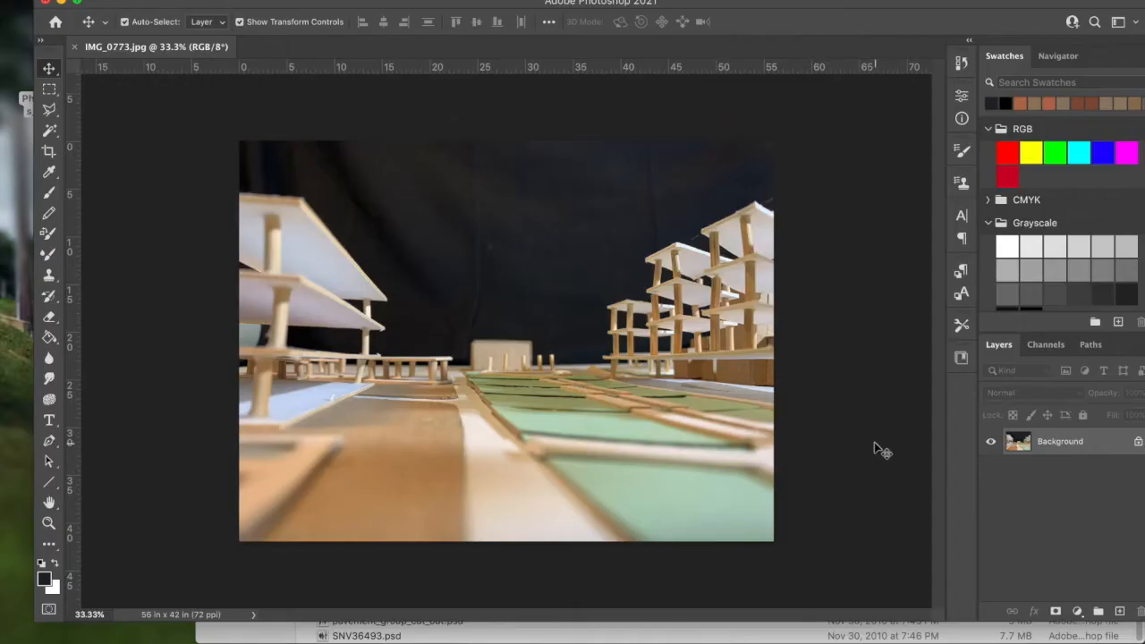
Place a horizontal guide across the photo and align it with the model's horizon line
left_click_drag(781, 9, 750, 5)
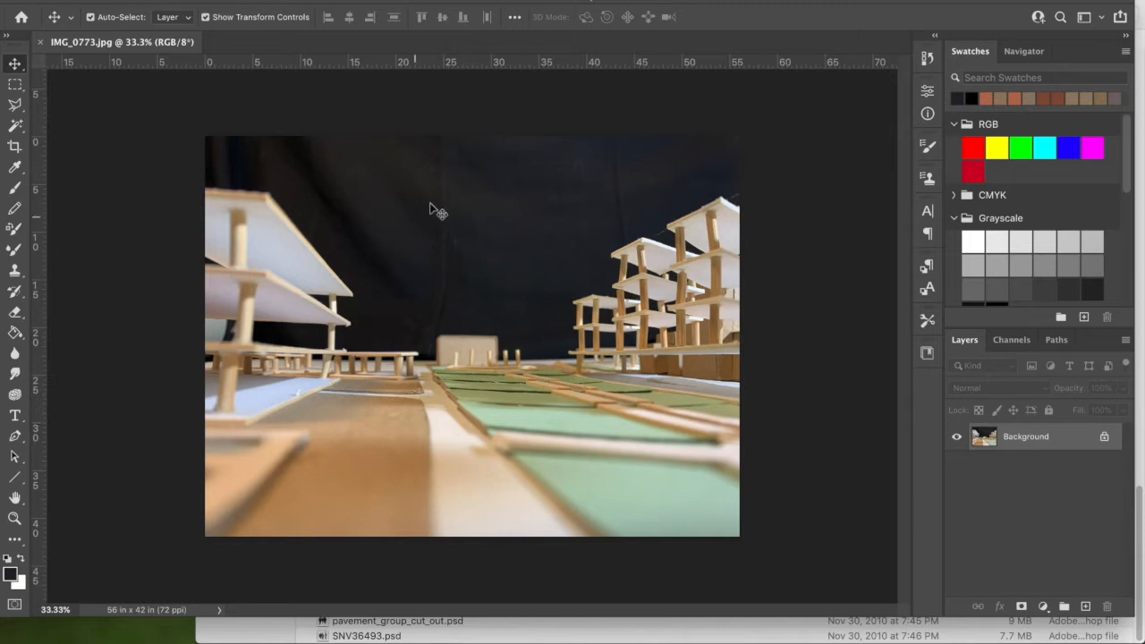
left_click_drag(389, 65, 412, 359)
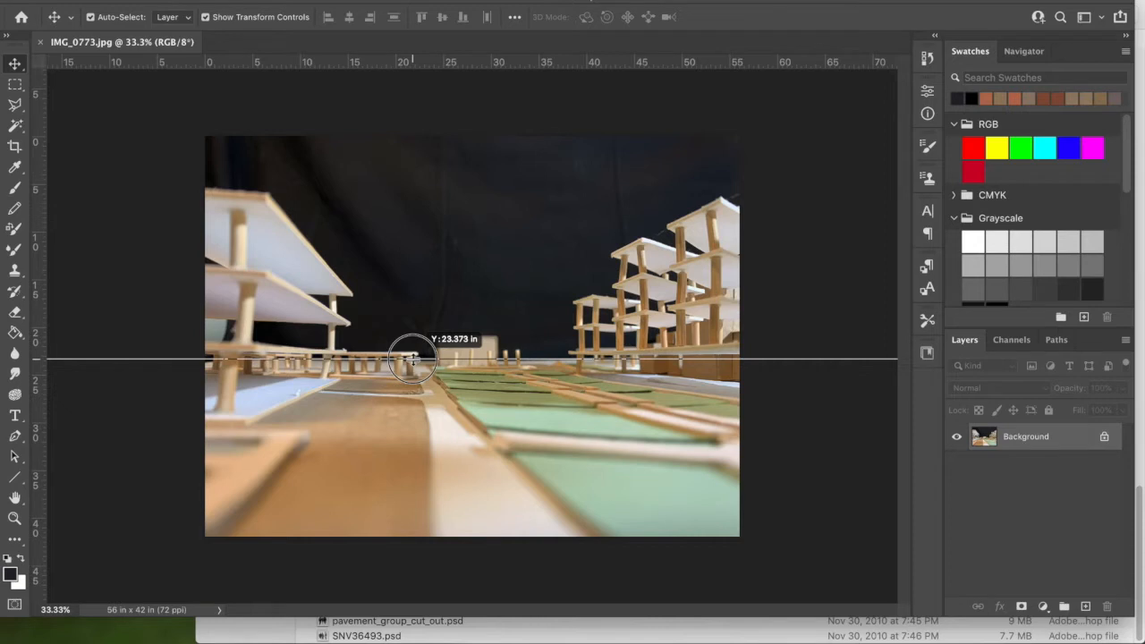
mouse_move(412, 359)
left_mouse_down()
mouse_move(418, 370)
mouse_move(361, 386)
mouse_move(364, 369)
mouse_move(393, 361)
left_mouse_up()
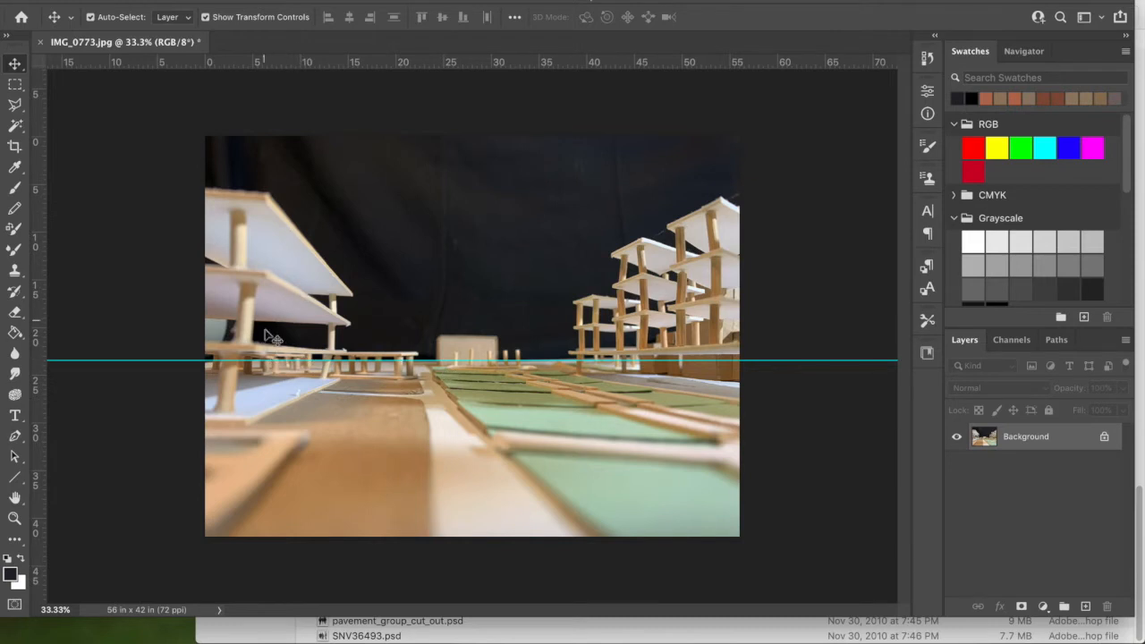
left_click(269, 359)
left_click_drag(269, 358, 270, 361)
left_click_drag(377, 360, 376, 358)
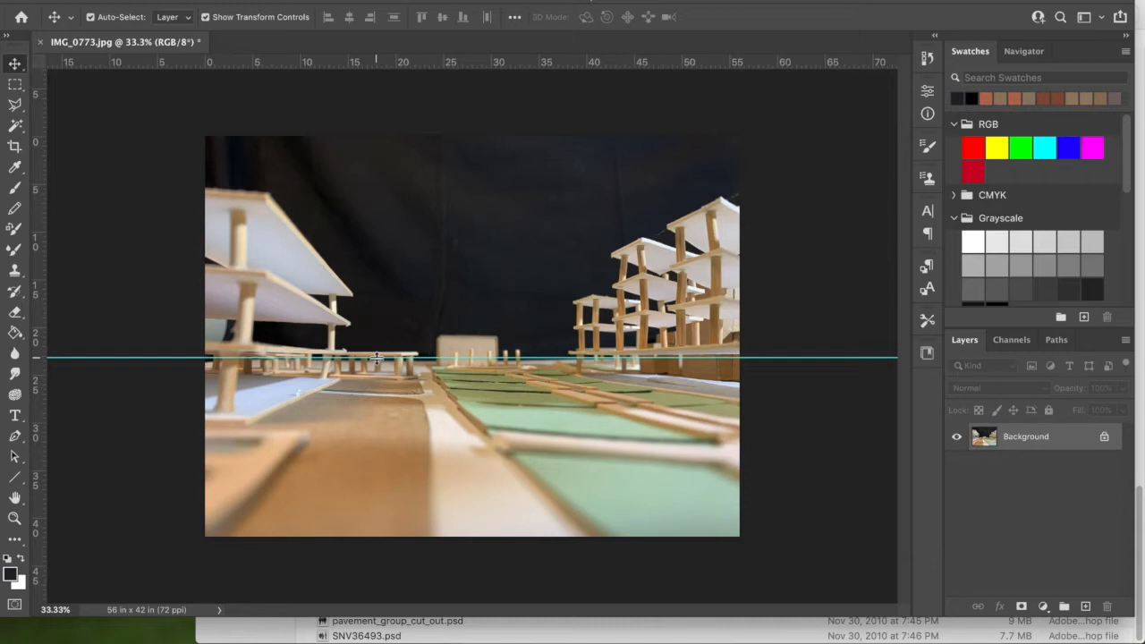
Convert the Background into the regular layer Layer 0 and duplicate it as Layer 0 copy
double_click(1058, 440)
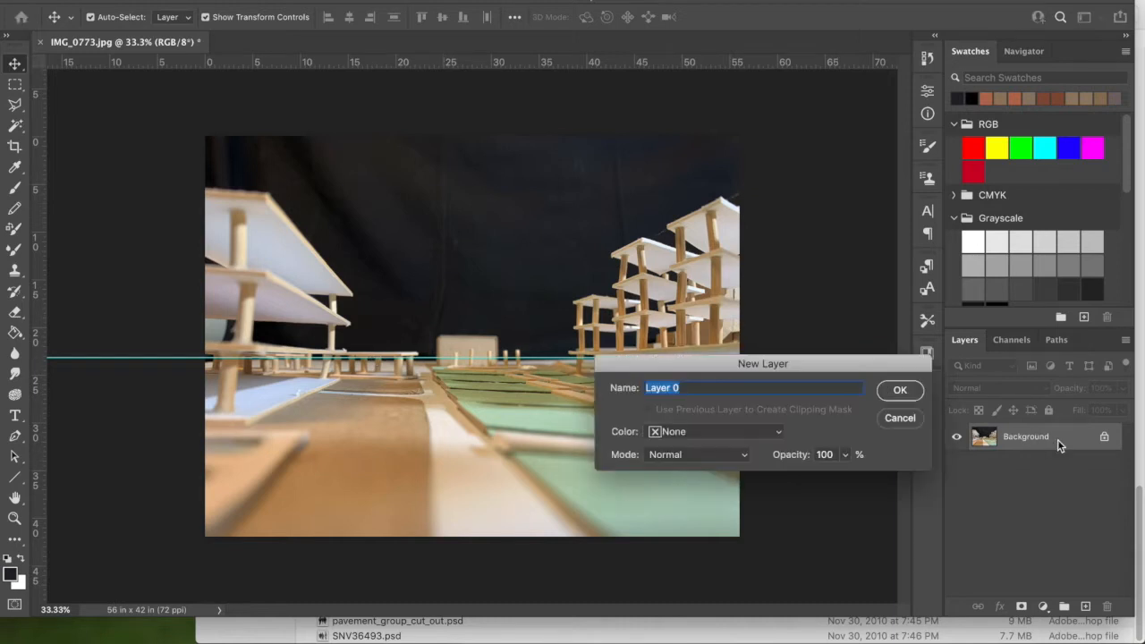
left_click(913, 394)
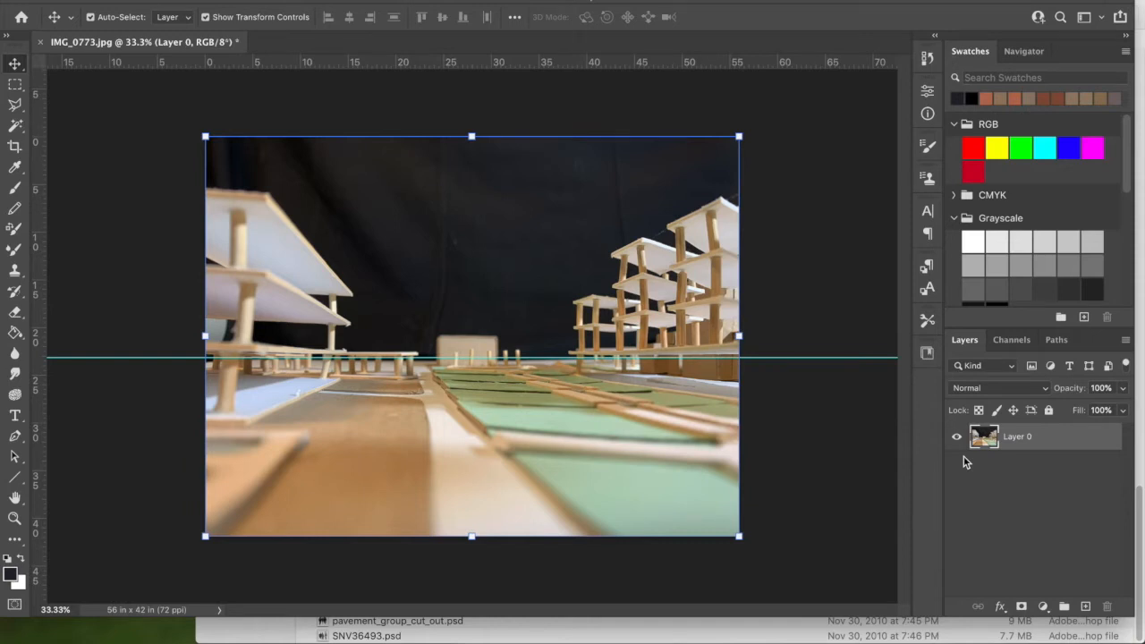
left_click(1125, 342)
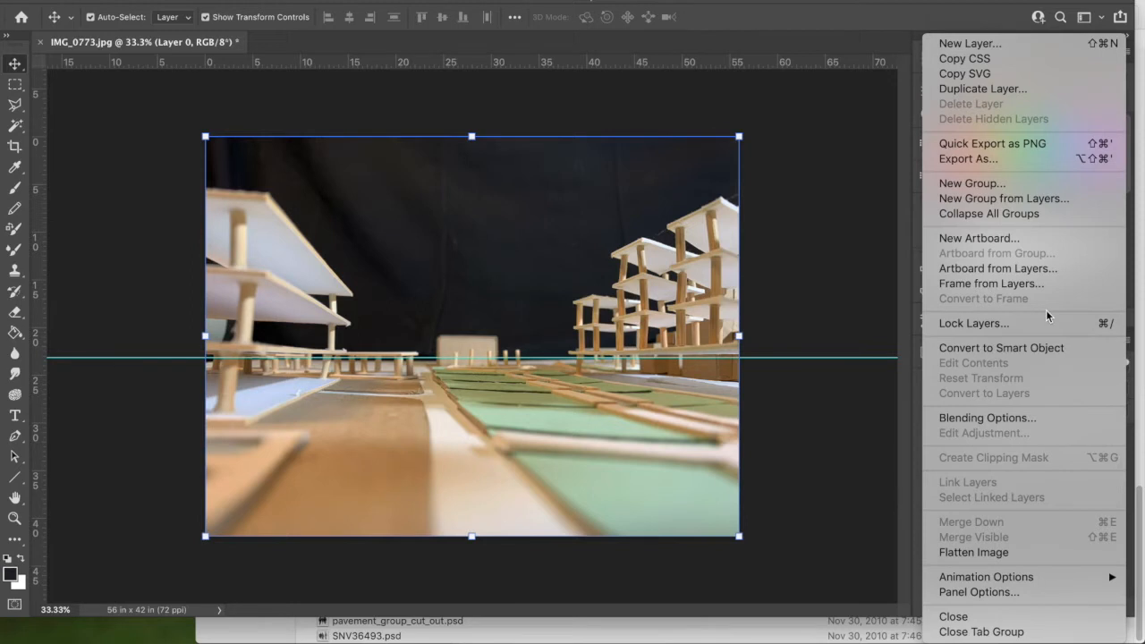
left_click(983, 89)
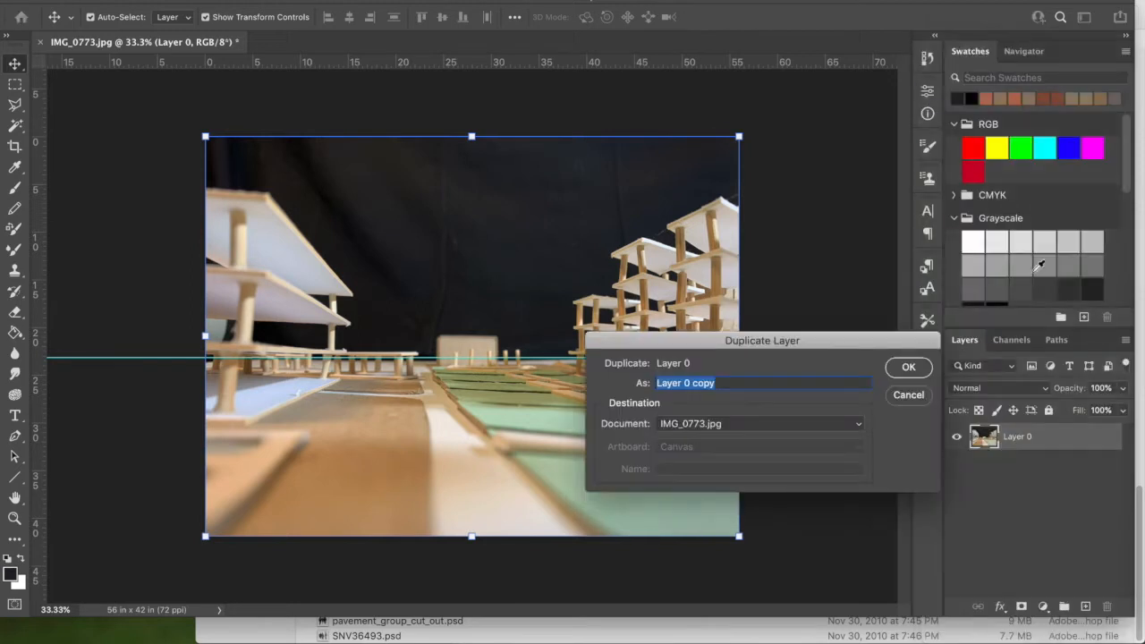
left_click(908, 368)
Hide the original Layer 0 as a backup and make Layer 0 copy the active layer
left_click(1055, 467)
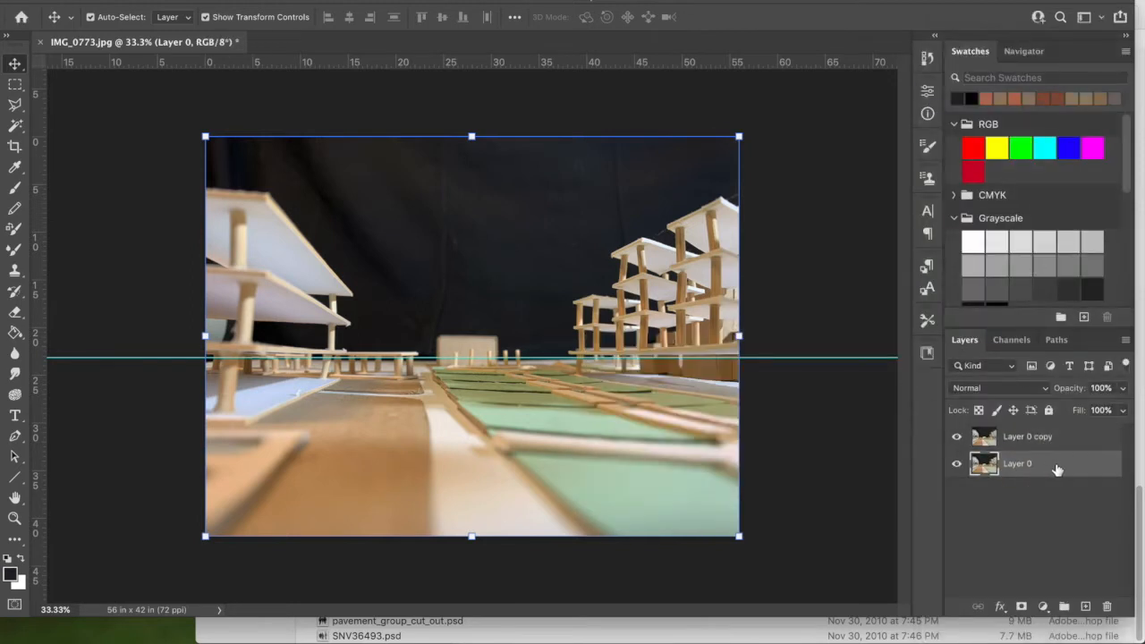
left_click(957, 464)
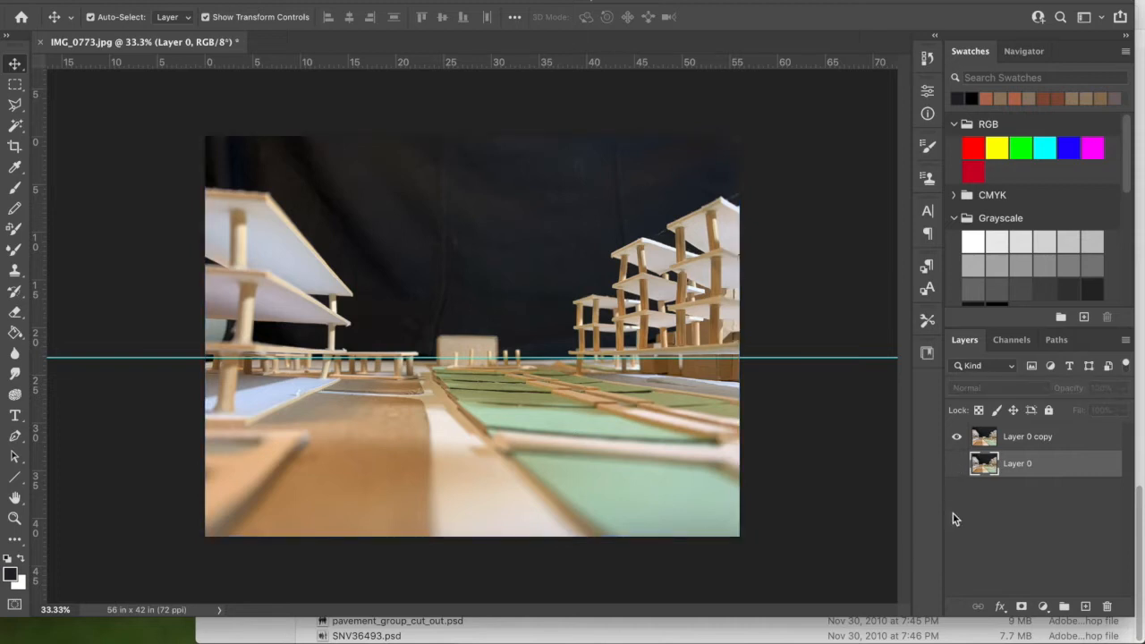
left_click(1070, 438)
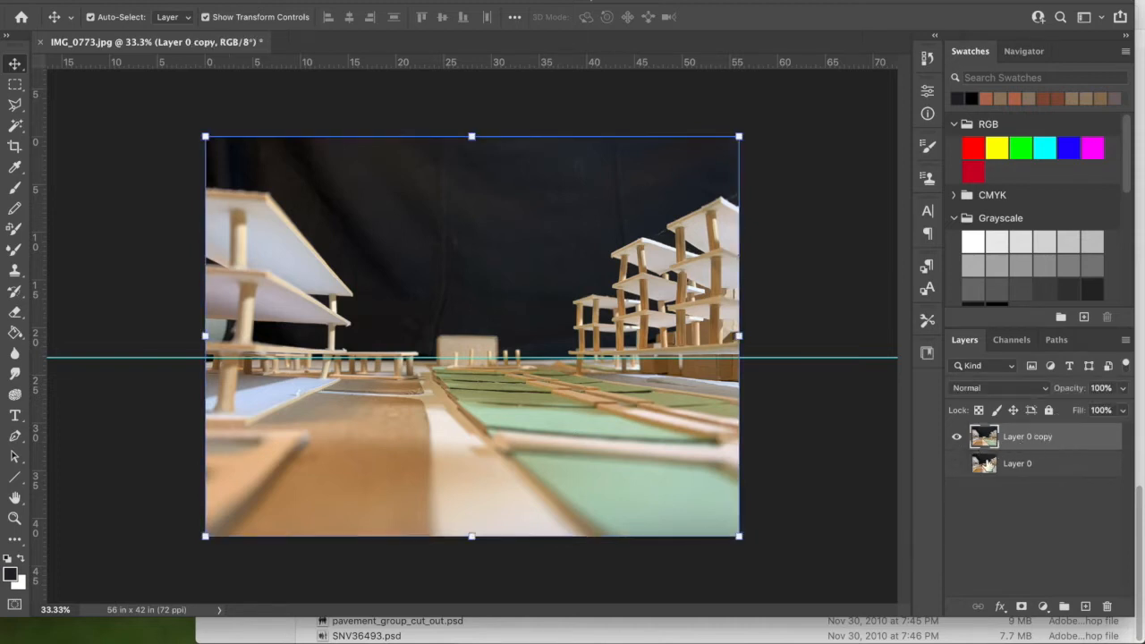
left_click(1033, 466)
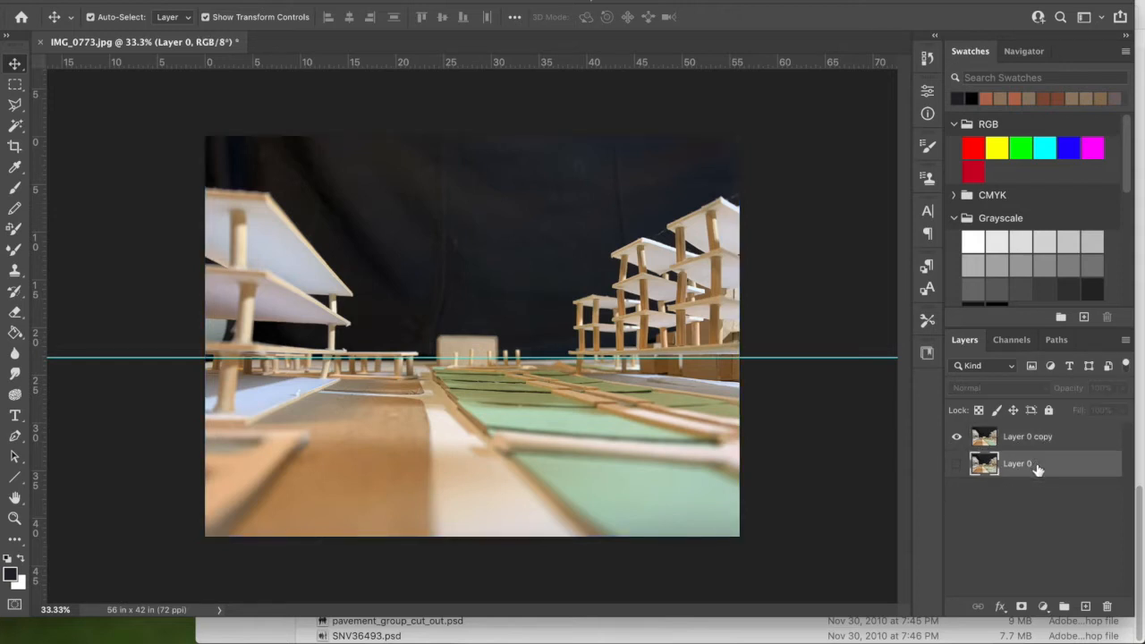
left_click(1078, 440)
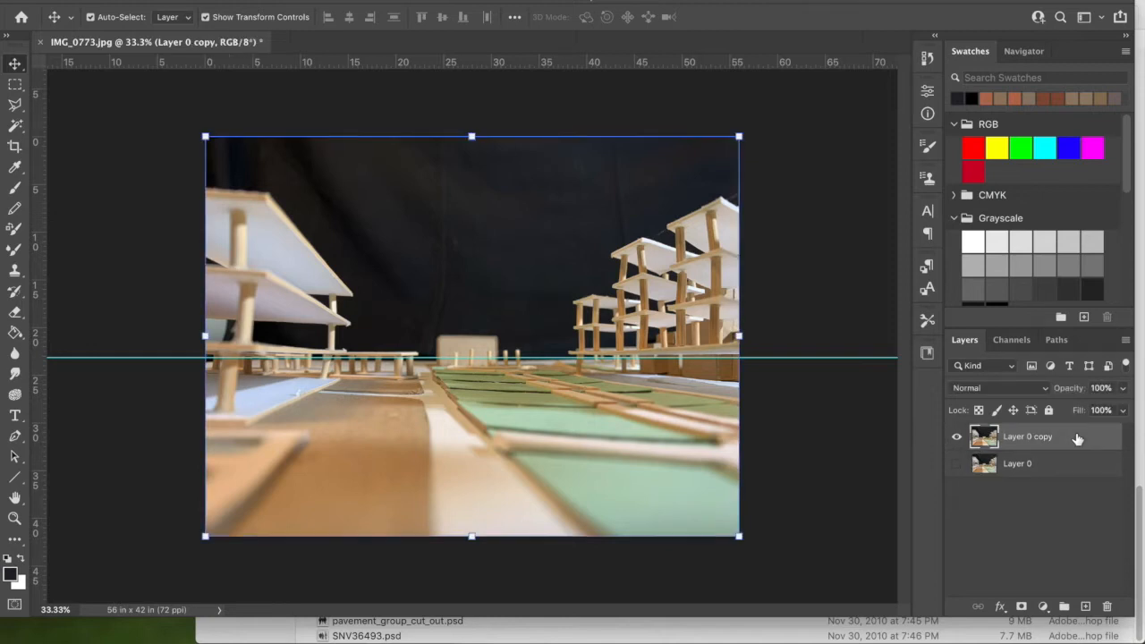
left_click(956, 466)
left_click(956, 465)
left_click(1057, 438)
Select the black backdrop behind the model with Color Range, sampling its dark colour and adjusting the fuzziness to separate it from the buildings
left_click(326, 0)
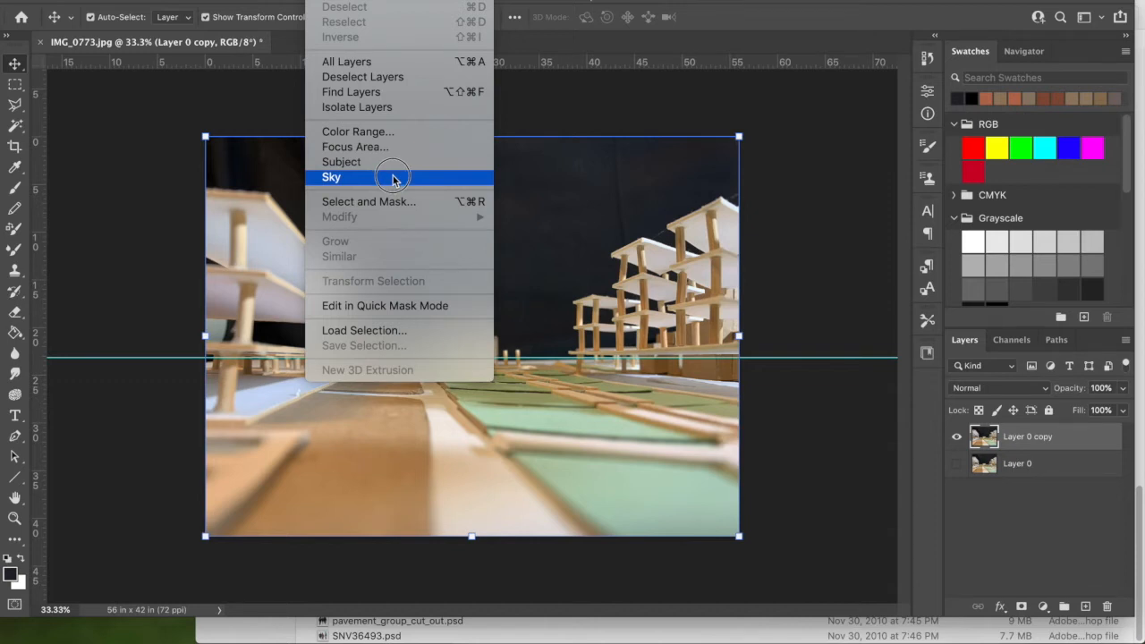
left_click(407, 134)
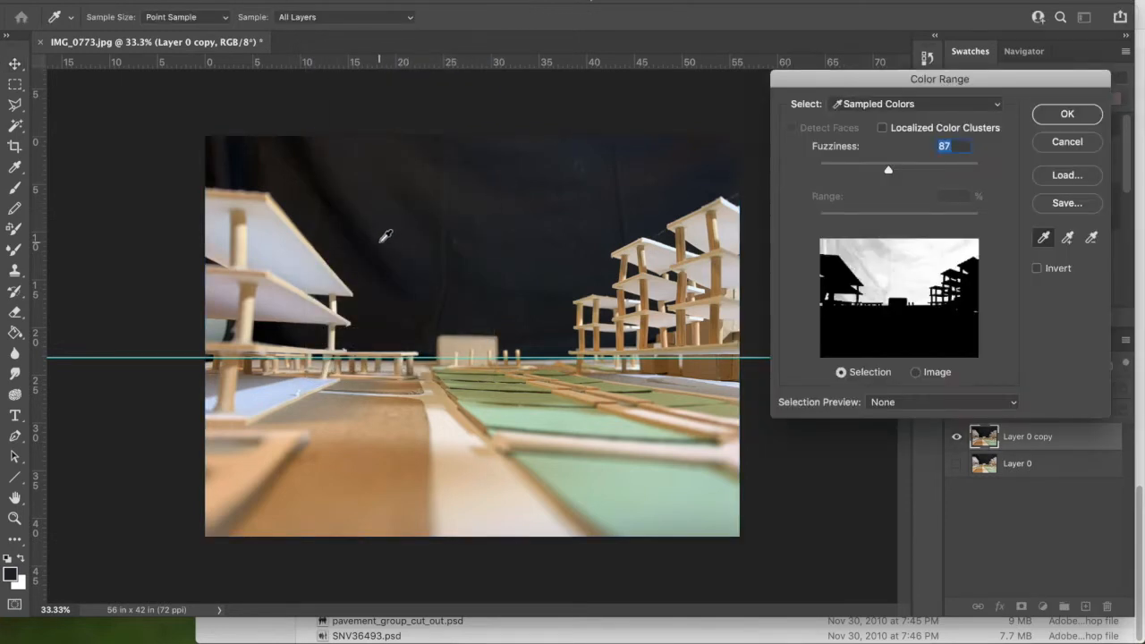
left_click(364, 236)
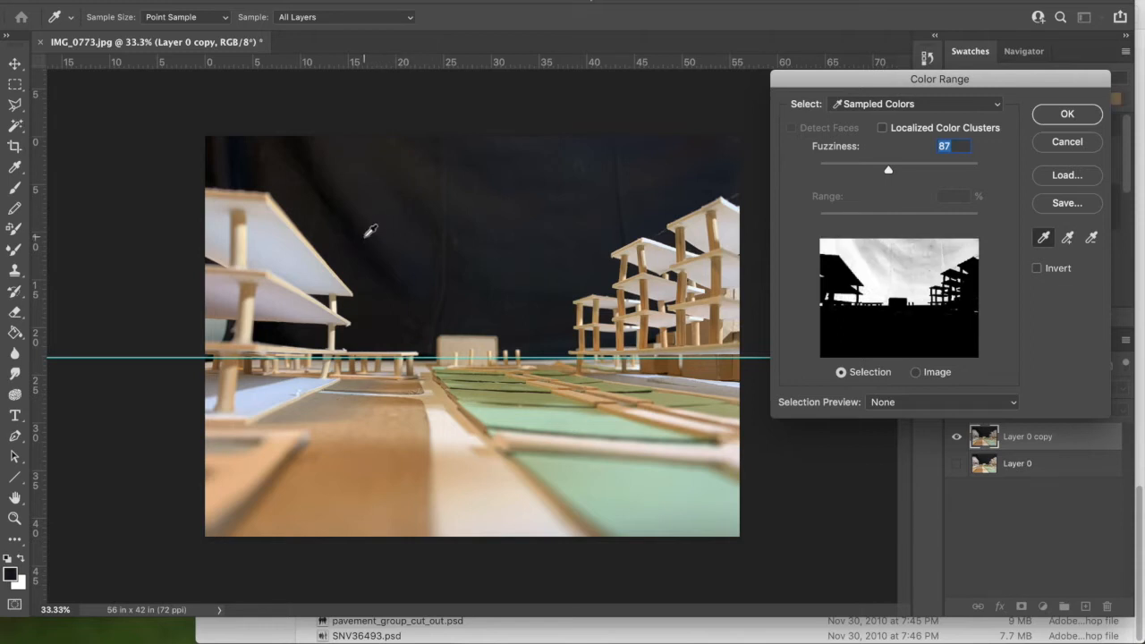
left_click_drag(901, 185, 979, 186)
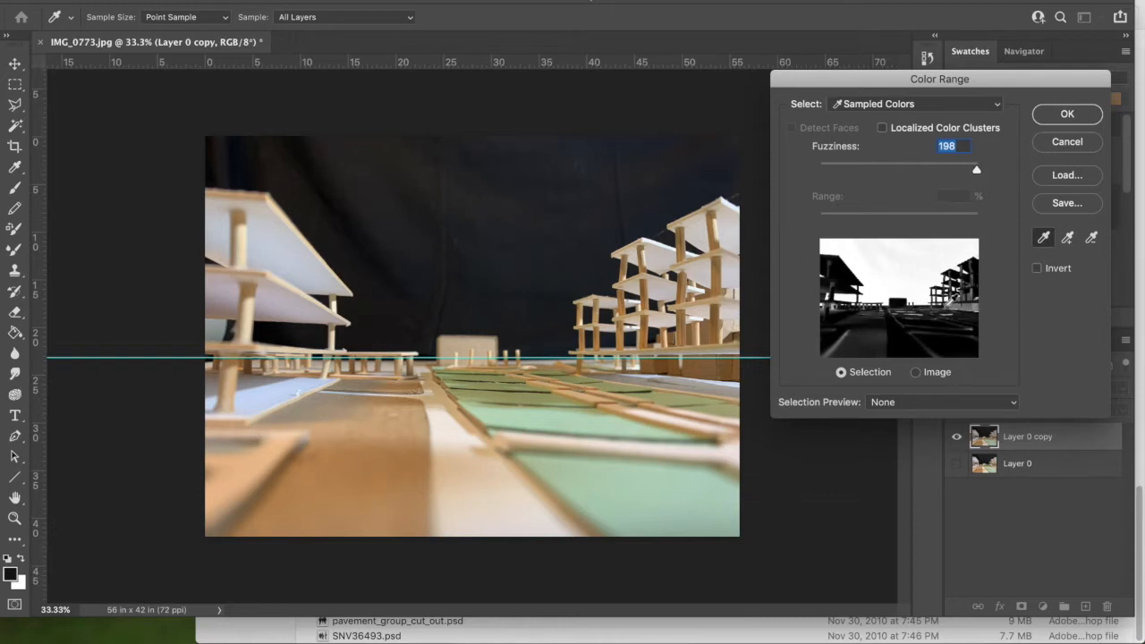
left_click_drag(976, 171, 898, 177)
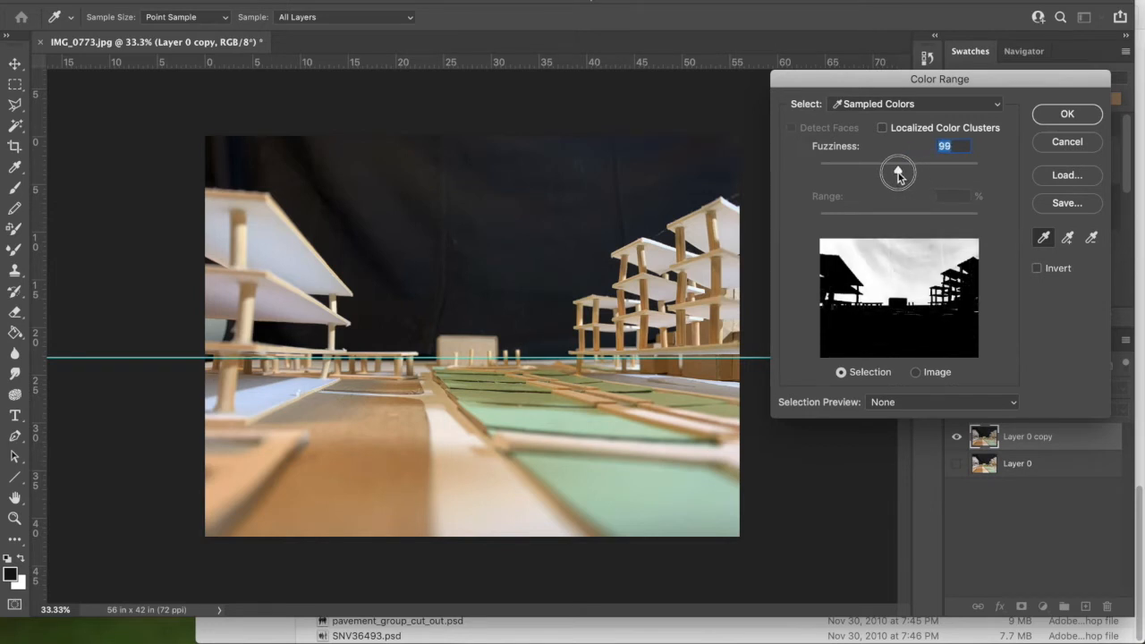
left_click_drag(900, 177, 910, 172)
left_click(1070, 114)
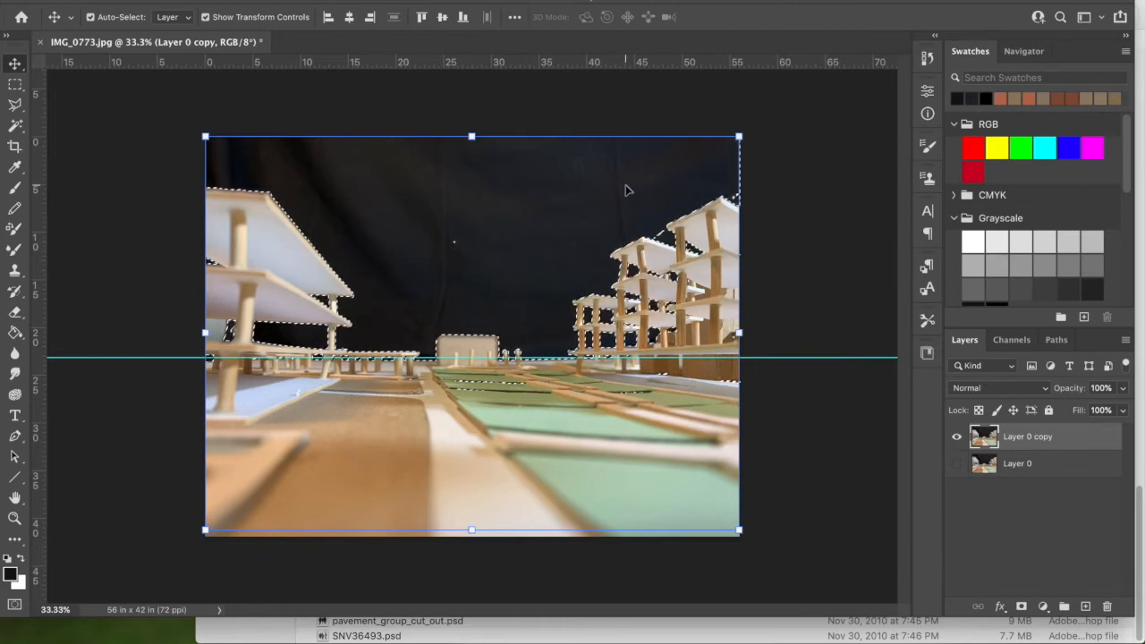
Delete the selected black backdrop from Layer 0 copy and deselect
key("Delete")
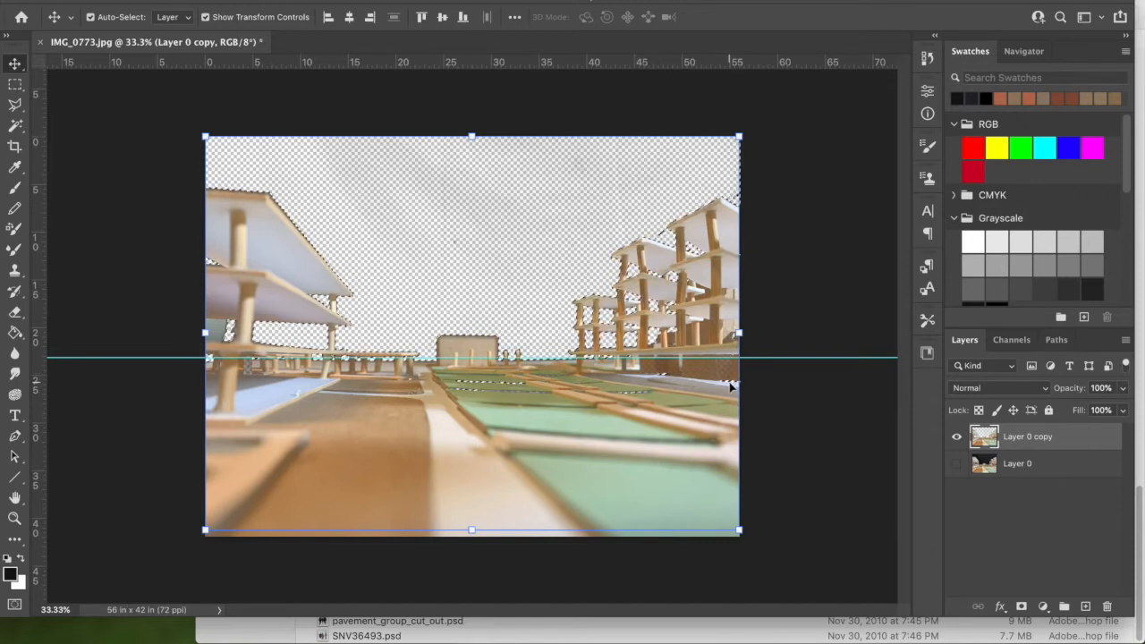
left_click(326, 1)
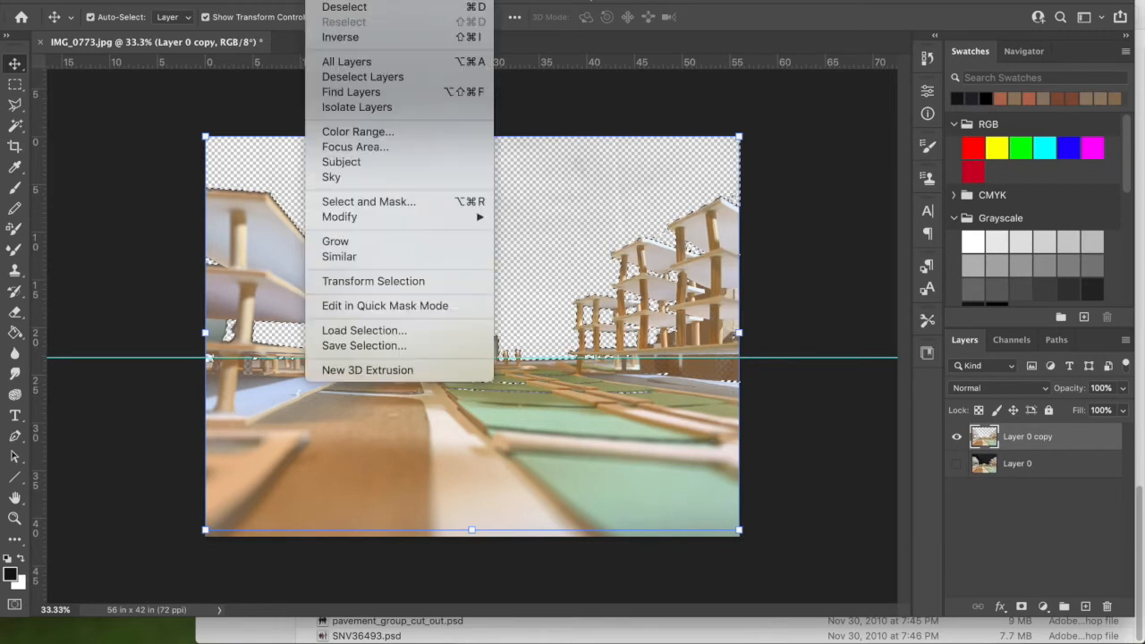
left_click(373, 9)
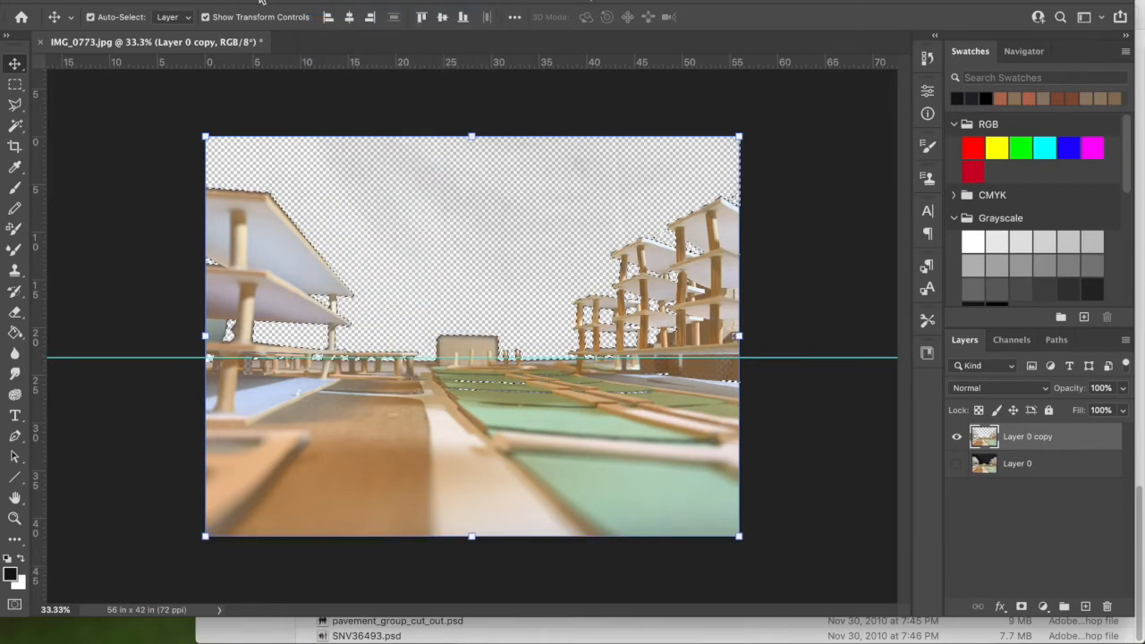
Undo the deselection and the deletion of the black backdrop
left_click(160, 1)
left_click(177, 5)
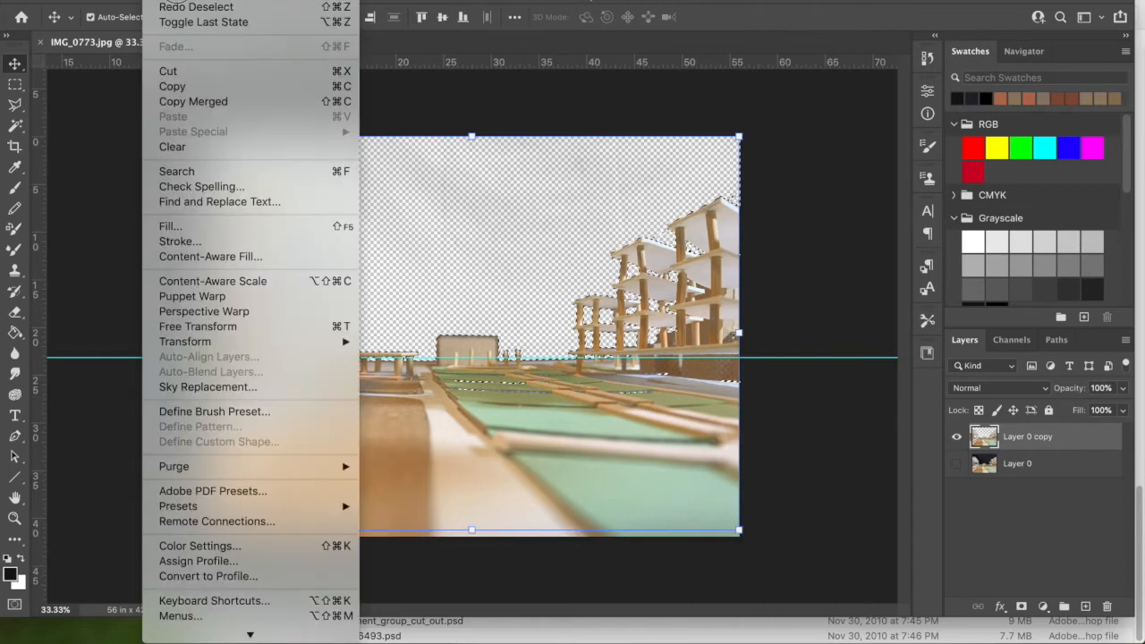
left_click(177, 1)
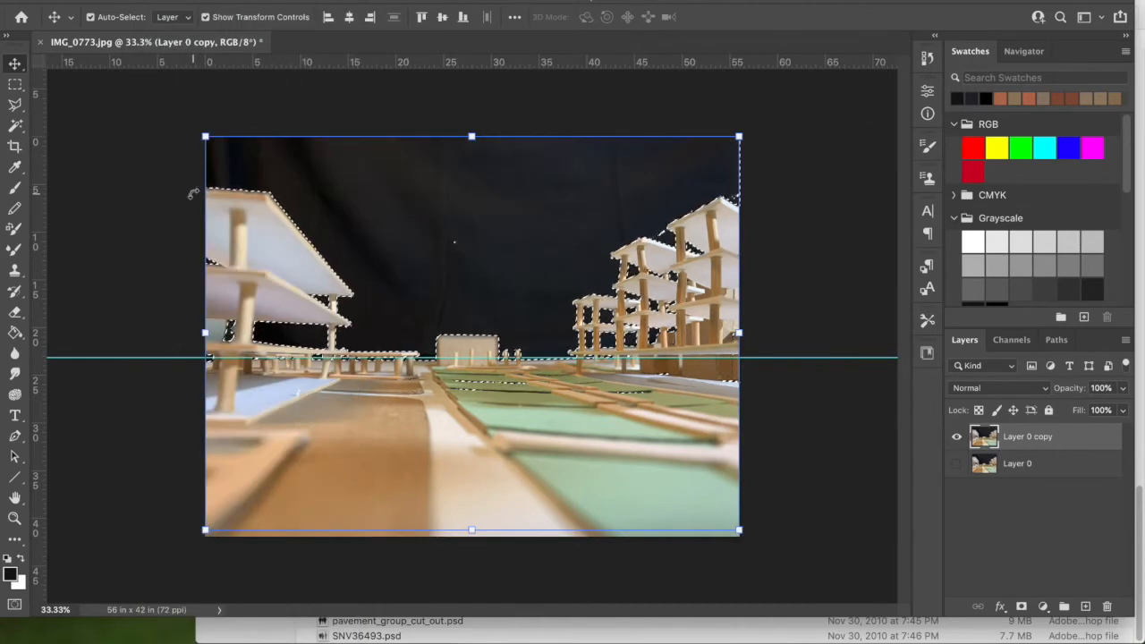
Erase the selected black backdrop on Layer 0 copy with a soft 1400 px Eraser brush and deselect
left_click(16, 313)
left_click(66, 311)
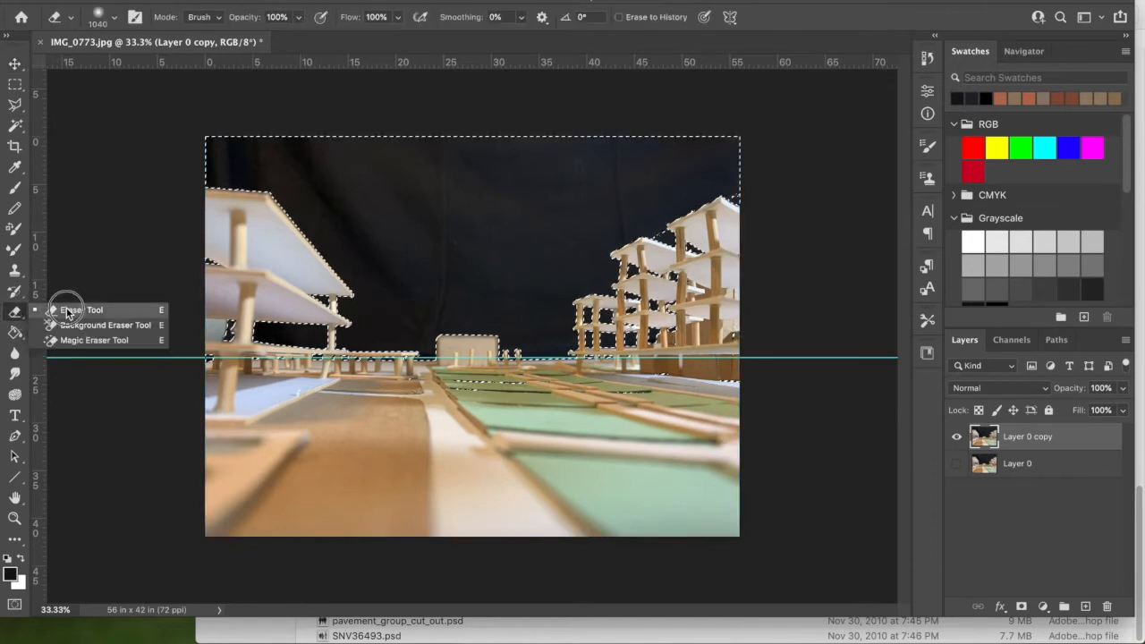
left_click(114, 16)
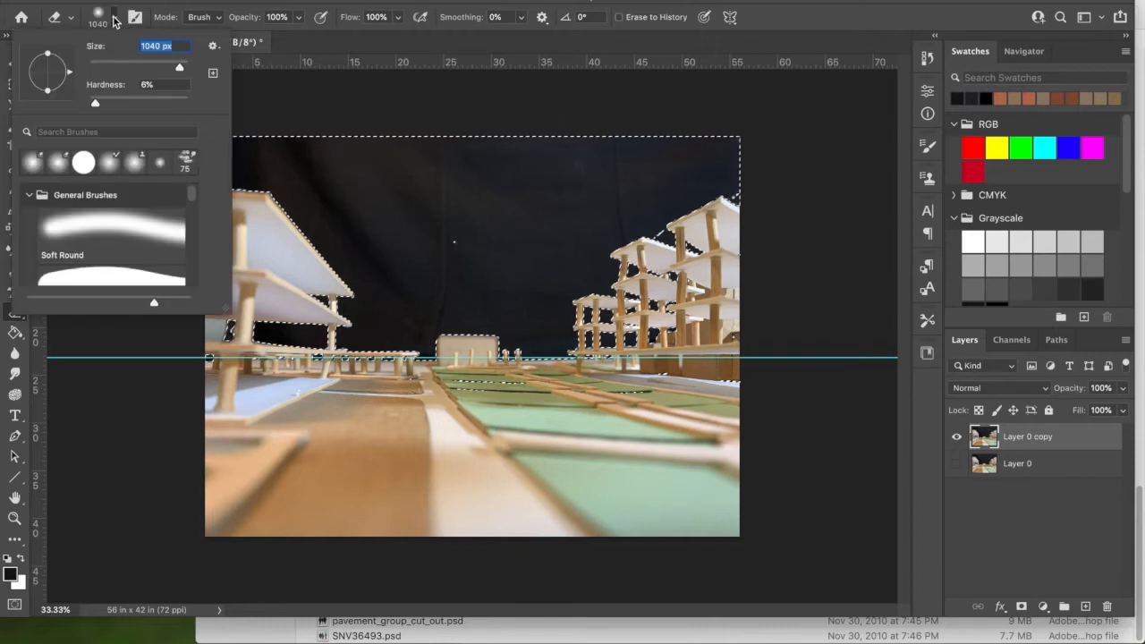
mouse_move(184, 67)
left_mouse_down()
mouse_move(154, 70)
mouse_move(202, 73)
left_mouse_up()
left_click(447, 179)
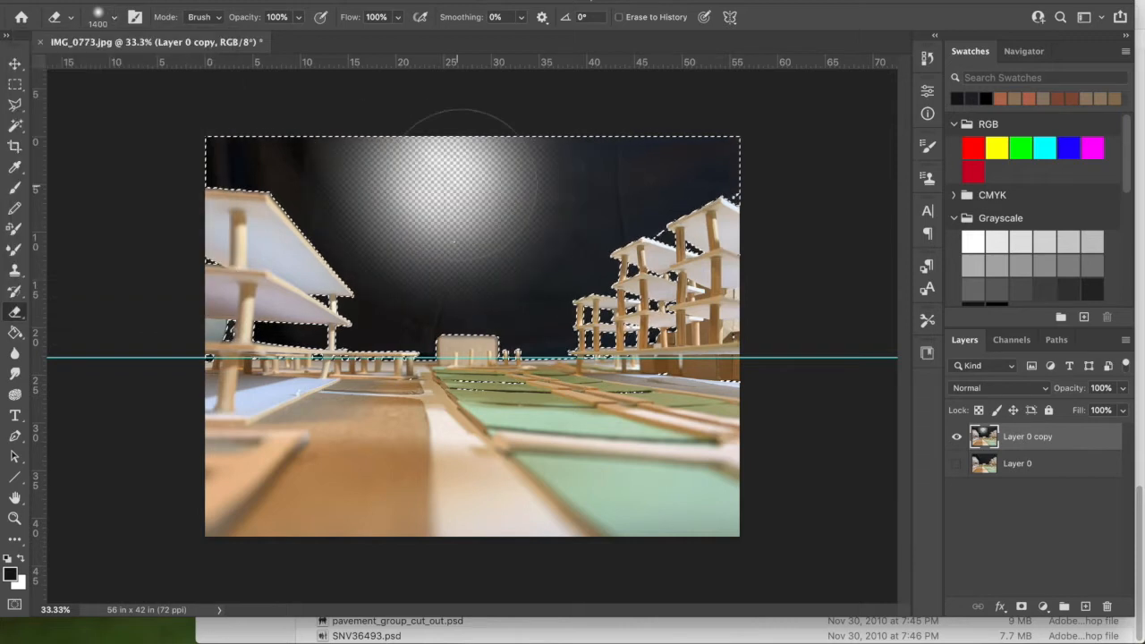
left_click_drag(494, 154, 729, 158)
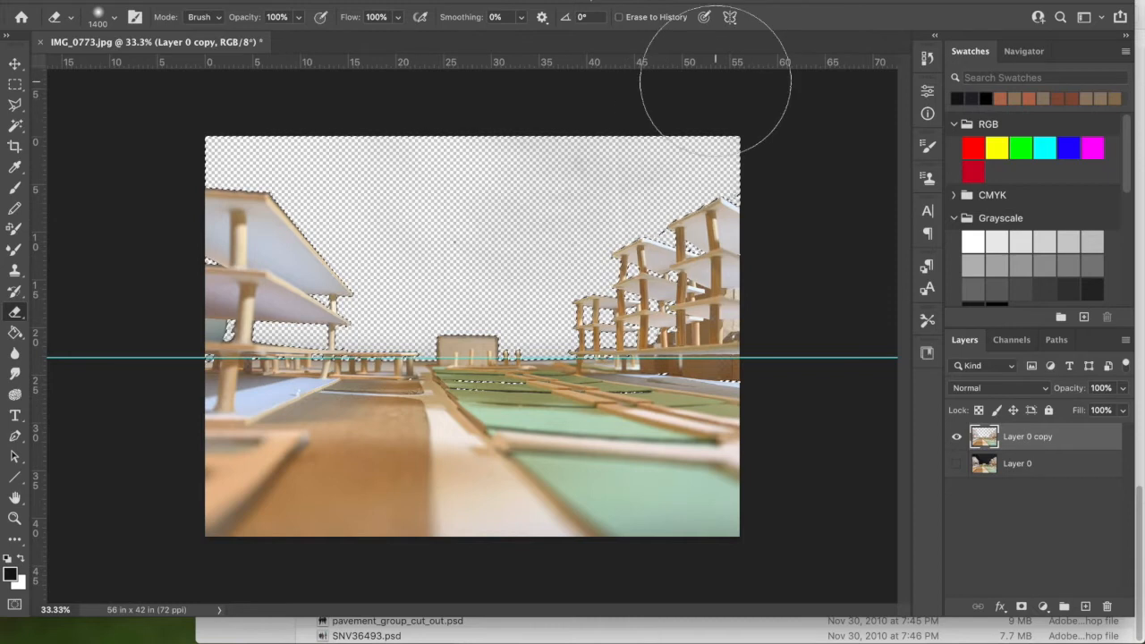
left_click(326, 0)
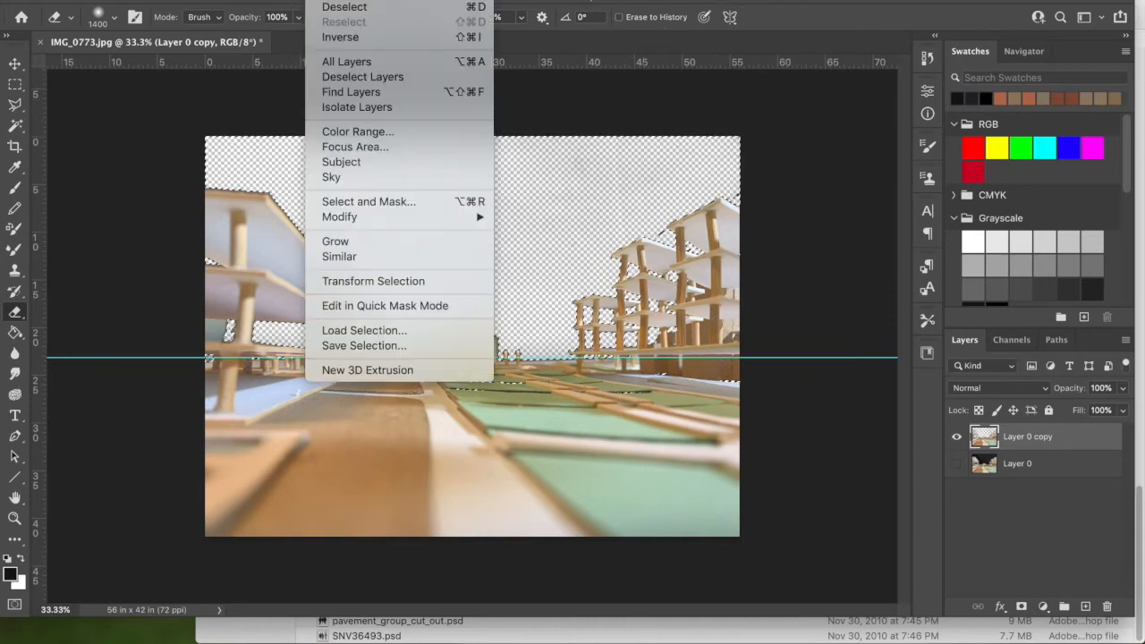
left_click(349, 8)
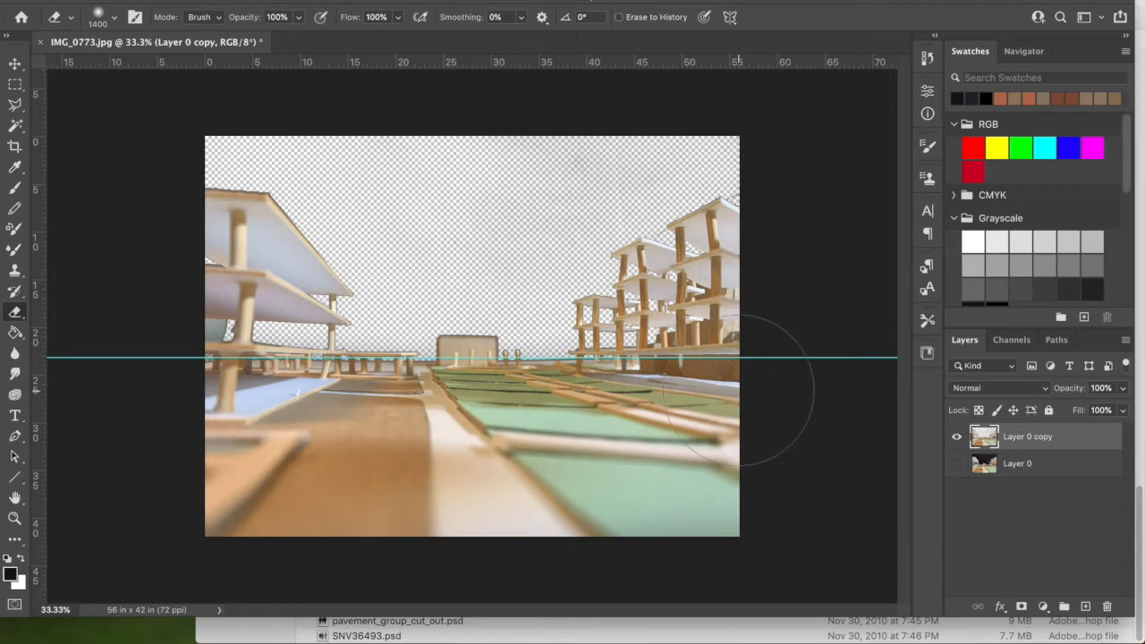
Open the photo IMG_0524.jpeg from the Desktop as a separate document
left_click(15, 518)
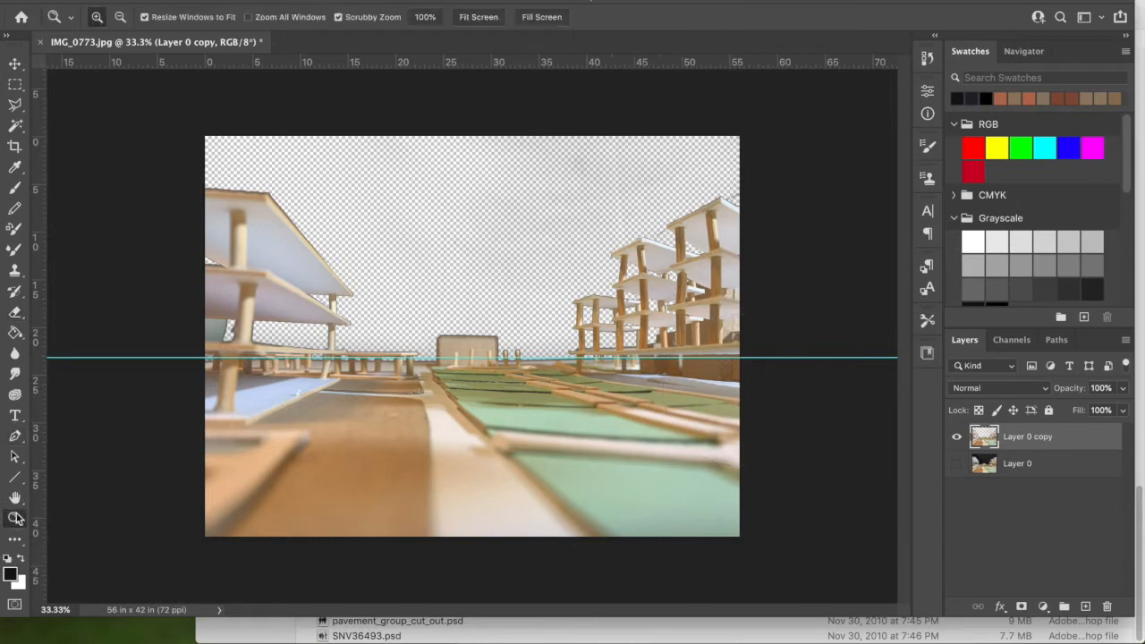
left_click_drag(428, 332, 463, 368)
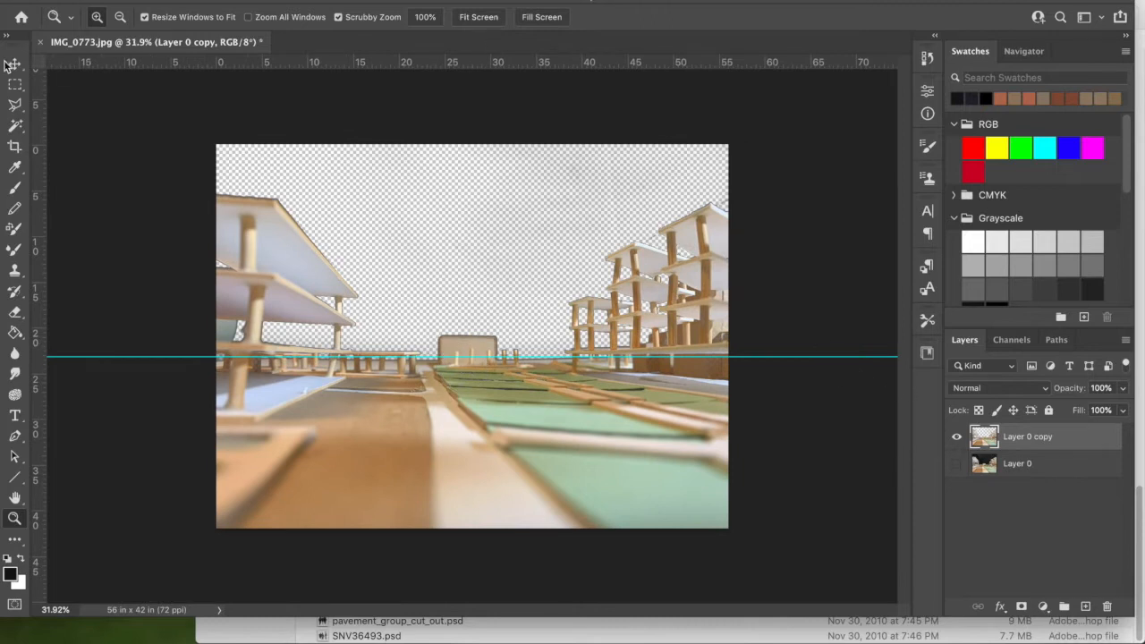
left_click(14, 65)
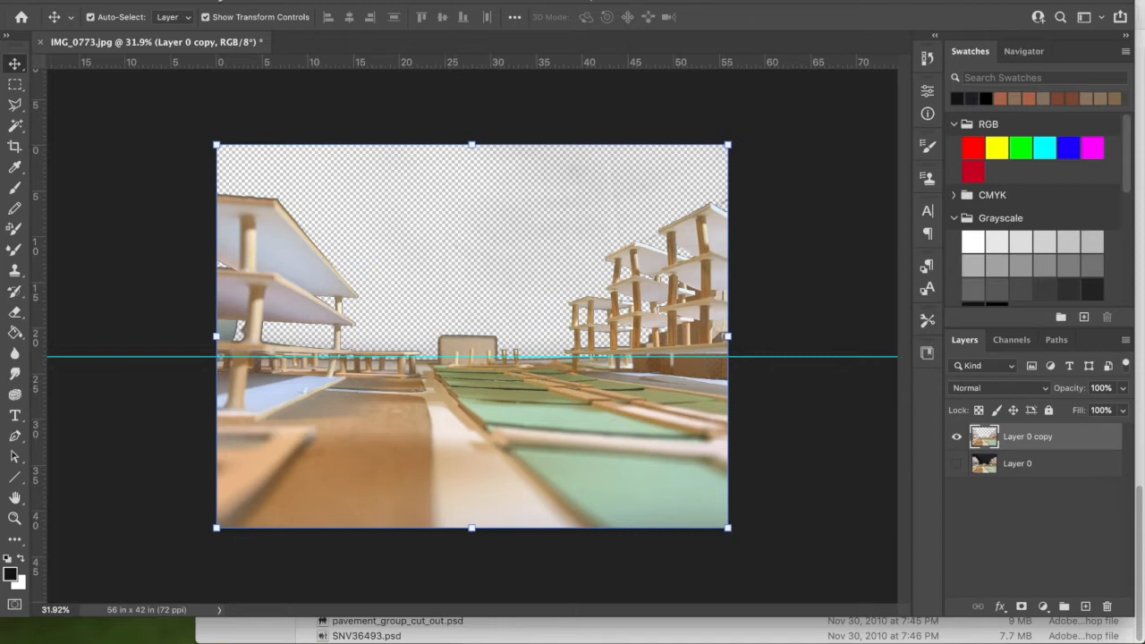
left_click(125, 1)
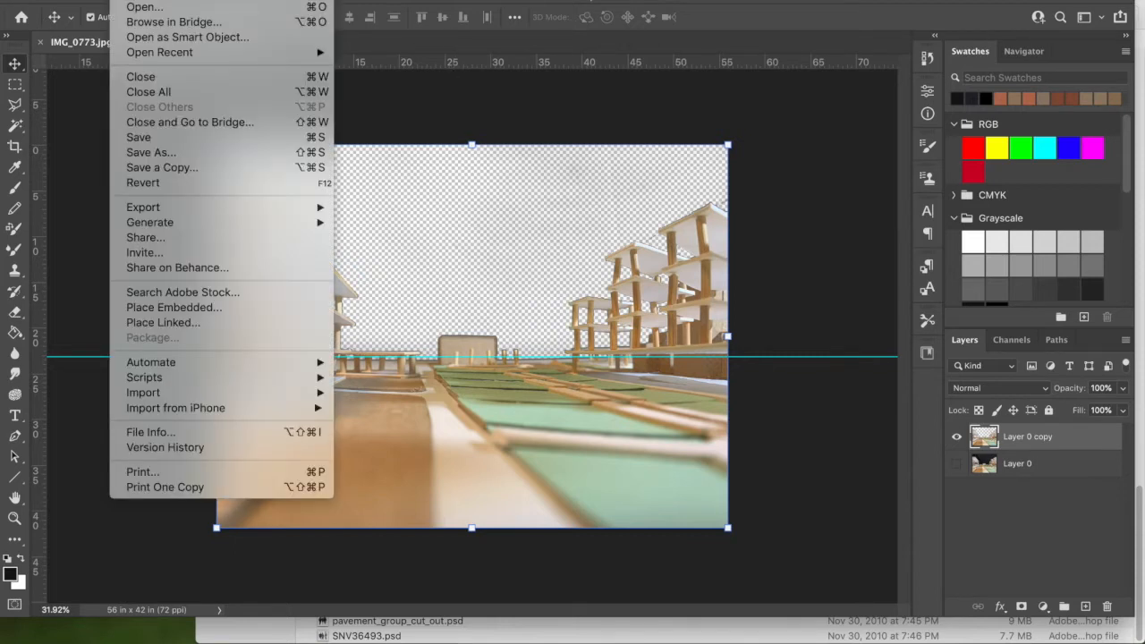
left_click(143, 6)
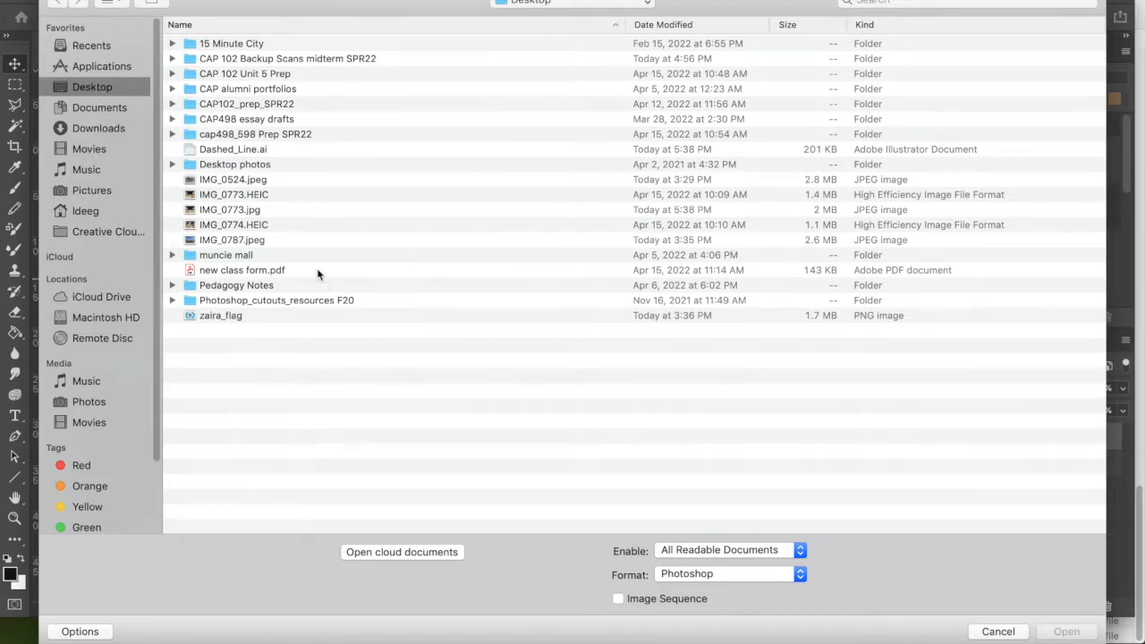
left_click(266, 179)
left_click(1065, 631)
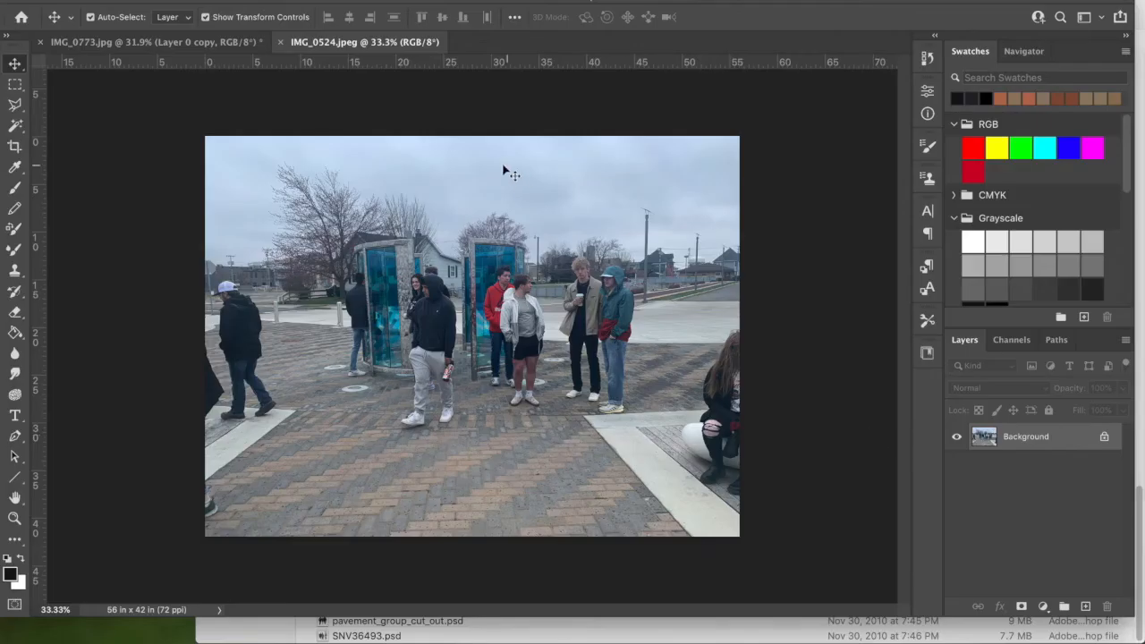
Open the photo IMG_0787.jpeg from the Desktop in its own document
left_click(138, 1)
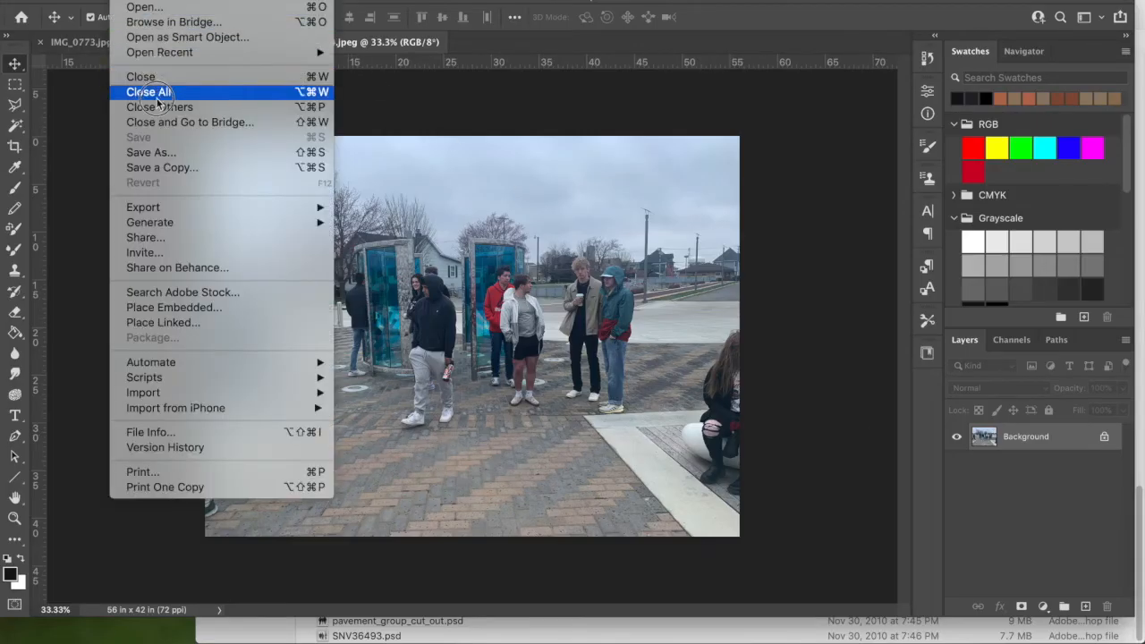
left_click(172, 8)
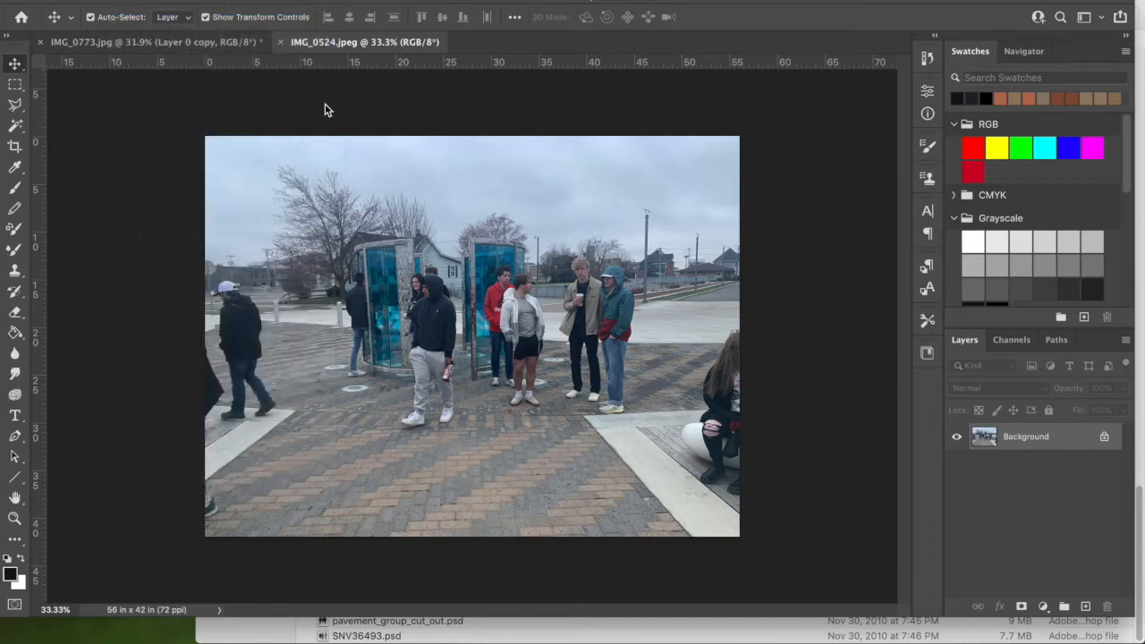
left_click(250, 241)
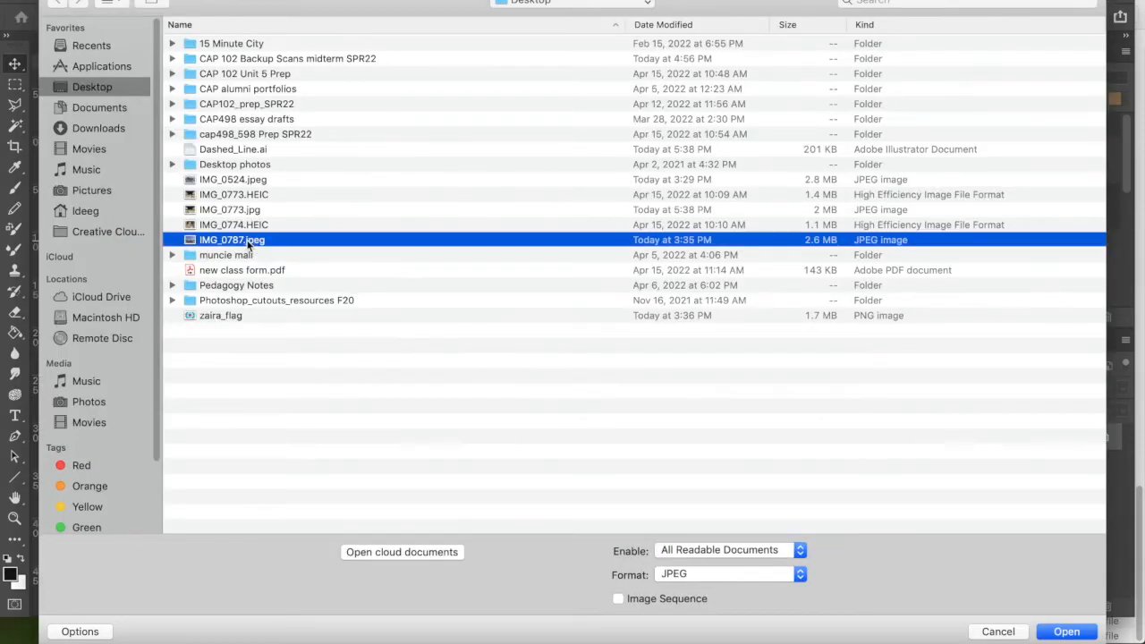
left_click(1061, 632)
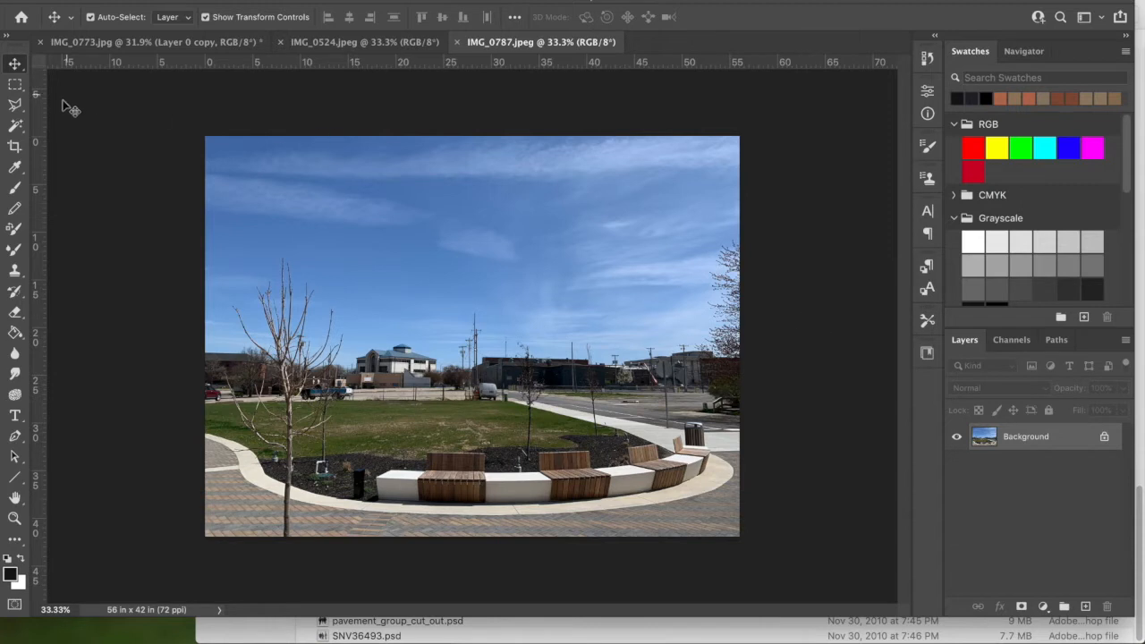
Outline the sky in IMG_0787.jpeg with the Polygonal Lasso, following the rooflines and closing the selection outside the image edges
left_click(16, 107)
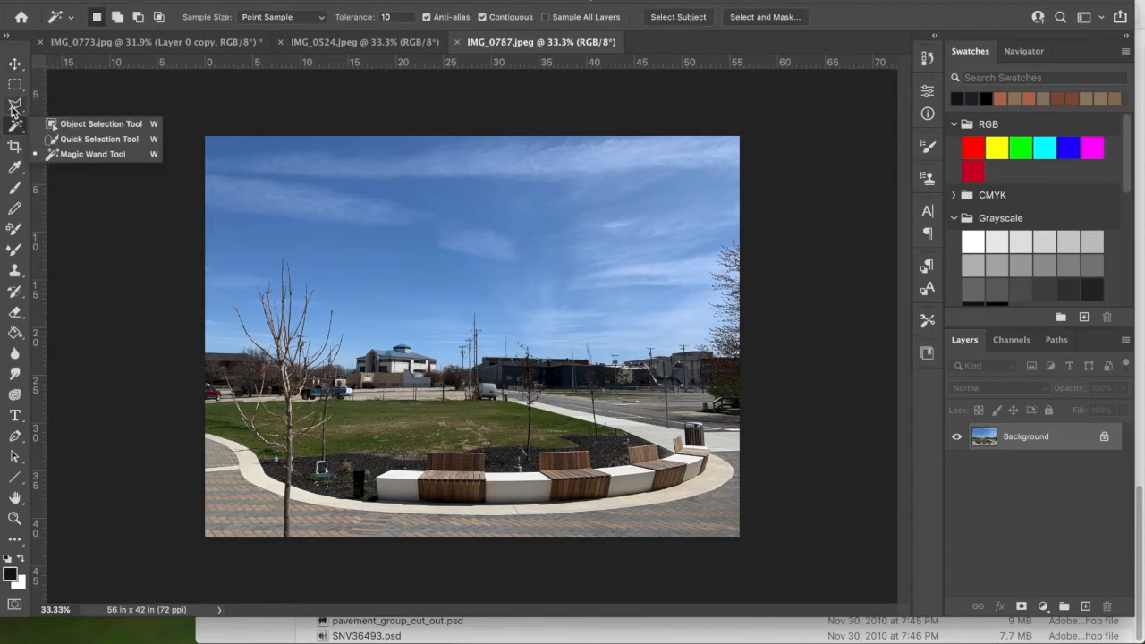
left_click(16, 107)
left_click(70, 125)
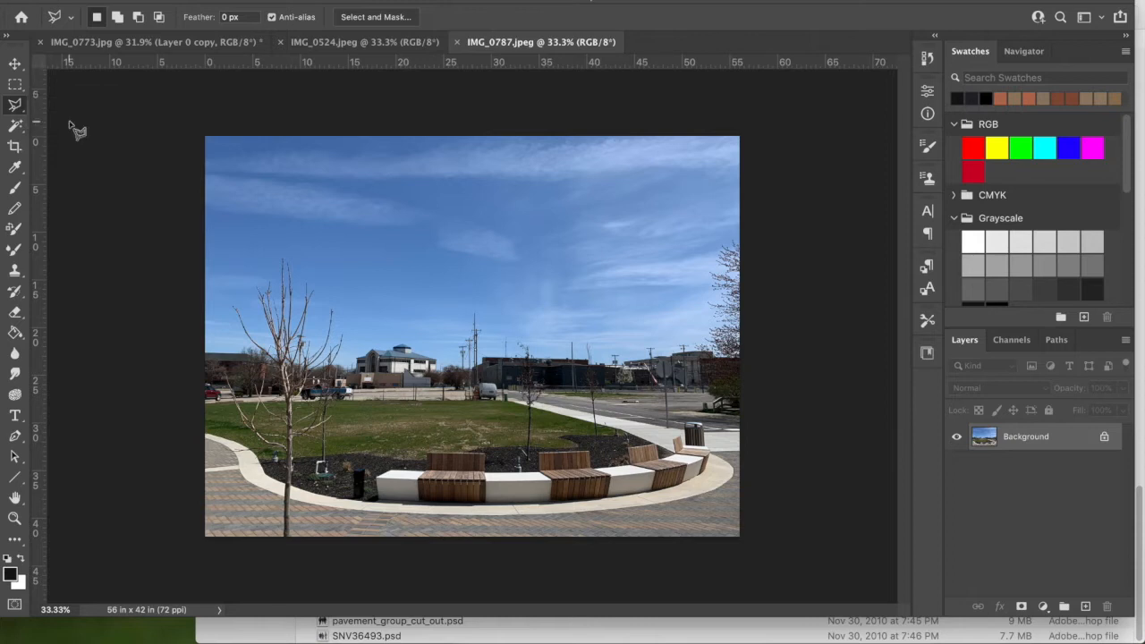
left_click(16, 108)
left_click(71, 119)
left_click(199, 353)
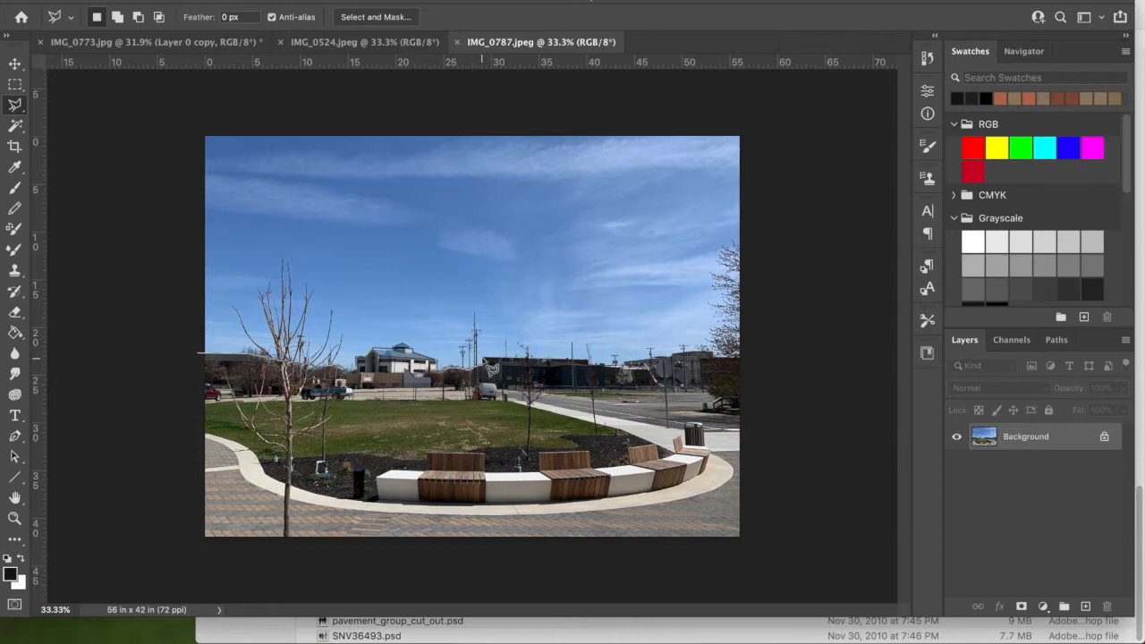
left_click(585, 360)
left_click(674, 358)
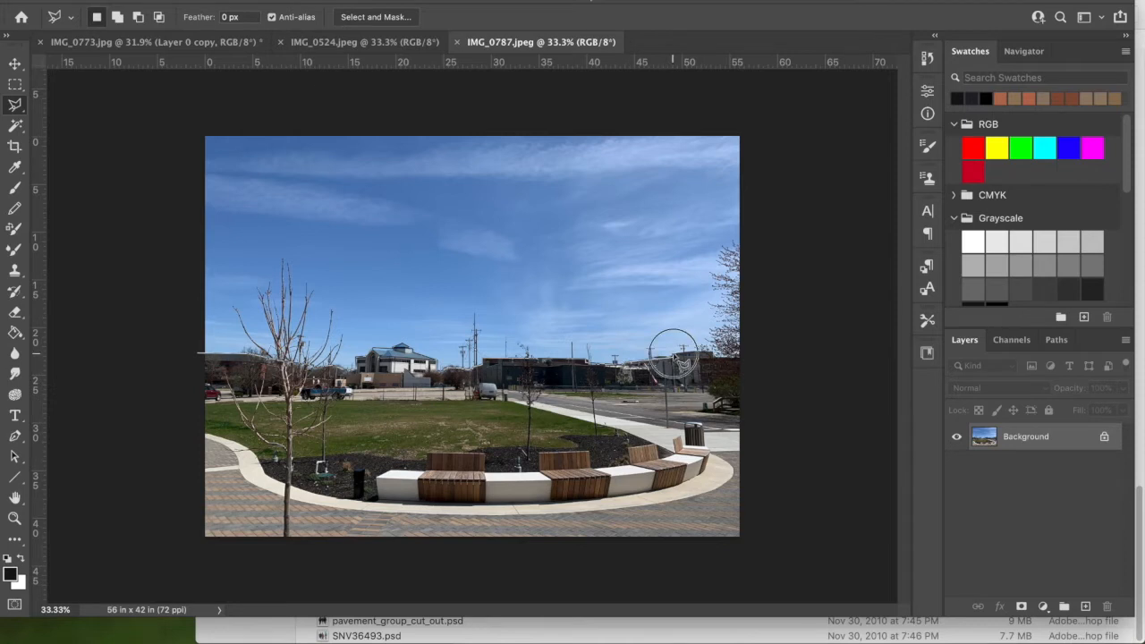
left_click(715, 353)
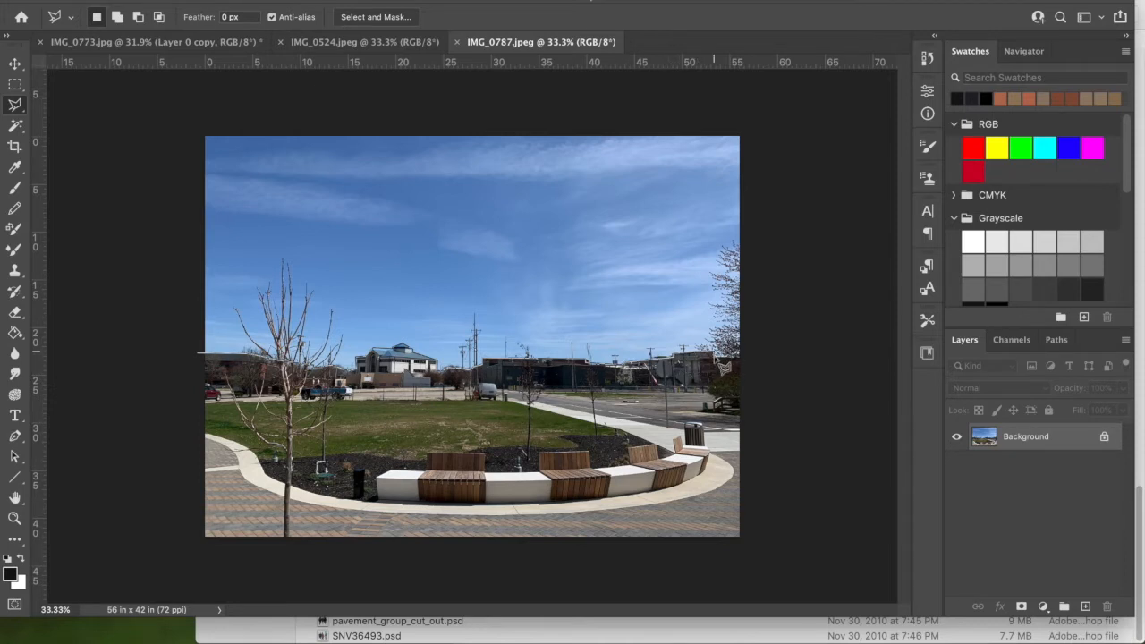
left_click(759, 358)
left_click(763, 117)
left_click(135, 108)
left_click(204, 356)
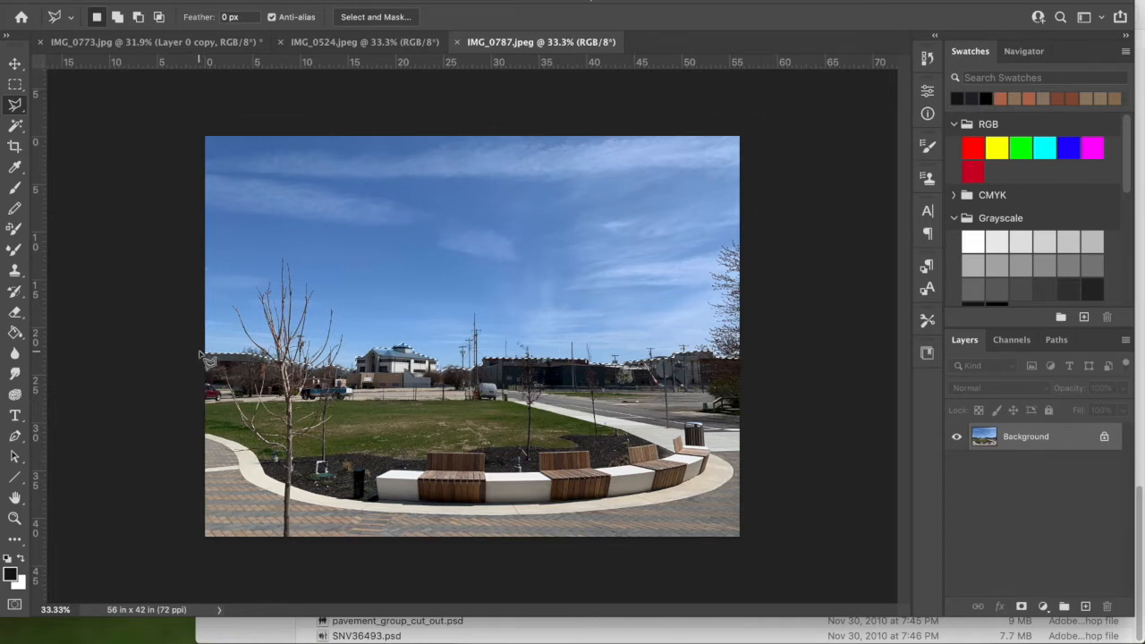
Cancel the Fill and convert the locked Background of IMG_0787.jpeg into the editable Layer 0
key("shift+BackSpace")
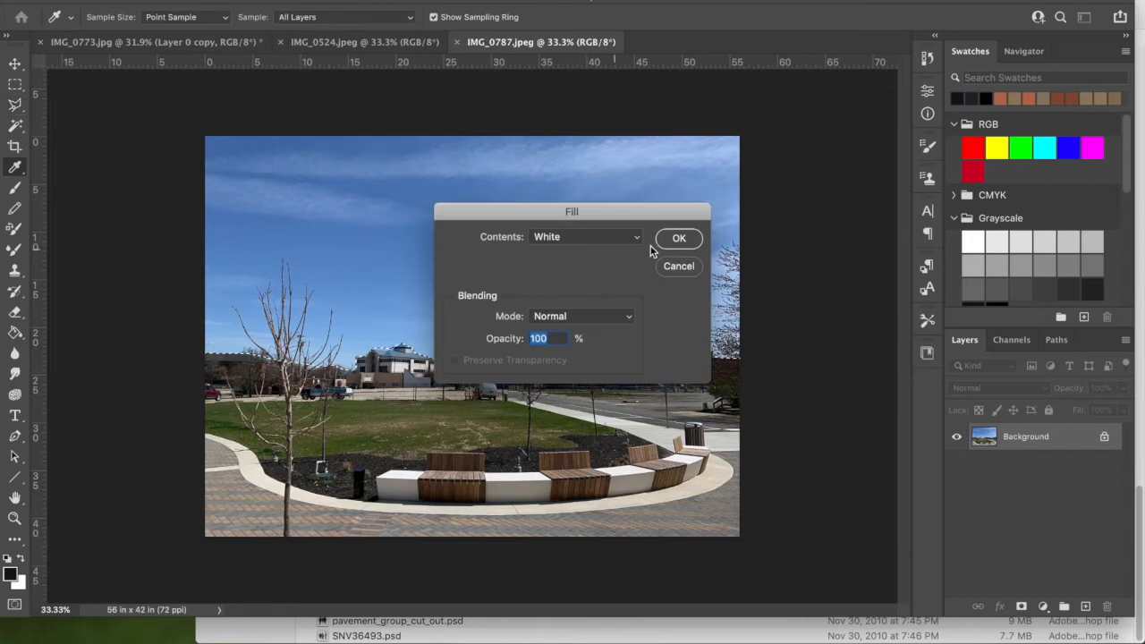
left_click(678, 265)
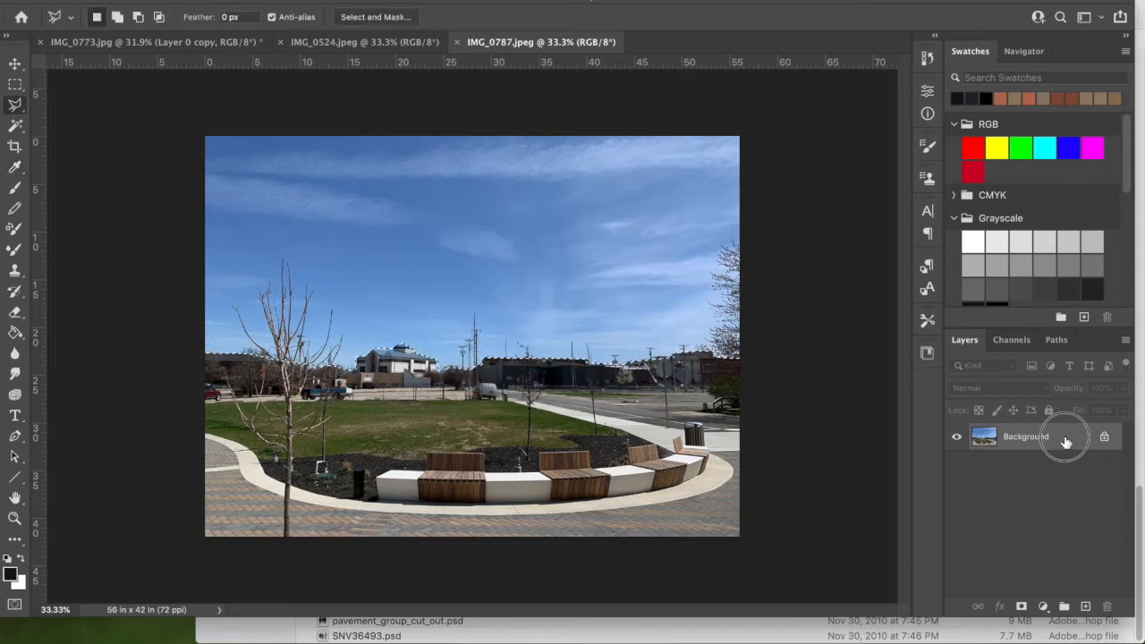
double_click(1029, 437)
left_click(904, 391)
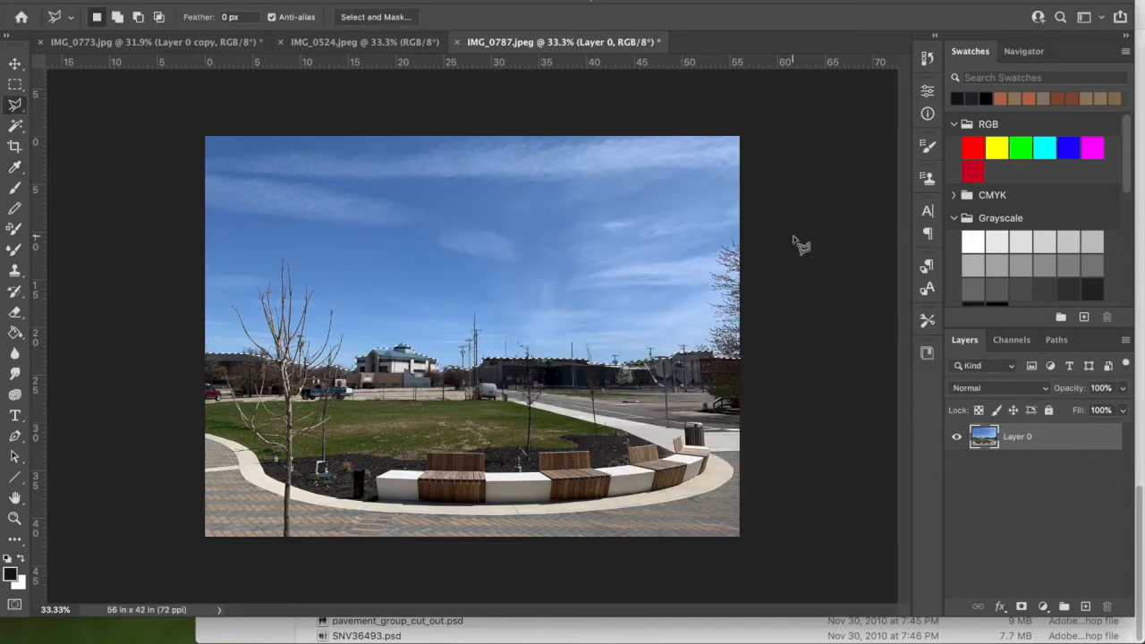
Delete the lassoed sky from Layer 0 and deselect
key("BackSpace")
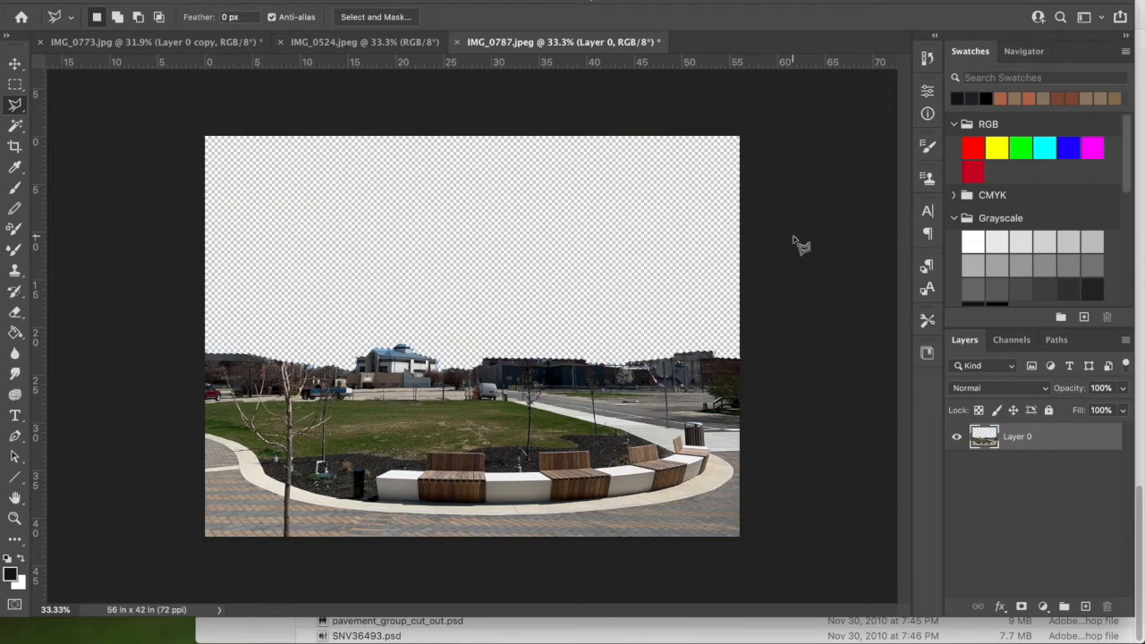
left_click(349, 0)
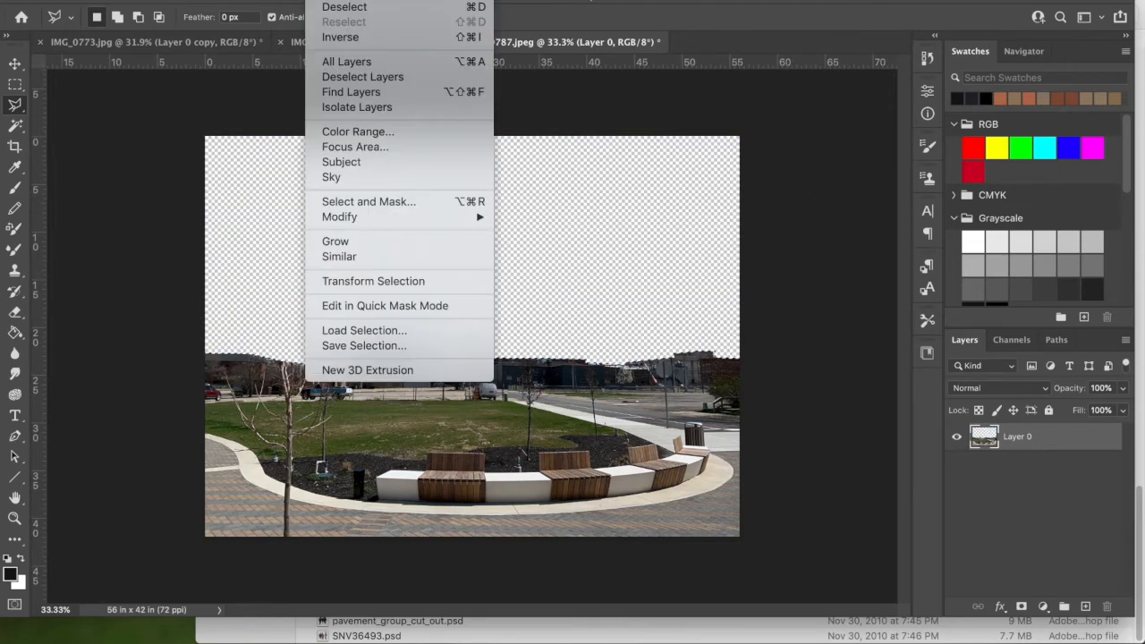
left_click(355, 9)
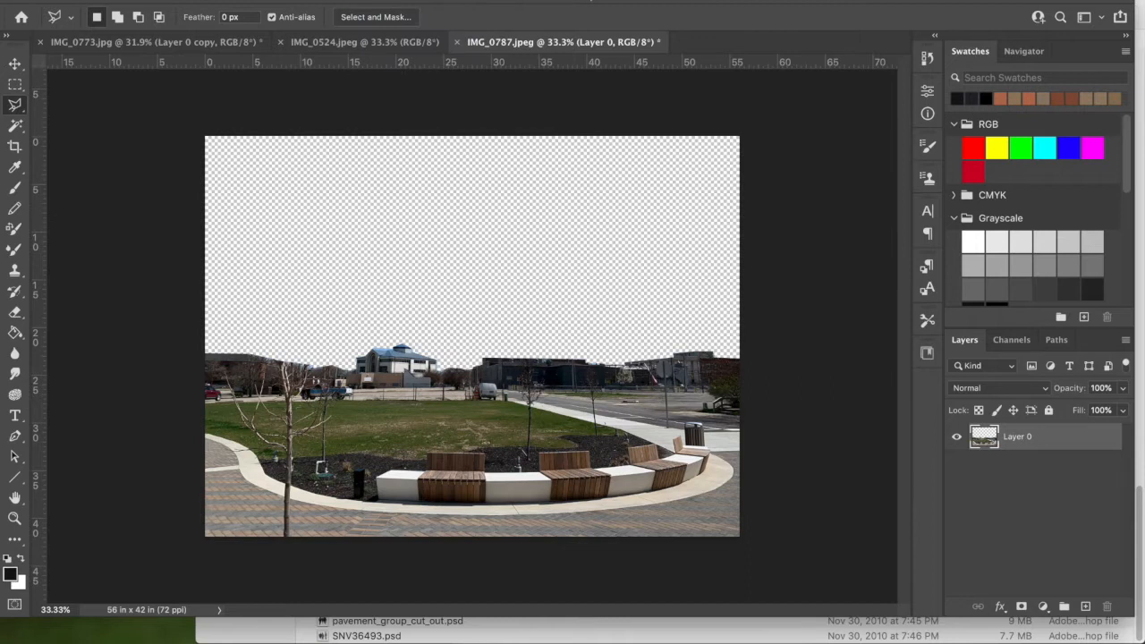
Undo the deselection and the deletion of the lassoed sky
left_click(161, 0)
left_click(179, 4)
left_click(177, 0)
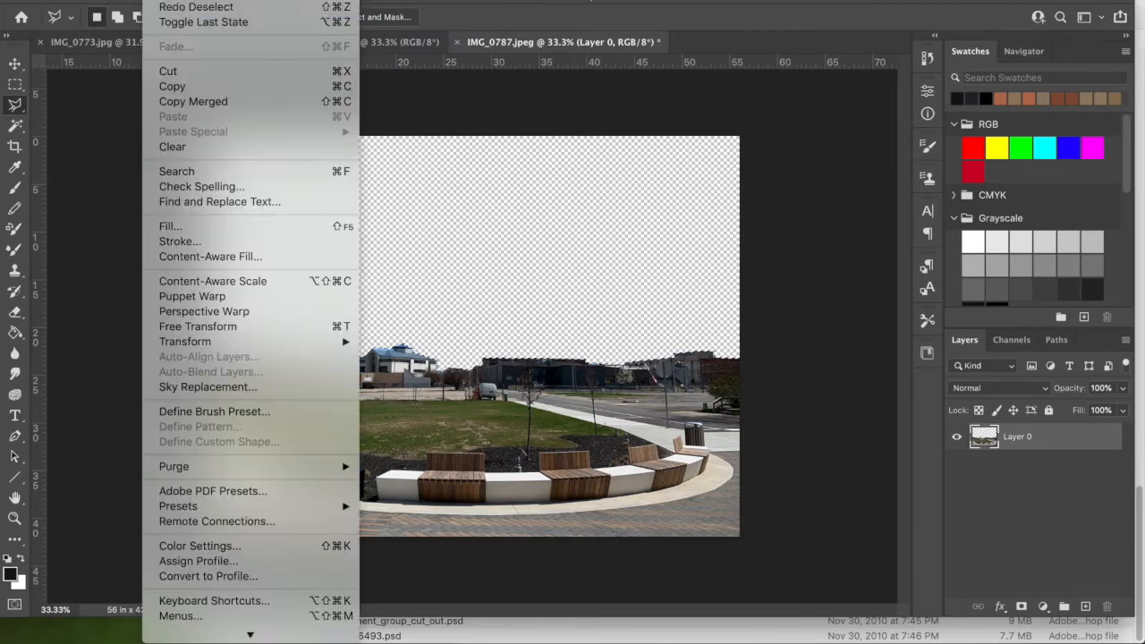
left_click(176, 4)
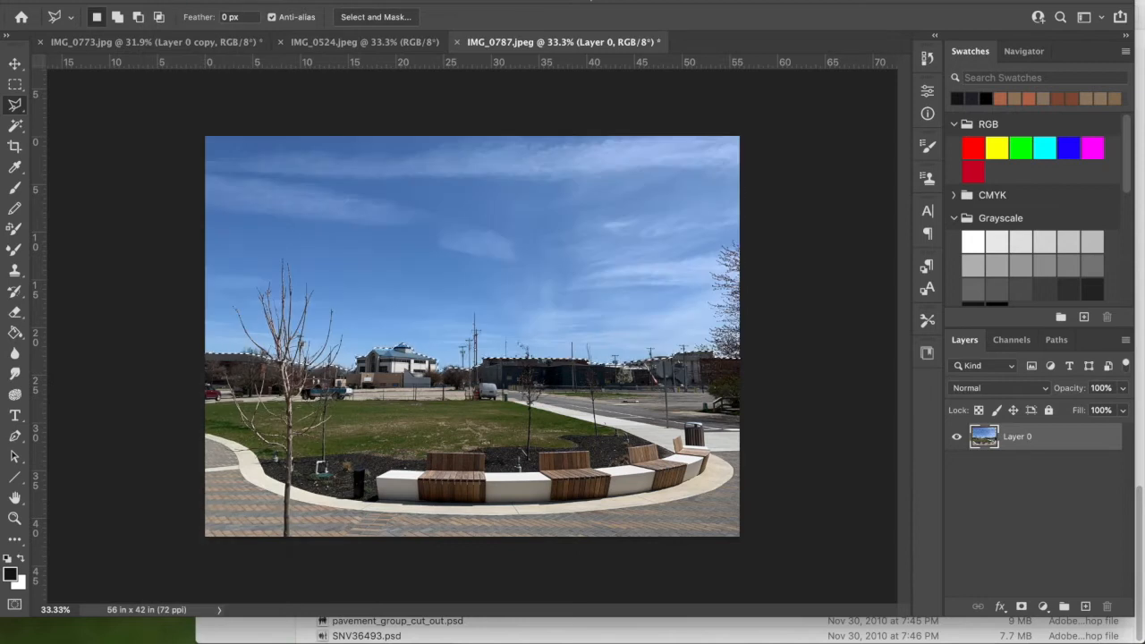
Drop the lasso selection and select the sky automatically with the Sky selection command
left_click(331, 0)
left_click(348, 7)
left_click(331, 0)
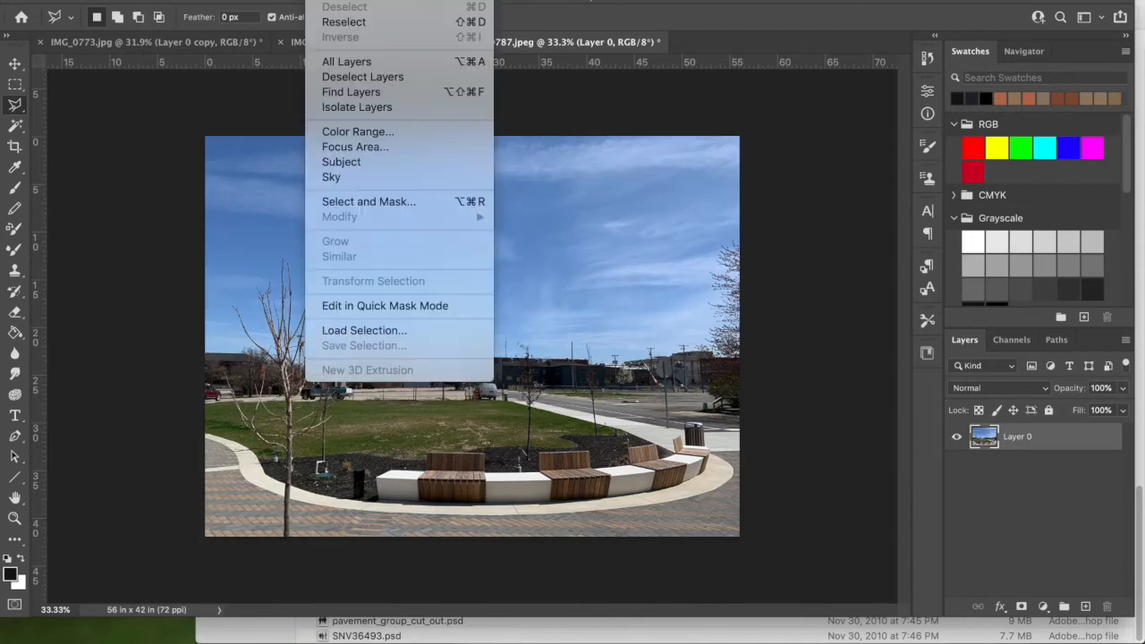
left_click(362, 177)
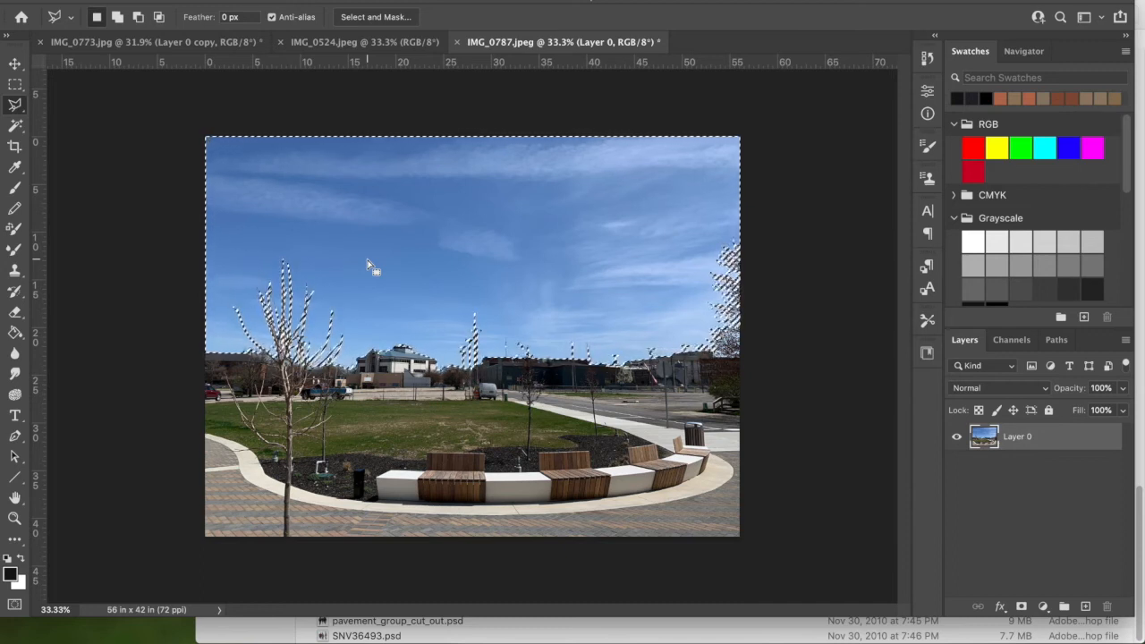
Delete the automatically selected sky from Layer 0 and deselect
key("Delete")
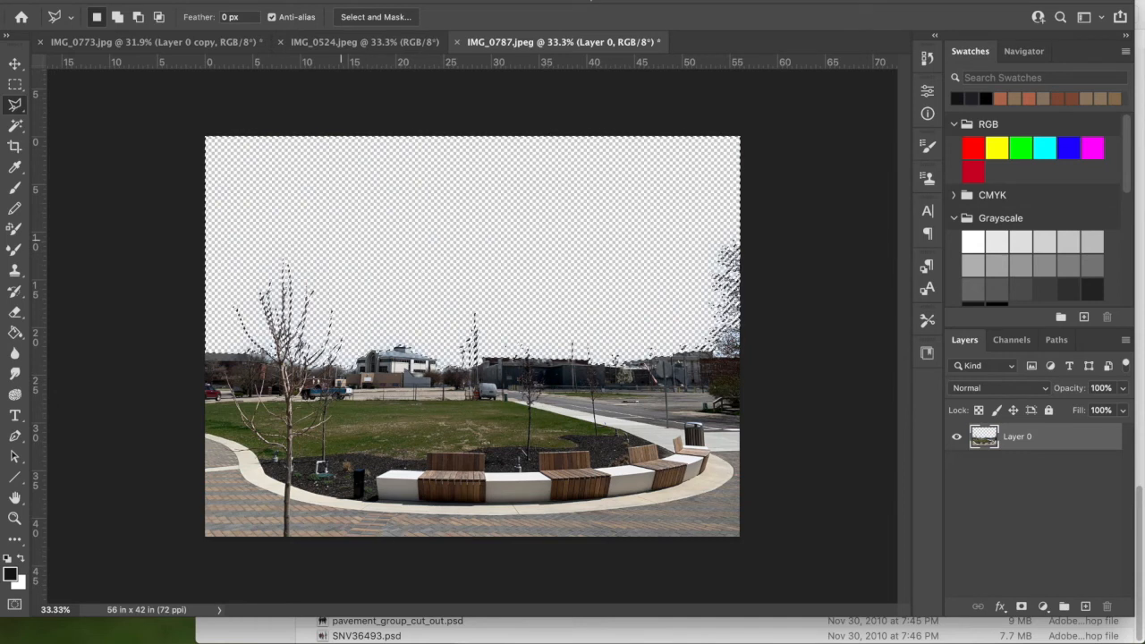
left_click(326, 1)
left_click(362, 9)
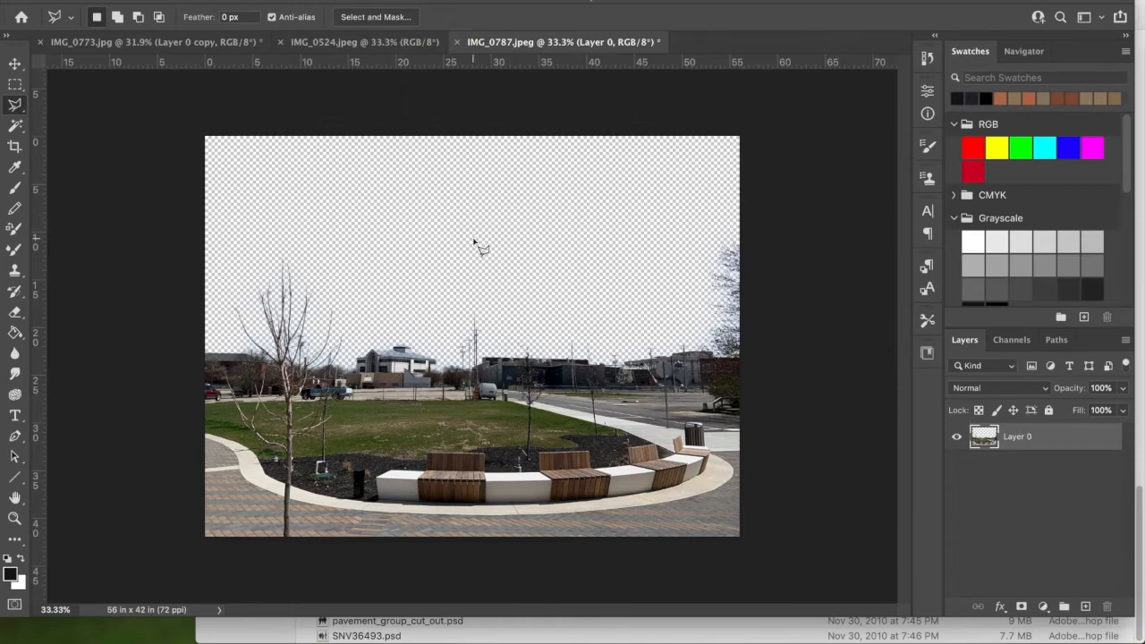
Select the skyline of trees and buildings above the lawn's far edge with the Polygonal Lasso, across the full image width
left_click(14, 87)
left_click(193, 392)
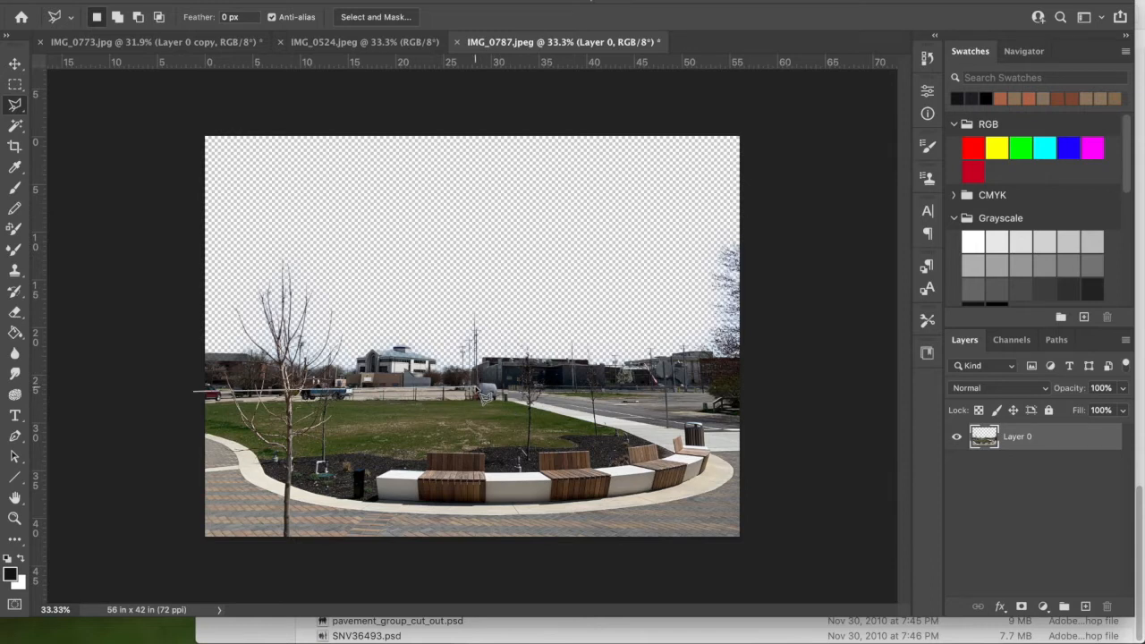
left_click(490, 392)
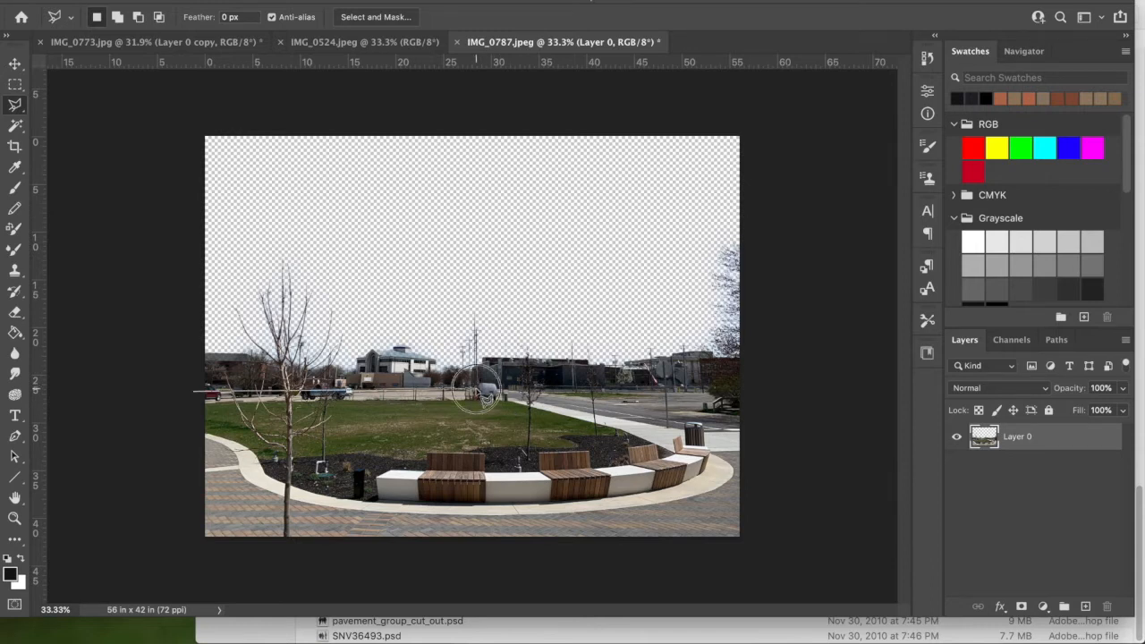
left_click(761, 391)
left_click(759, 200)
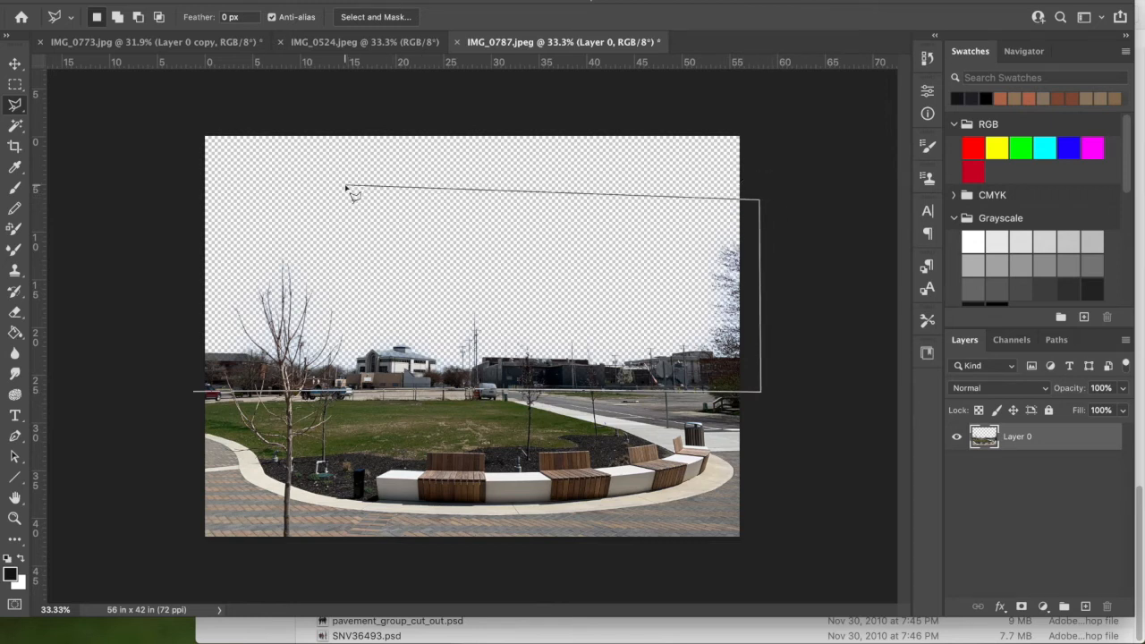
left_click(174, 202)
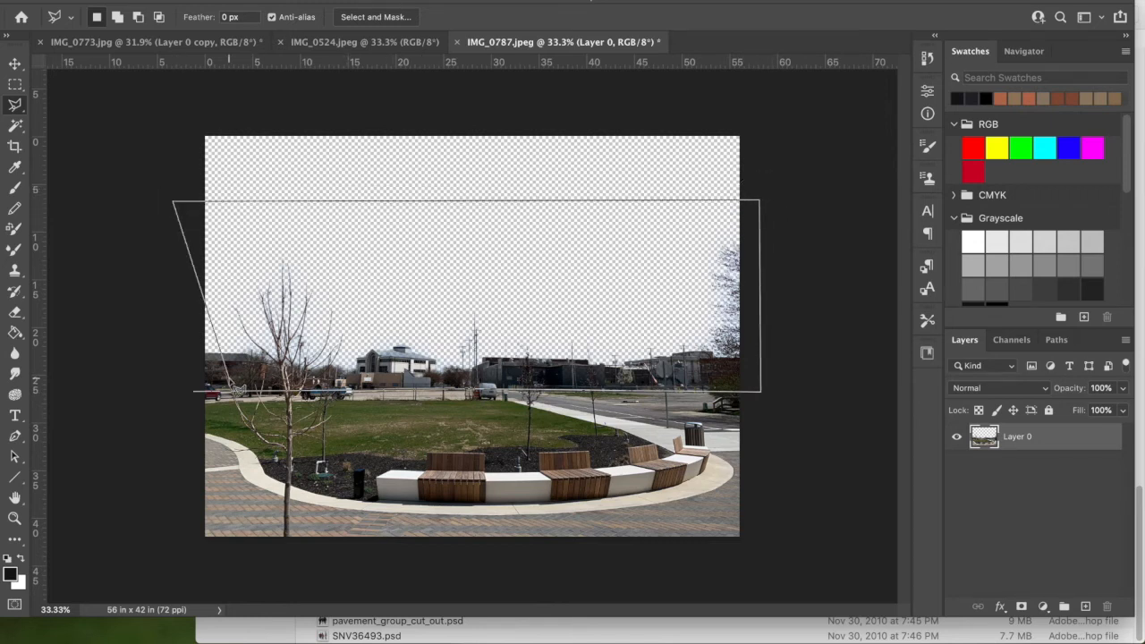
left_click(195, 391)
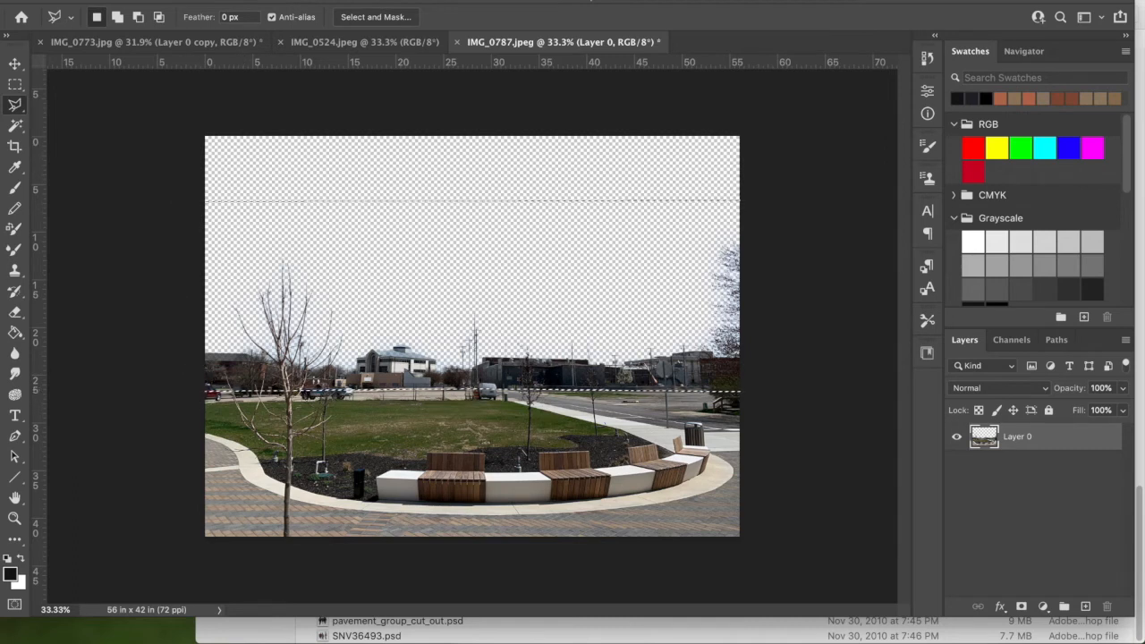
Copy the selected skyline from IMG_0787.jpeg and paste it into the IMG_0773.jpg document
left_click(170, 2)
left_click(194, 89)
left_click(363, 43)
left_click(212, 45)
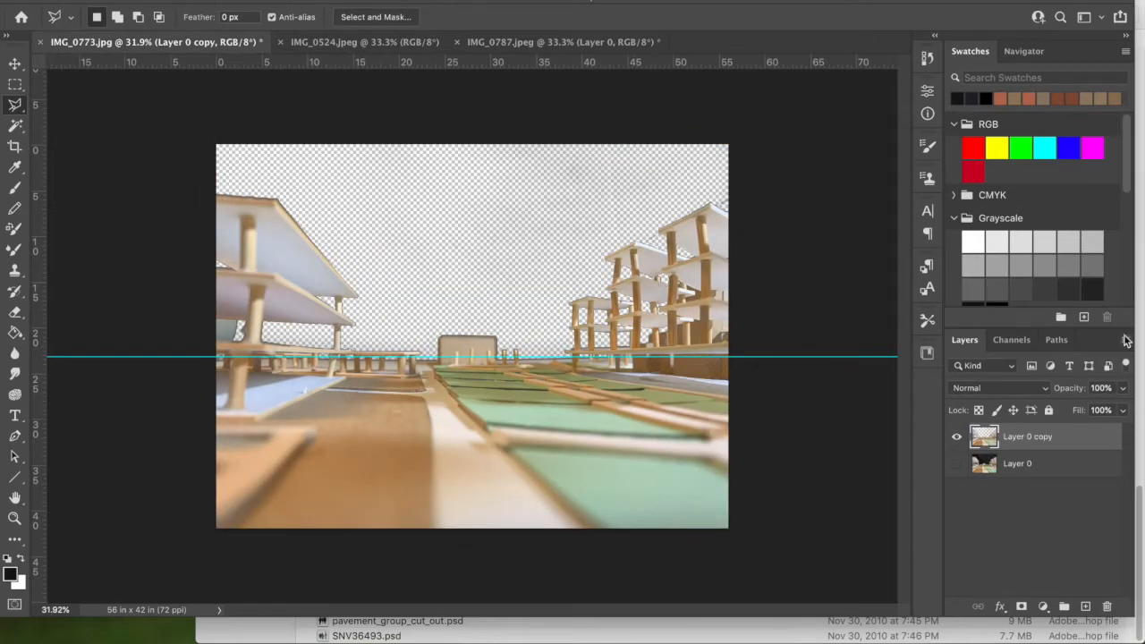
left_click(163, 1)
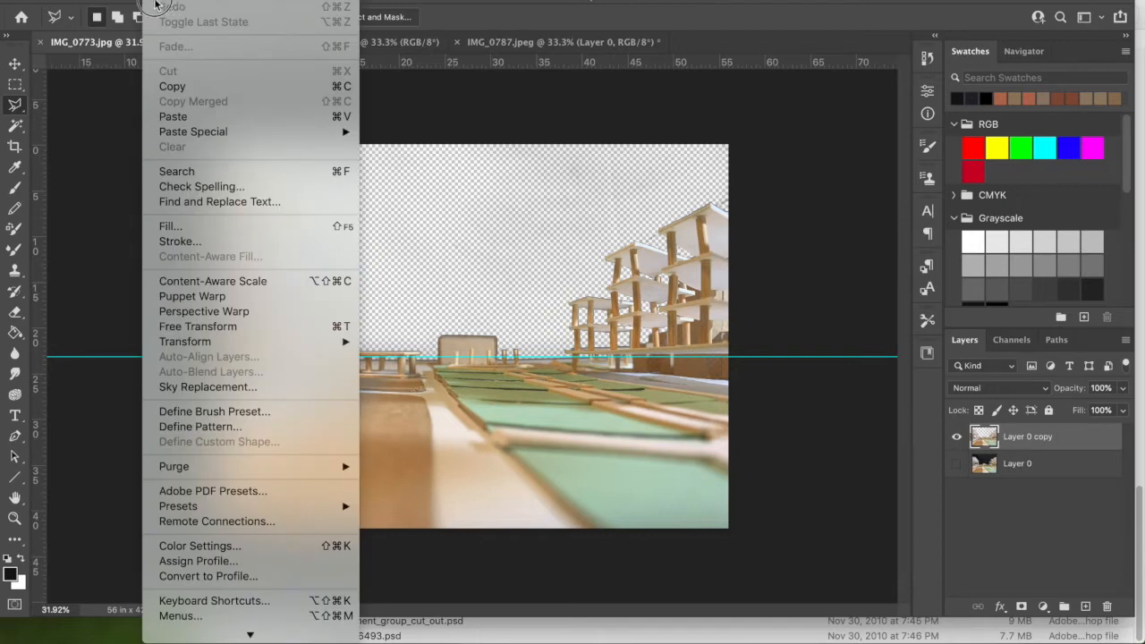
left_click(238, 118)
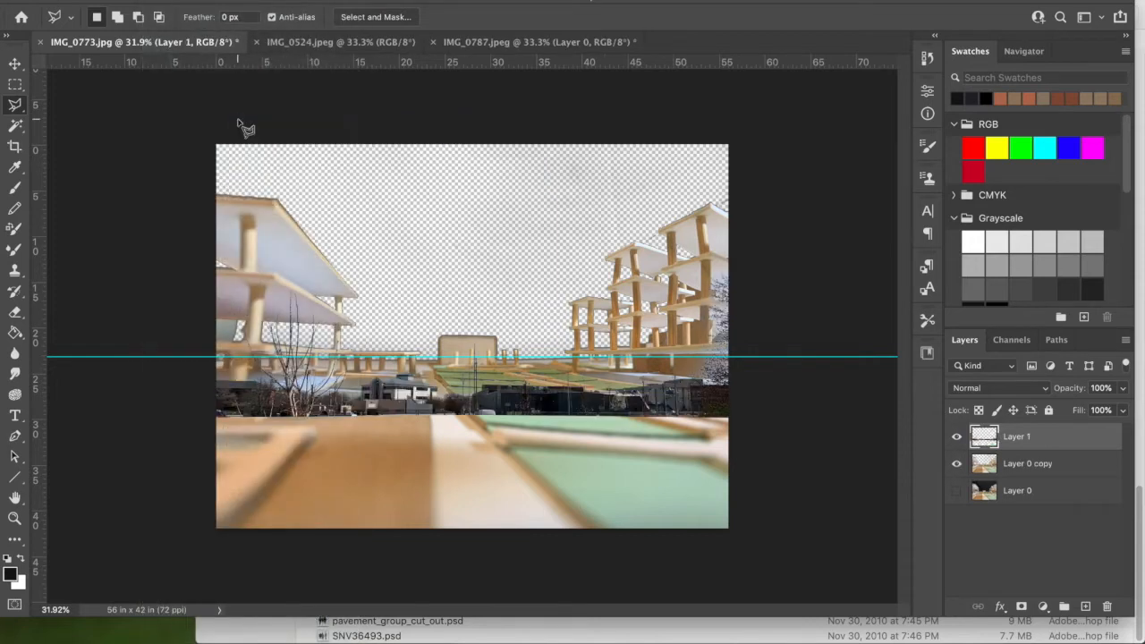
Move the pasted skyline up toward the horizon guide and place its layer beneath Layer 0 copy
left_click(14, 63)
left_click_drag(430, 264, 435, 333)
left_click_drag(1048, 448, 1042, 469)
Enlarge the Layer 1 skyline beyond the image width, align its base with the horizon guide, and deselect the layer
left_click_drag(475, 313, 404, 333)
left_click_drag(477, 197, 473, 170)
left_click_drag(412, 320, 411, 333)
key("Return")
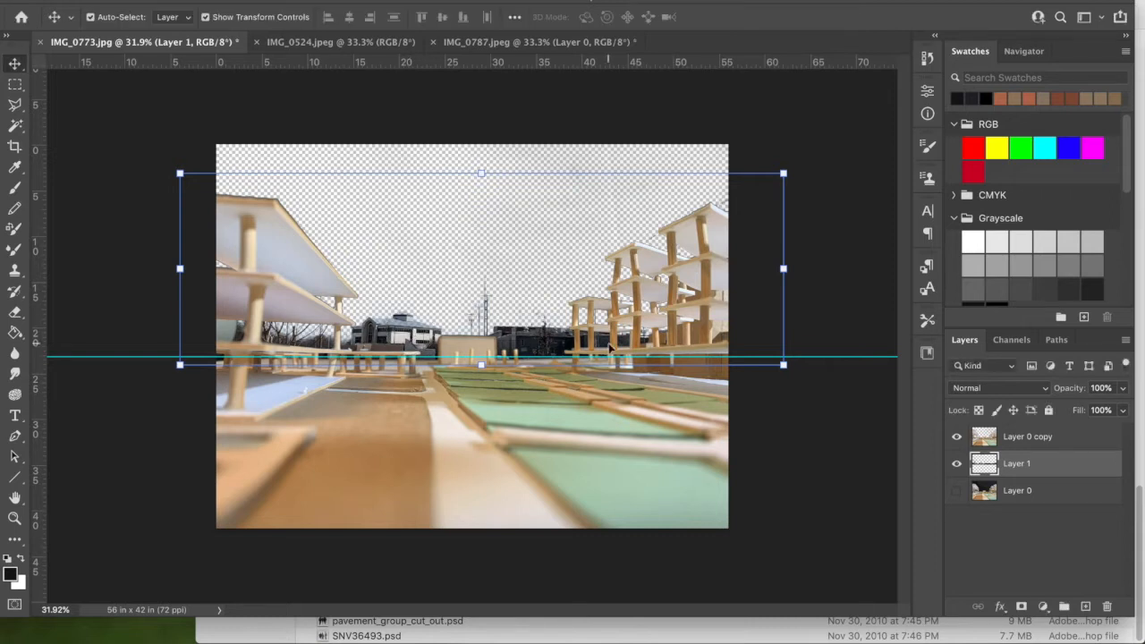
left_click(802, 450)
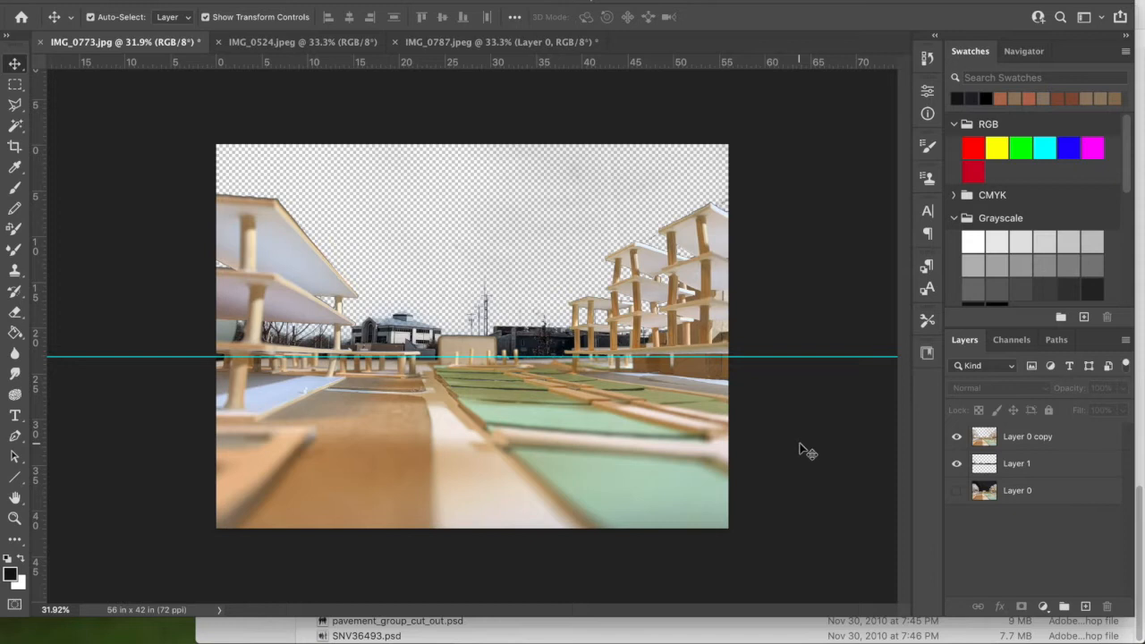
Enlarge the Layer 1 skyline further and reposition it behind the model along the horizon guide
left_click(414, 328)
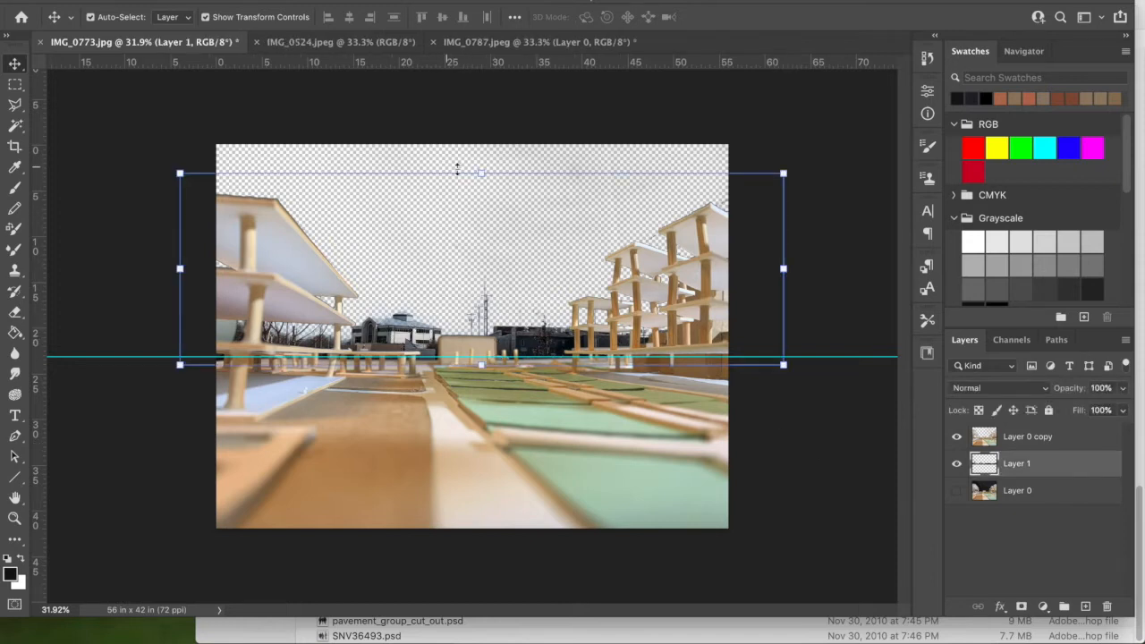
left_click_drag(484, 175, 490, 133)
left_click_drag(403, 337, 427, 343)
key("Return")
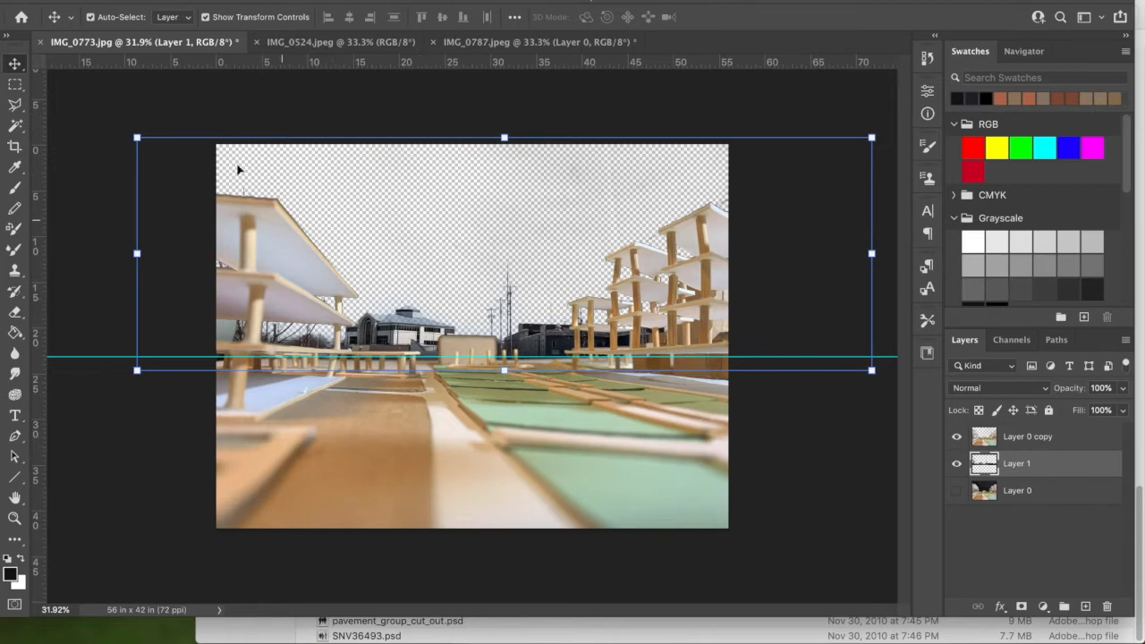
key("ctrl+t")
left_click(126, 0)
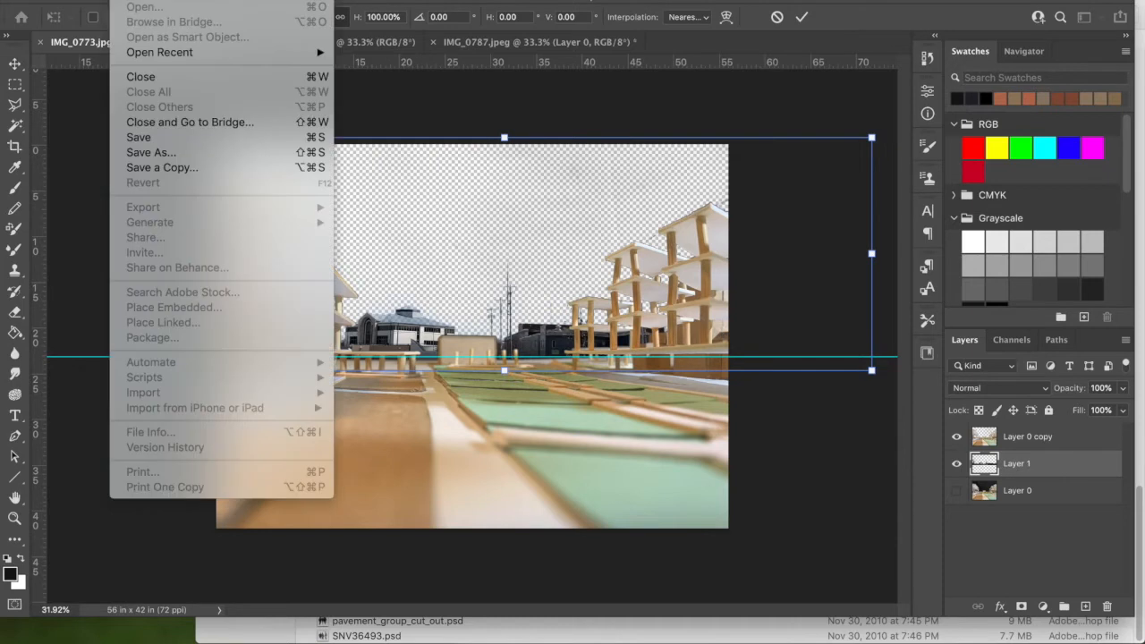
left_click(74, 135)
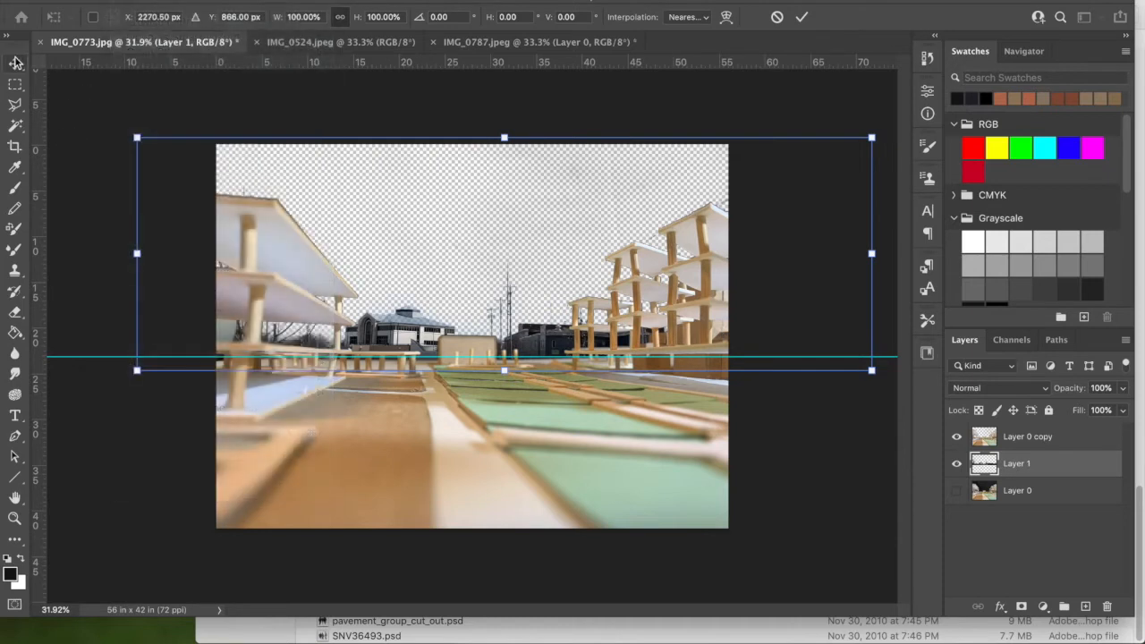
left_click(14, 65)
Create a new layer named sky directly above Layer 1
left_click(1126, 340)
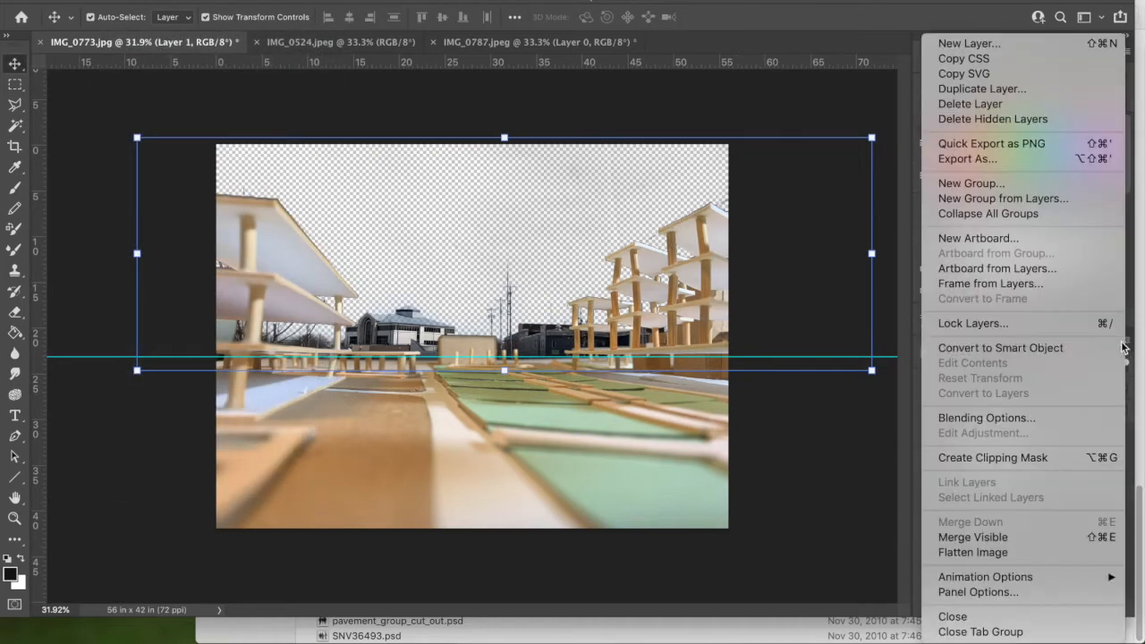
left_click(993, 43)
type("sky")
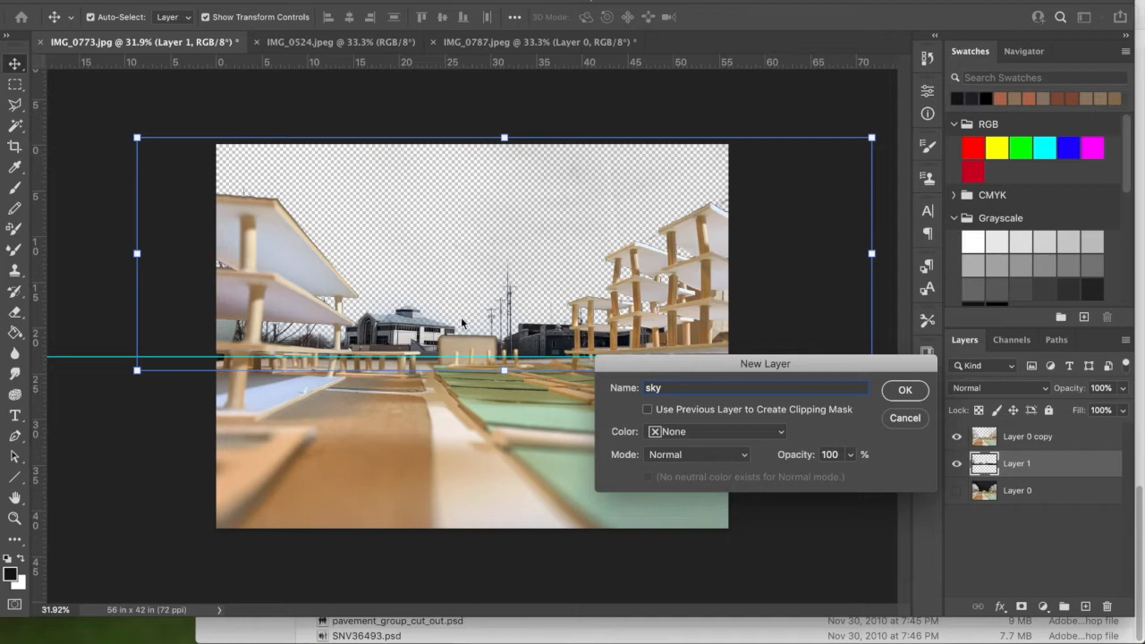
left_click(903, 392)
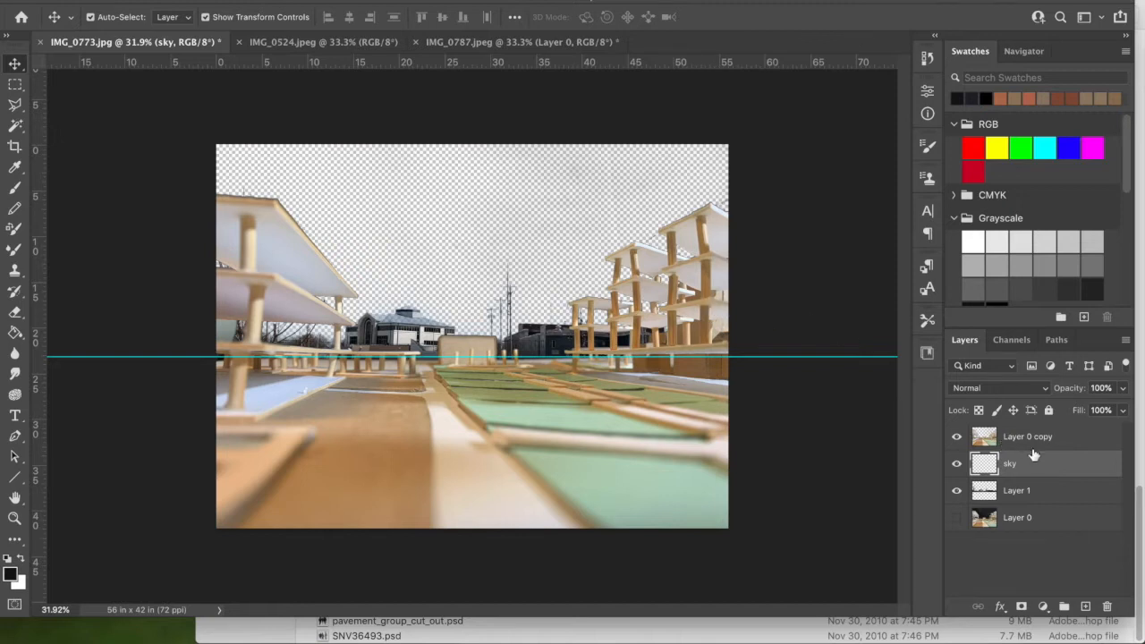
Switch to Finder, look through the cutout resources folder for sky photos such as IMG_8964.JPG, and return to Photoshop
left_click_drag(199, 3, 460, 26)
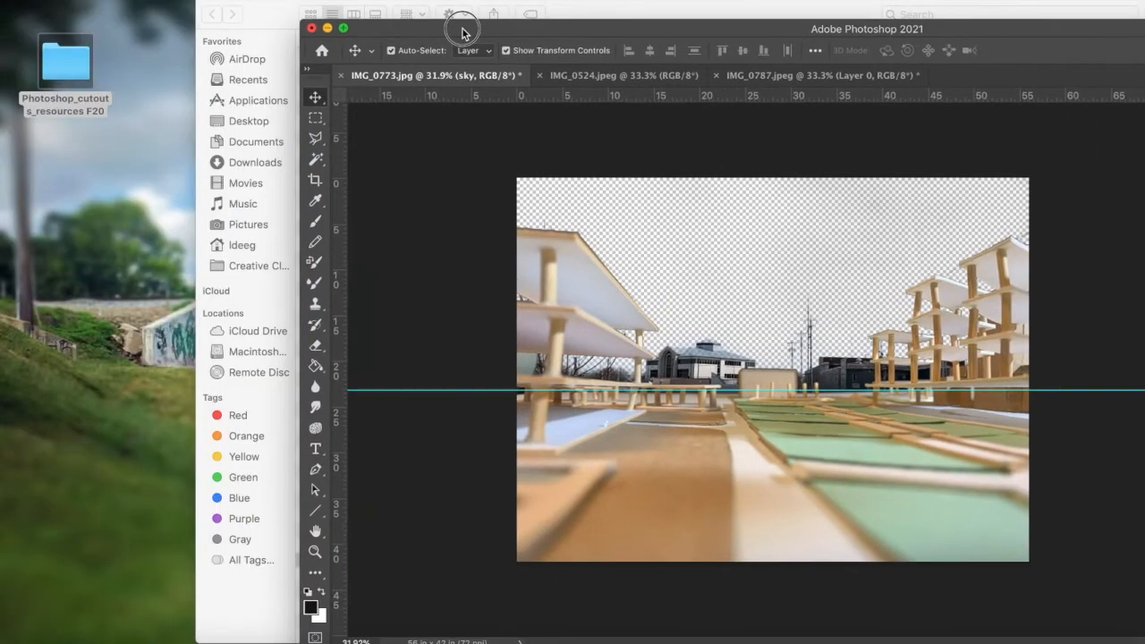
left_click(291, 4)
left_click_drag(291, 5, 174, 1)
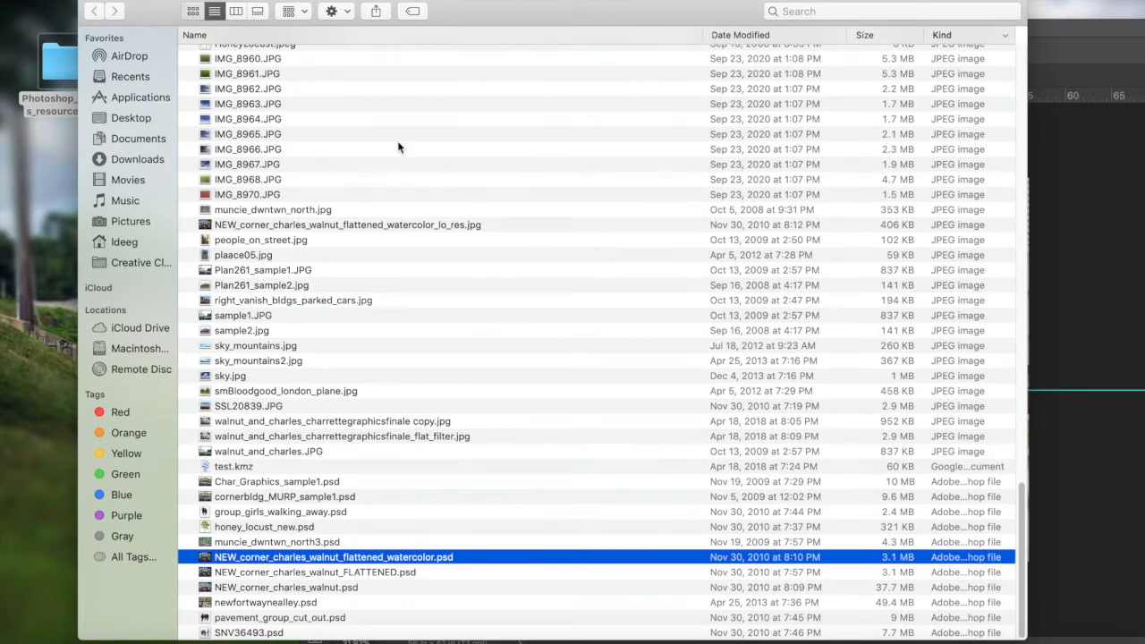
left_click(192, 11)
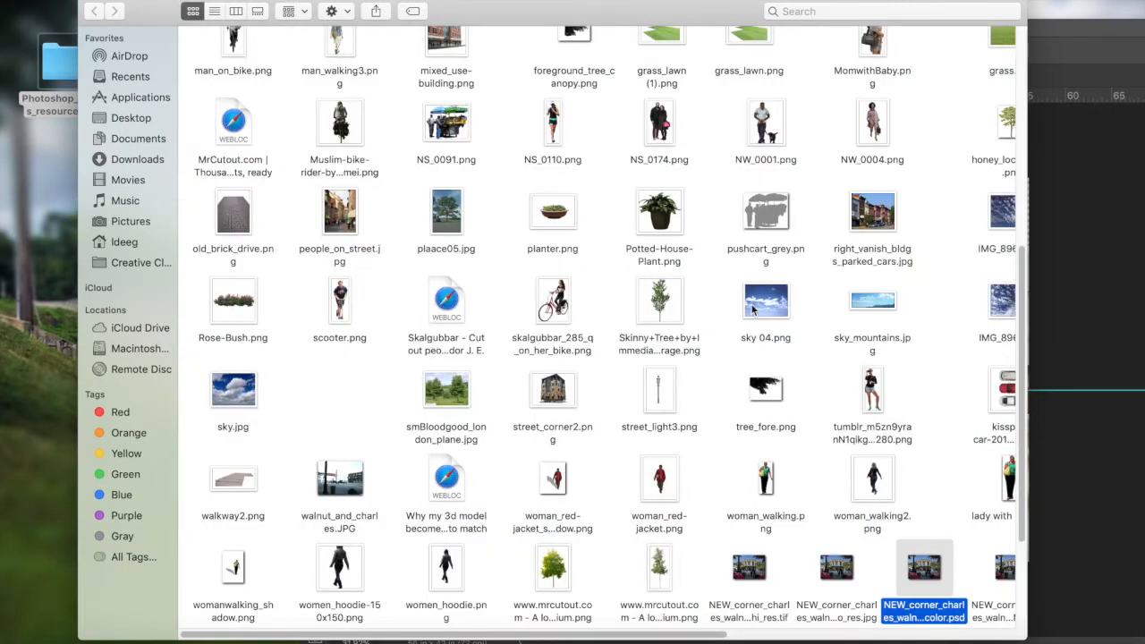
left_click(215, 12)
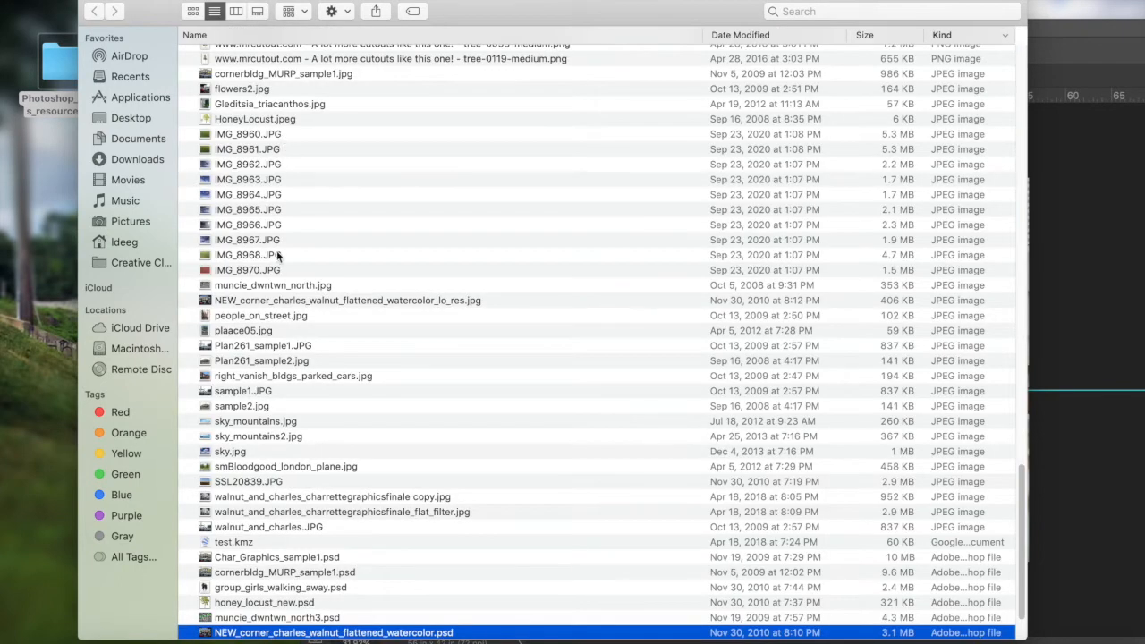
left_click(277, 196)
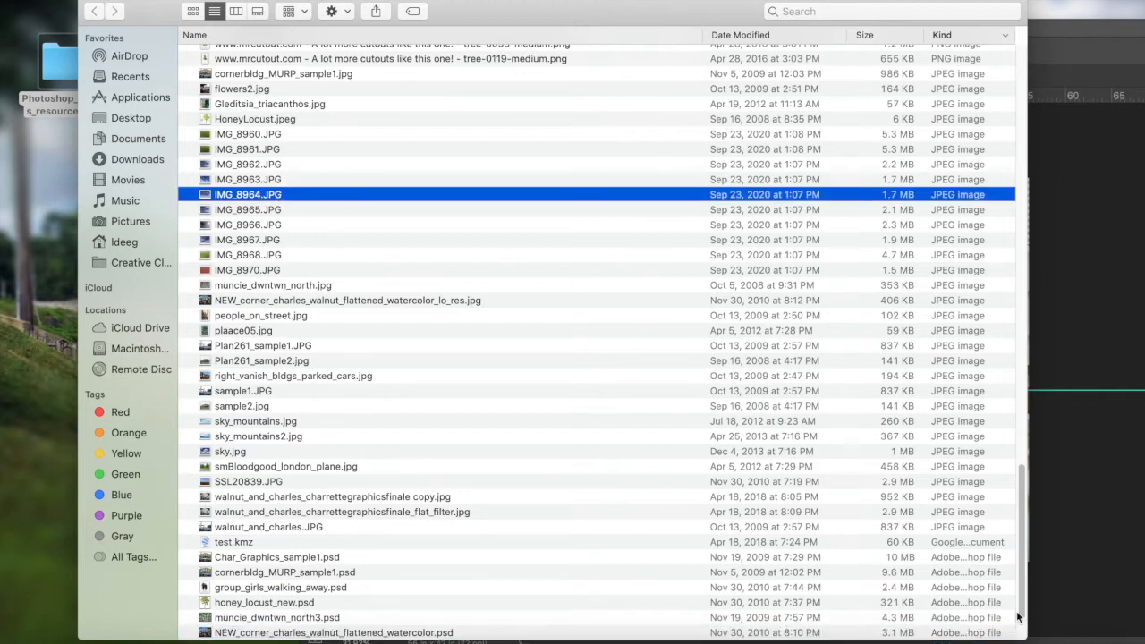
left_click_drag(1019, 523, 1002, 447)
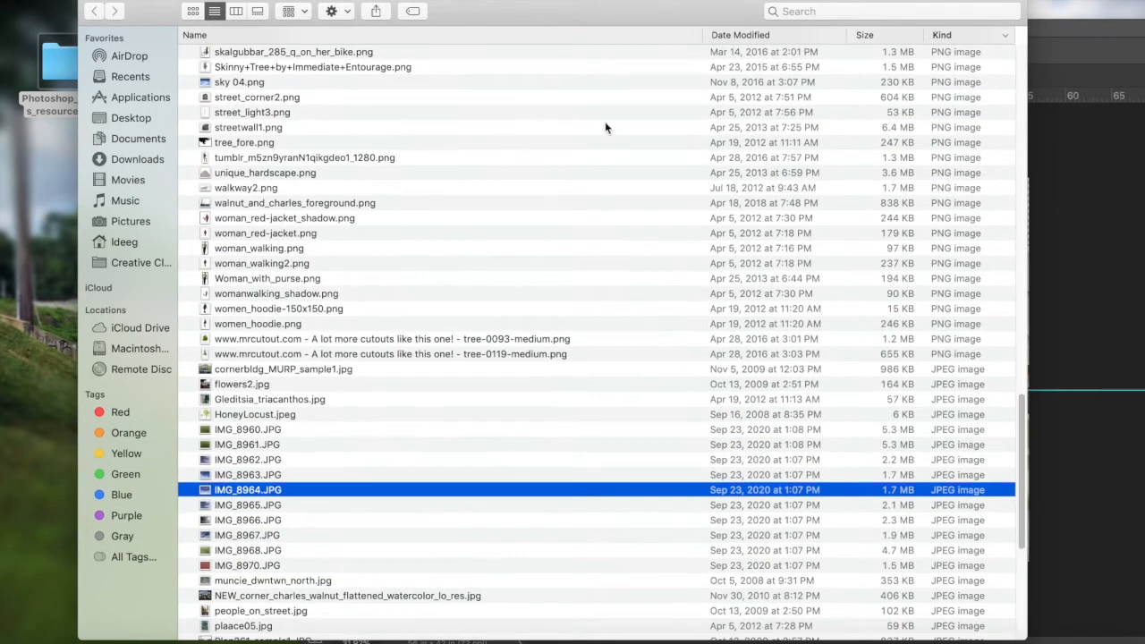
left_click(90, 2)
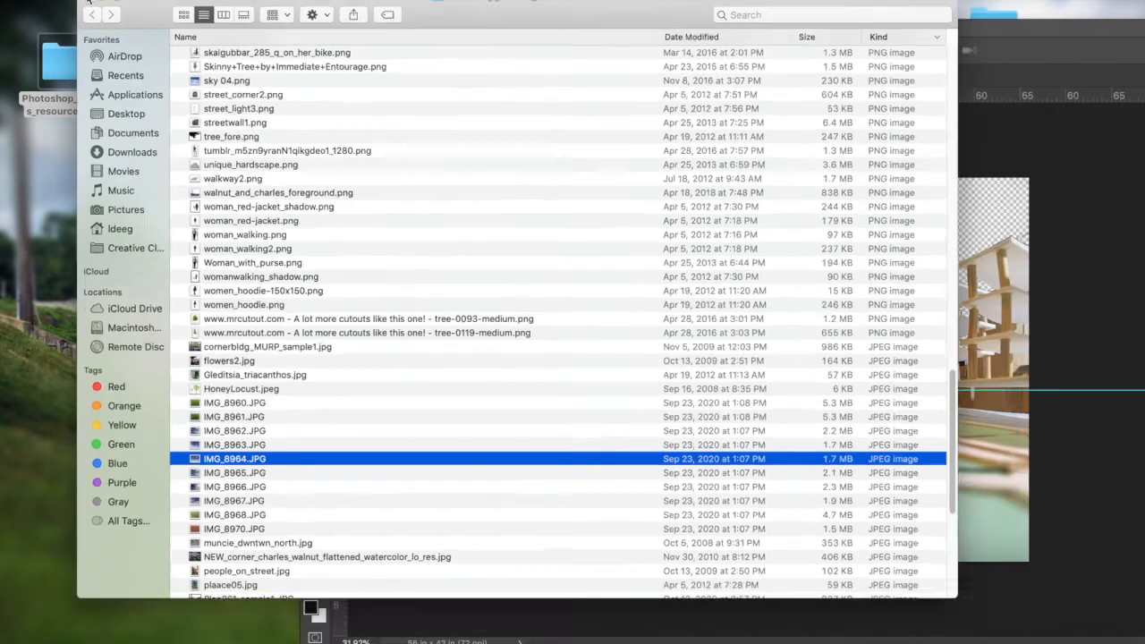
left_click_drag(594, 26, 339, 0)
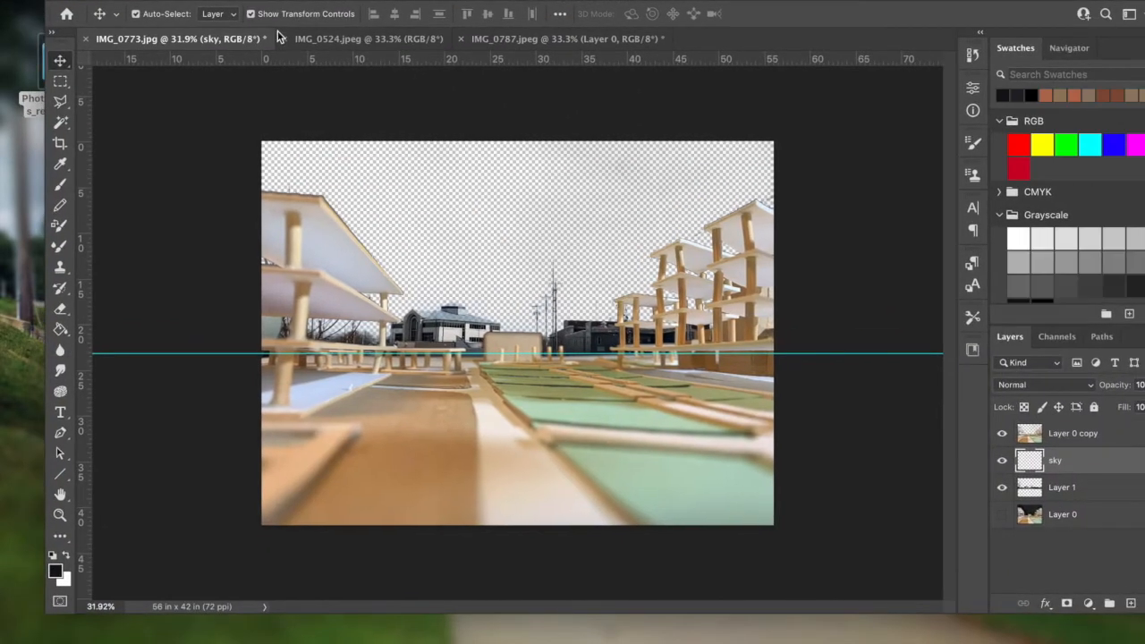
Start placing an embedded image, search for "photoshop", and open the Photoshop_cutouts_resources F20 folder
left_click(122, 0)
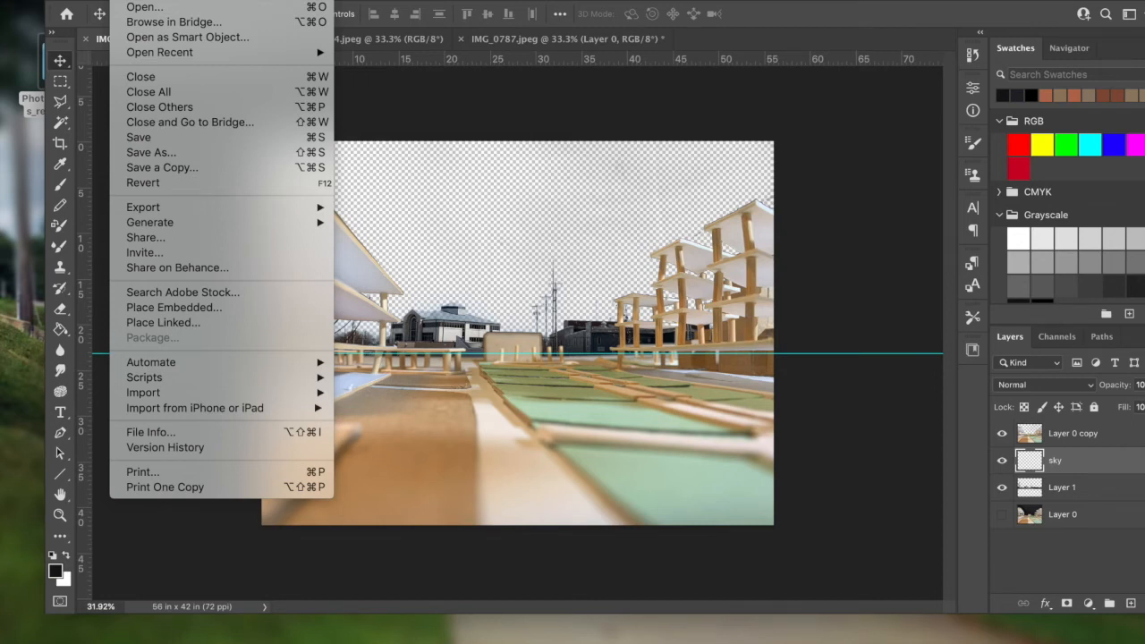
left_click(214, 310)
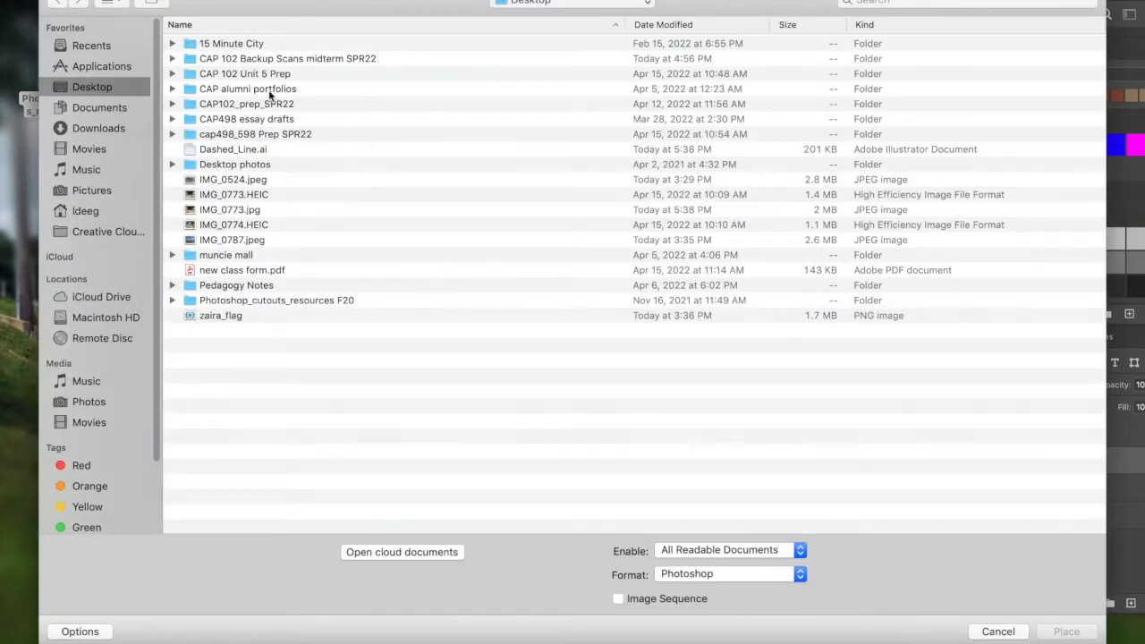
left_click(869, 3)
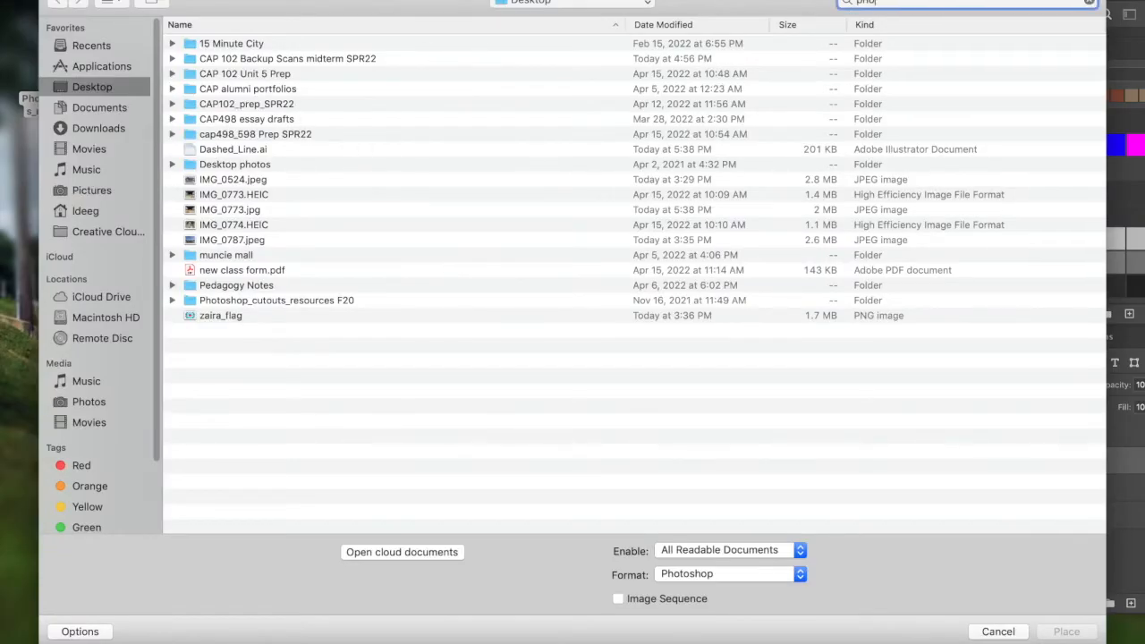
type("photoshop")
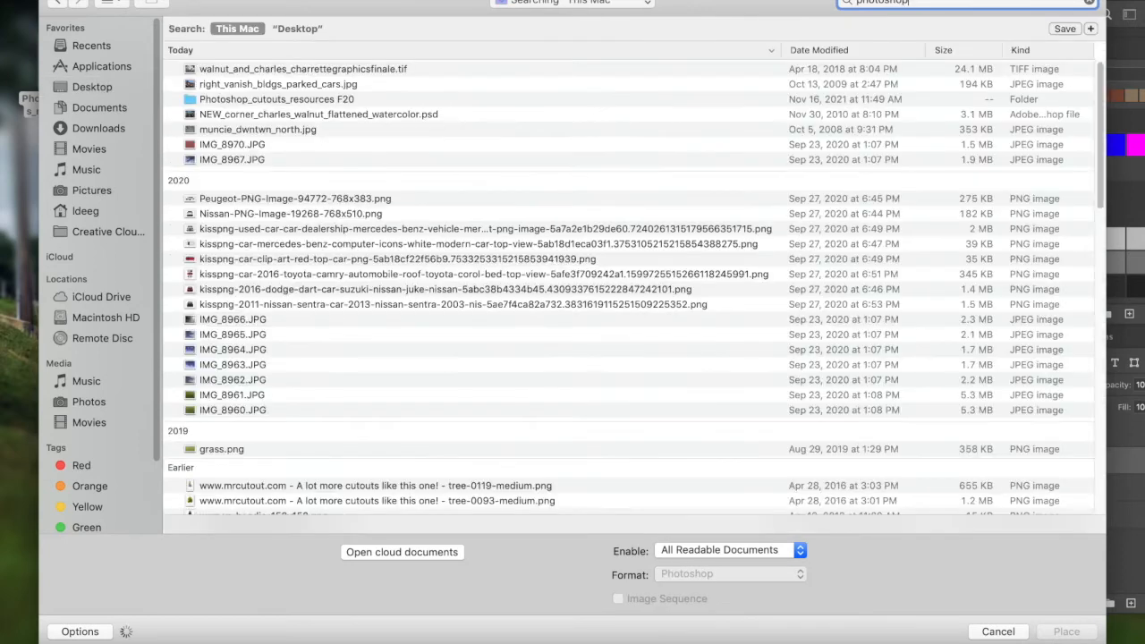
left_click(325, 105)
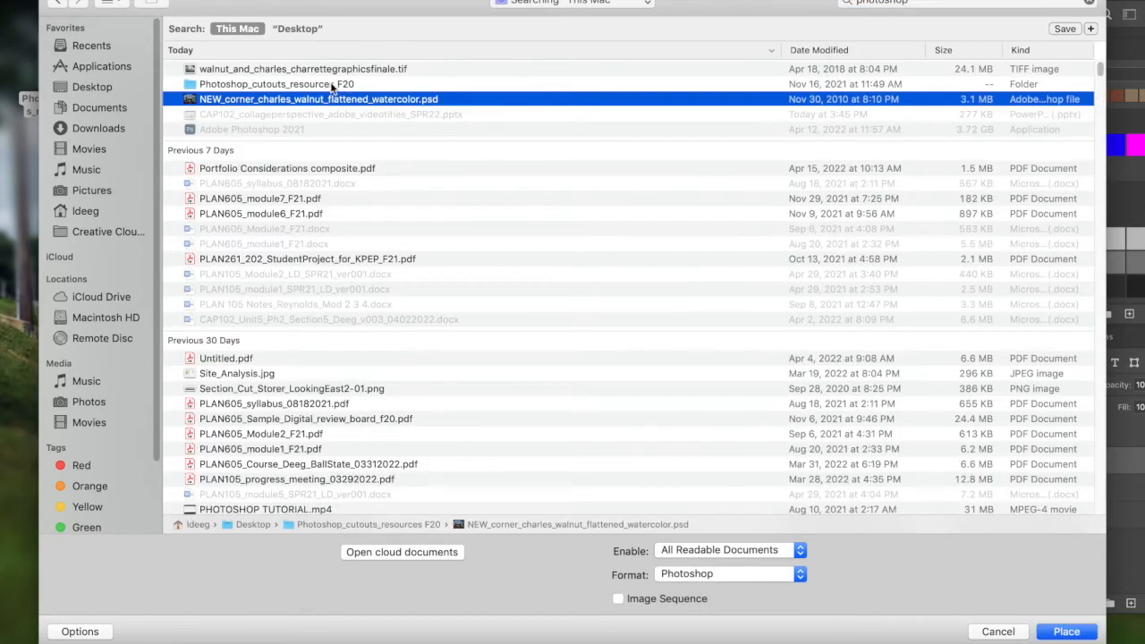
left_click(333, 86)
double_click(362, 89)
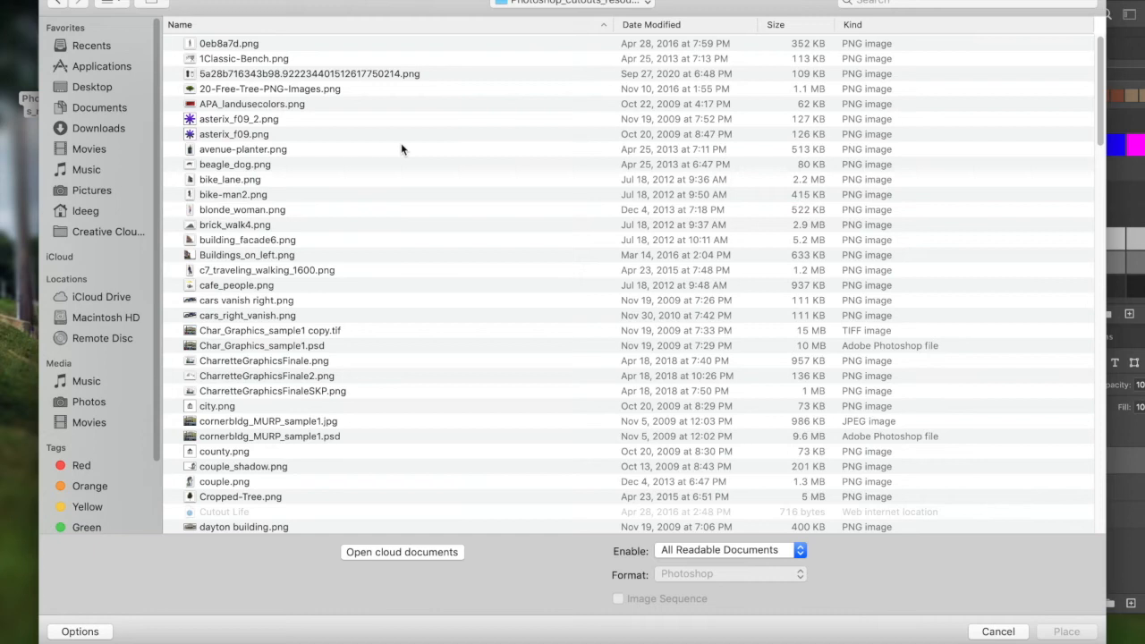
Show the folder's files as icons and place the cloudy blue sky photo IMG_8964.JPG into the composite
left_click(108, 3)
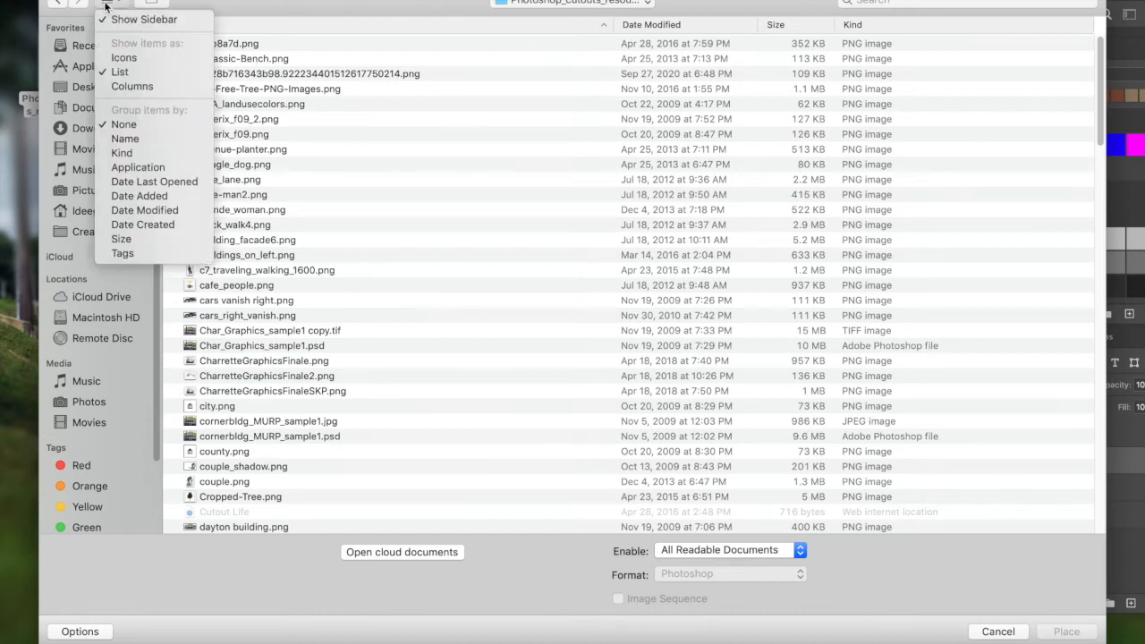
left_click(128, 59)
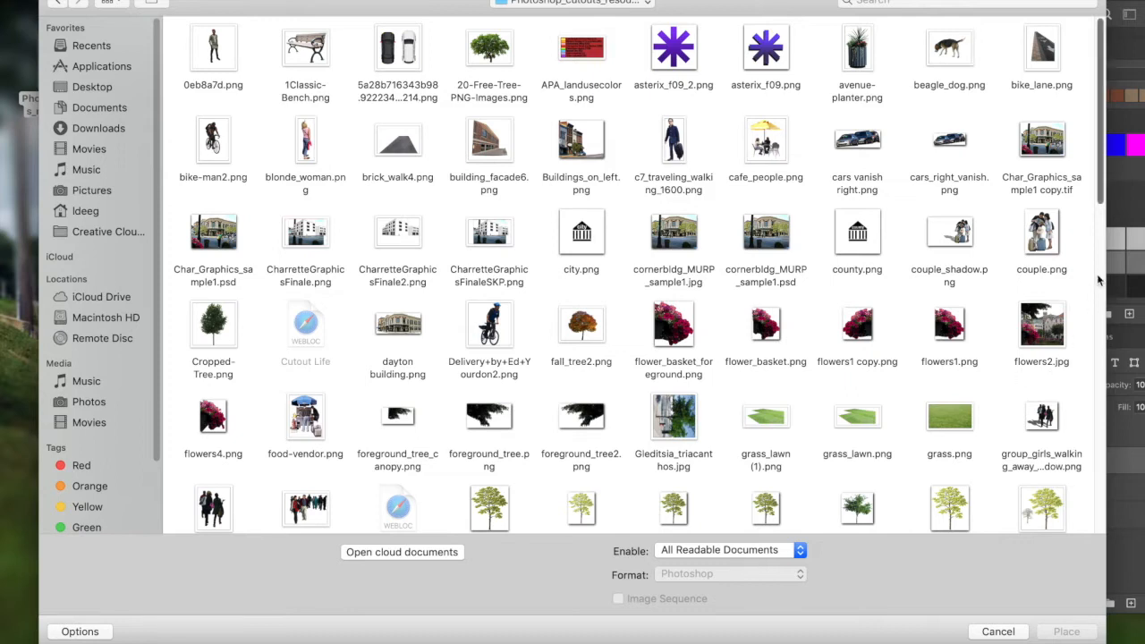
left_click_drag(1096, 190, 1124, 385)
scroll(644, 150, "up", 2)
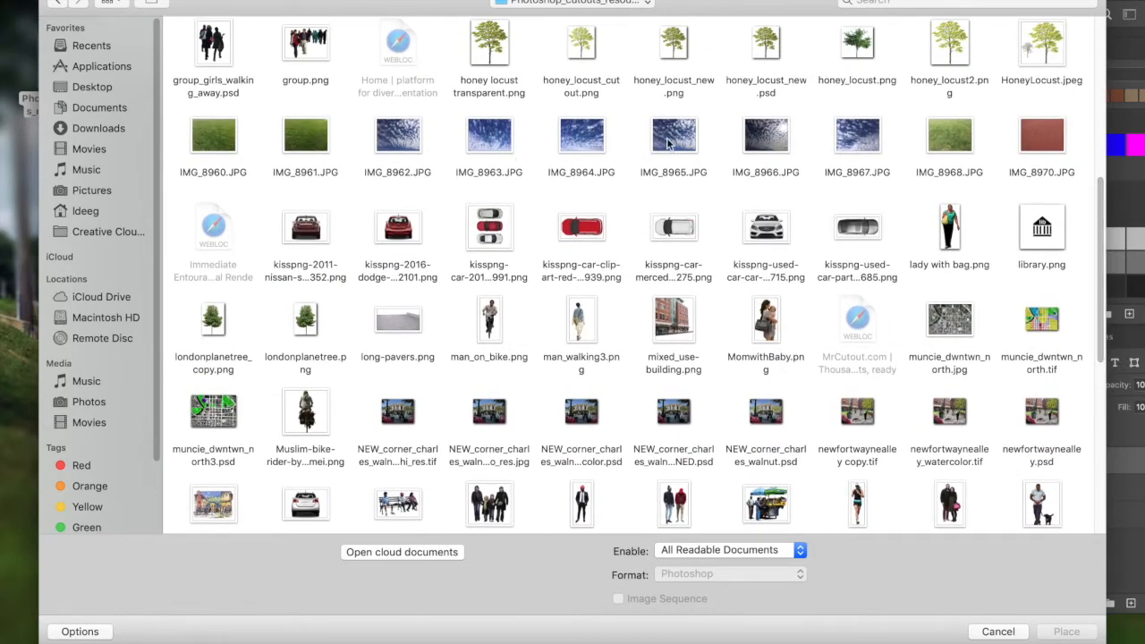
left_click(581, 136)
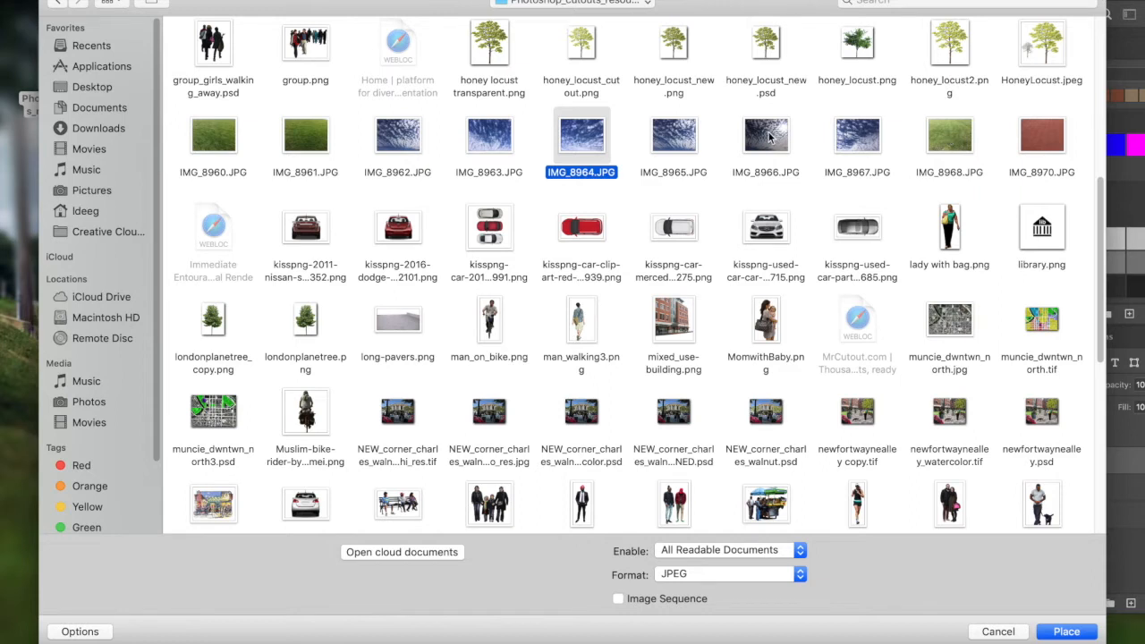
left_click(1062, 631)
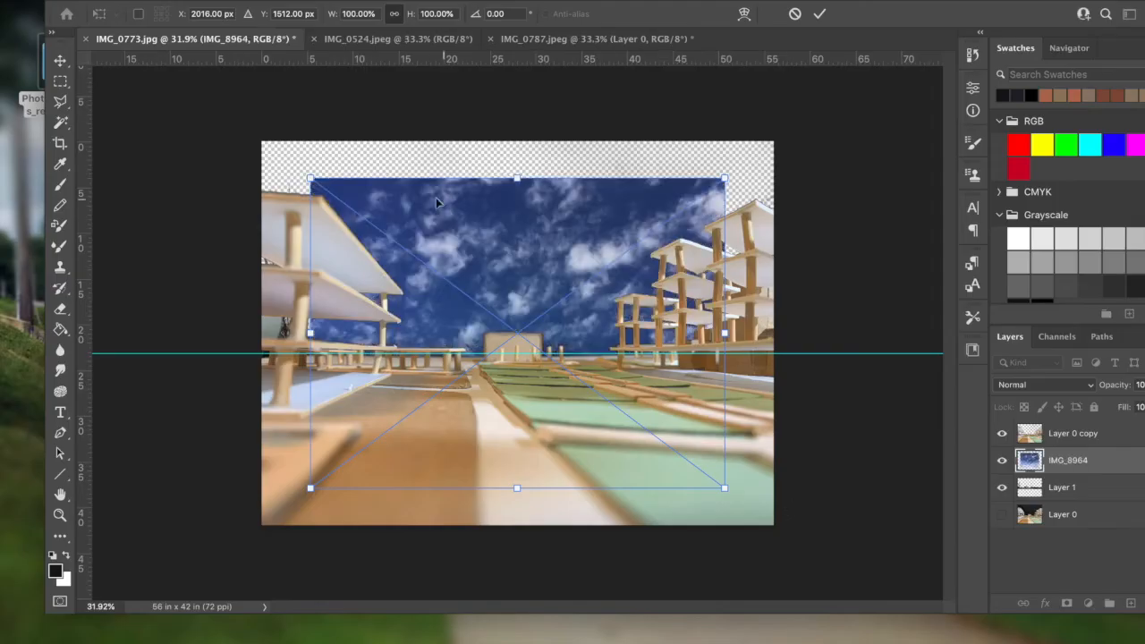
Scale down the placed IMG_8964 sky, move its layer beneath Layer 1, and position it behind the skyline
left_click_drag(517, 179, 542, 228)
left_click_drag(1089, 461, 1092, 504)
mouse_move(537, 260)
left_mouse_down()
mouse_move(520, 231)
mouse_move(521, 247)
mouse_move(548, 246)
left_mouse_up()
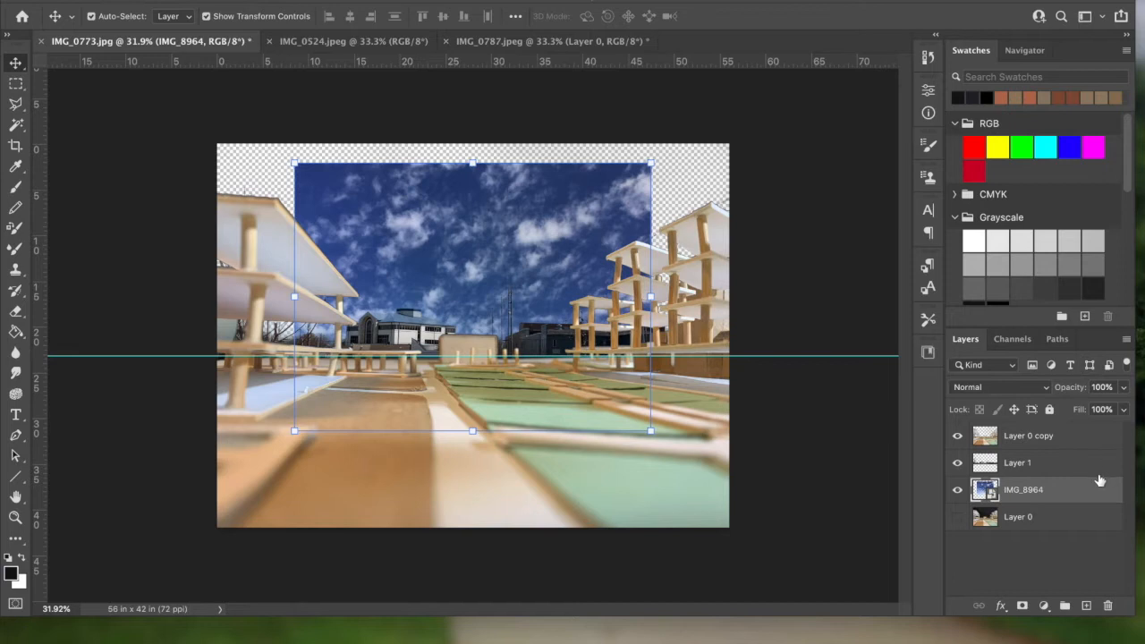
Rasterize the IMG_8964 sky layer, start transforming it, and lower its opacity to 49%
right_click(1094, 490)
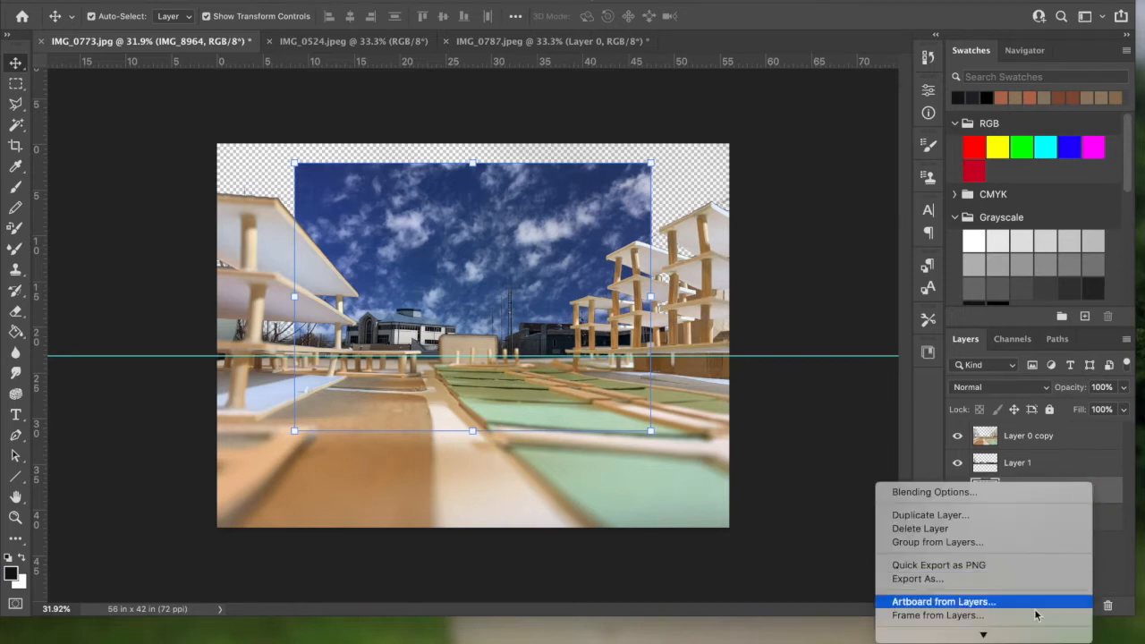
mouse_move(983, 635)
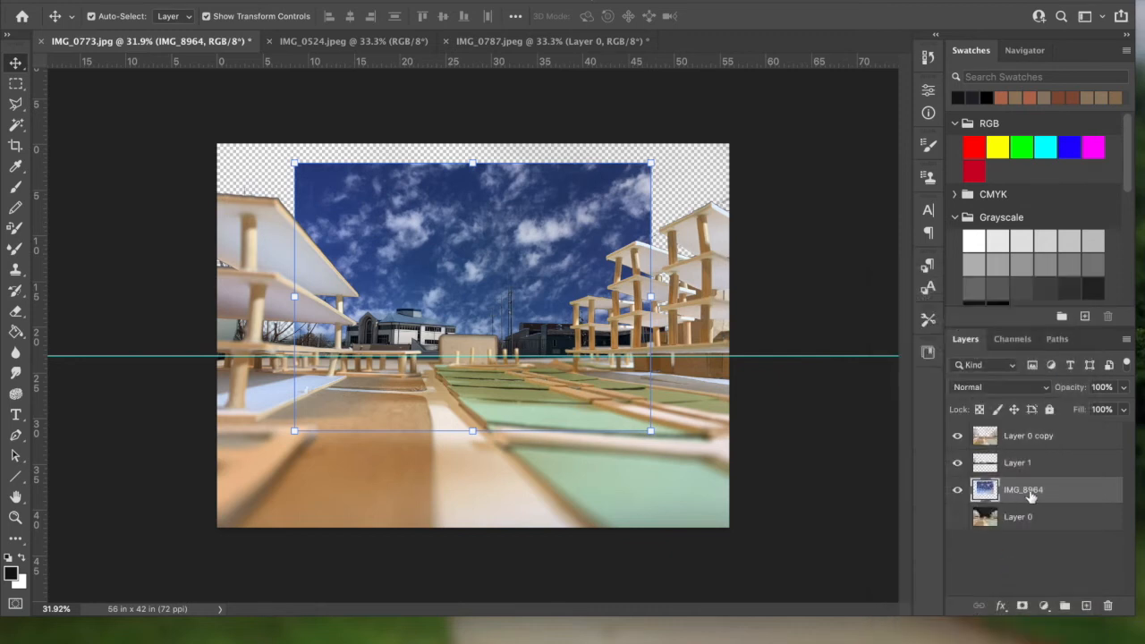
left_click_drag(654, 166, 643, 205)
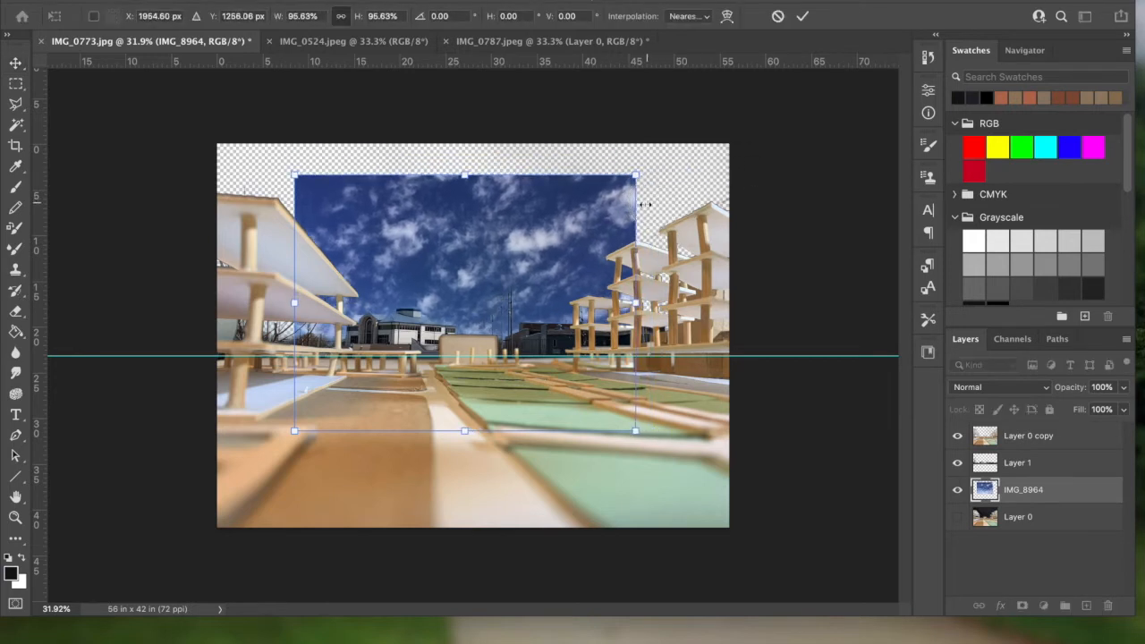
left_click_drag(1125, 388, 1088, 409)
Enlarge and reposition the semi-transparent IMG_8964 sky behind the skyline between the model buildings, and apply the transform
mouse_move(498, 225)
left_mouse_down()
mouse_move(519, 205)
mouse_move(510, 215)
left_mouse_up()
mouse_move(315, 291)
left_mouse_down()
mouse_move(283, 285)
mouse_move(296, 285)
left_mouse_up()
left_click_drag(460, 237, 361, 212)
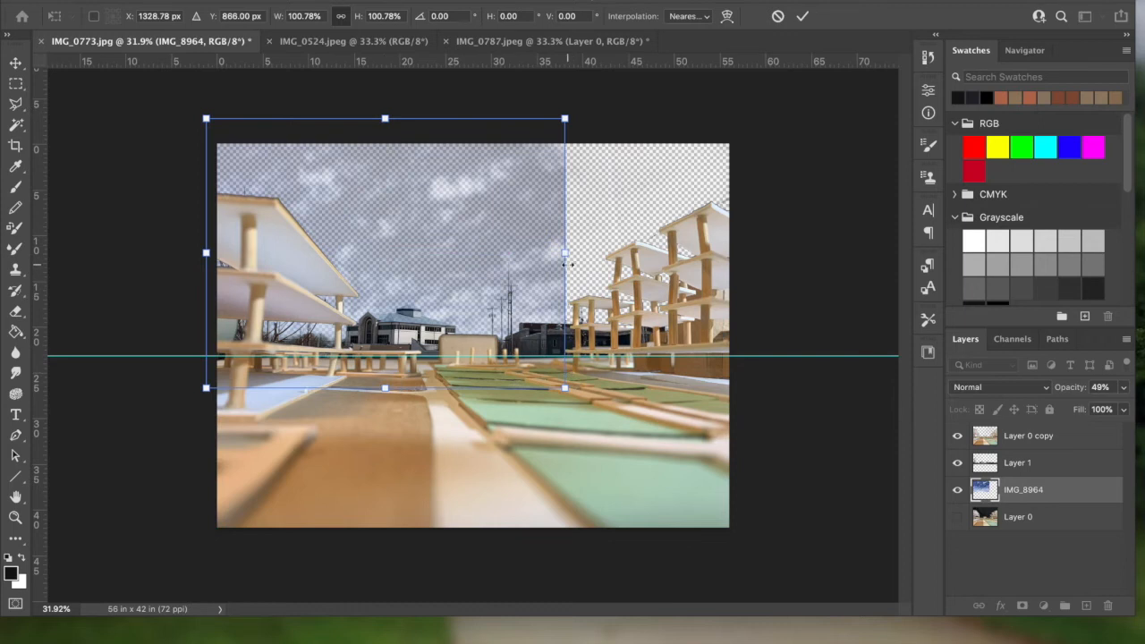
left_click_drag(566, 257, 597, 331)
left_click_drag(435, 213, 500, 266)
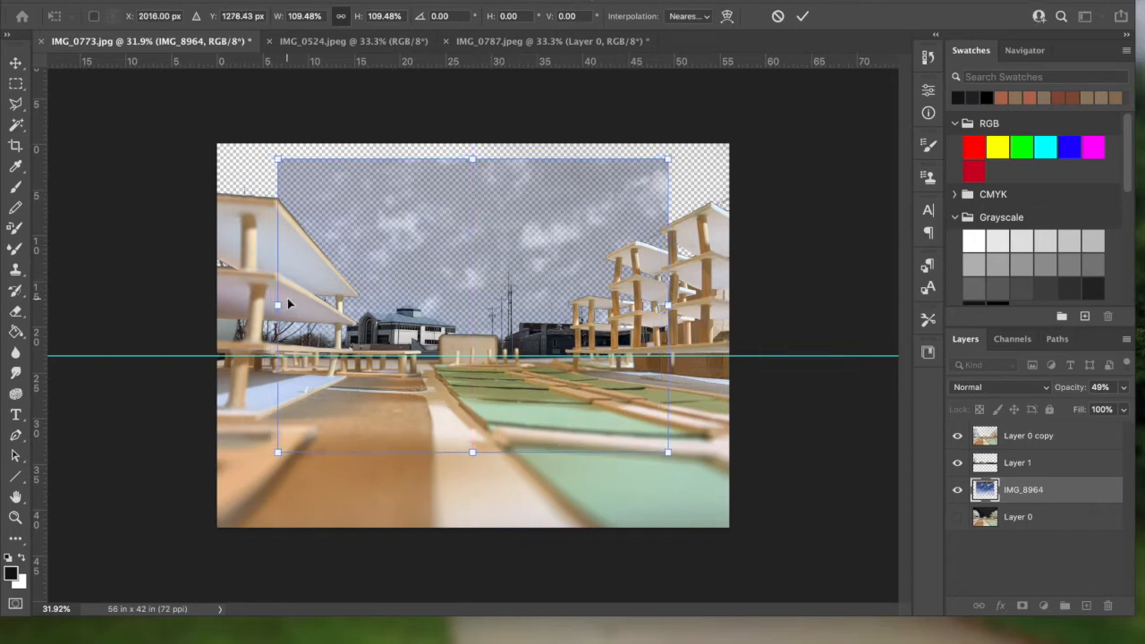
left_click_drag(481, 159, 506, 161)
left_click_drag(492, 245, 498, 261)
left_click_drag(663, 313, 681, 313)
left_click_drag(539, 275, 520, 289)
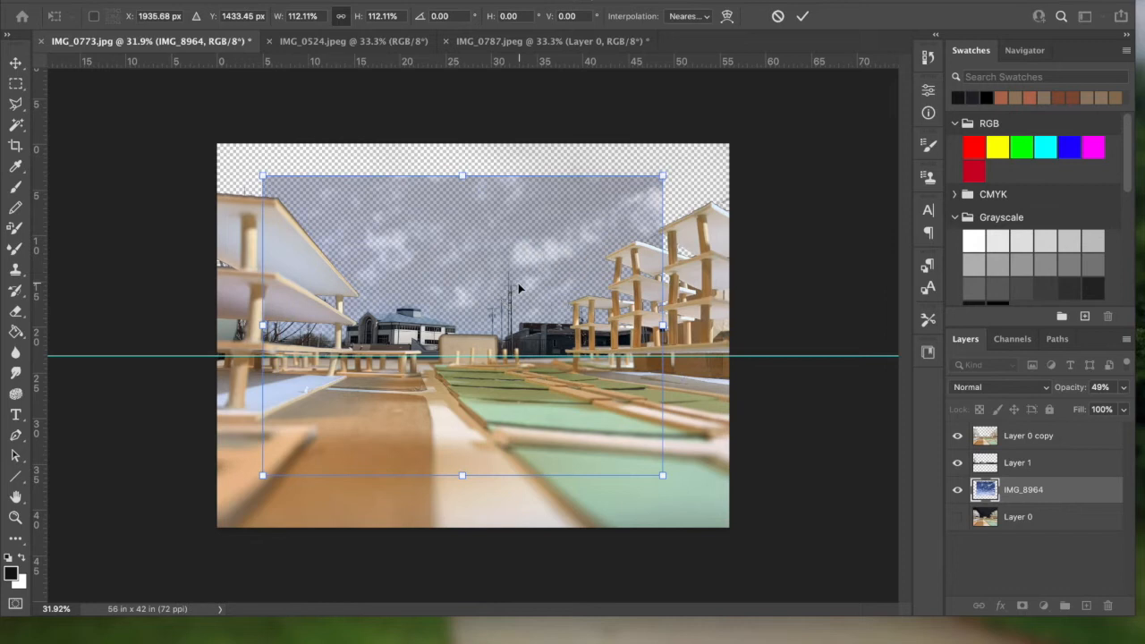
left_click_drag(662, 176, 696, 168)
key("Return")
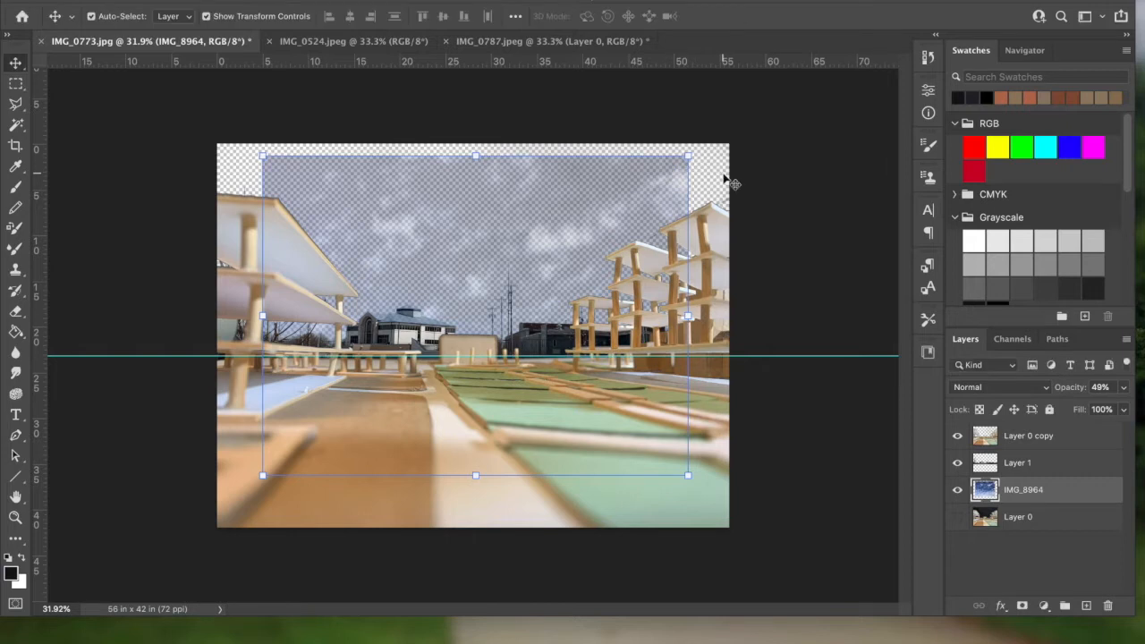
Select Layer 1, check the composite with the IMG_8964 sky toggled, and switch to the IMG_0524.jpeg photo of people
left_click(1034, 475)
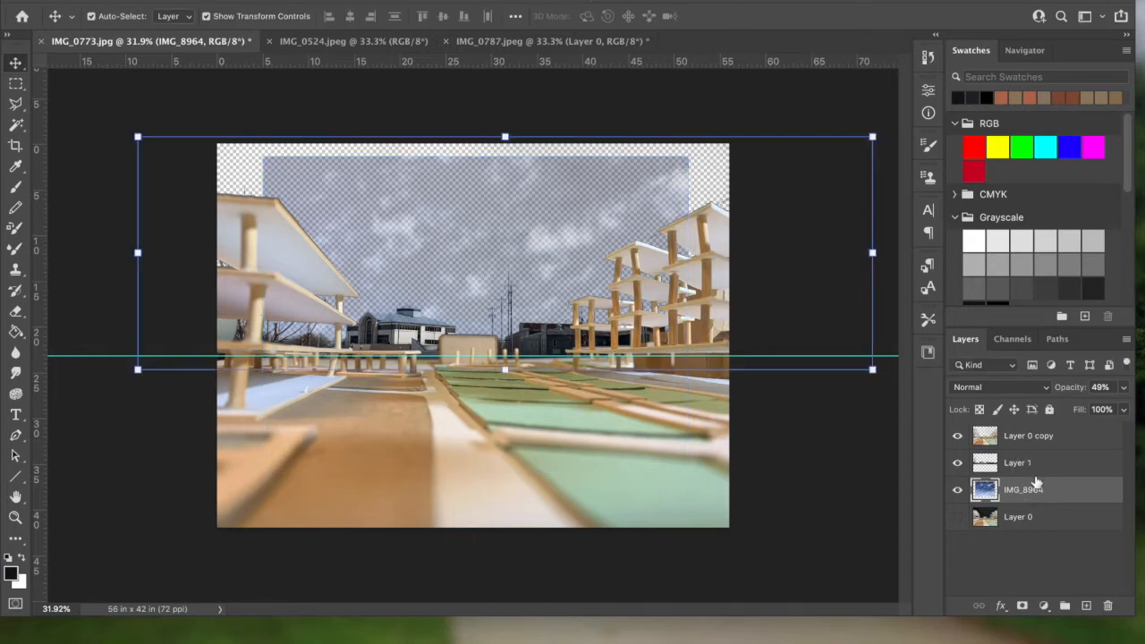
left_click(957, 491)
left_click(957, 491)
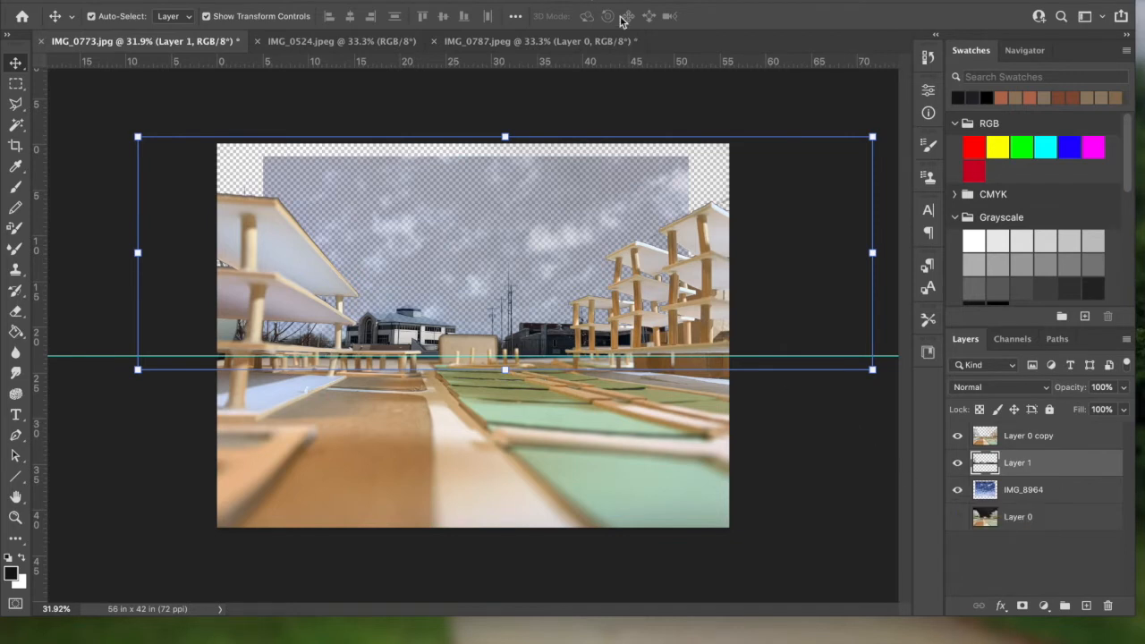
left_click(380, 41)
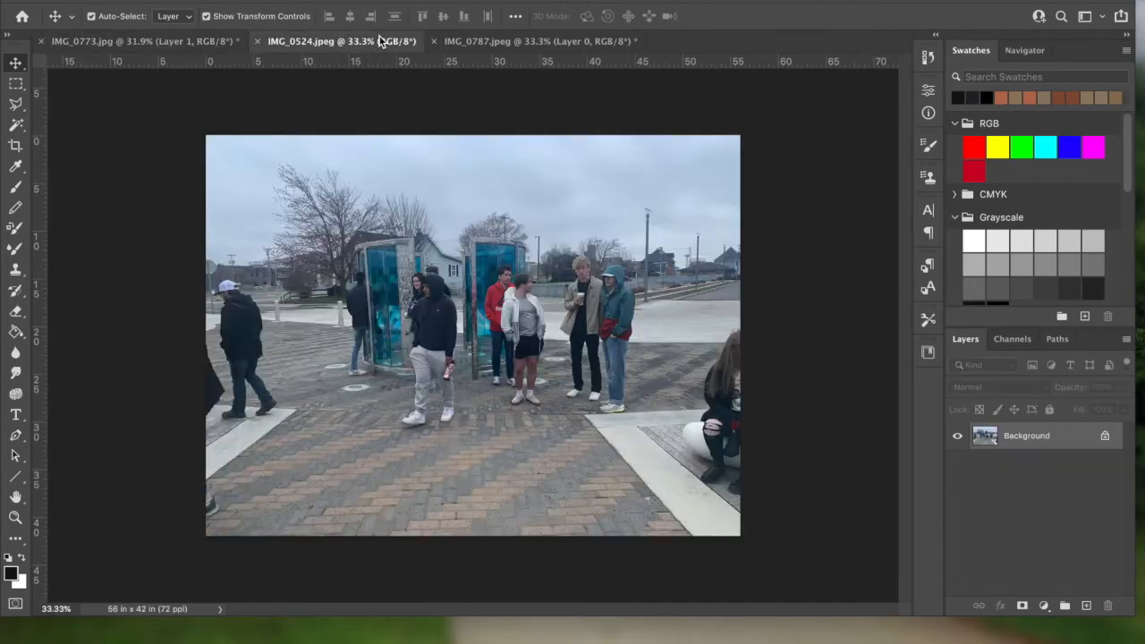
left_click(528, 42)
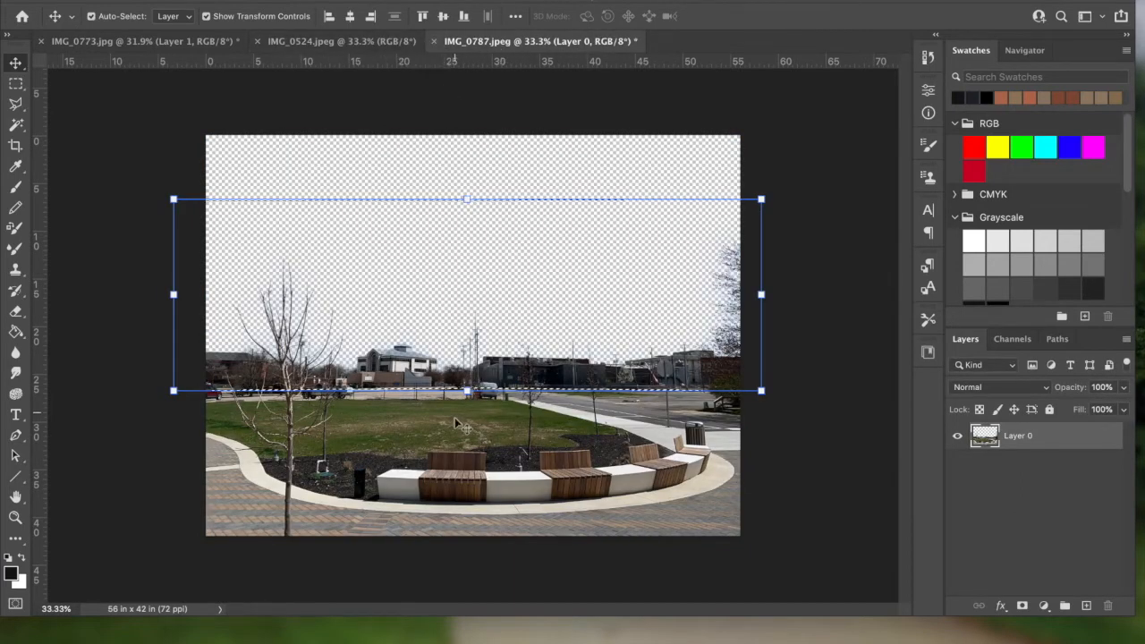
left_click(343, 42)
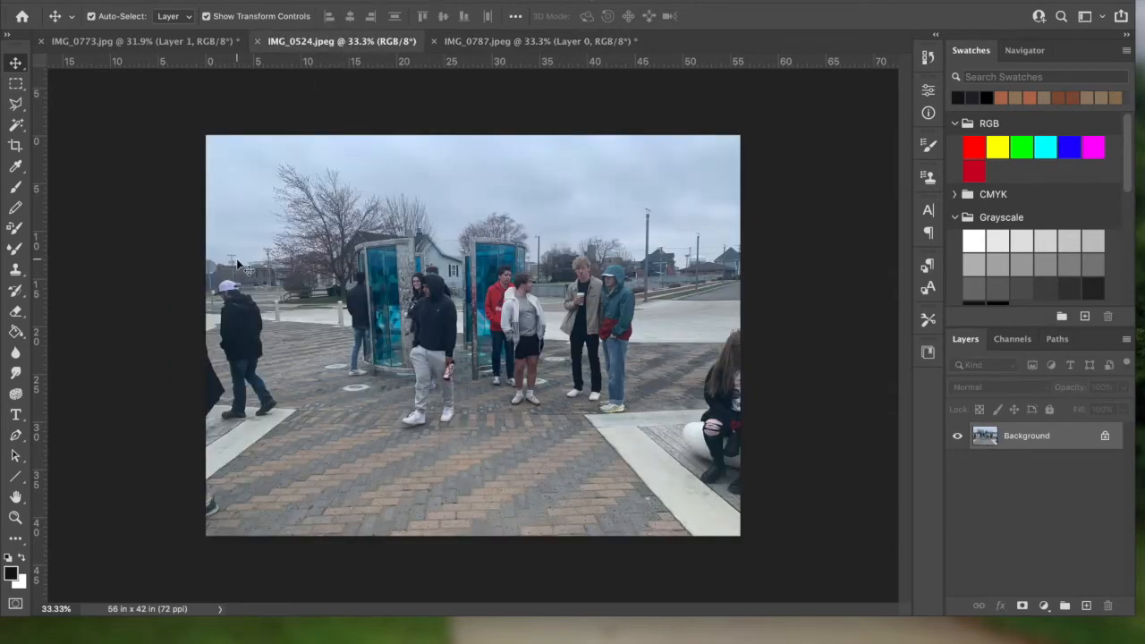
Select the group of people in IMG_0524.jpeg automatically with the Select Subject command
left_click(16, 520)
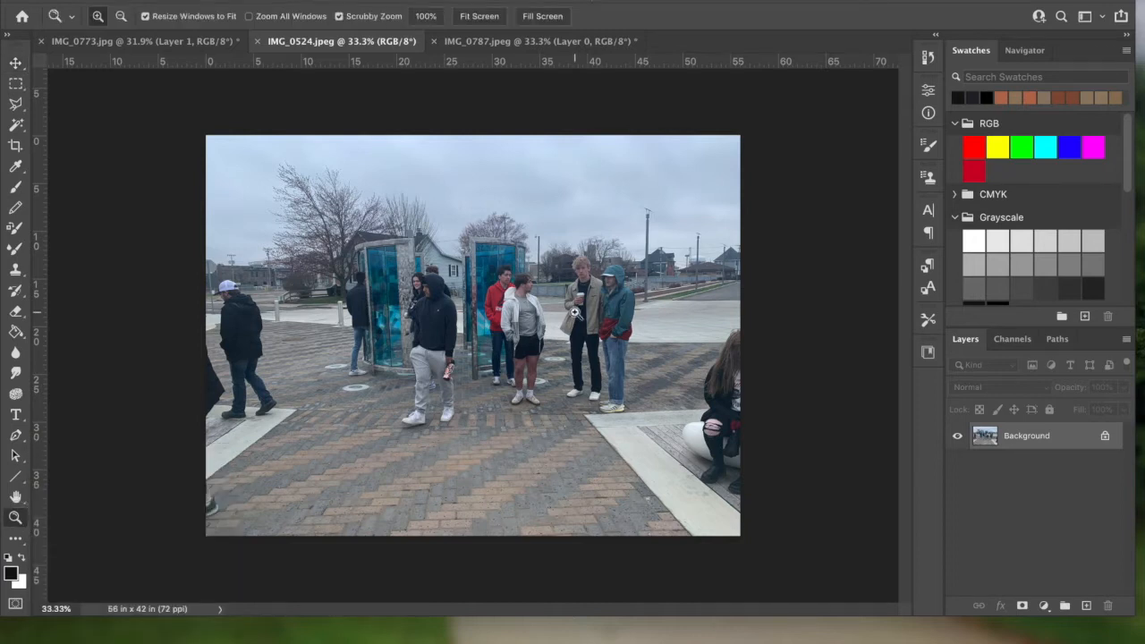
left_click_drag(551, 372, 609, 290)
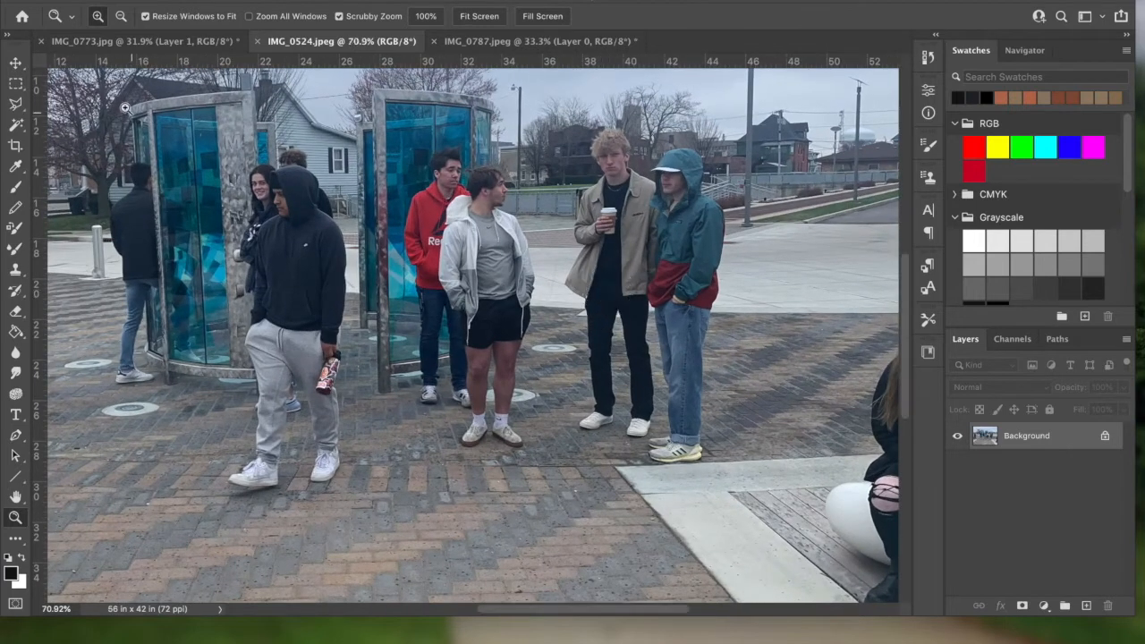
left_click(14, 103)
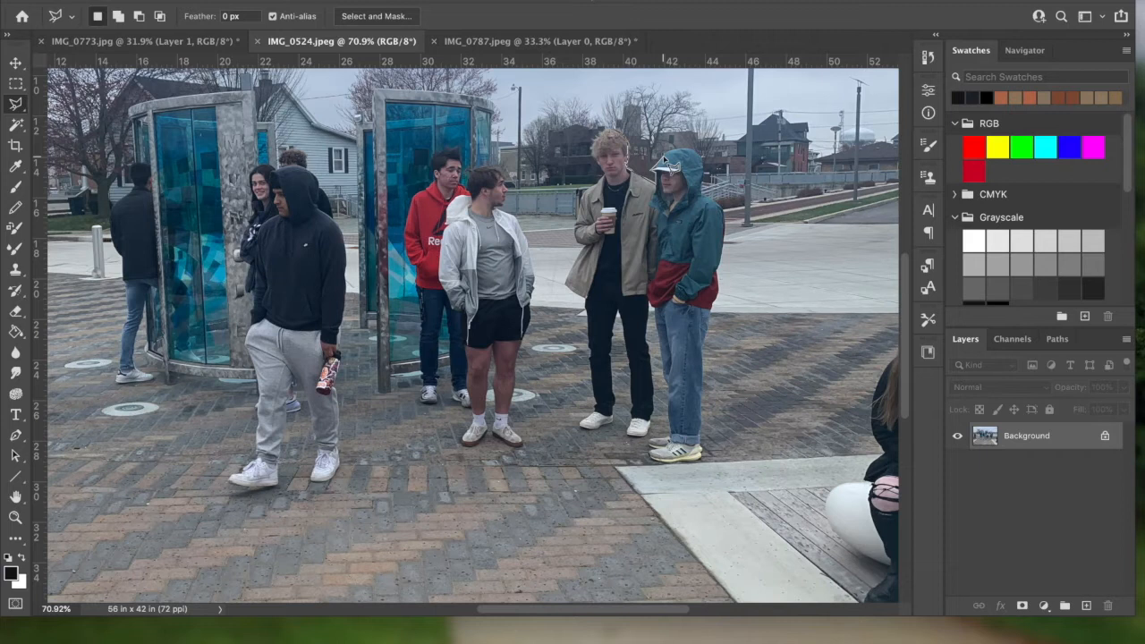
left_click(327, 2)
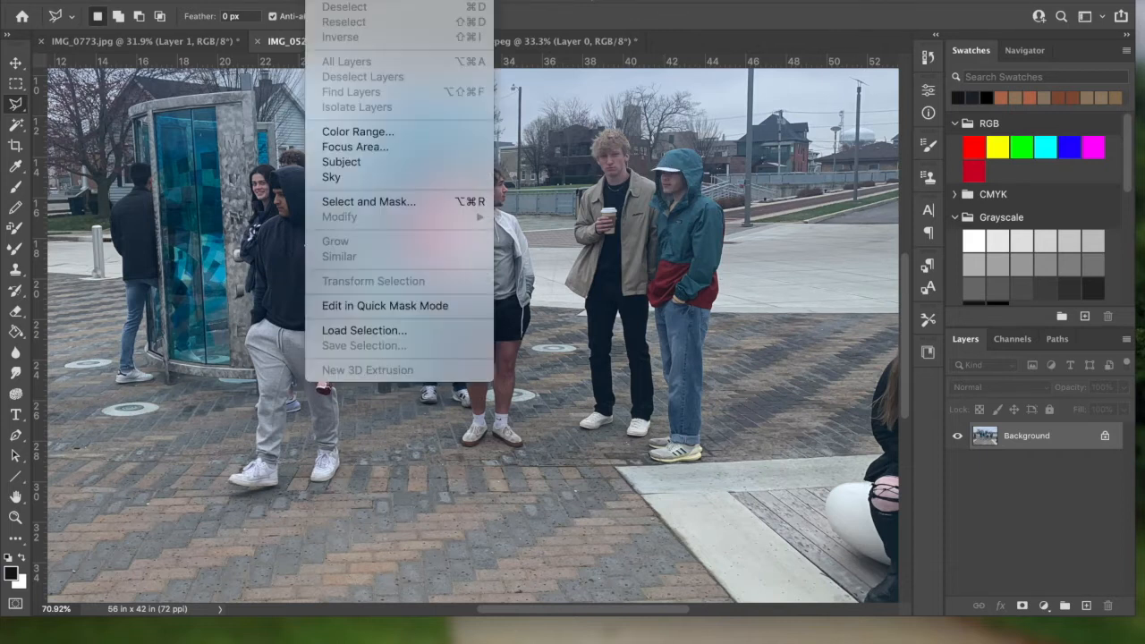
left_click(382, 161)
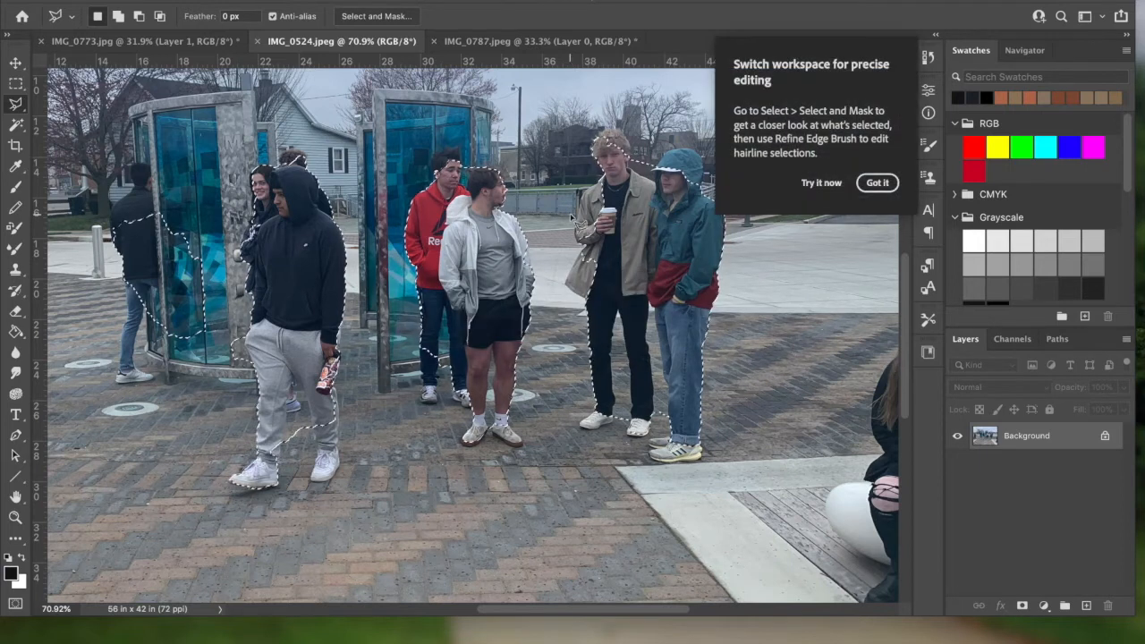
left_click(859, 185)
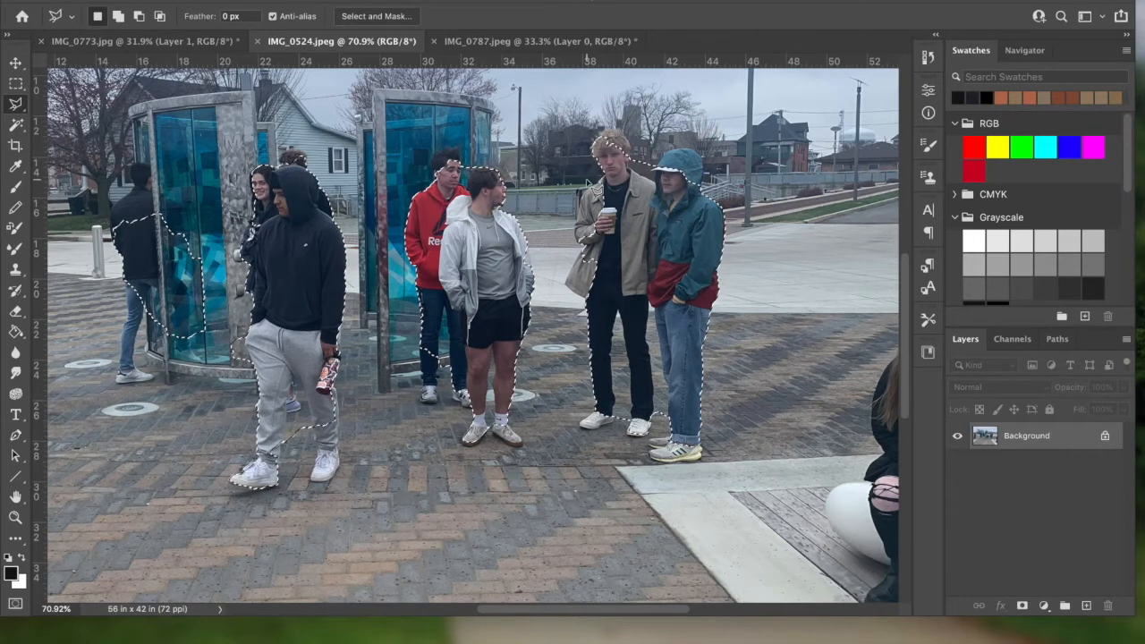
Add the blond man's hair and the teal-jacket man's shoes to the selection with the Quick Selection tool
left_click(15, 124)
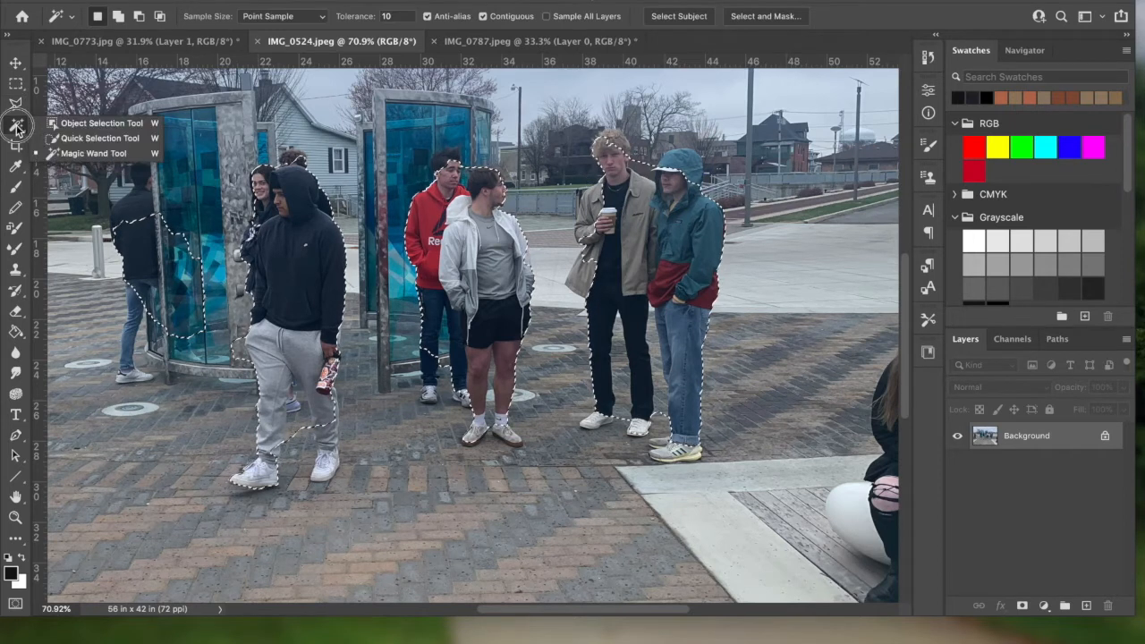
left_click(94, 138)
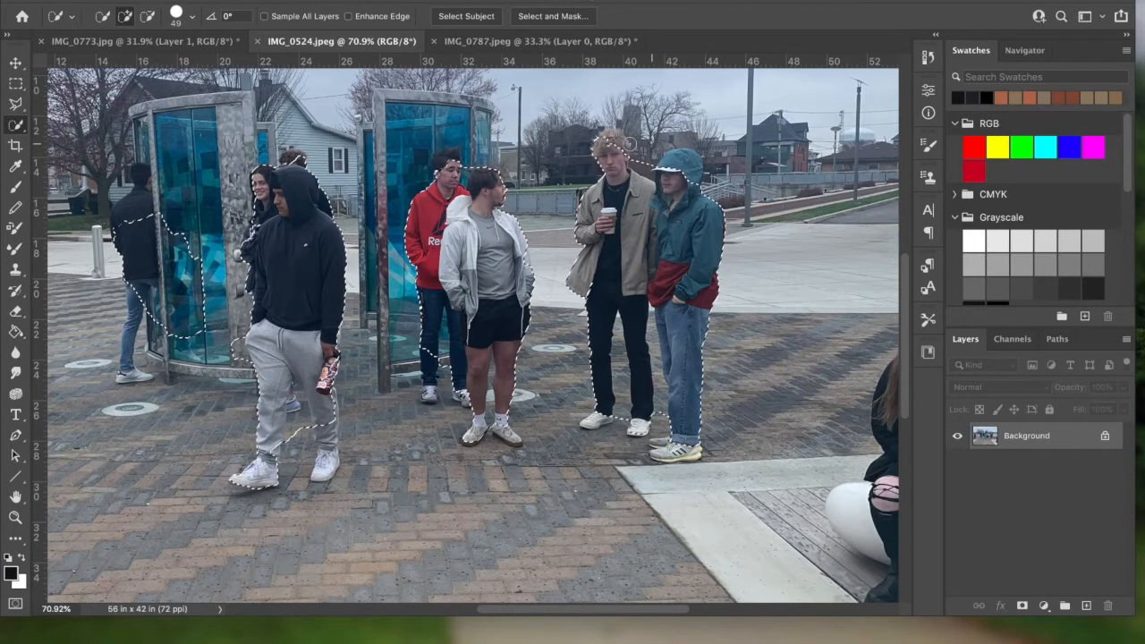
left_click_drag(614, 141, 622, 147)
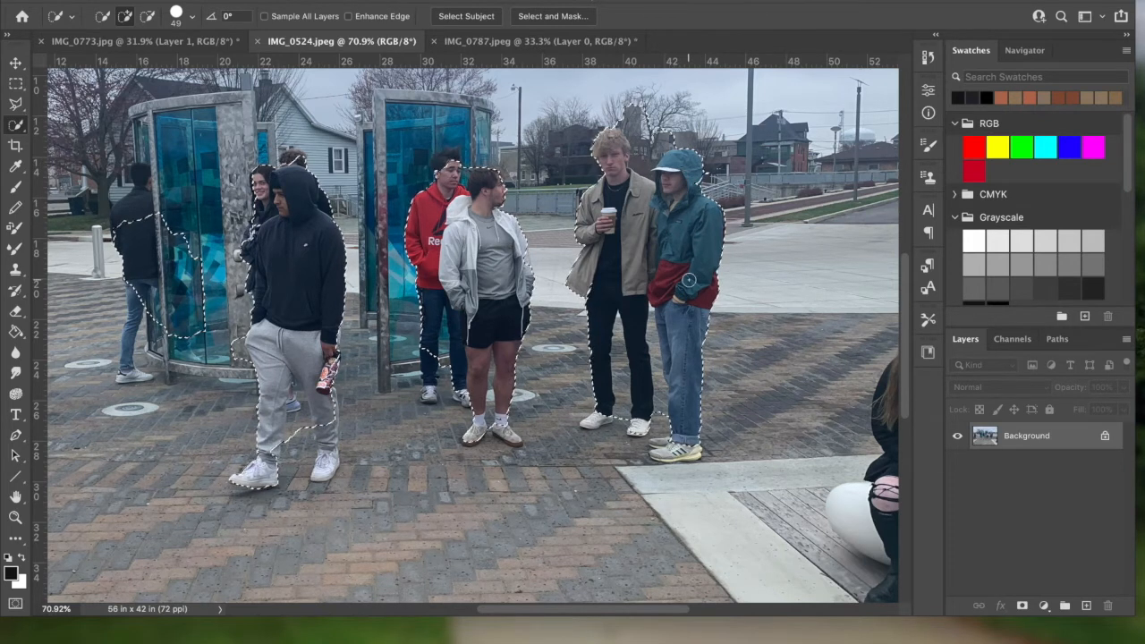
left_click(690, 451)
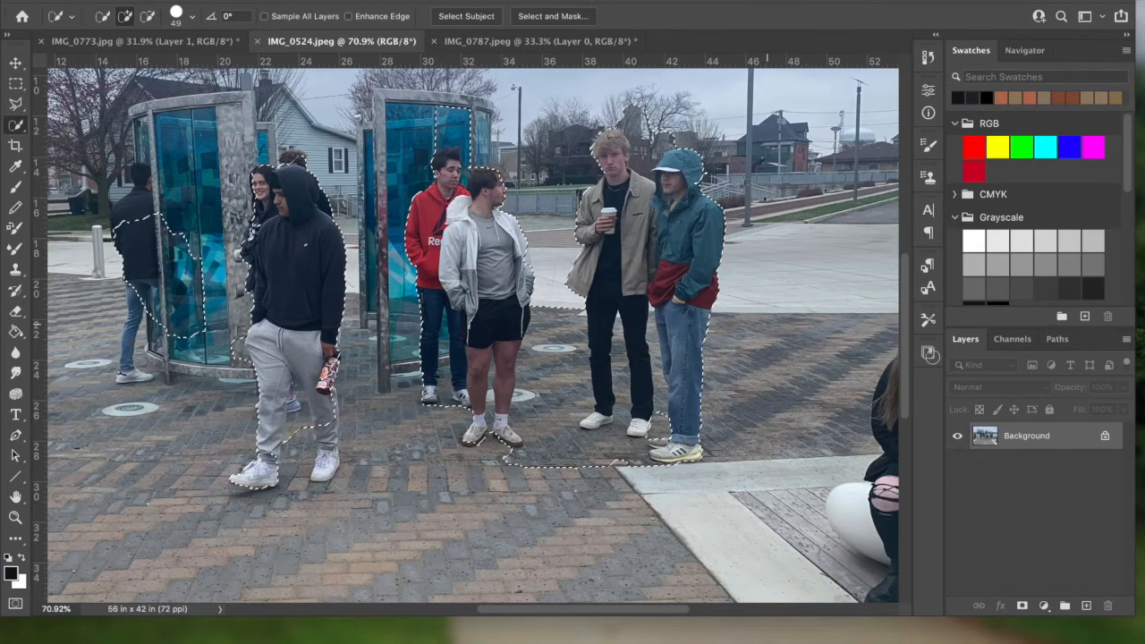
Convert the Background into an editable layer named Layer 0, delete everything outside the people selection, and deselect
double_click(1046, 437)
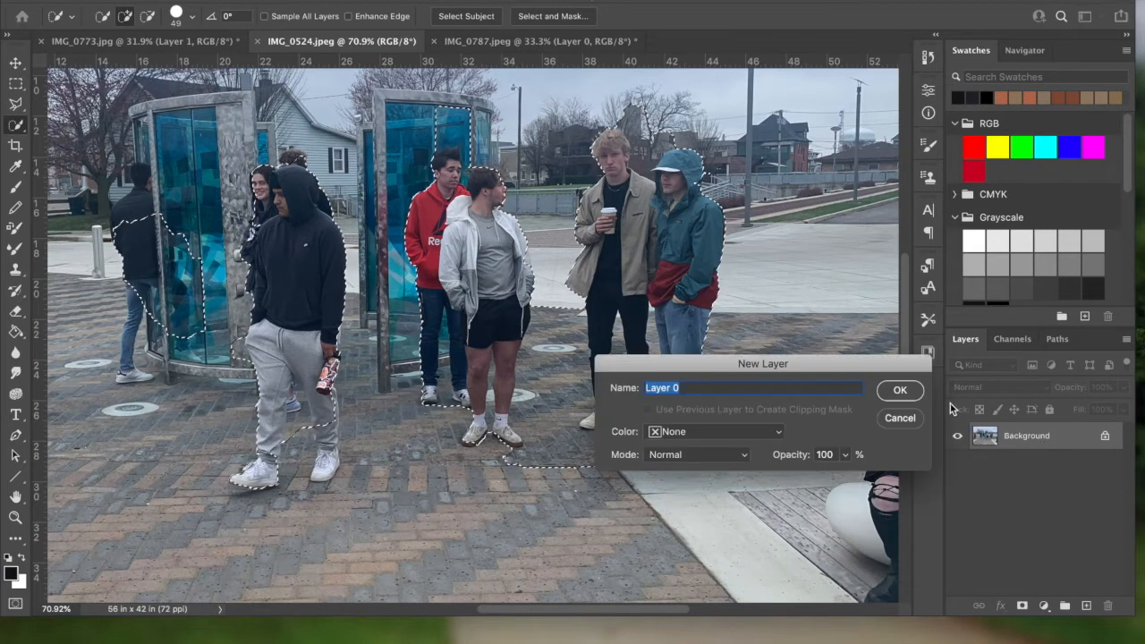
left_click(900, 390)
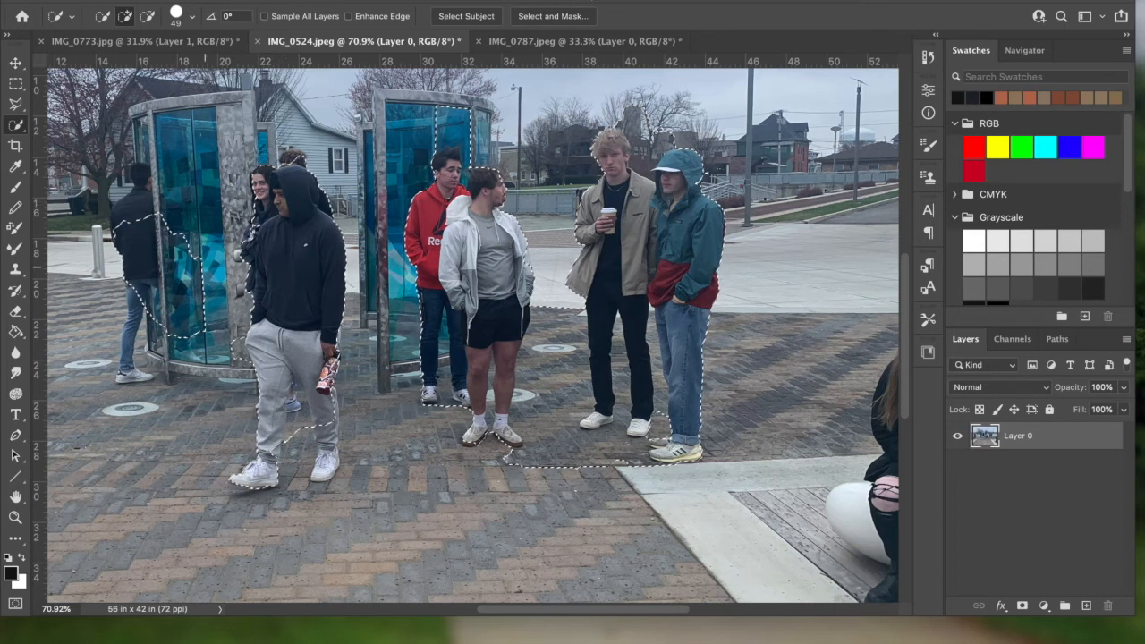
left_click(326, 0)
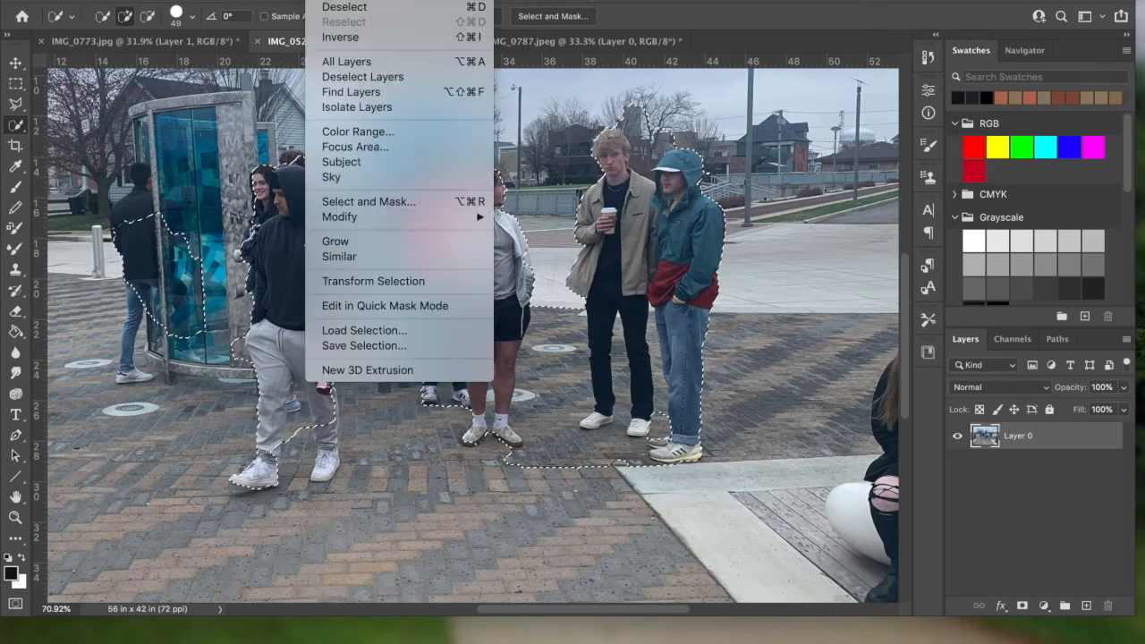
left_click(349, 37)
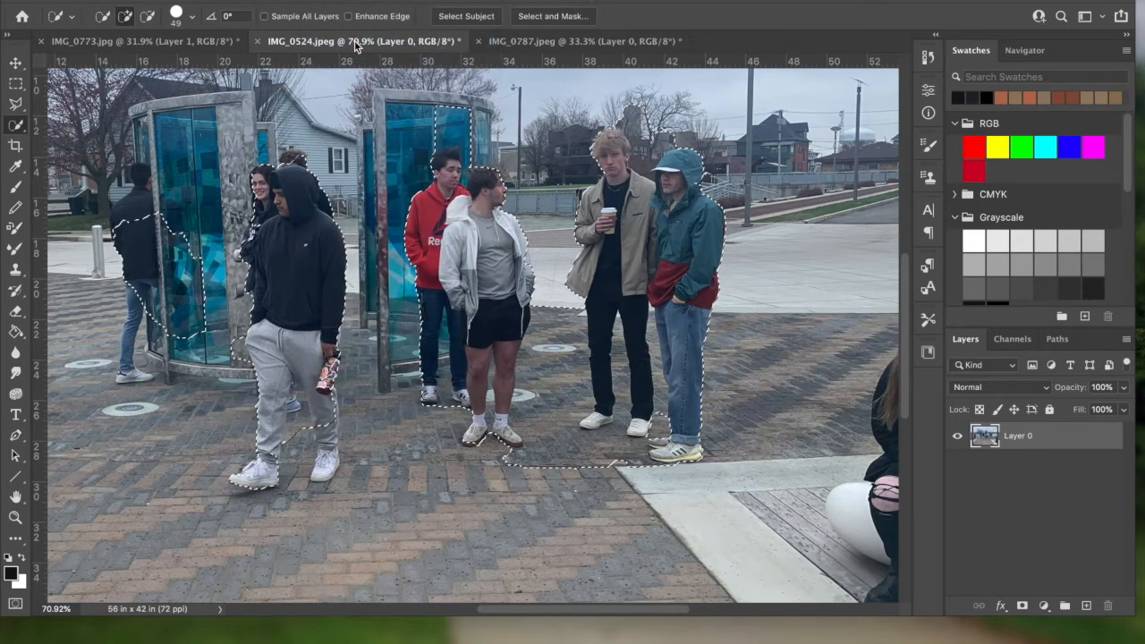
key("Delete")
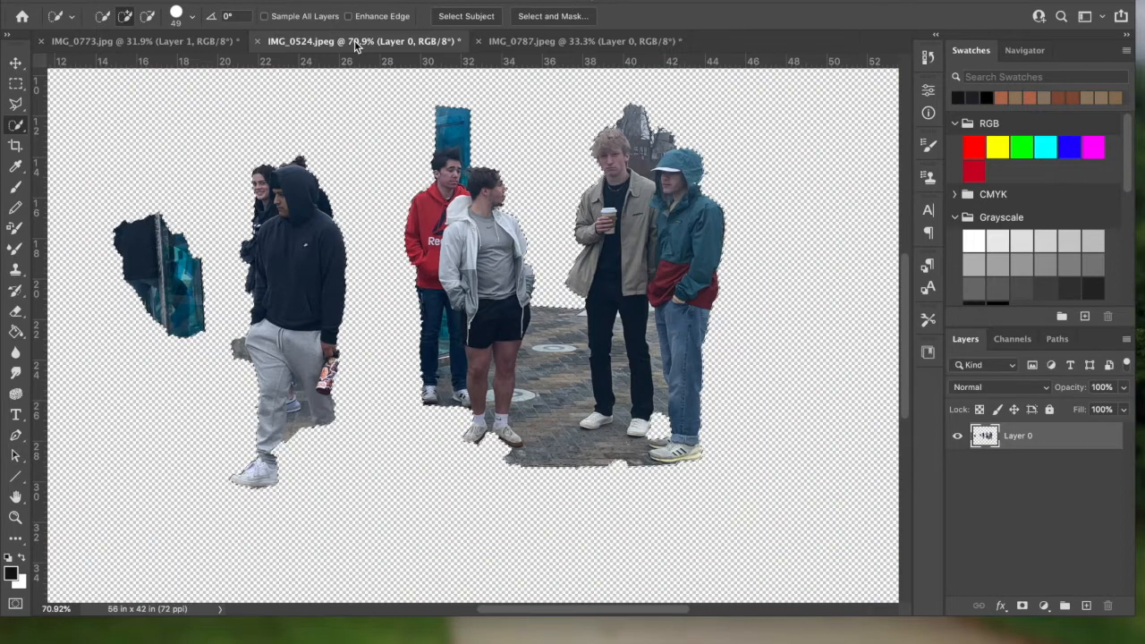
left_click(327, 0)
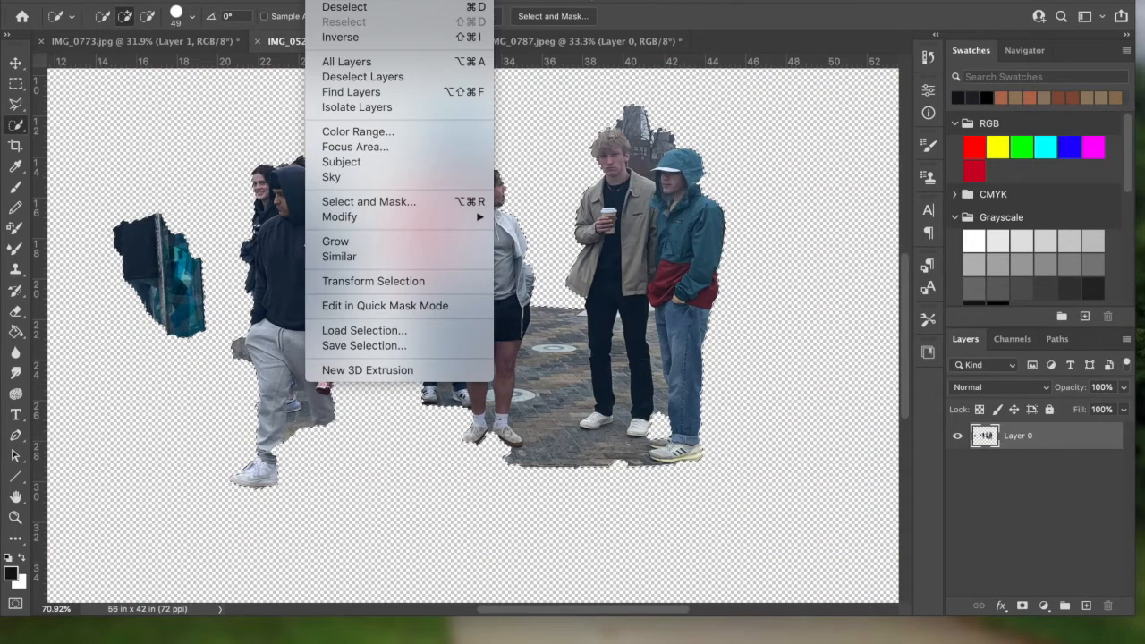
left_click(344, 7)
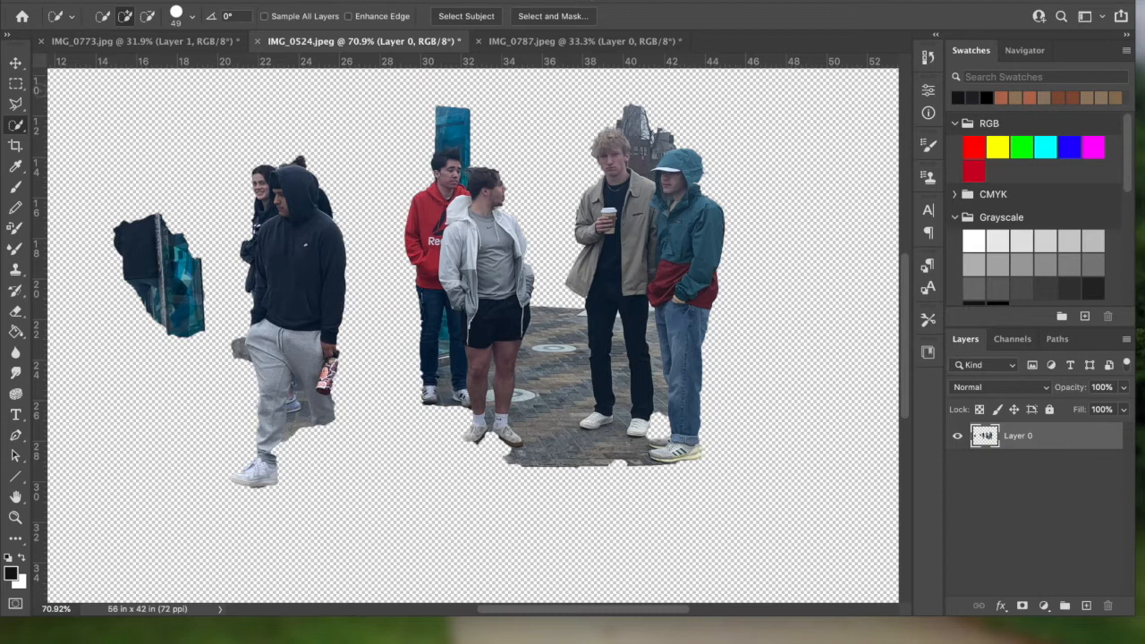
Delete the dark-hoodie group and the glass fragment beside it with a rectangular marquee selection, and deselect
left_click(16, 84)
left_click_drag(73, 98, 385, 558)
key("Delete")
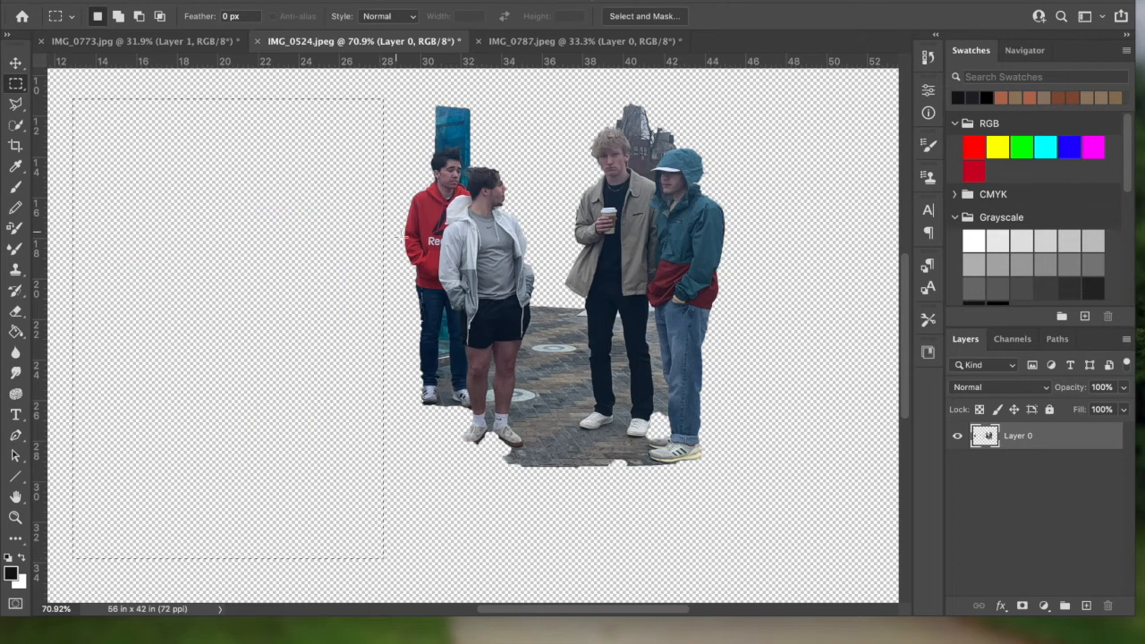
left_click(333, 0)
left_click(345, 6)
left_click(16, 125)
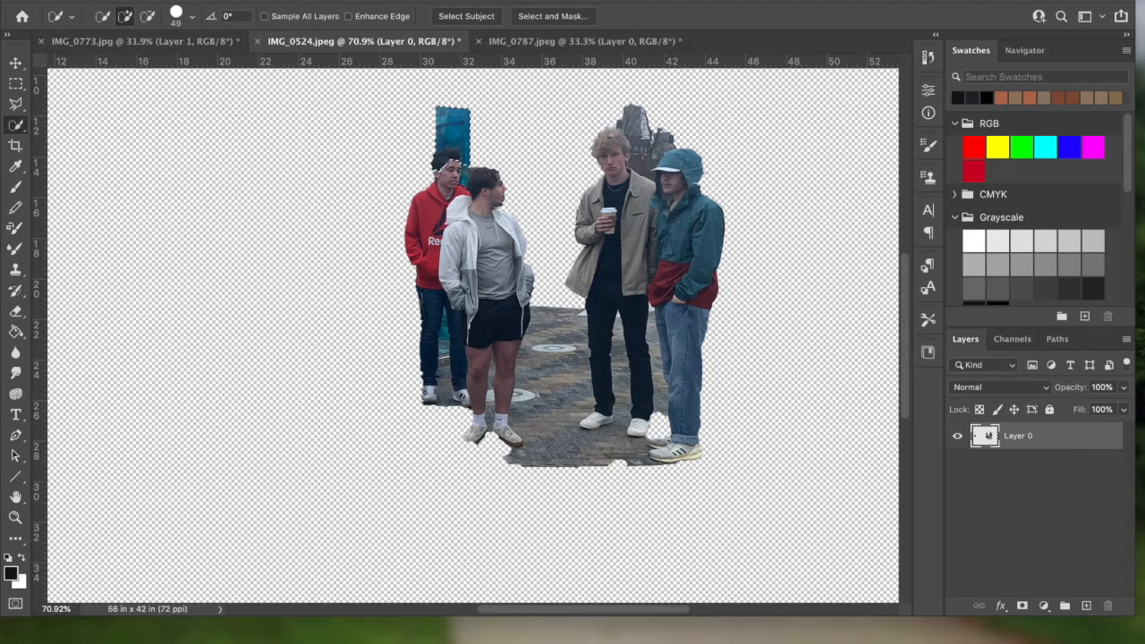
left_click(324, 0)
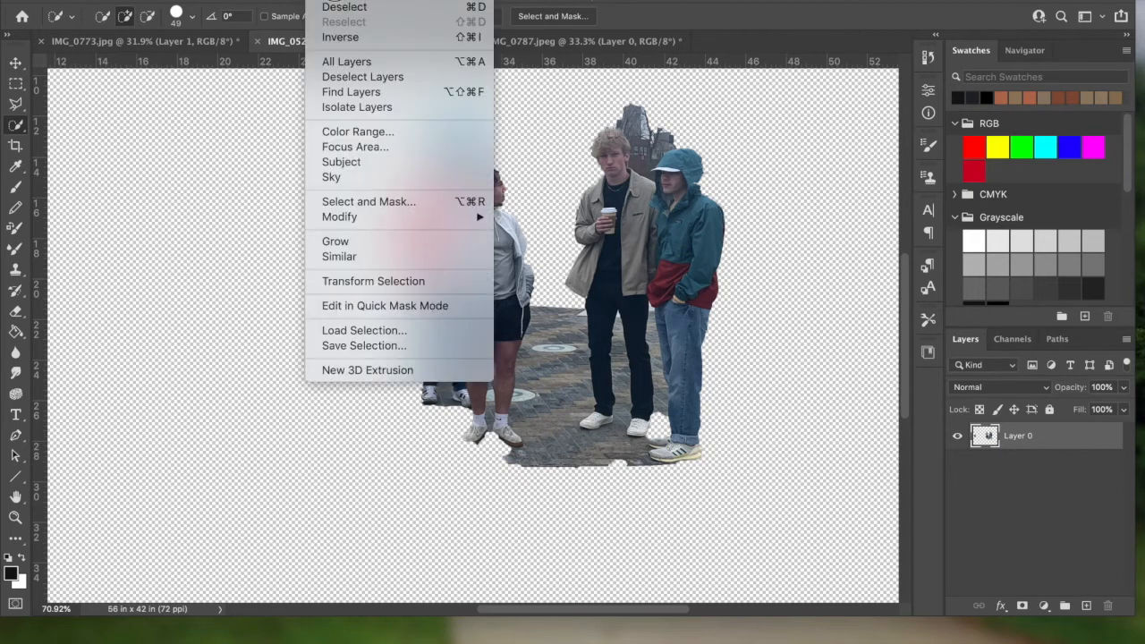
left_click(344, 6)
Delete the blue panel behind the red-hoodie man using Magic Wand selections at a tolerance of 20, and deselect
left_click_drag(16, 125, 71, 153)
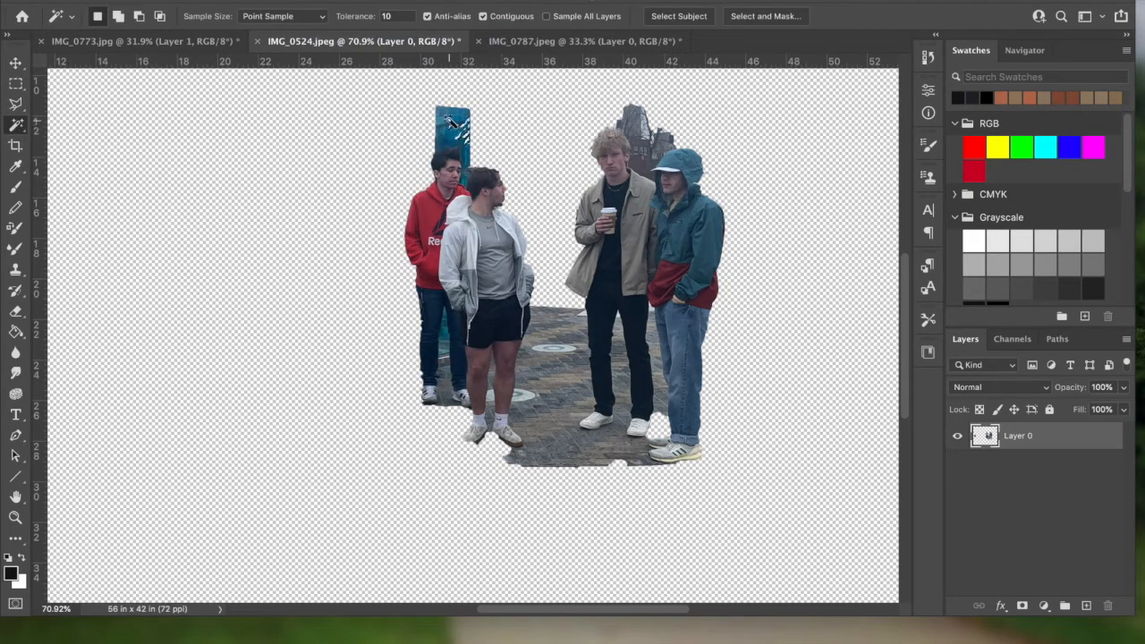
key("shift")
left_click(390, 16)
type("20")
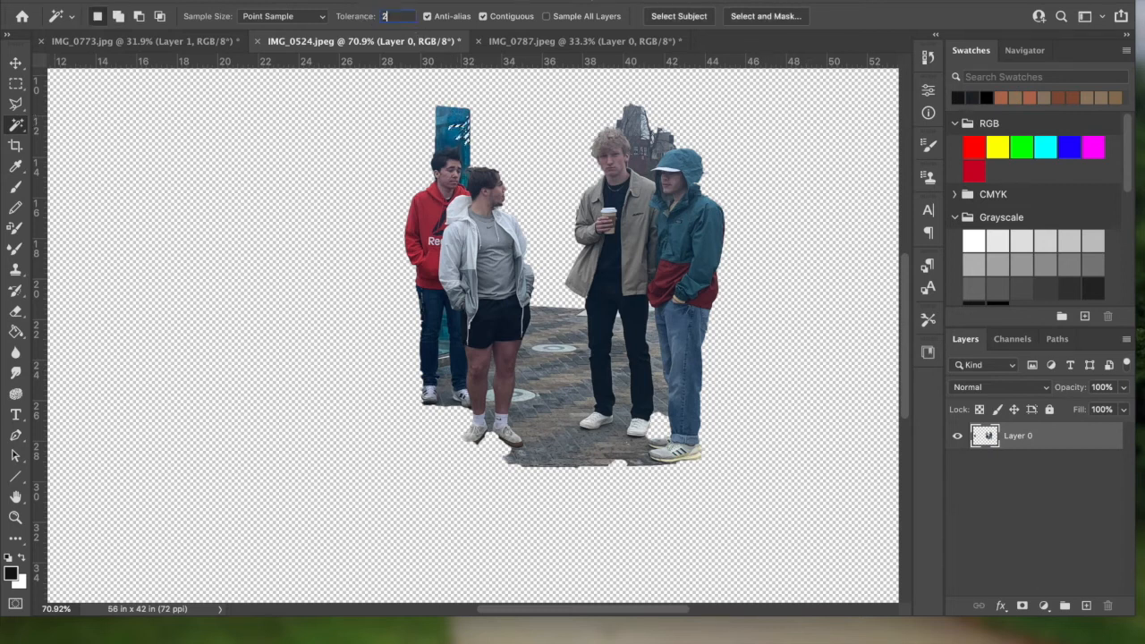
left_click(445, 119)
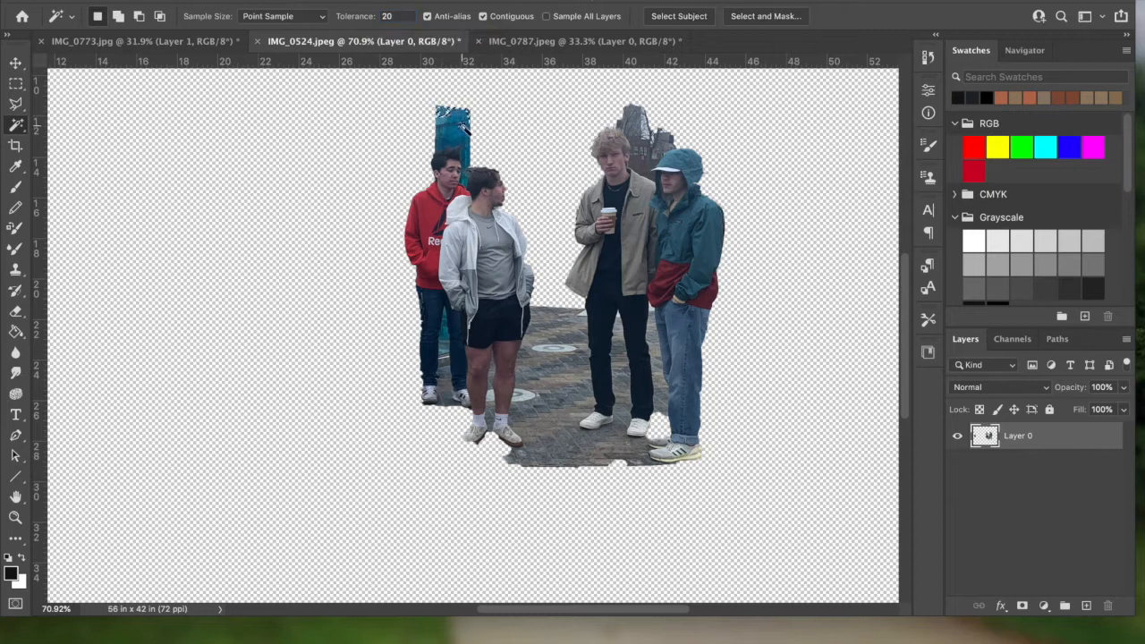
left_click(446, 127, "shift")
left_click(452, 125, "shift")
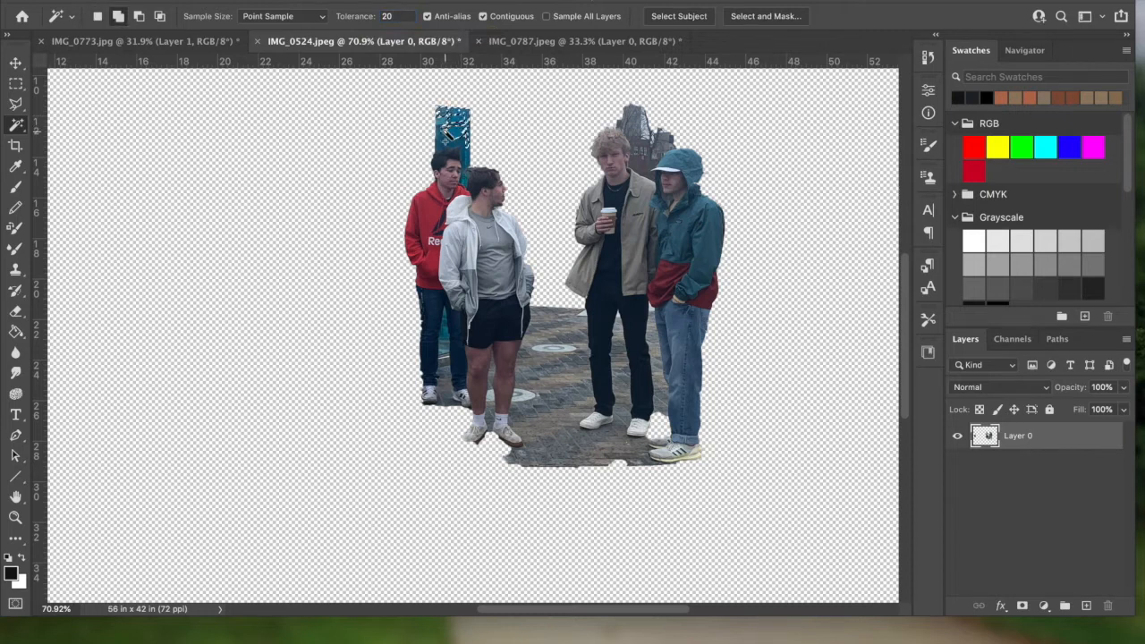
left_click(452, 126, "shift")
left_click(458, 135, "shift")
left_click(452, 133, "shift")
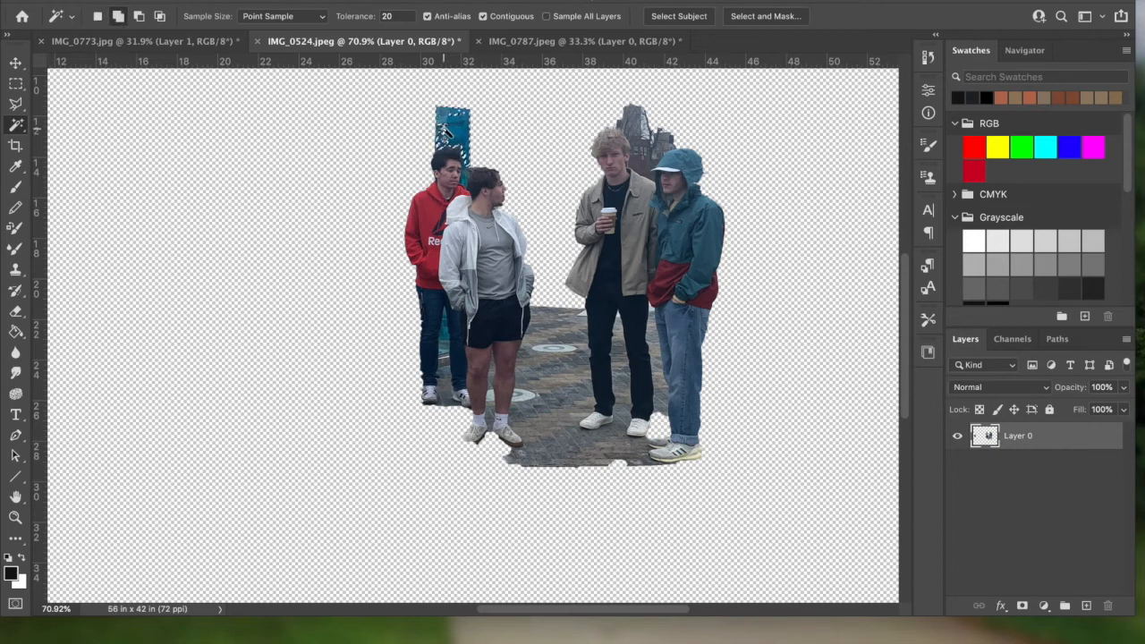
left_click(439, 131, "shift")
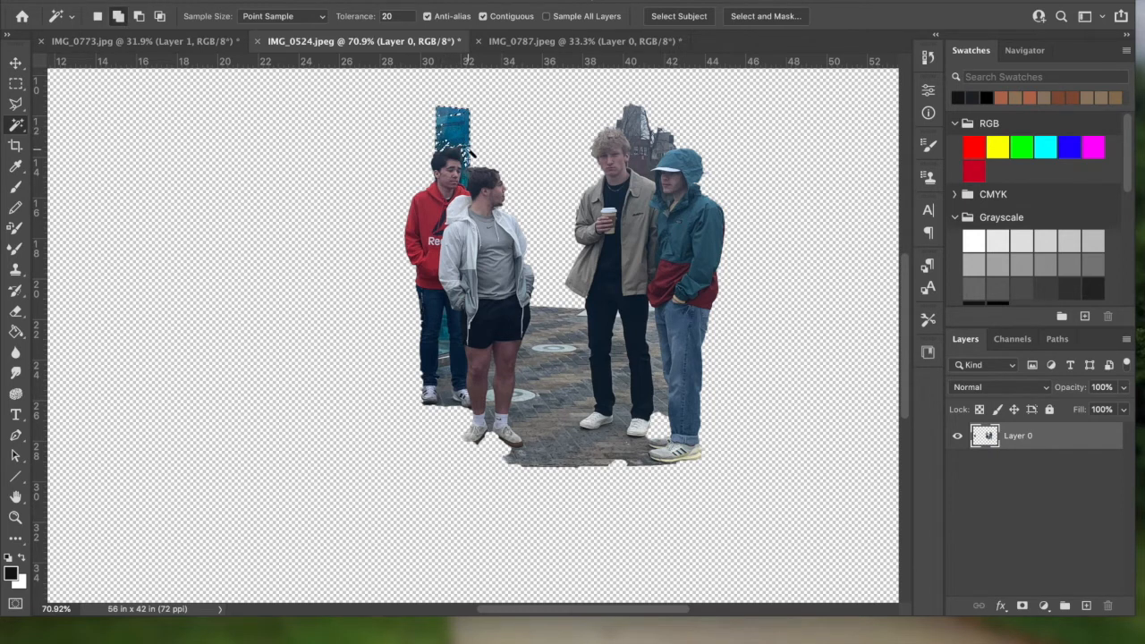
key("Delete")
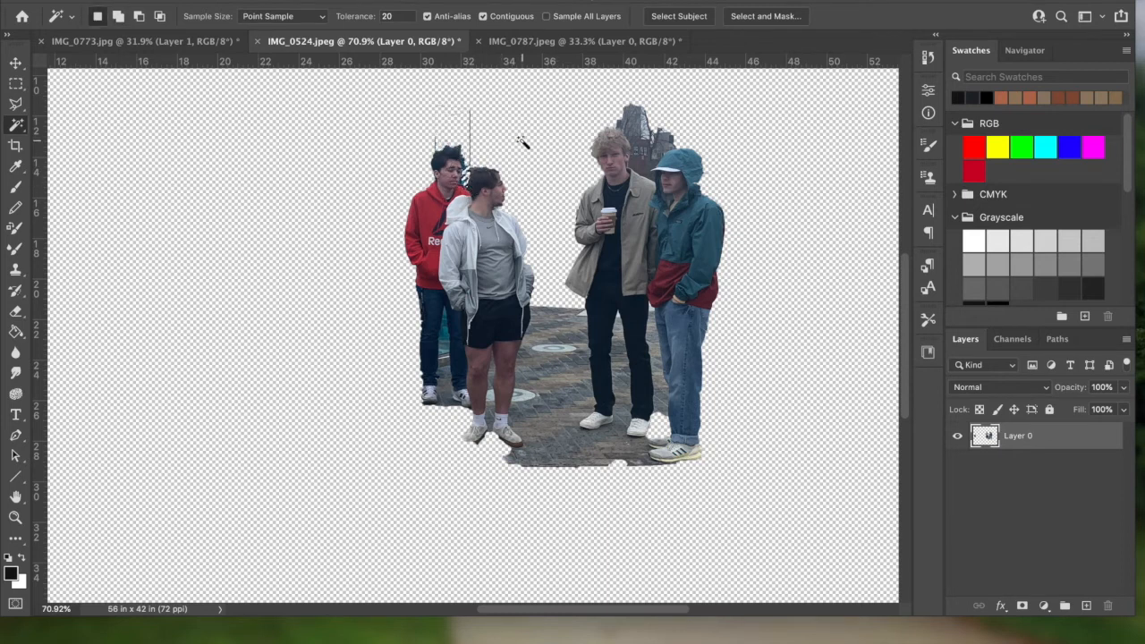
left_click(468, 153)
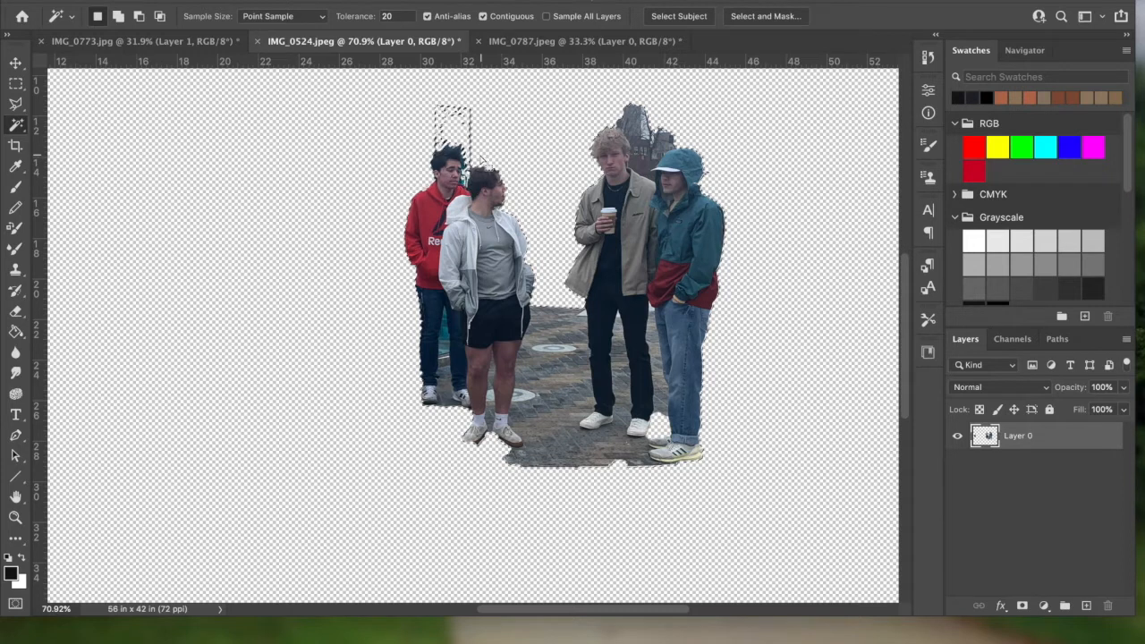
left_click(334, 2)
left_click(340, 7)
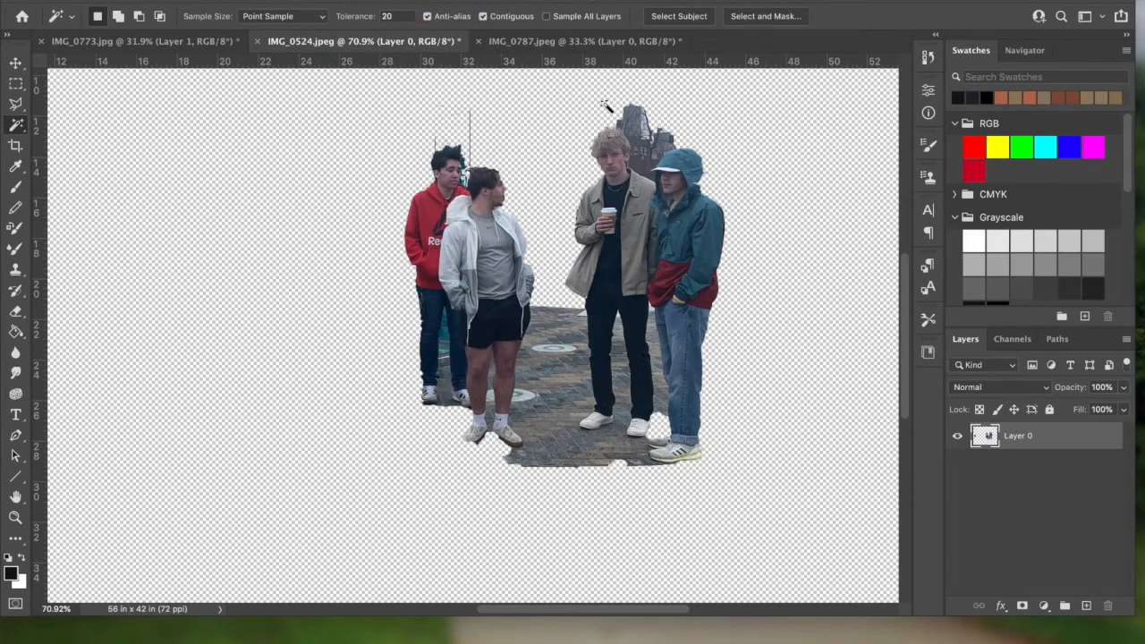
Try to select the dark building behind the blond man with additive Magic Wand picks
left_click(649, 144, "shift")
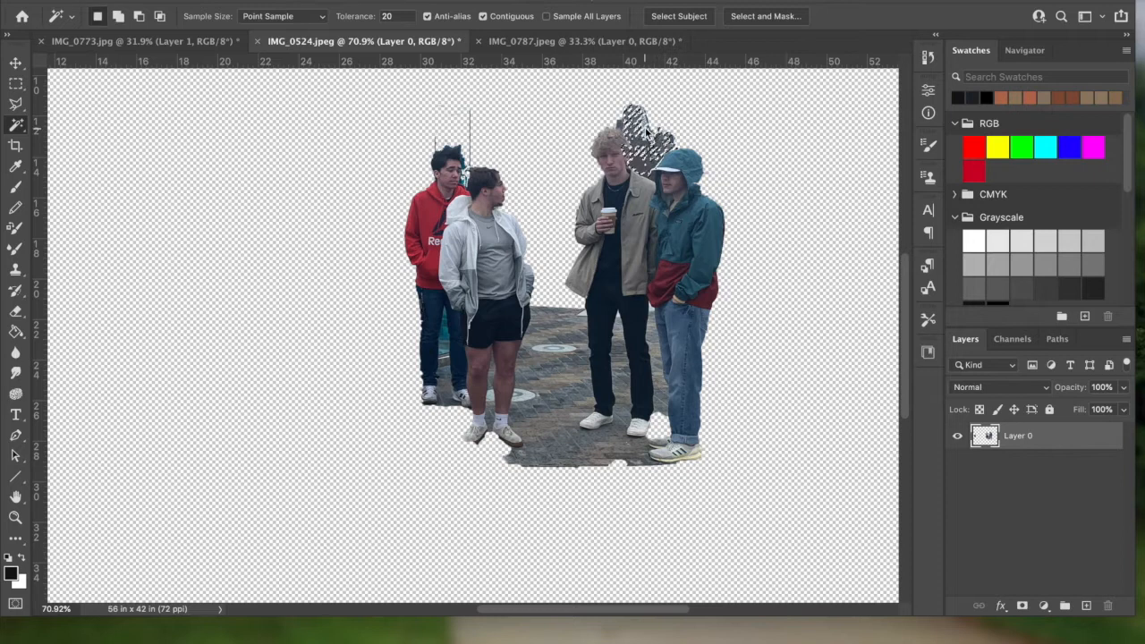
left_click(643, 141, "shift")
left_click(644, 141, "shift")
left_click(643, 137, "shift")
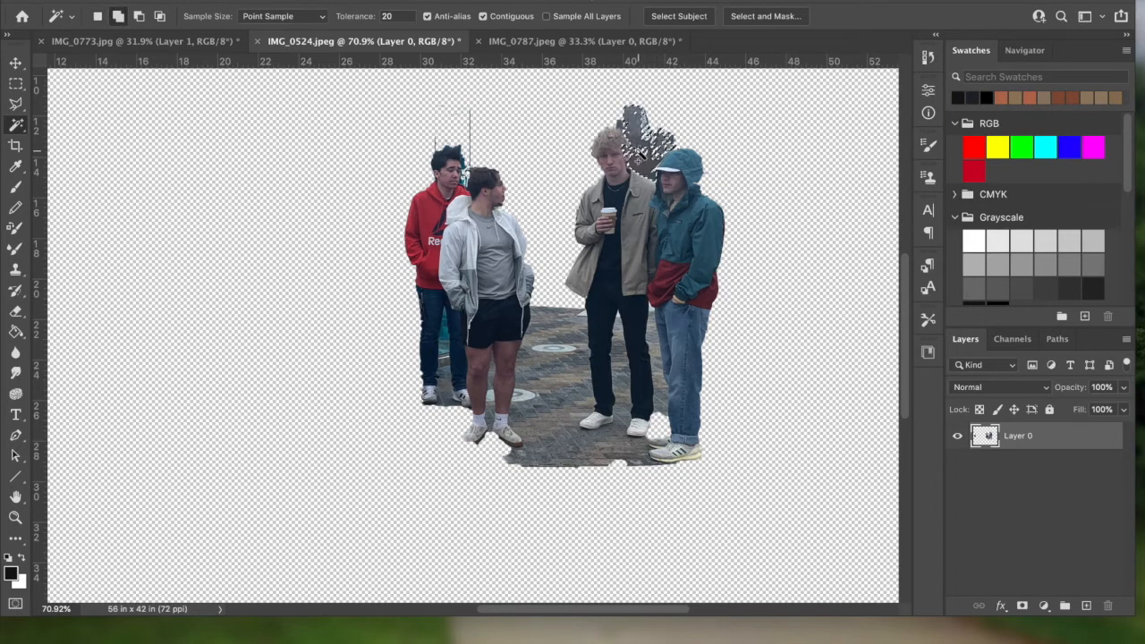
left_click(647, 134, "shift")
Delete the bulk of the dark building behind the blond man with the Magic Wand at a tolerance of 30, and deselect
left_click(387, 17)
type("30")
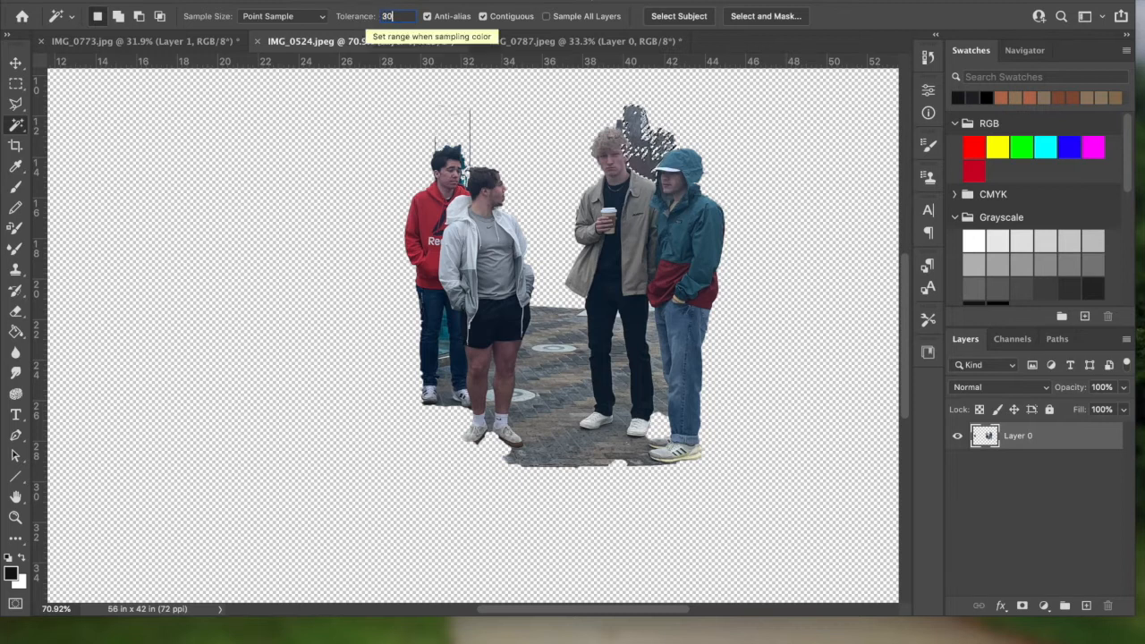
left_click(651, 136)
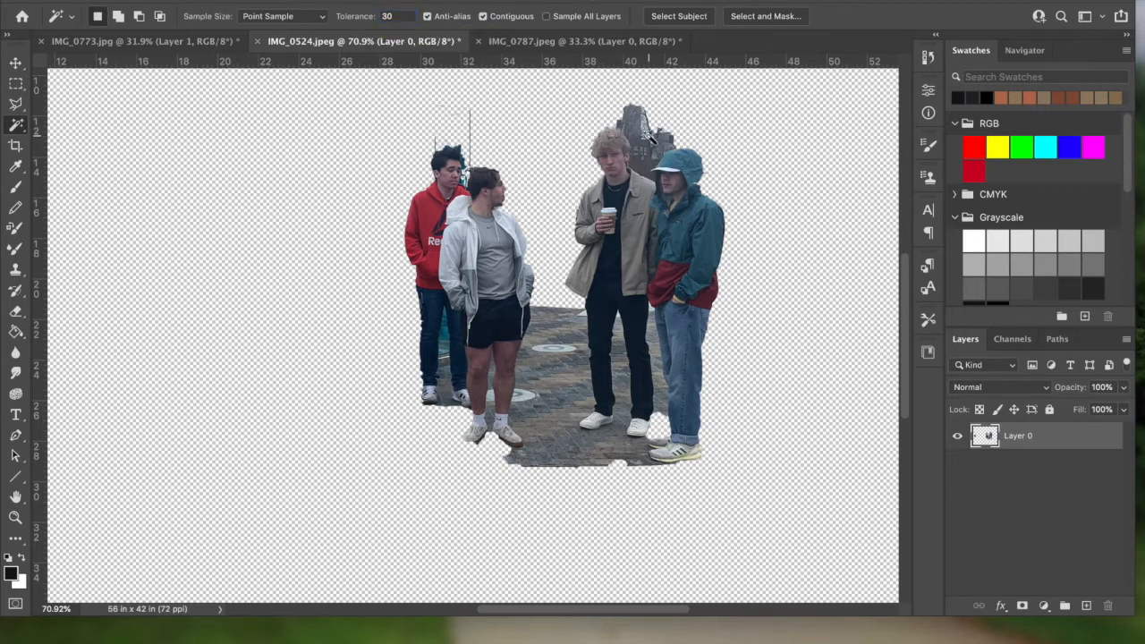
key("Delete")
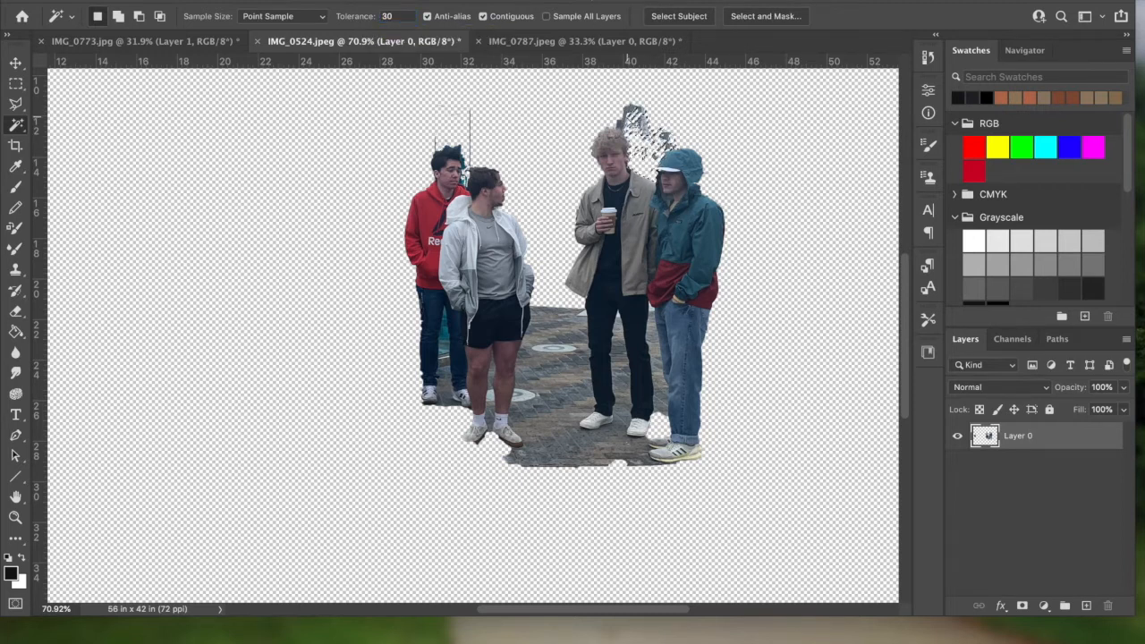
left_click(634, 115)
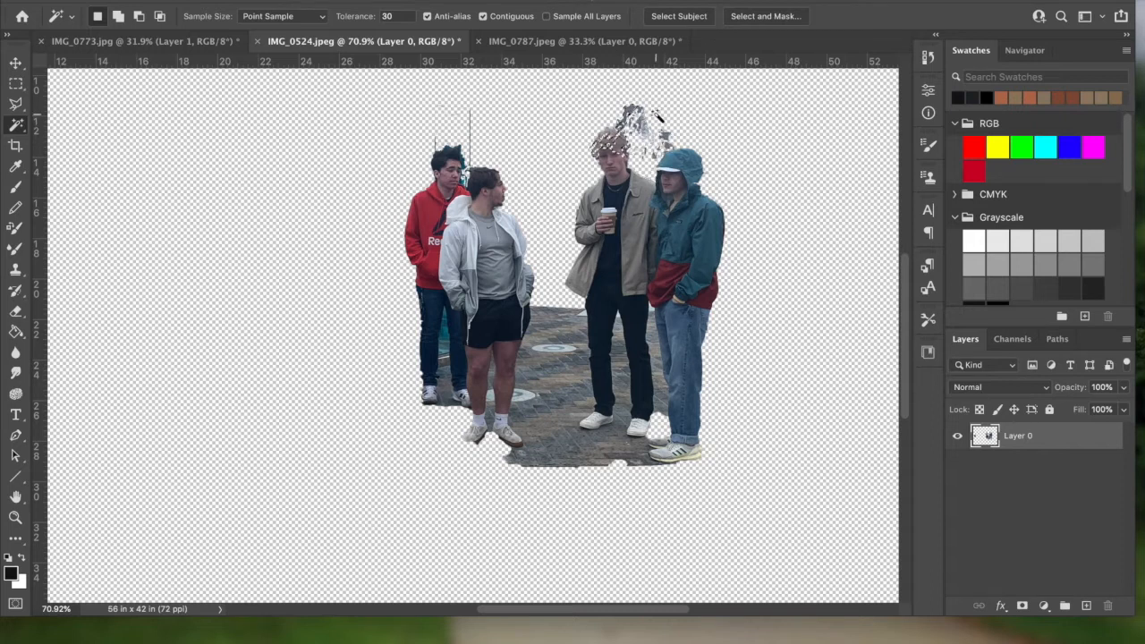
left_click(333, 0)
left_click(345, 7)
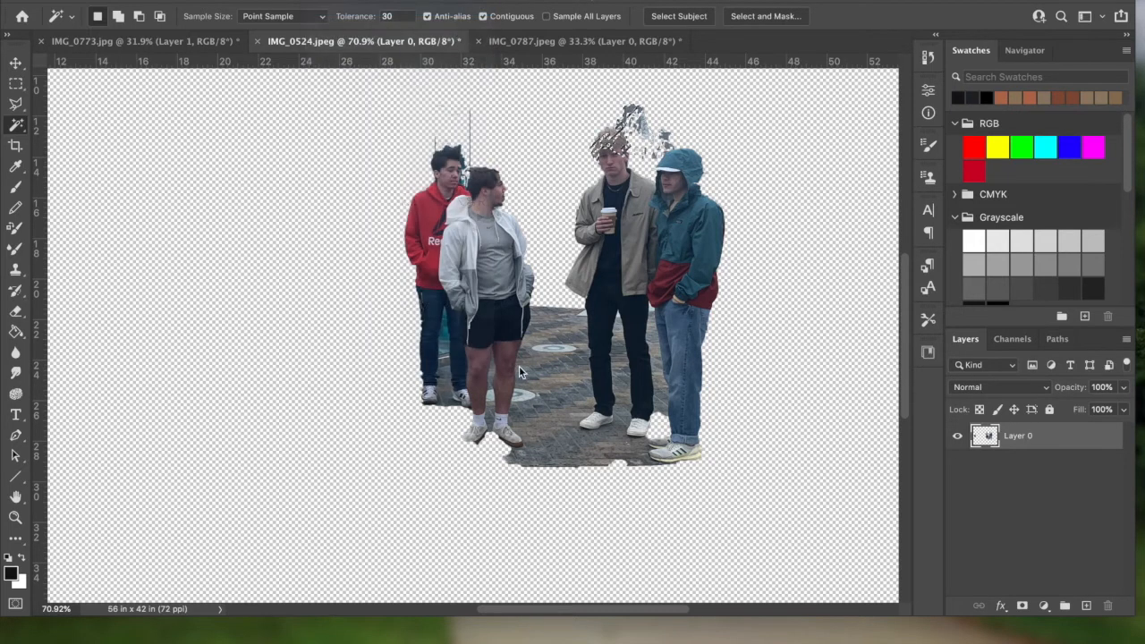
Delete the brick paving between the two pairs of men with a Magic Wand selection, and deselect
left_click(561, 447)
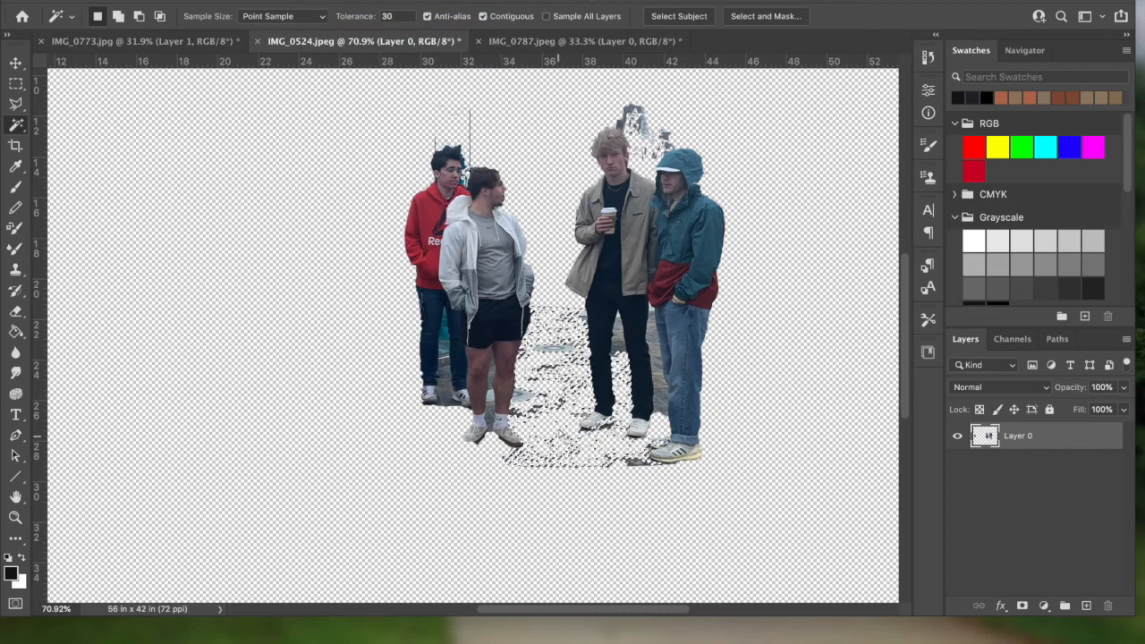
key("Delete")
left_click(662, 378)
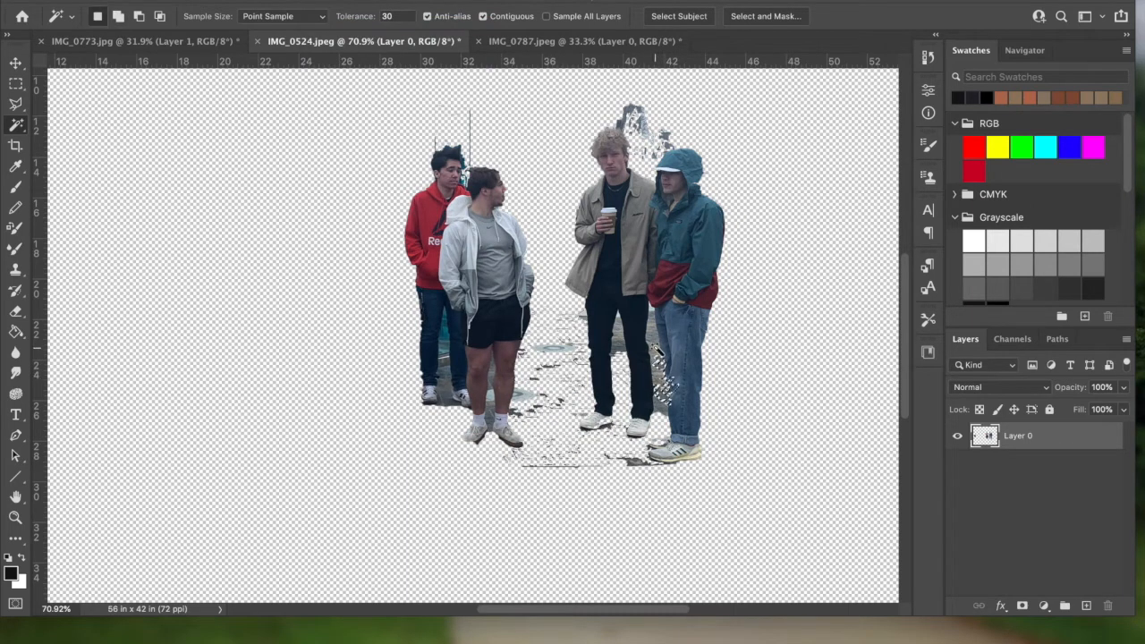
left_click(309, 2)
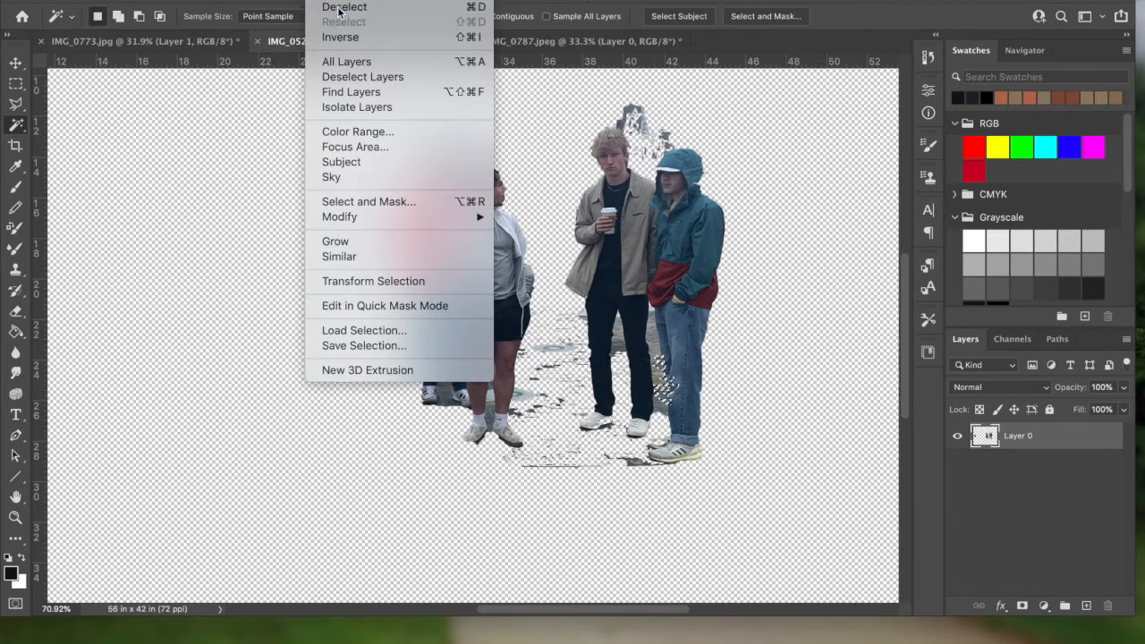
left_click(345, 8)
Outline the leftover paving between and around the men's legs with the Polygonal Lasso, delete it, and deselect
left_click(16, 105)
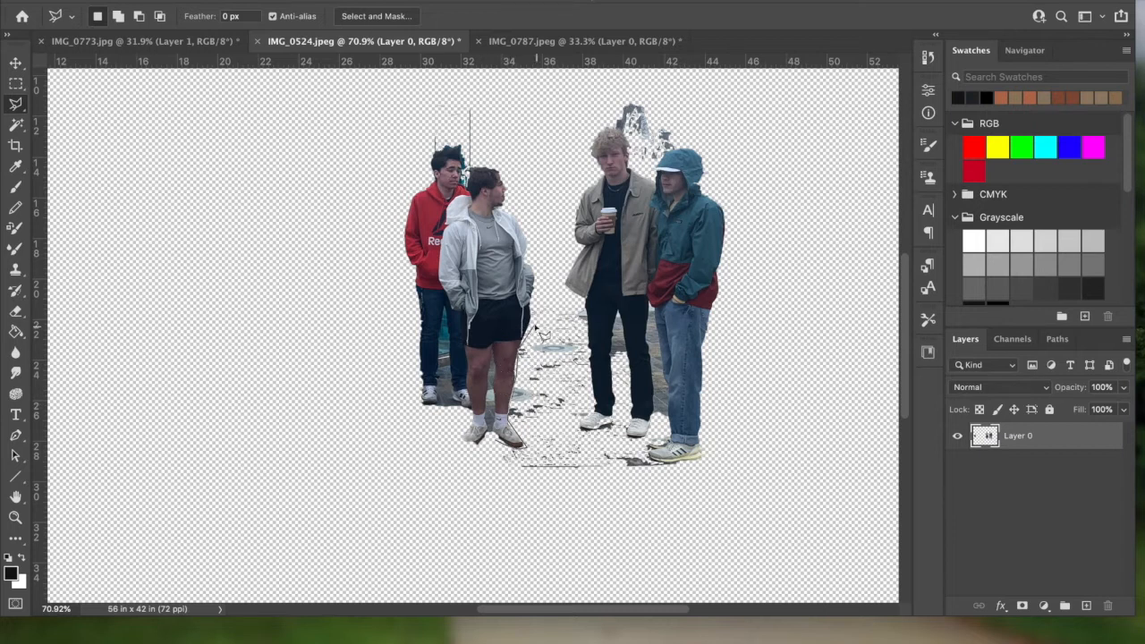
left_click(585, 301)
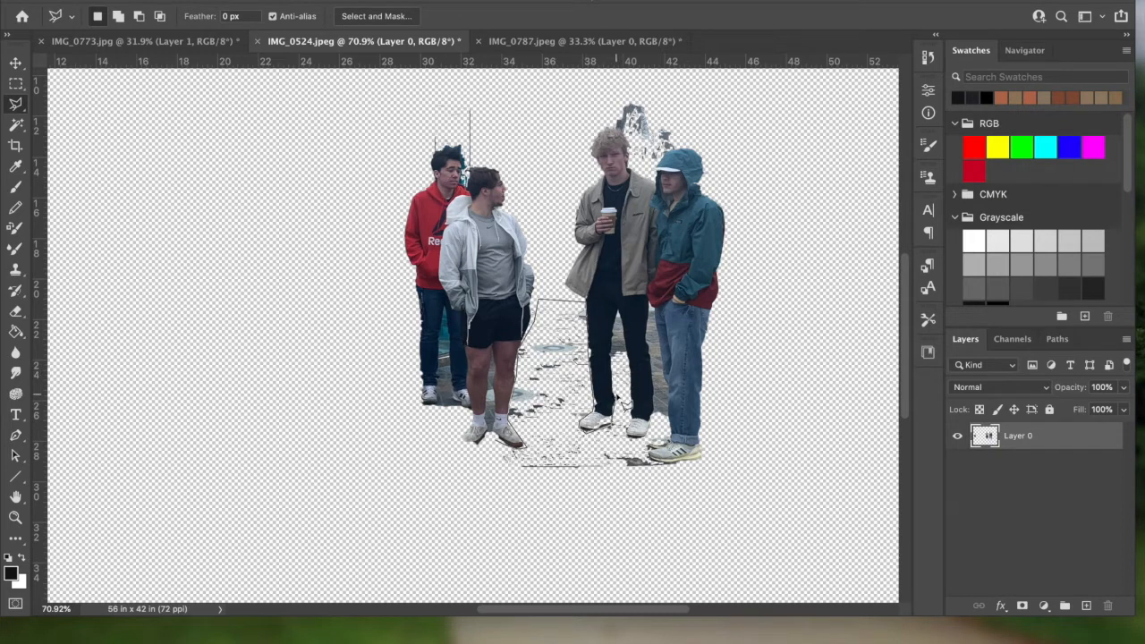
left_click(618, 313)
left_click(632, 407)
left_click(627, 433)
left_click(654, 404)
left_click(654, 373)
left_click(660, 317)
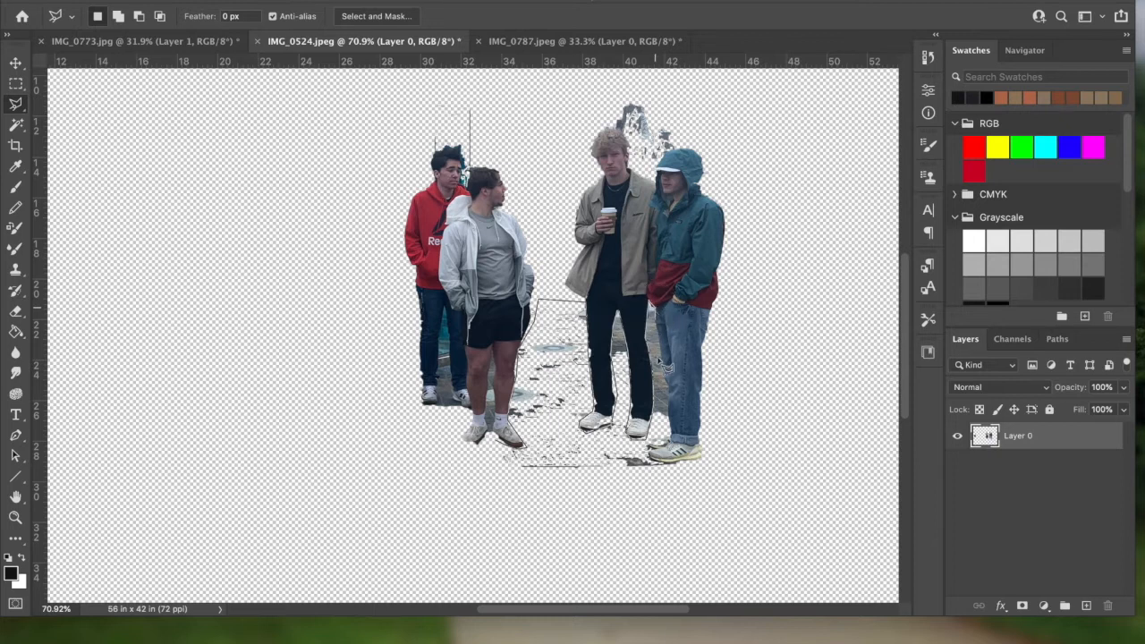
left_click(664, 379)
left_click(668, 430)
left_click(645, 448)
left_click(685, 485)
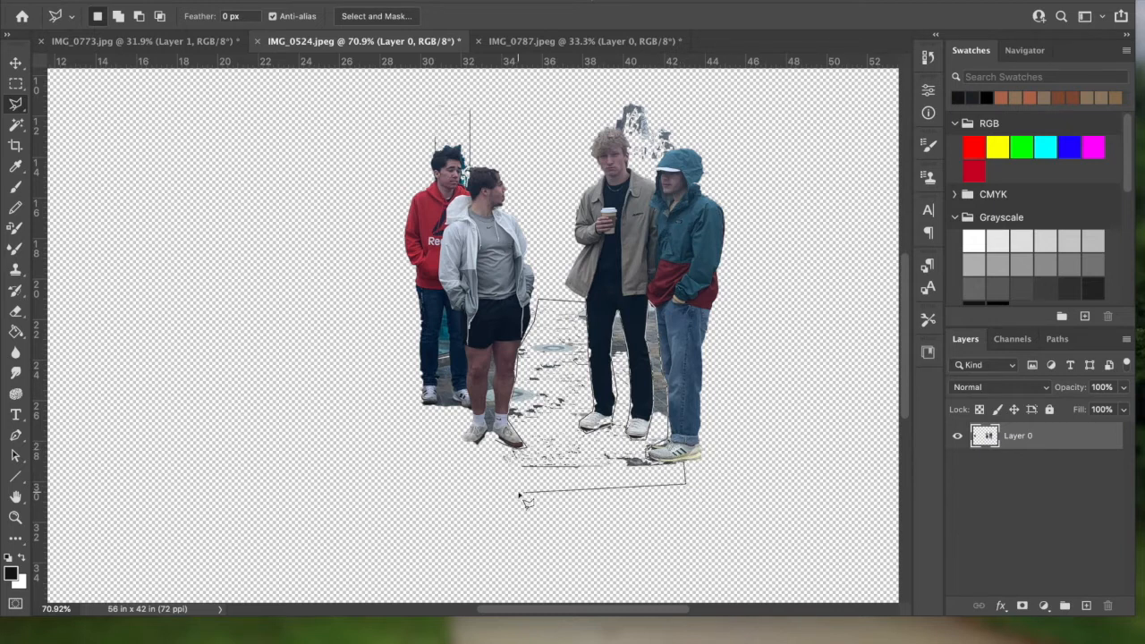
double_click(498, 448)
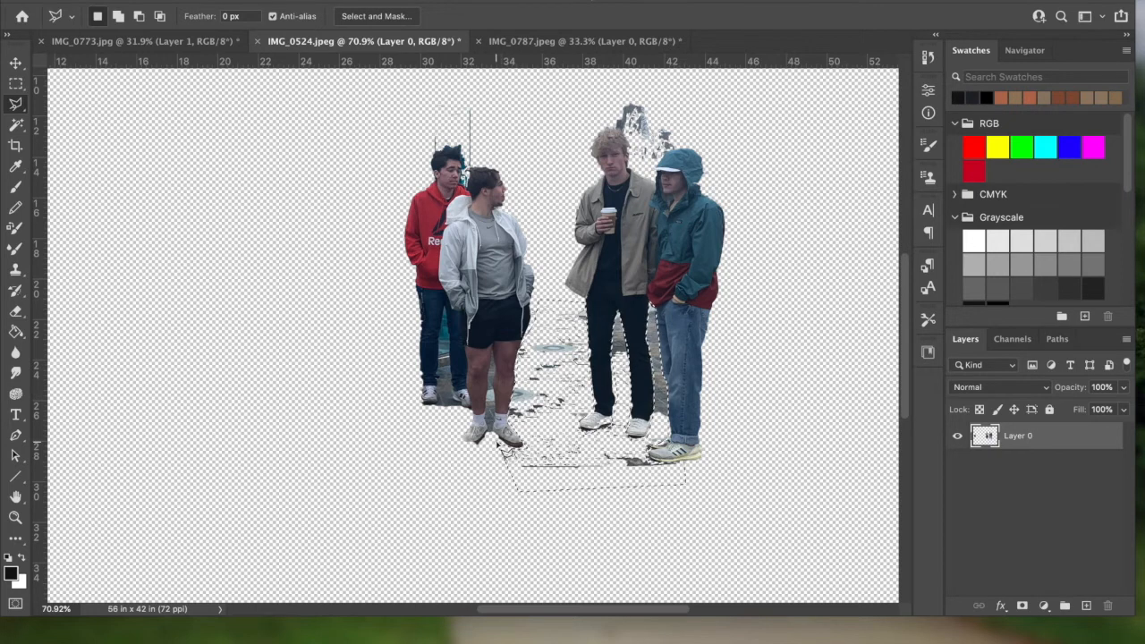
left_click(343, 1)
left_click(345, 9)
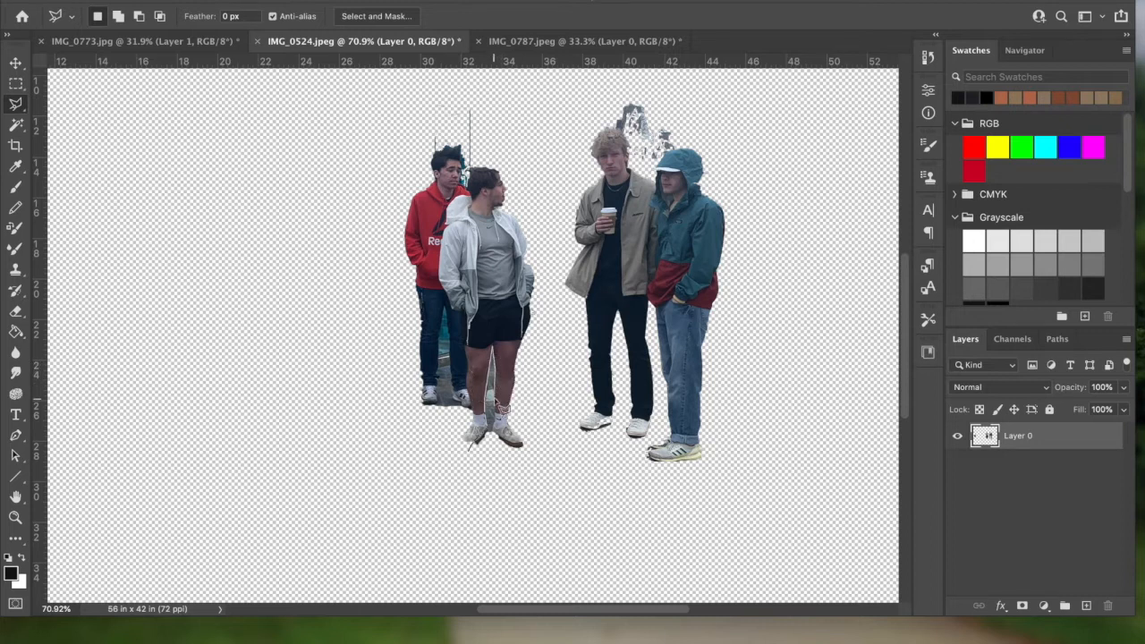
Delete the paving remnants between the legs and shoes of the man in shorts with a polygonal selection, and deselect
left_click(507, 455)
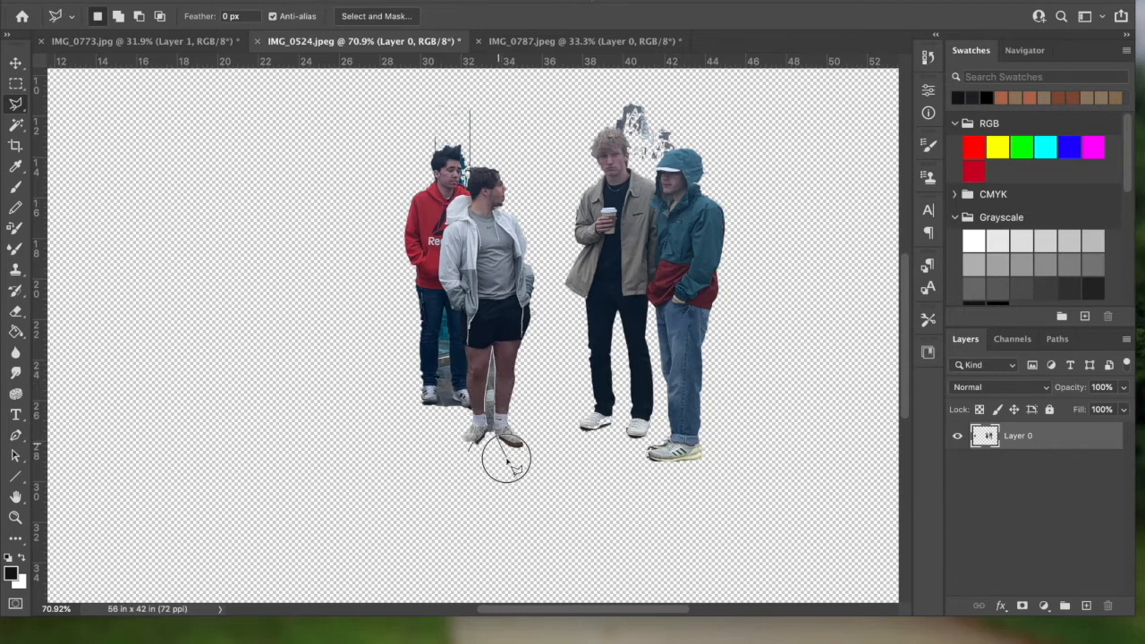
left_click(468, 454)
key("Delete")
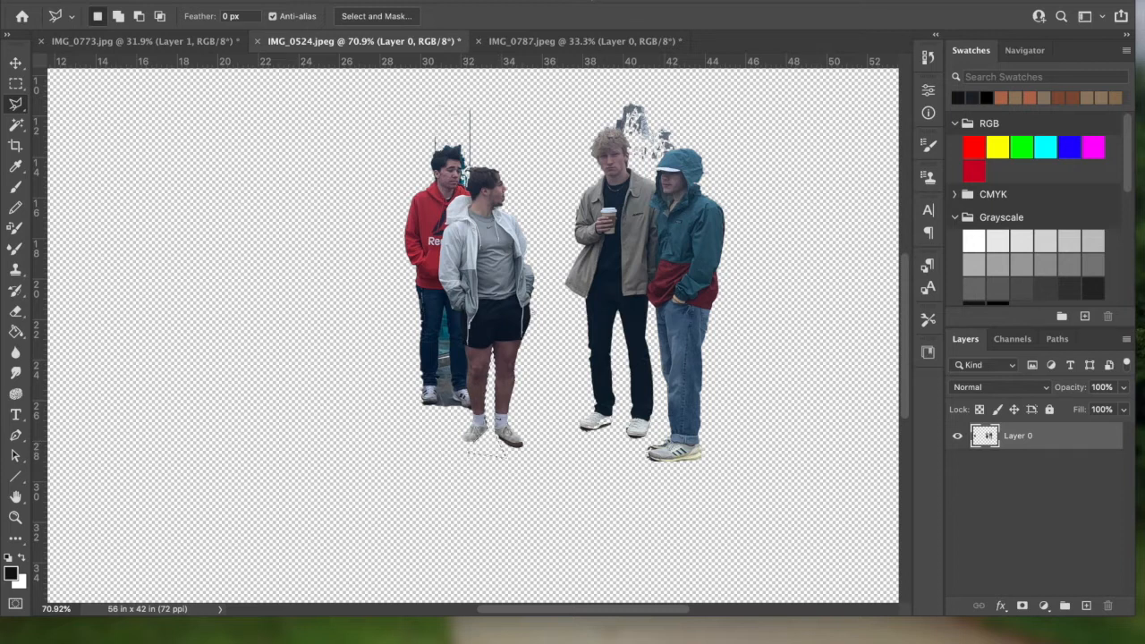
left_click(336, 1)
left_click(345, 7)
Outline the blue panel remnants above and between the two dark-haired men's heads with the Polygonal Lasso, delete them, and deselect
left_click(423, 159)
left_click(449, 152)
left_click(455, 147)
left_click(463, 159)
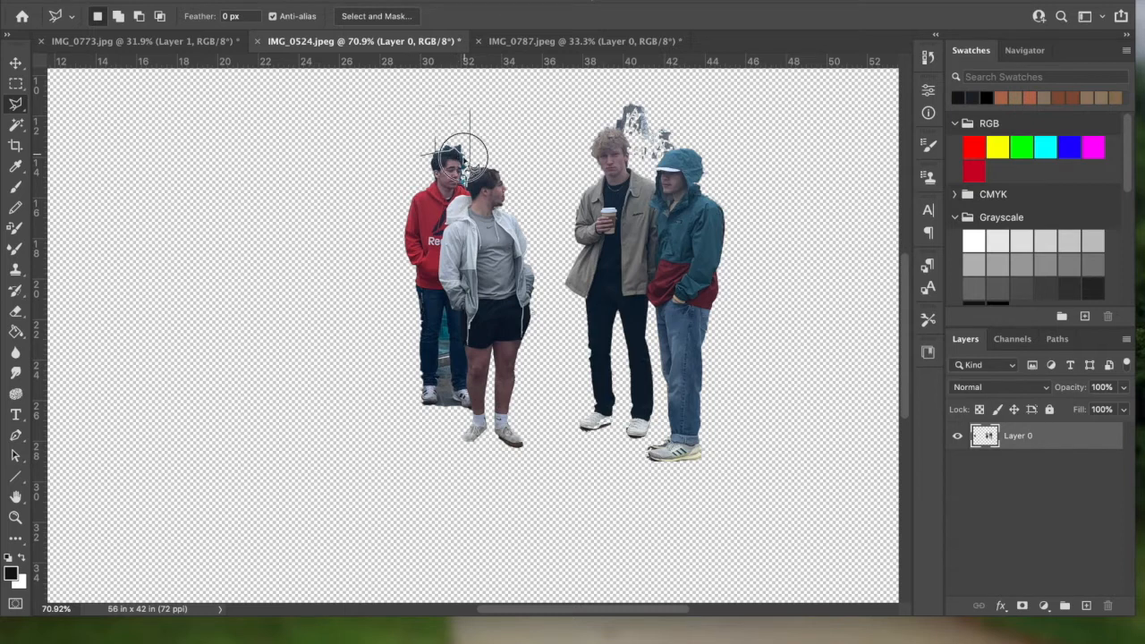
left_click(460, 182)
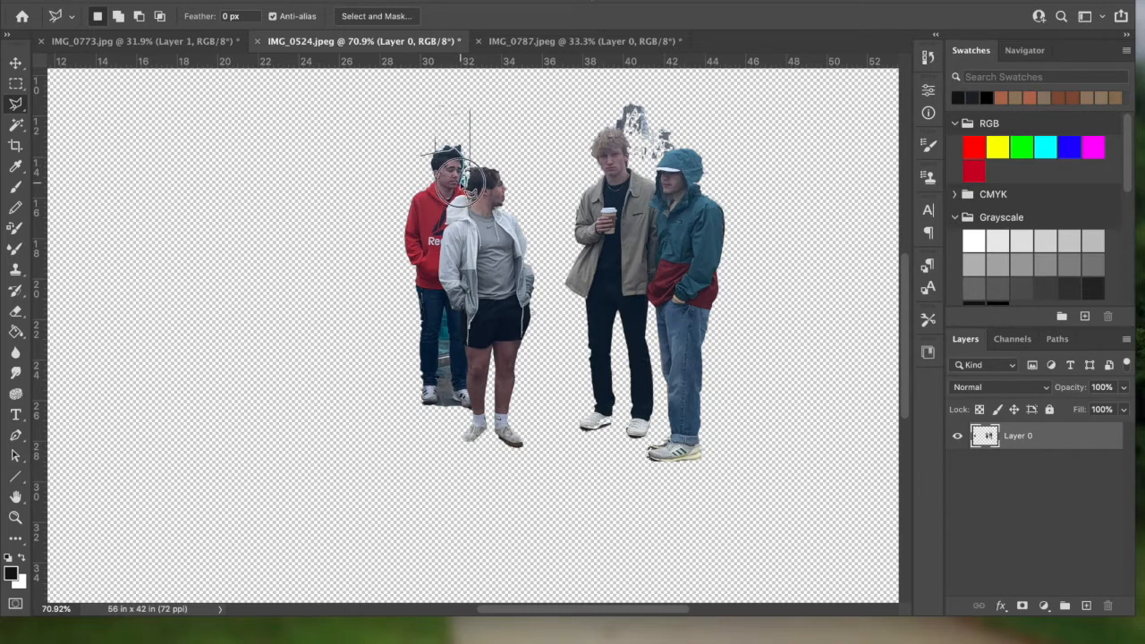
left_click(469, 190)
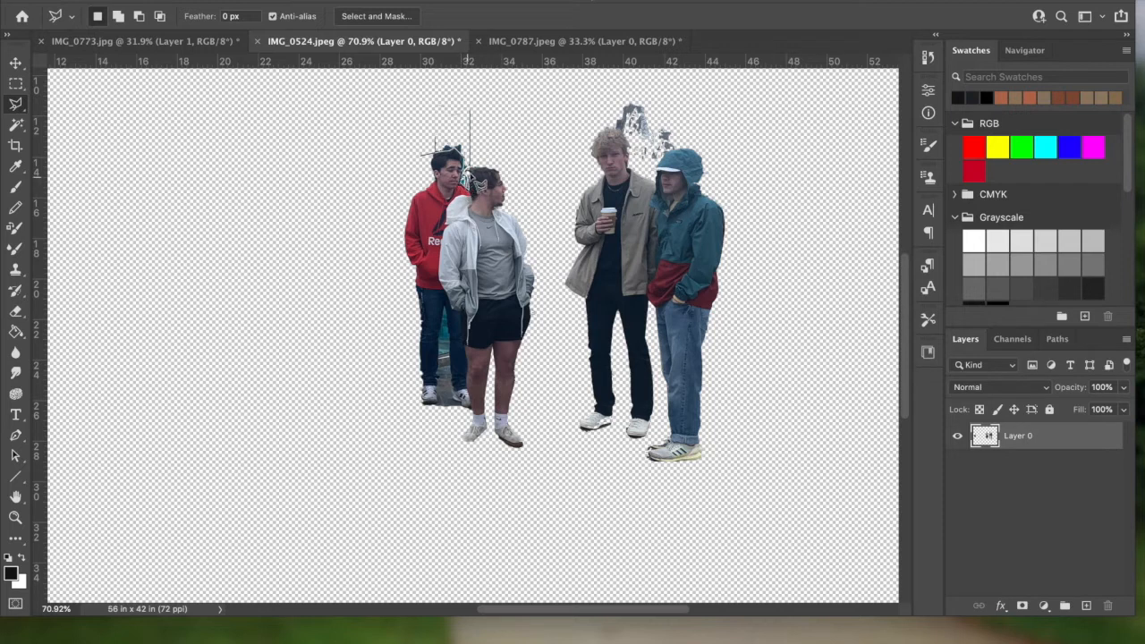
left_click(489, 95)
left_click(407, 90)
left_click(422, 157)
key("BackSpace")
left_click(326, 2)
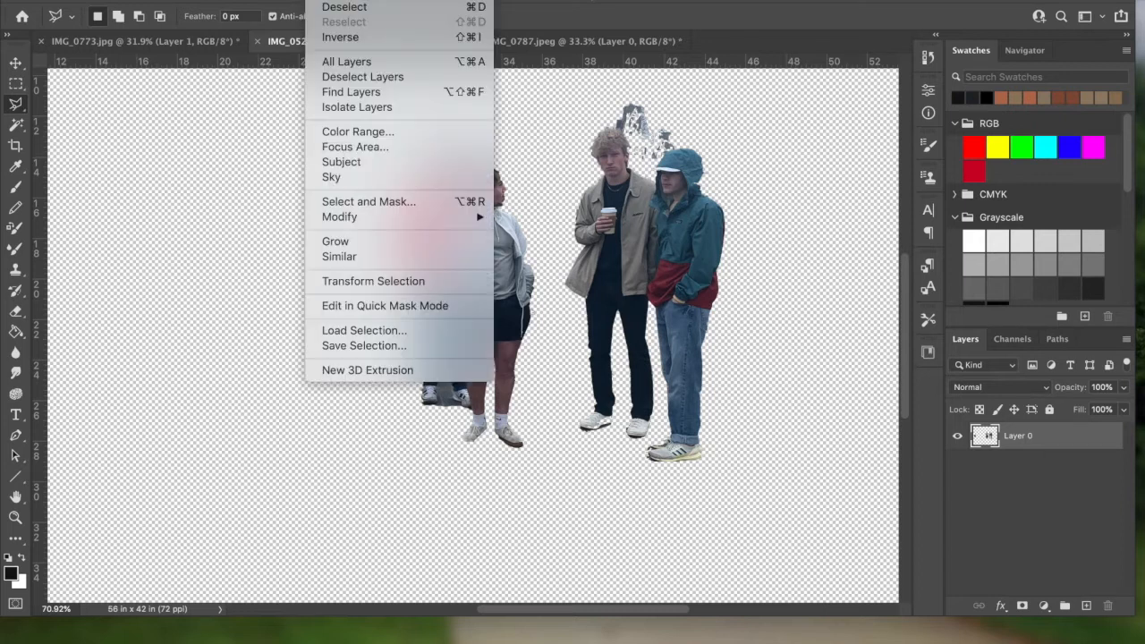
left_click(344, 6)
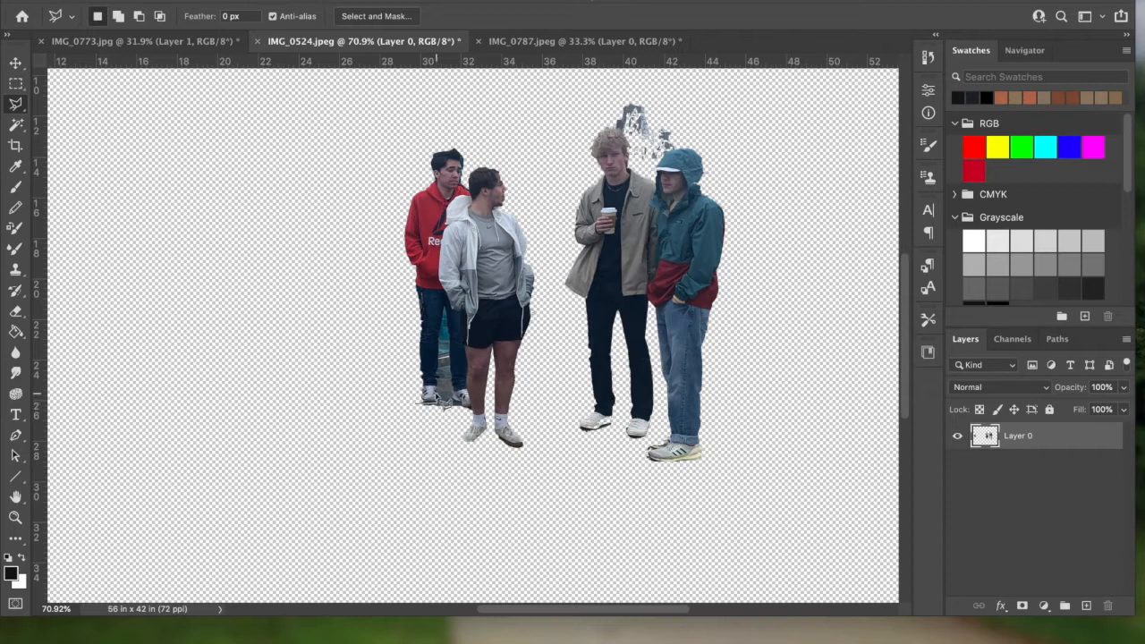
Delete the teal panel and pavement between the red-hoodie man's legs and under his shoes with a polygonal selection
left_click(440, 346)
left_click(444, 305)
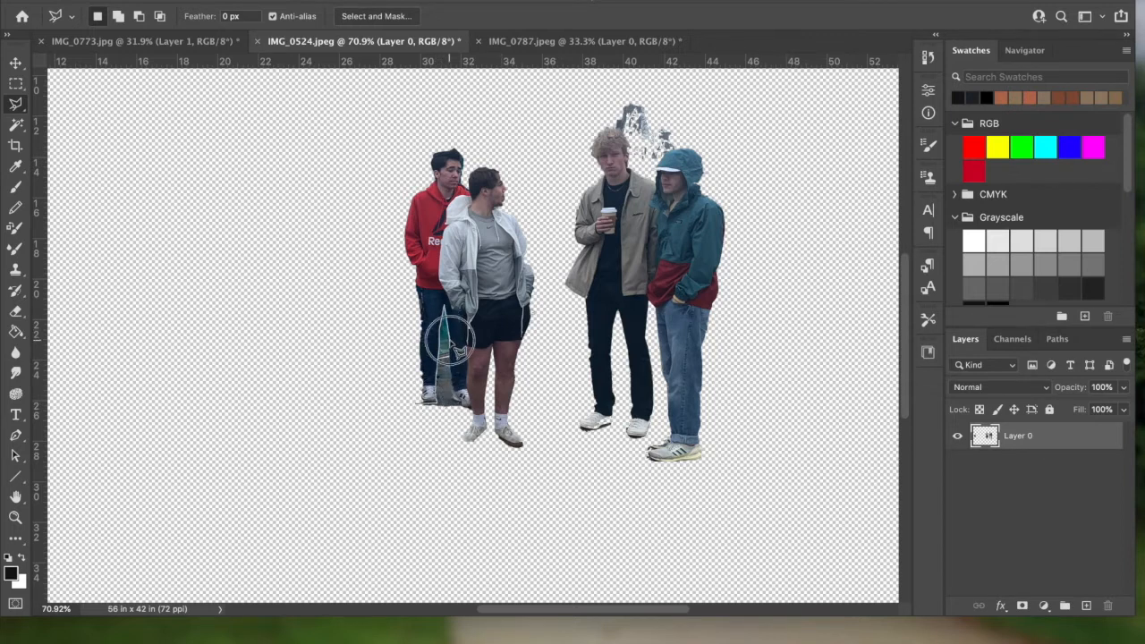
left_click(465, 409)
left_click(419, 410)
key("Delete")
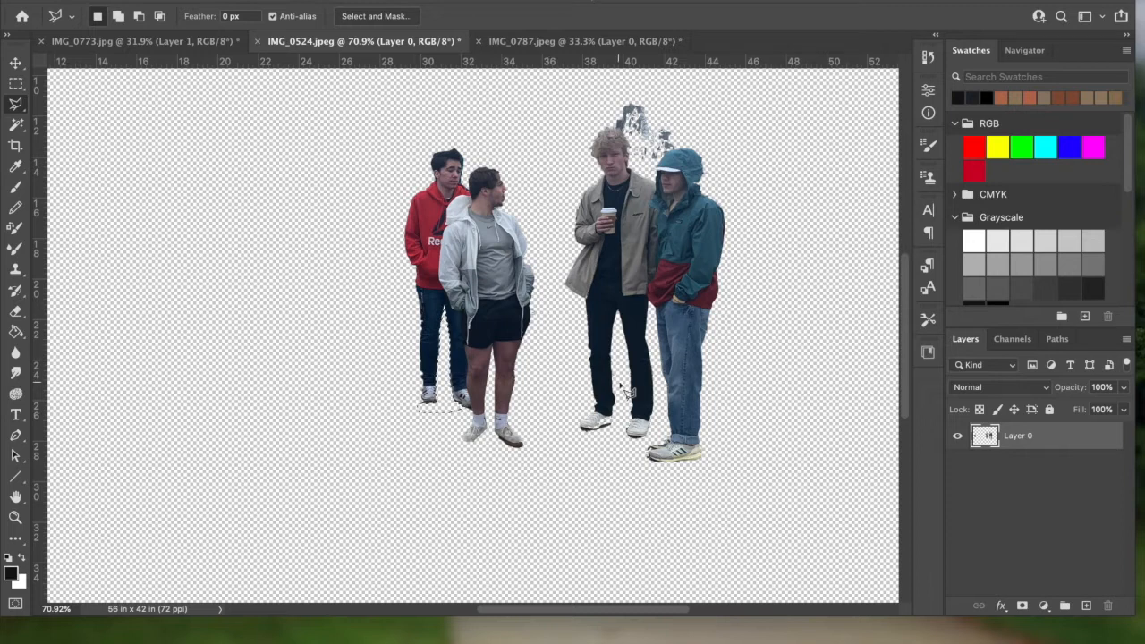
Delete the speckled grey background remnants above and between the heads of the curly-haired and hooded men with a polygonal selection, and deselect
left_click(599, 110)
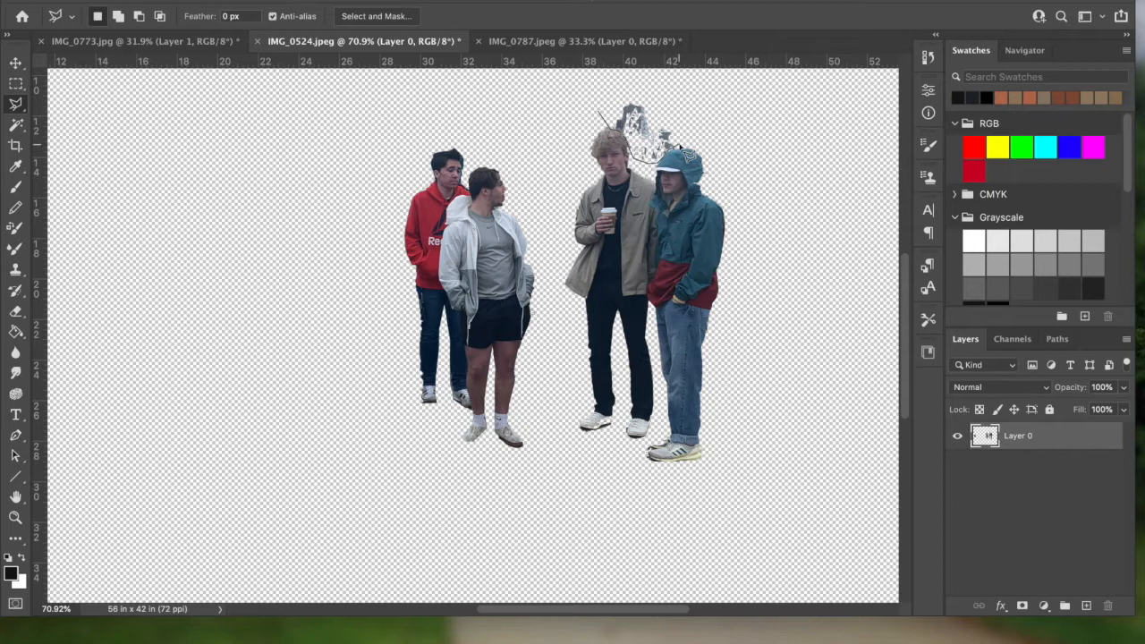
left_click(600, 111)
key("Delete")
left_click(332, 0)
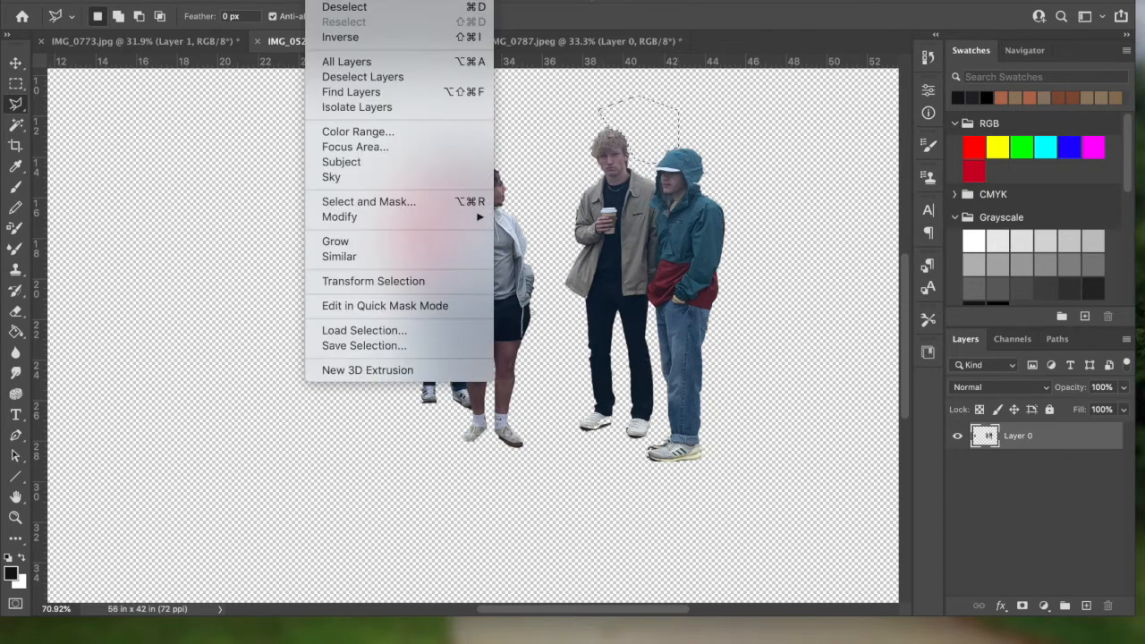
left_click(344, 7)
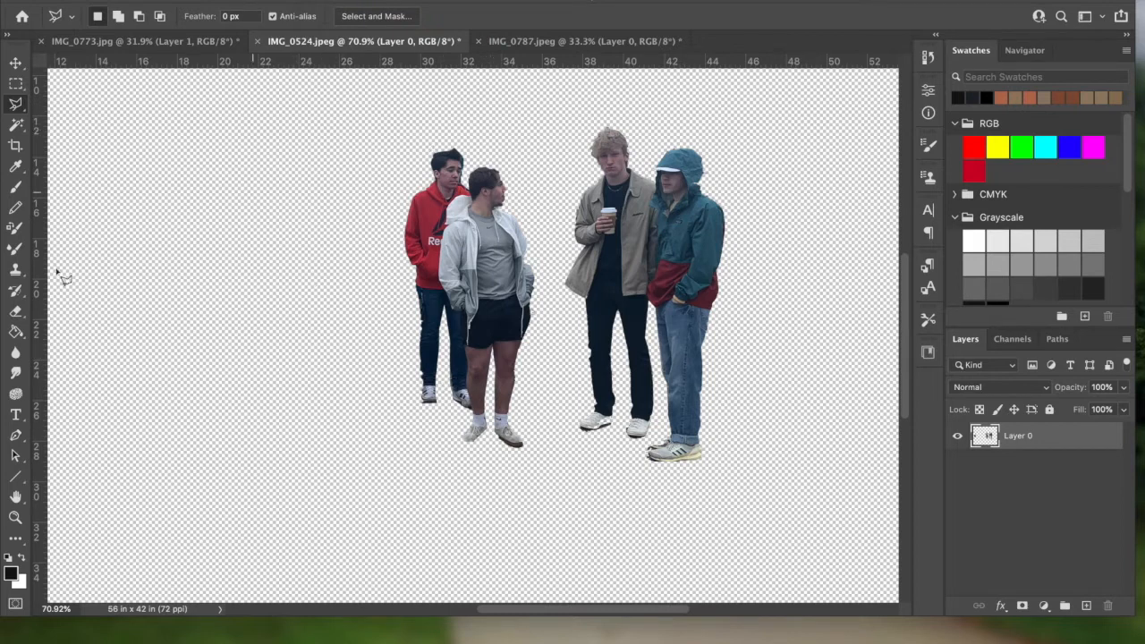
Trim the hair outline of the man in the red hoodie and delete the teal fringe beside his face with a polygonal selection, and deselect
left_click(15, 518)
left_click_drag(430, 141, 428, 169)
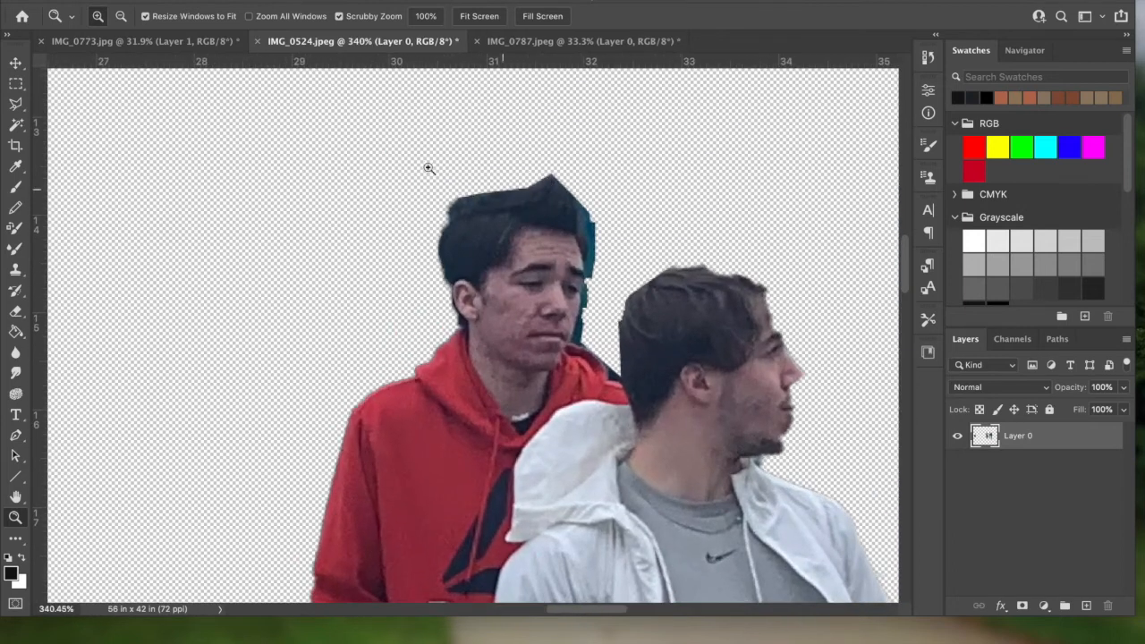
left_click(15, 104)
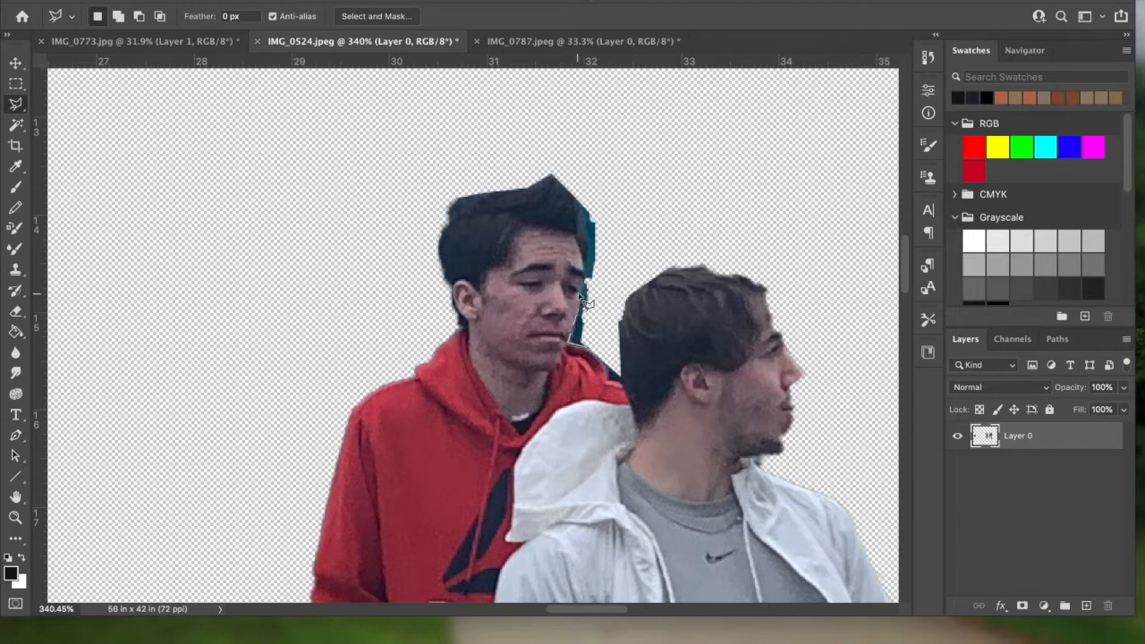
left_click(584, 233)
left_click(575, 230)
left_click(574, 208)
left_click(549, 193)
left_click(522, 189)
left_click(483, 195)
left_click(438, 226)
left_click(422, 189)
left_click(523, 132)
left_click(596, 131)
left_click(627, 176)
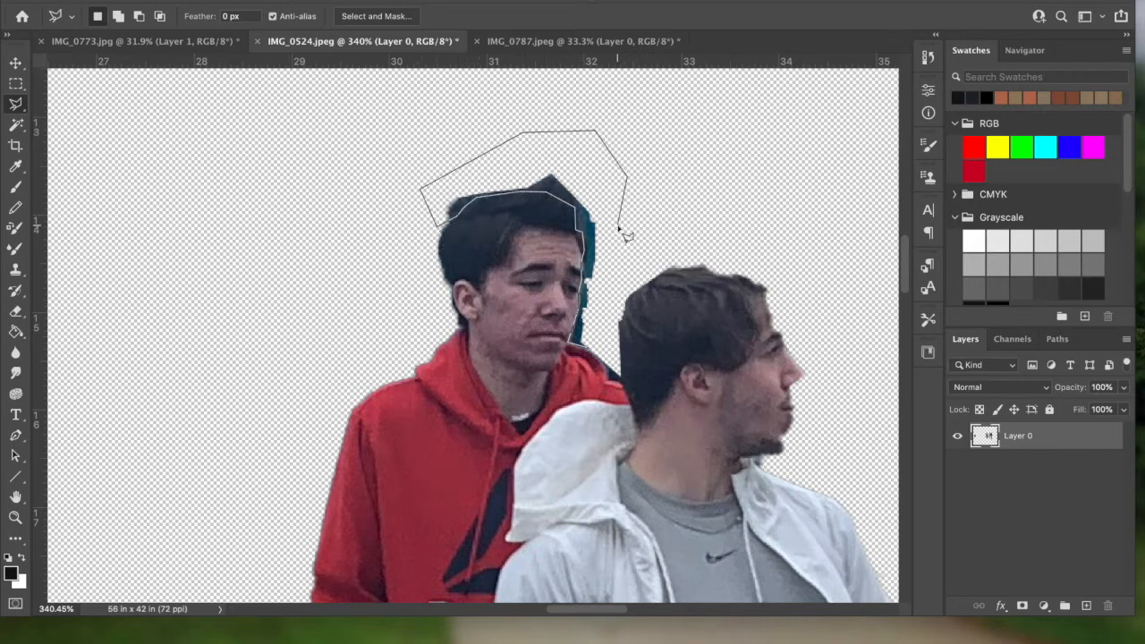
left_click(598, 356)
key("Delete")
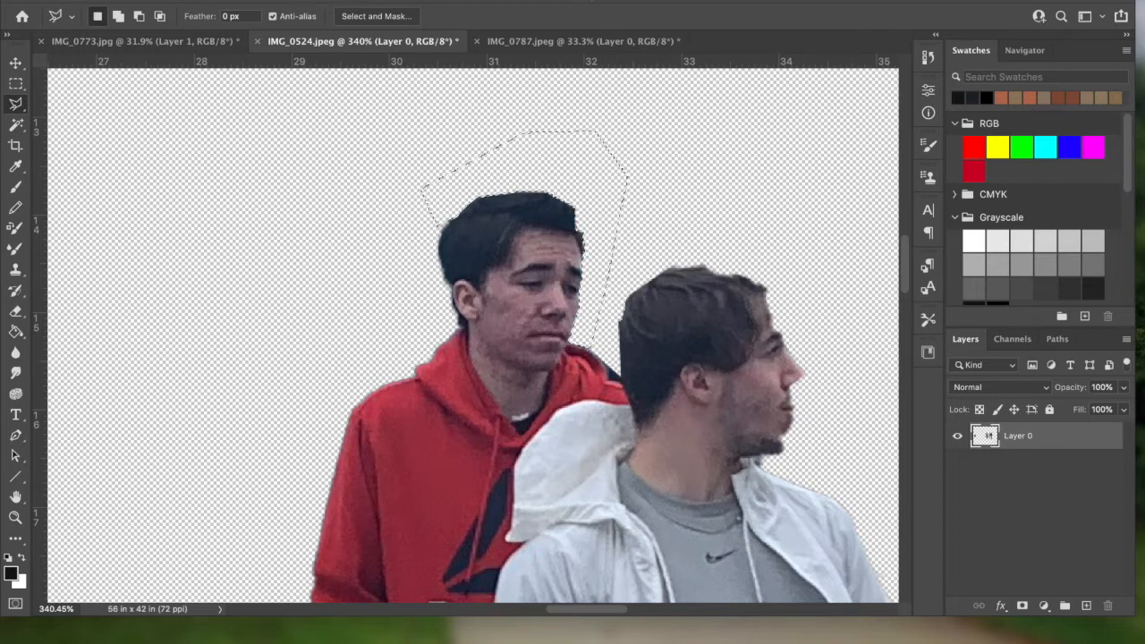
left_click(327, 1)
left_click(348, 8)
Crop the canvas tightly around the four men, to about 18 by 18 inches, excluding the stray dark shape
left_click(528, 1)
mouse_move(441, 1)
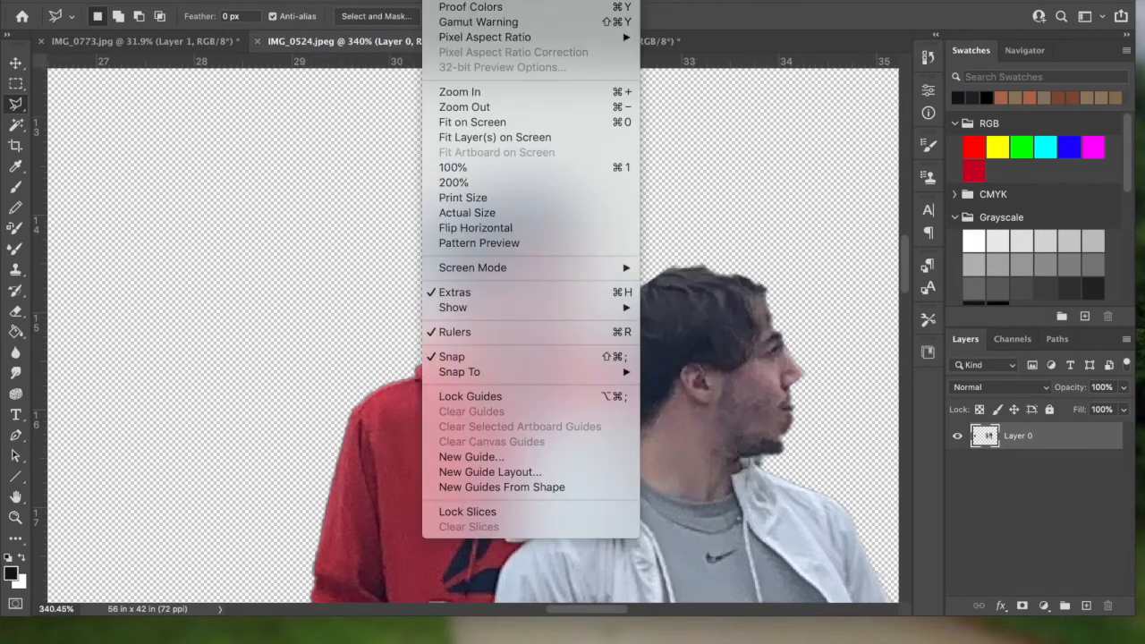
left_click(484, 123)
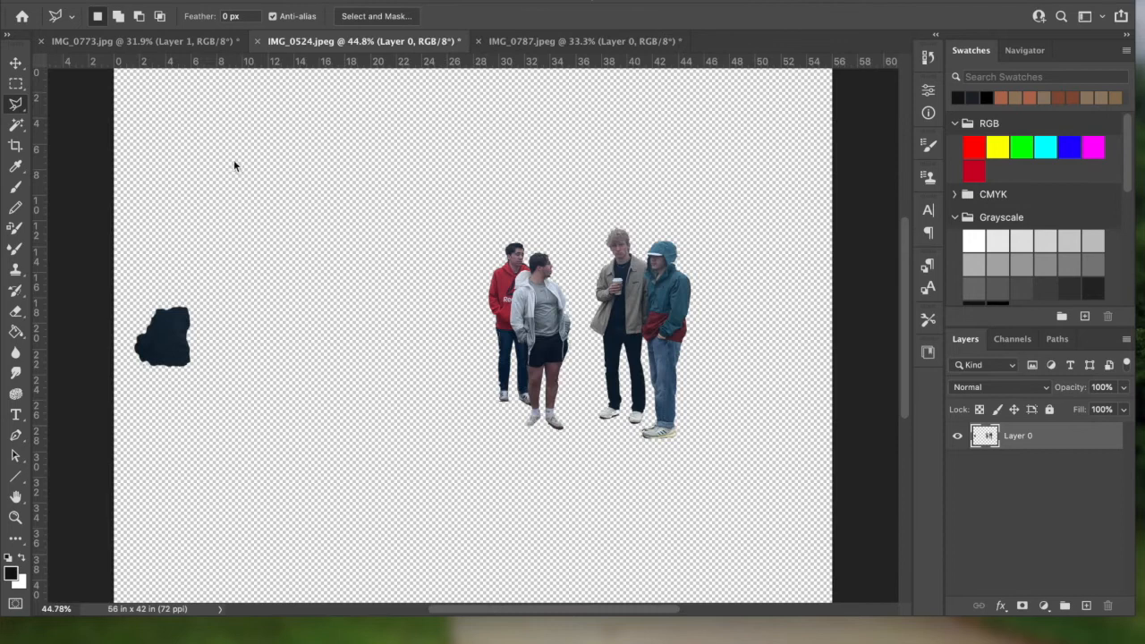
left_click(16, 143)
mouse_move(114, 329)
left_mouse_down()
mouse_move(269, 340)
mouse_move(294, 358)
left_mouse_up()
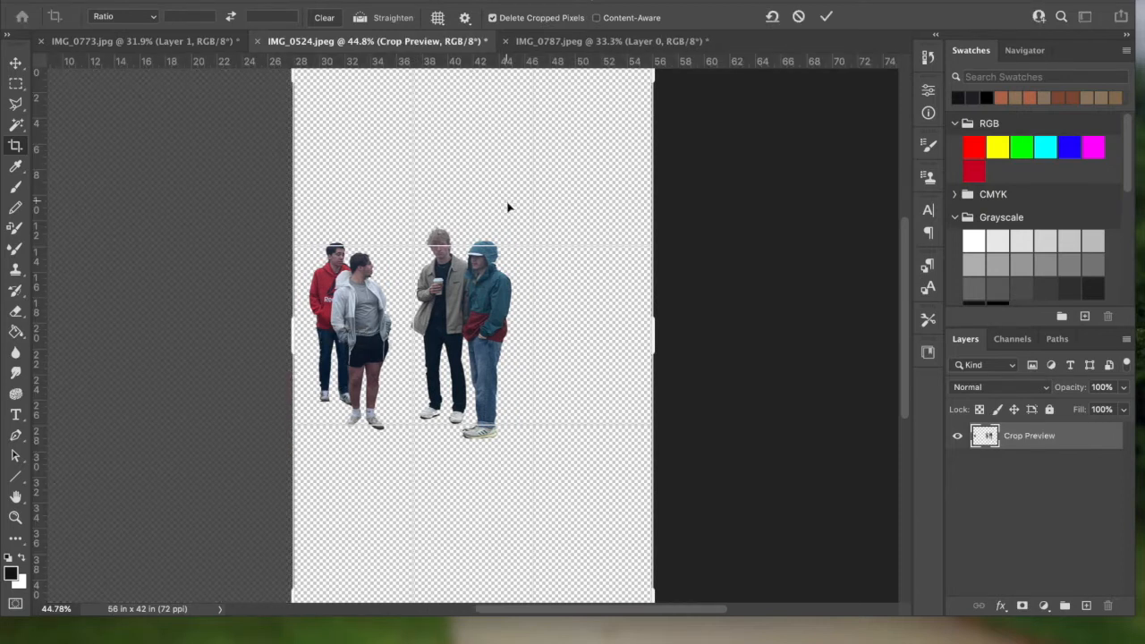
left_click_drag(648, 323, 584, 328)
left_click_drag(475, 596, 485, 523)
left_click_drag(474, 173, 476, 218)
key("Return")
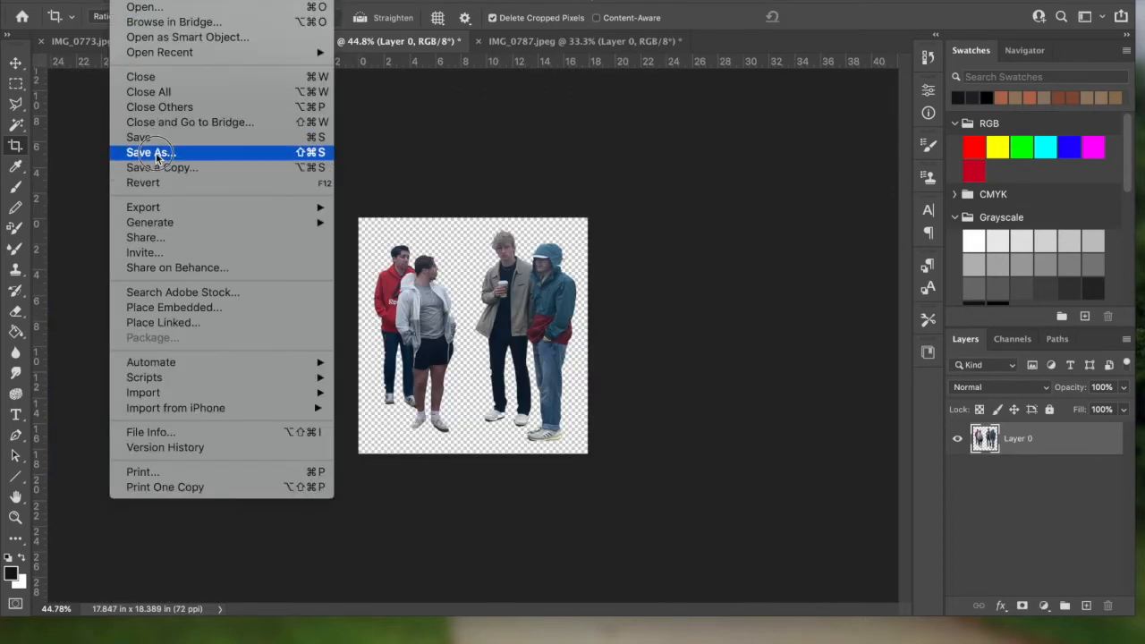
Save the cutout on the computer's Desktop as a PNG named Scale_figure_group_Sect5
left_click(297, 154)
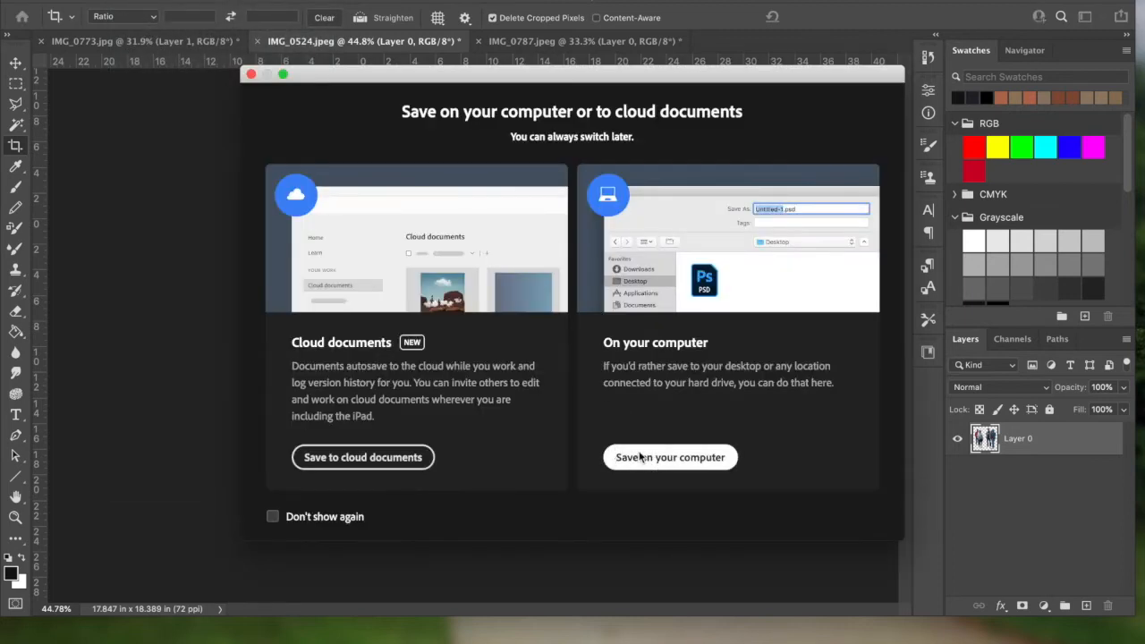
left_click(624, 457)
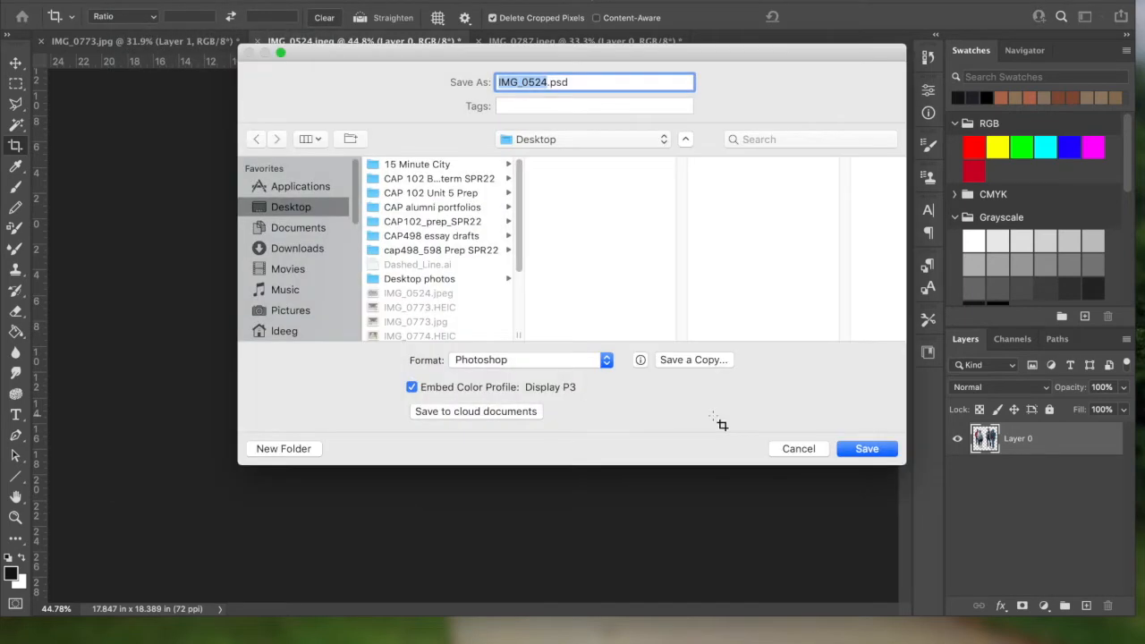
left_click(548, 361)
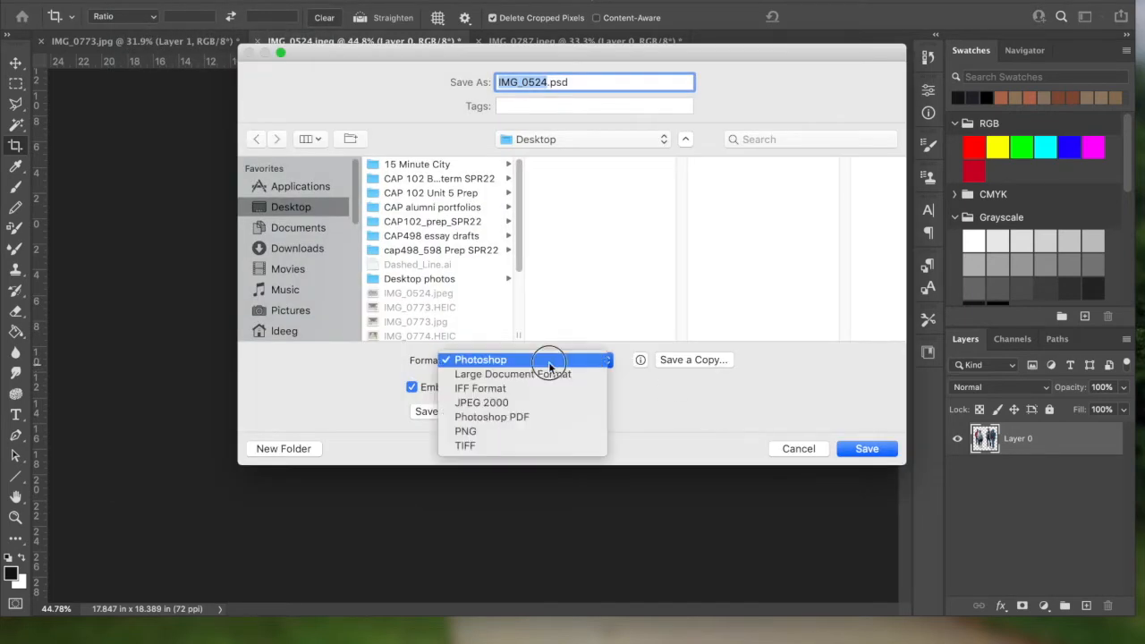
left_click(535, 430)
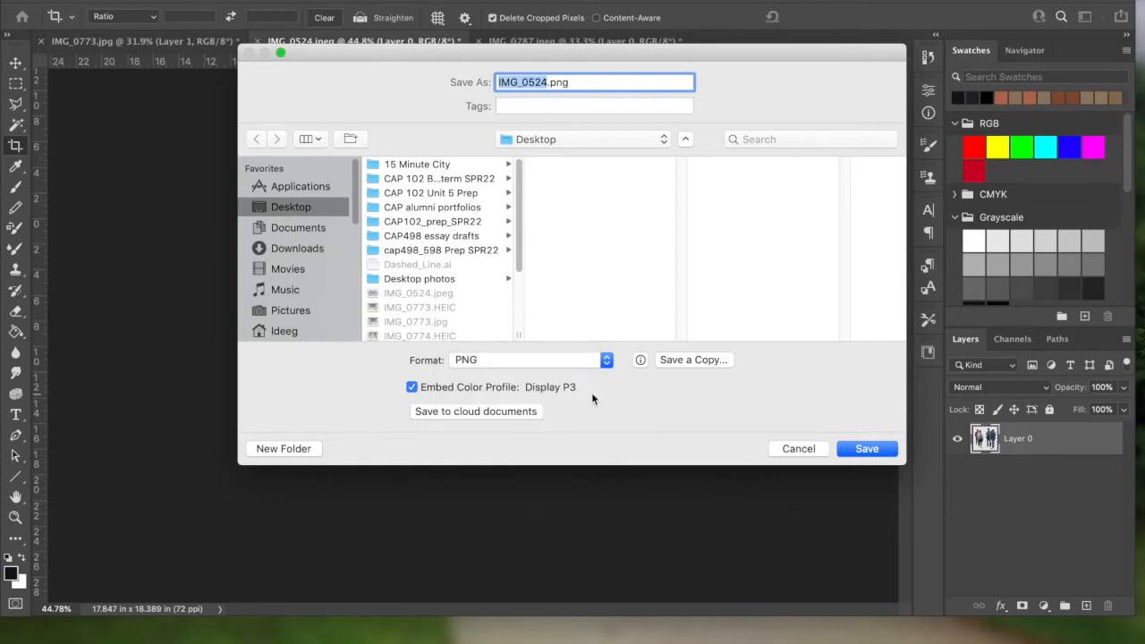
key("BackSpace")
type("Scale_figure_group")
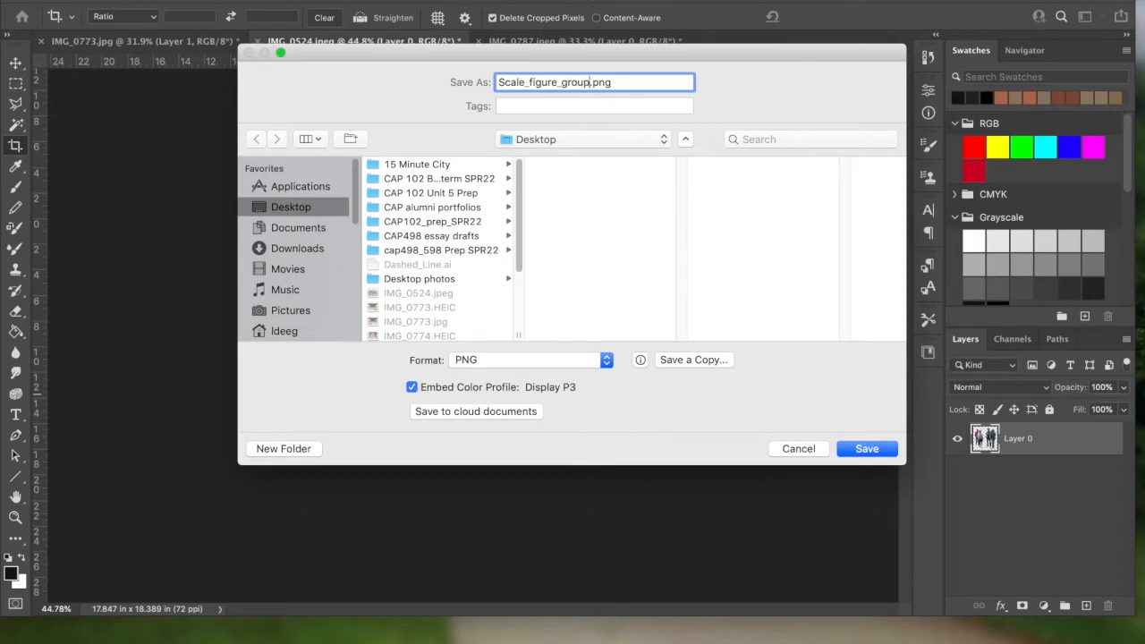
type("_Sect")
key("Return")
left_click(687, 276)
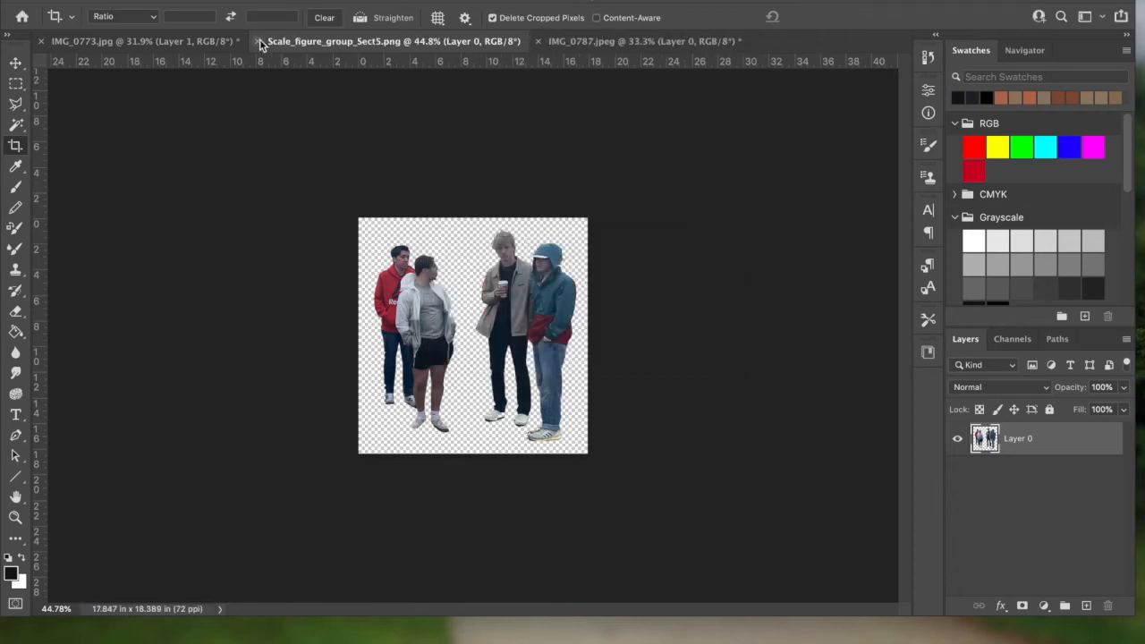
Close the saved cutout, return to IMG_0773.jpg, and nudge the horizon guide slightly lower with no layer selected
left_click(259, 41)
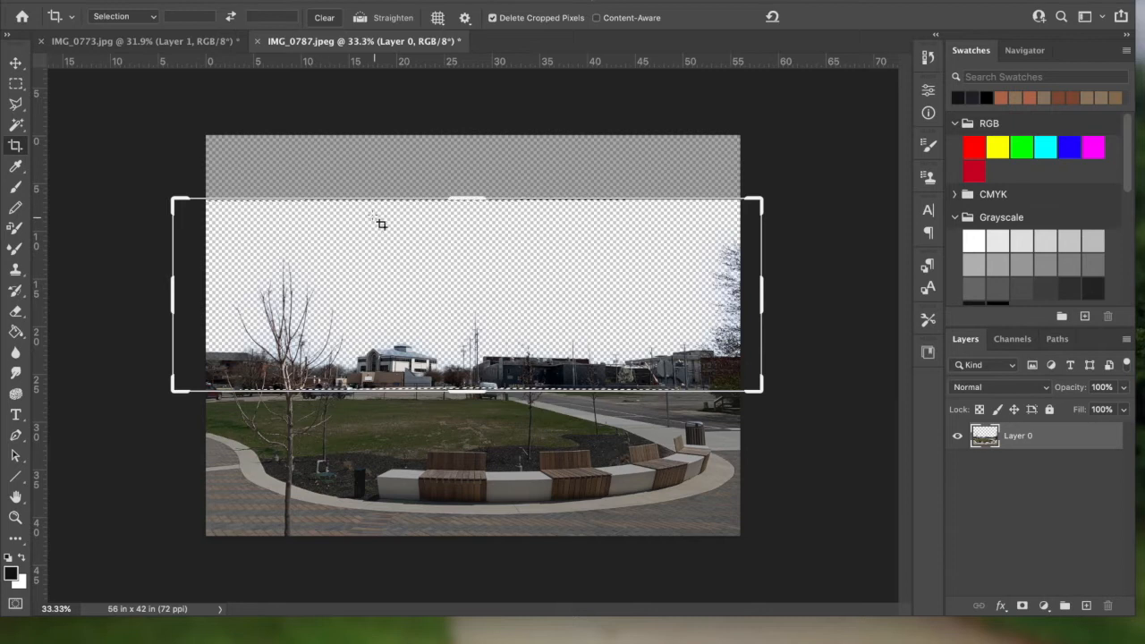
left_click(228, 42)
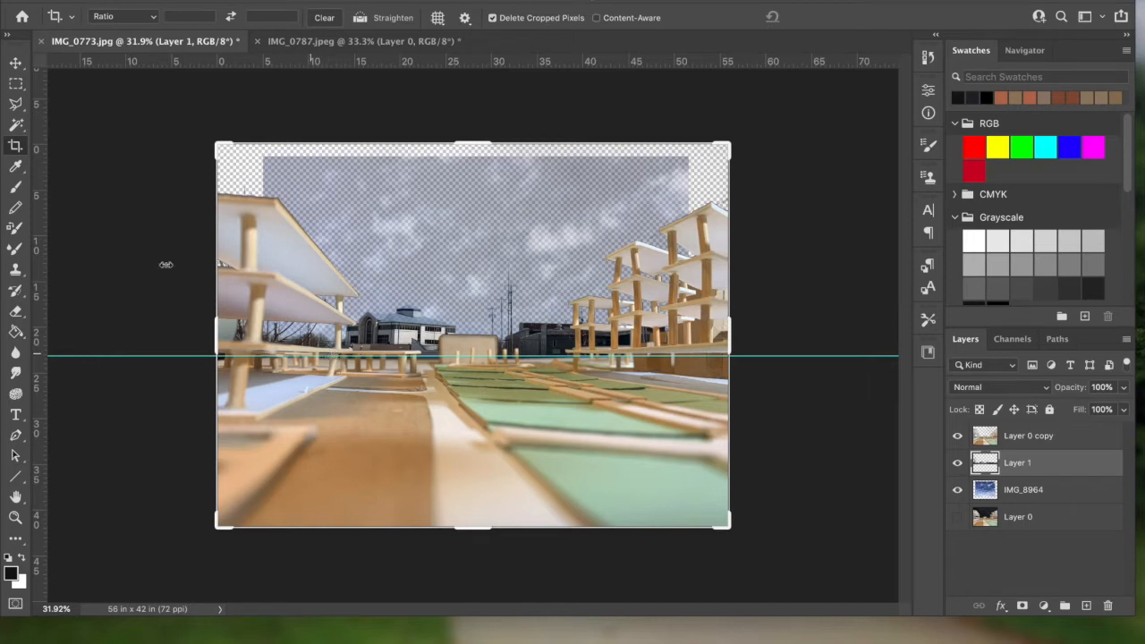
left_click(16, 63)
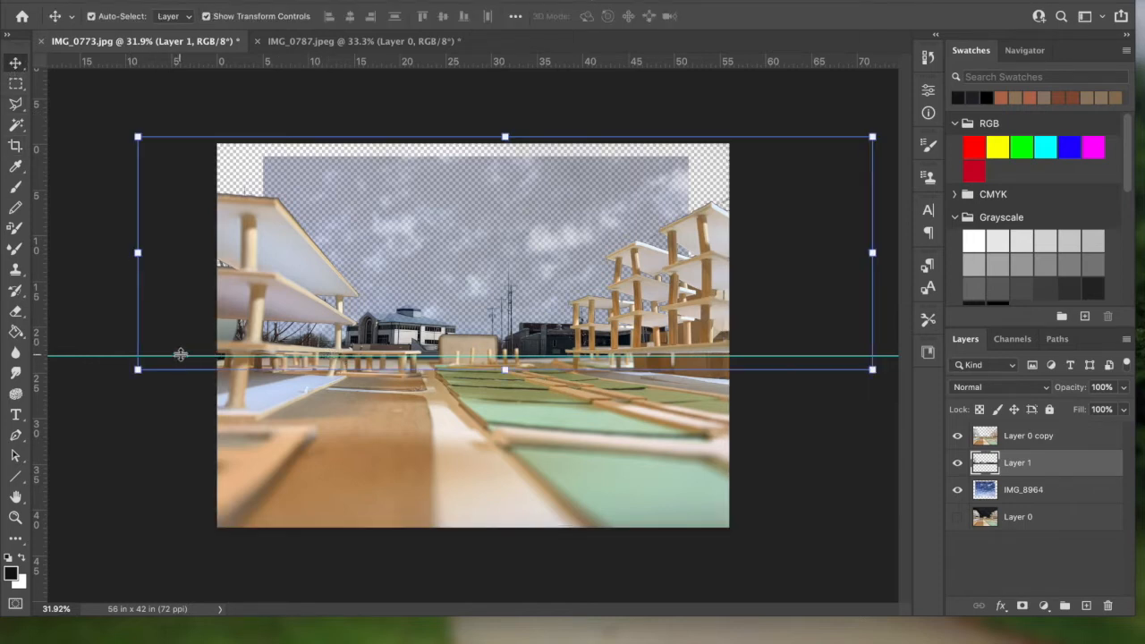
mouse_move(180, 356)
left_mouse_down()
mouse_move(179, 391)
mouse_move(185, 357)
left_mouse_up()
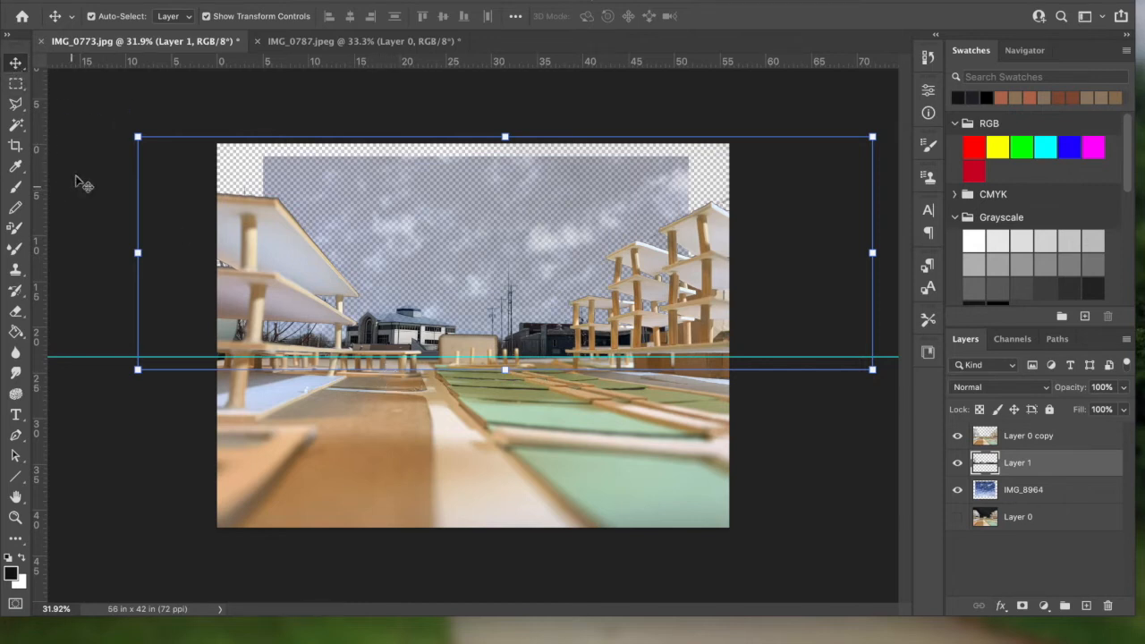
left_click(287, 107)
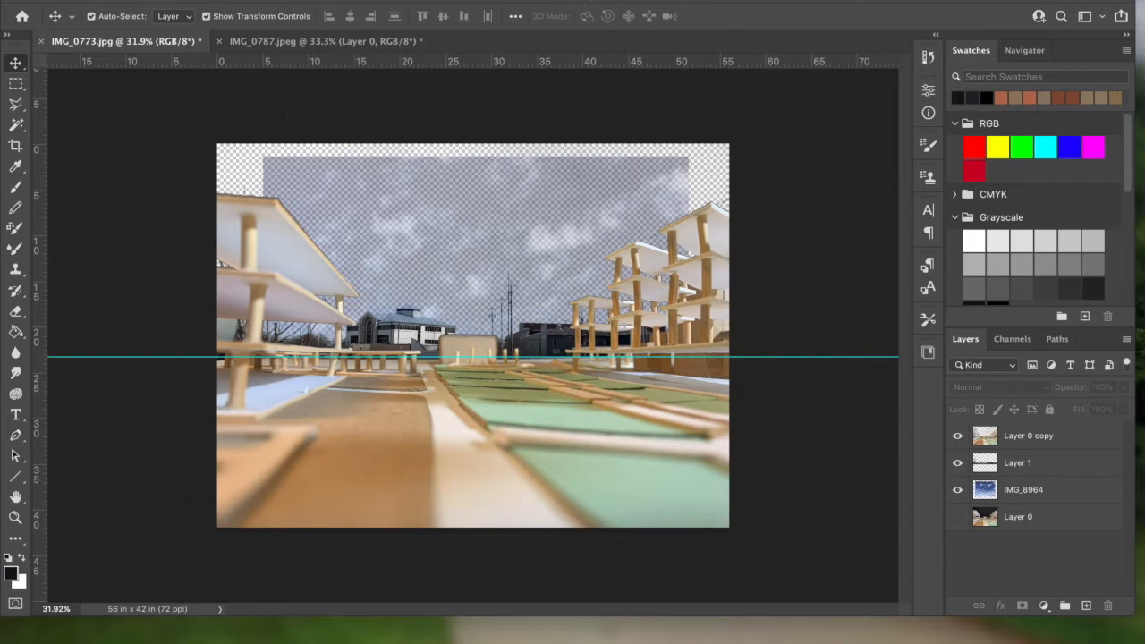
Place Scale_figure_group_Sect5.png from the Desktop as an embedded image and position it on the brown path in the model's lower left foreground
left_click(125, 0)
left_click(202, 313)
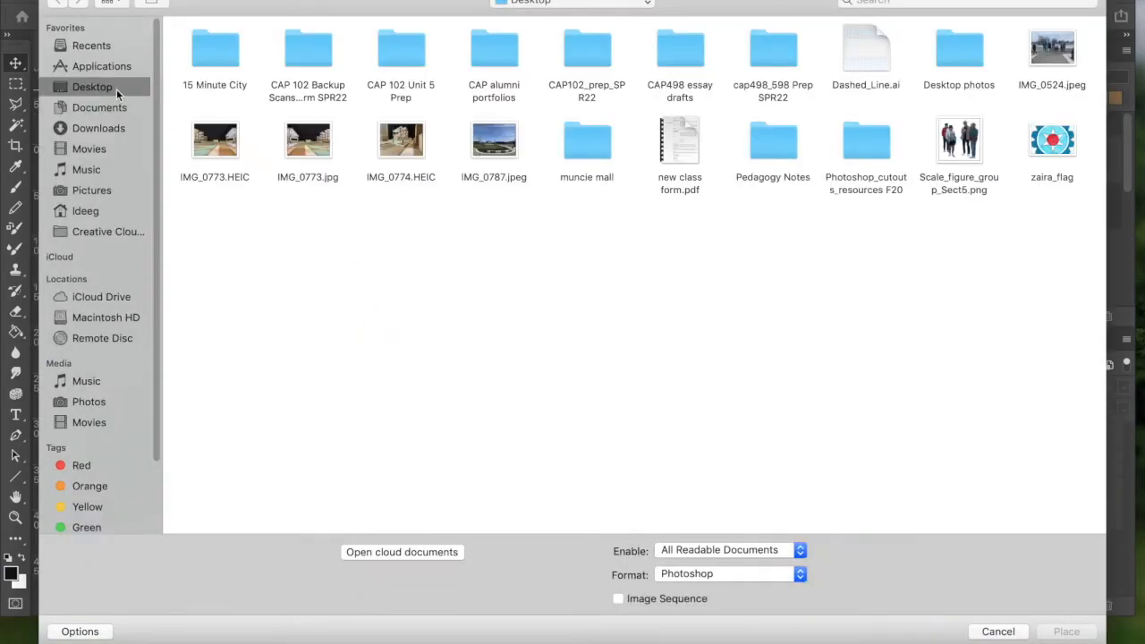
left_click(960, 157)
left_click(1064, 630)
left_click_drag(444, 299, 316, 400)
left_click_drag(396, 410, 398, 423)
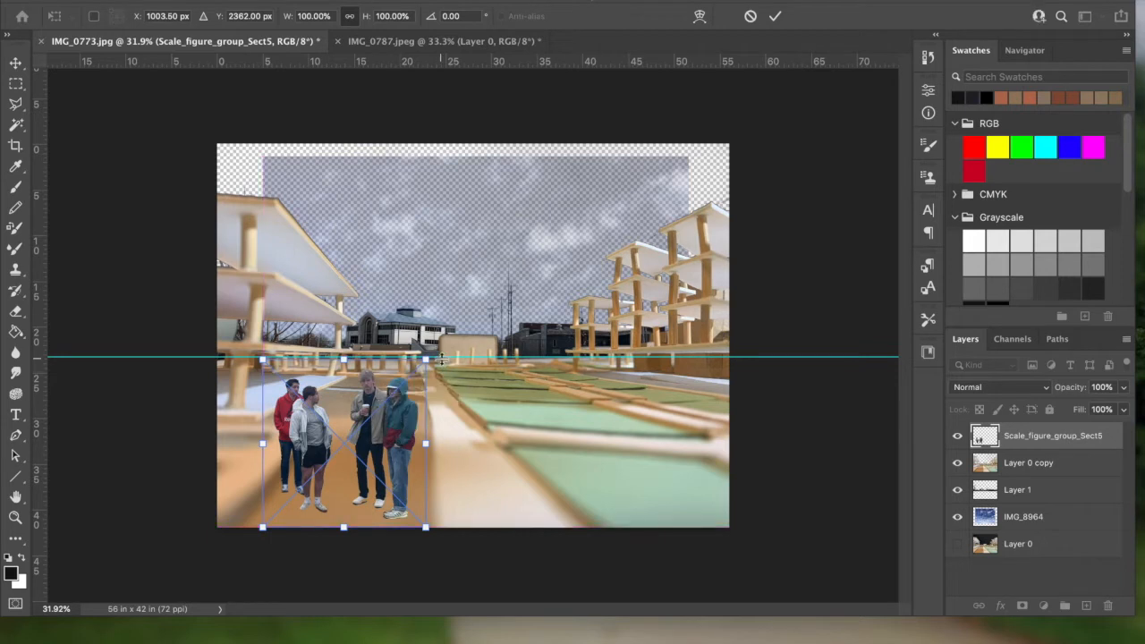
Scale the placed figure group down to about 12 inches wide, reposition it on the brown path below the horizon guide, and commit the transform
left_click_drag(426, 358, 421, 390)
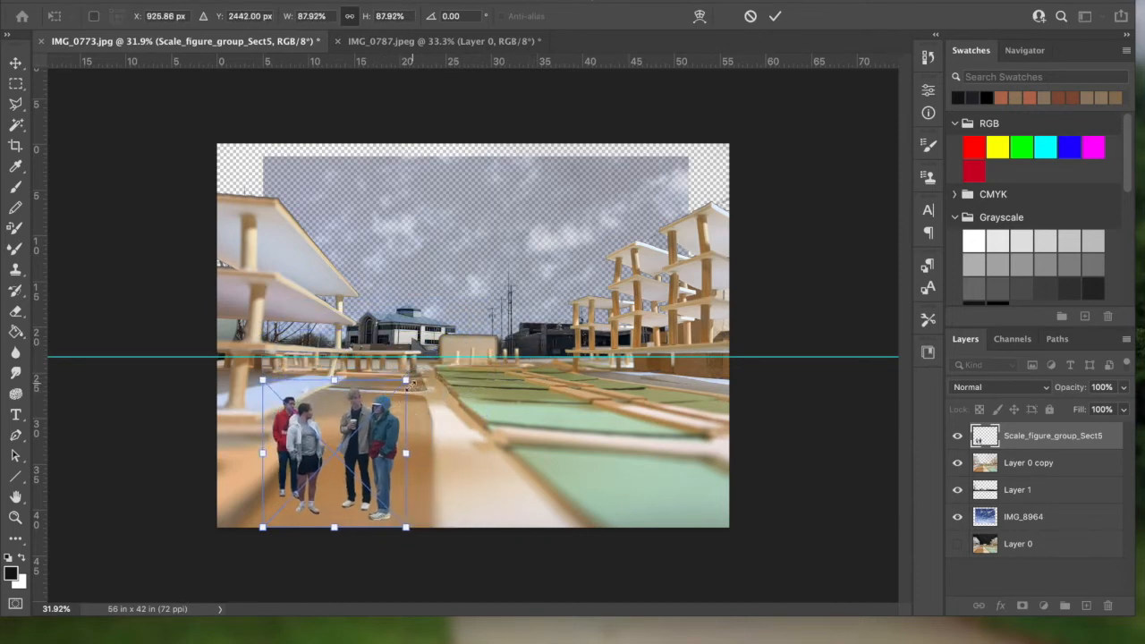
mouse_move(405, 454)
left_mouse_down()
mouse_move(435, 455)
mouse_move(393, 454)
mouse_move(410, 454)
left_mouse_up()
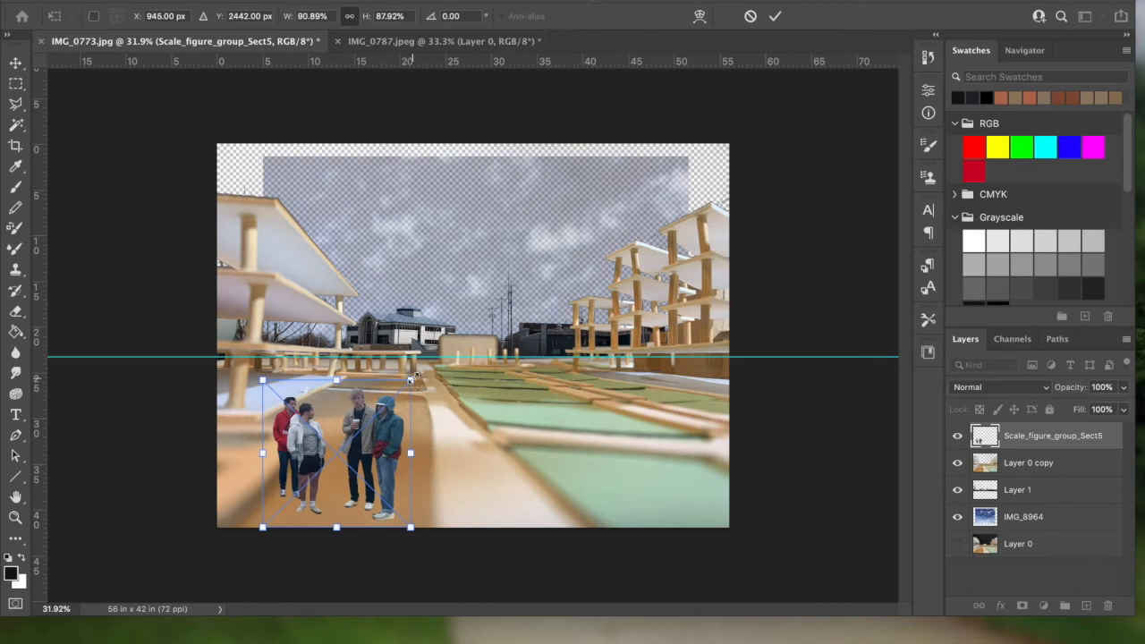
left_click_drag(417, 370, 419, 385)
left_click_drag(370, 434, 405, 433)
left_click_drag(445, 370, 425, 391)
left_click_drag(389, 457, 365, 455)
key("Return")
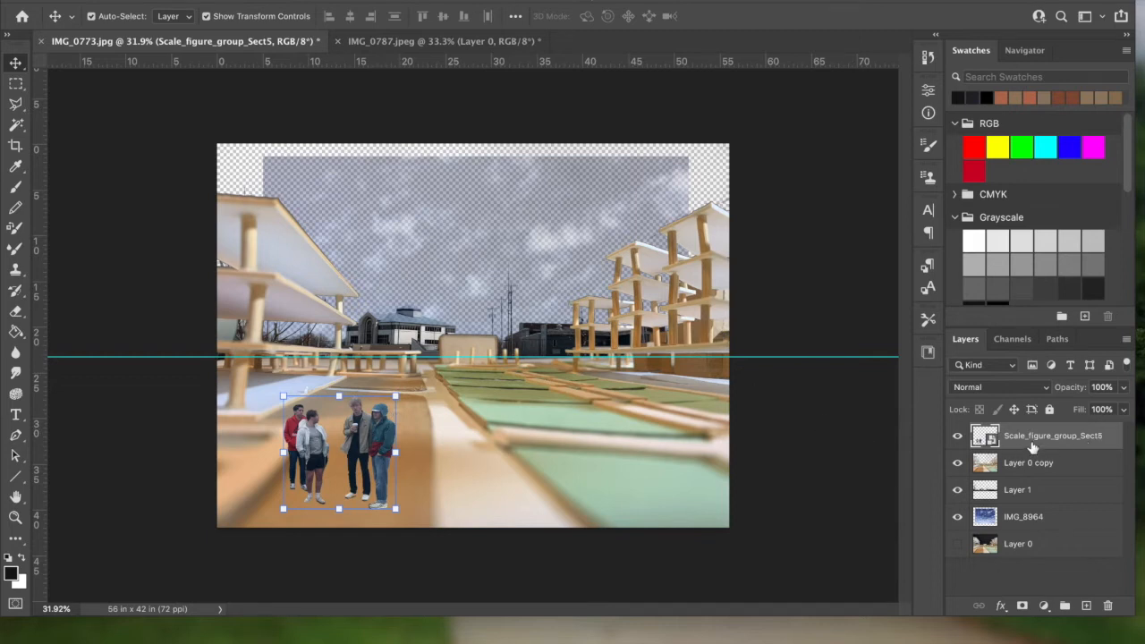
Rasterize the Scale_figure_group_Sect5 layer
right_click(1049, 444)
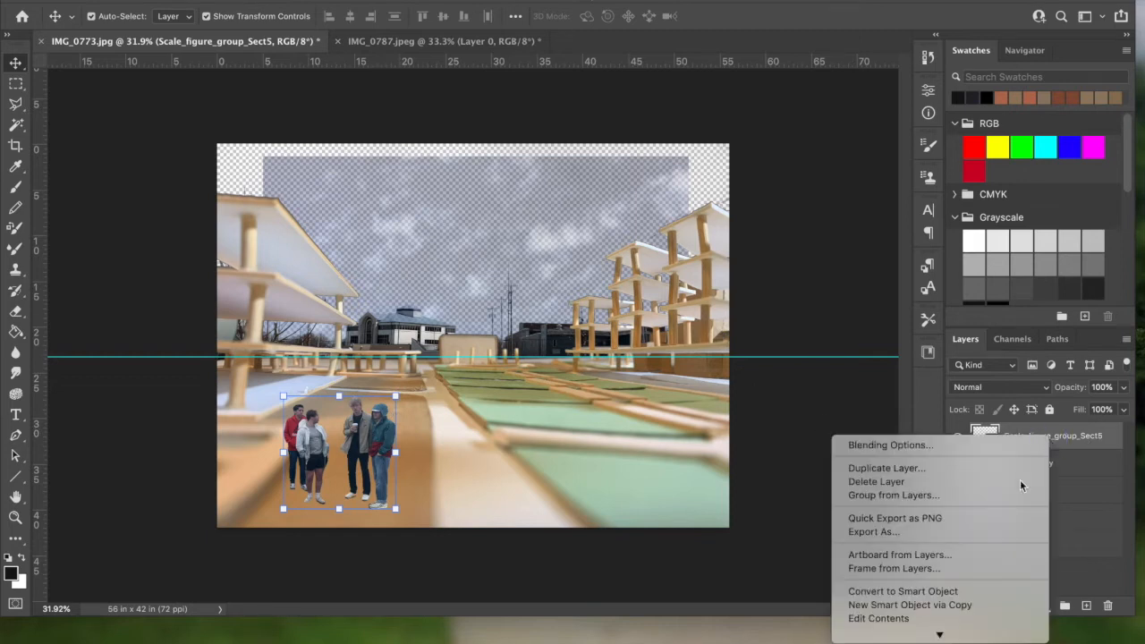
scroll(988, 581, "down", 5)
left_click(987, 586)
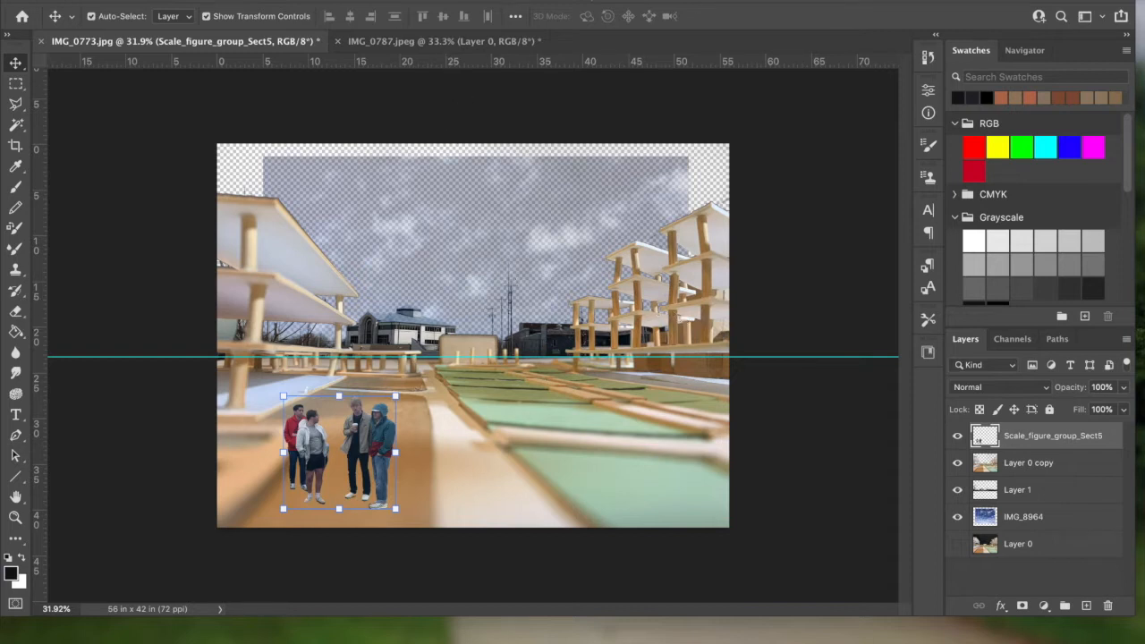
Apply a Motion Blur to the figure group with an angle of 0° and a distance of 40 pixels
left_click(372, 0)
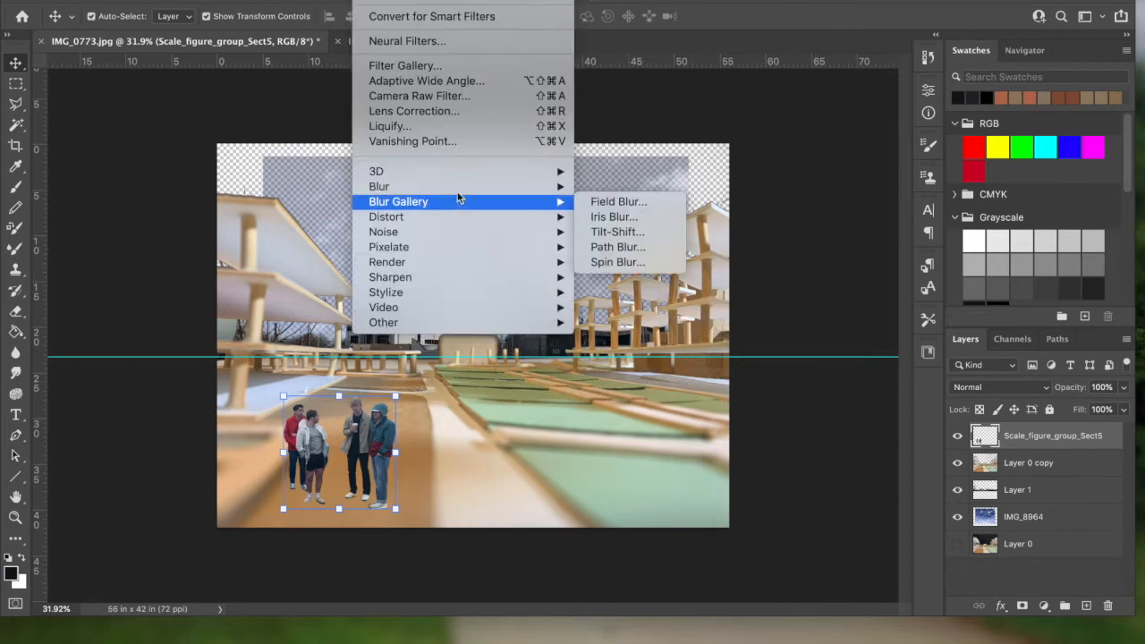
mouse_move(459, 187)
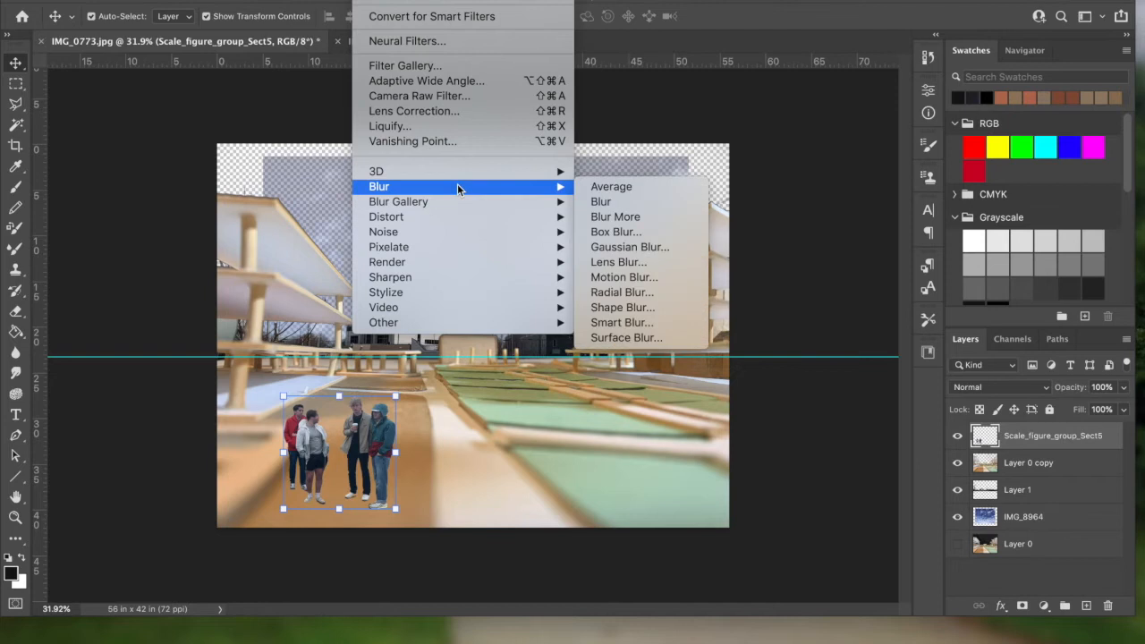
left_click(625, 278)
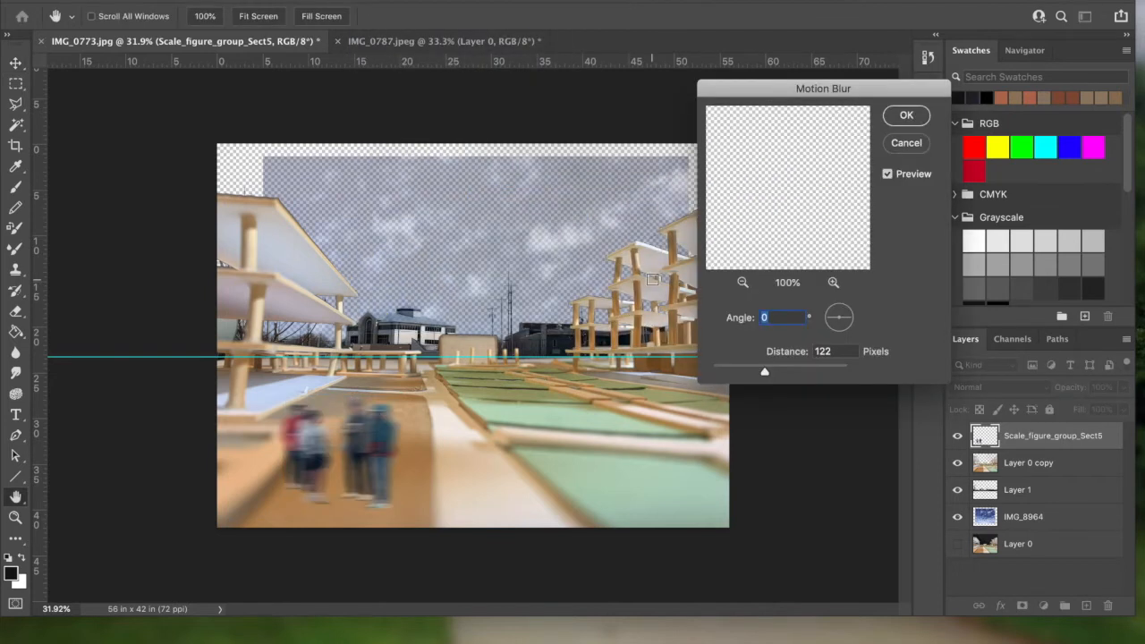
left_click_drag(765, 372, 743, 376)
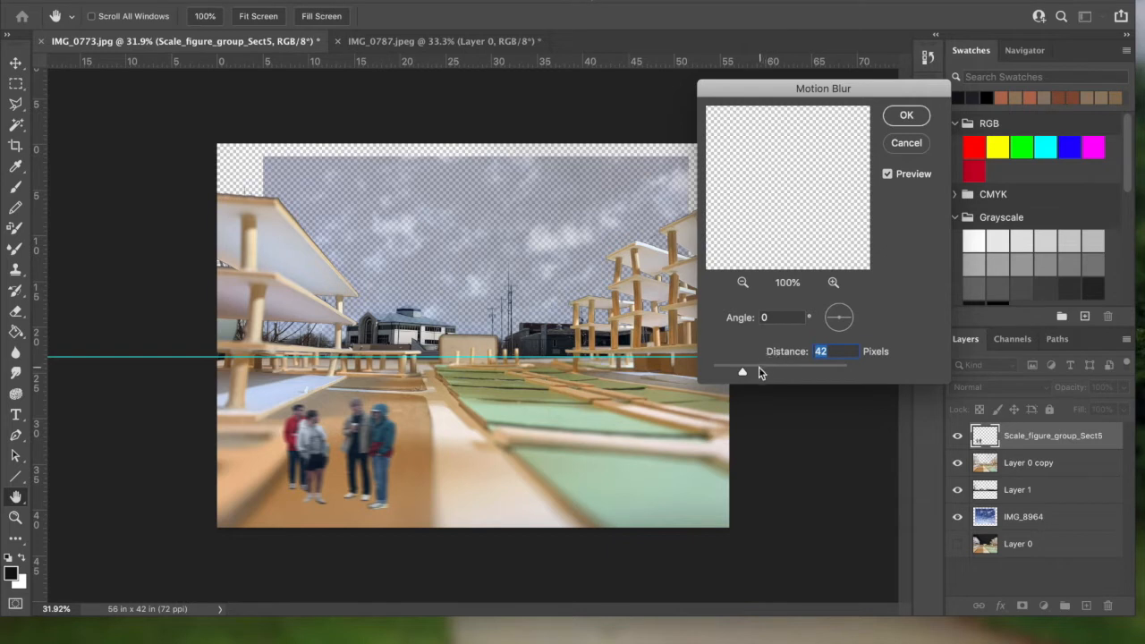
left_click_drag(743, 376, 742, 377)
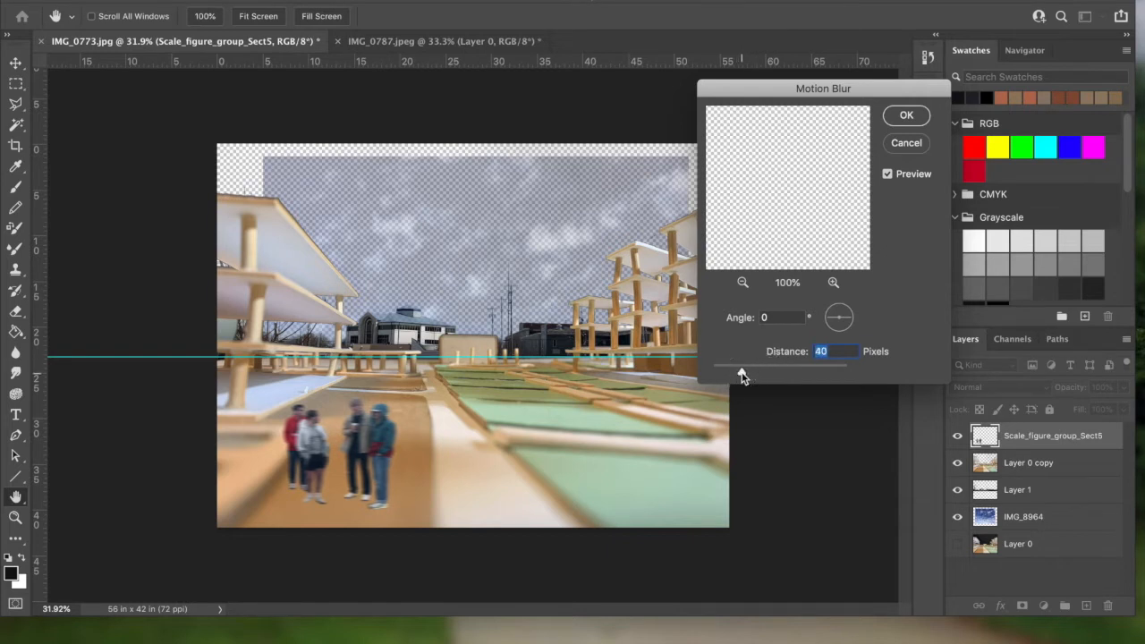
left_click(904, 115)
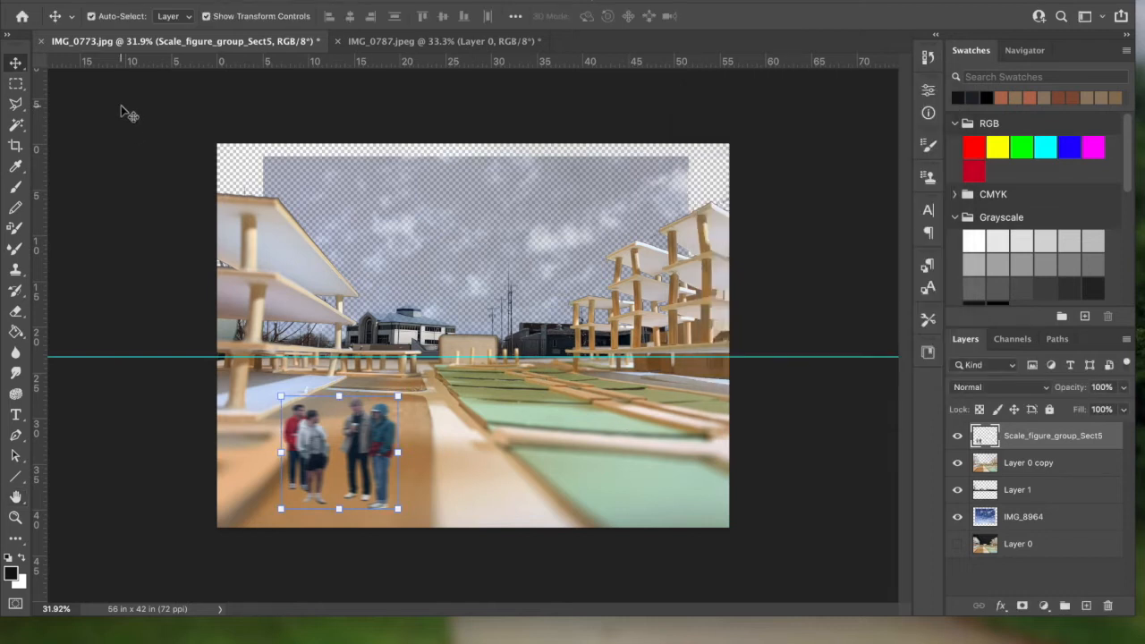
Enlarge the figure group to about 15 inches wide on the brown path, adjust its position, and commit the transform
left_click_drag(367, 437, 354, 426)
mouse_move(387, 494)
left_mouse_down()
mouse_move(411, 519)
mouse_move(389, 473)
left_mouse_up()
key("Return")
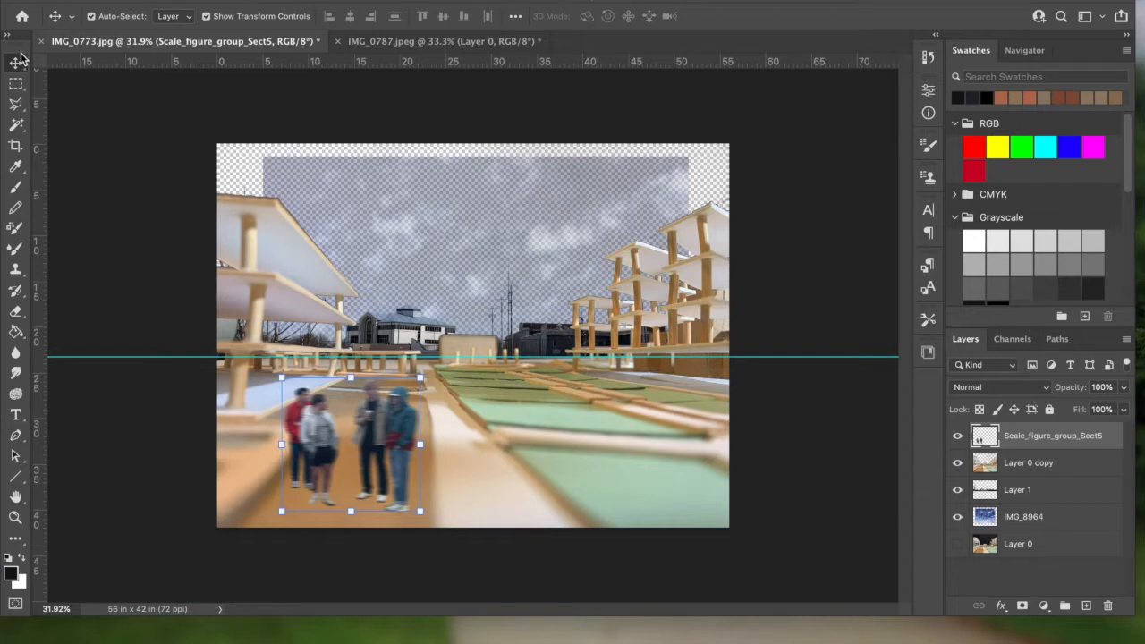
Switch to Illustrator, open the recent file Dashed_Line.ai, and select the thick white dashed line on the artboard
left_click(884, 633)
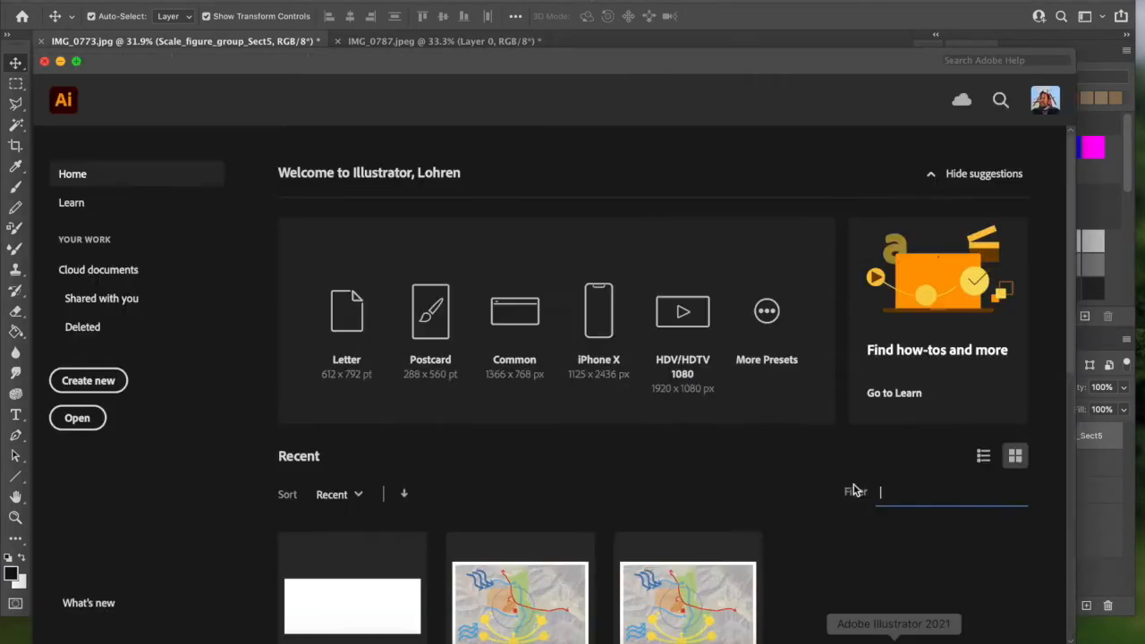
scroll(376, 597, "down", 2)
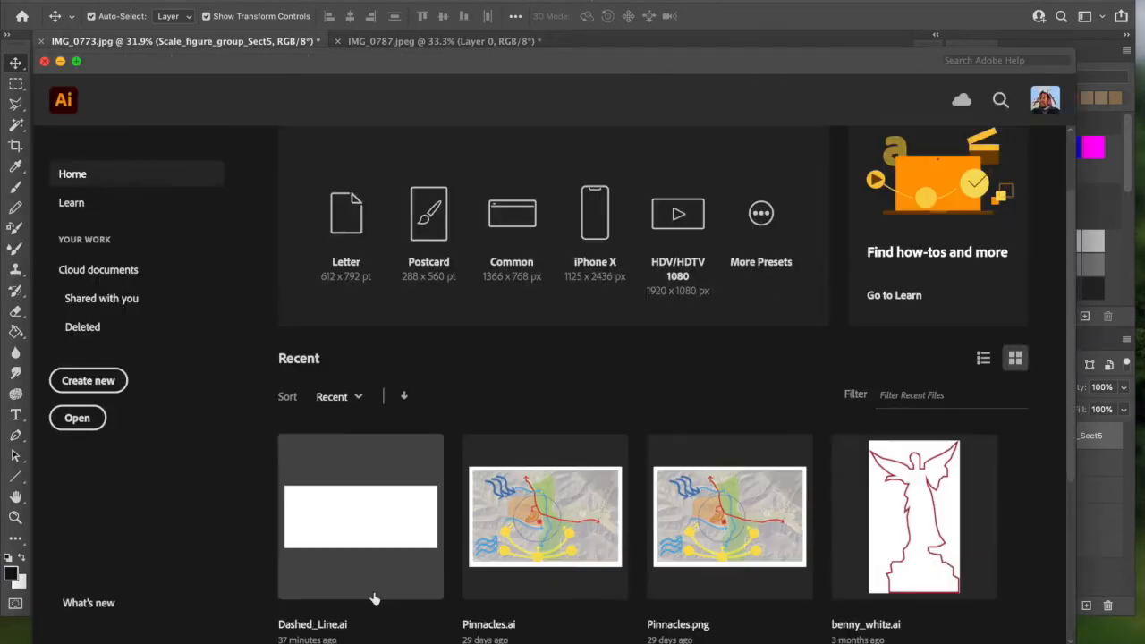
left_click(346, 515)
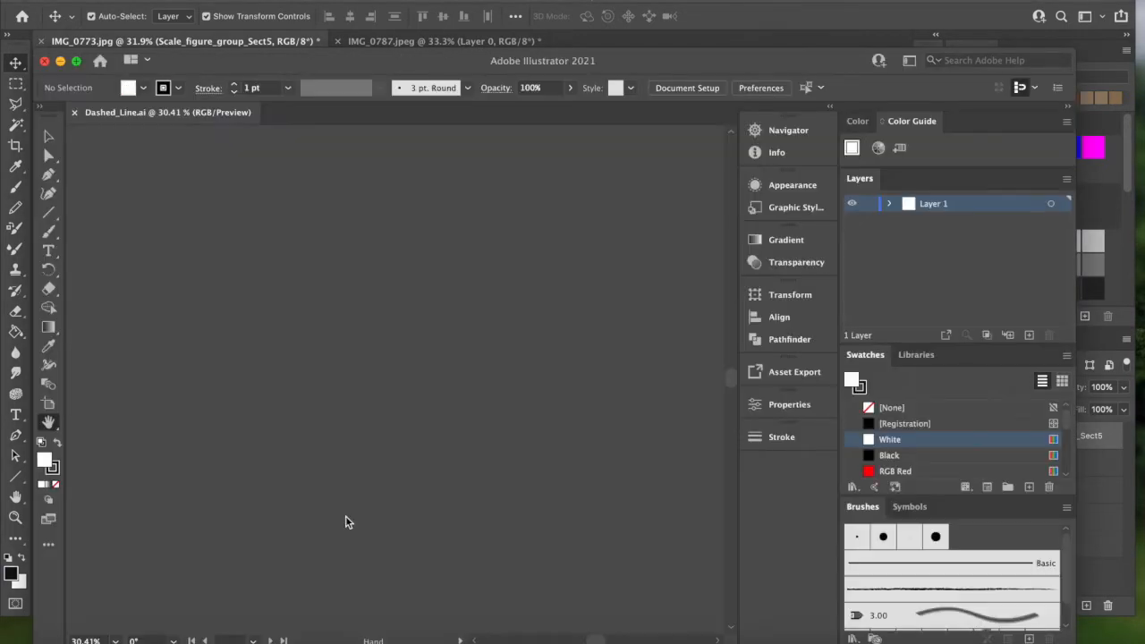
left_click(25, 82)
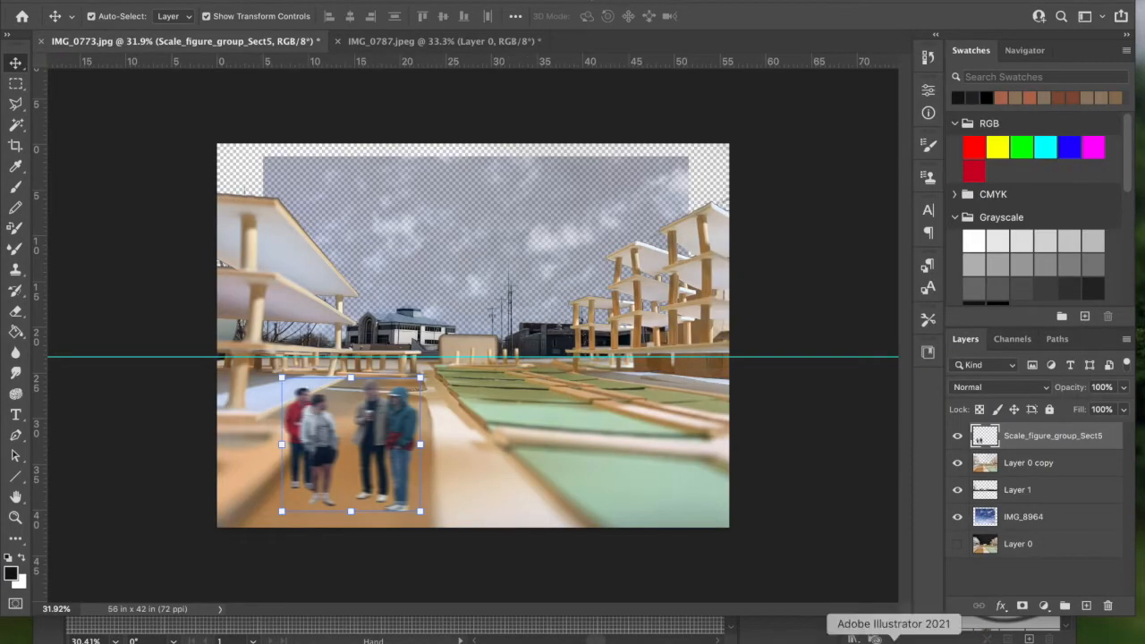
left_click(875, 638)
left_click(51, 140)
left_click(393, 358)
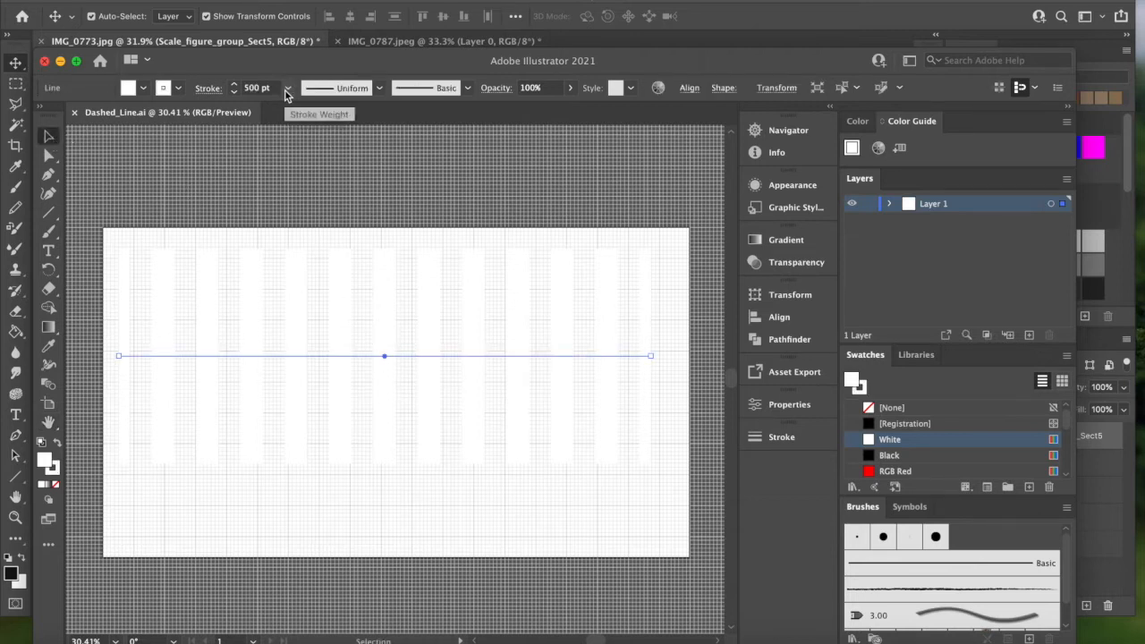
Try a dash length of 20 pt on the selected line's stroke
left_click(179, 90)
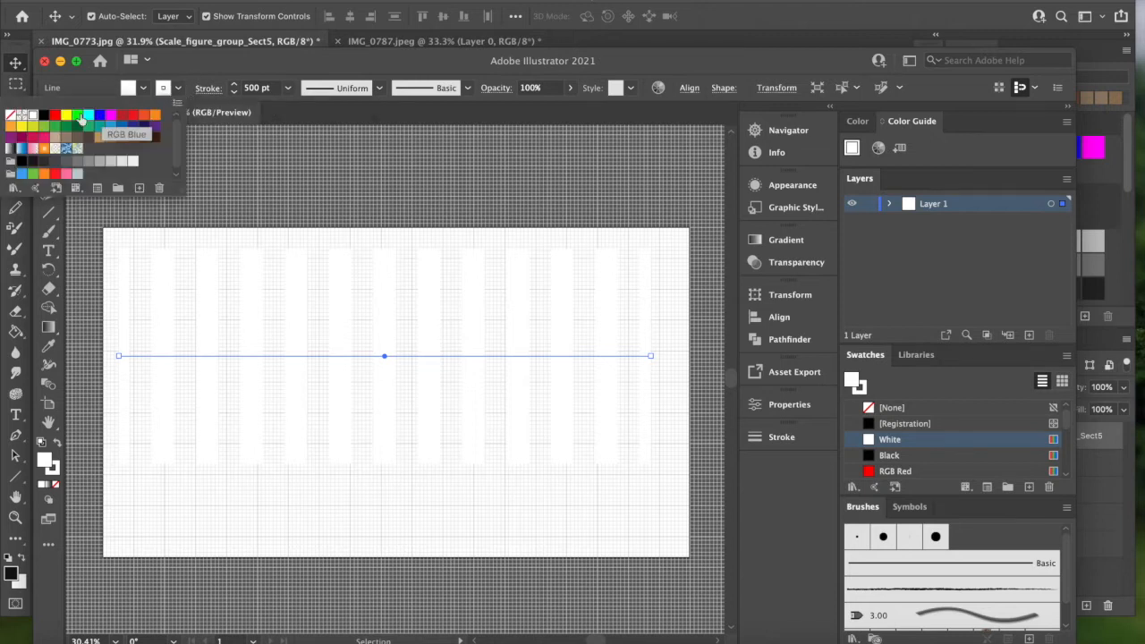
left_click(791, 445)
left_click(784, 438)
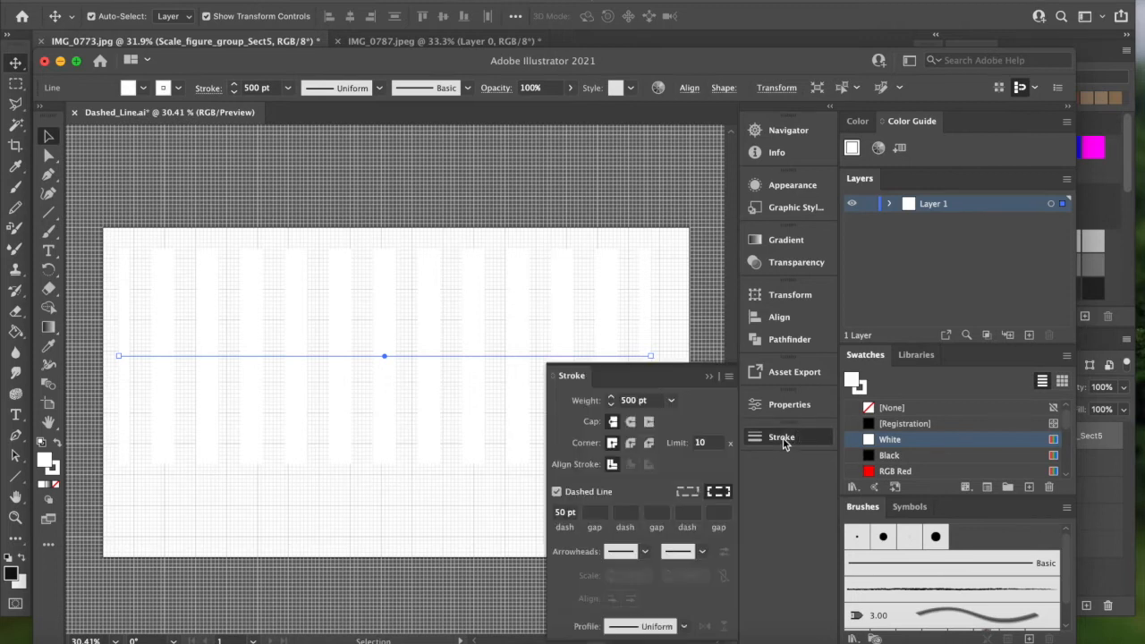
left_click(556, 493)
left_click(563, 514)
left_click(597, 512)
left_click(568, 513)
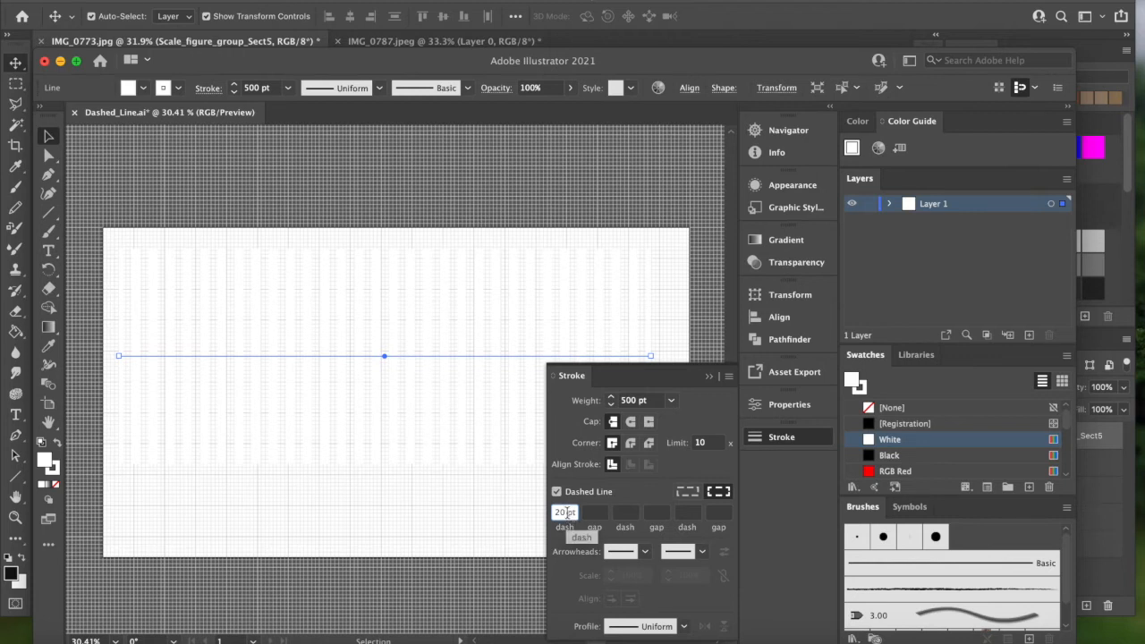
Set the line's dash length to 50 pt and deselect the line
left_click_drag(565, 512, 538, 517)
type("50")
left_click(502, 537)
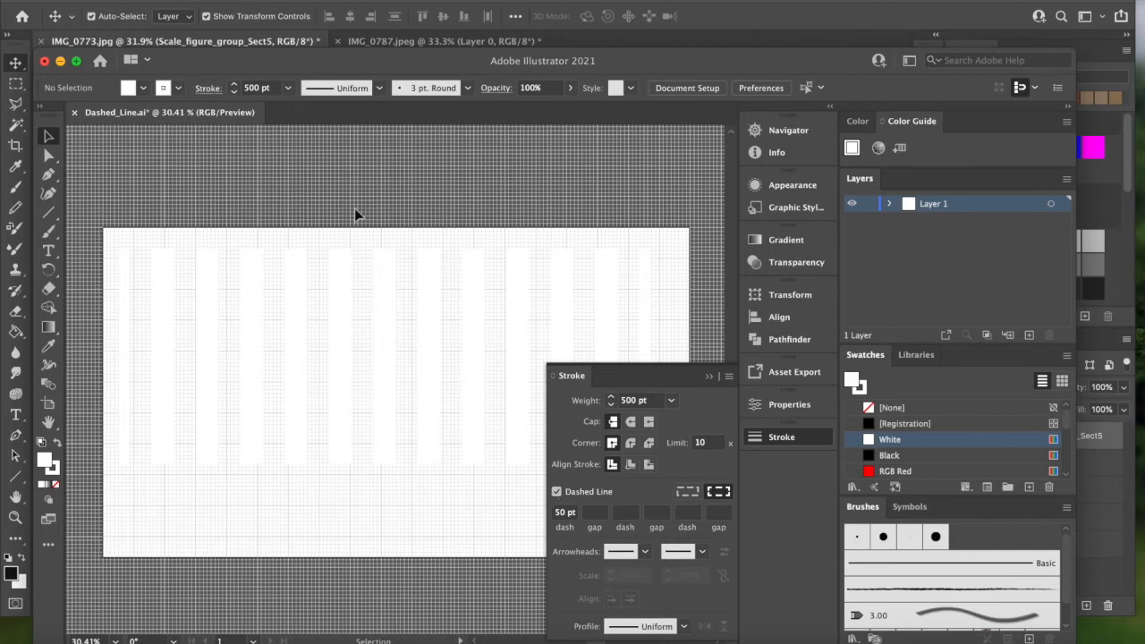
Export the dashed line to the Desktop as Dashed_Line_crosswalk.png with Medium (150 ppi) resolution and a transparent background
left_click(122, 2)
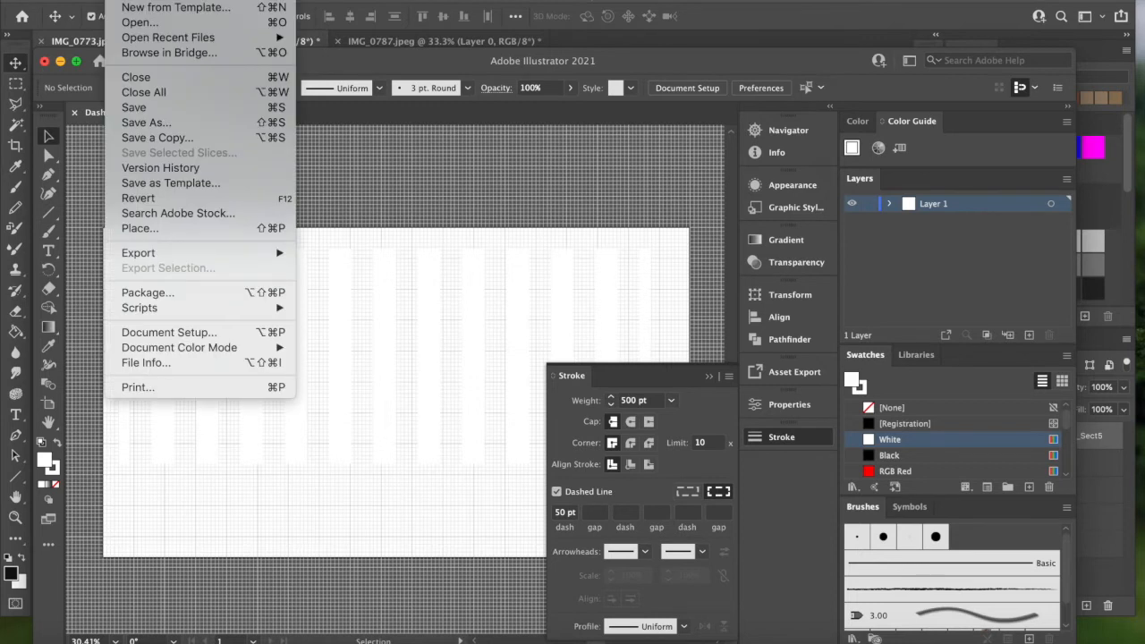
mouse_move(223, 258)
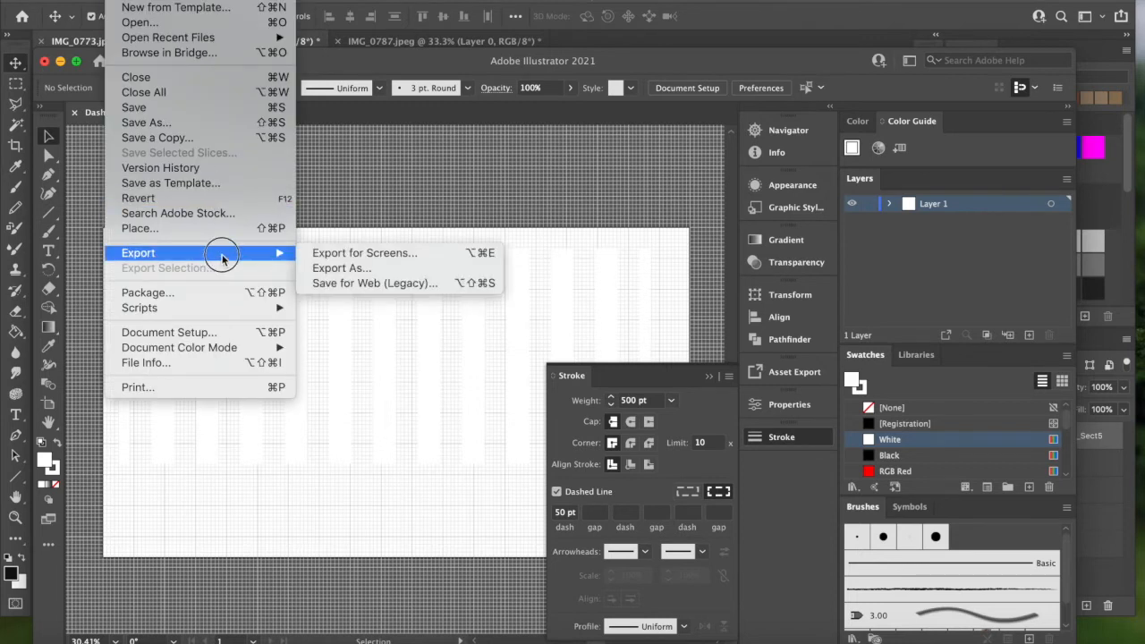
left_click(351, 268)
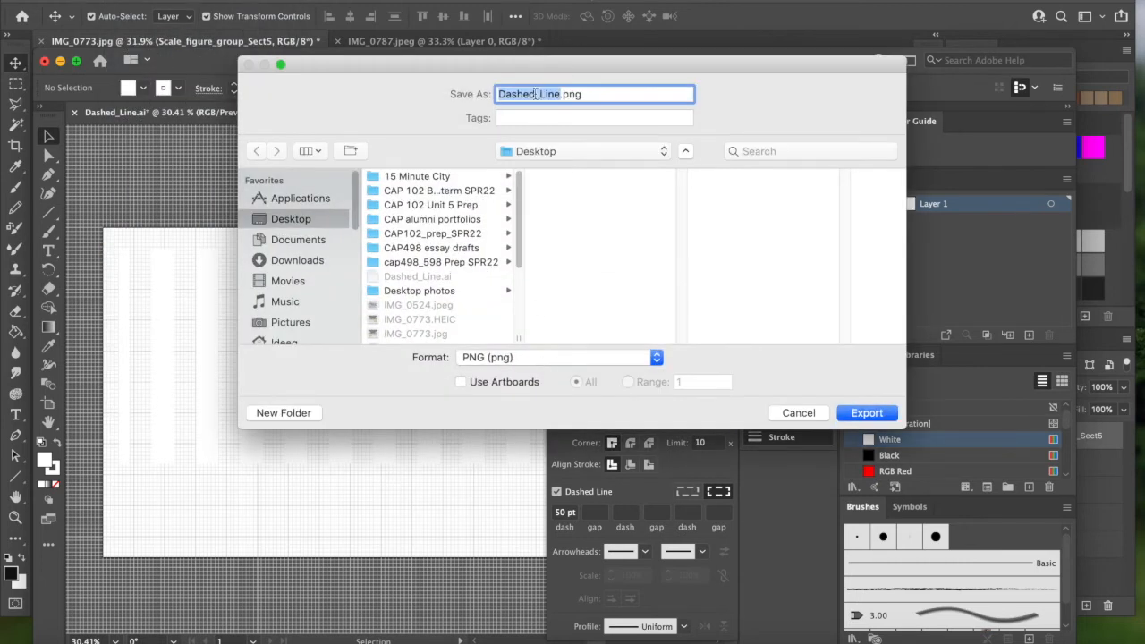
left_click(535, 94)
type("_crosswalk")
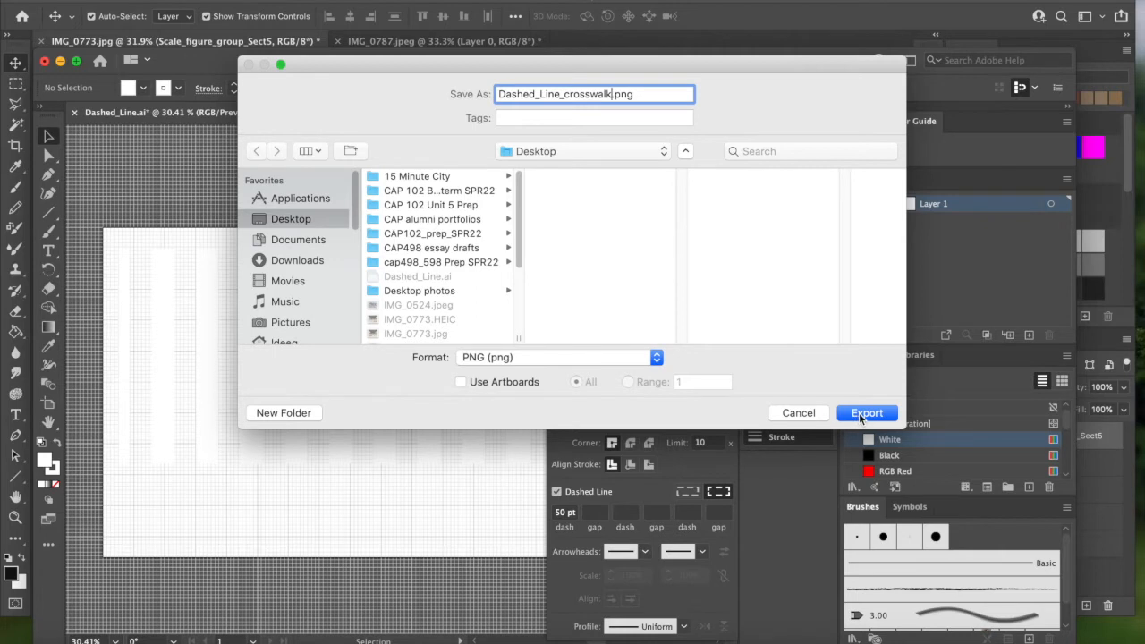
left_click(861, 415)
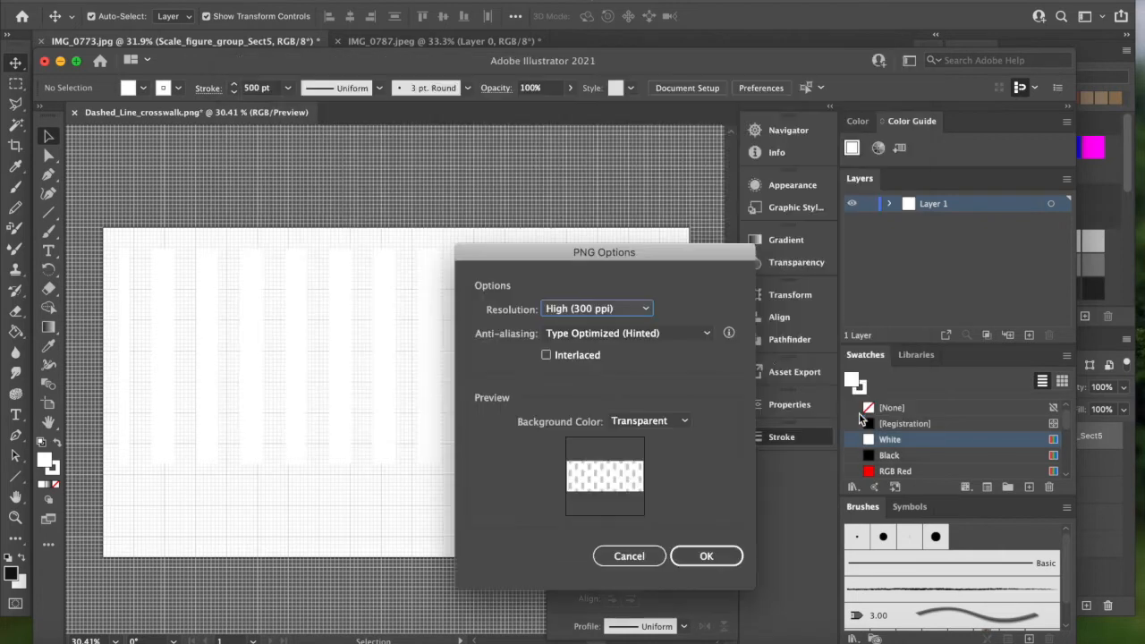
left_click(632, 309)
left_click(636, 399)
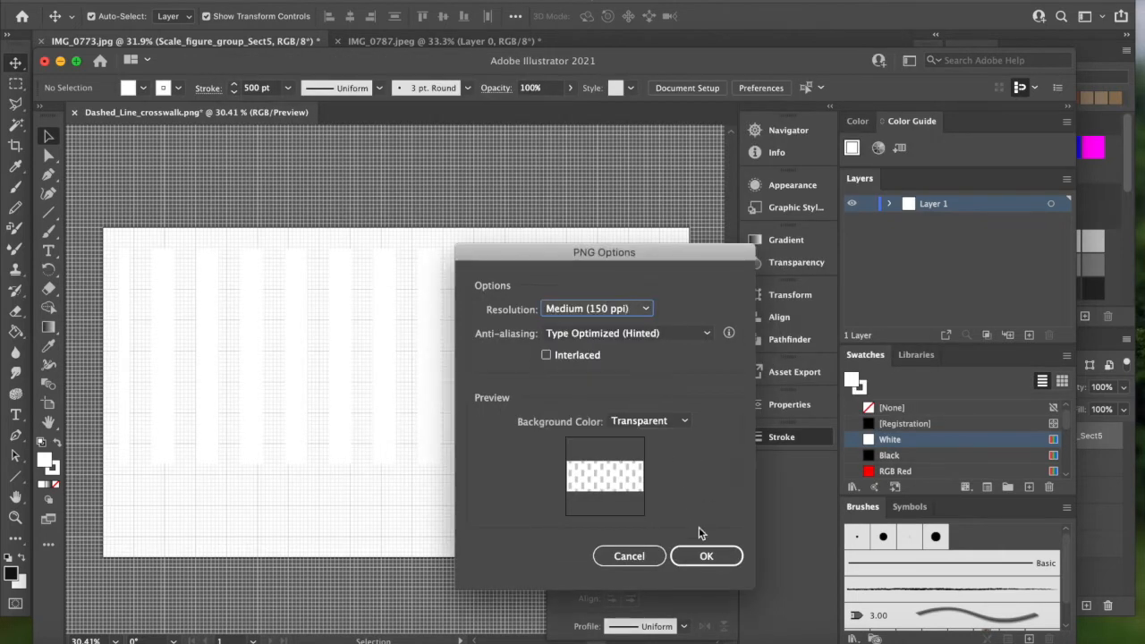
left_click(707, 556)
left_click(707, 554)
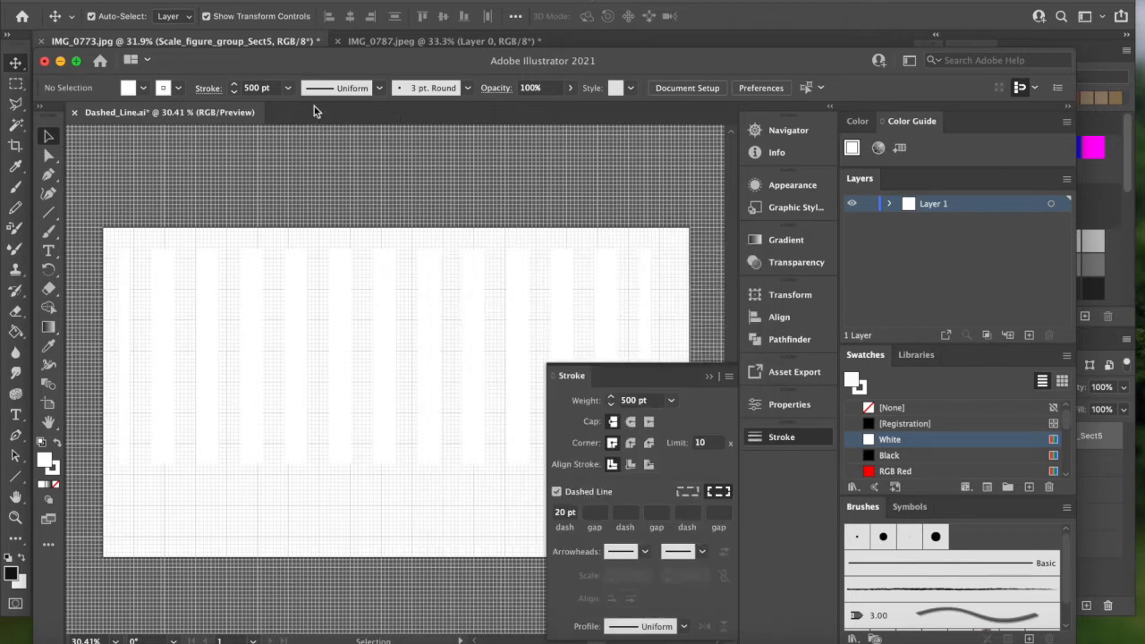
Switch back to Photoshop, place Dashed_Line_crosswalk.png as an embedded image, and move it down onto the model's foreground
left_click(59, 63)
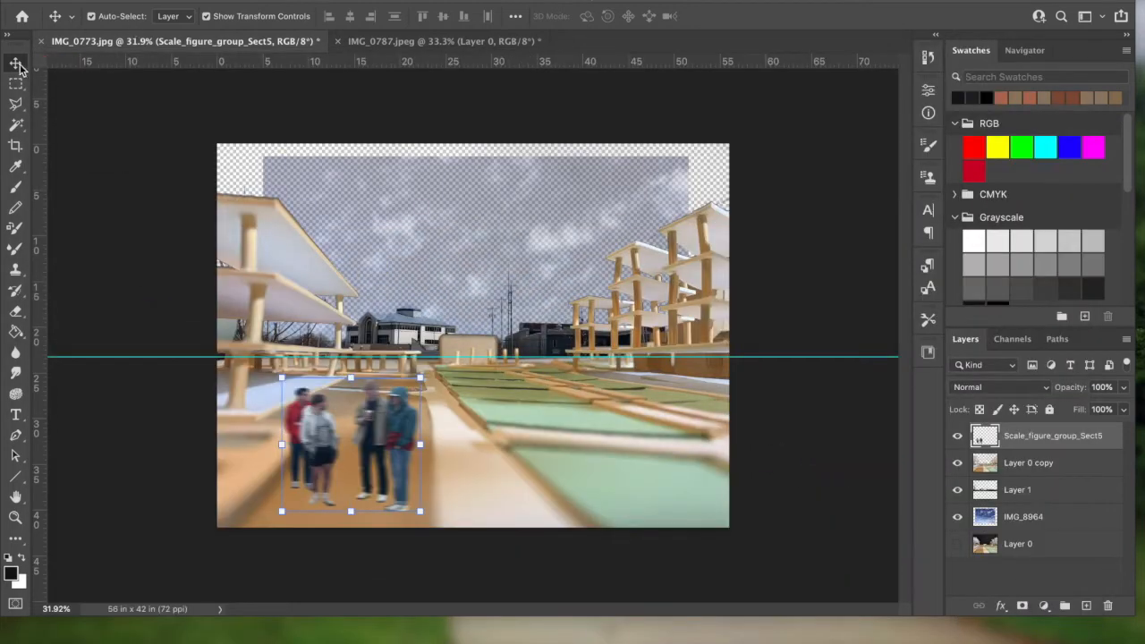
left_click(71, 152)
left_click(125, 2)
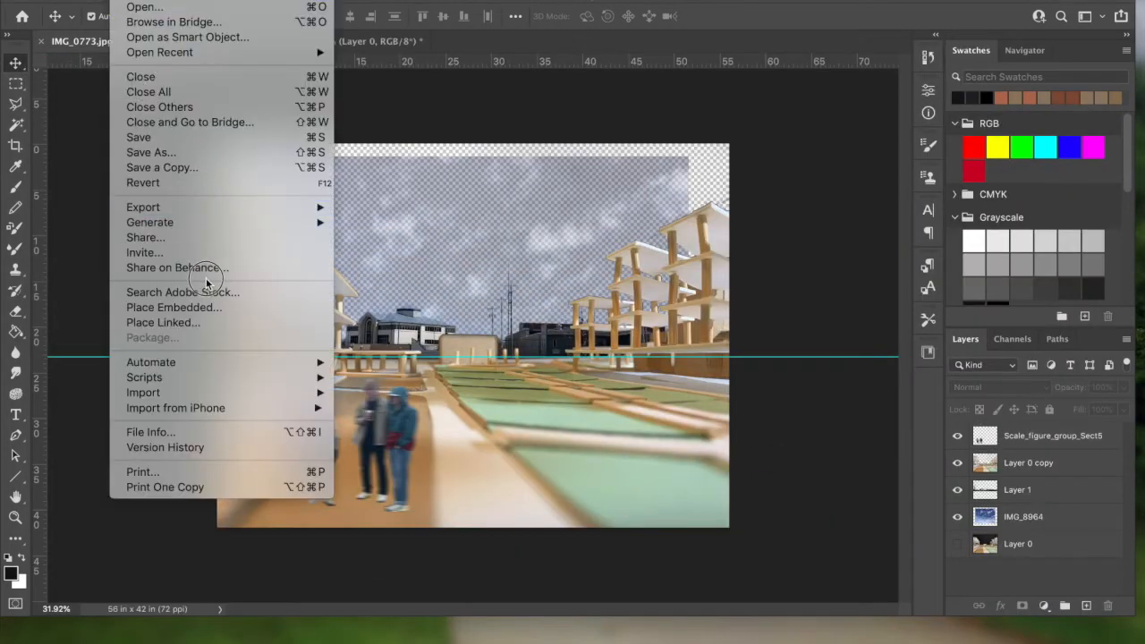
left_click(225, 307)
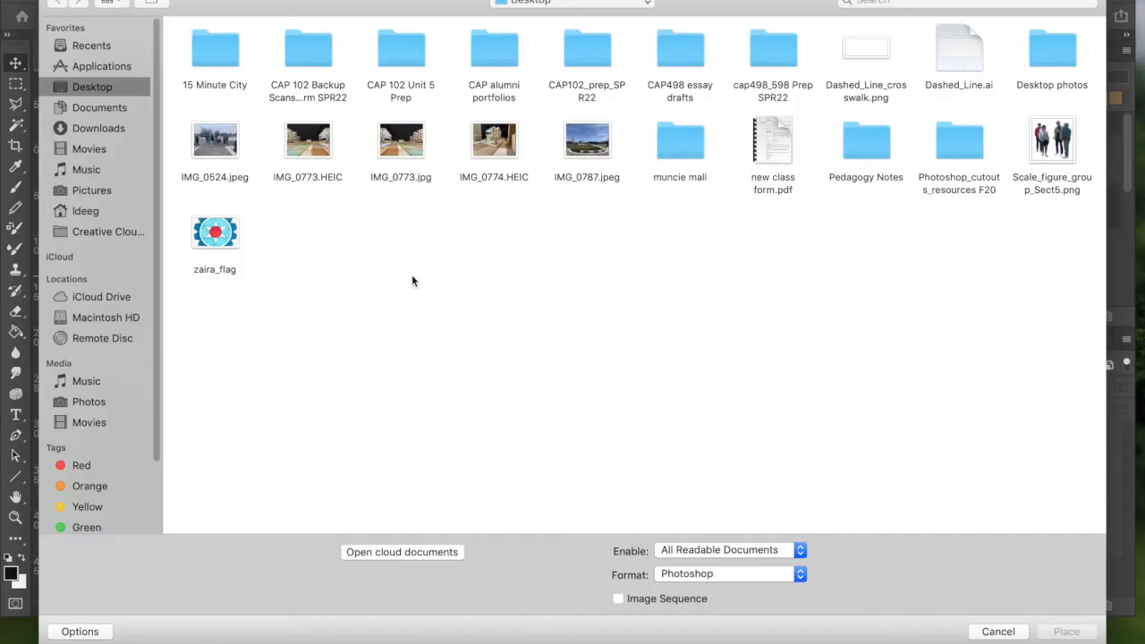
left_click(871, 47)
key("Return")
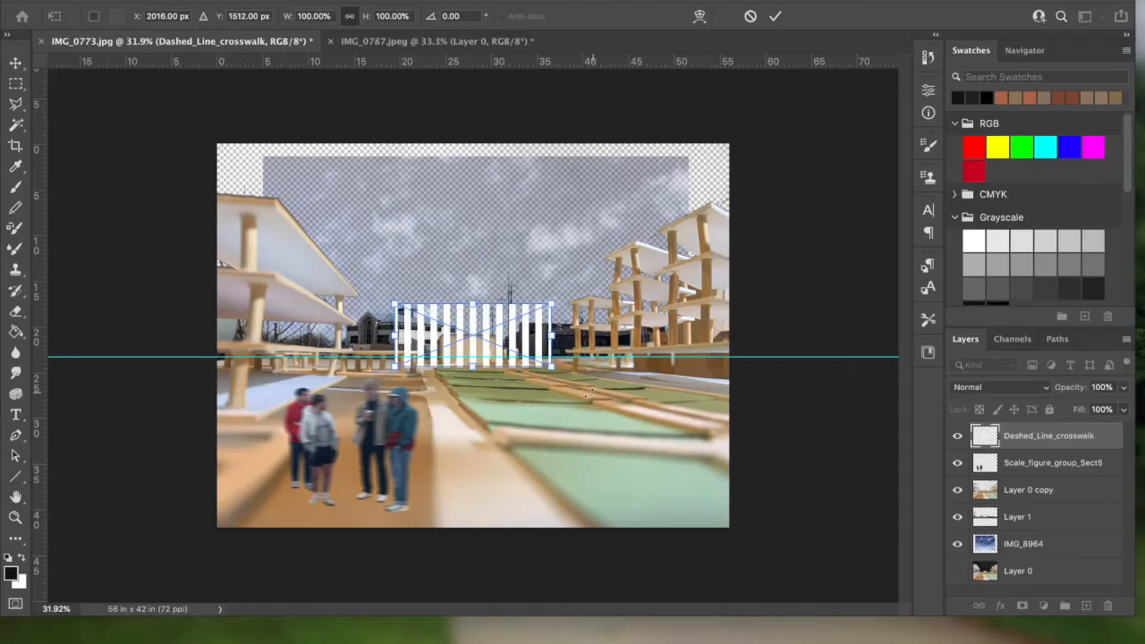
left_click_drag(458, 338, 527, 436)
Narrow the crosswalk's far edge with a Perspective transform, move it onto the brown path below the figures, and commit
left_click(192, 2)
mouse_move(158, 2)
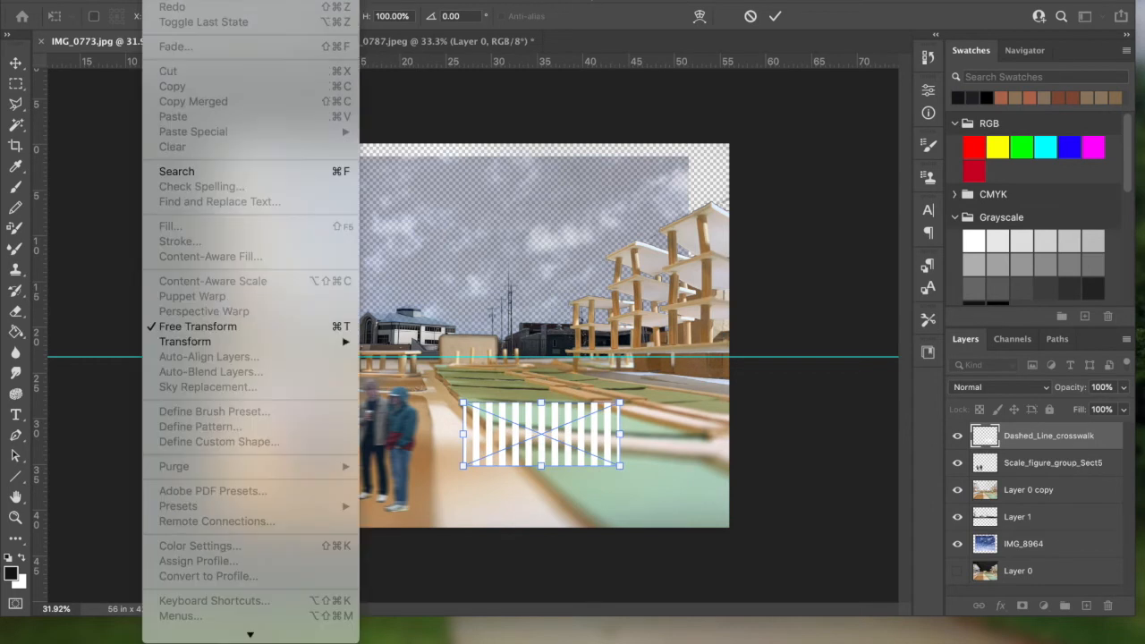
mouse_move(271, 344)
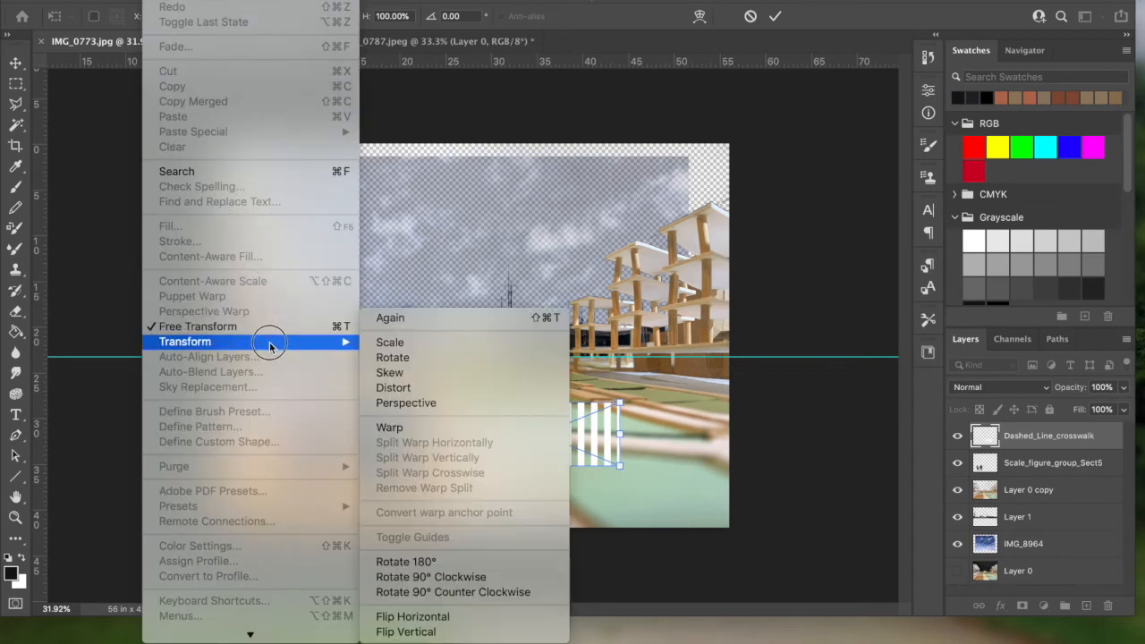
left_click(435, 403)
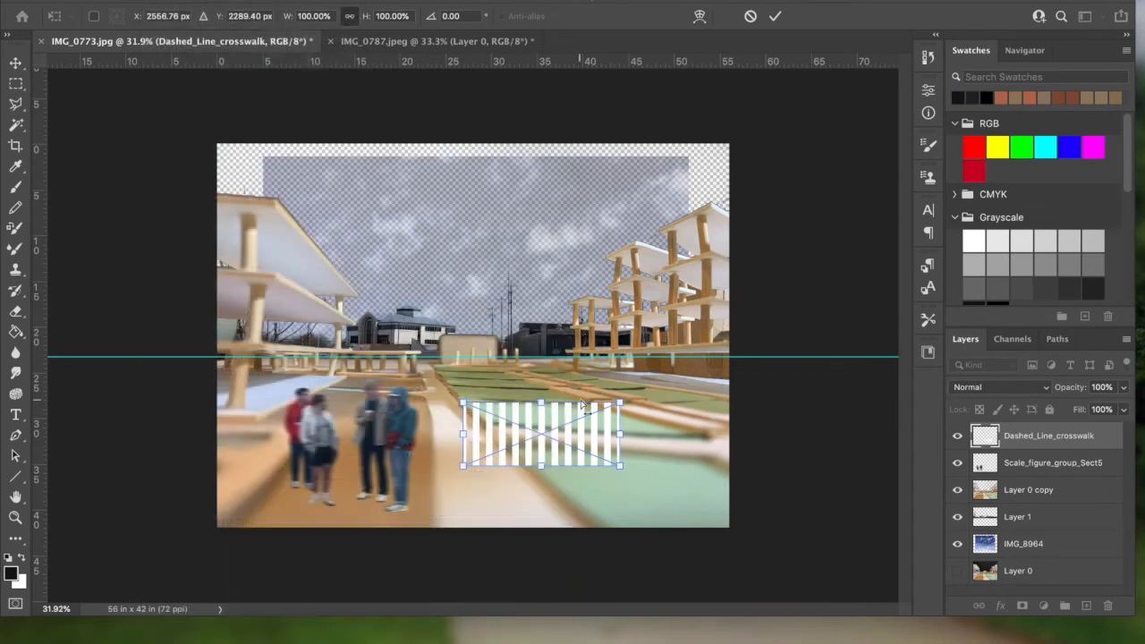
left_click_drag(622, 404, 584, 405)
left_click_drag(520, 428, 318, 436)
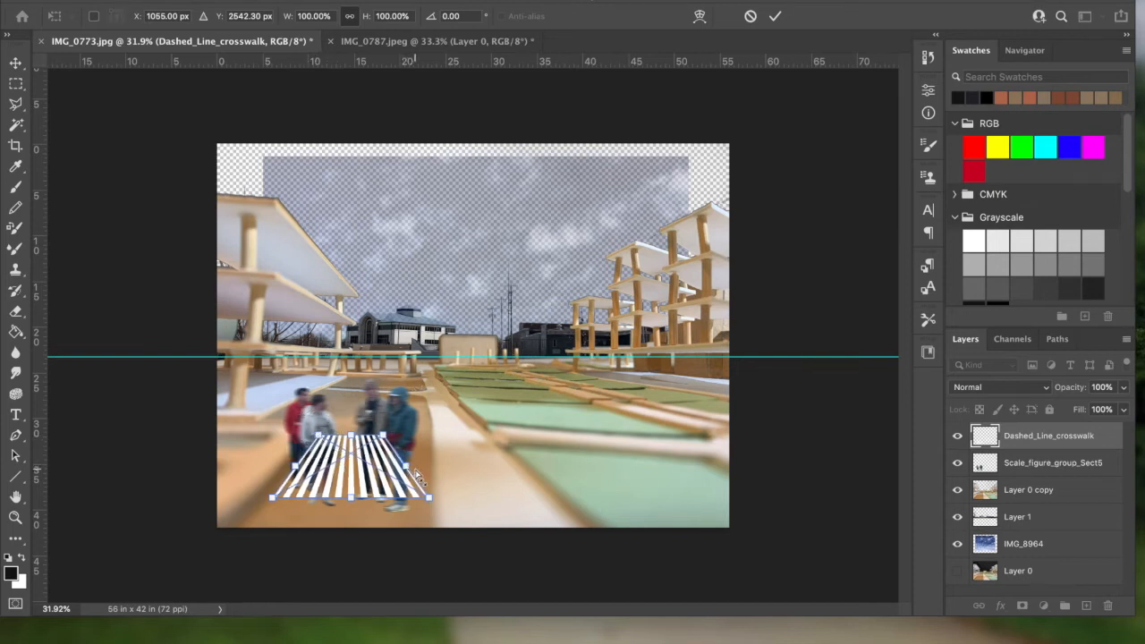
key("Return")
Scale the crosswalk to about 11 inches wide, position it on the pale path beside the figures, and commit the transform
left_click(195, 1)
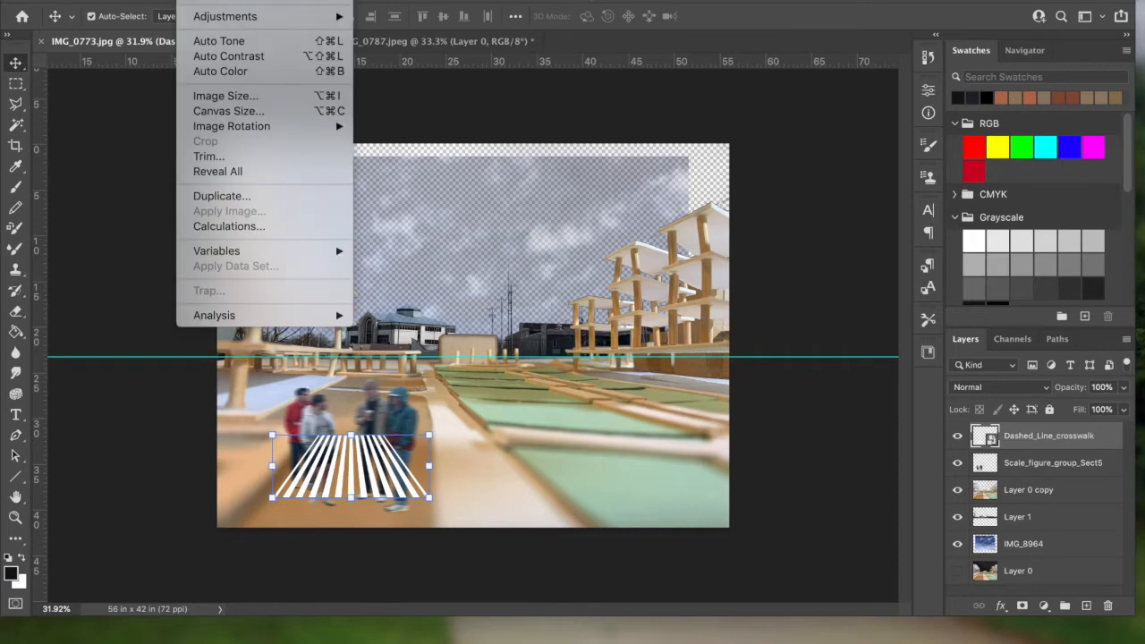
mouse_move(152, 4)
mouse_move(253, 343)
left_click(438, 350)
left_click_drag(407, 466, 430, 468)
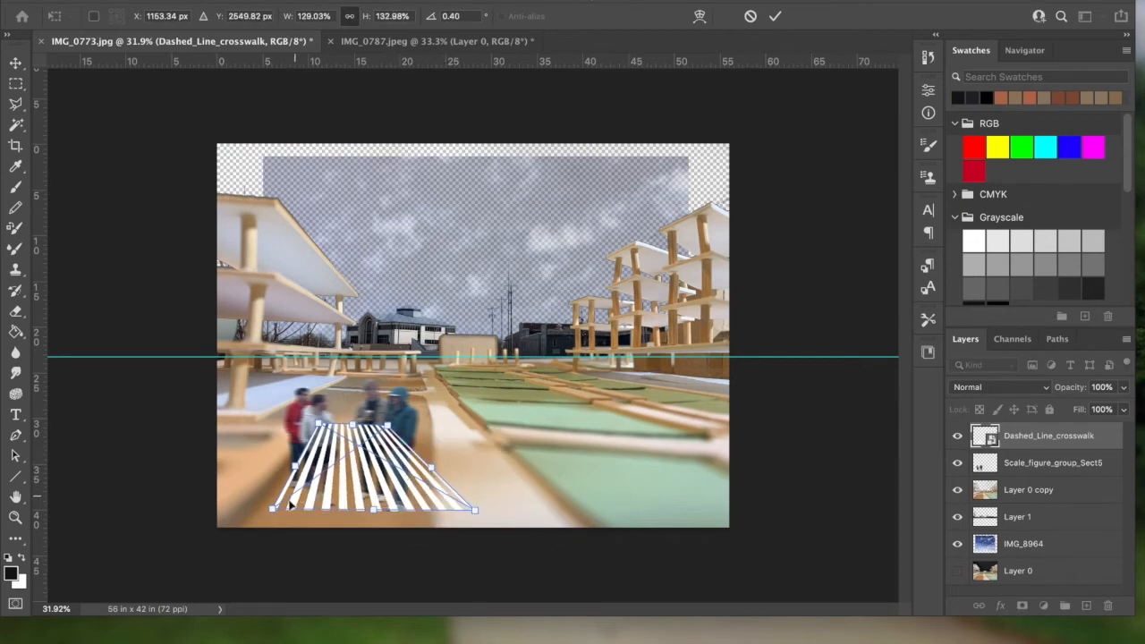
left_click_drag(271, 509, 258, 519)
left_click_drag(350, 426, 456, 458)
left_click_drag(366, 514, 455, 503)
left_click_drag(484, 436, 530, 434)
key("Return")
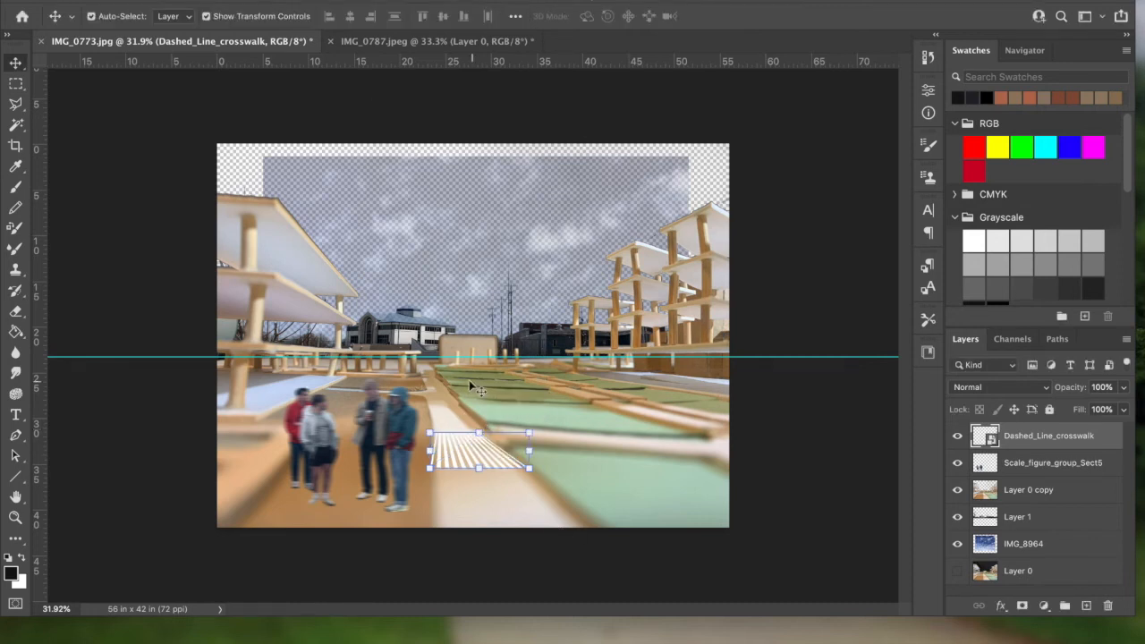
Refine the crosswalk with another Perspective transform, adjusting its far edge and near corner to the pale path, and commit
left_click(197, 2)
mouse_move(160, 2)
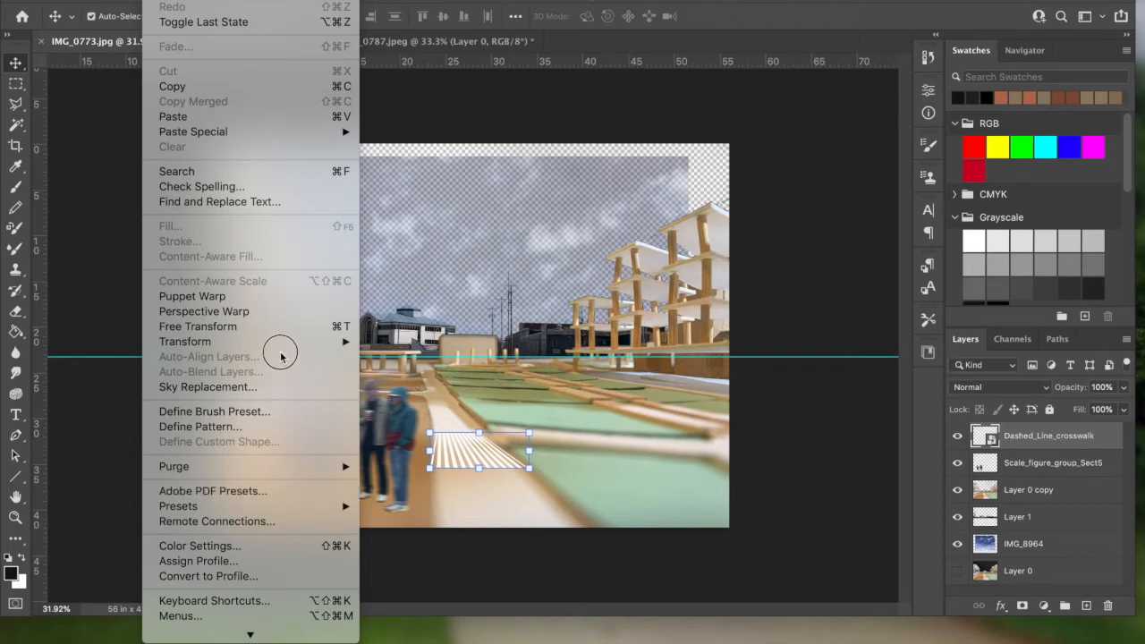
mouse_move(282, 349)
left_click(453, 403)
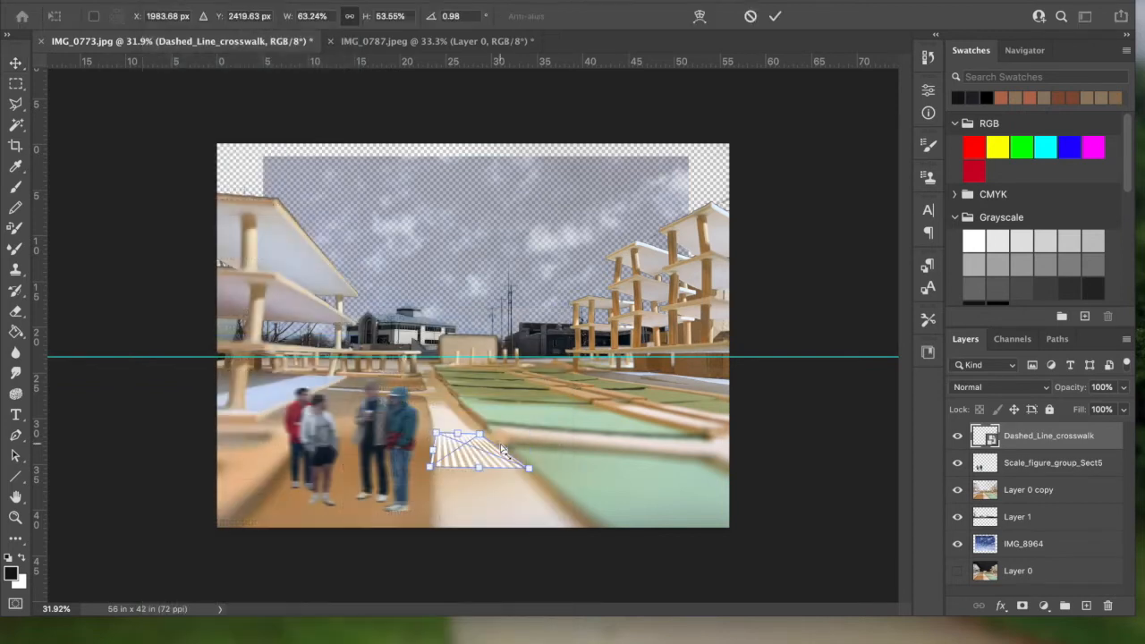
mouse_move(479, 436)
left_mouse_down()
mouse_move(488, 463)
mouse_move(482, 422)
left_mouse_up()
left_click_drag(433, 468, 433, 472)
key("Return")
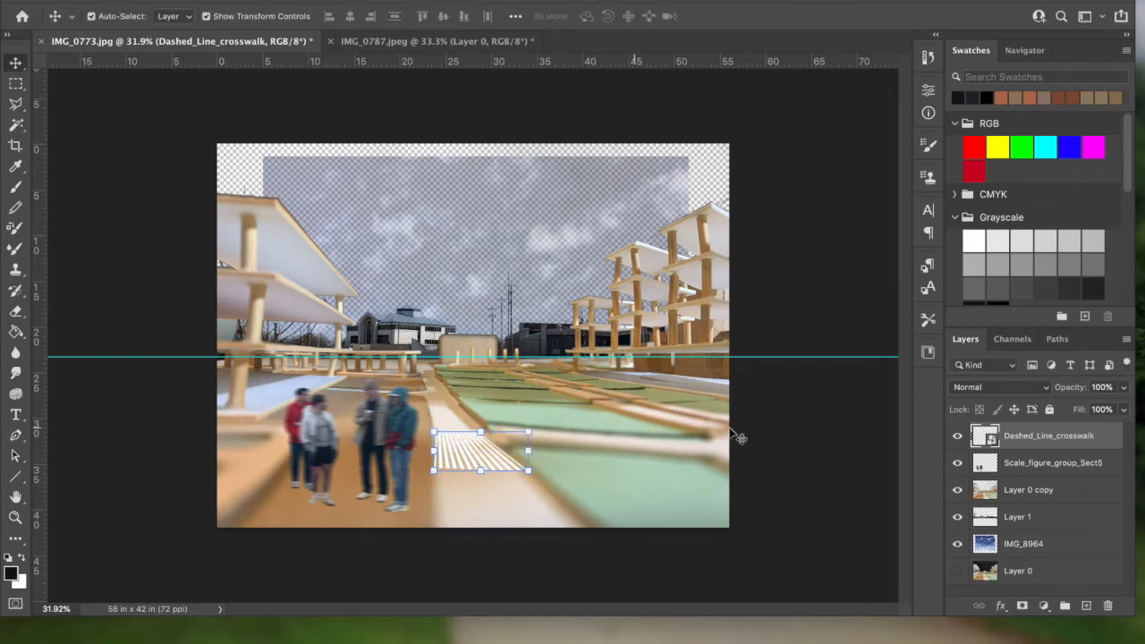
left_click(641, 390)
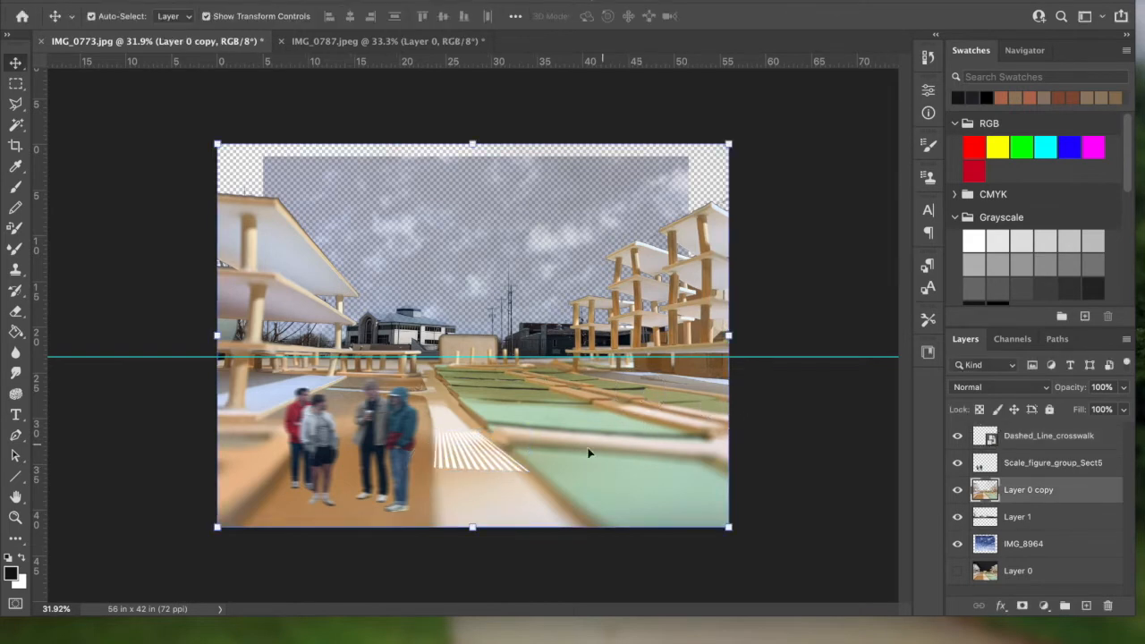
left_click_drag(470, 456, 469, 463)
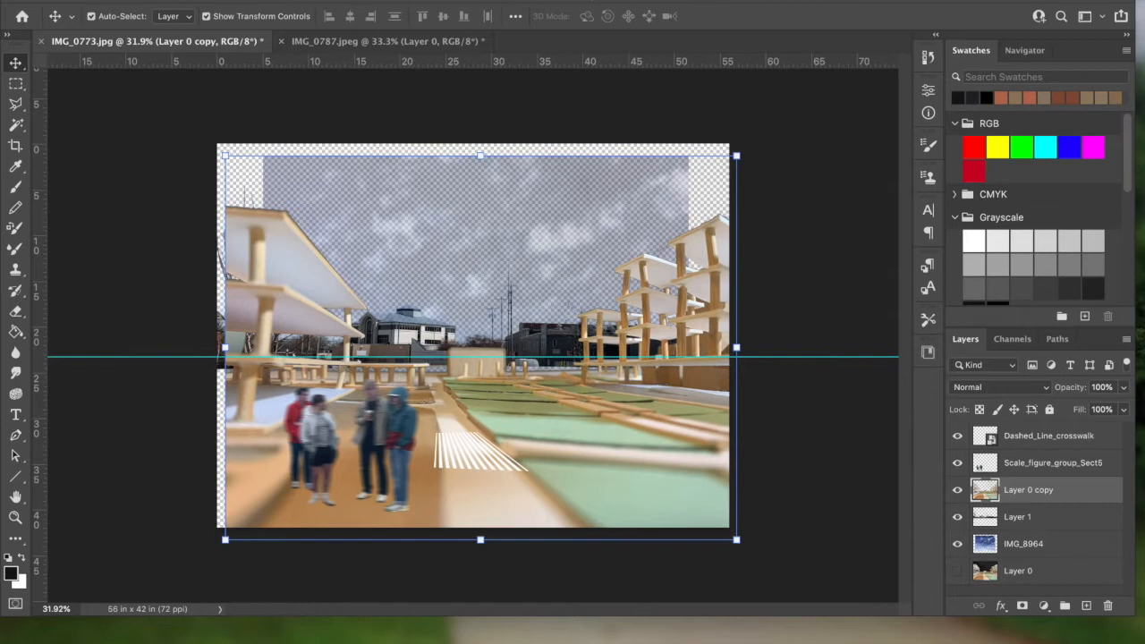
left_click(170, 1)
left_click(177, 3)
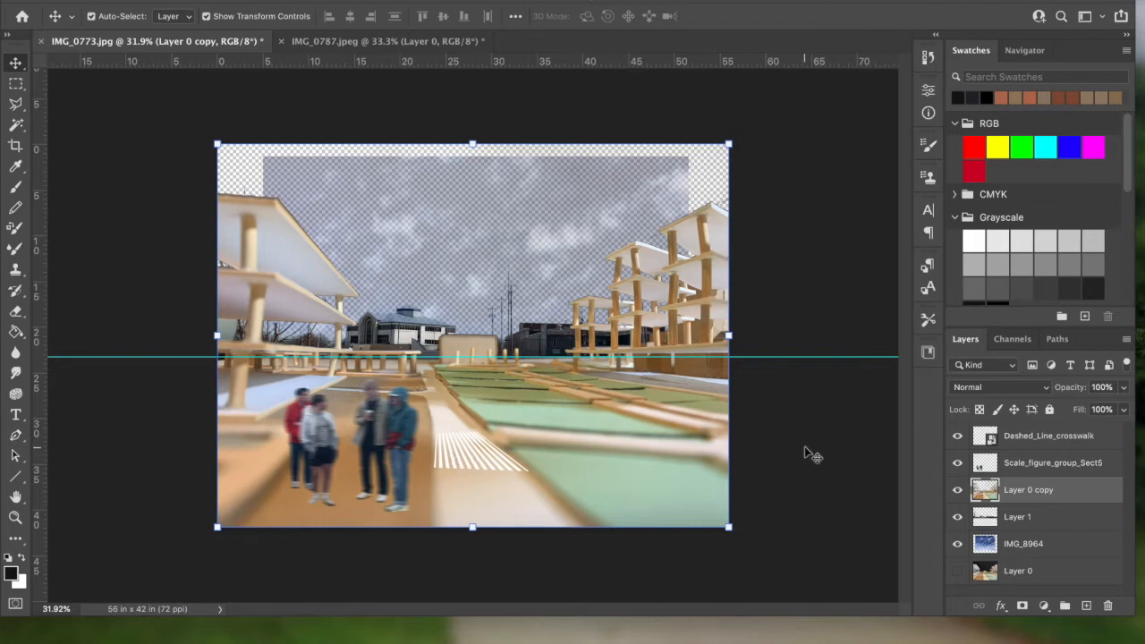
Rasterize the Dashed_Line_crosswalk layer
left_click(1050, 465)
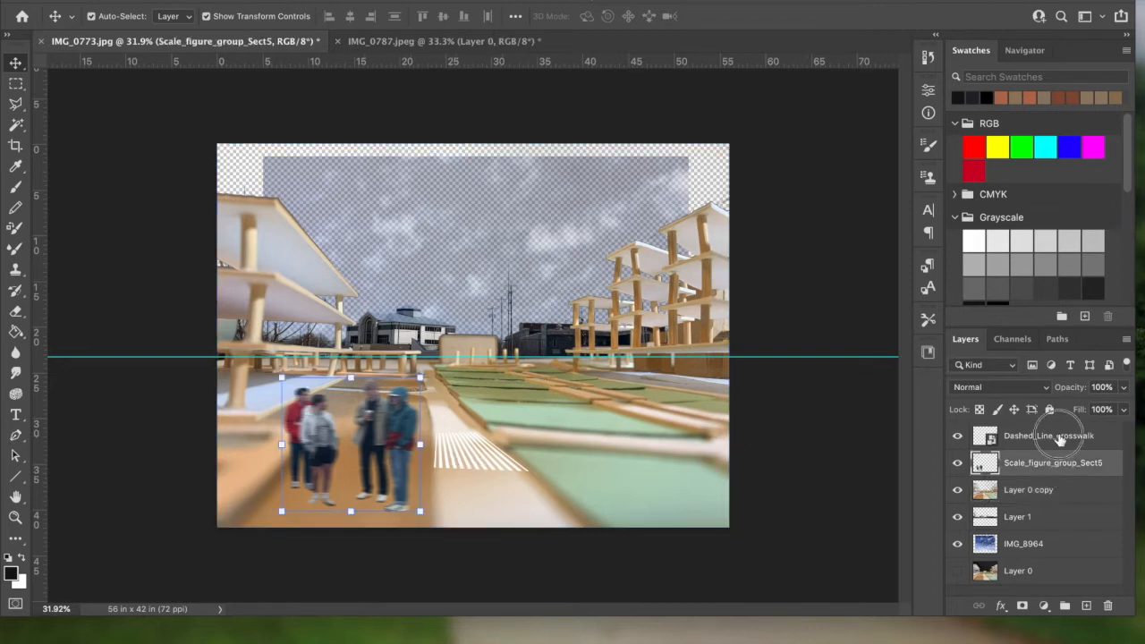
left_click(1050, 439)
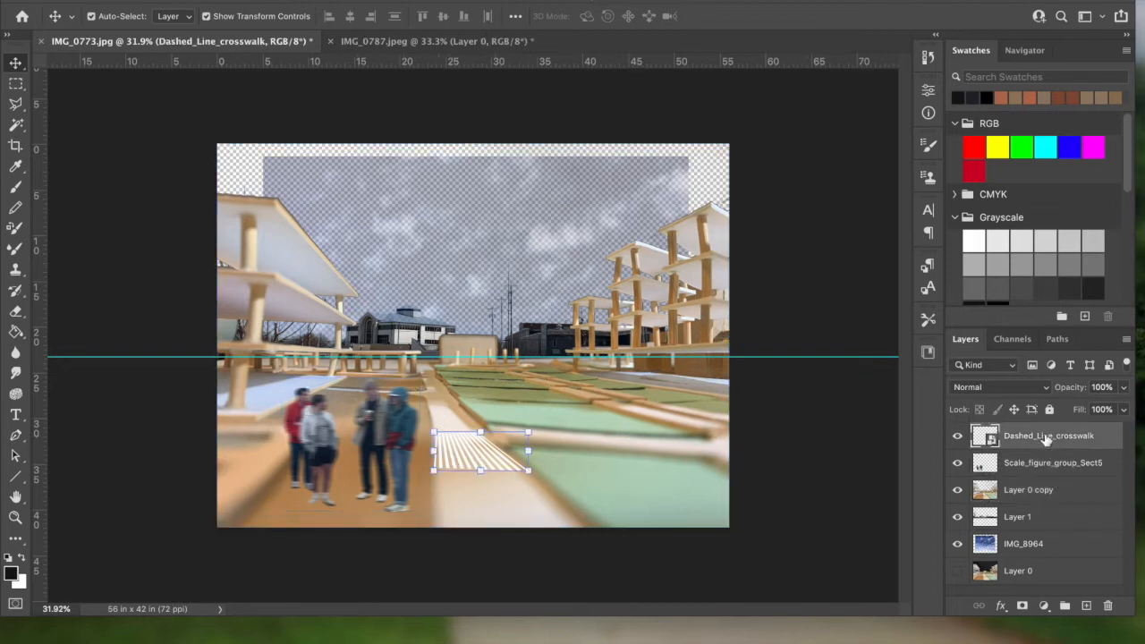
left_click(1126, 343)
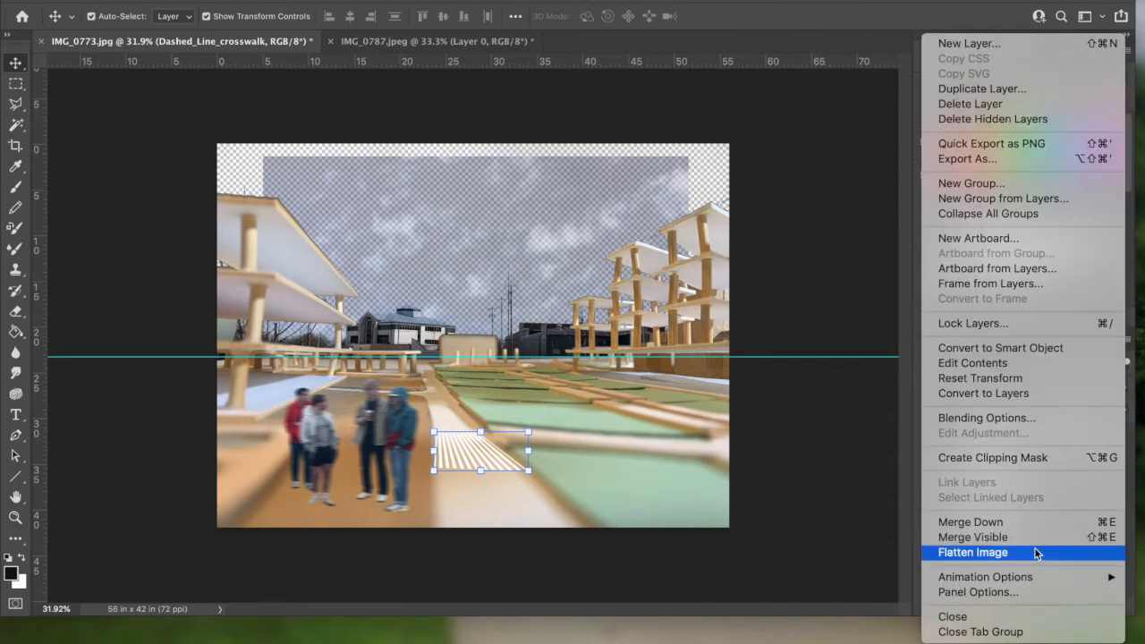
left_click(859, 496)
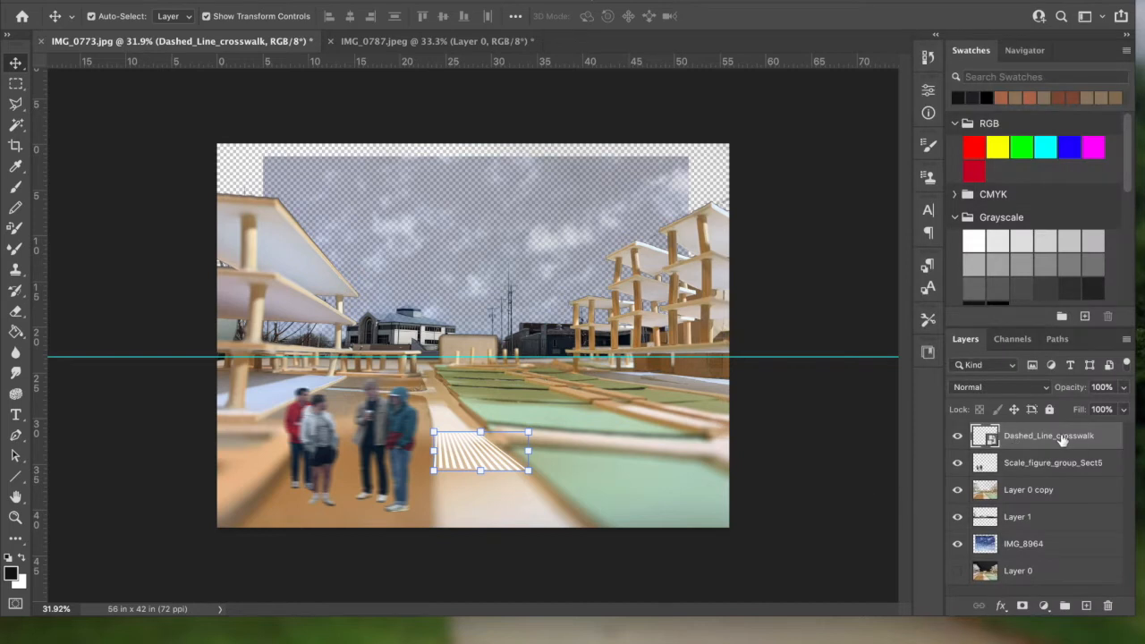
right_click(1062, 436)
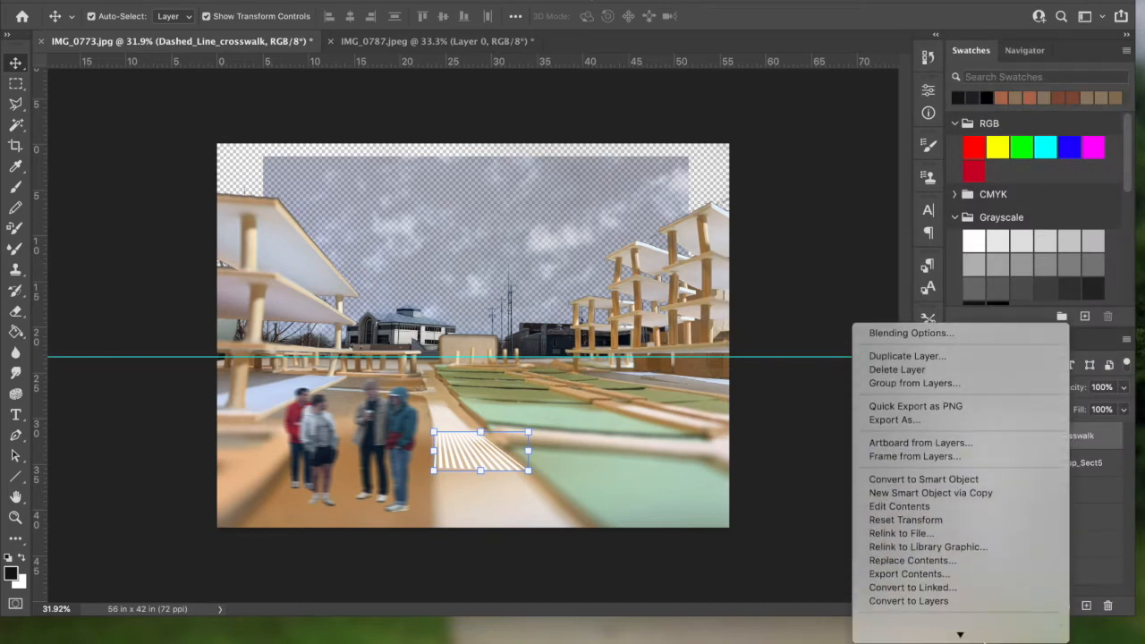
left_click(992, 531)
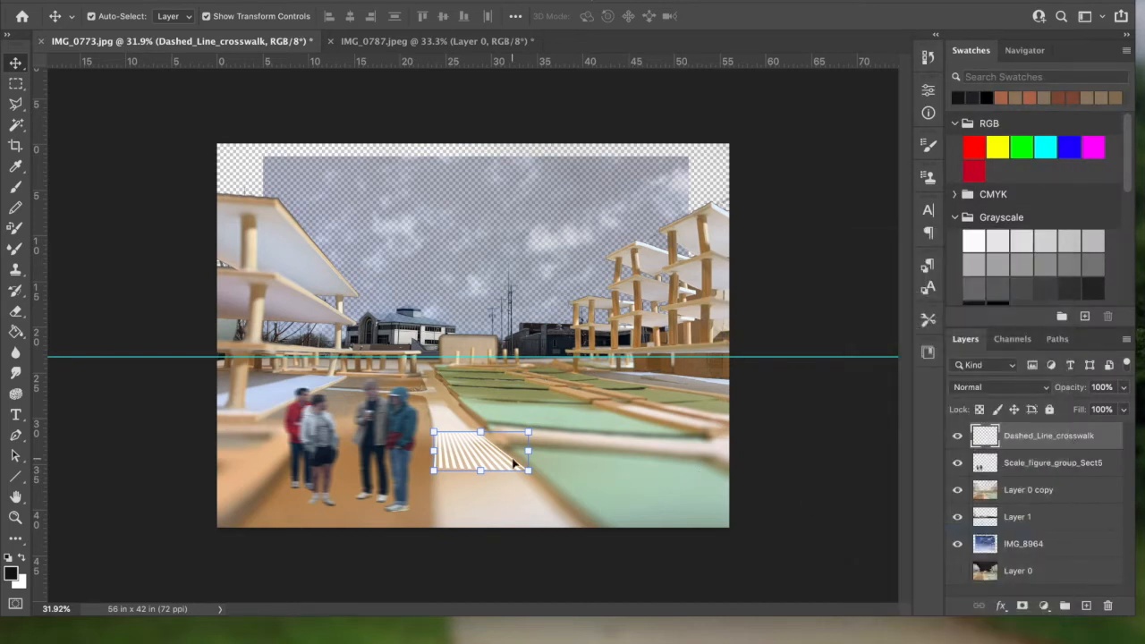
Shift the crosswalk slightly down the pale path toward the foreground and commit the transform
left_click(481, 472)
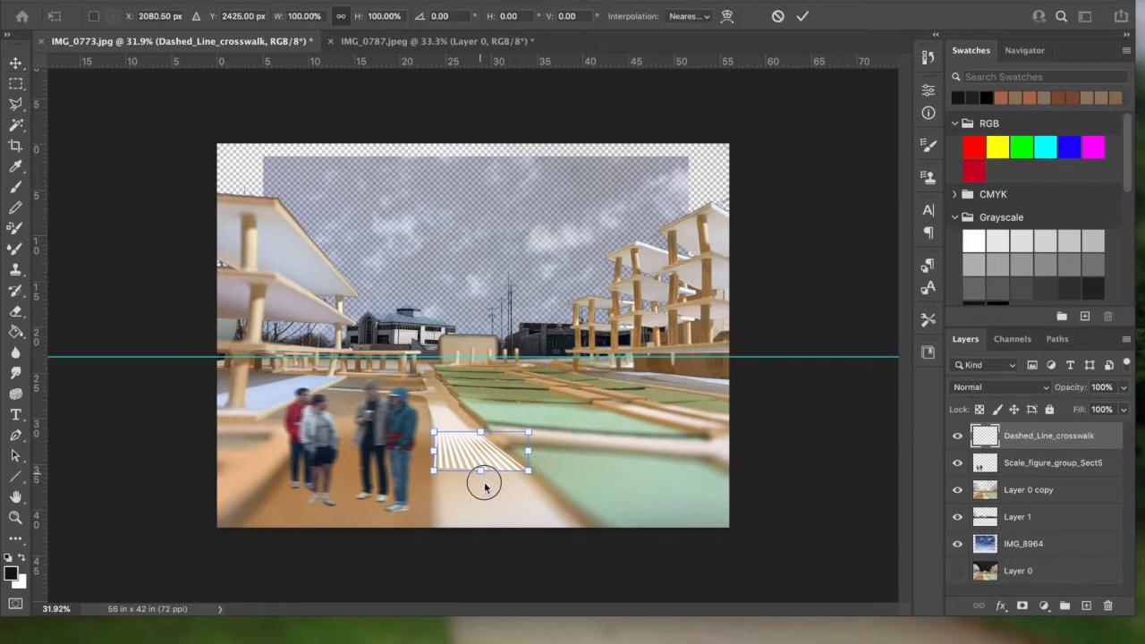
left_click_drag(481, 472, 481, 476)
left_click_drag(492, 433, 480, 436)
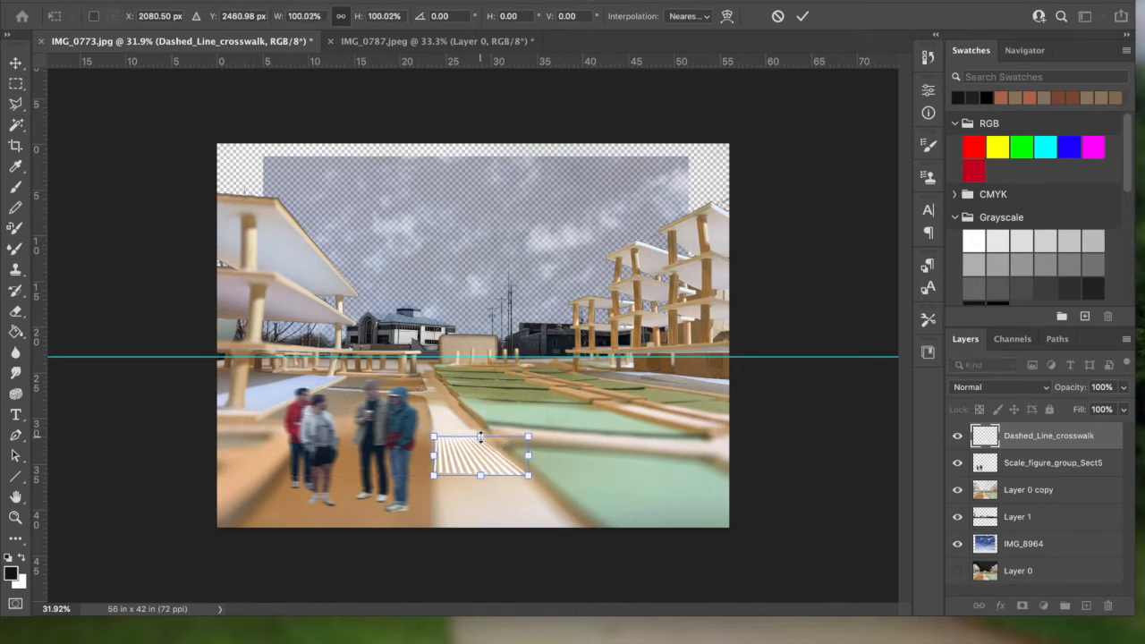
key("Return")
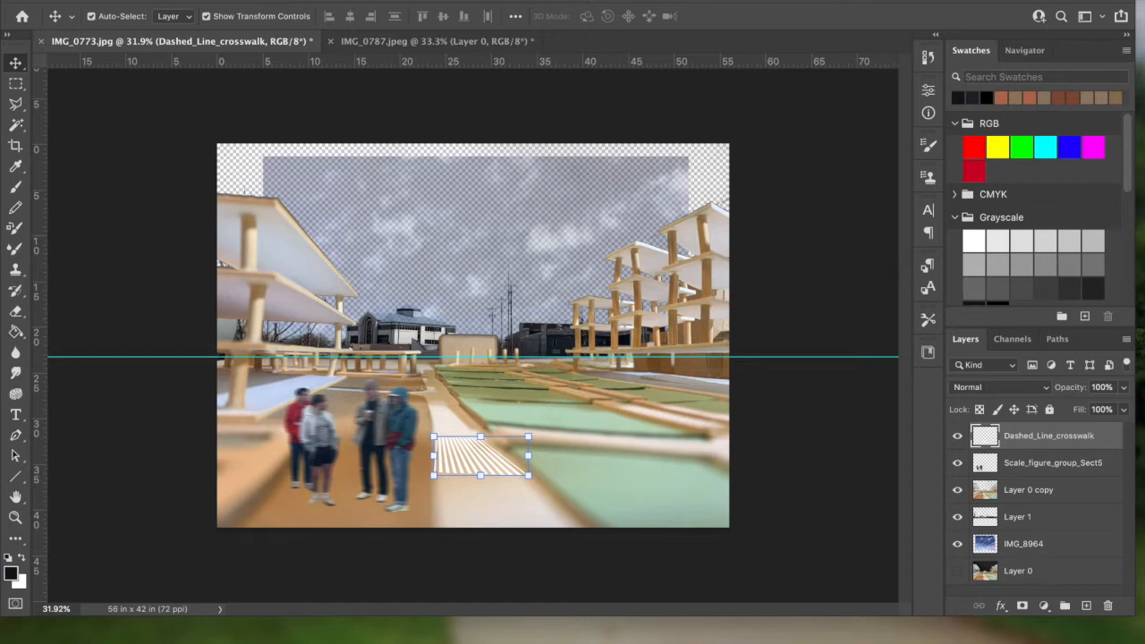
Lower the crosswalk layer's opacity to 71% and deselect the layer
left_click(1124, 387)
left_click_drag(1122, 407, 1105, 409)
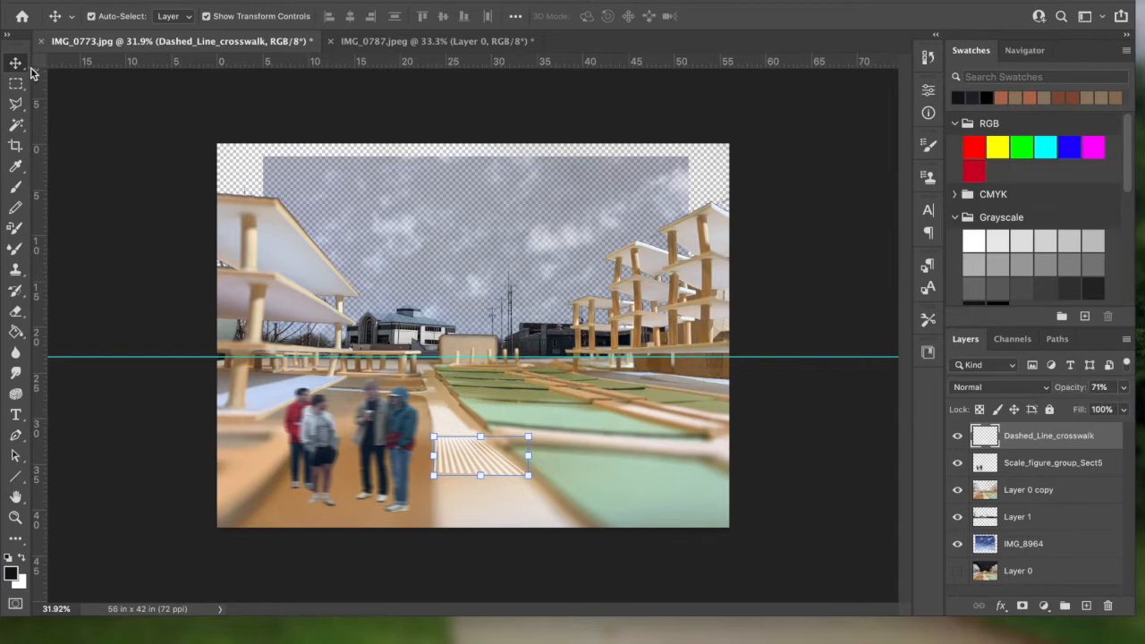
left_click(98, 195)
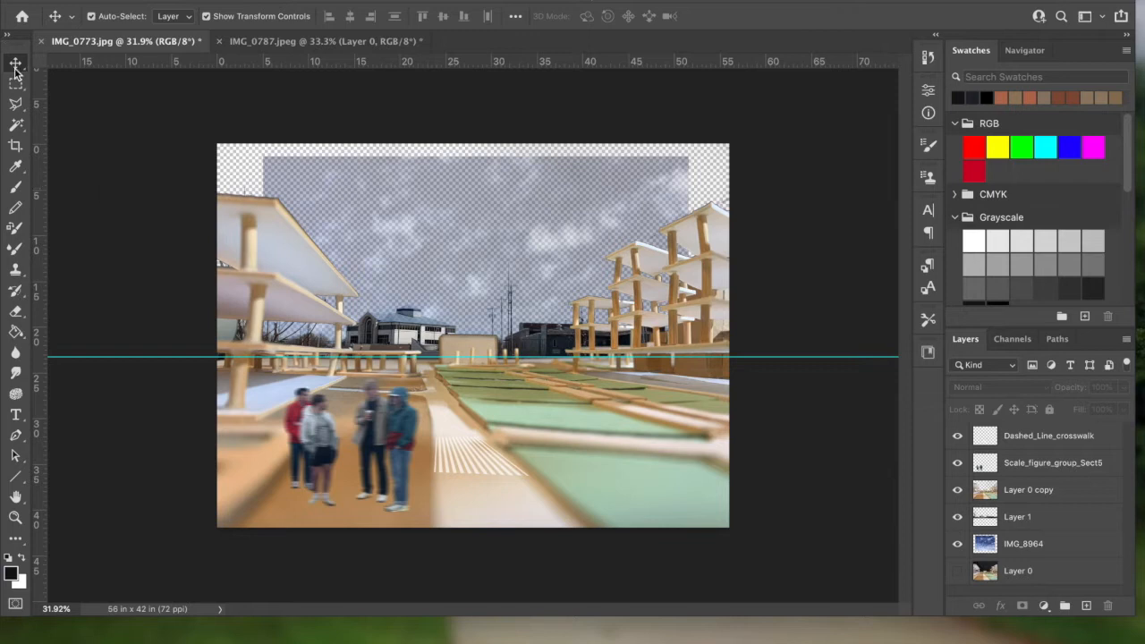
right_click(472, 460)
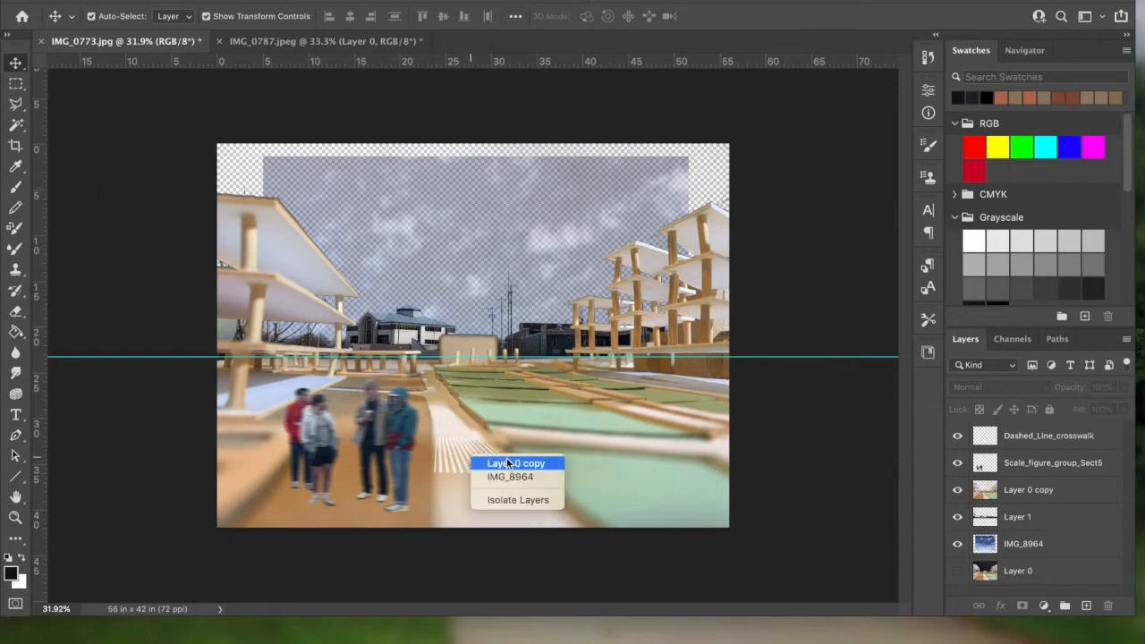
left_click(508, 463)
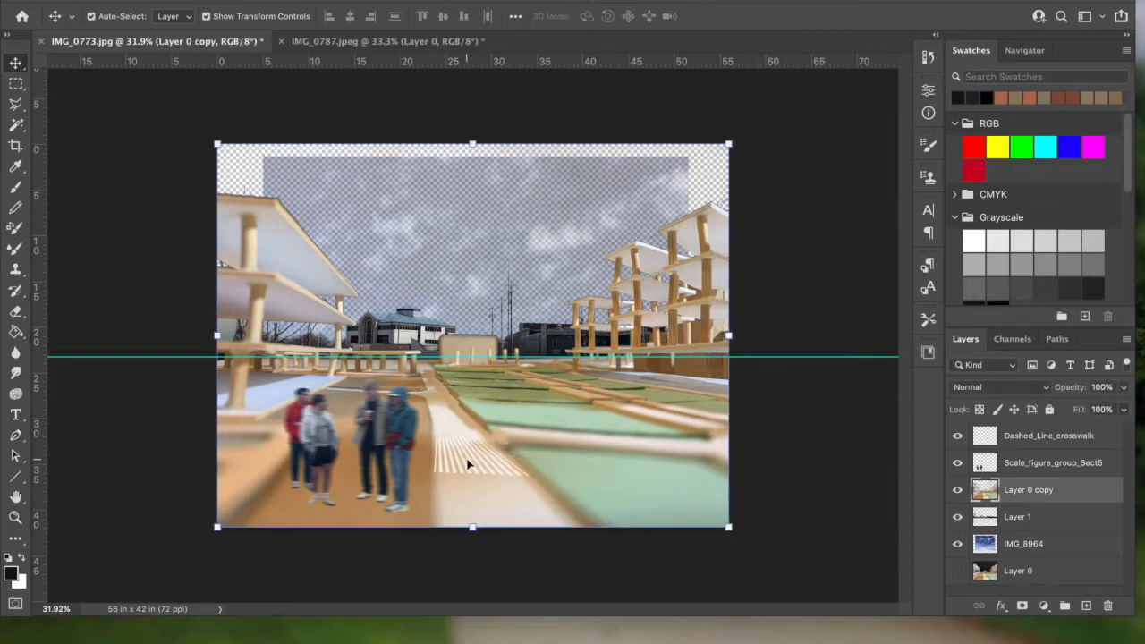
left_click(466, 458)
left_click_drag(459, 469, 460, 480)
left_click(152, 0)
left_click(164, 2)
Select the Dashed_Line_crosswalk layer, move the crosswalk slightly toward the figures at the path's edge, and deselect it
left_click(1075, 441)
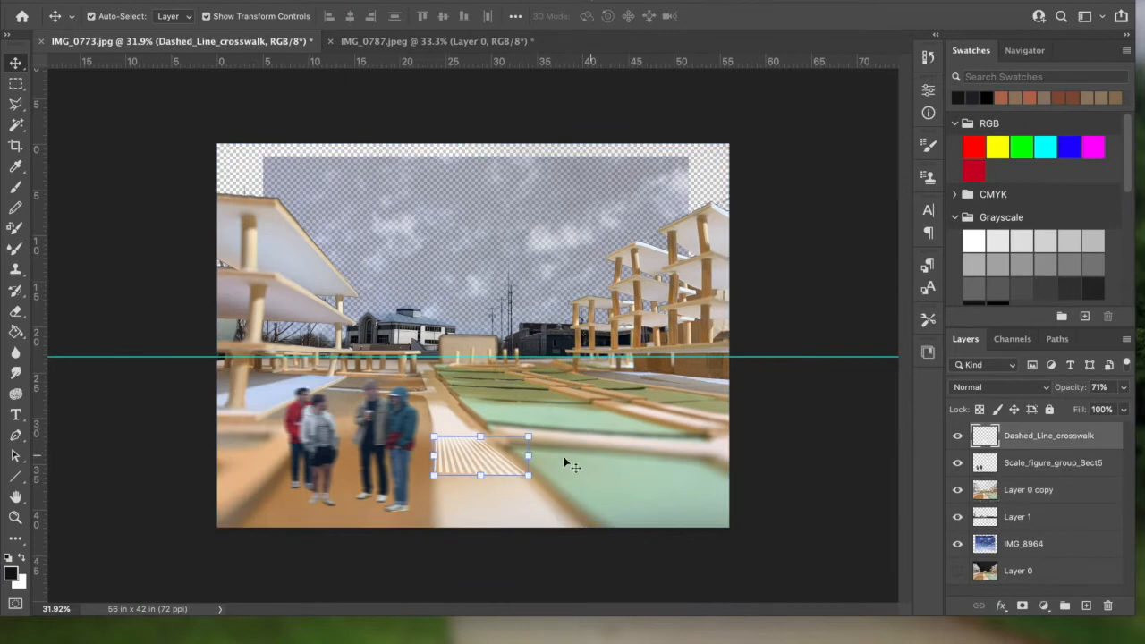
left_click_drag(468, 460, 474, 457)
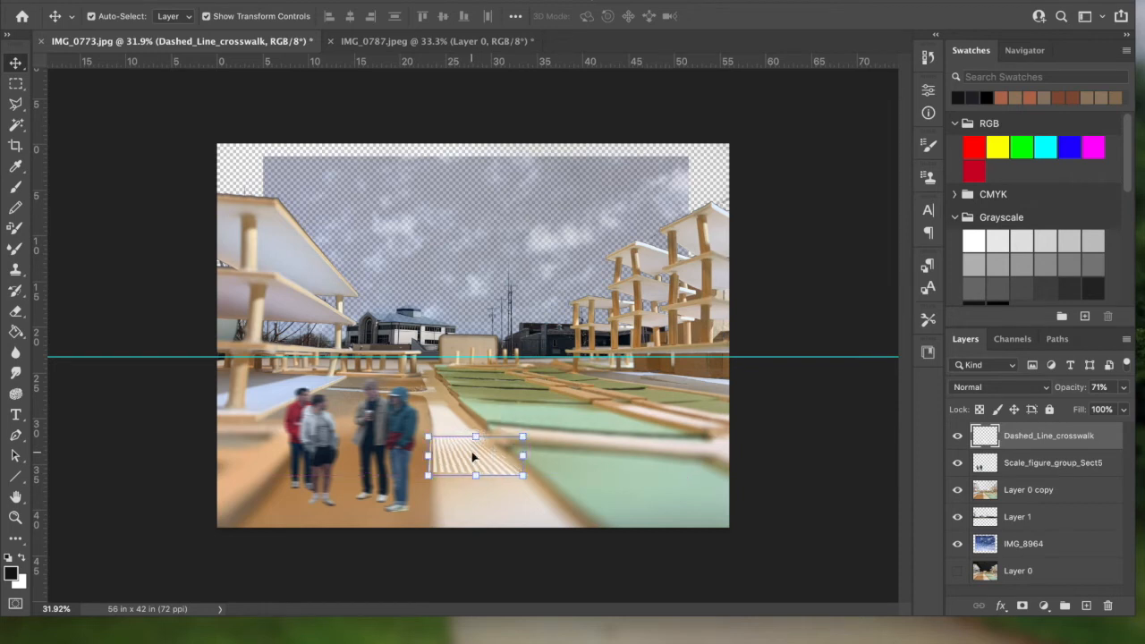
left_click(81, 105)
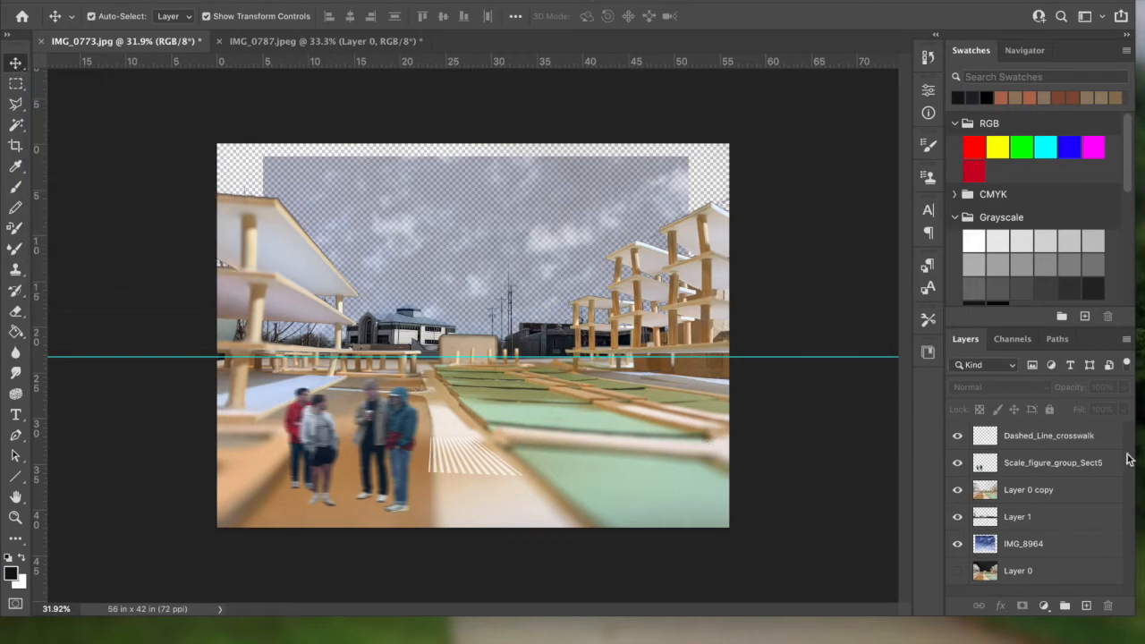
Create a new layer named Trees above the crosswalk layer
left_click(1126, 340)
left_click(964, 47)
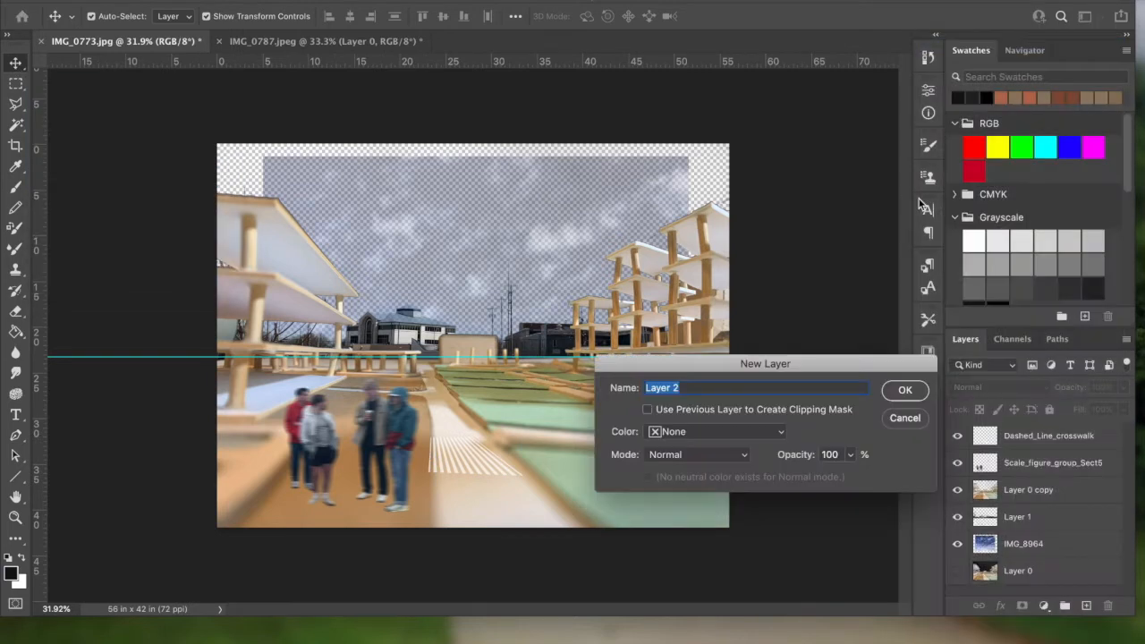
type("Trees")
left_click(906, 390)
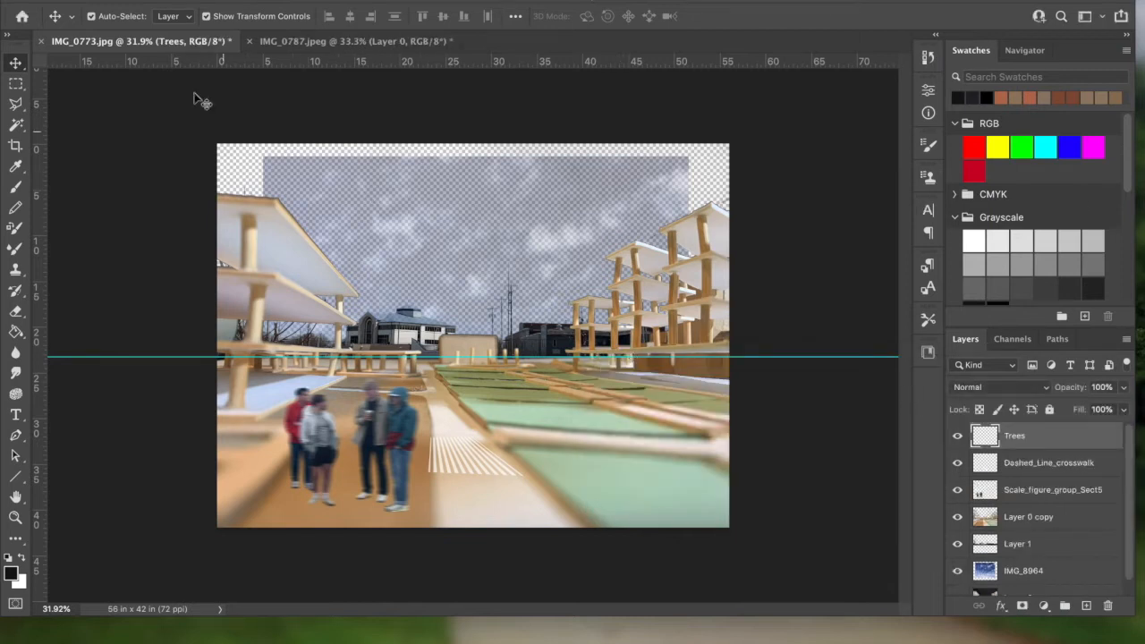
Place honey_locust.png from the Photoshop_cutouts_resources F20 folder on the Desktop as an embedded image
left_click(126, 2)
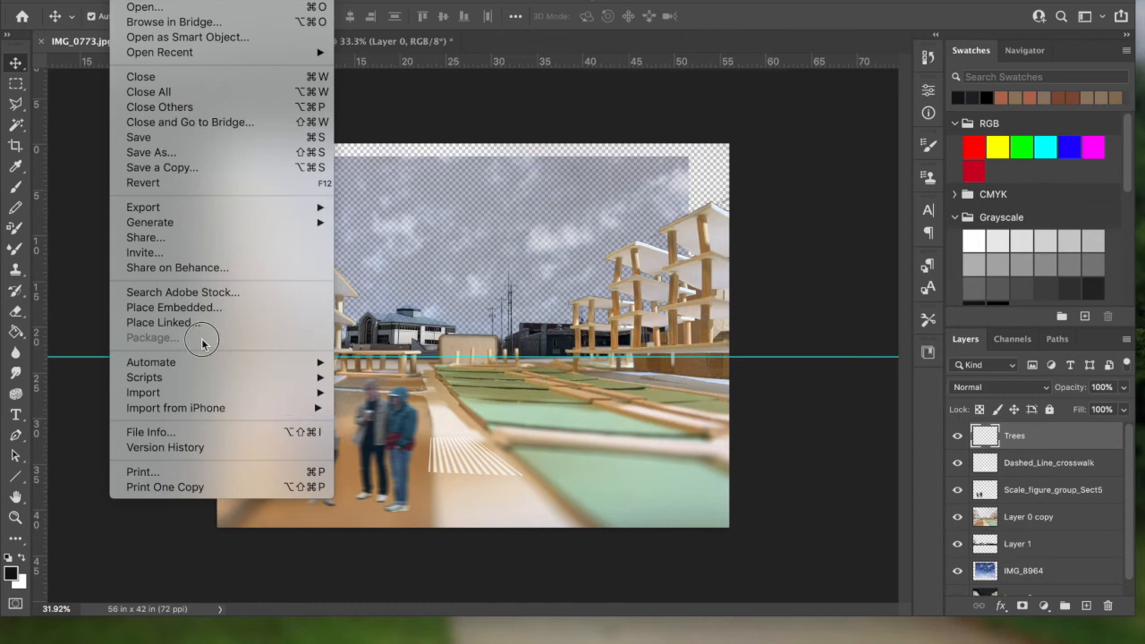
left_click(212, 308)
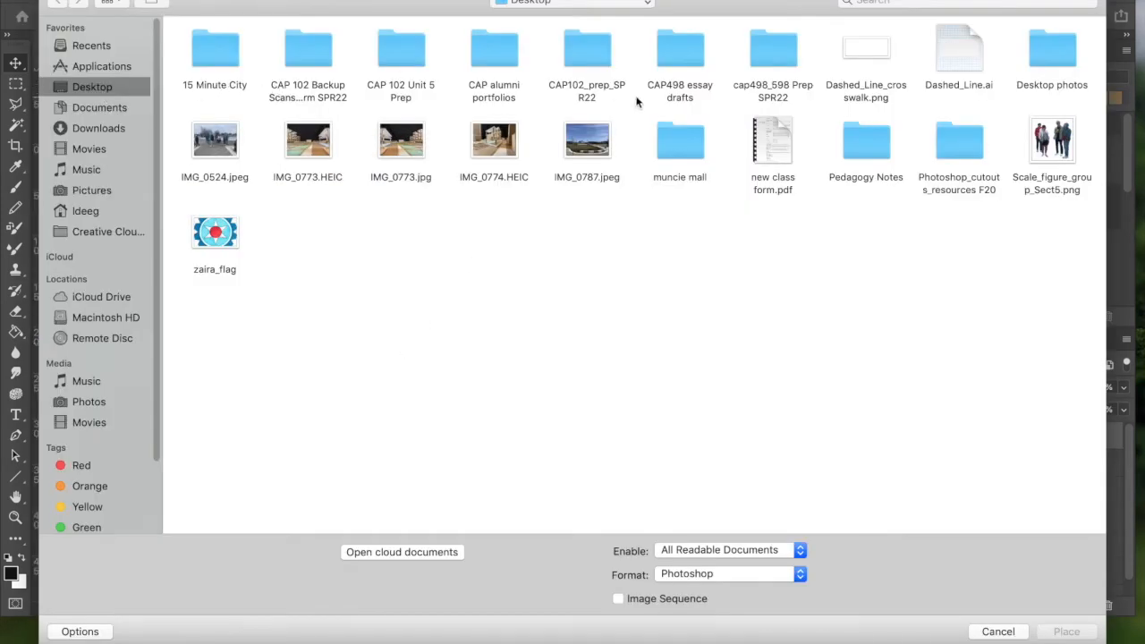
double_click(977, 155)
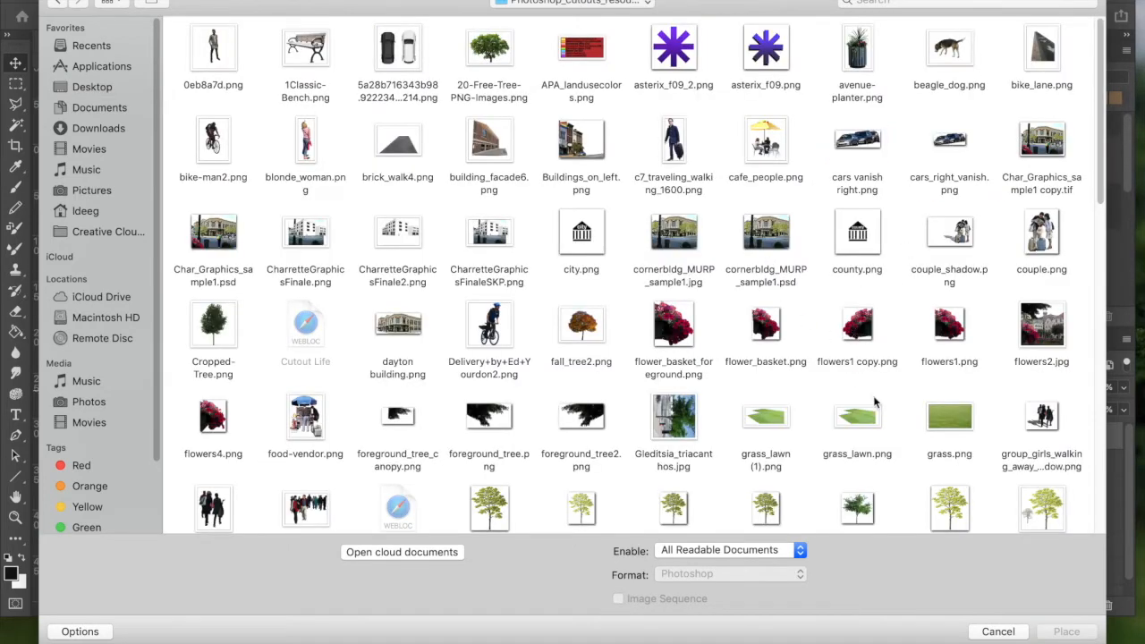
left_click_drag(1100, 189, 1100, 220)
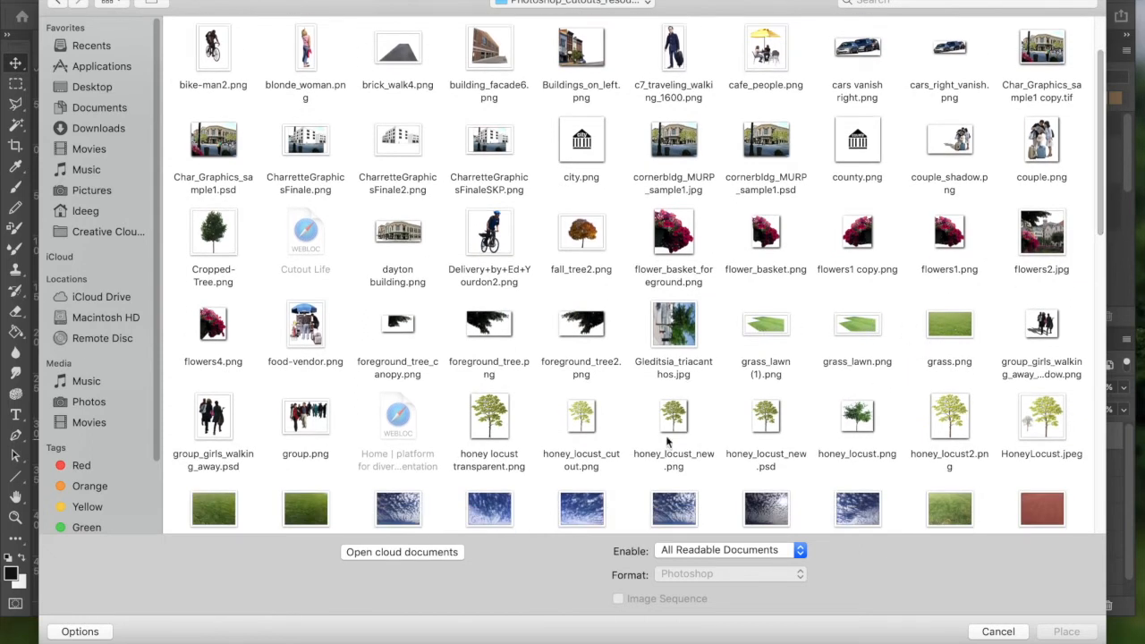
left_click(859, 421)
left_click(1066, 631)
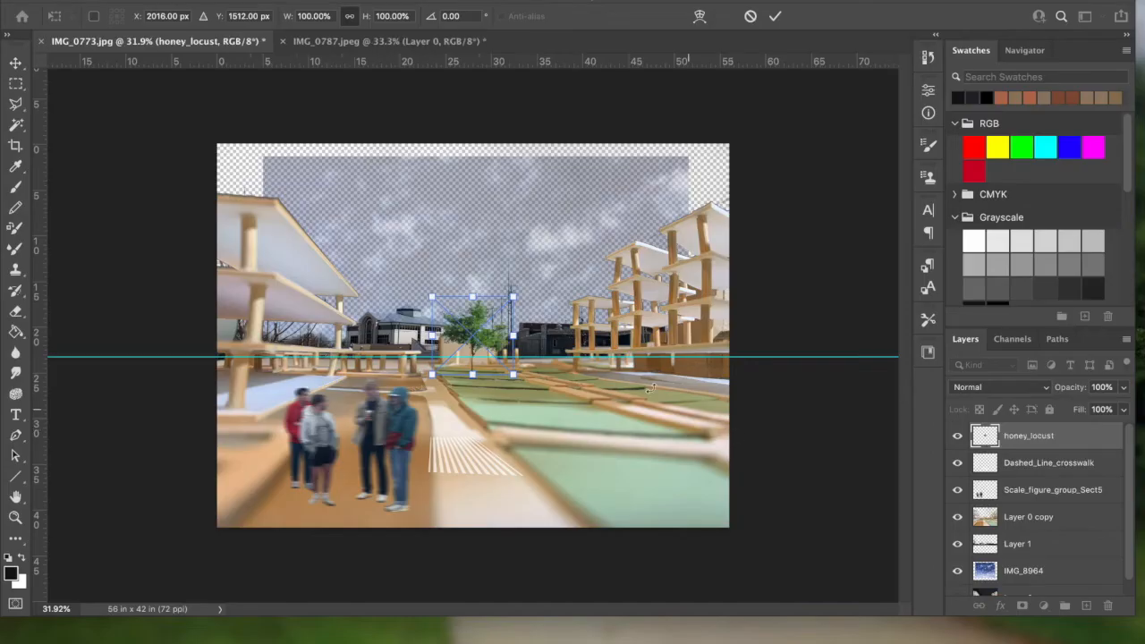
Position the honey locust beside the far end of the tiered building, scale it to about 114%, and commit
left_click_drag(474, 328, 571, 329)
left_click_drag(531, 296, 505, 270)
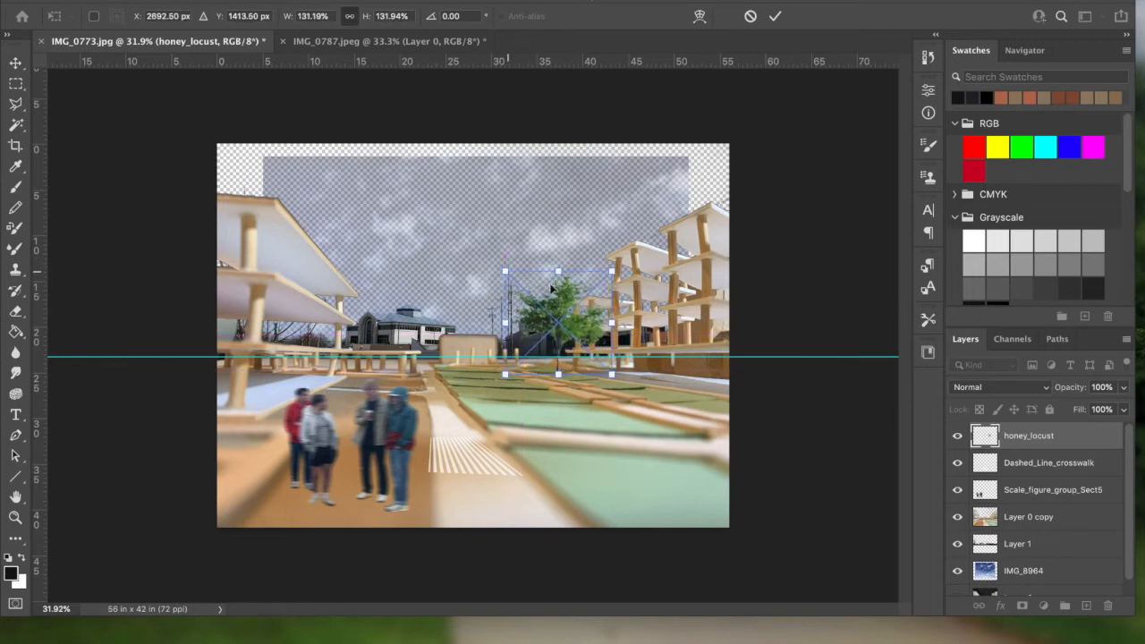
left_click_drag(561, 321, 560, 318)
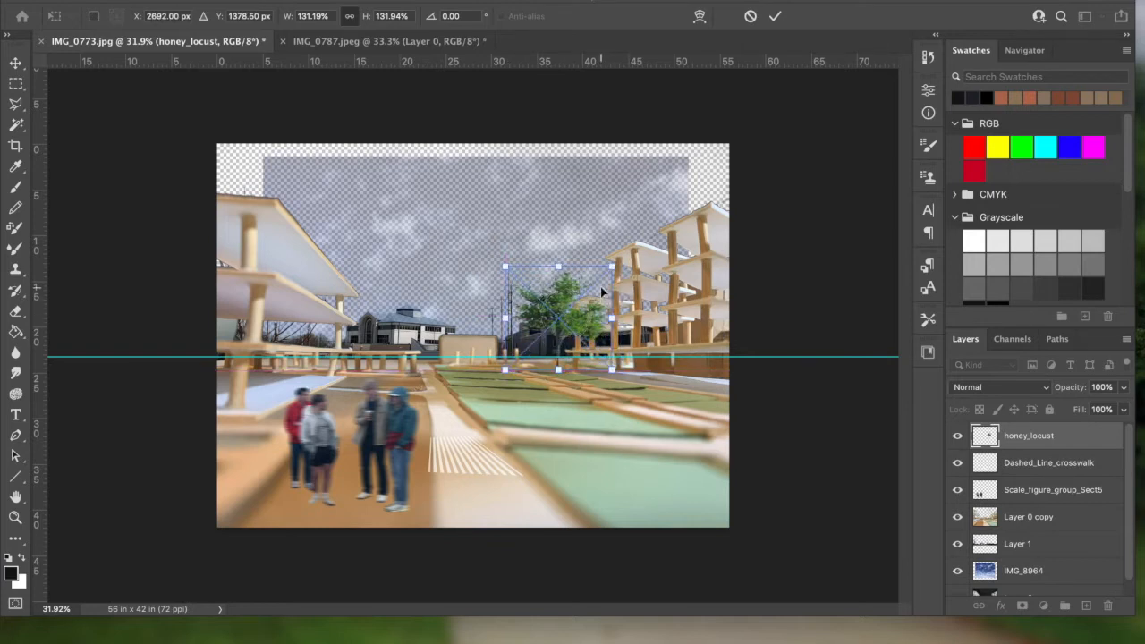
left_click_drag(616, 262, 598, 280)
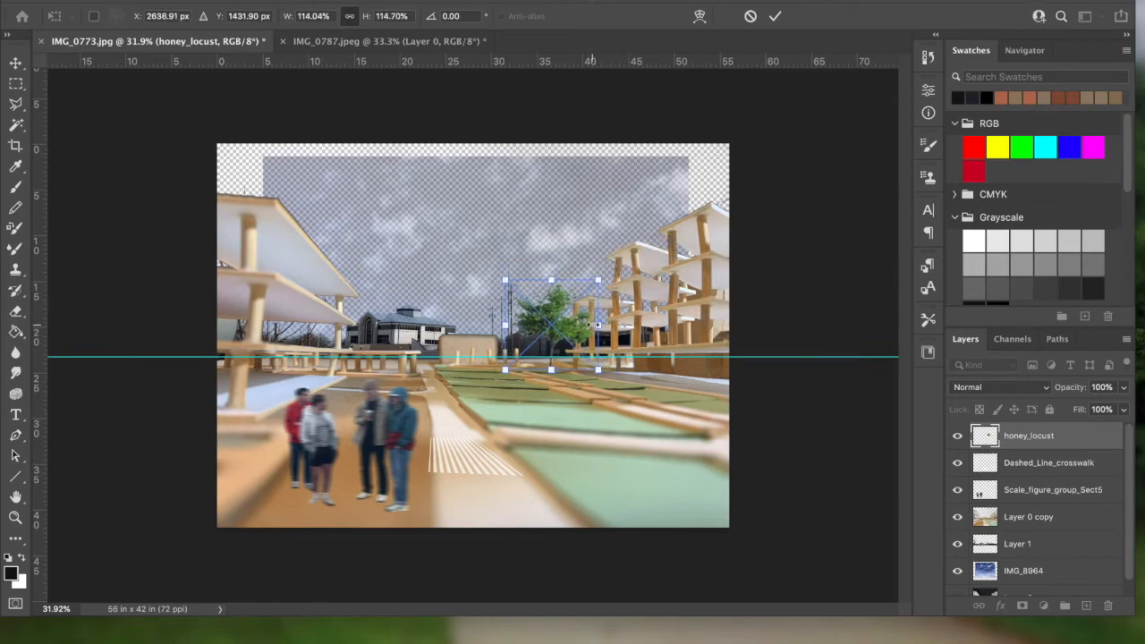
key("Return")
Duplicate the honey_locust layer, enlarge the copy to about 184%, and position it nearer the viewer in front of the tiered building
right_click(1086, 436)
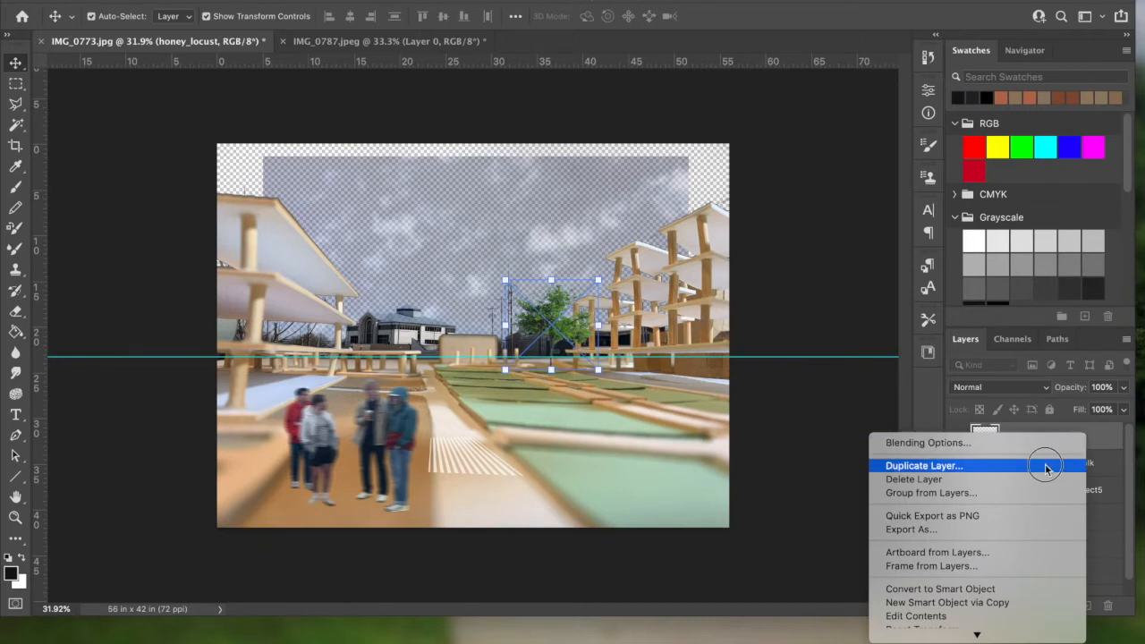
left_click(1046, 466)
left_click(908, 367)
left_click_drag(554, 323, 656, 344)
left_click_drag(607, 300, 549, 244)
key("Return")
left_click_drag(632, 292, 665, 296)
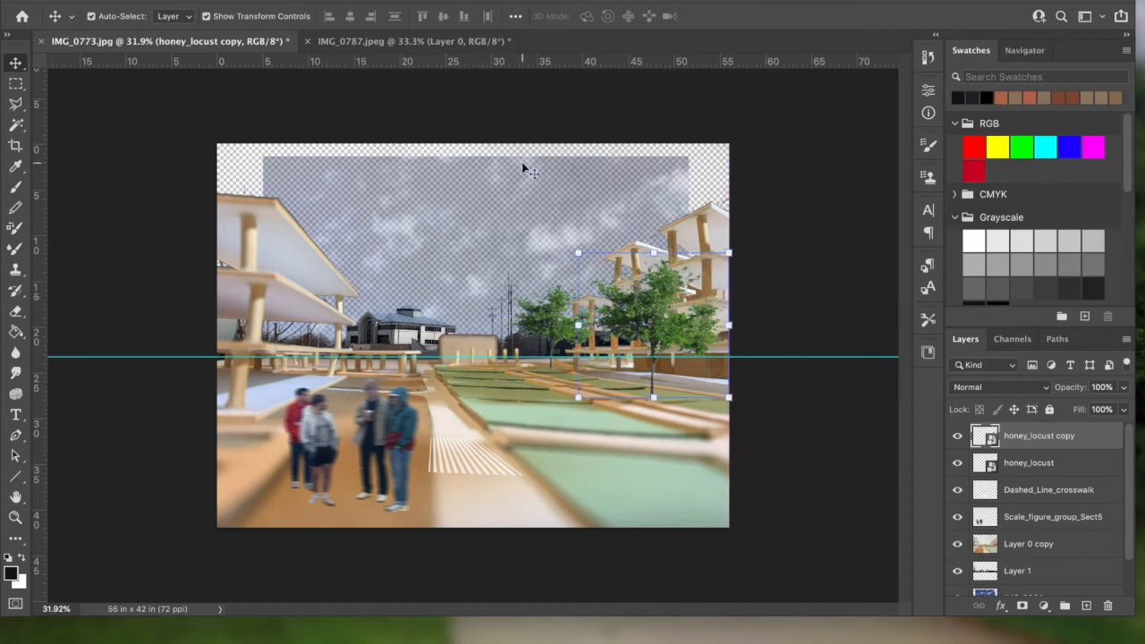
Flip the honey_locust copy tree horizontally so it differs from the tree farther back
left_click(195, 2)
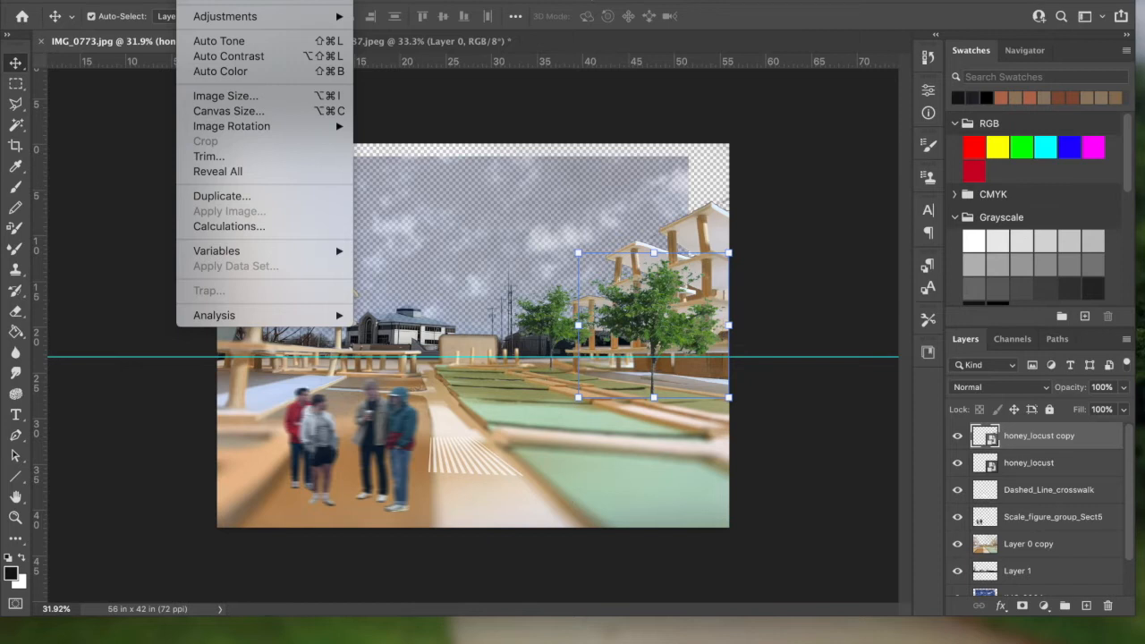
mouse_move(252, 126)
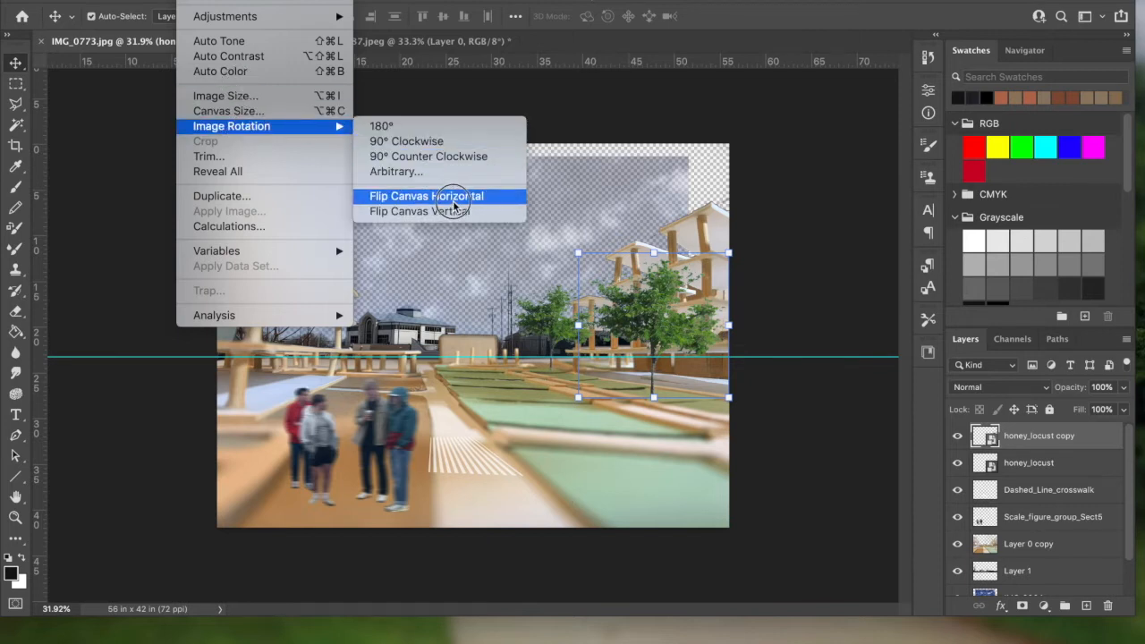
mouse_move(209, 2)
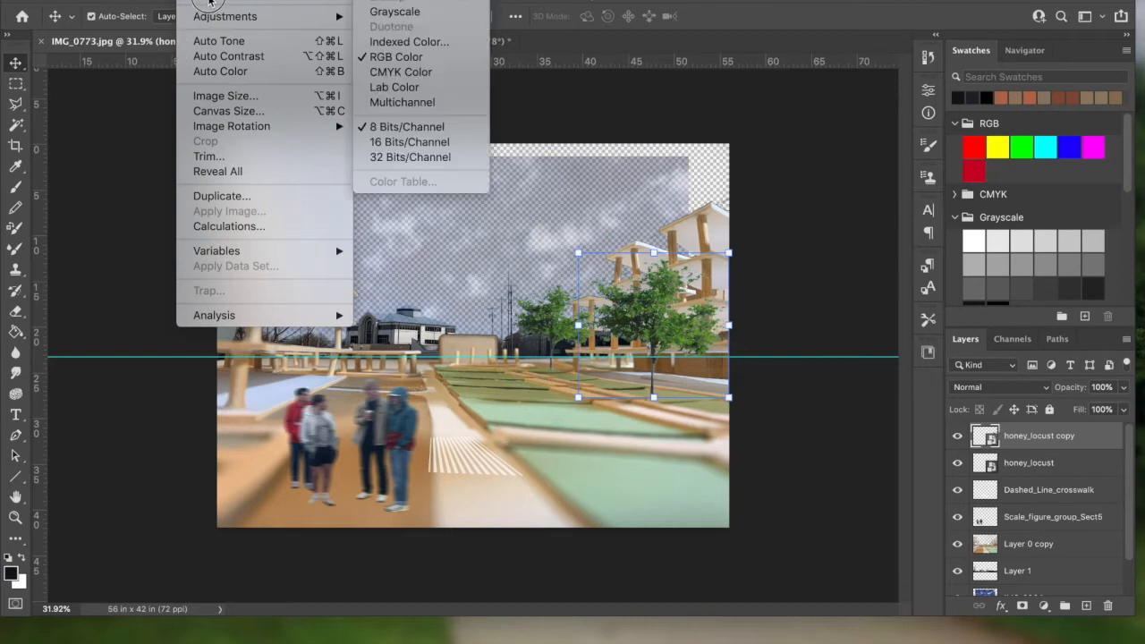
mouse_move(157, 1)
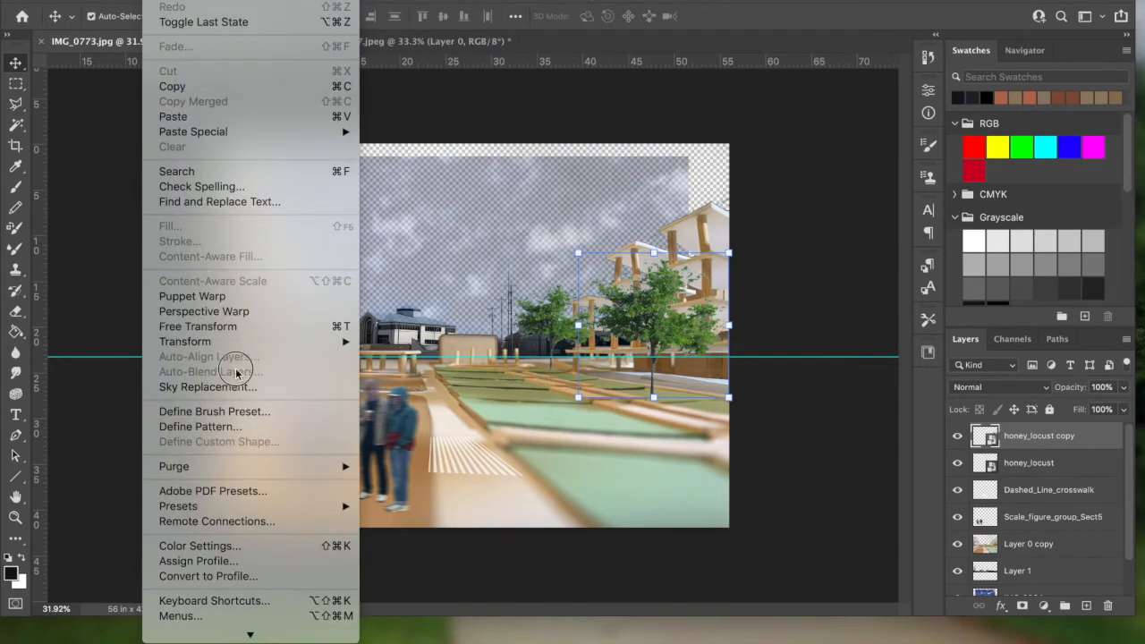
mouse_move(244, 349)
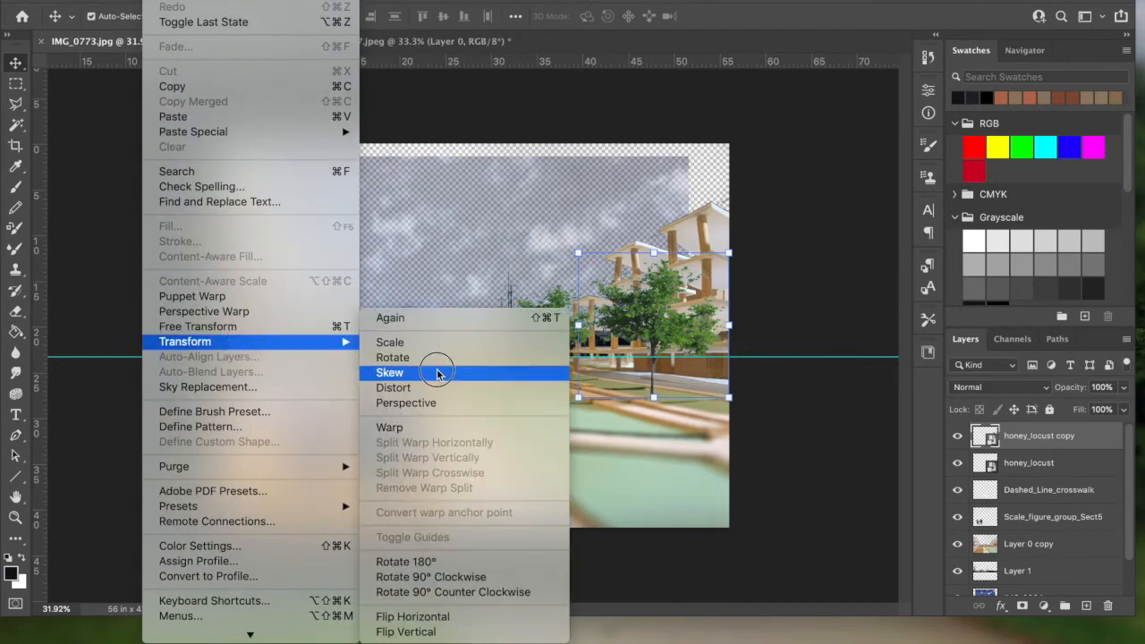
left_click(482, 616)
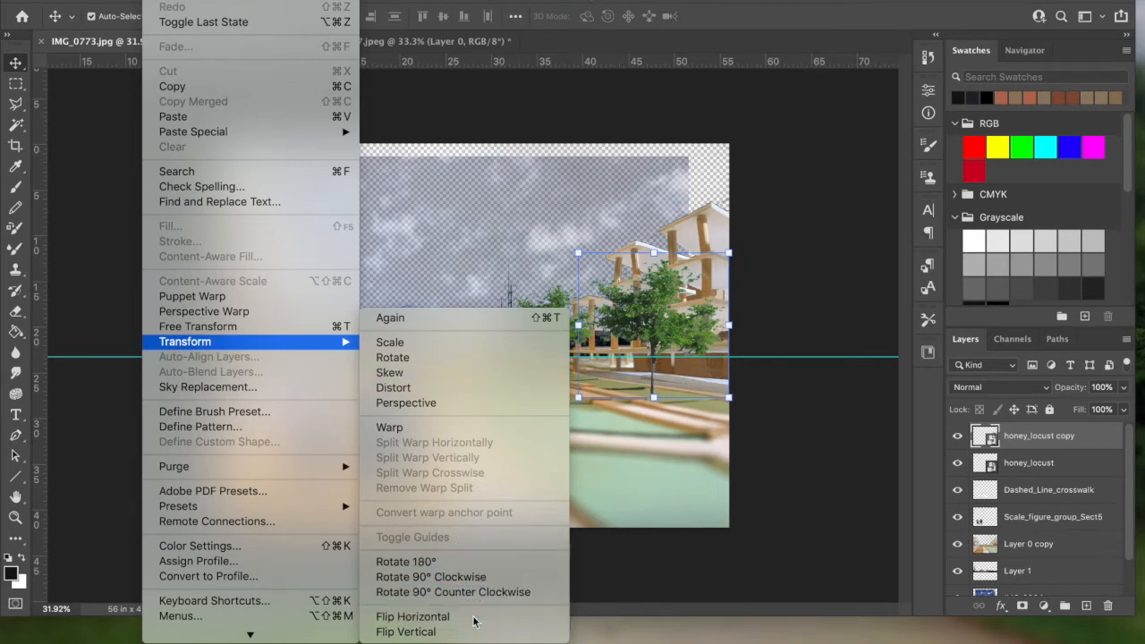
Tilt the flipped honey_locust copy slightly, shift it toward the near end of the tiered building, and commit the transform
left_click_drag(650, 318, 662, 268)
left_click_drag(732, 242, 743, 253)
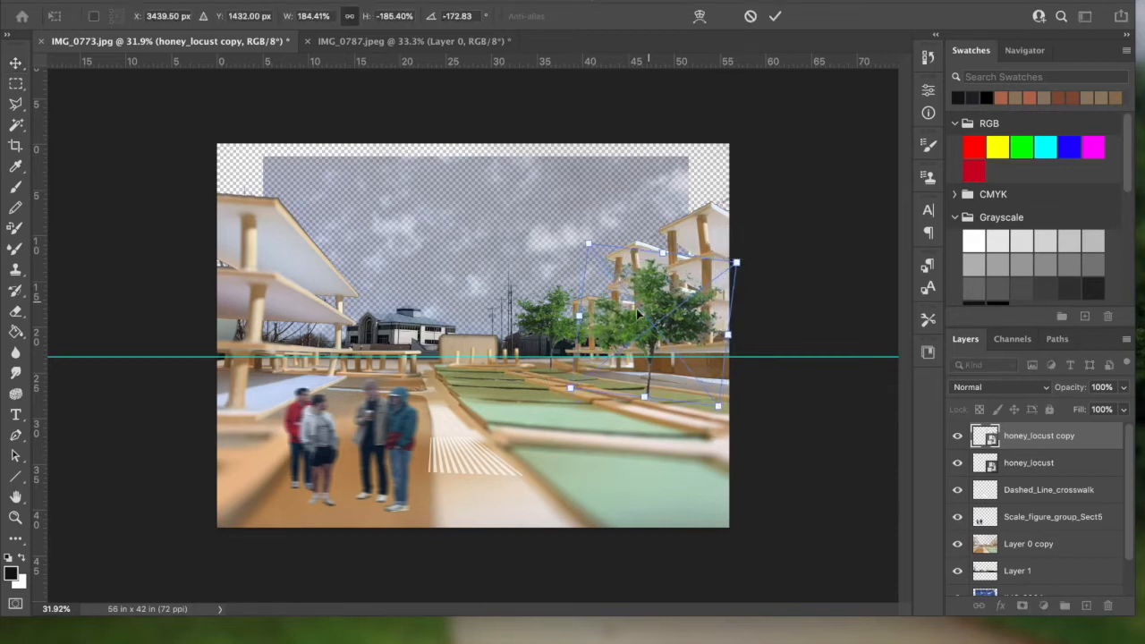
left_click_drag(634, 325, 650, 321)
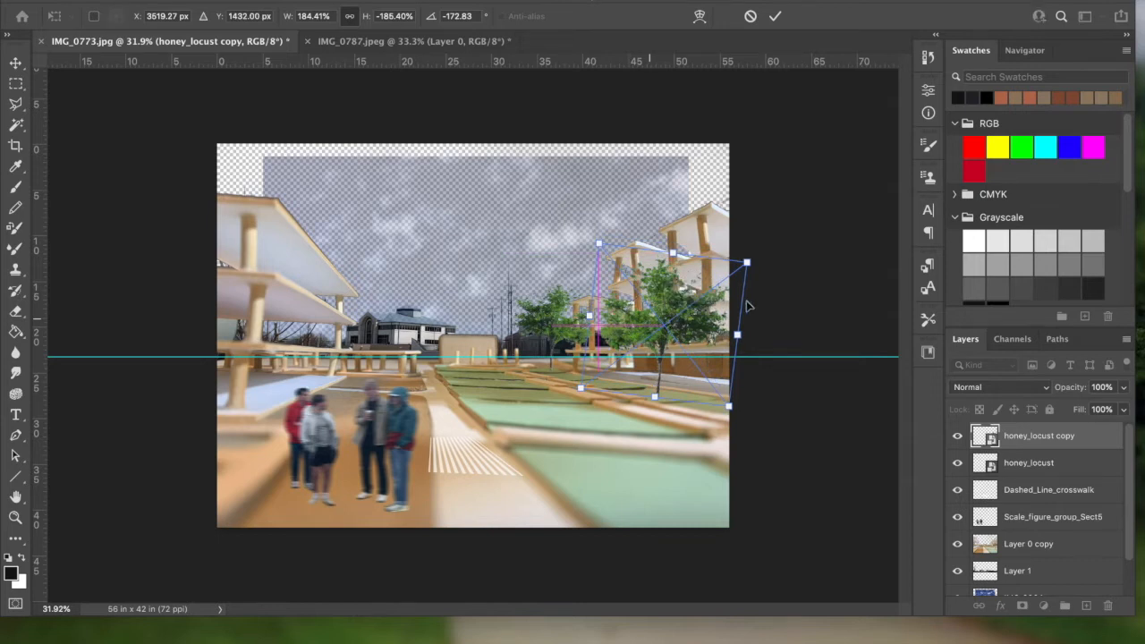
left_click_drag(164, 1, 97, 163)
left_click(17, 65)
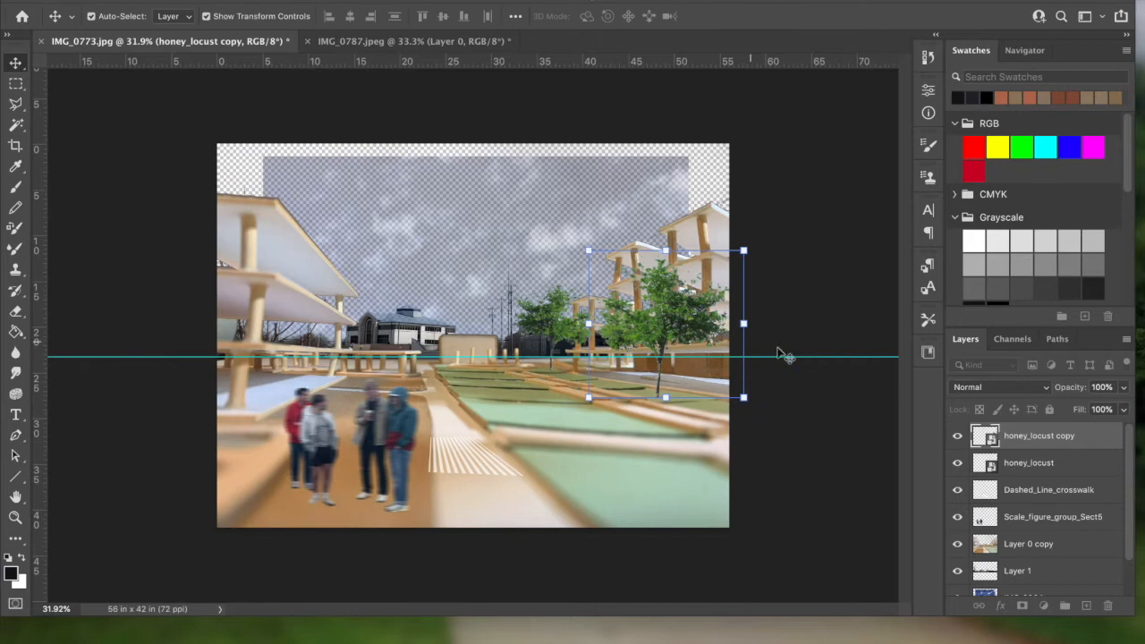
Duplicate the honey_locust copy layer as honey_locust copy 2 in IMG_0773.jpg
right_click(1091, 444)
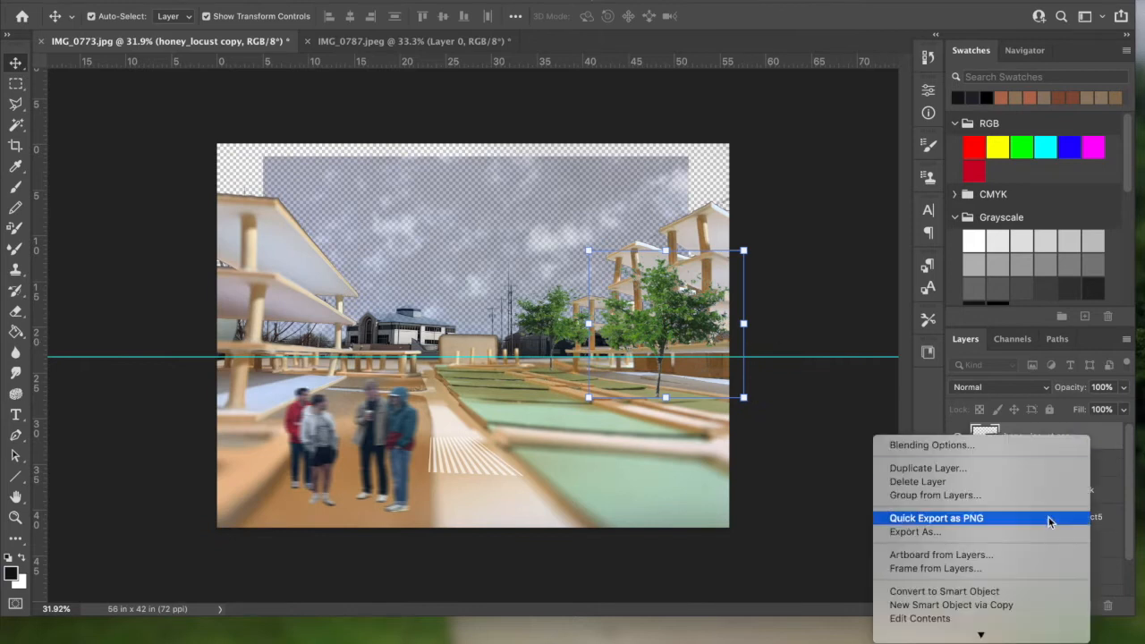
mouse_move(1001, 641)
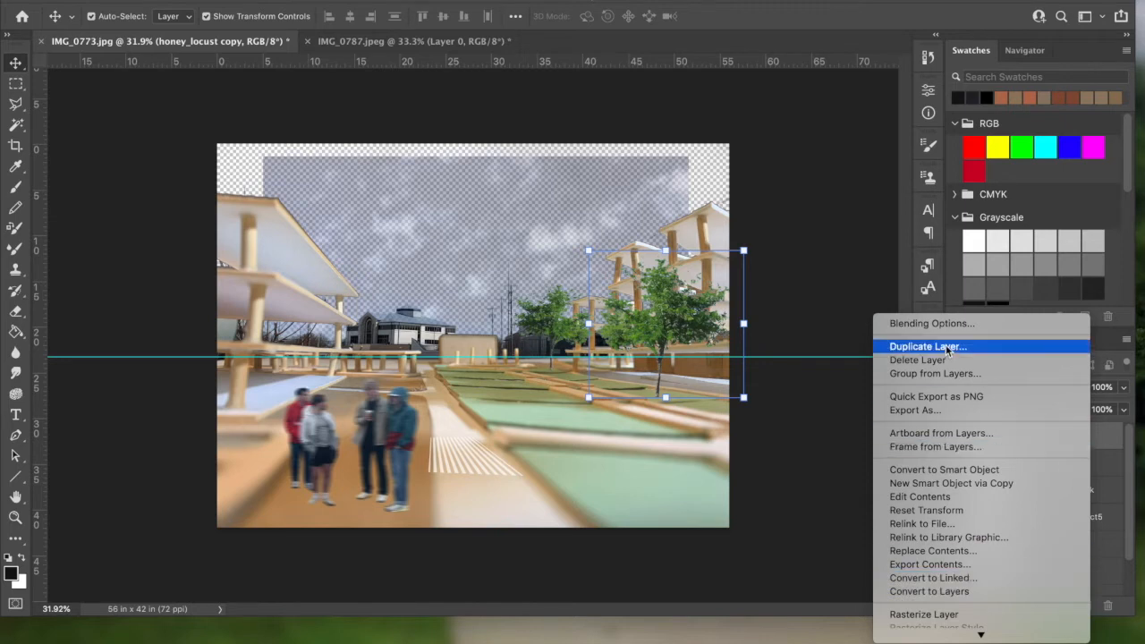
left_click(676, 305)
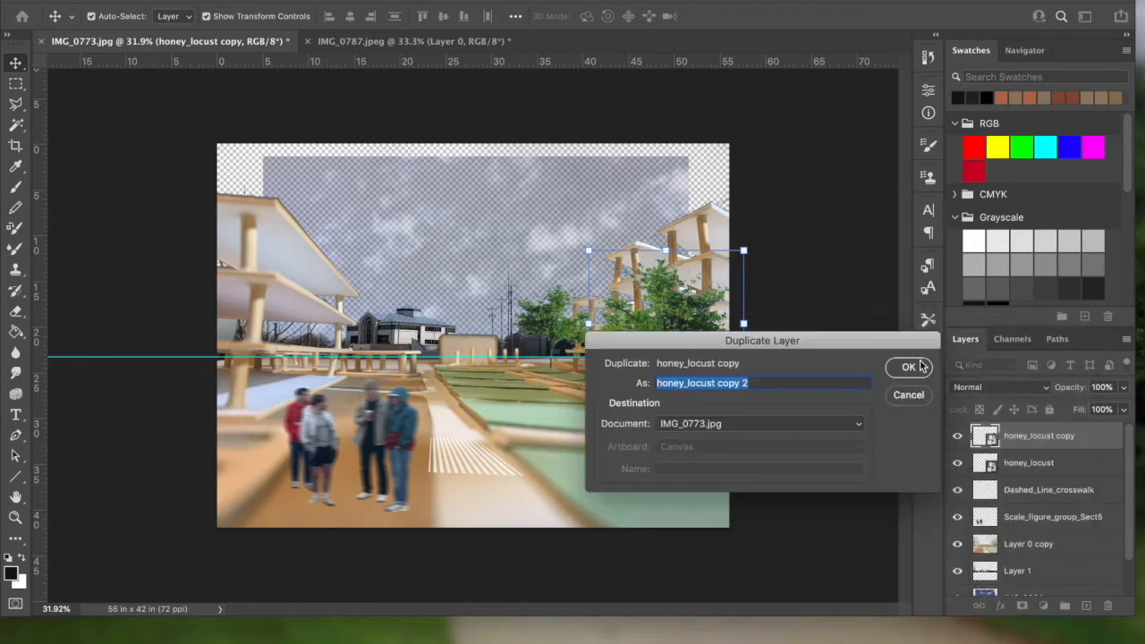
left_click(909, 367)
Enlarge honey_locust copy 2 to about 283%, rotate it upright, and place it in front of the left-hand building near the figures
left_click_drag(660, 309, 281, 334)
left_click_drag(205, 268, 123, 203)
mouse_move(296, 320)
left_mouse_down()
mouse_move(311, 303)
mouse_move(328, 305)
mouse_move(302, 308)
left_mouse_up()
left_click_drag(414, 206, 395, 220)
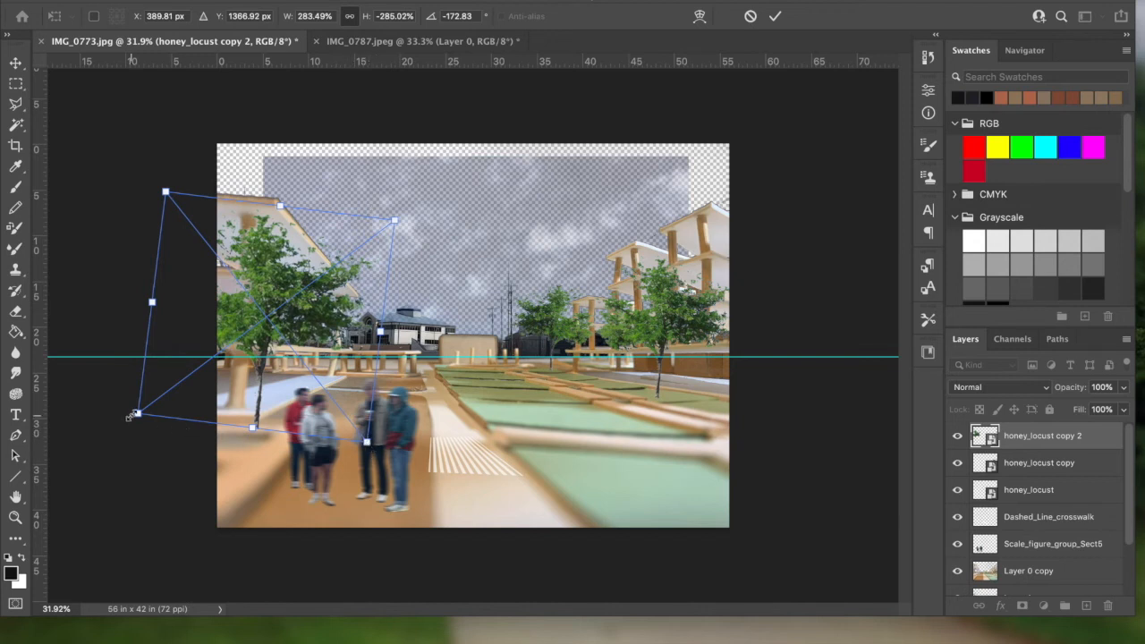
left_click_drag(384, 413, 417, 413)
left_click_drag(251, 307, 289, 295)
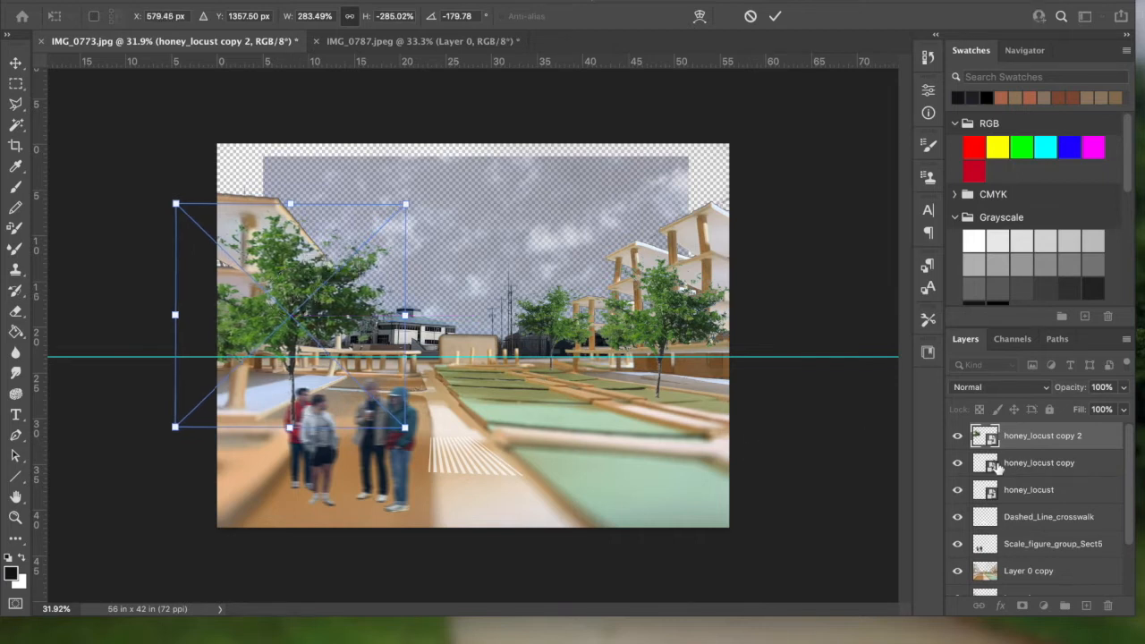
Reorder the layers so Scale_figure_group_Sect5 sits directly above honey_locust copy 2 at the top of the stack
left_click_drag(1129, 508, 1067, 436)
left_click(1051, 517)
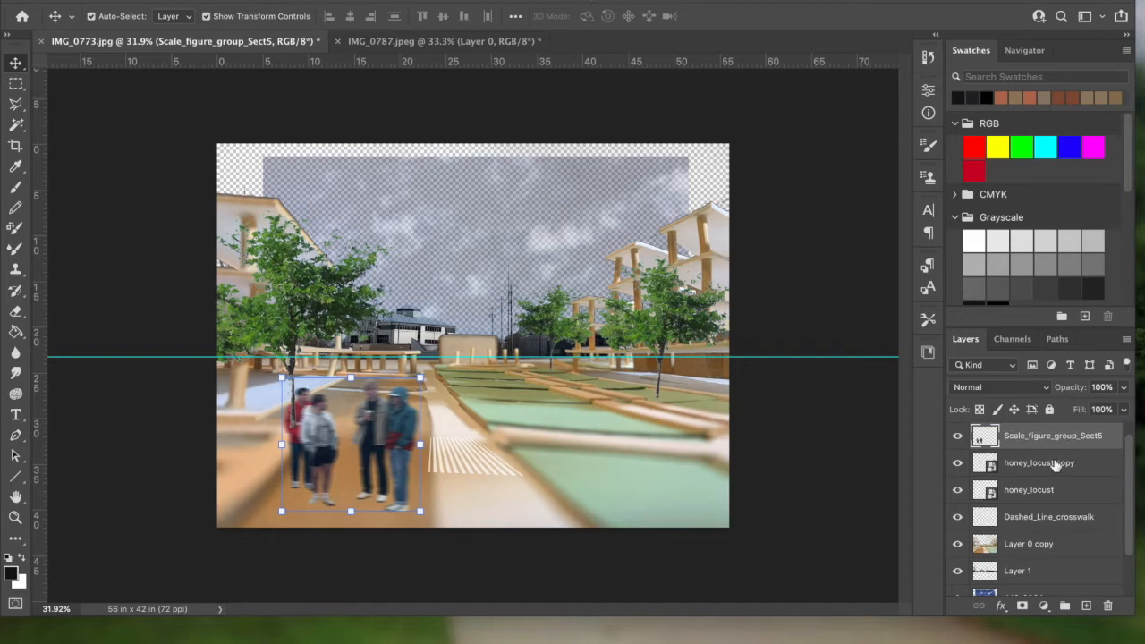
left_click_drag(1130, 476, 1132, 423)
left_click_drag(1026, 436, 1029, 470)
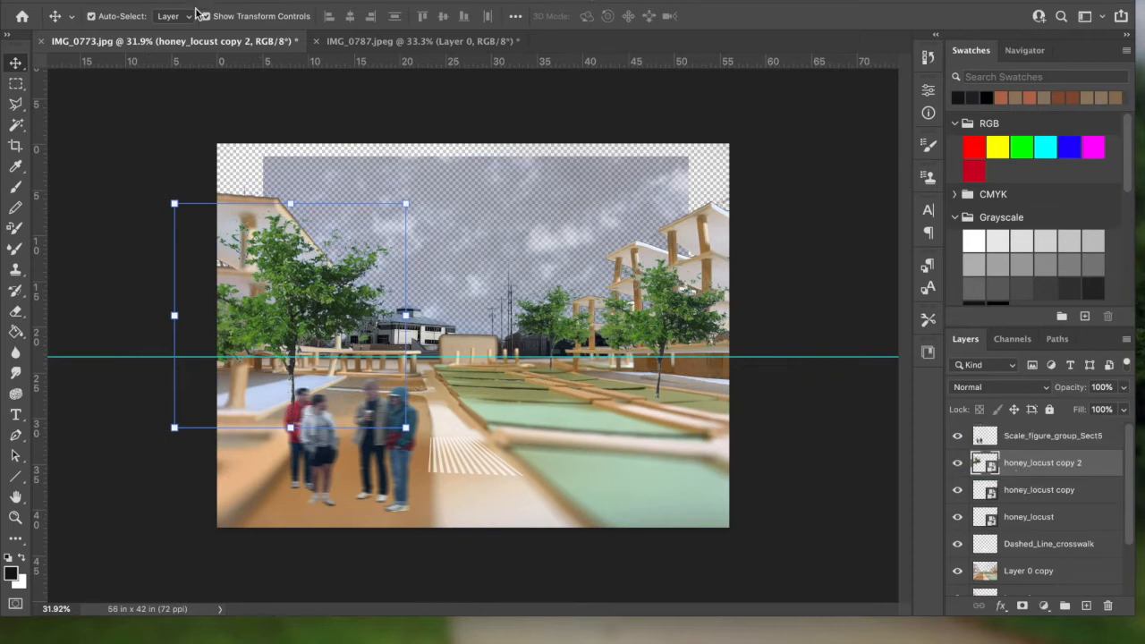
Duplicate the honey_locust copy 2 layer as honey_locust copy 3
right_click(1094, 465)
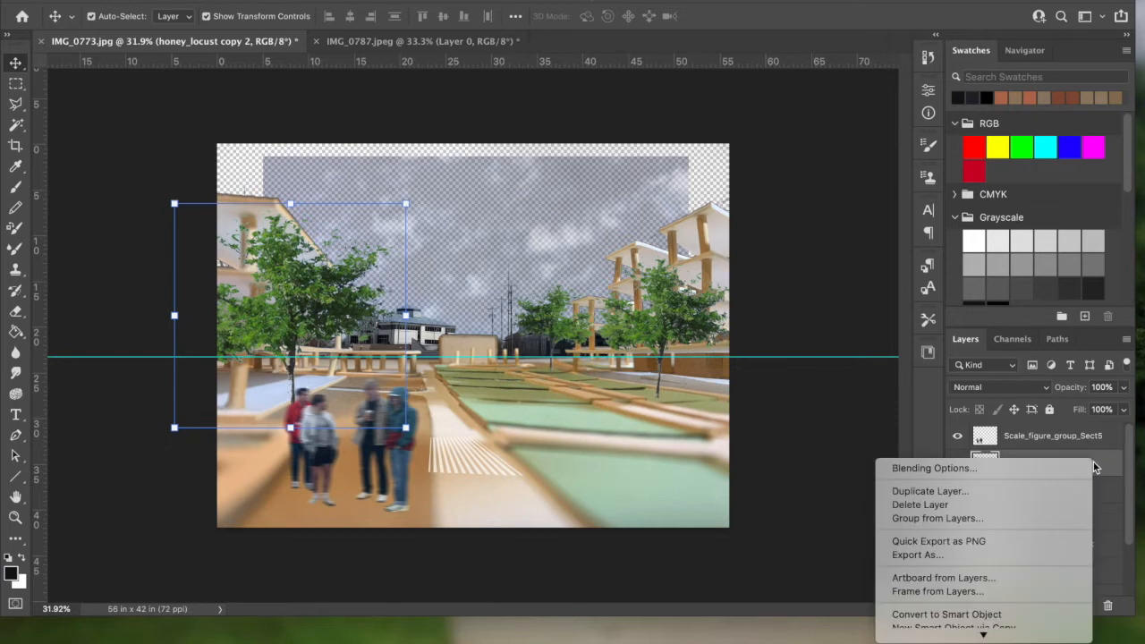
left_click(1057, 490)
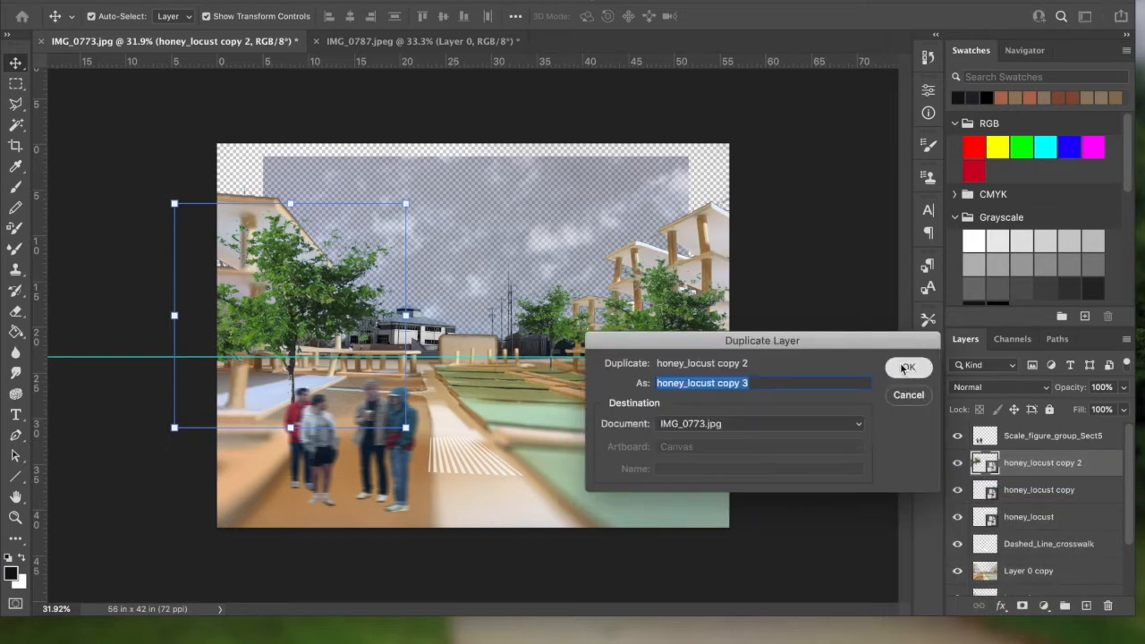
left_click(906, 367)
Shrink honey_locust copy 3 and place it farther back beside the large foreground tree, then order its layer below honey_locust
left_click_drag(310, 295, 374, 254)
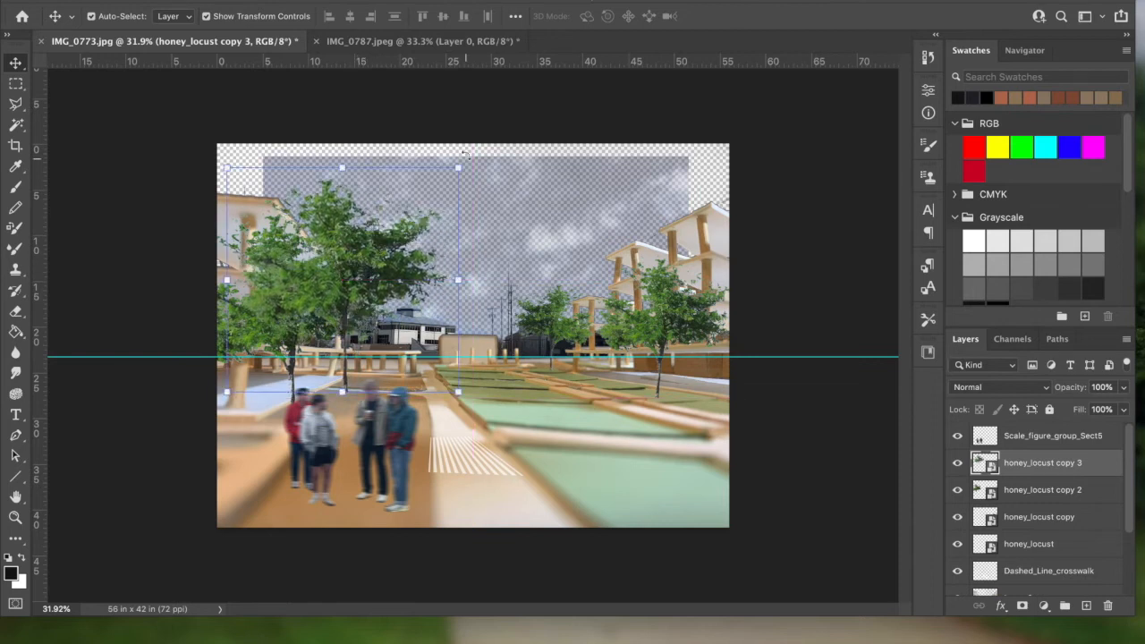
left_click_drag(458, 166, 356, 267)
left_click_drag(279, 318, 340, 313)
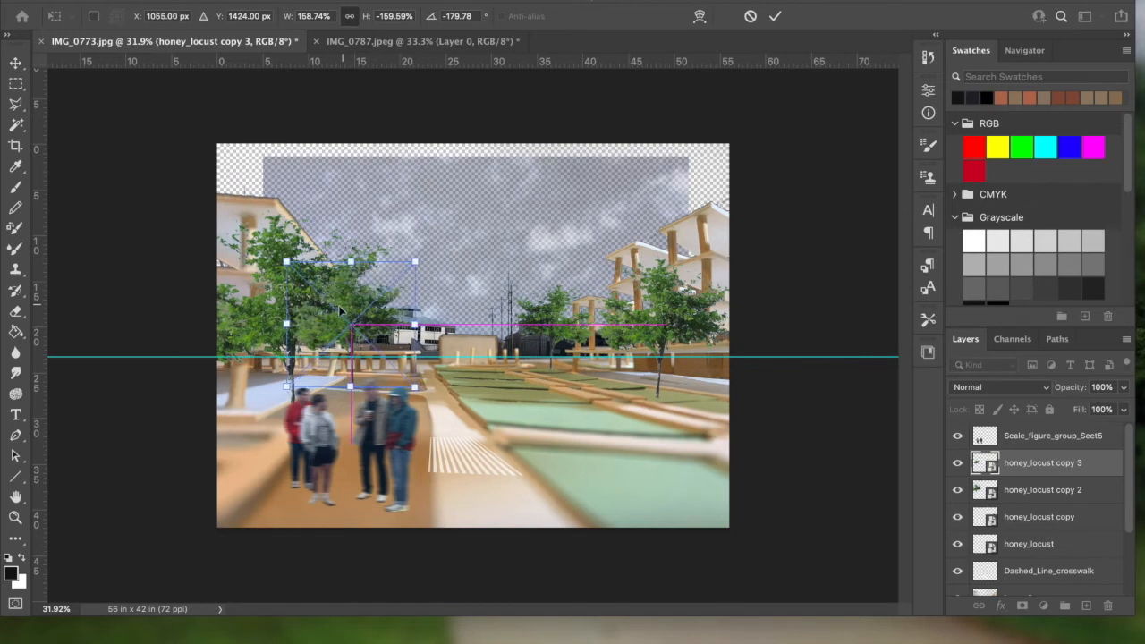
left_click_drag(414, 260, 395, 280)
key("Return")
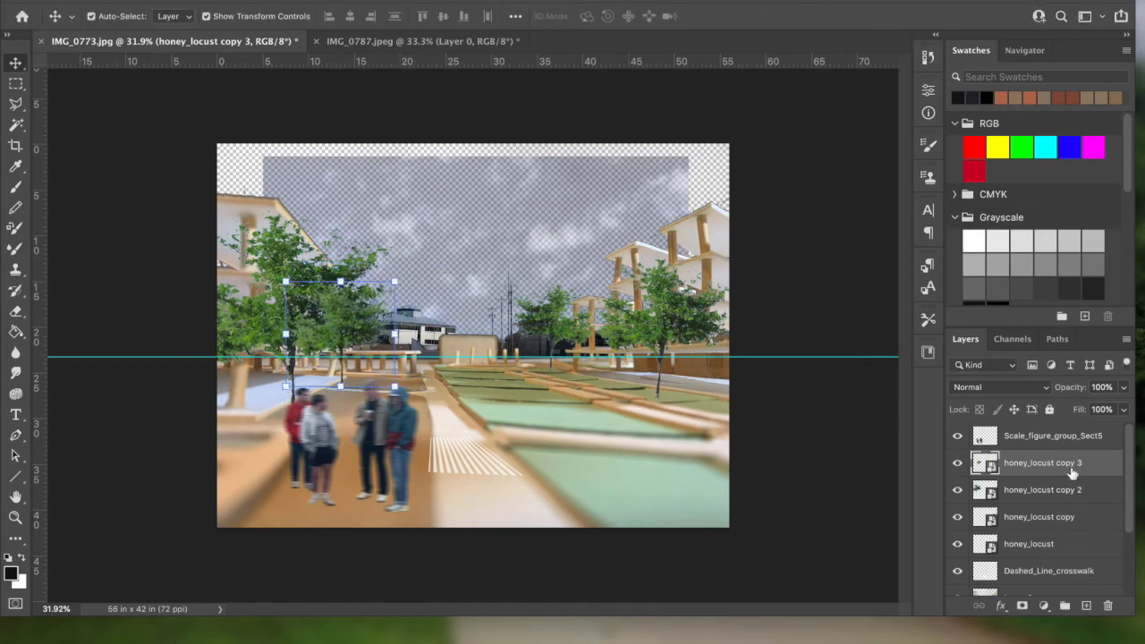
left_click_drag(1082, 463, 1084, 553)
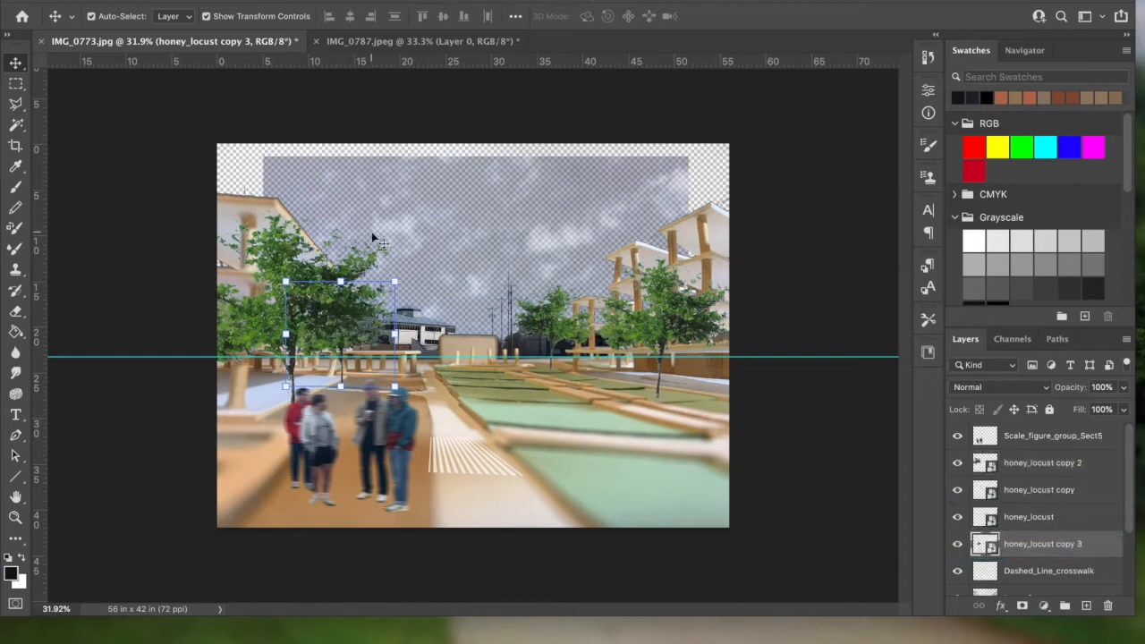
left_click_drag(251, 272, 241, 272)
left_click(160, 1)
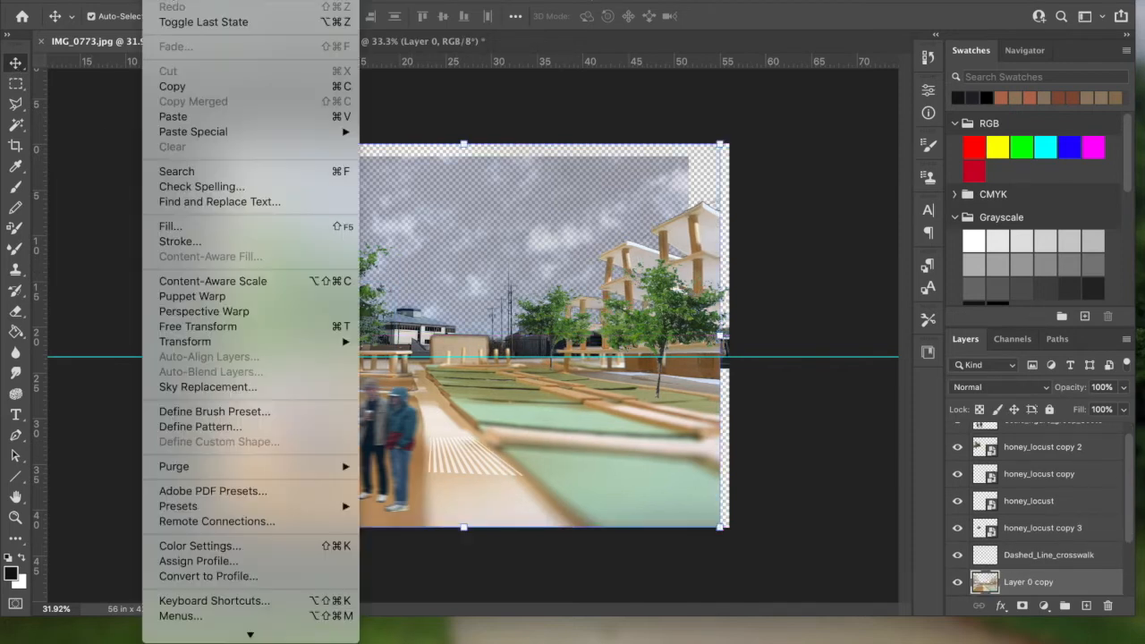
left_click(168, 2)
Select honey_locust copy 2 on the canvas, enlarge it to about 300%, and reposition it behind the red-jacketed figure
right_click(288, 279)
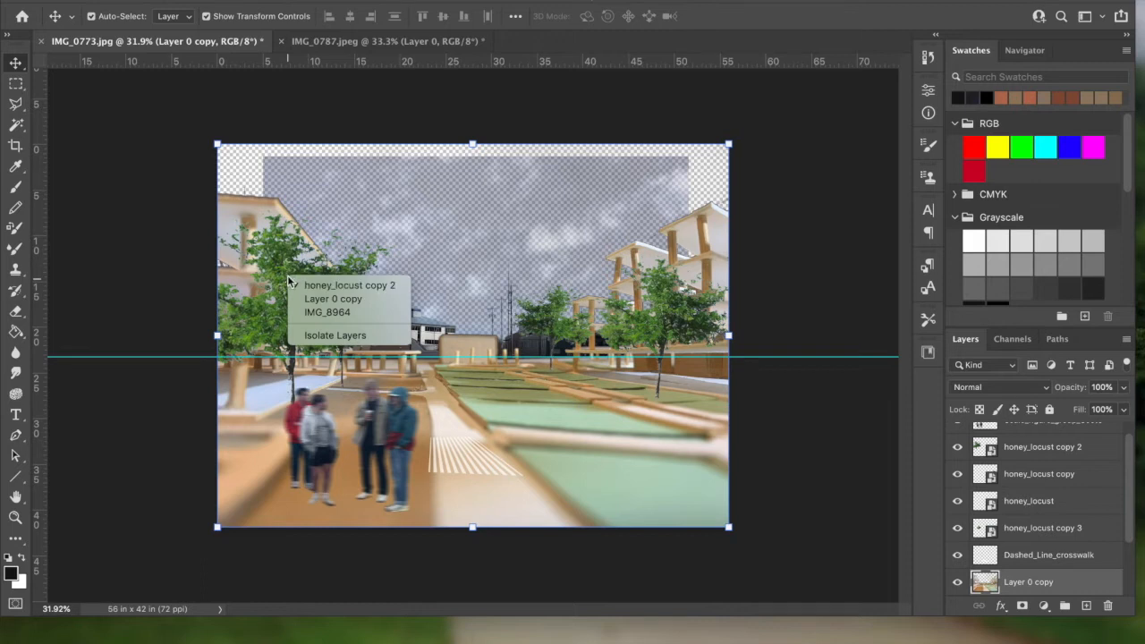
left_click(295, 284)
mouse_move(287, 273)
left_mouse_down()
mouse_move(277, 287)
mouse_move(286, 283)
left_mouse_up()
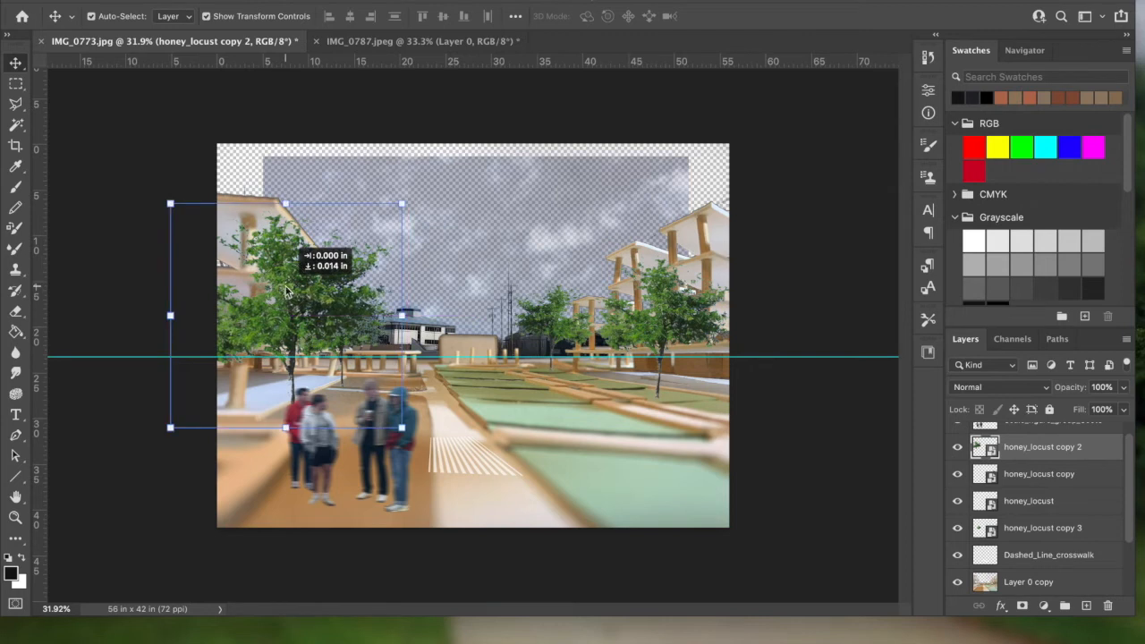
right_click(288, 280)
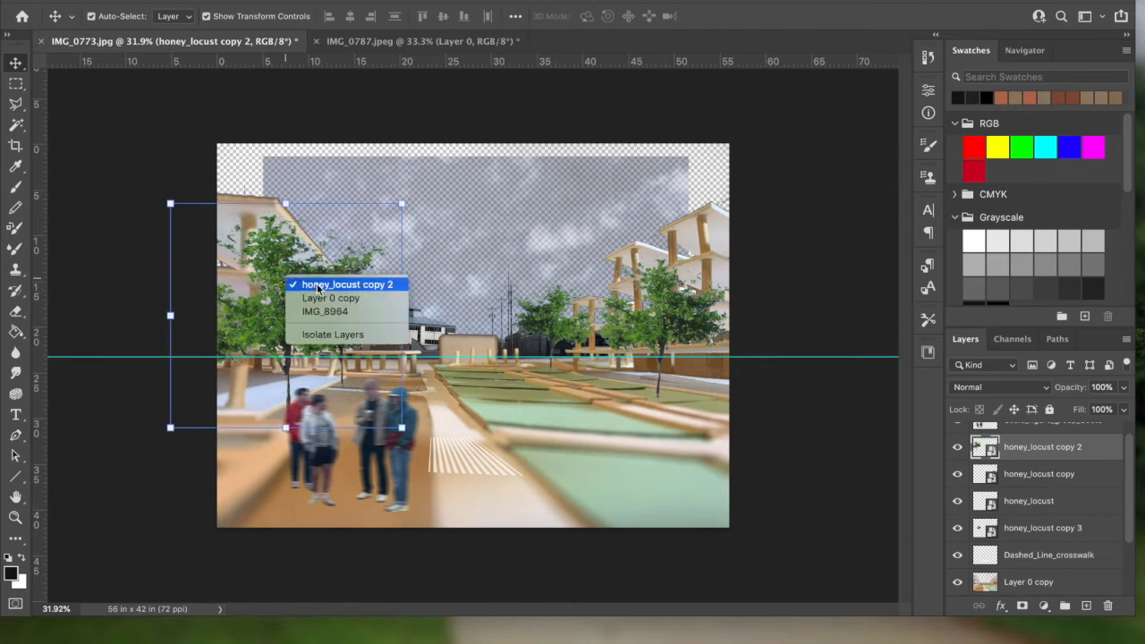
left_click(318, 284)
left_click_drag(286, 286, 289, 281)
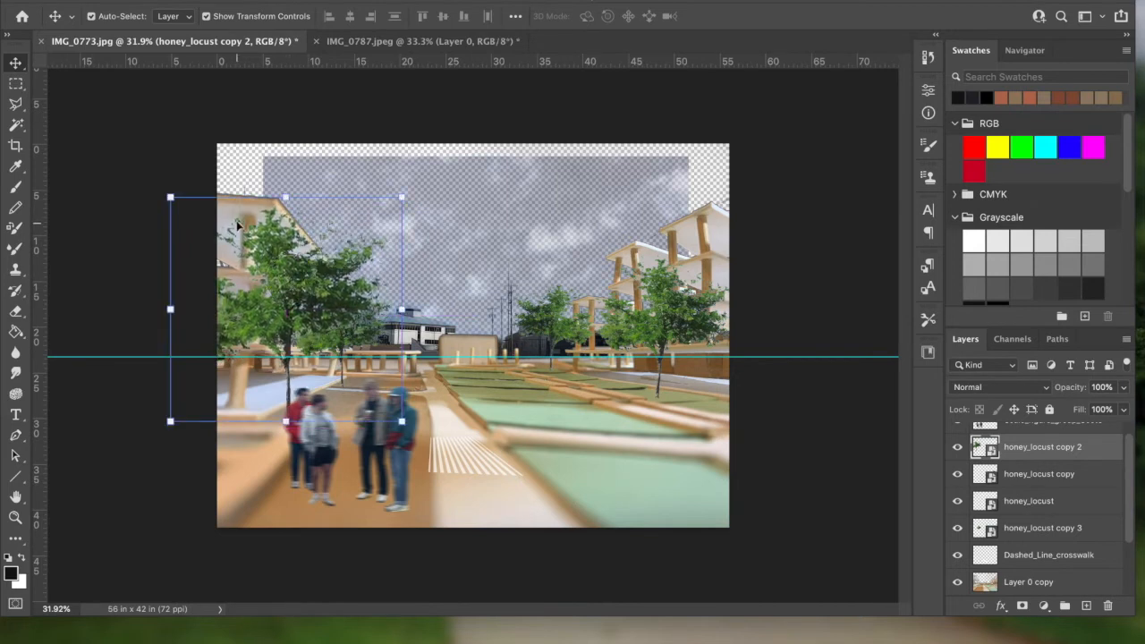
left_click_drag(170, 195, 157, 184)
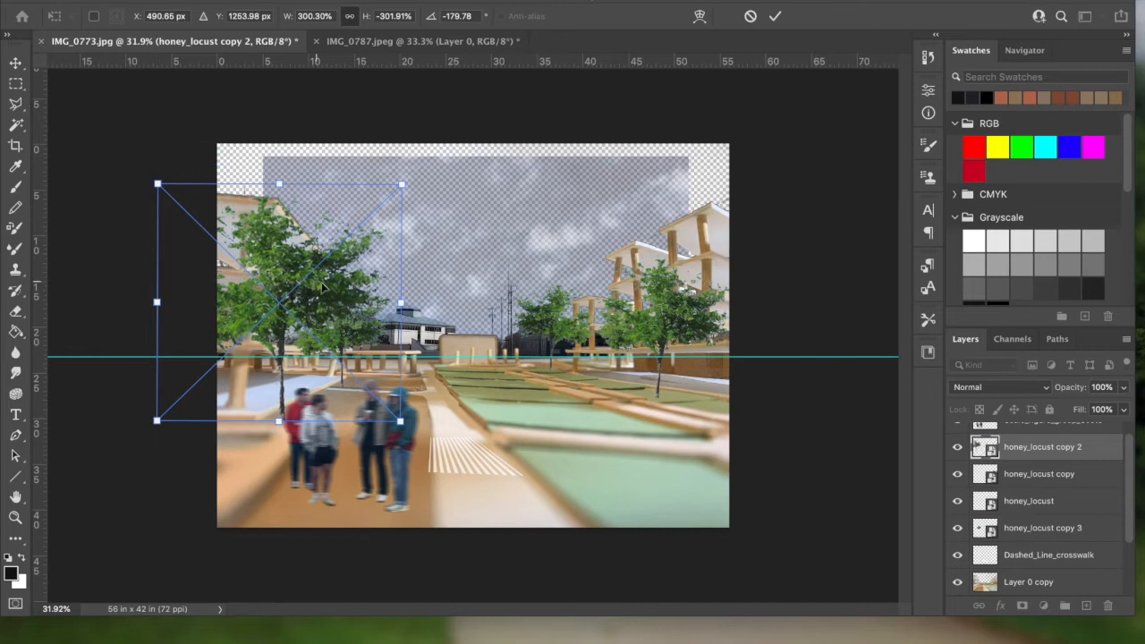
left_click_drag(284, 288, 298, 287)
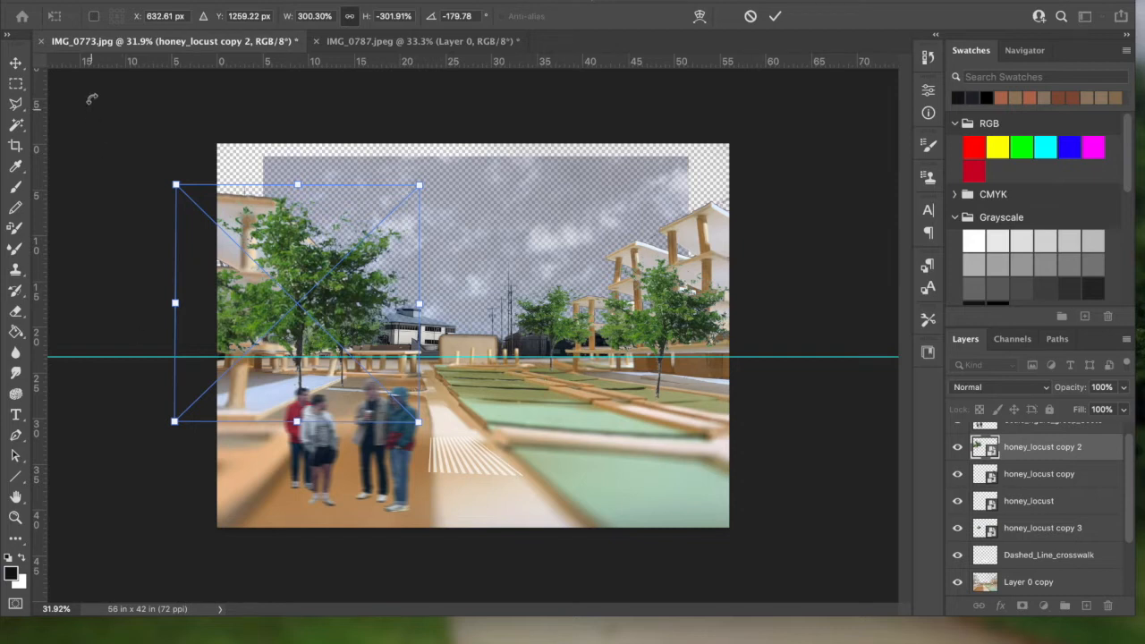
left_click(16, 62)
Select the Dashed_Line_crosswalk layer on the canvas, shift the crosswalk slightly to the right along the path, and deselect it
right_click(462, 455)
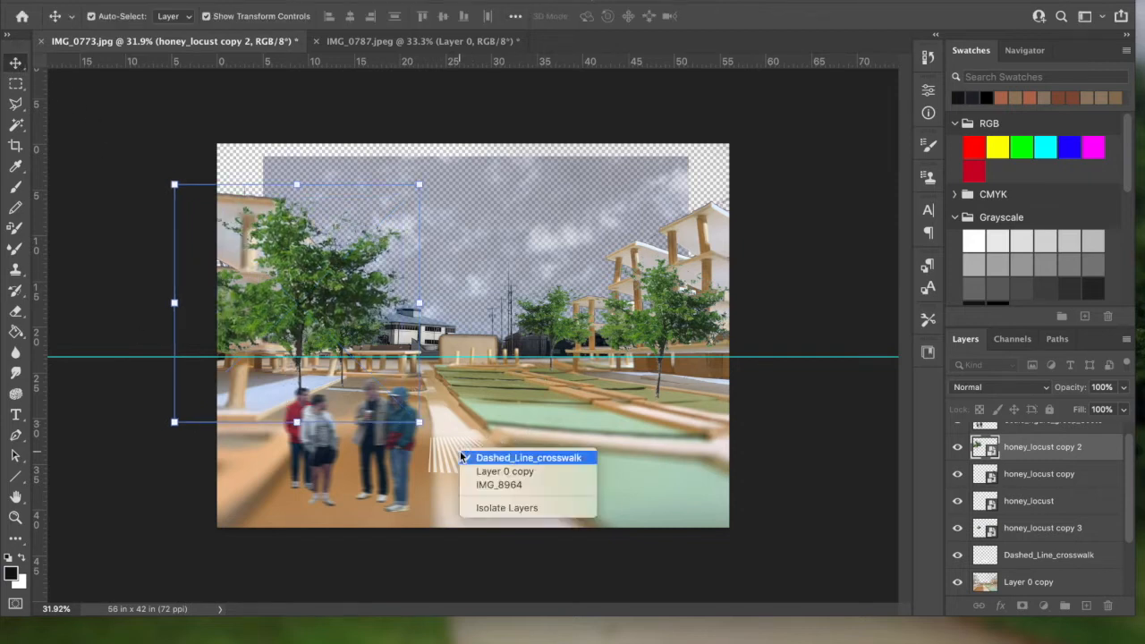
left_click(494, 460)
left_click_drag(473, 460, 485, 461)
left_click(511, 557)
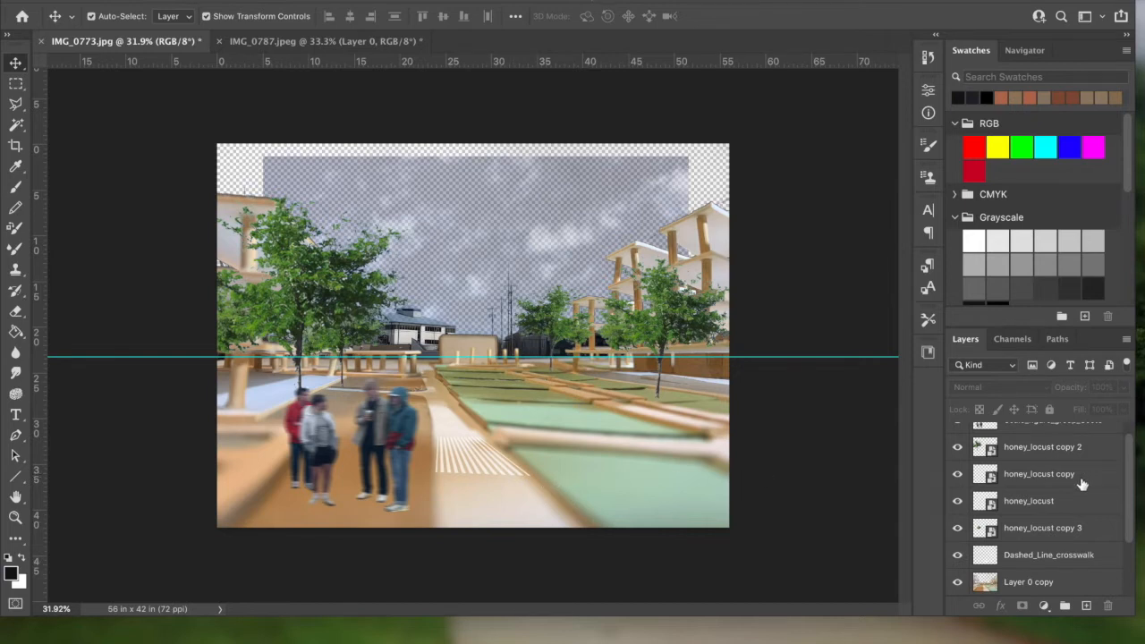
Merge the four honey locust layers, from honey_locust copy 3 up to honey_locust copy 2, into a single layer
left_click(1110, 529)
scroll(1131, 501, "down", 1)
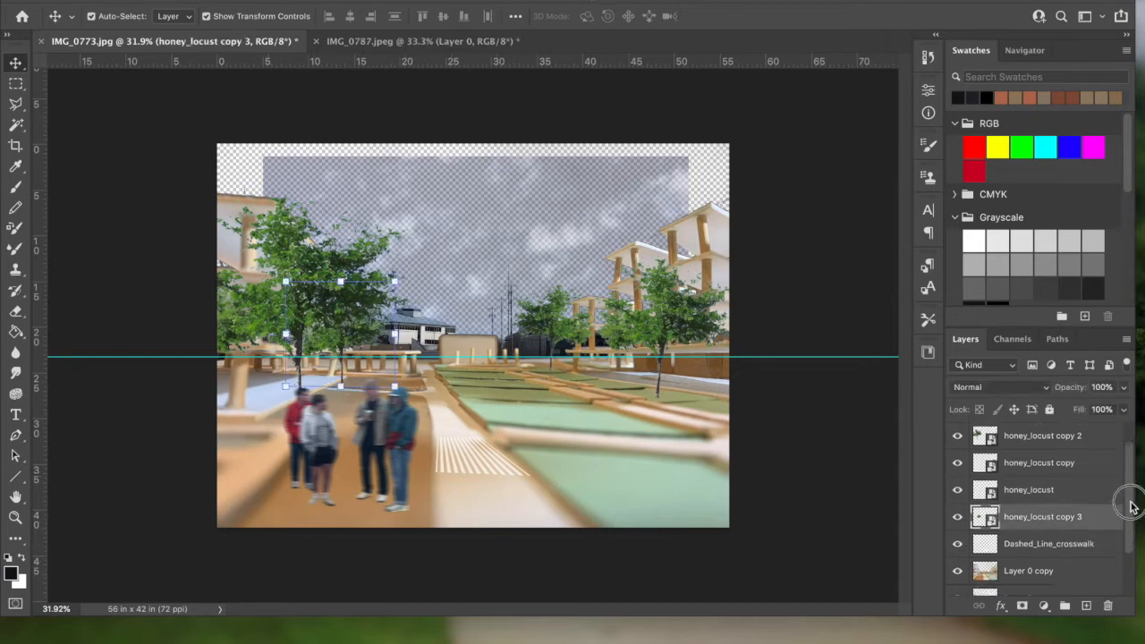
scroll(1127, 483, "up", 2)
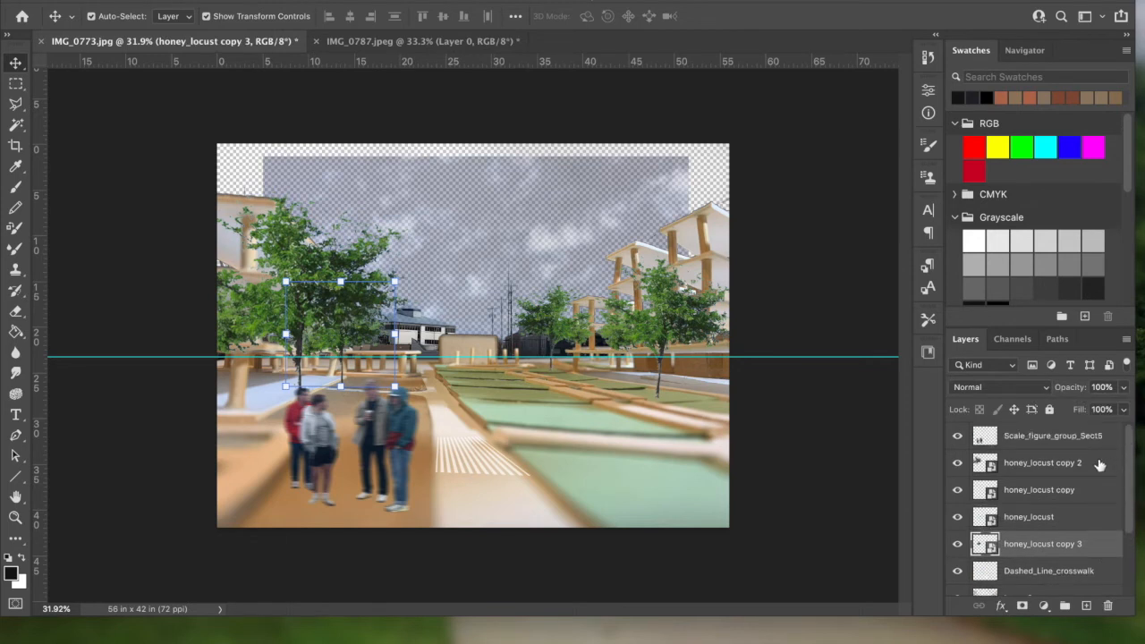
left_click(1100, 464, "shift")
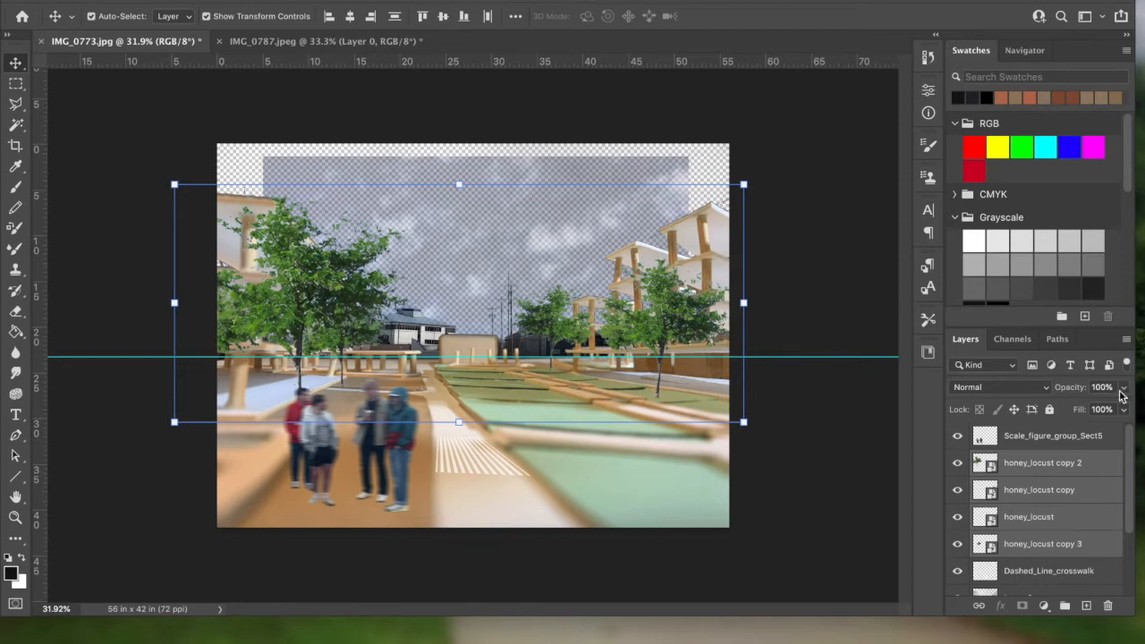
left_click(1126, 341)
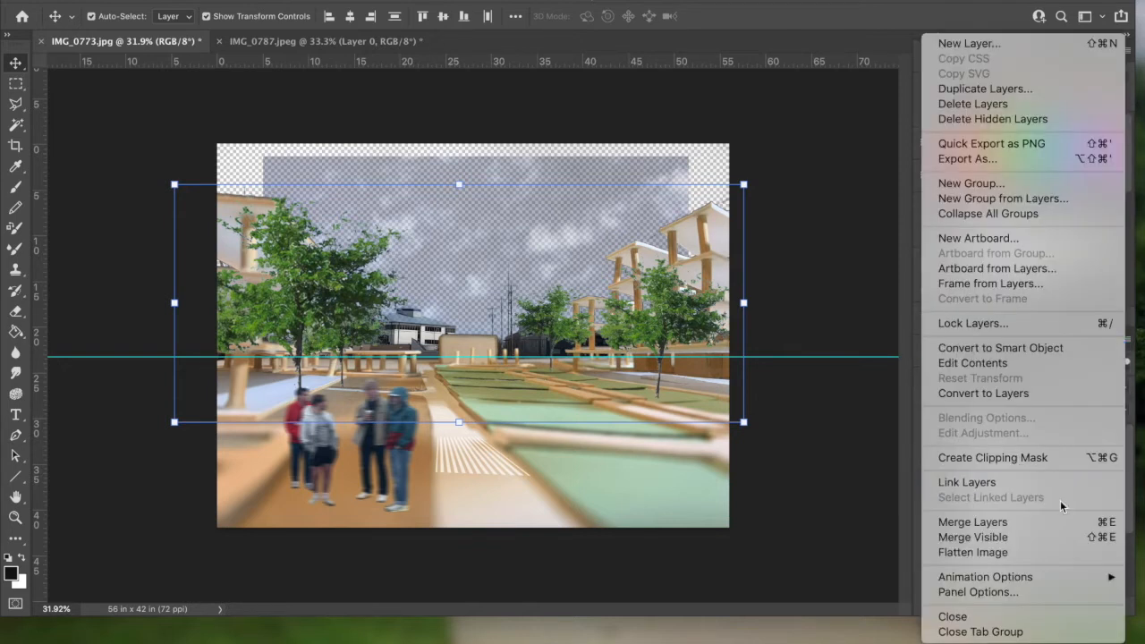
left_click(1056, 523)
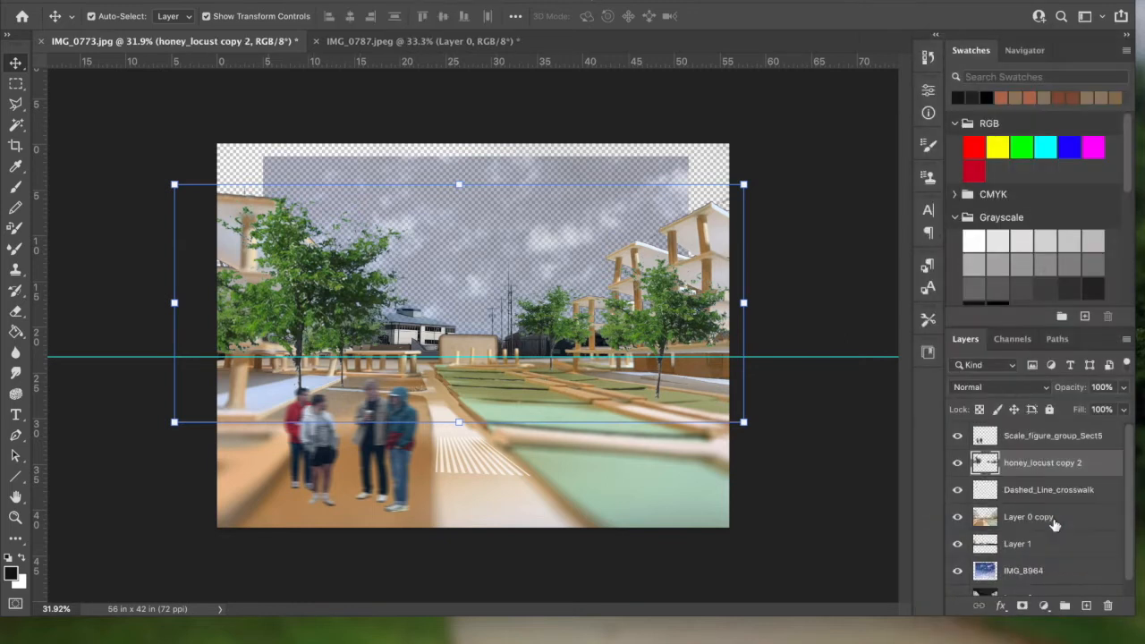
Toggle the merged honey locust layer's visibility to check its contents, and lower its opacity to 78%
left_click(958, 463)
left_click(958, 464)
left_click(958, 463)
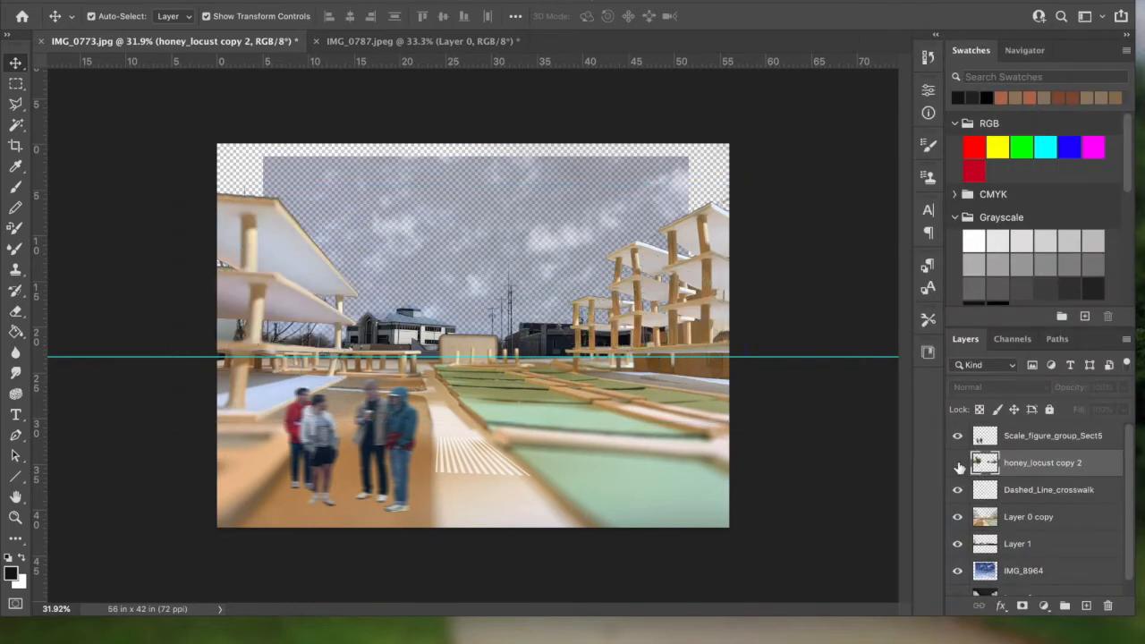
left_click(959, 463)
left_click(1124, 388)
mouse_move(1109, 410)
left_mouse_down()
mouse_move(1092, 412)
mouse_move(1108, 419)
left_mouse_up()
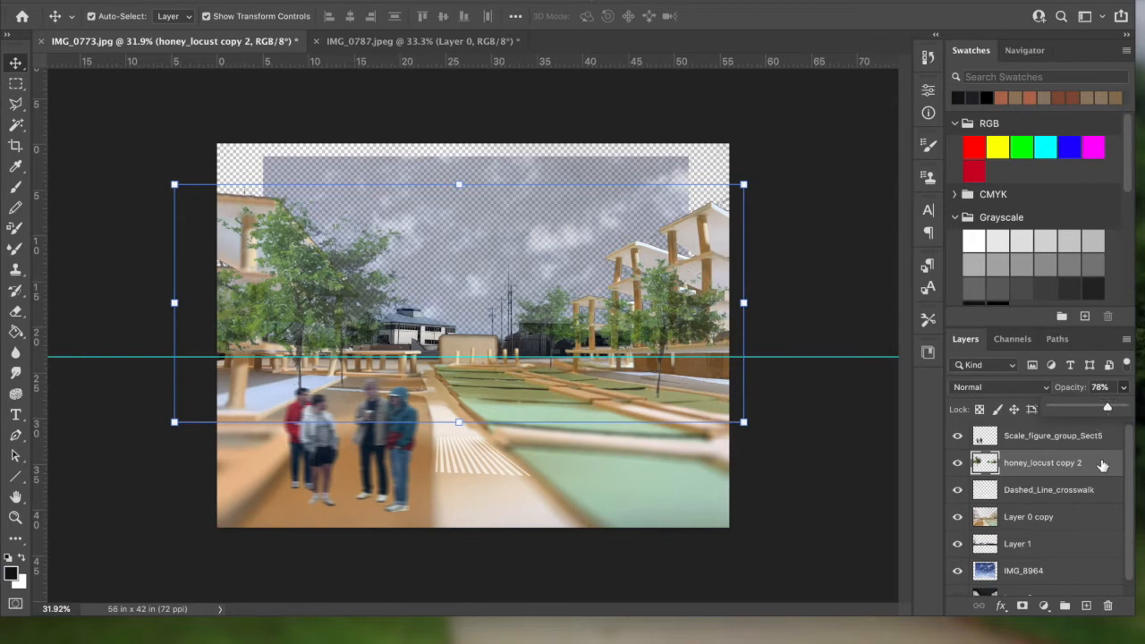
Set the merged honey locust layer's blend mode to Multiply in its blending options
right_click(1102, 466)
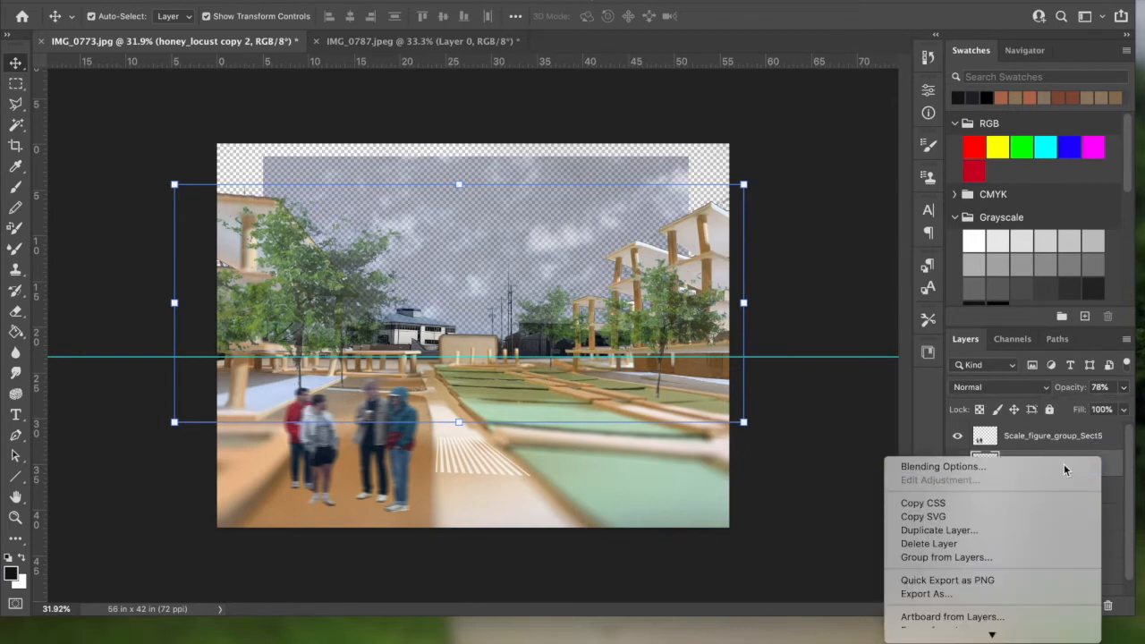
left_click(1065, 467)
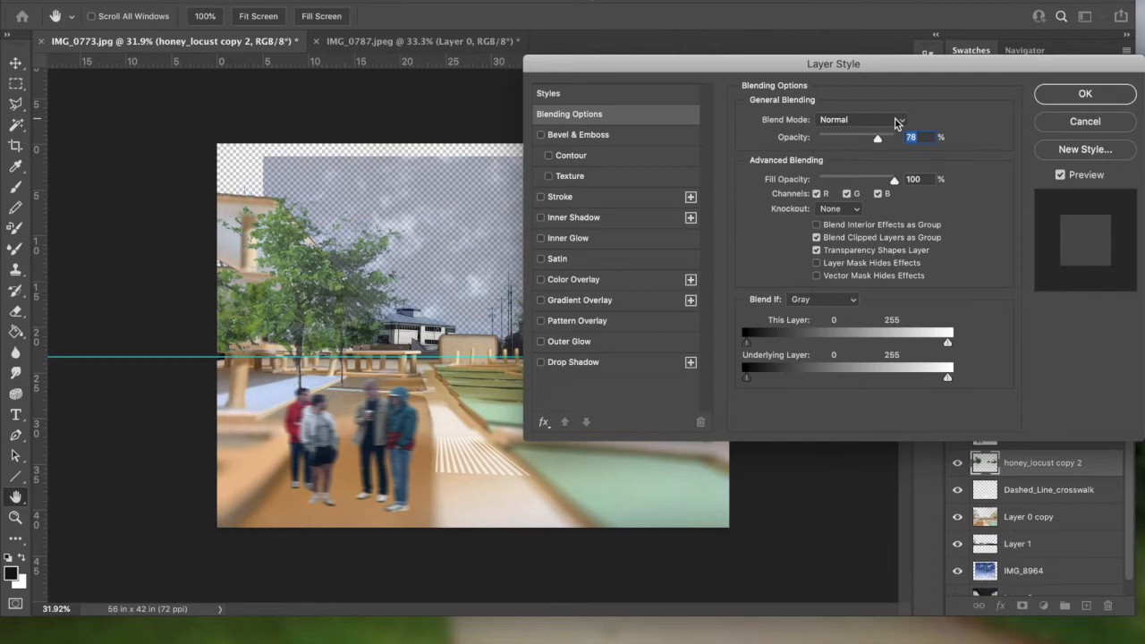
left_click(894, 122)
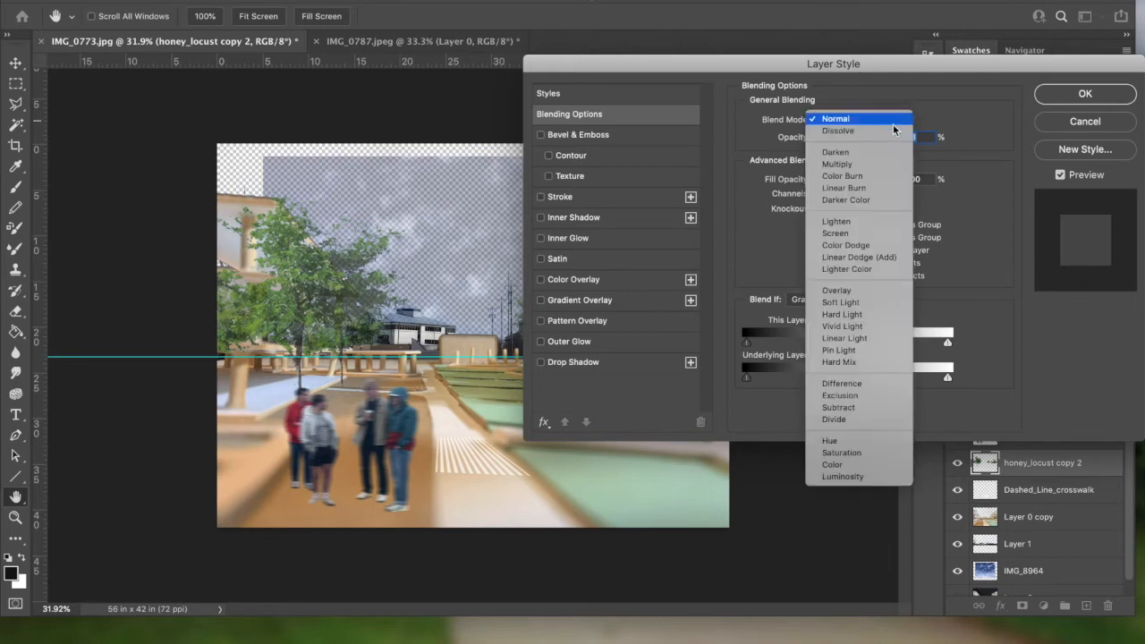
left_click(884, 165)
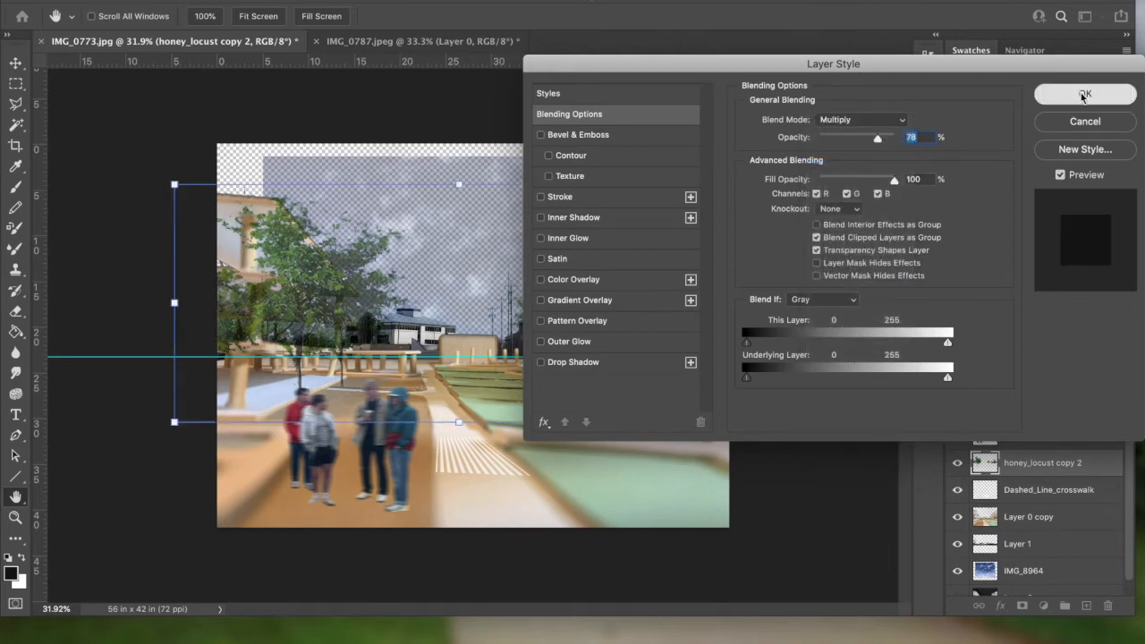
left_click(1083, 96)
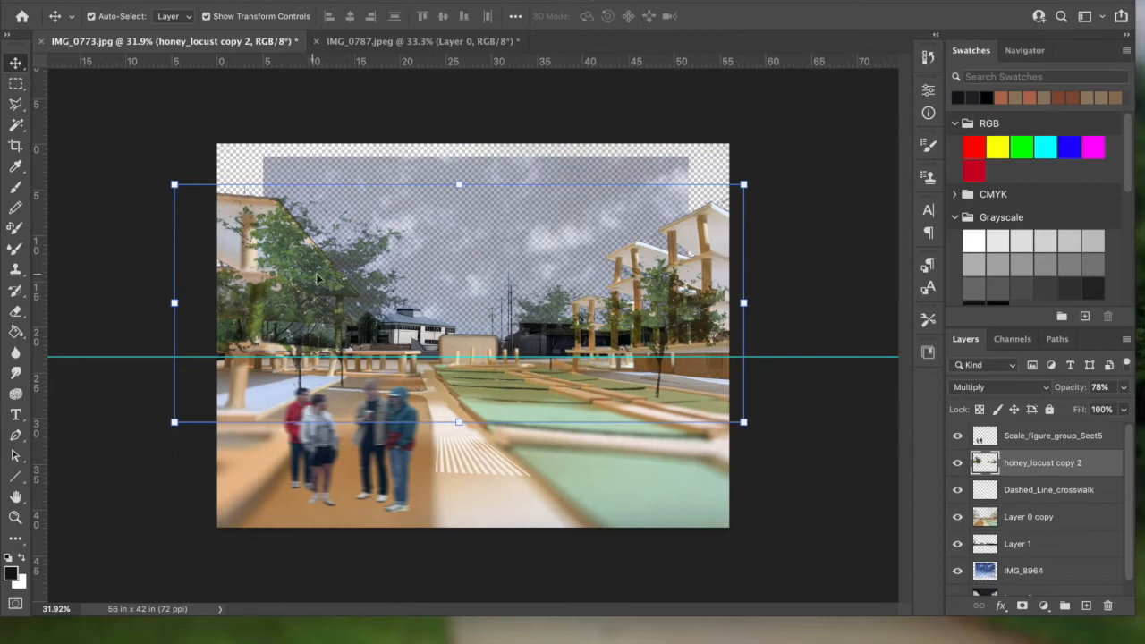
Shift the merged honey locust trees slightly down and to the right, and reduce the layer's opacity to 74%
mouse_move(312, 284)
left_mouse_down()
mouse_move(329, 275)
mouse_move(307, 289)
left_mouse_up()
left_click(1124, 388)
left_click_drag(1106, 408, 1104, 409)
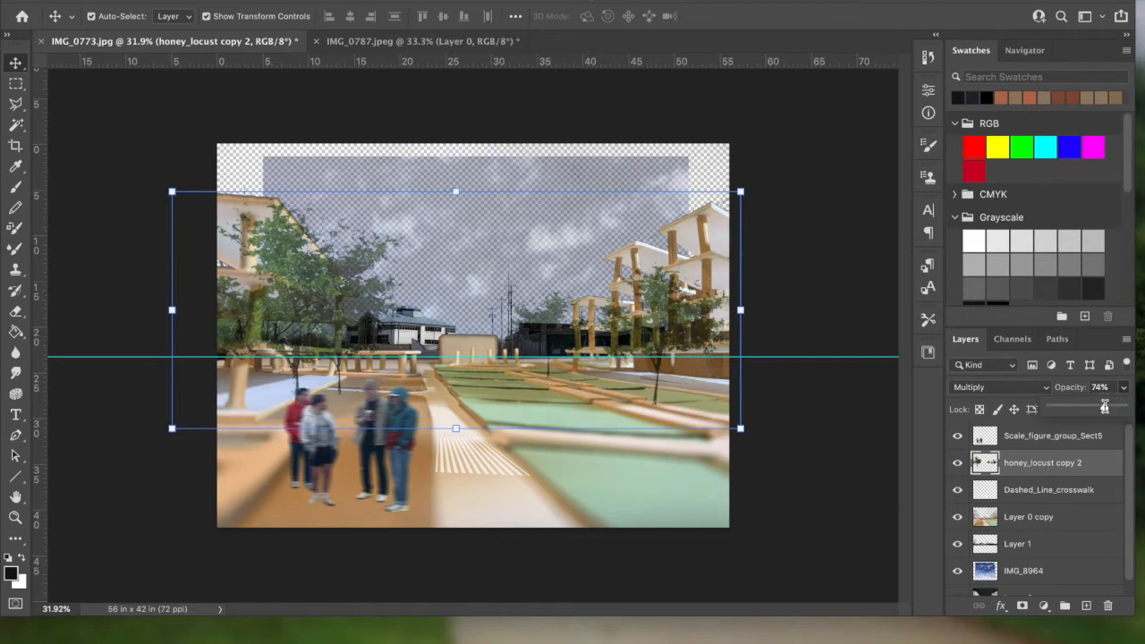
left_click_drag(667, 315, 681, 310)
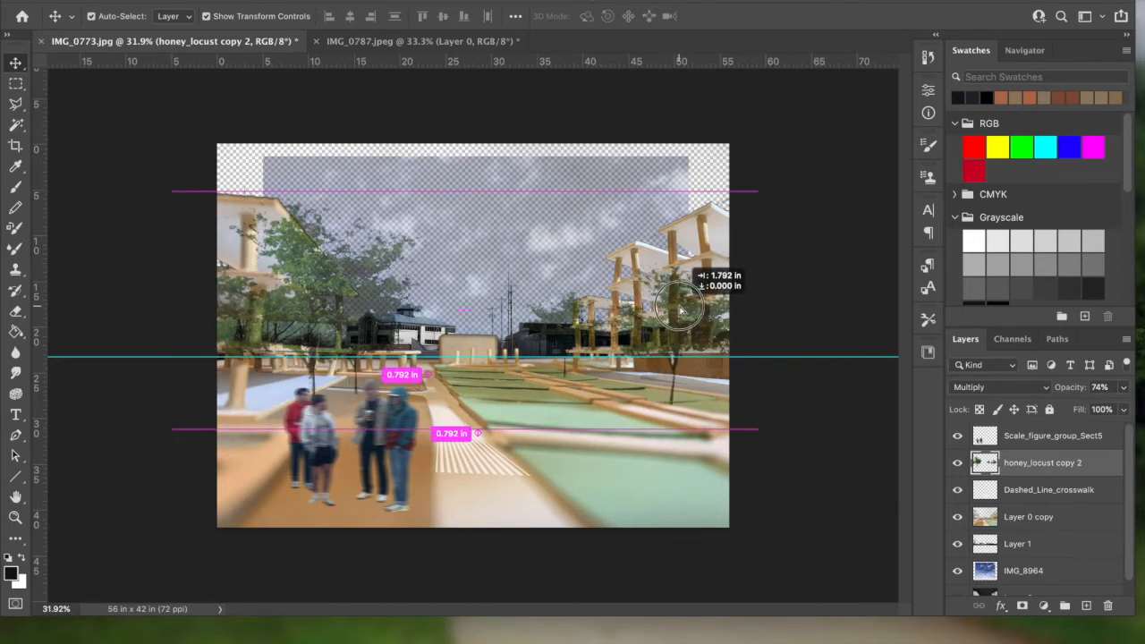
left_click_drag(681, 311, 678, 311)
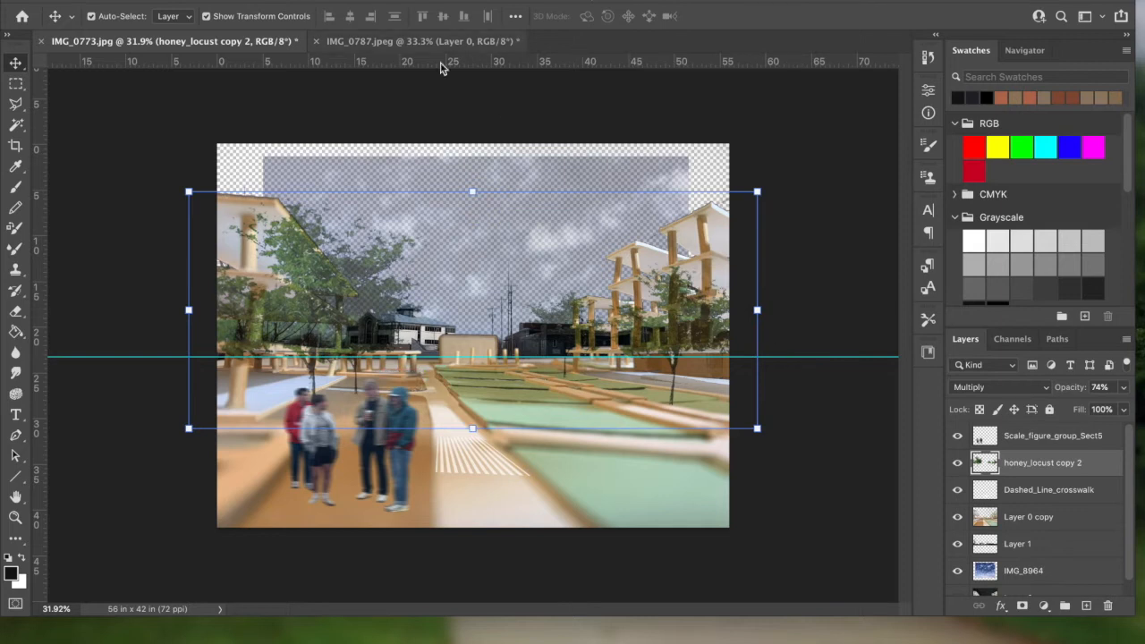
Scale the merged honey locust layer up to about 104% and commit the transform
left_click_drag(472, 192, 474, 181)
left_click(374, 0)
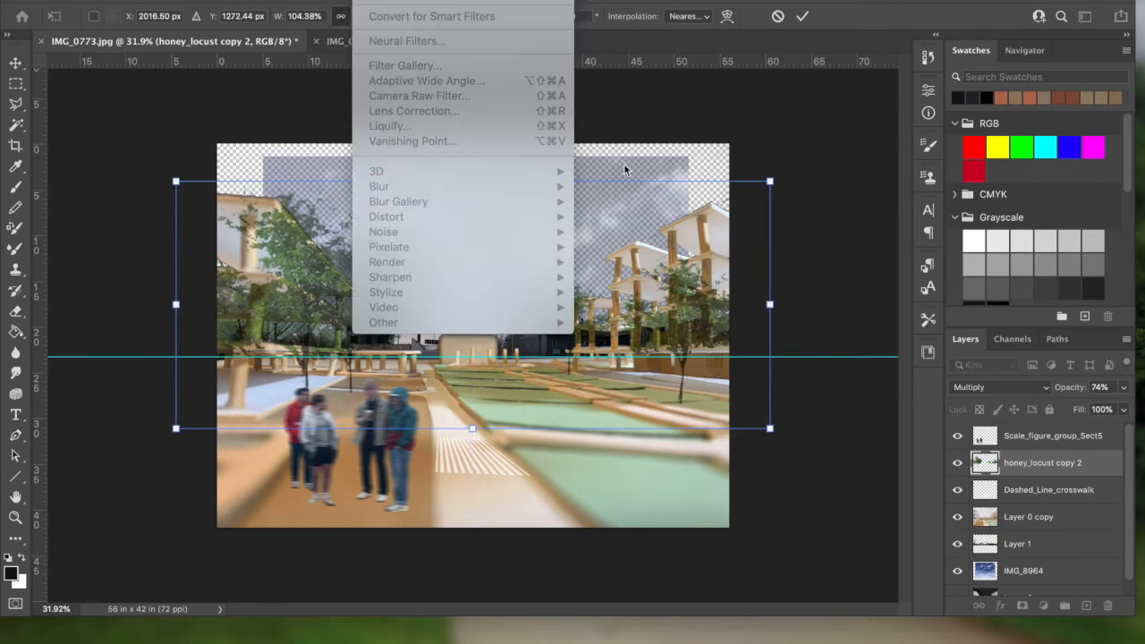
left_click(779, 140)
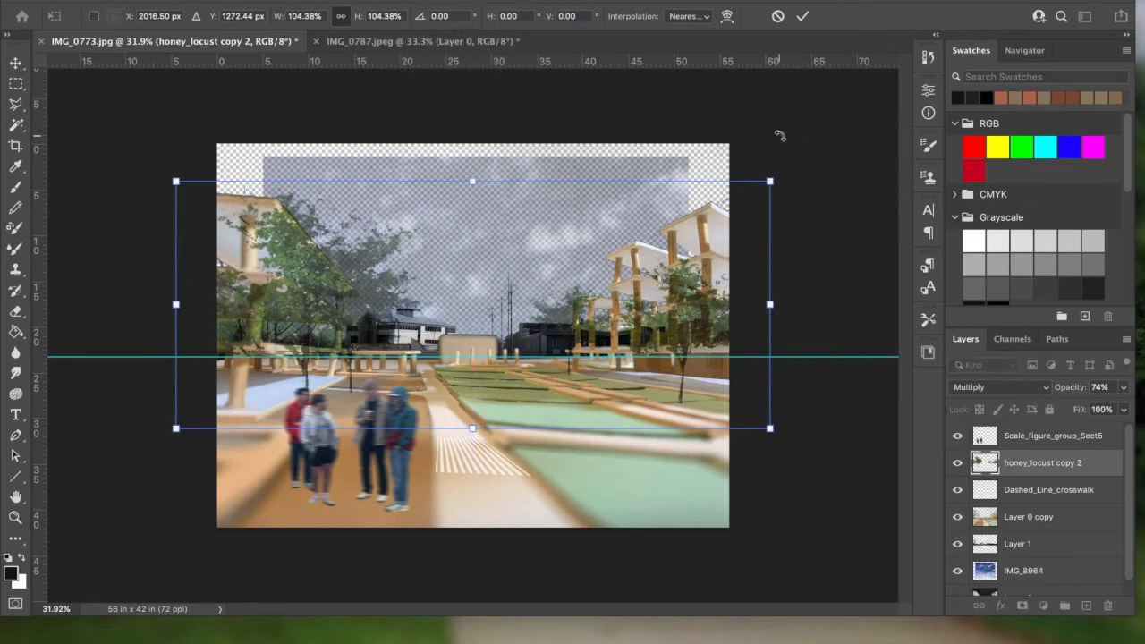
right_click(1107, 453)
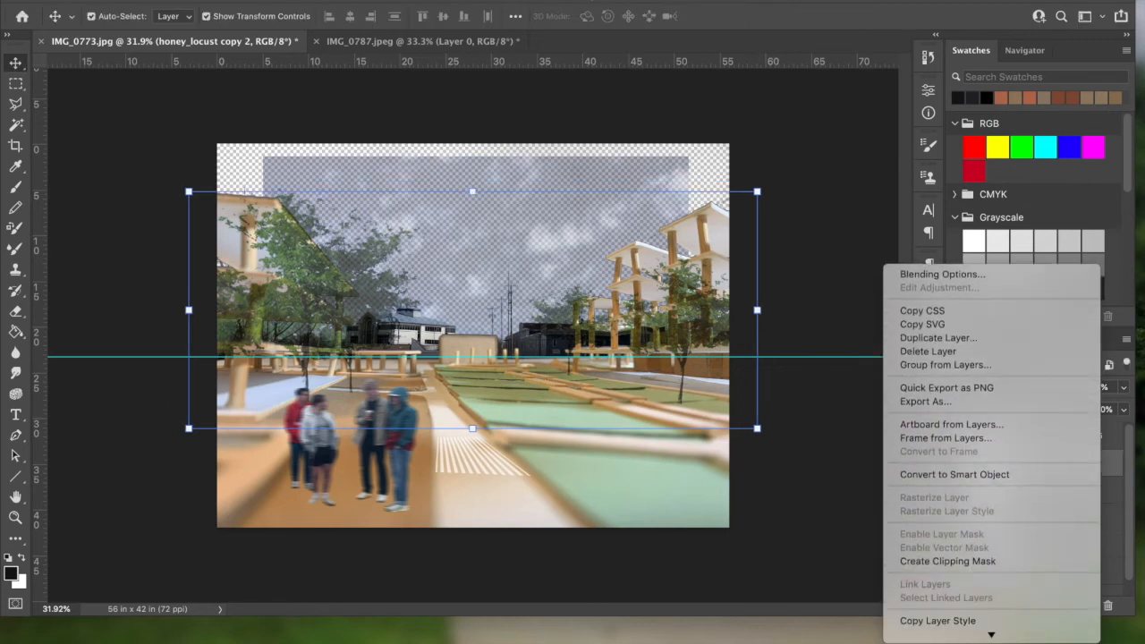
left_click(955, 474)
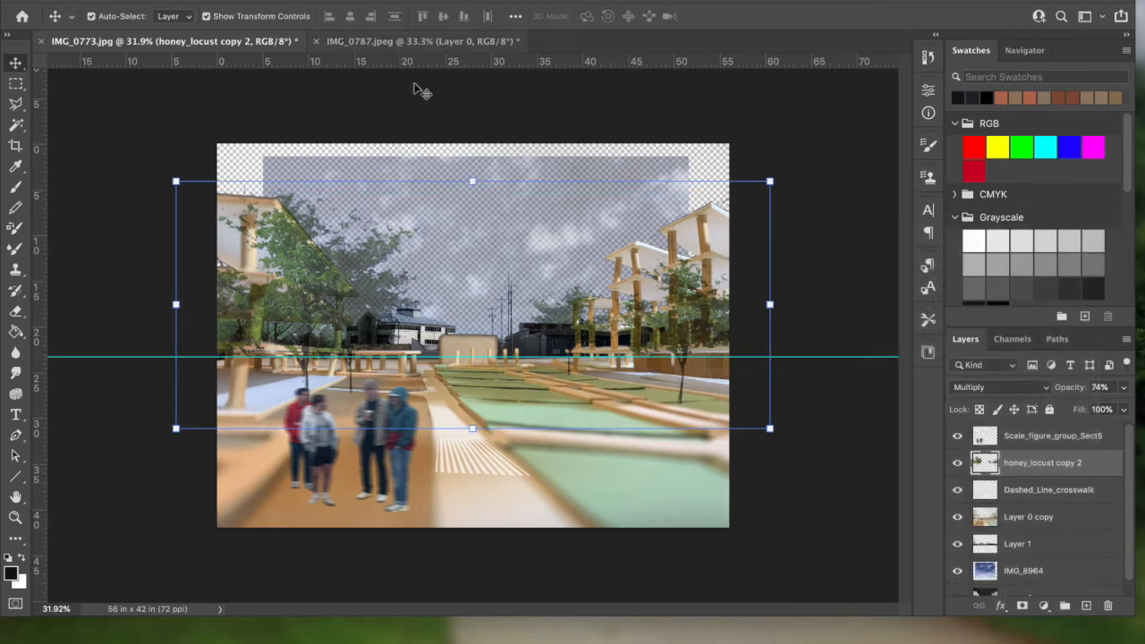
Apply a subtle Motion Blur at angle 0 with a distance under 40 pixels to the merged trees, and deselect the layer
left_click(371, 2)
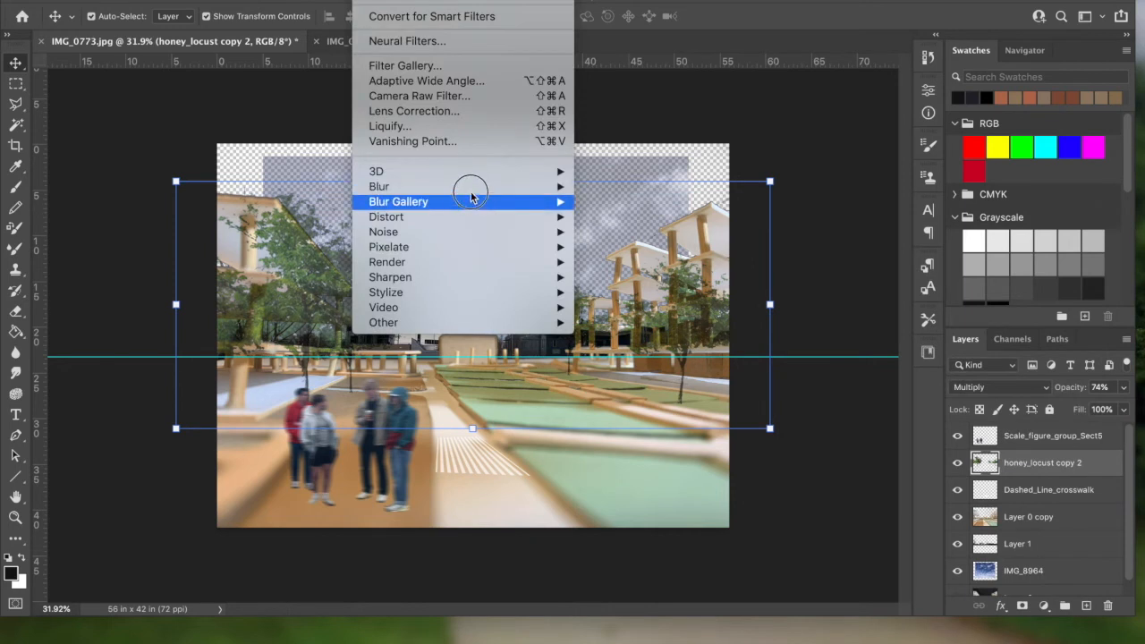
mouse_move(471, 188)
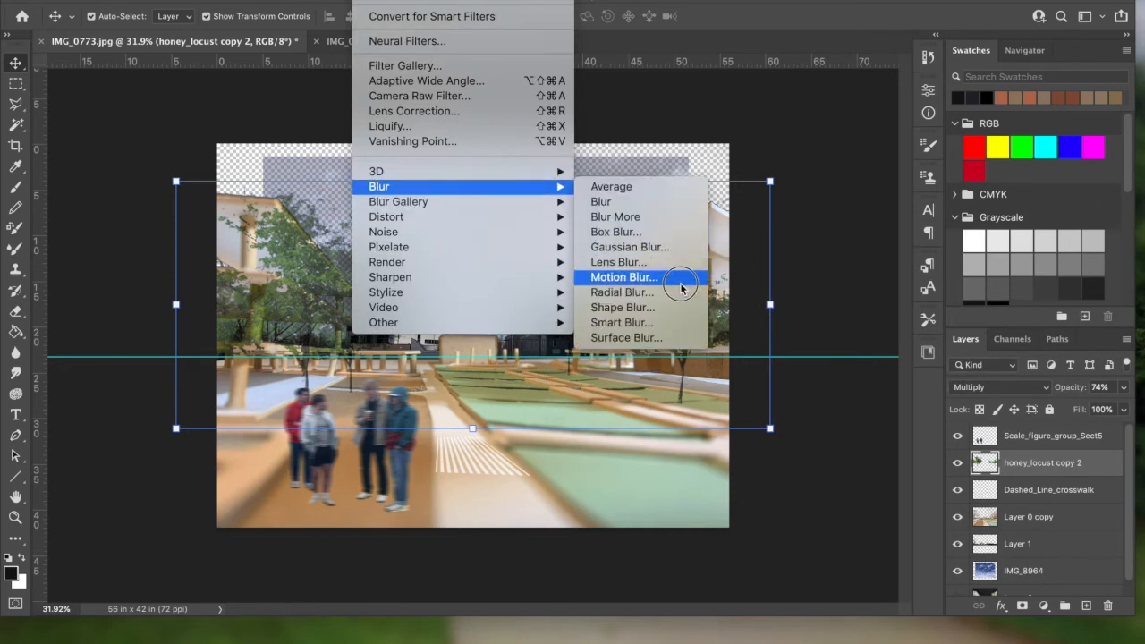
mouse_move(453, 205)
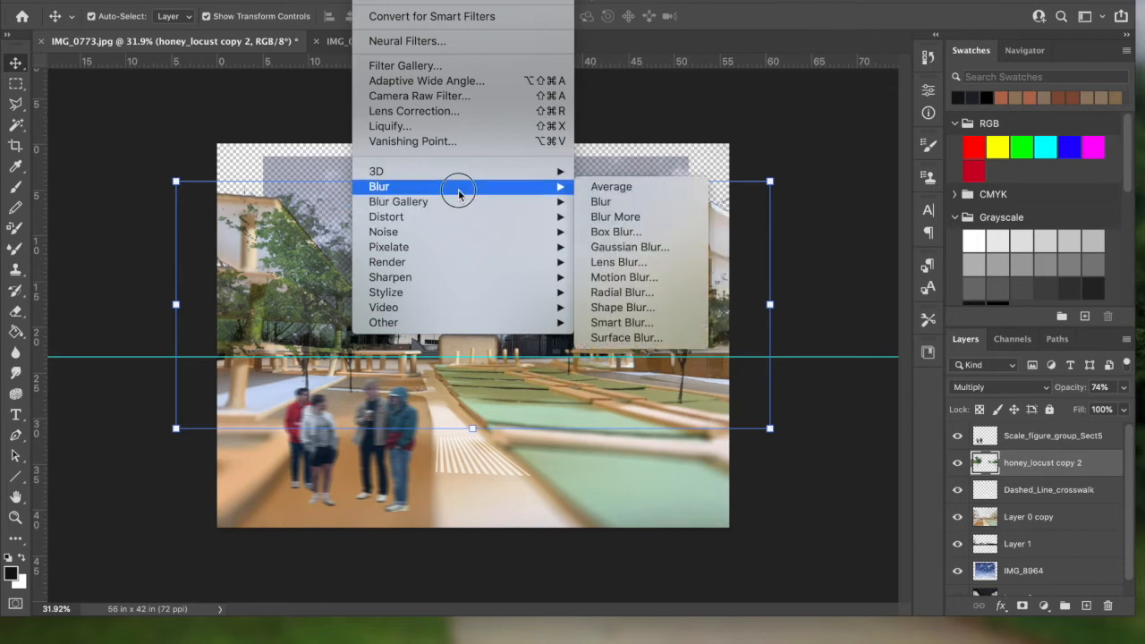
left_click(643, 275)
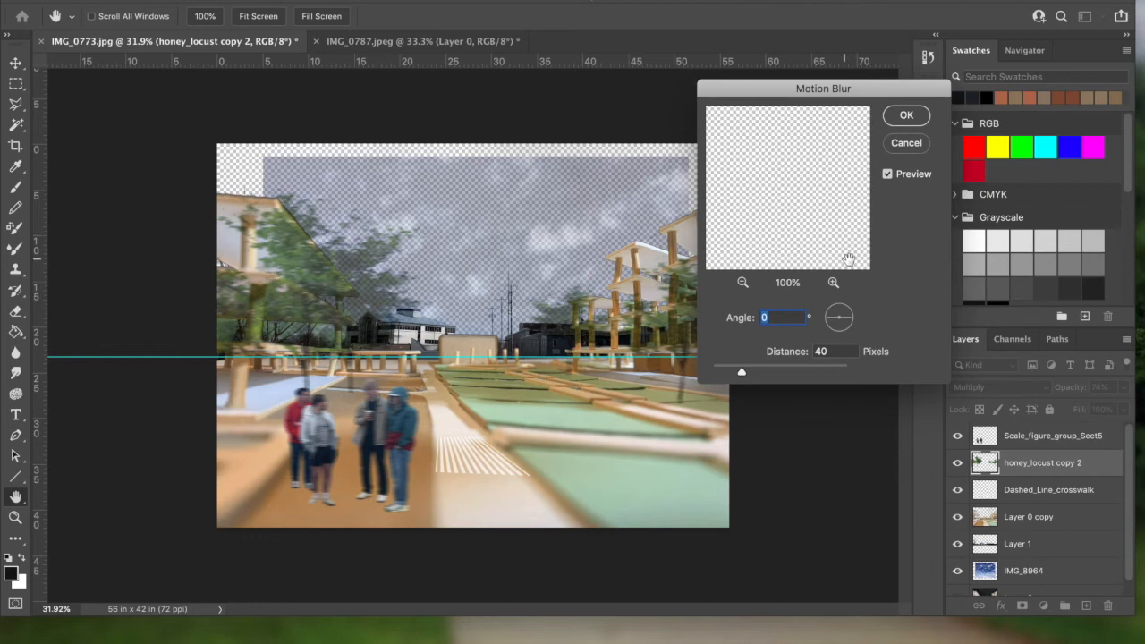
left_click_drag(742, 372, 730, 372)
left_click(906, 115)
key("v")
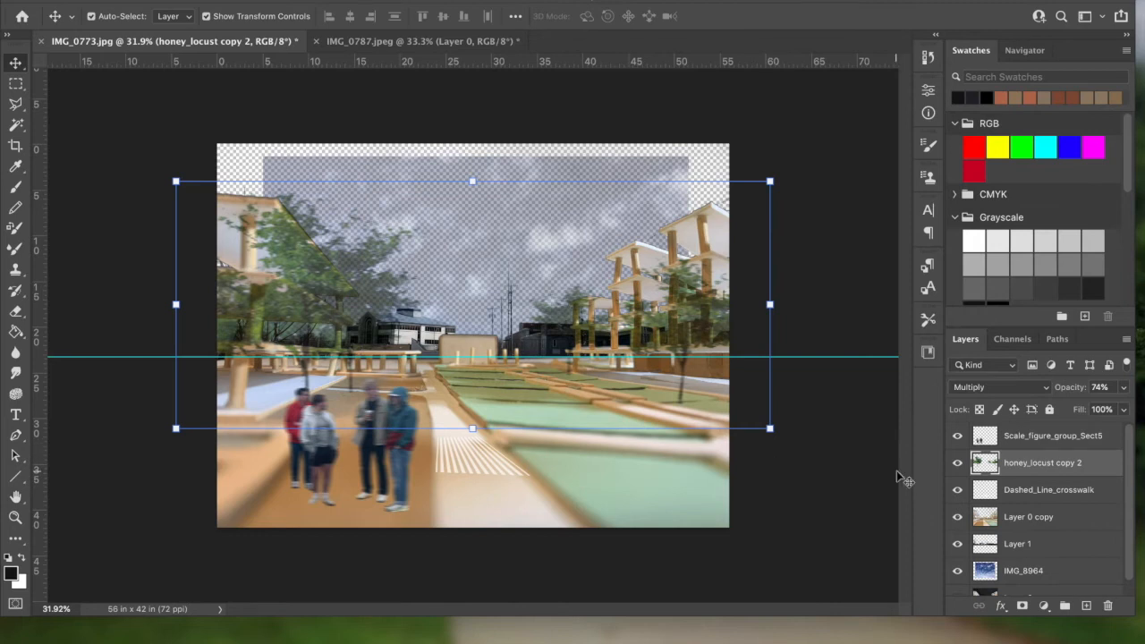
left_click(843, 505)
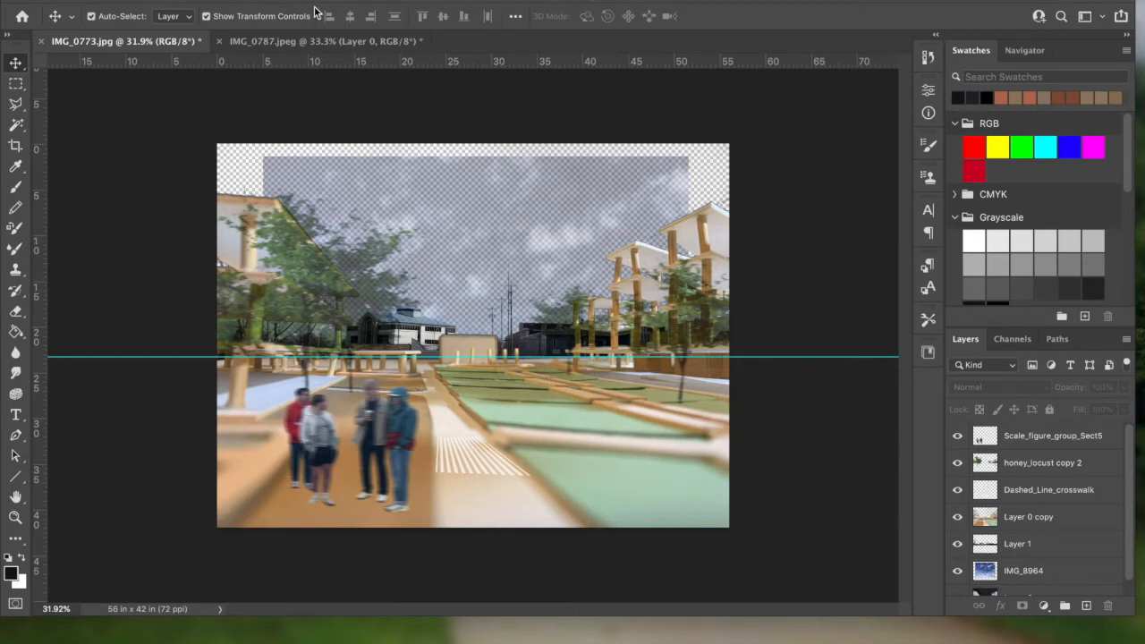
Place the bike-man2.png cyclist cutout from the cutouts folder into the composite
left_click(121, 2)
left_click(229, 311)
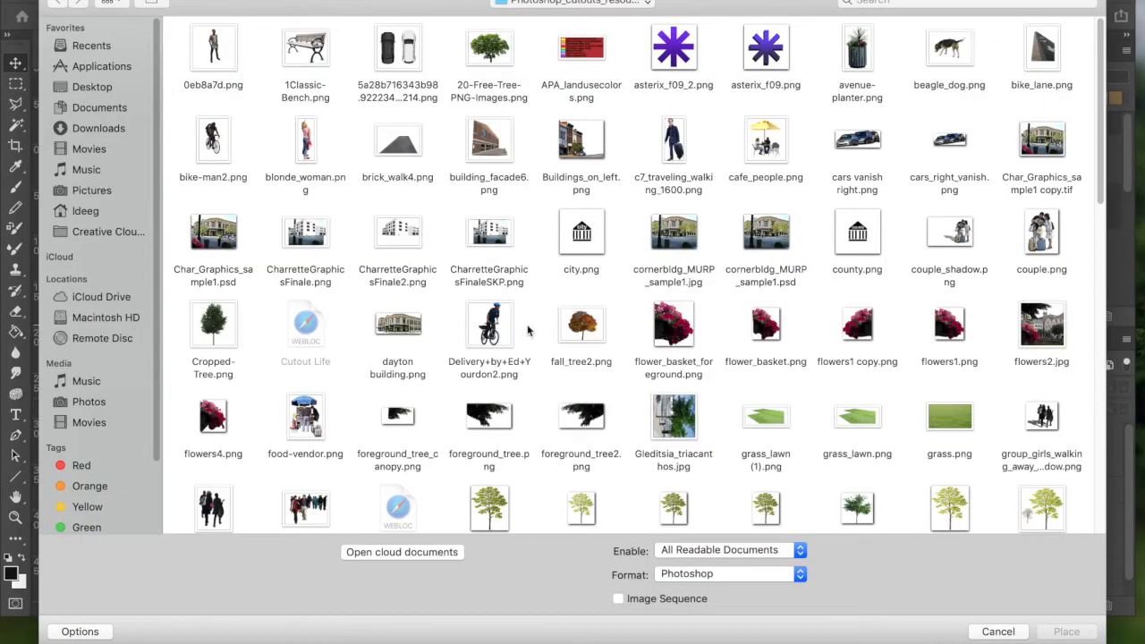
left_click_drag(1101, 158, 1100, 149)
left_click(213, 144)
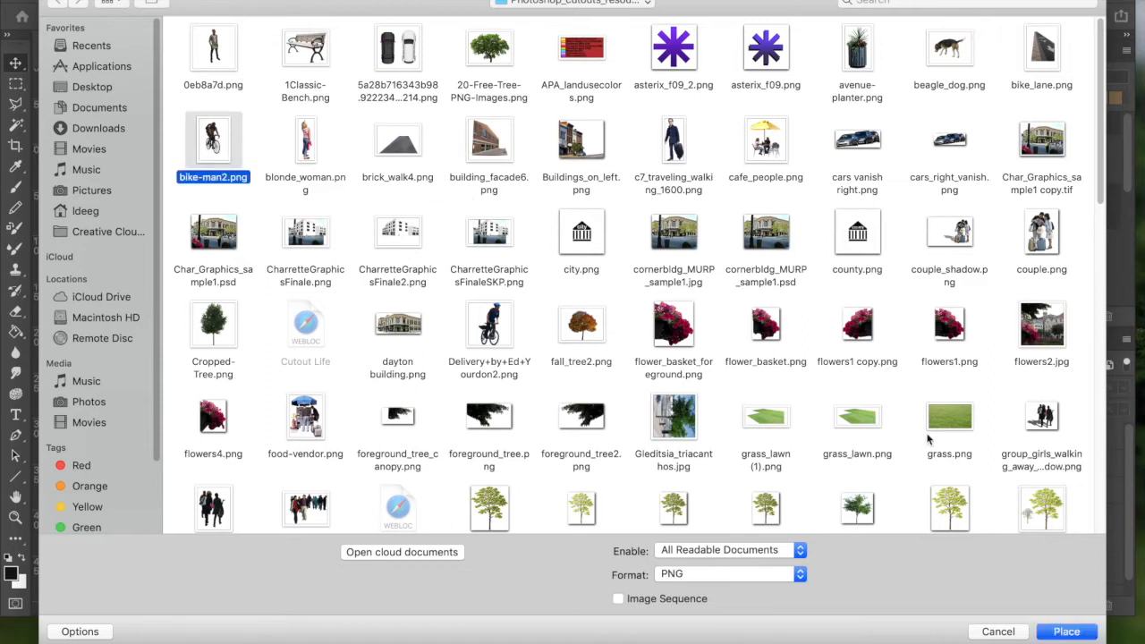
left_click(1067, 631)
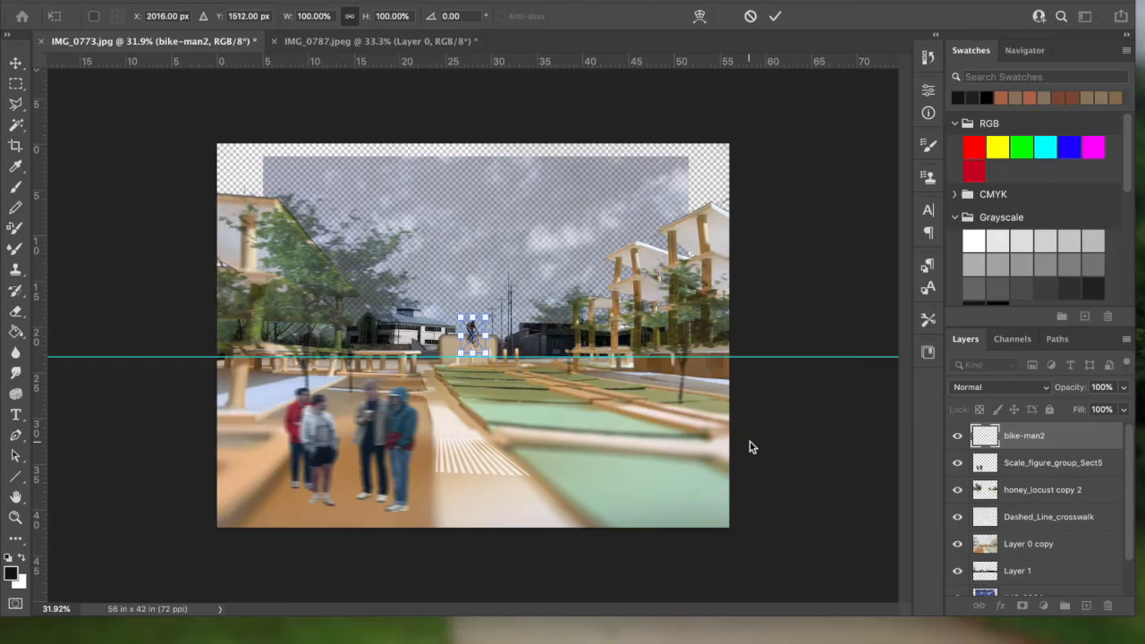
Enlarge the cyclist to about 350% wide by 315% high over the crosswalk, set its opacity to 62%, and commit the placement
left_click_drag(489, 355, 474, 390)
left_click_drag(506, 453, 524, 489)
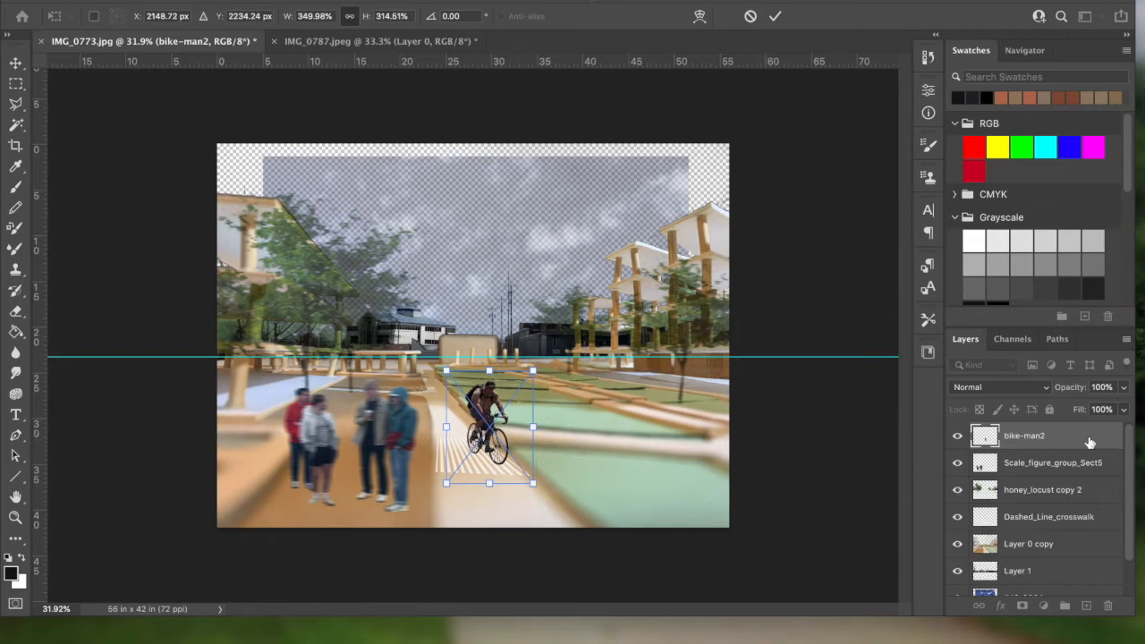
left_click(1124, 386)
left_click_drag(1123, 408, 1097, 410)
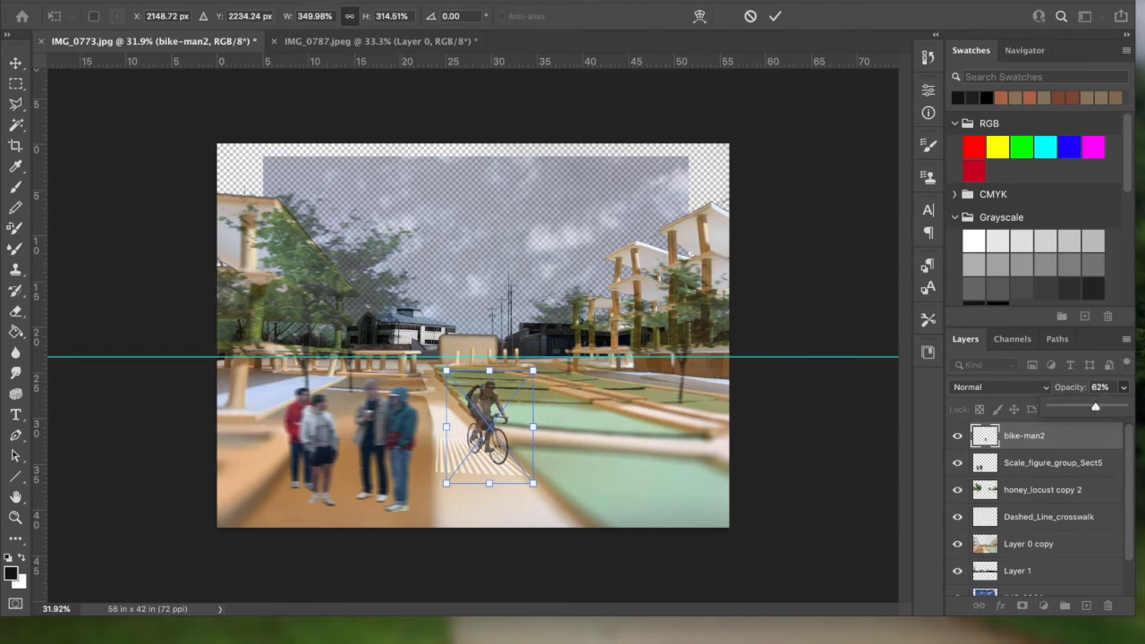
left_click(440, 1)
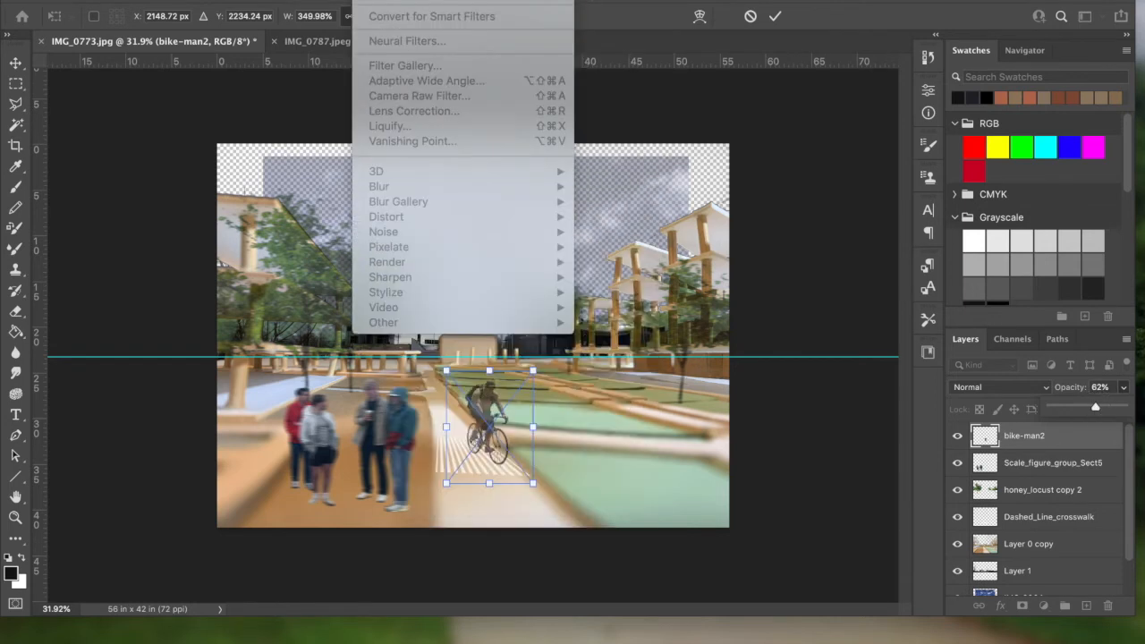
left_click(754, 228)
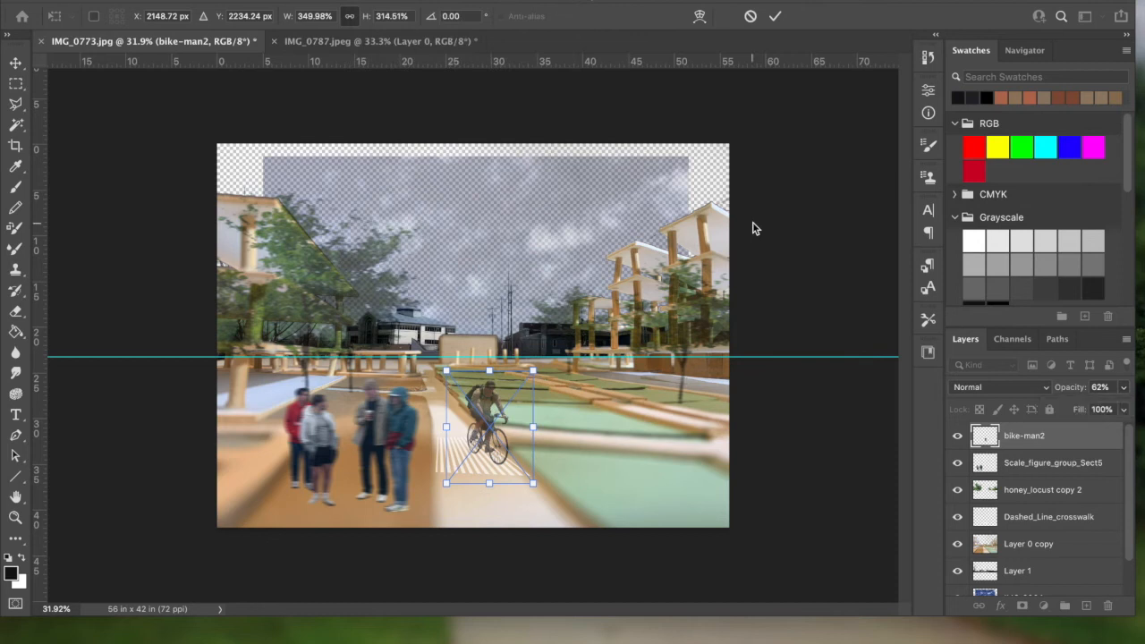
left_click(16, 64)
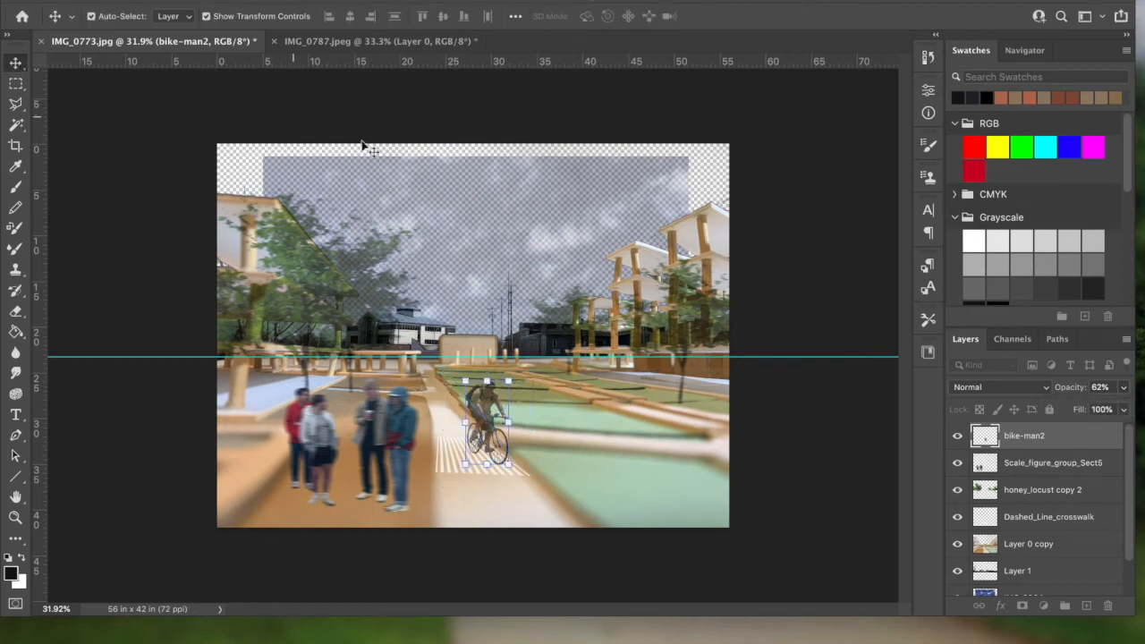
Apply a Motion Blur with angle 0 and a distance of 24 pixels to the bike-man2 cyclist layer, and deselect the layer
left_click(327, 2)
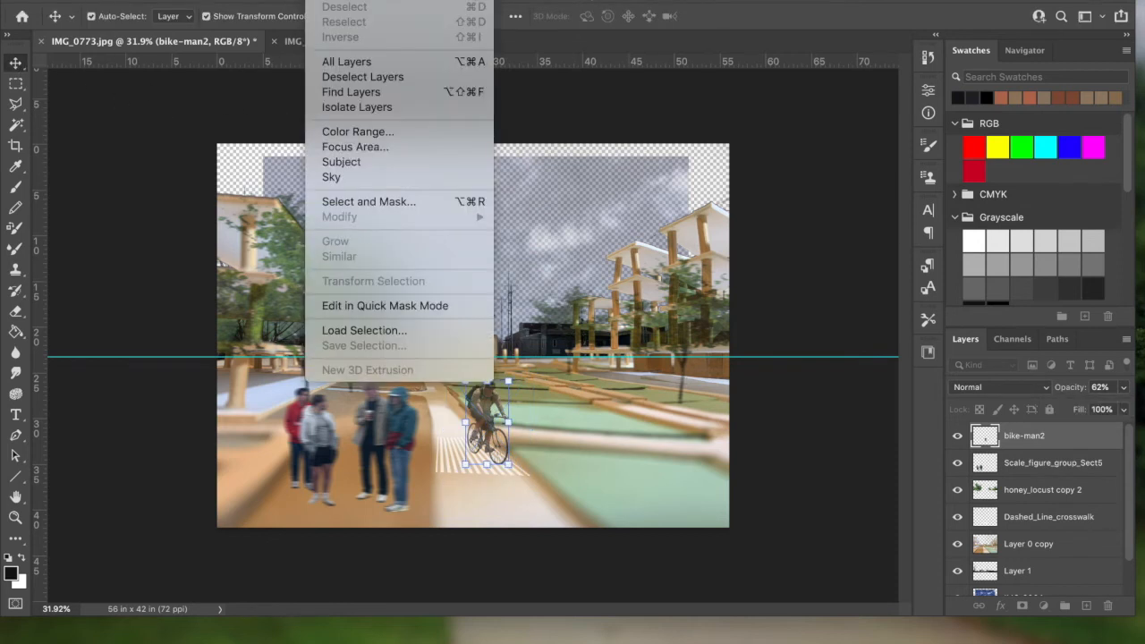
mouse_move(374, 2)
mouse_move(483, 190)
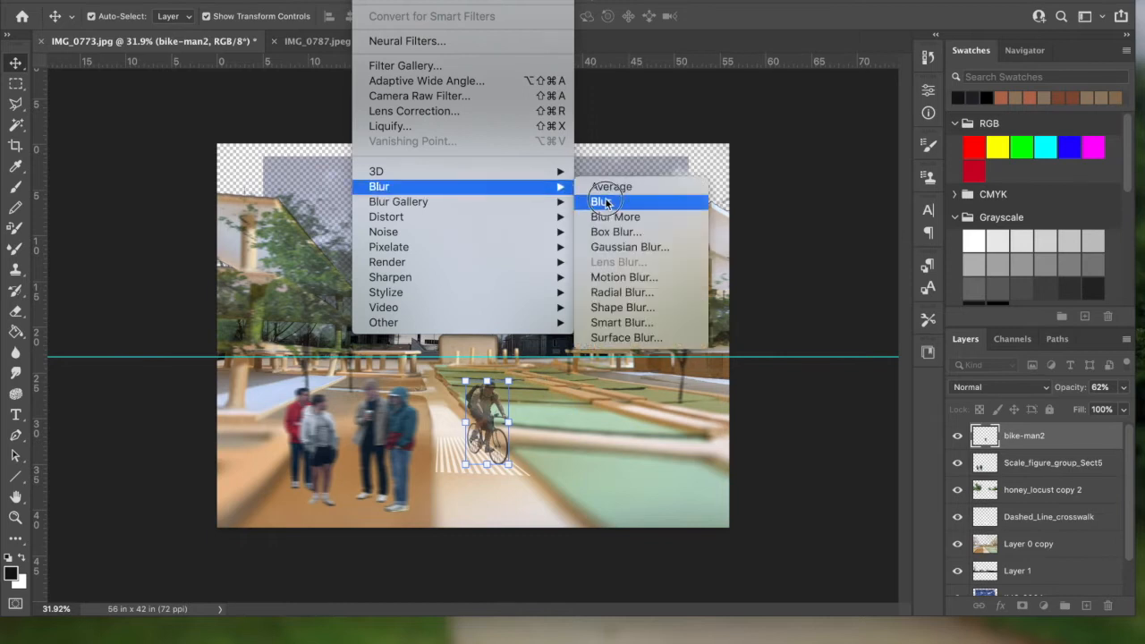
left_click(630, 278)
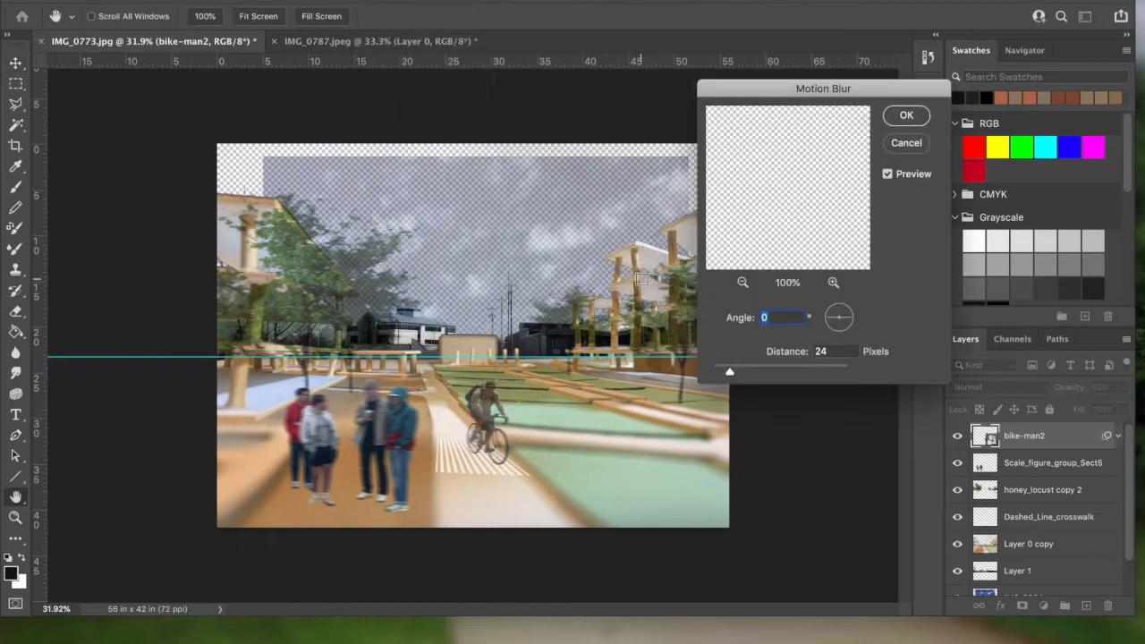
left_click(903, 119)
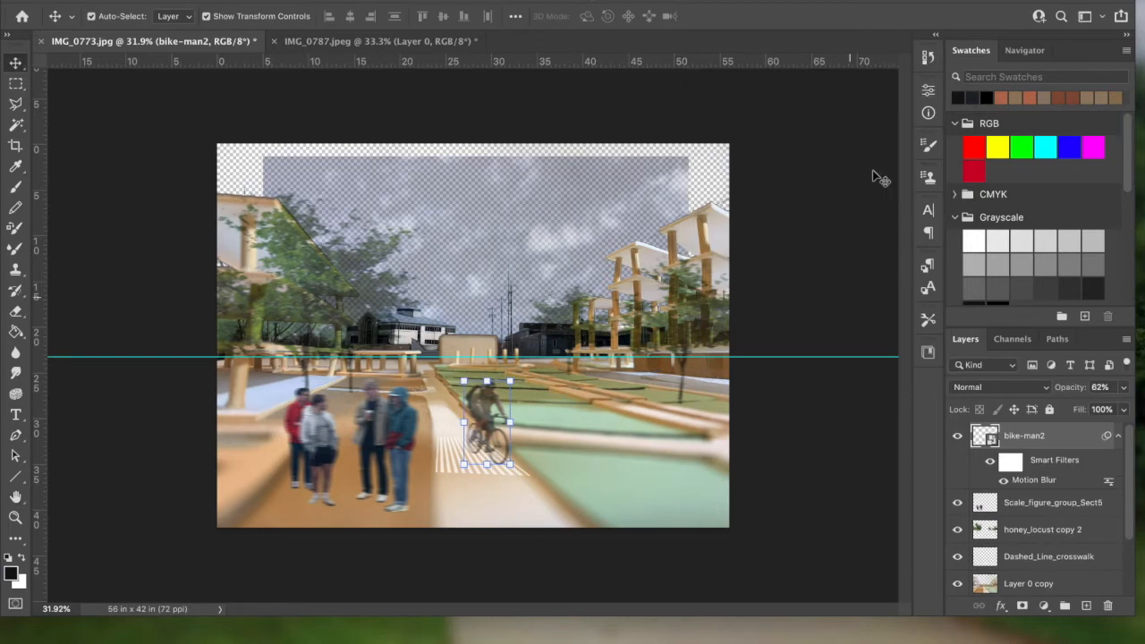
left_click(847, 202)
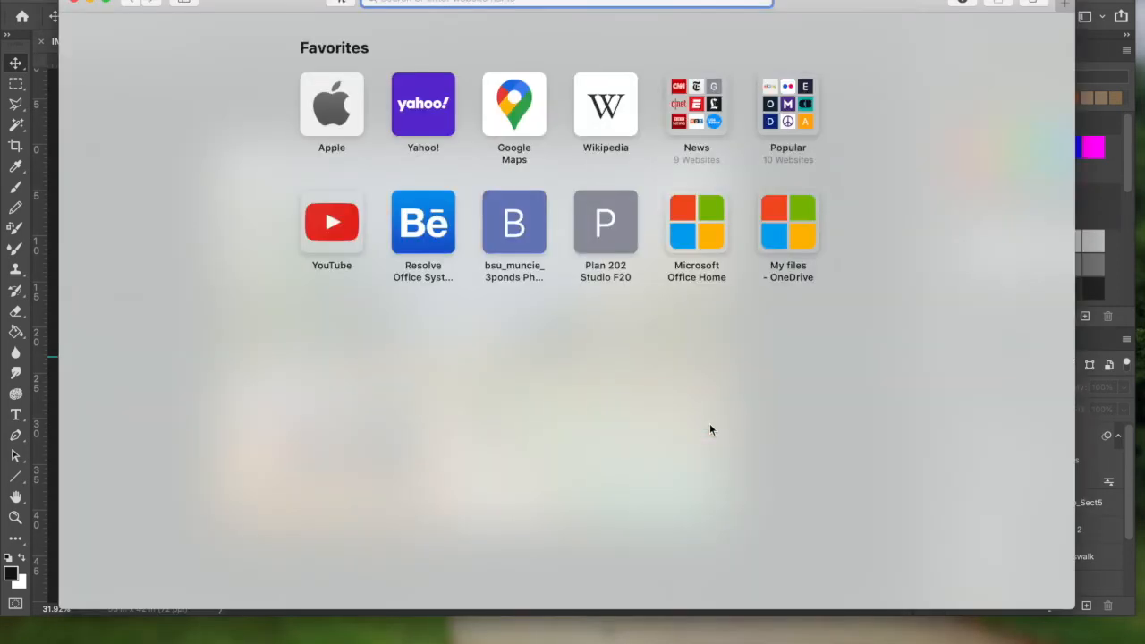
Switch to the Safari web browser and open the skalgubbar.se cutout people website
type("sk")
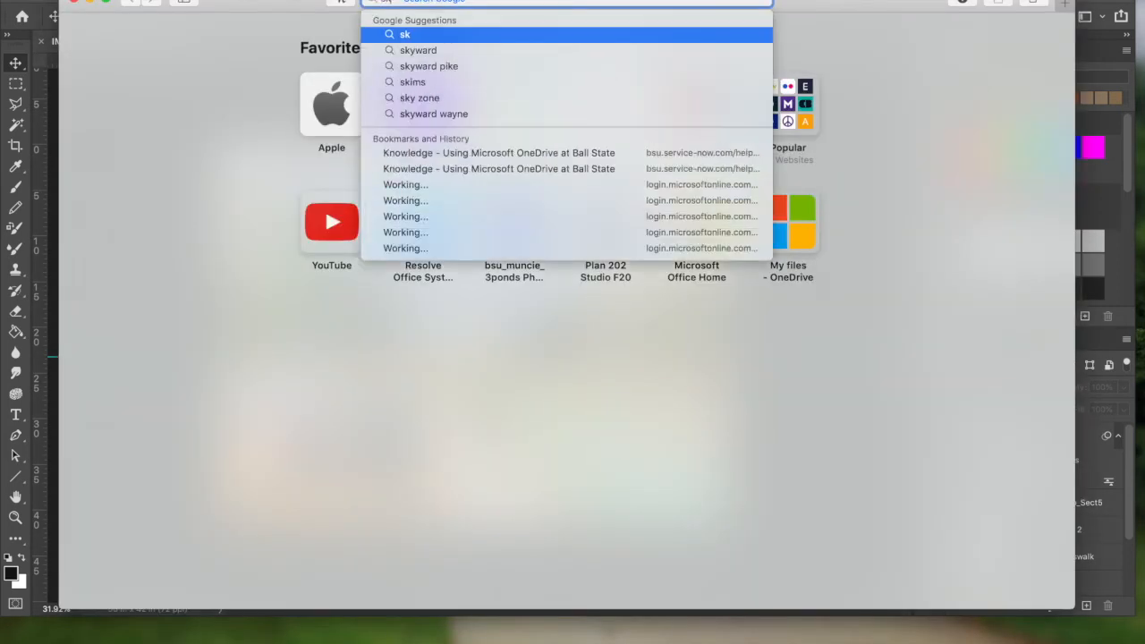
type("a")
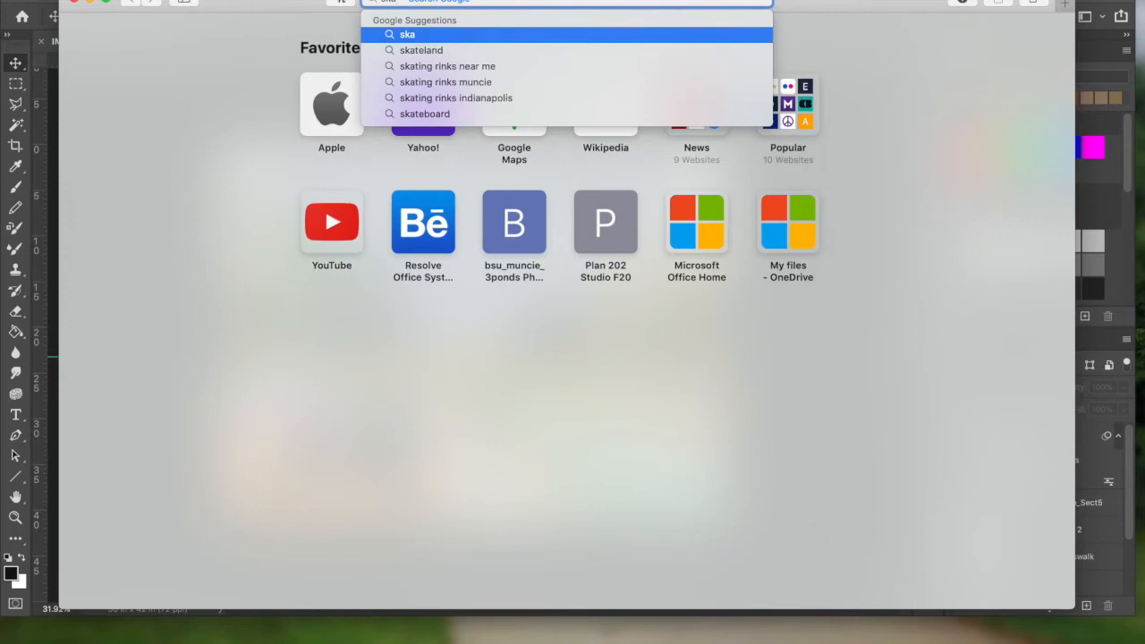
type("lgu")
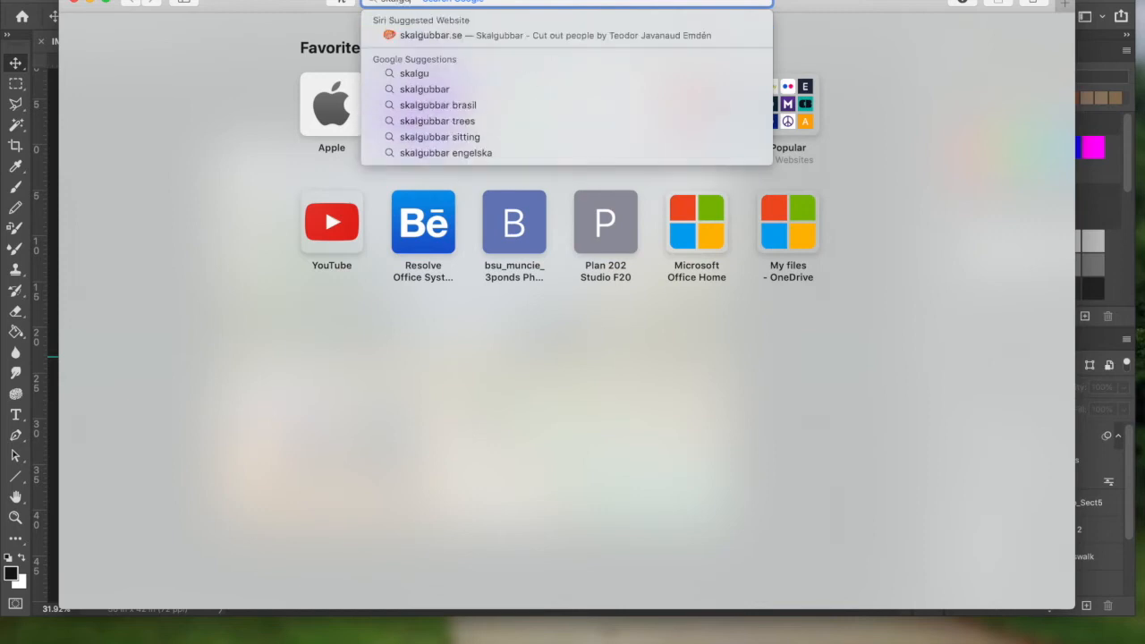
type("bber")
key("BackSpace")
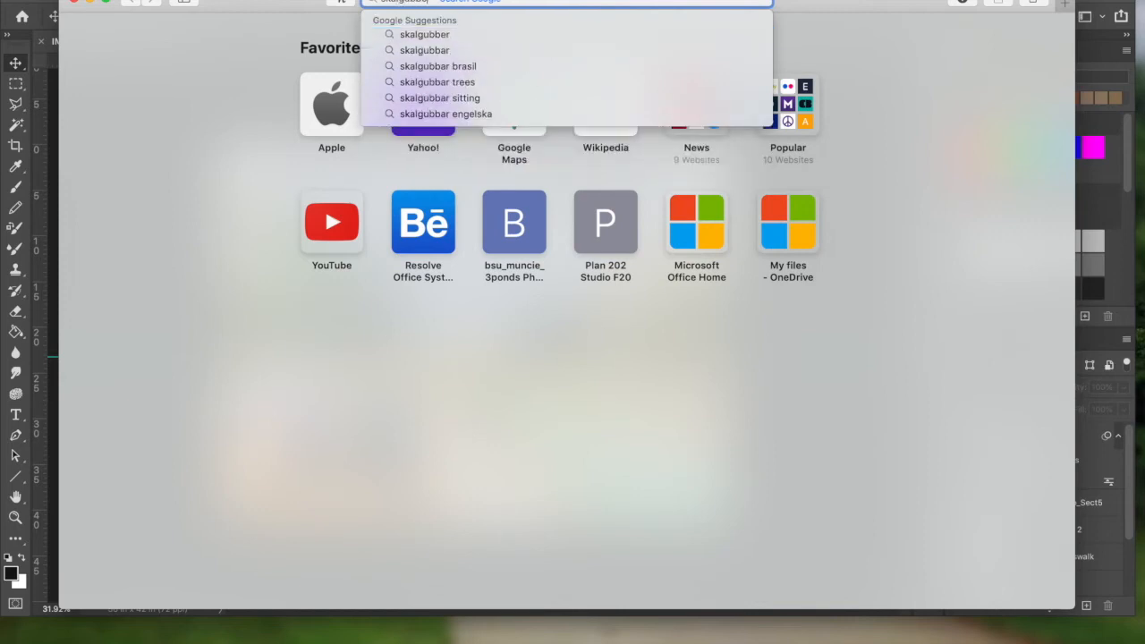
key("BackSpace")
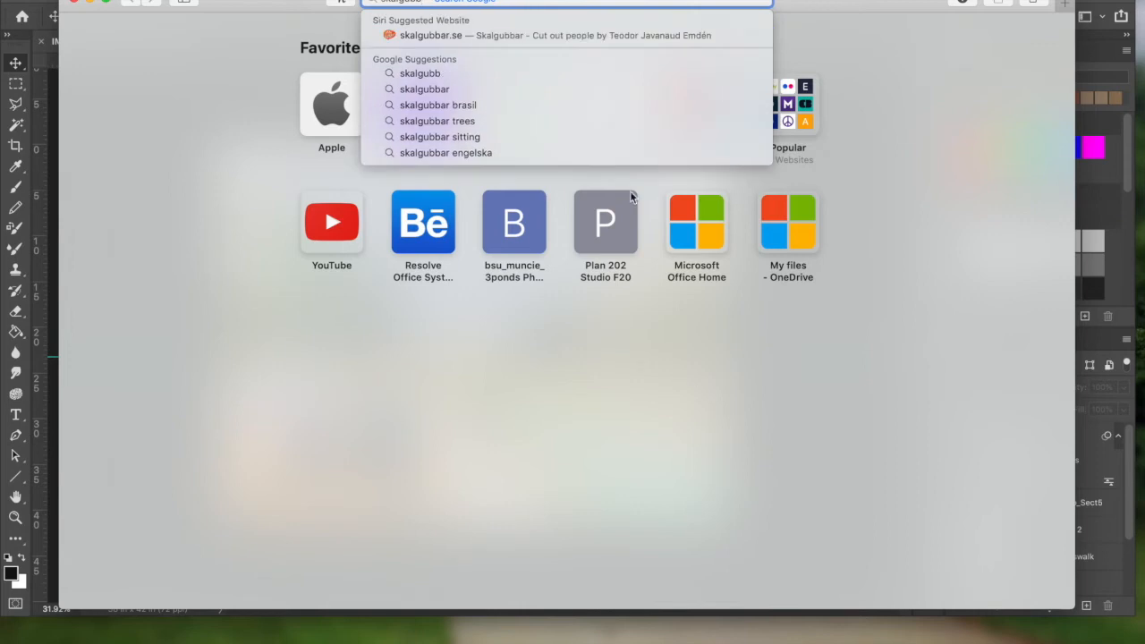
left_click(597, 34)
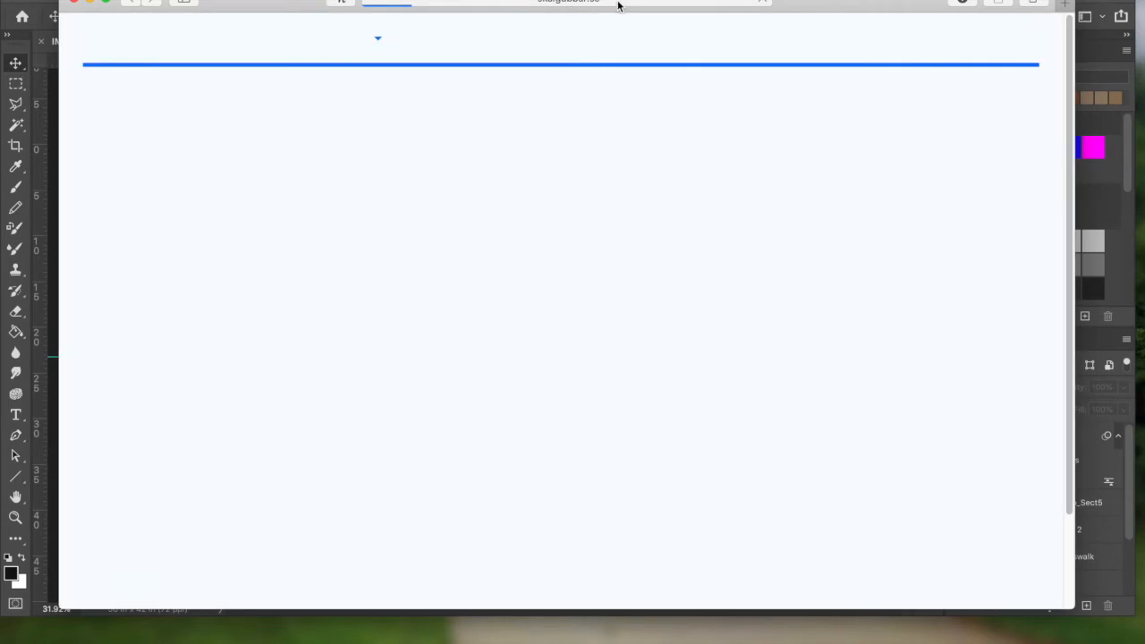
left_click_drag(815, 1, 815, 9)
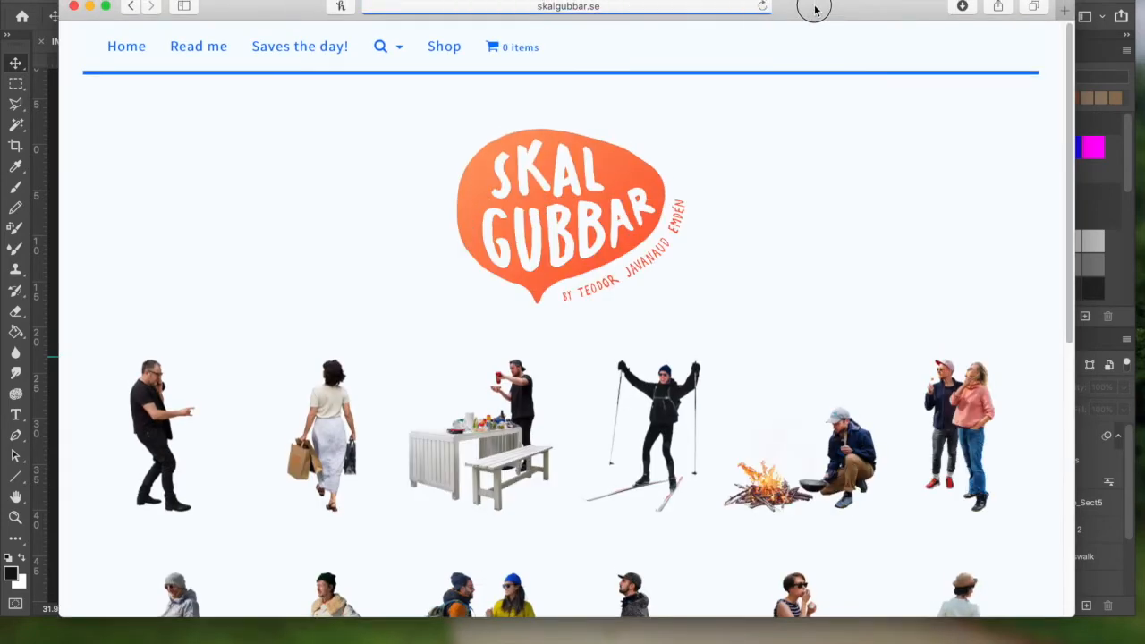
Browse down the cutout gallery and open the figure in a teal hoodie walking with a blue bike
left_click_drag(1064, 146, 1067, 520)
left_click_drag(1069, 348, 1074, 552)
left_click(654, 170)
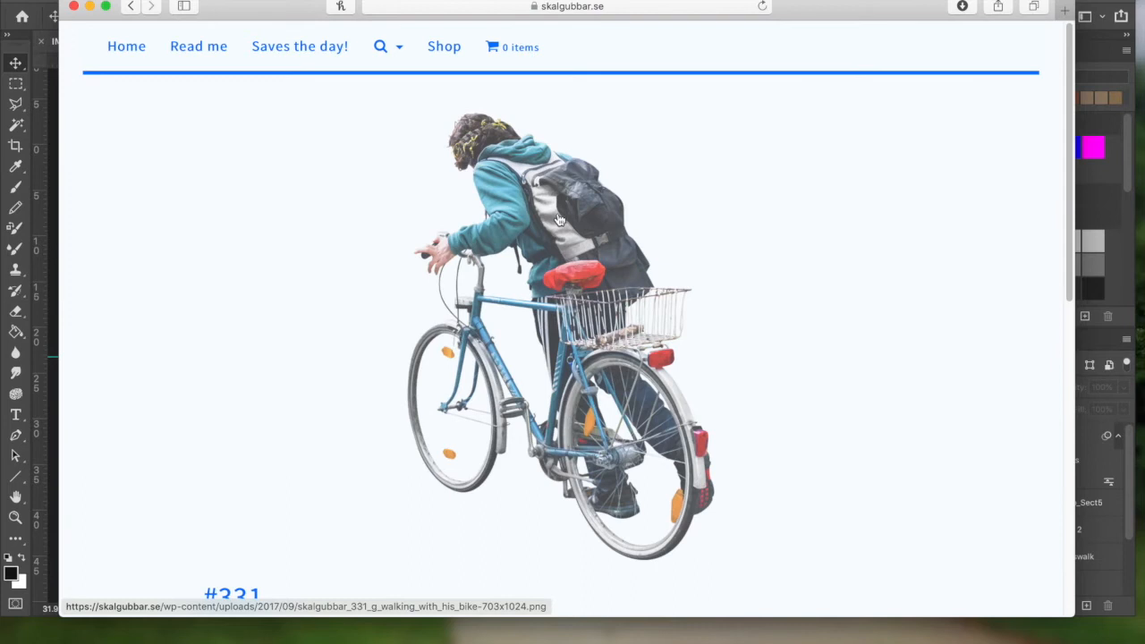
Save the bike-walking cutout image to the Desktop as skalgubbar_331_g_walking_with_his_bike
left_click(558, 214, "ctrl")
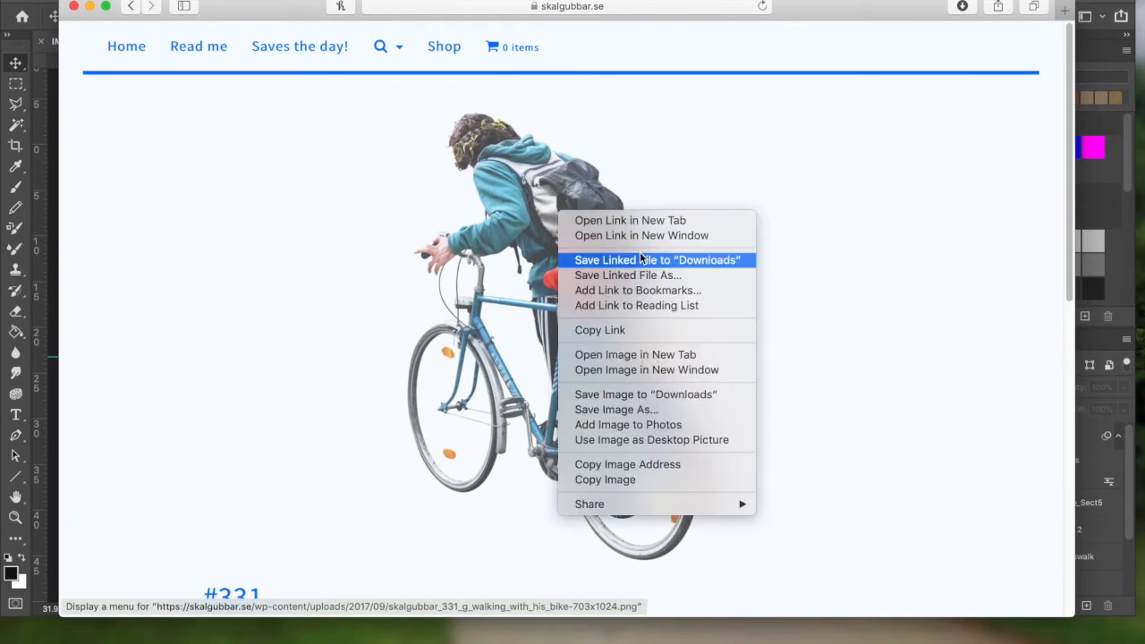
left_click(549, 193)
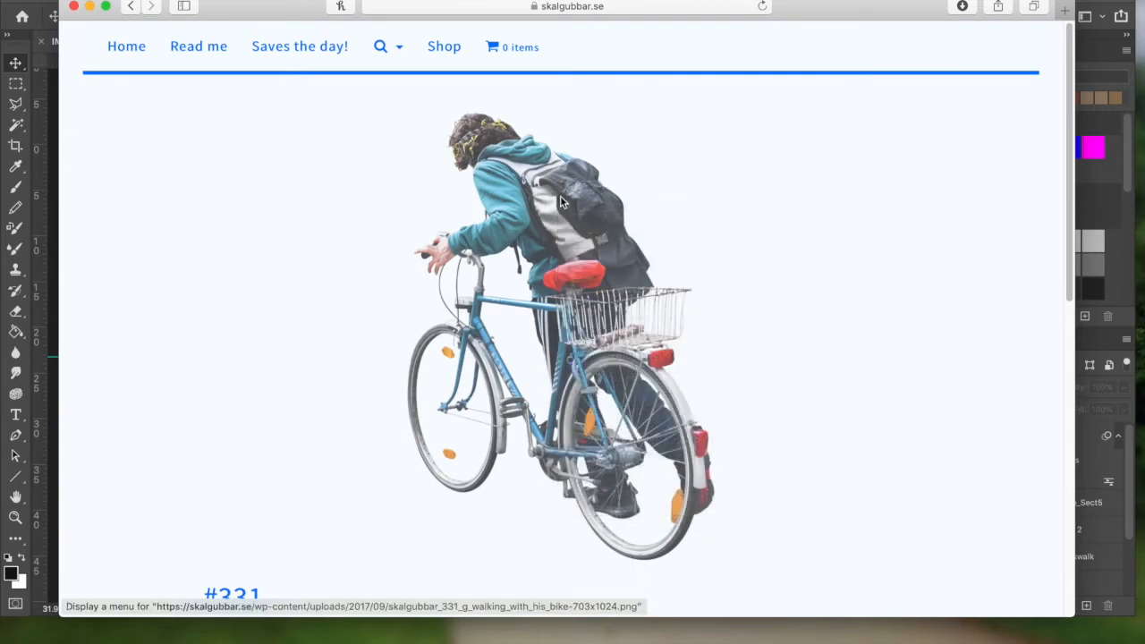
left_click(560, 194, "ctrl")
left_click(662, 394)
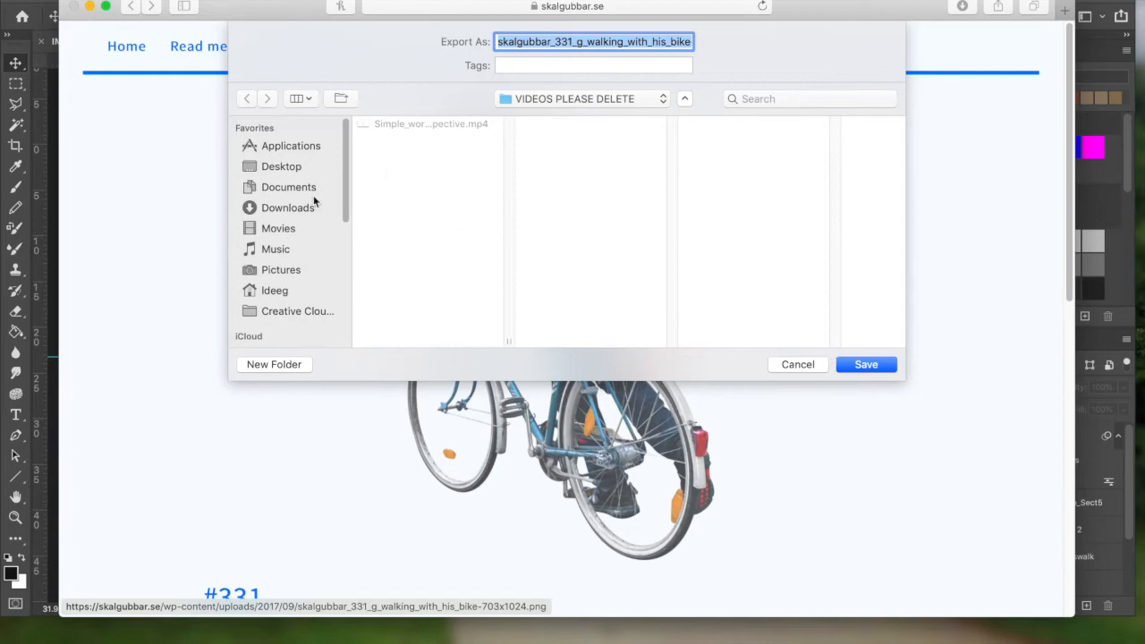
left_click(286, 167)
left_click(872, 366)
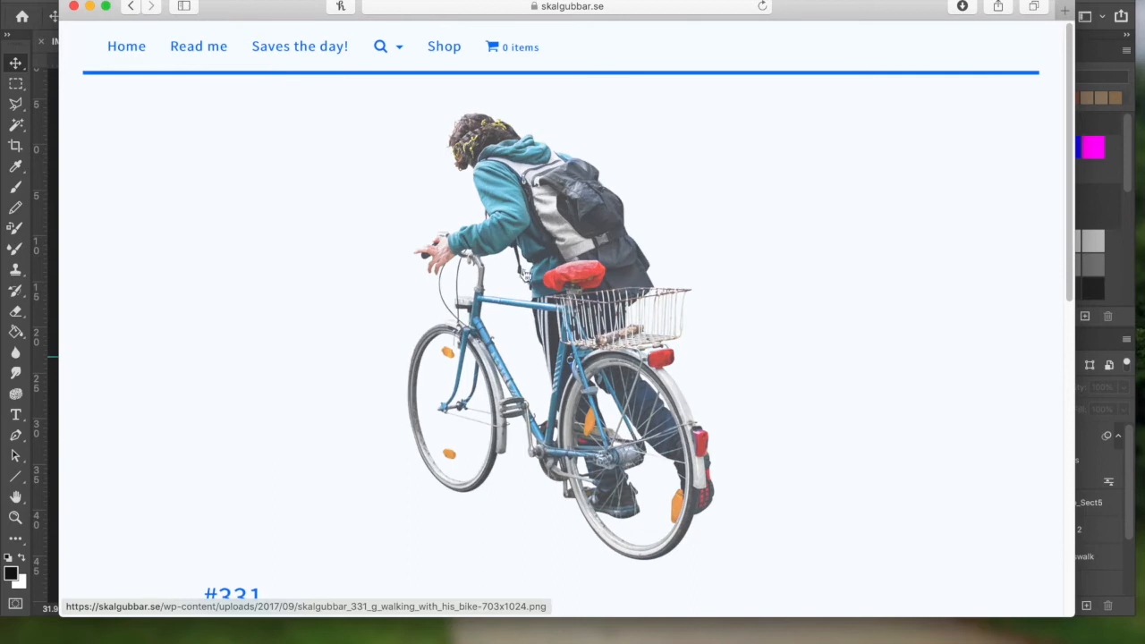
Return to the gallery and download cutout #303 of the woman in a green shirt taking a photo, allowing downloads from skalgubbar.se
left_click(131, 6)
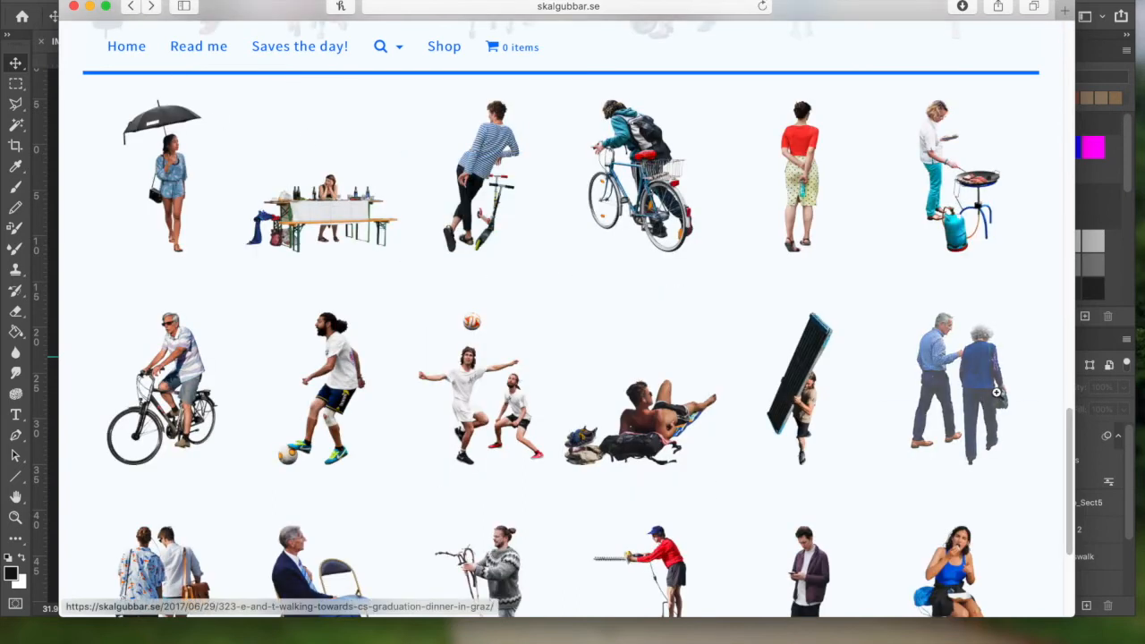
left_click_drag(1070, 401, 1069, 643)
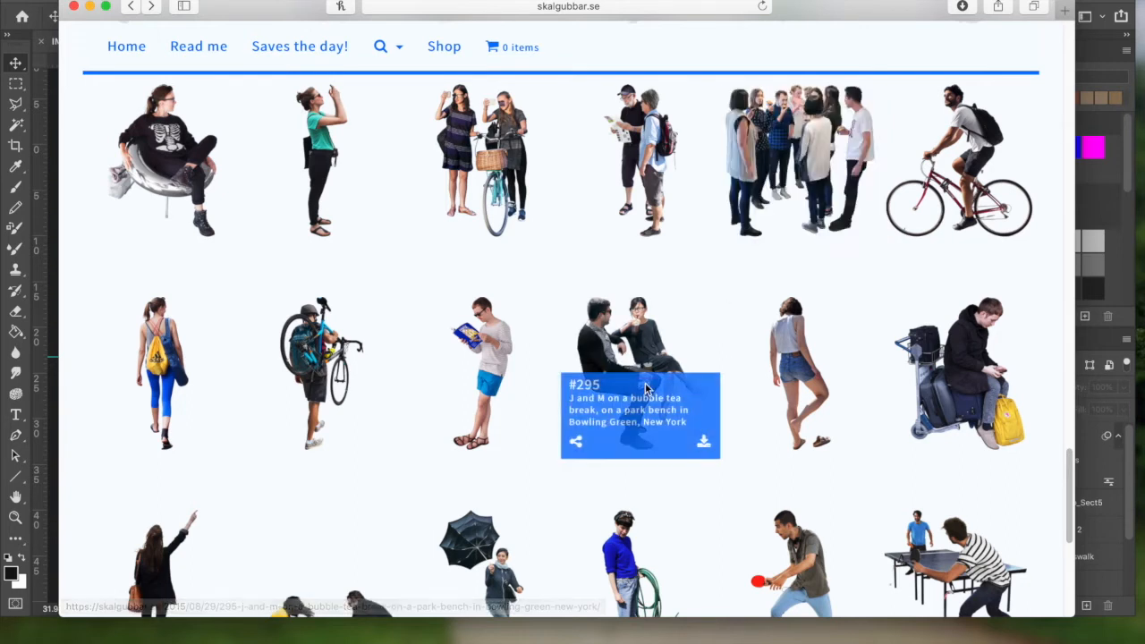
left_click(315, 131)
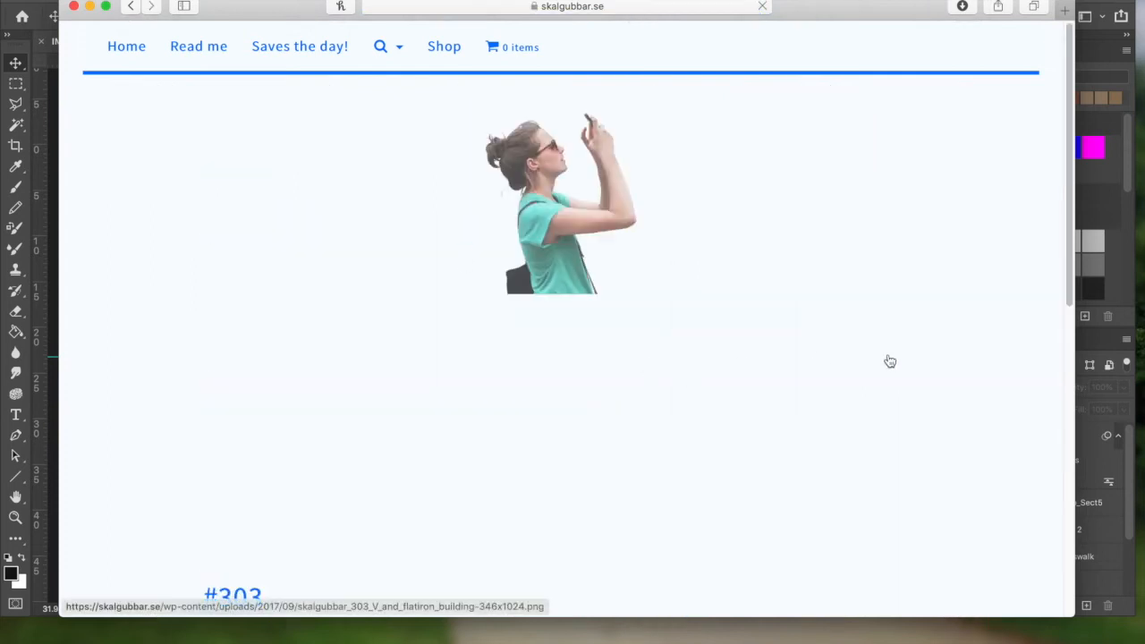
left_click(561, 284)
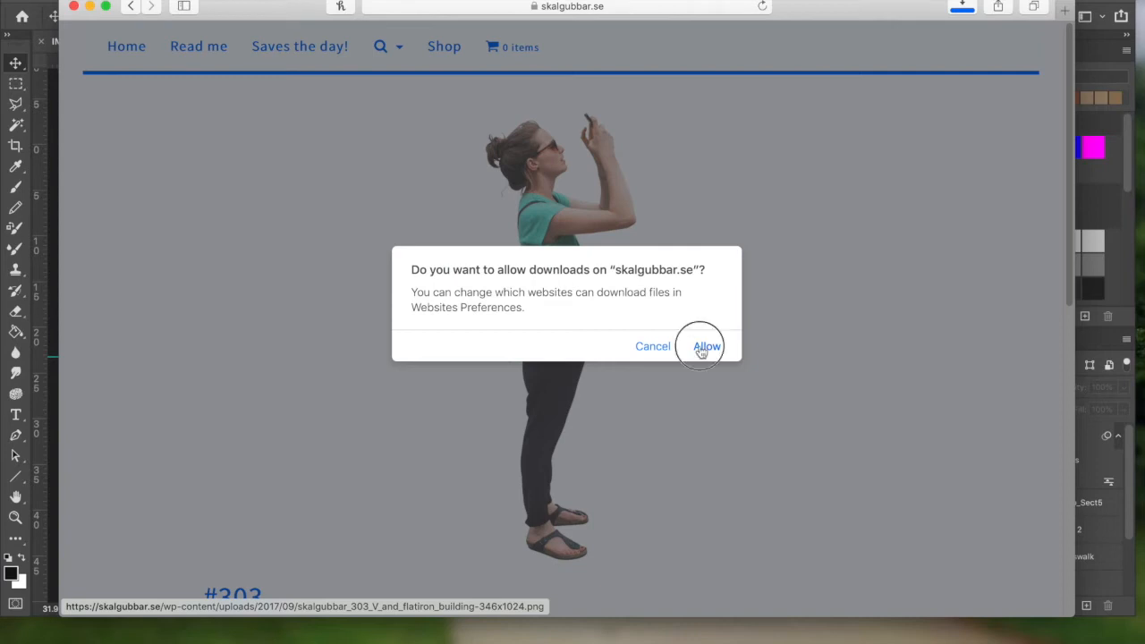
left_click(702, 349)
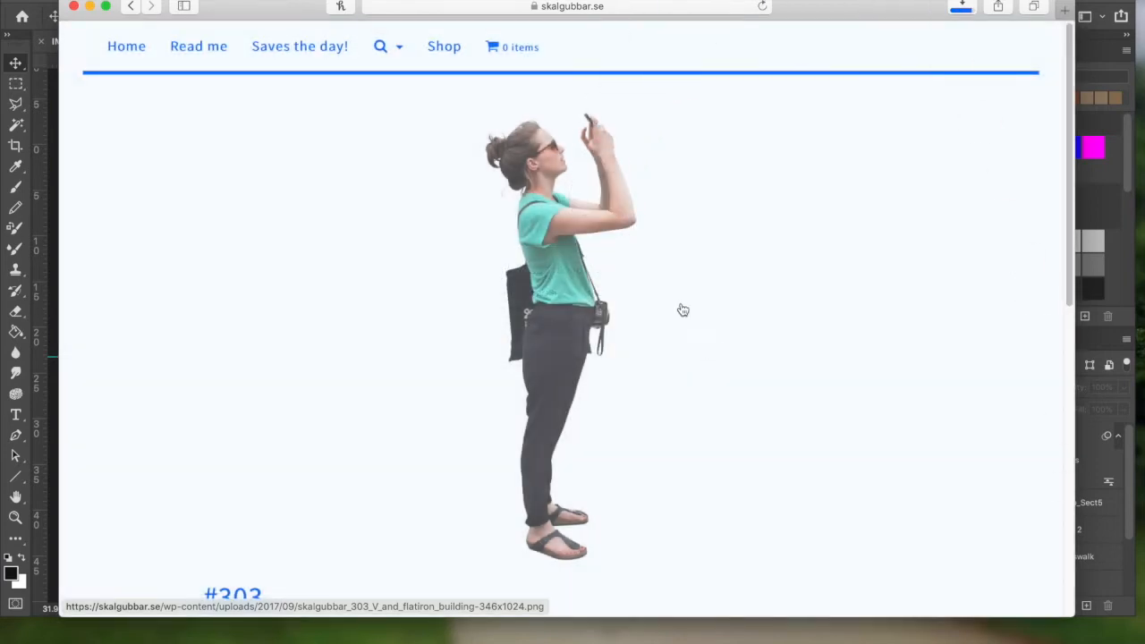
Search the web for "nonscandinavia cutouts" and open the Nonscandinavia cutouts page
left_click(636, 6)
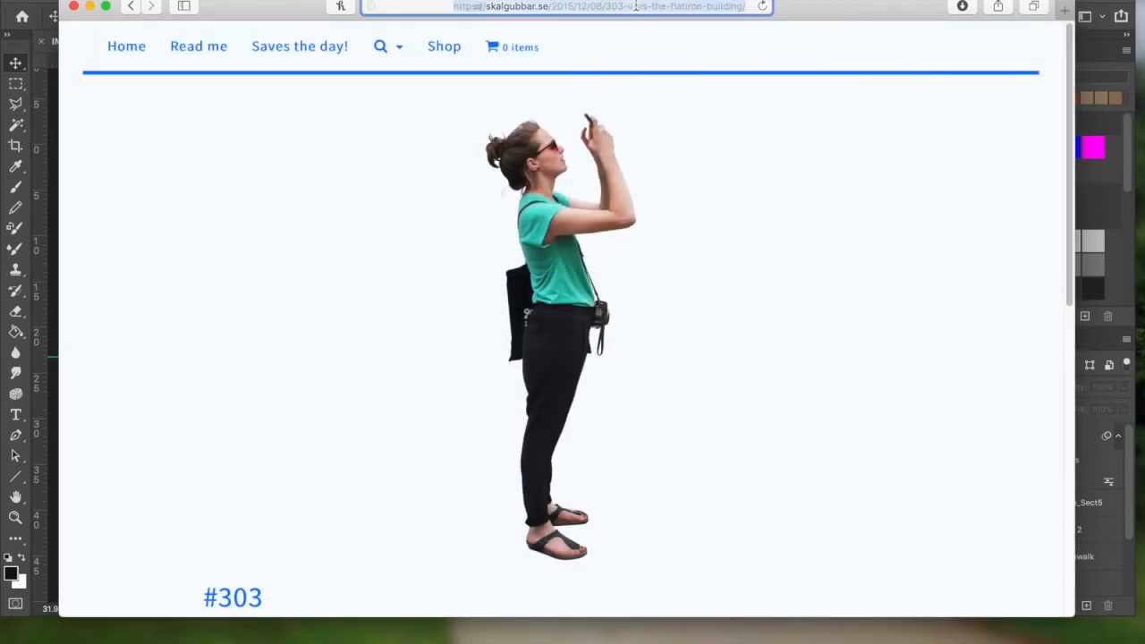
left_click(880, 248)
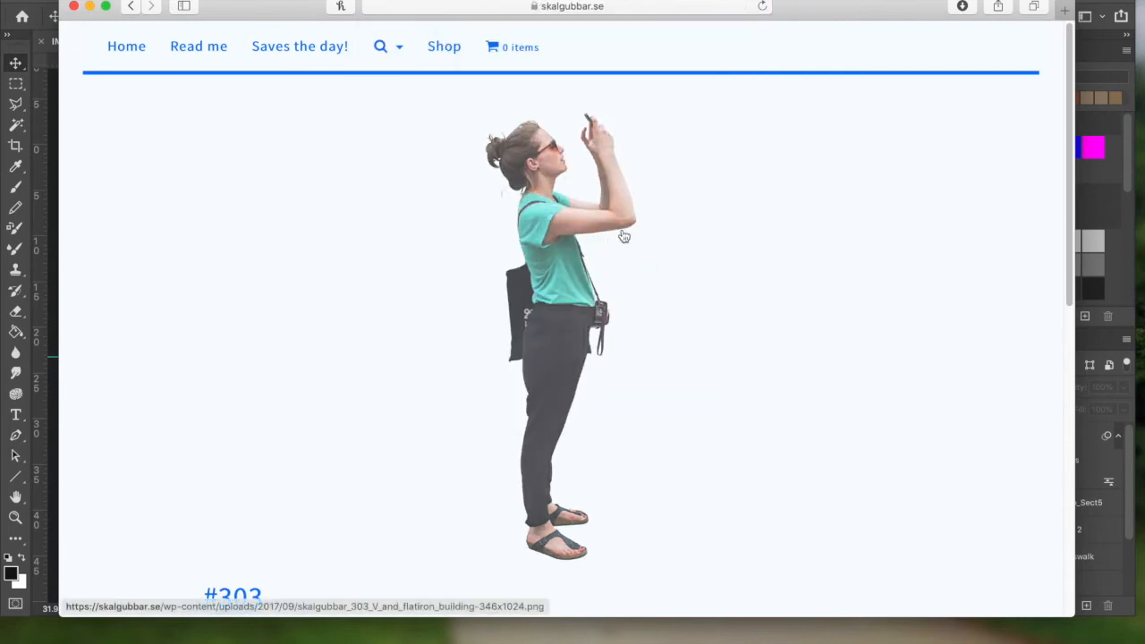
left_click(640, 7)
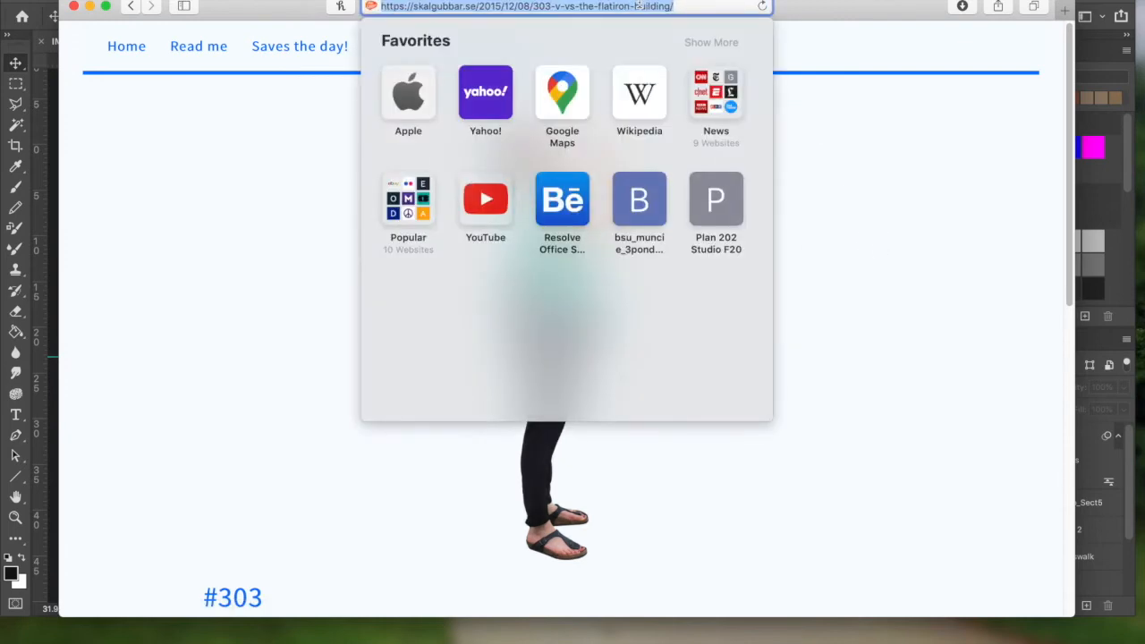
type("nons")
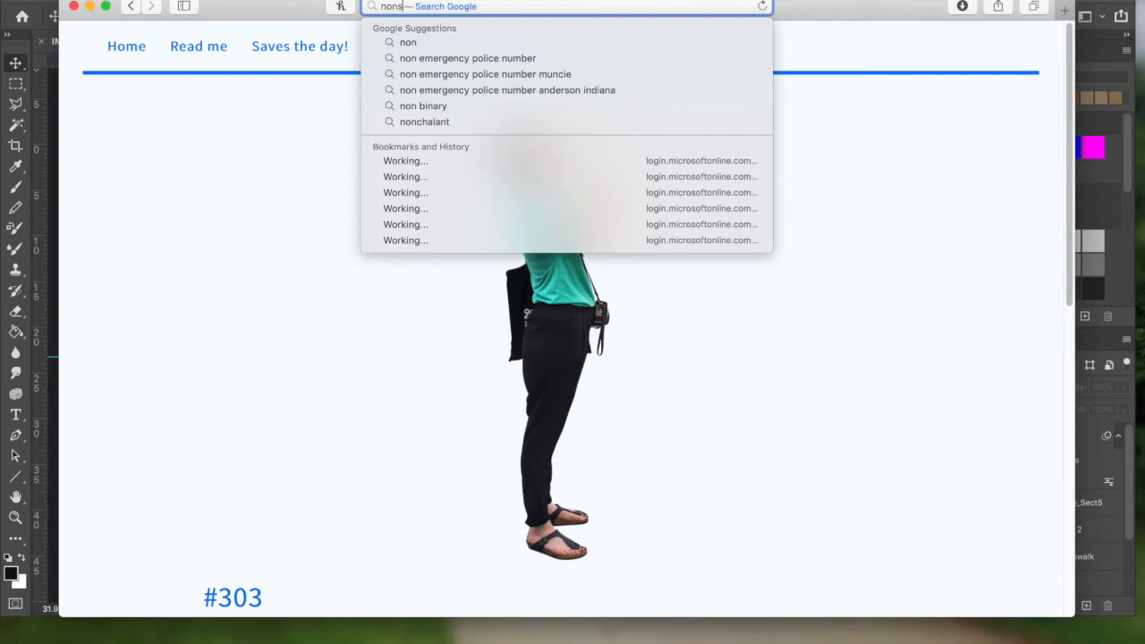
type("candinavia cutouts")
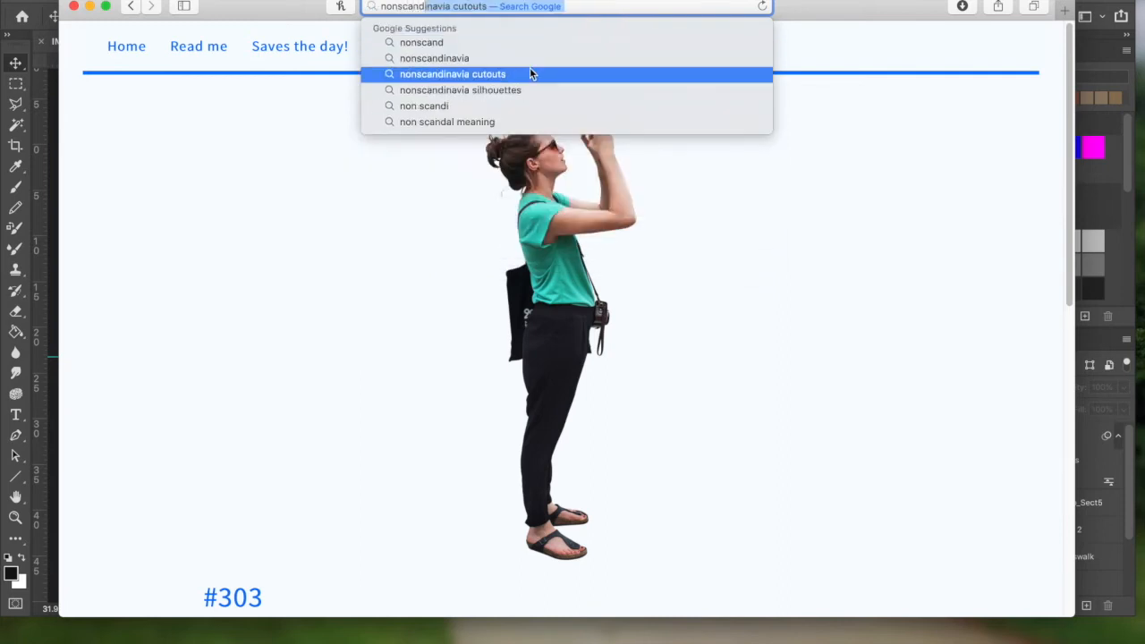
left_click(530, 73)
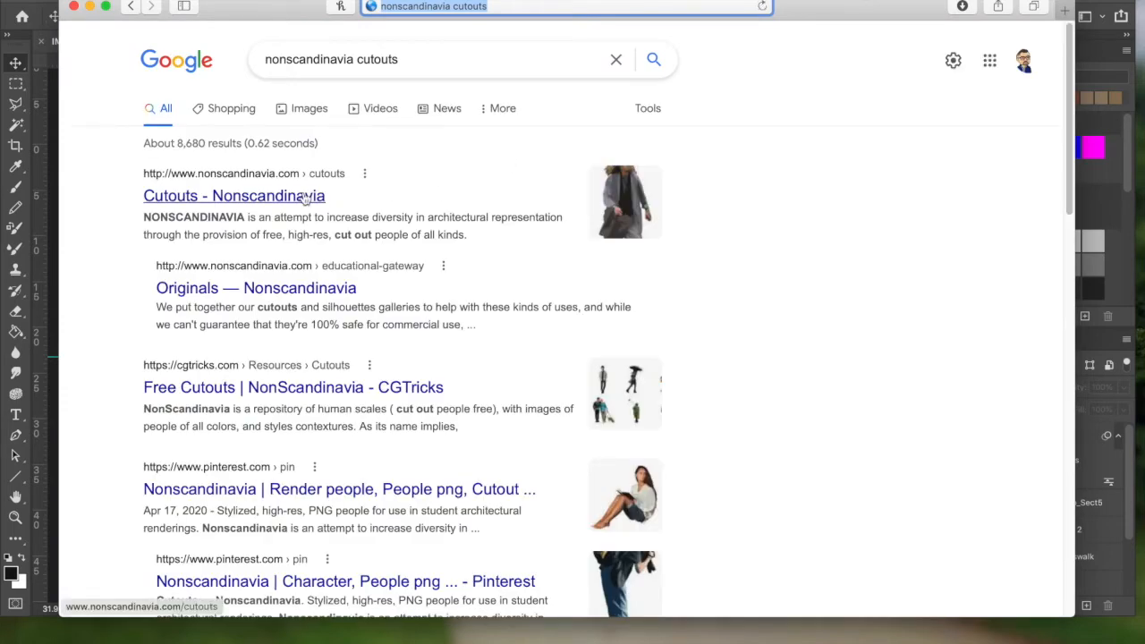
left_click(305, 197)
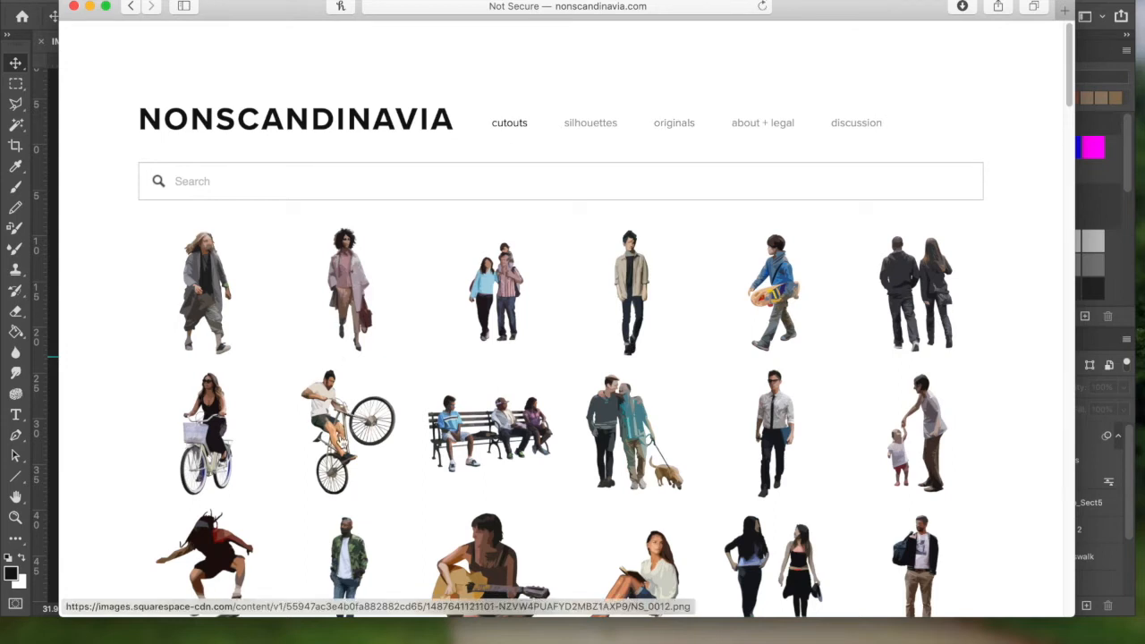
Go to Nonscandinavia's originals section and accept the non-commercial use notice to open its image gallery
left_click_drag(1072, 76, 1068, 31)
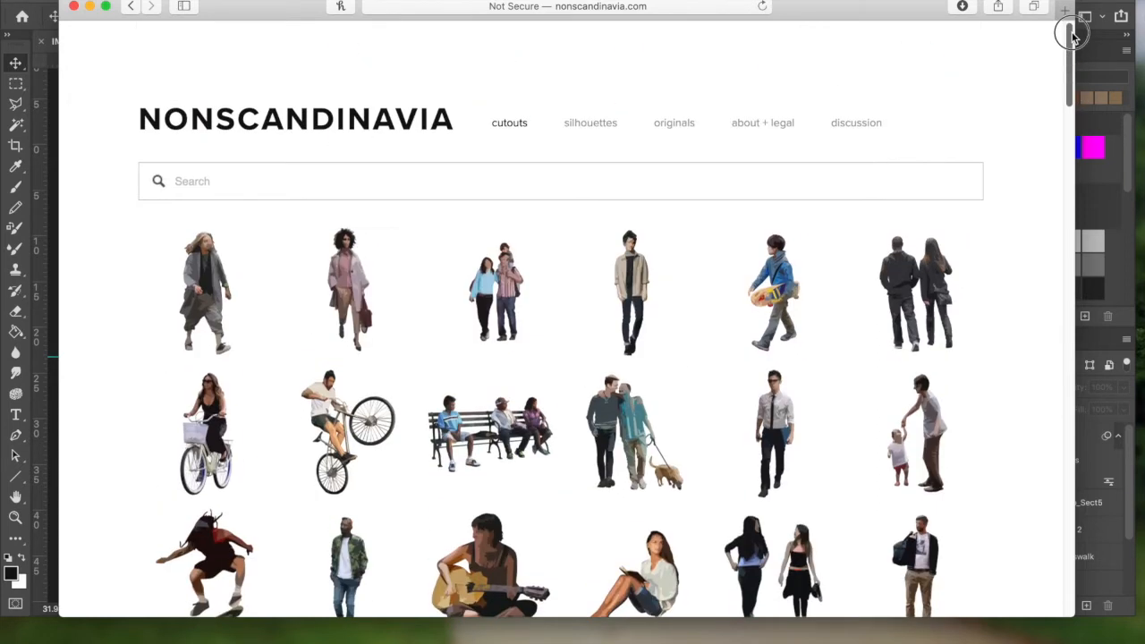
left_click(675, 124)
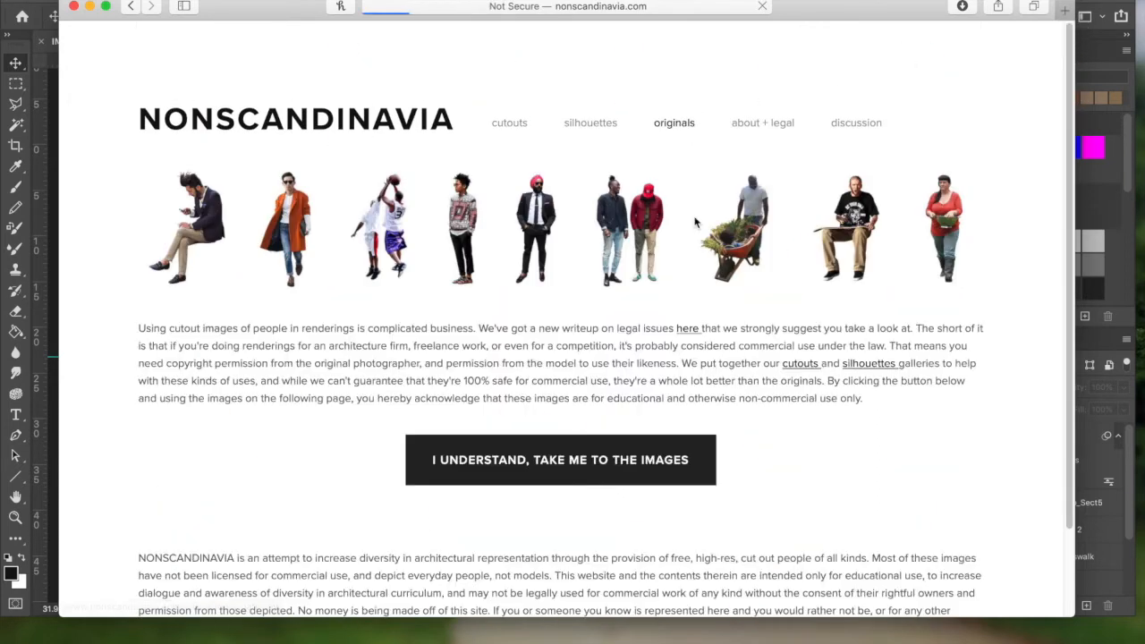
left_click(667, 465)
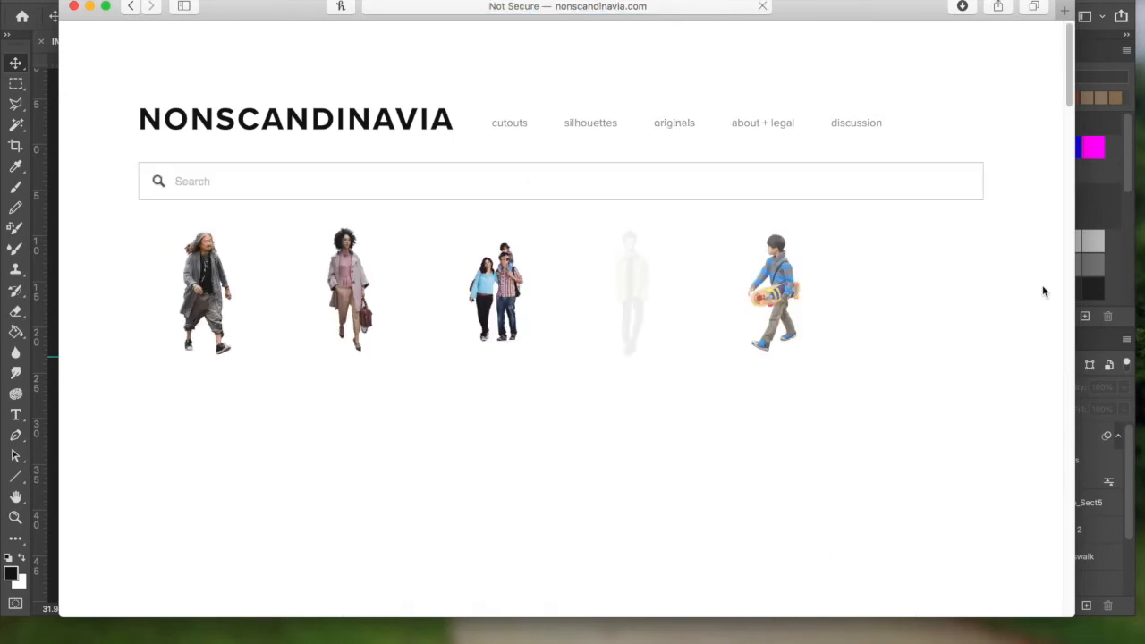
Find the cutout of the seated man in black playing guitar and download it, allowing downloads from nonscandinavia.com
left_click_drag(1067, 92, 1068, 121)
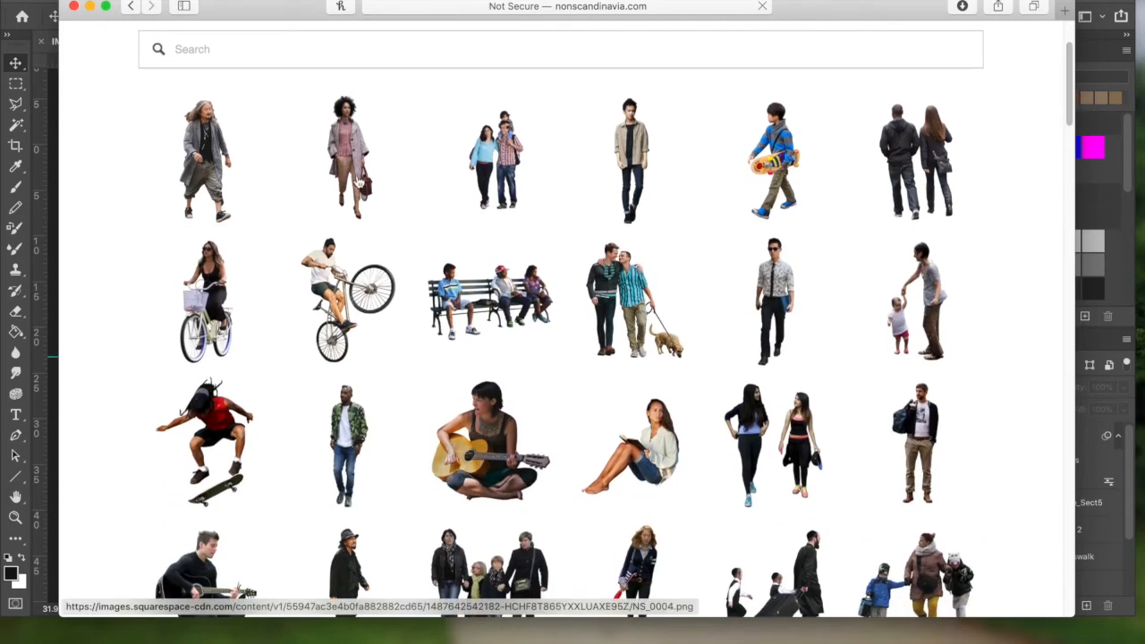
left_click_drag(1069, 97, 1071, 111)
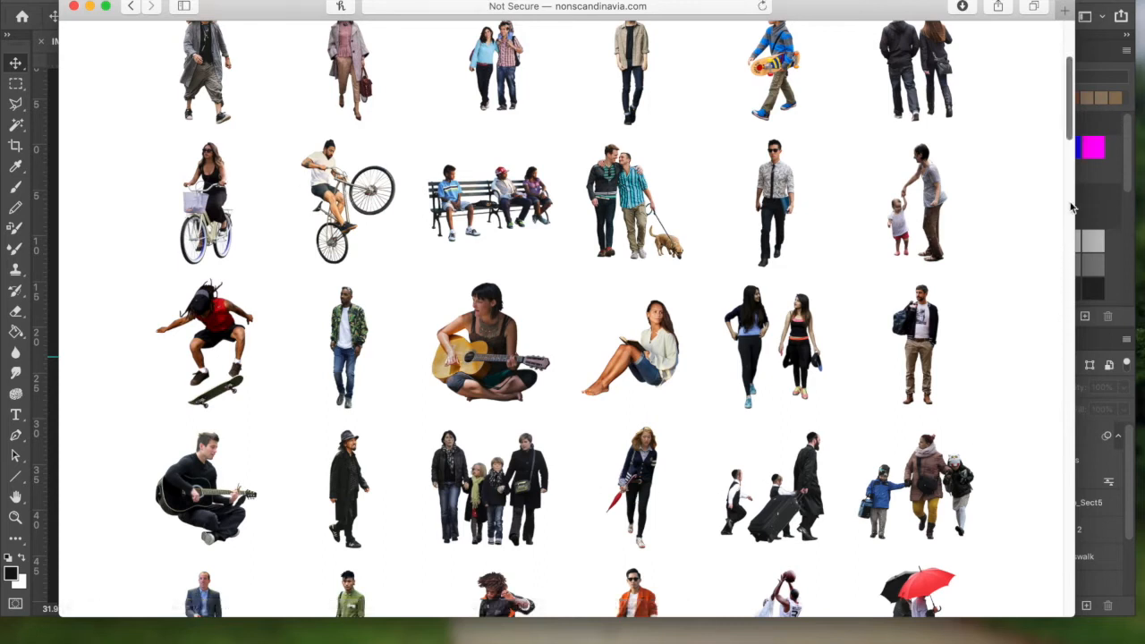
mouse_move(1072, 123)
left_mouse_down()
mouse_move(1071, 327)
mouse_move(1072, 212)
mouse_move(1083, 190)
mouse_move(1069, 107)
left_mouse_up()
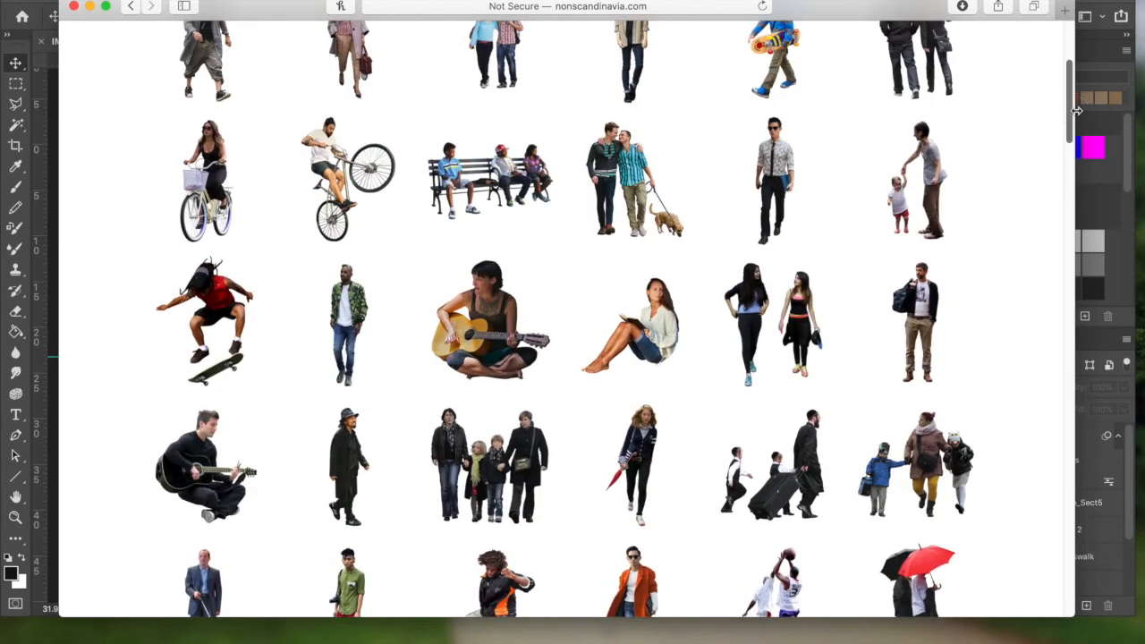
left_click(189, 469)
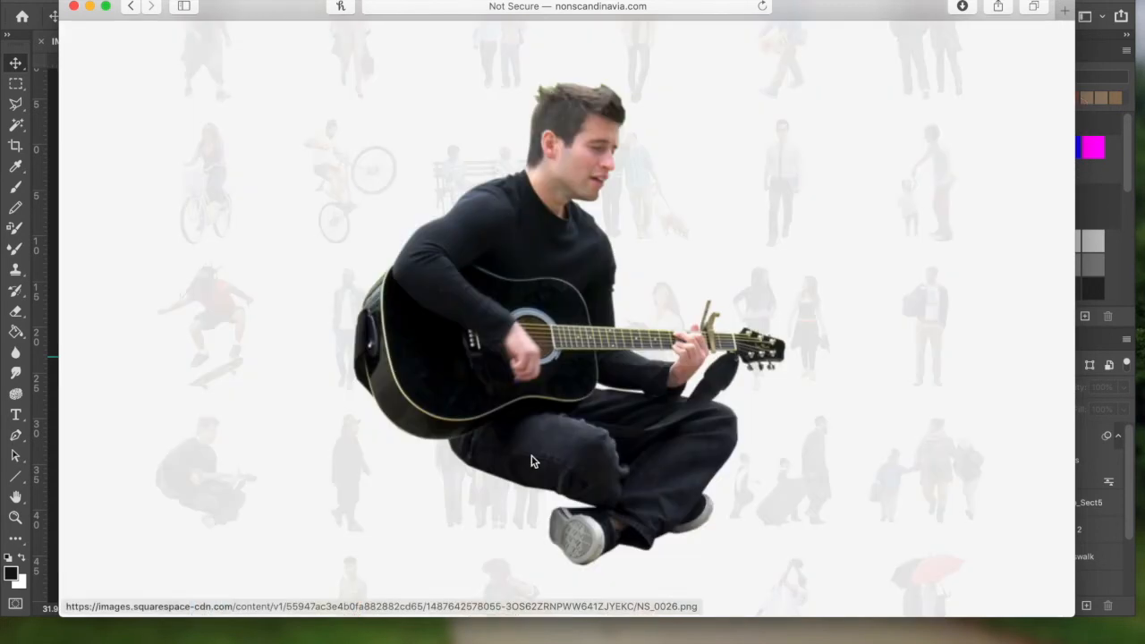
right_click(538, 272)
key("Escape")
right_click(538, 276)
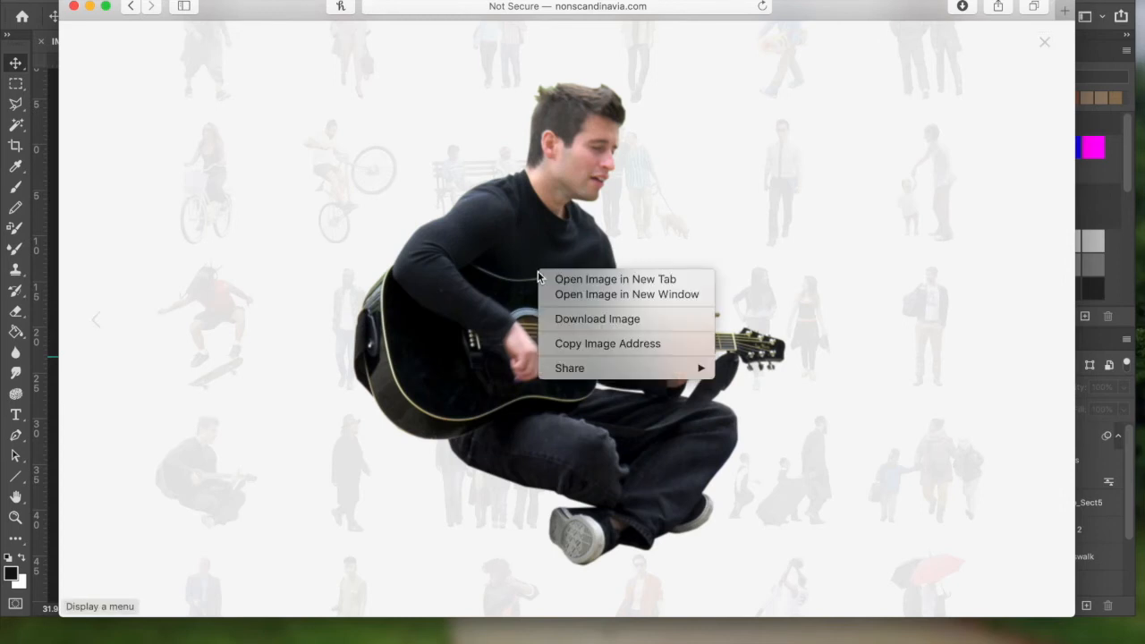
left_click(602, 319)
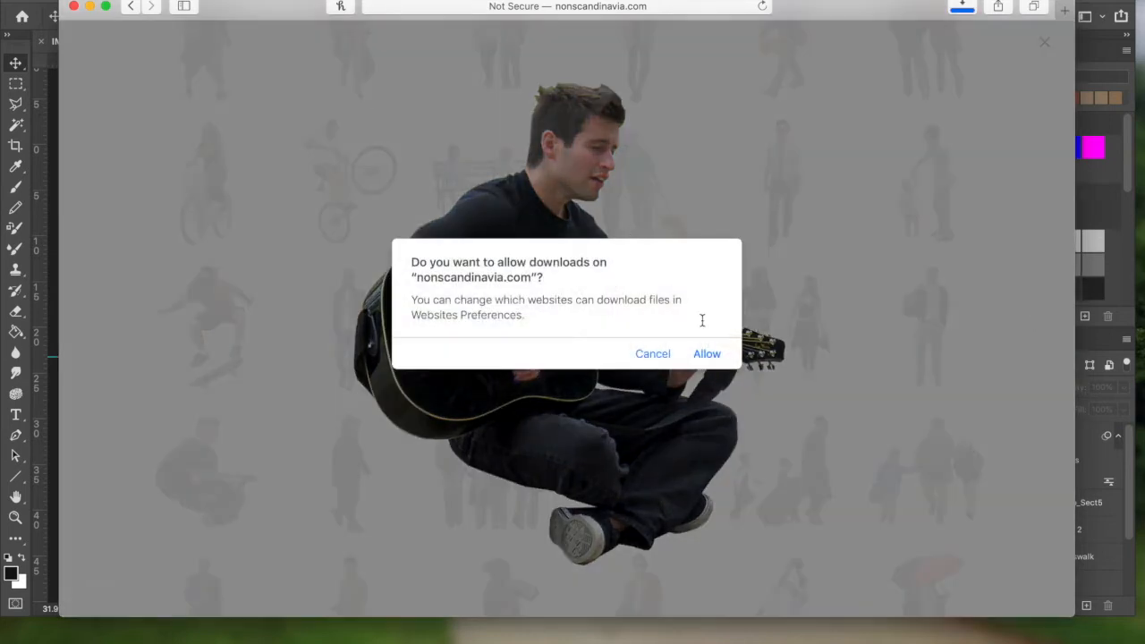
left_click(707, 353)
Return to the originals gallery, enlarge the cutout of three people on a park bench, and save the image
left_click(131, 7)
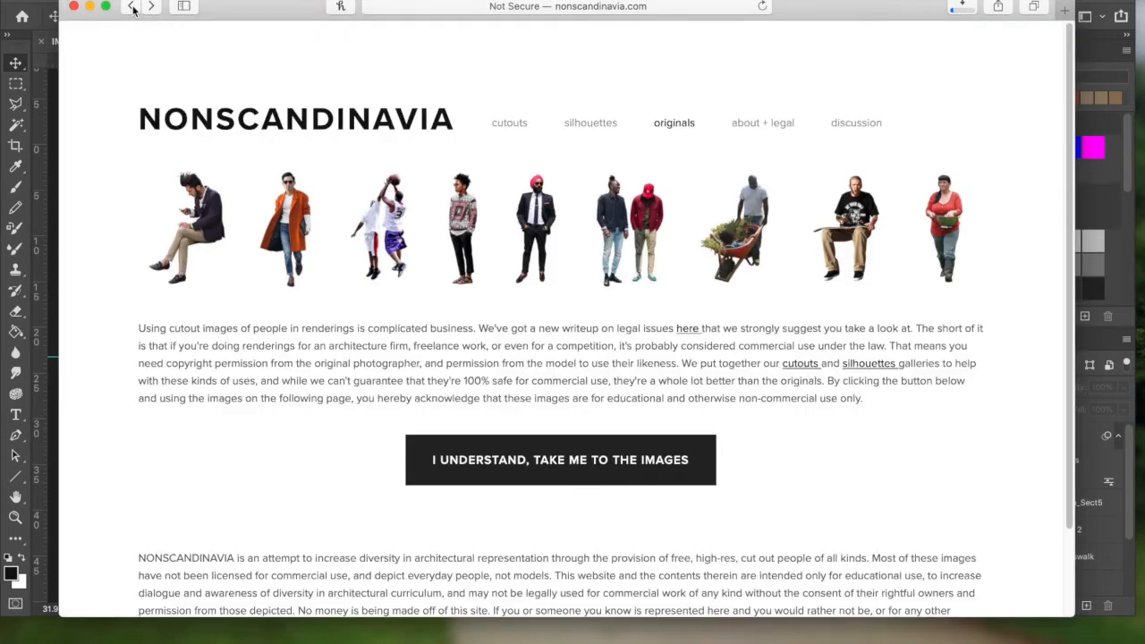
left_click(582, 458)
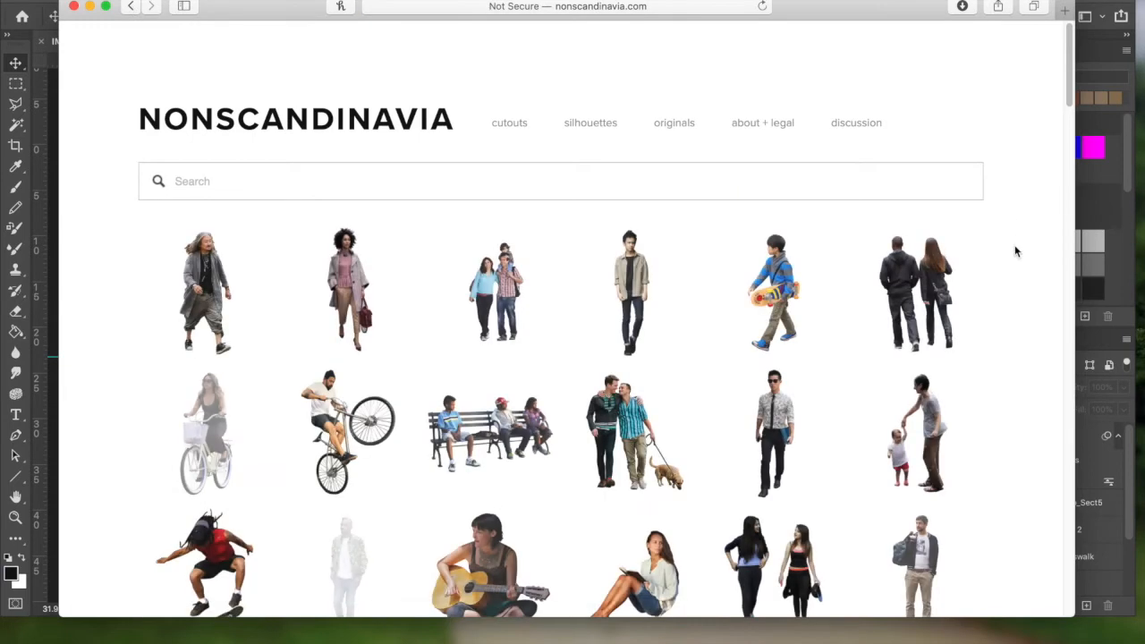
left_click_drag(1064, 83, 1067, 127)
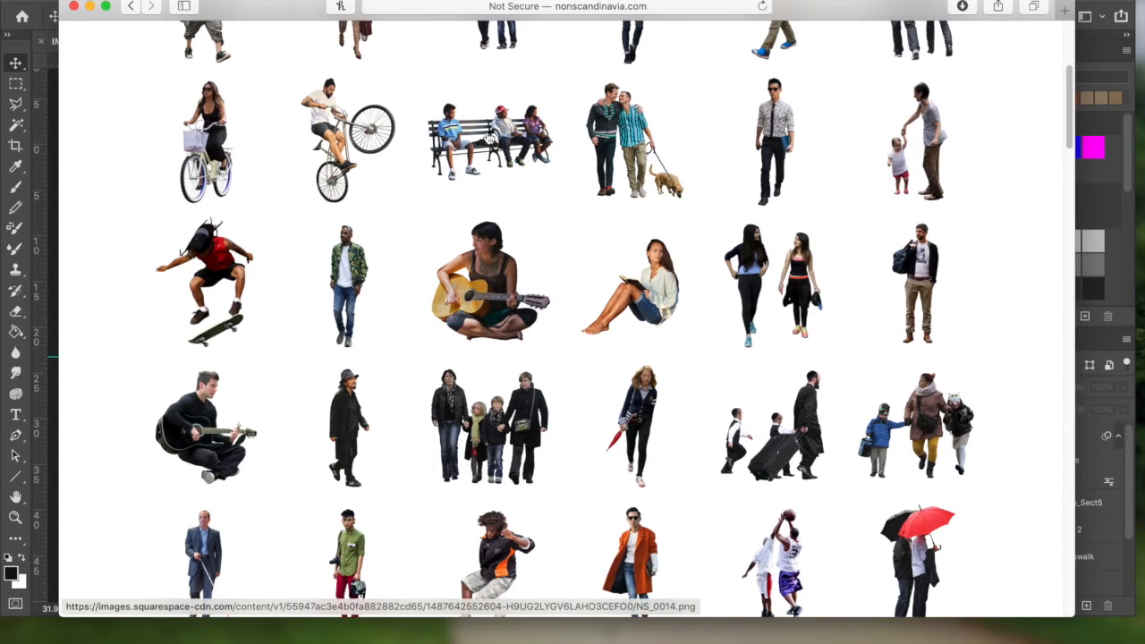
left_click(618, 246)
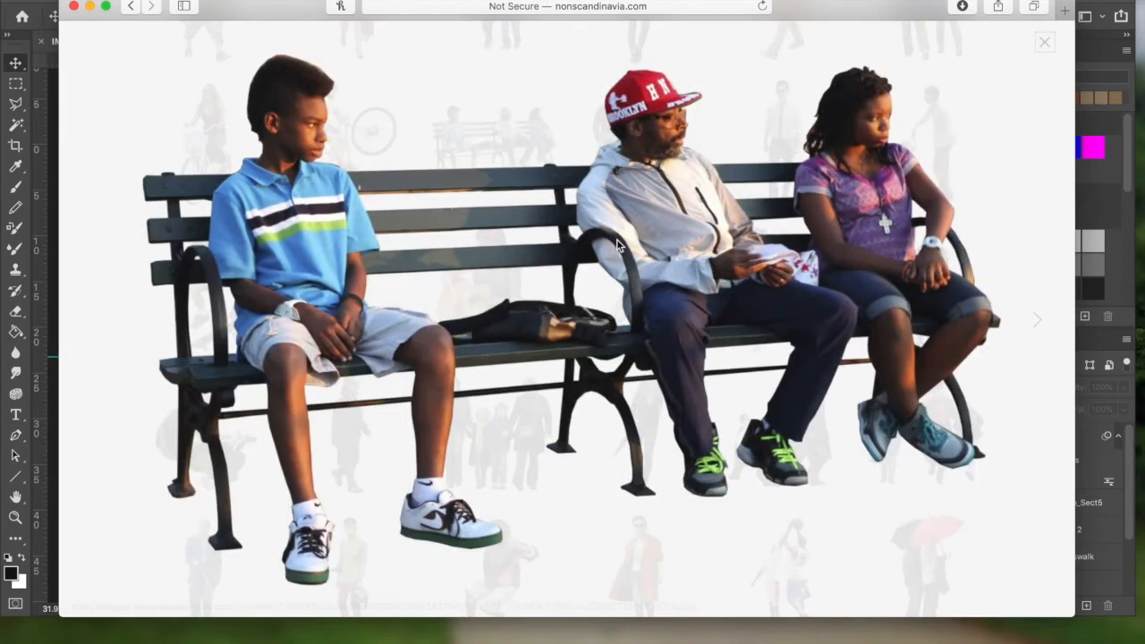
right_click(646, 166)
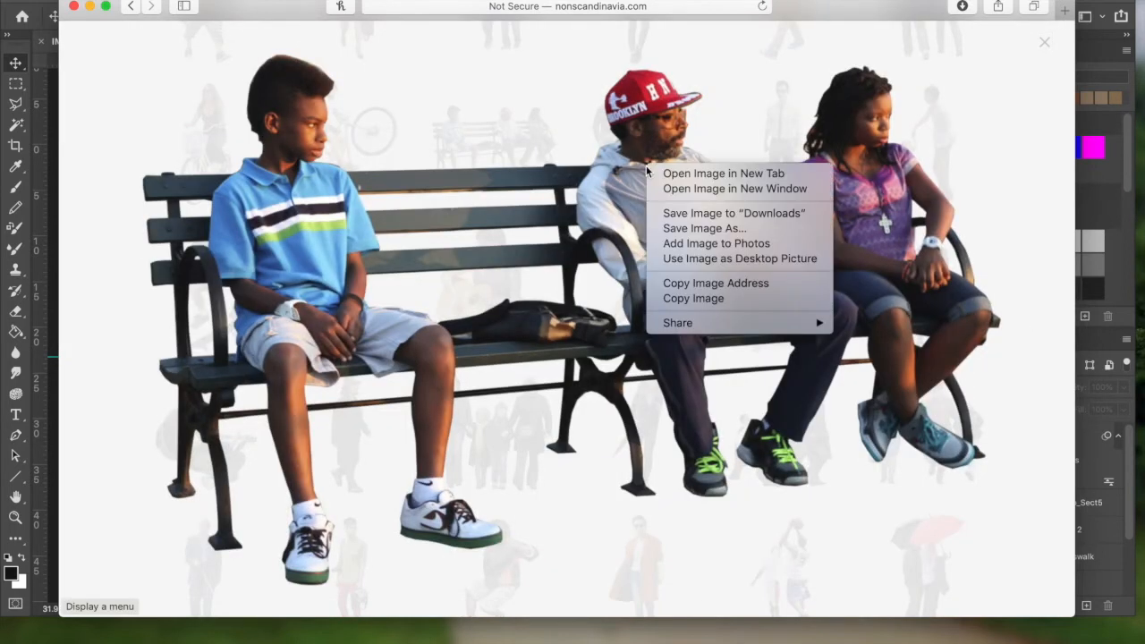
left_click(727, 230)
left_click(862, 364)
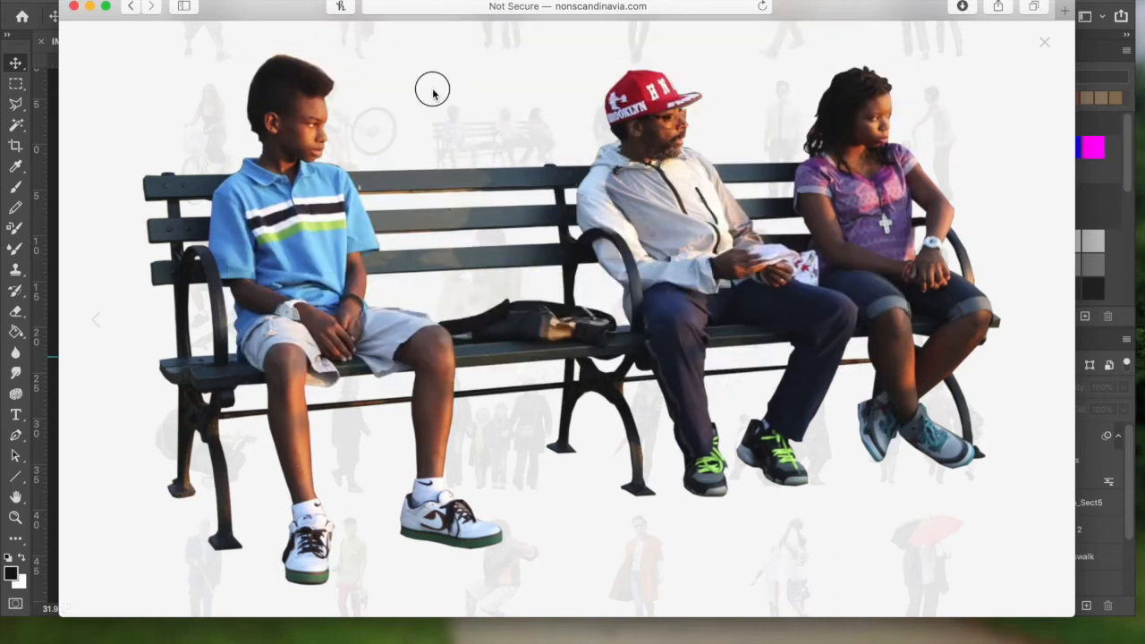
Save the cutout of the man doing a bicycle wheelie to the Desktop as NS_0012, and close the browser window
left_click(433, 90)
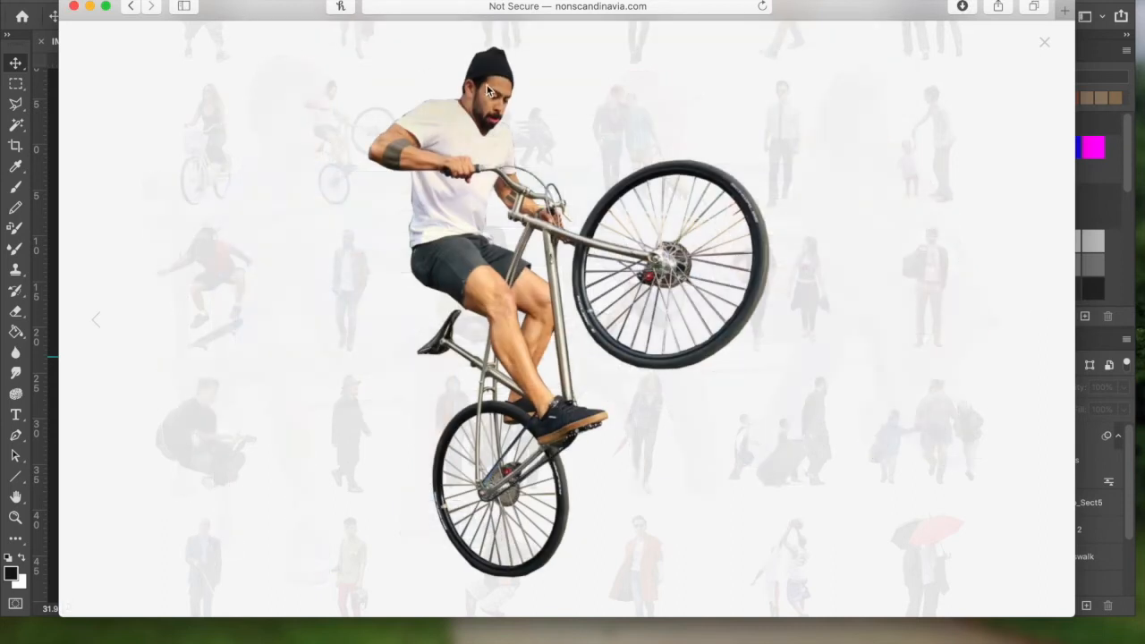
right_click(439, 134)
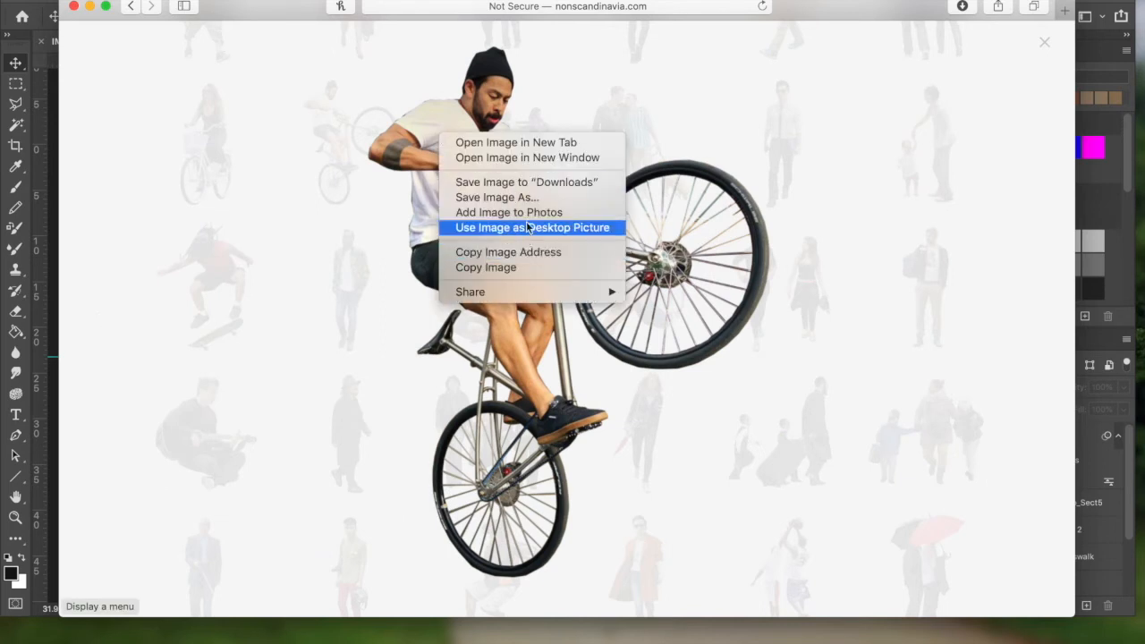
left_click(497, 196)
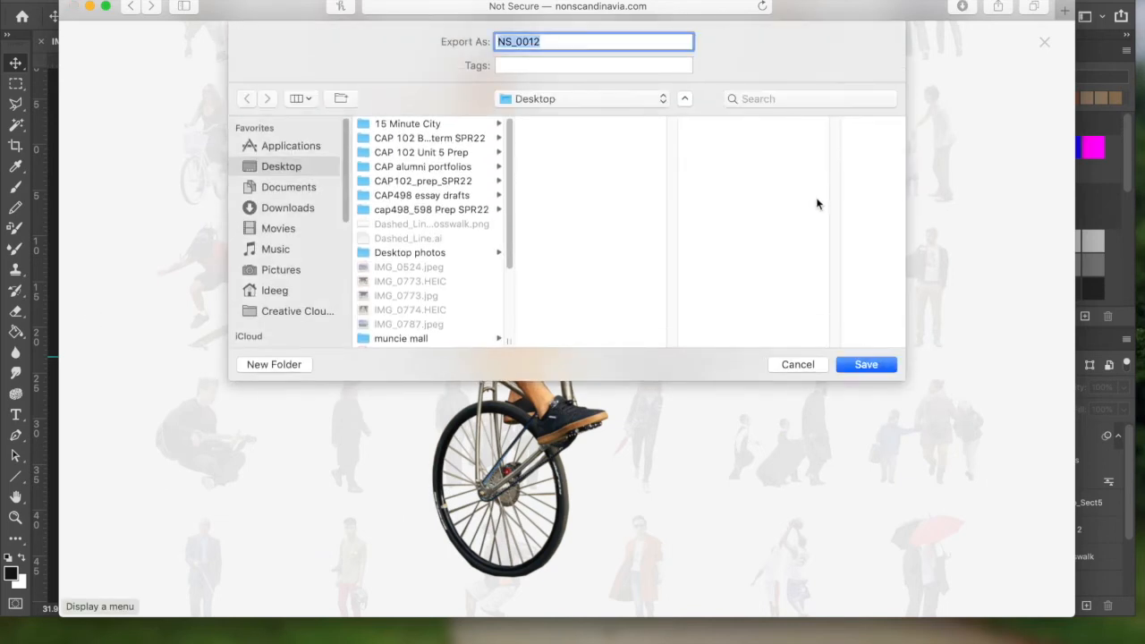
left_click(865, 365)
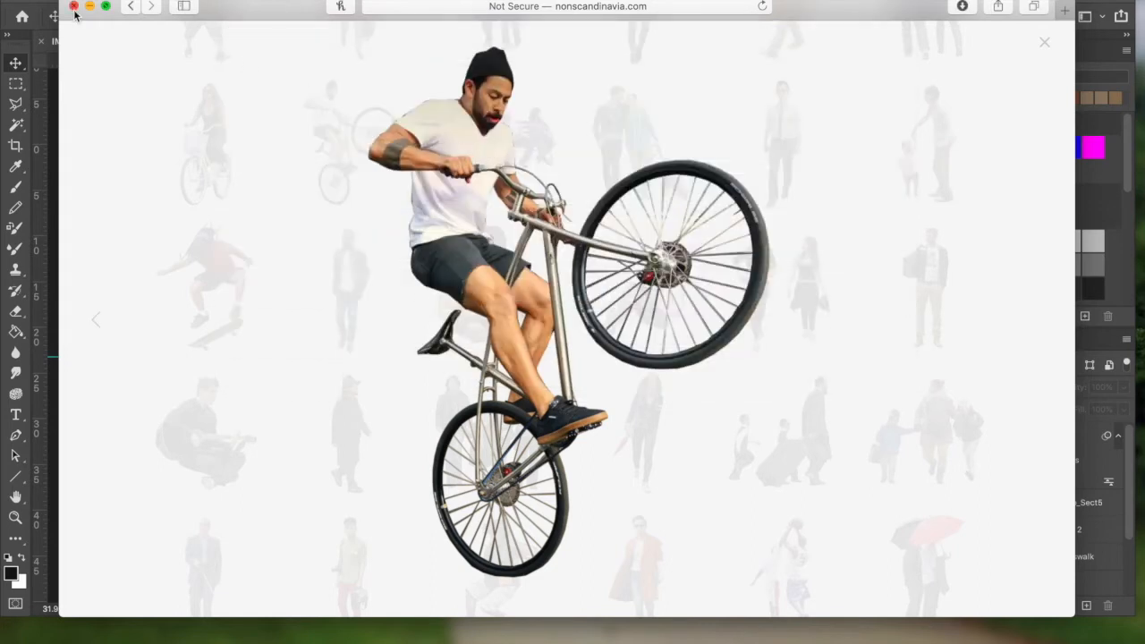
left_click(74, 7)
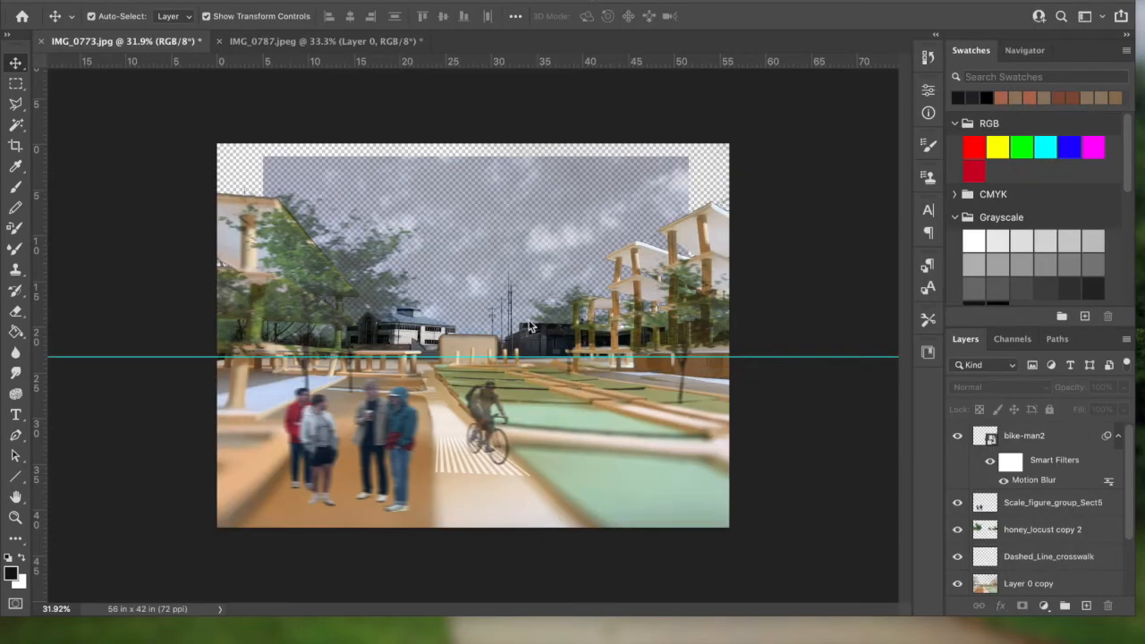
Place the standing man cutout 0eb8a7d.png into the IMG_0773 composition in Photoshop
left_click(121, 1)
left_click(198, 310)
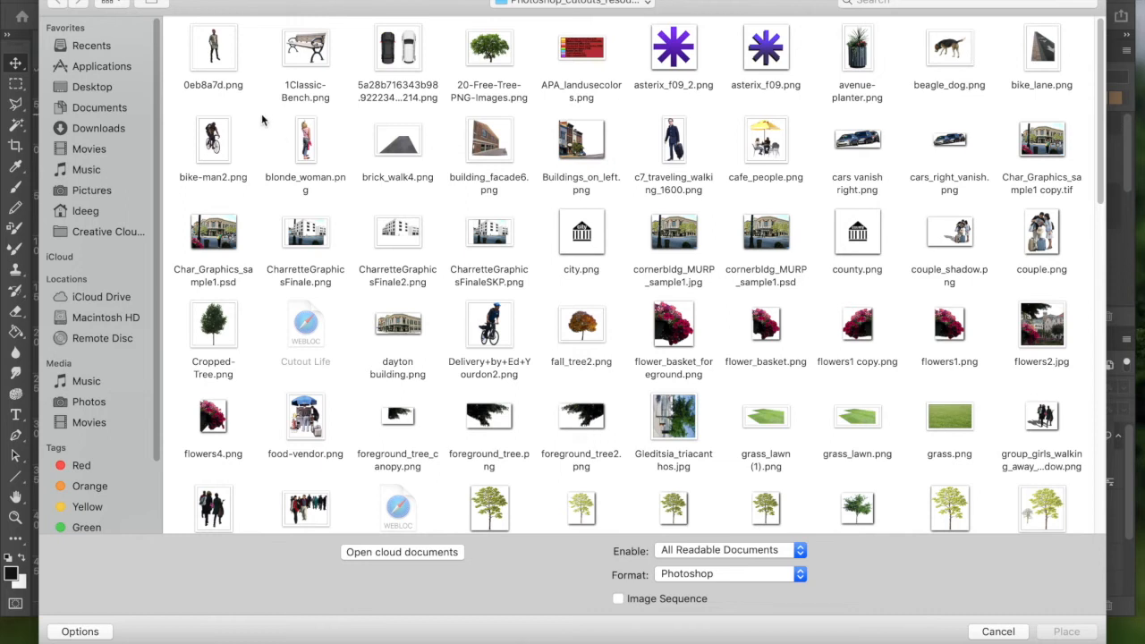
left_click(216, 53)
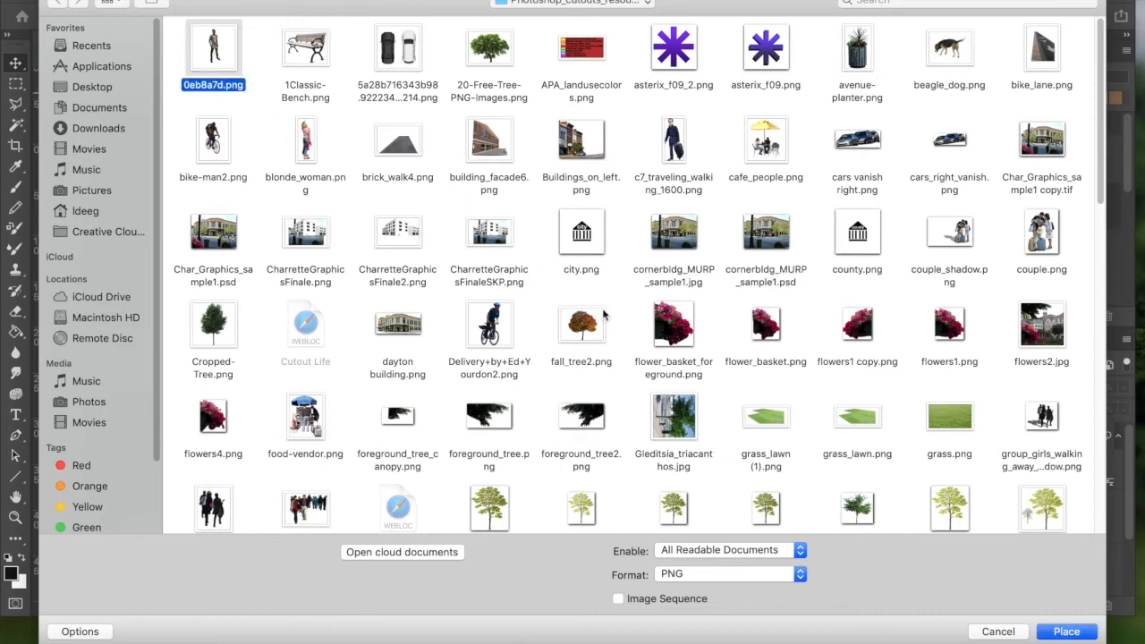
left_click(1064, 631)
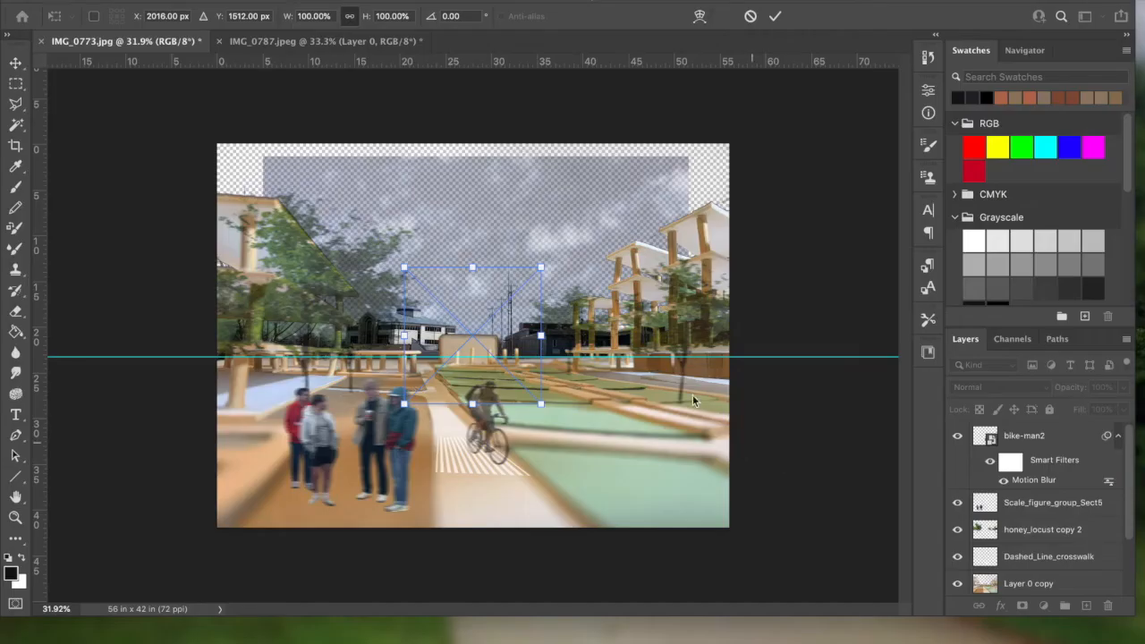
Scale the placed man to about 279% and position him in the lower-right foreground, cropped at the waist by the canvas edge
left_click_drag(477, 300, 638, 414)
left_click_drag(703, 382, 830, 296)
left_click_drag(688, 313, 666, 419)
left_click_drag(787, 382, 869, 255)
left_click_drag(698, 360, 672, 400)
left_click_drag(498, 352, 466, 321)
left_click_drag(658, 405, 666, 441)
key("Return")
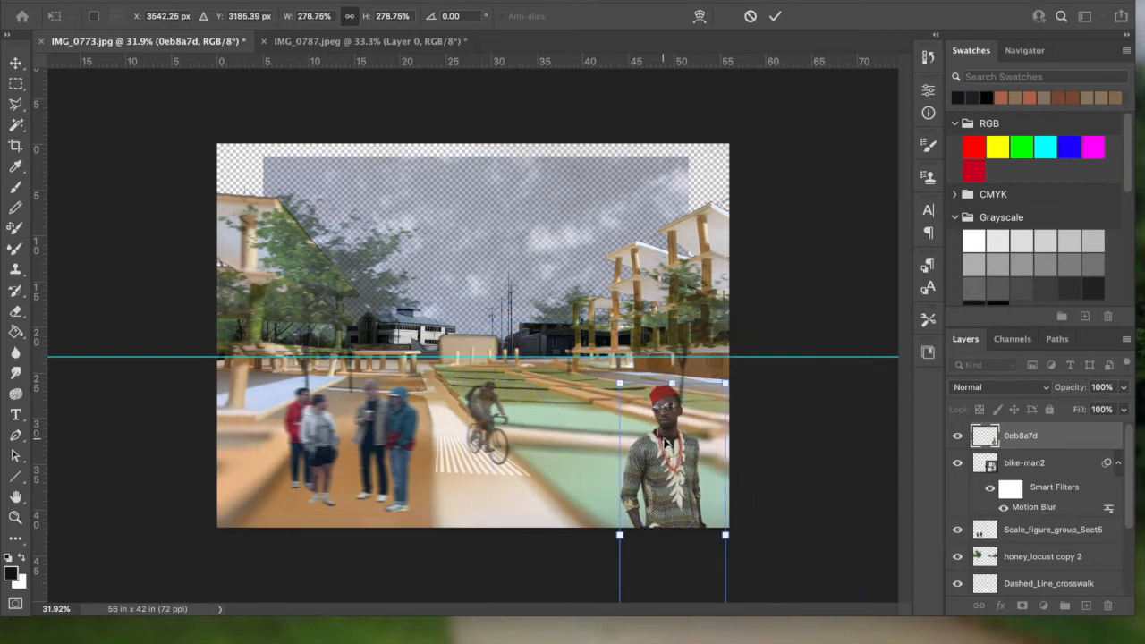
Lower the 0eb8a7d layer's opacity to 74% and apply a Motion Blur filter to it
left_click_drag(1120, 387, 1106, 408)
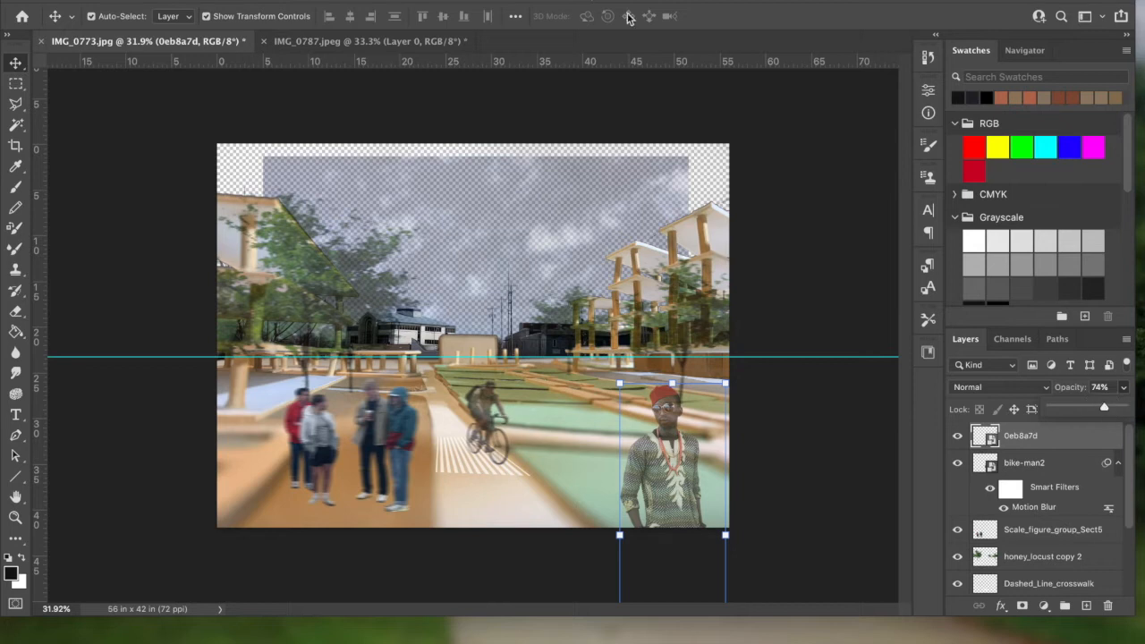
left_click(318, 1)
mouse_move(367, 2)
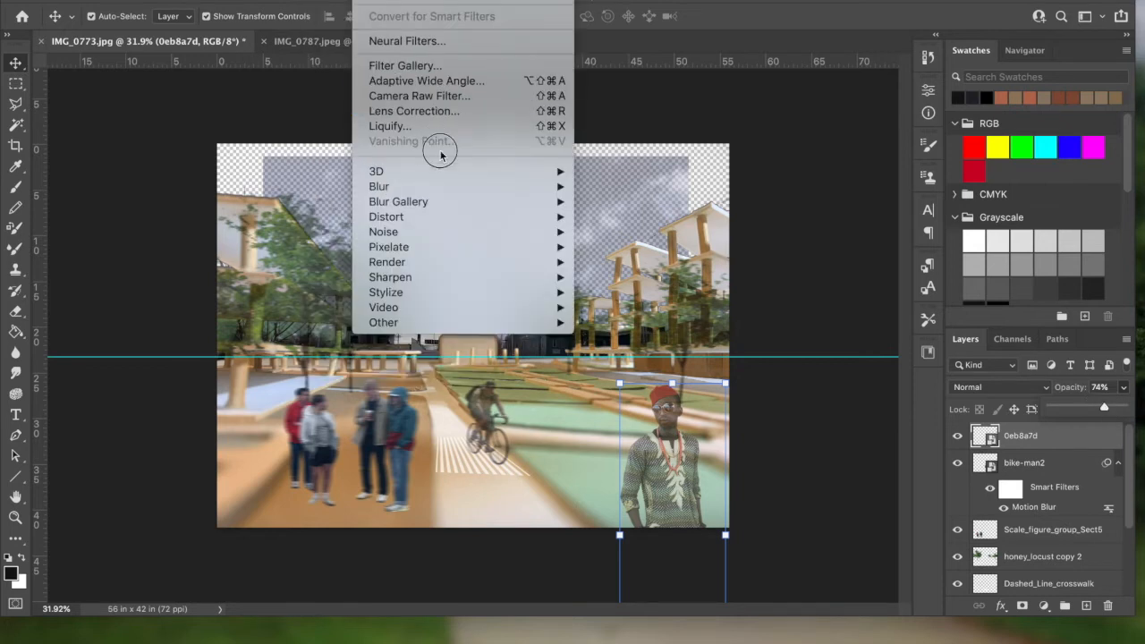
mouse_move(438, 186)
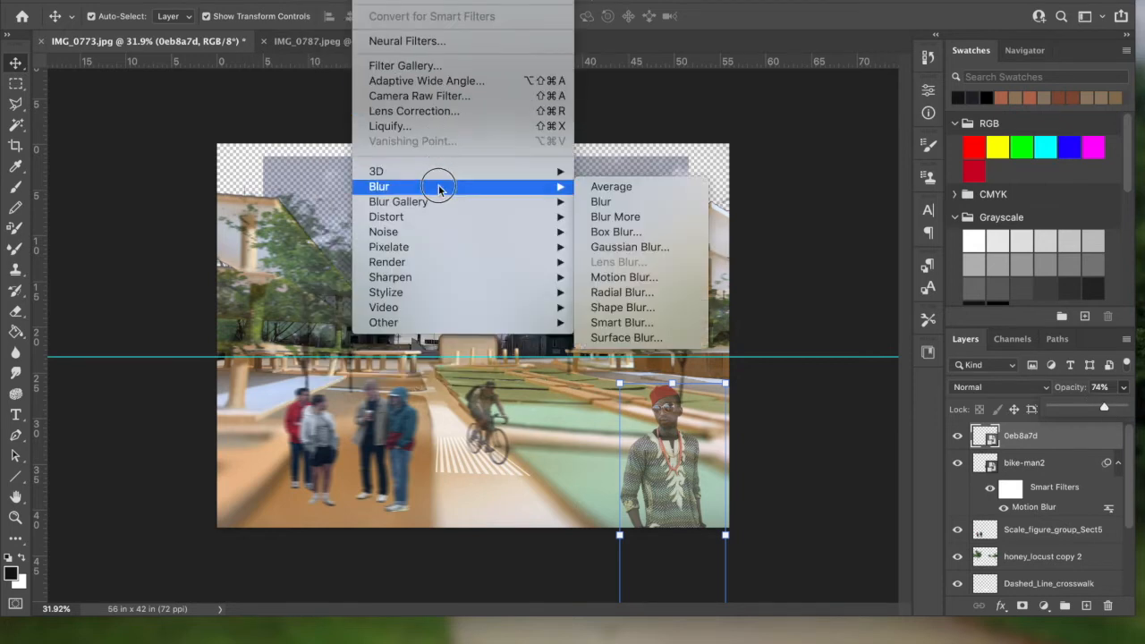
left_click(625, 276)
left_click(907, 115)
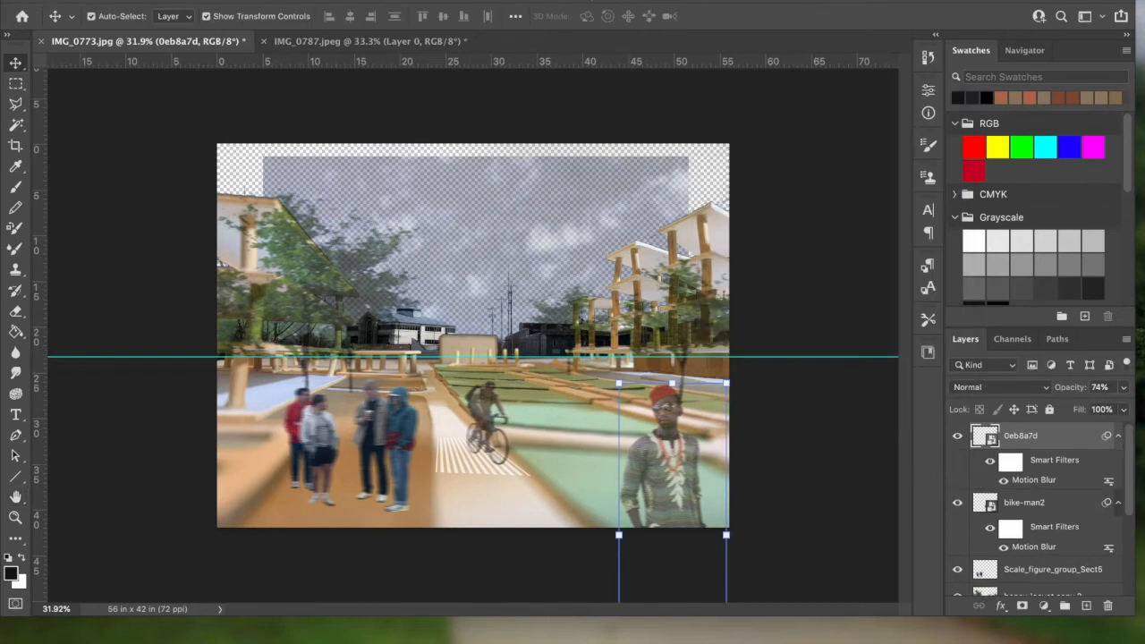
Place the small crowd cutout from the cutouts folder and position it on the brown walkway just below the horizon guide, left of center
left_click(130, 0)
left_click(241, 313)
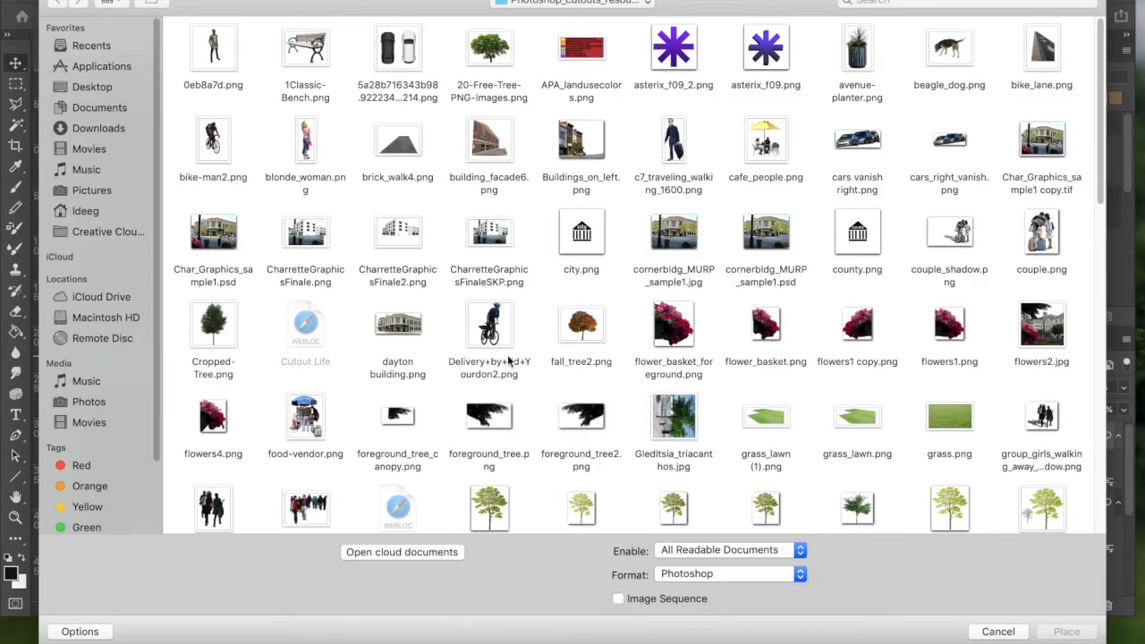
left_click(331, 504)
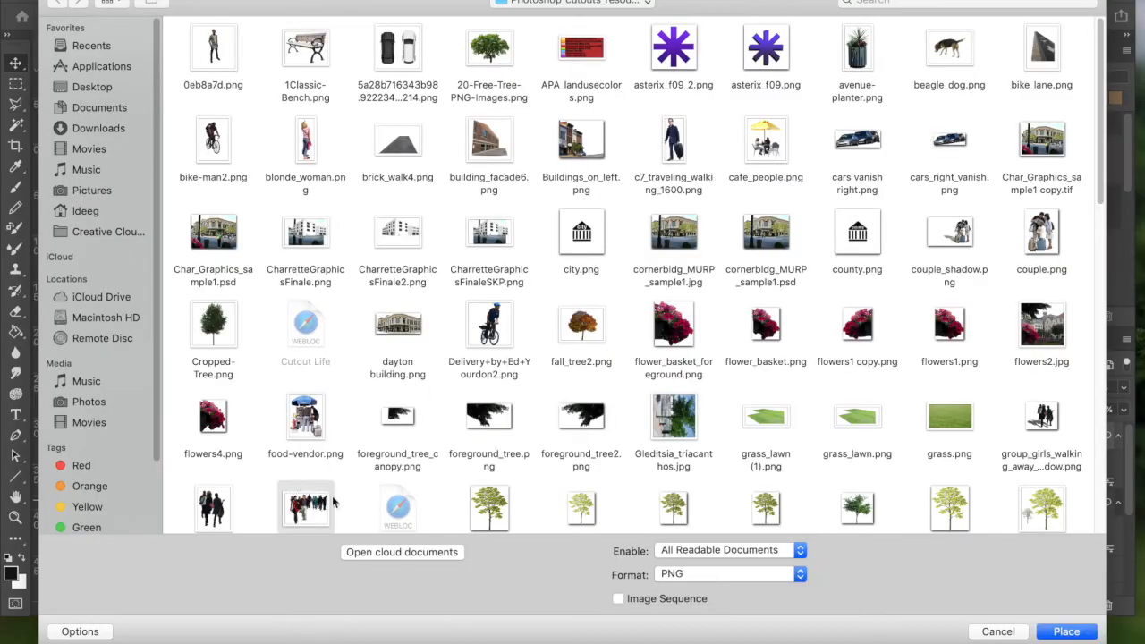
left_click(1067, 632)
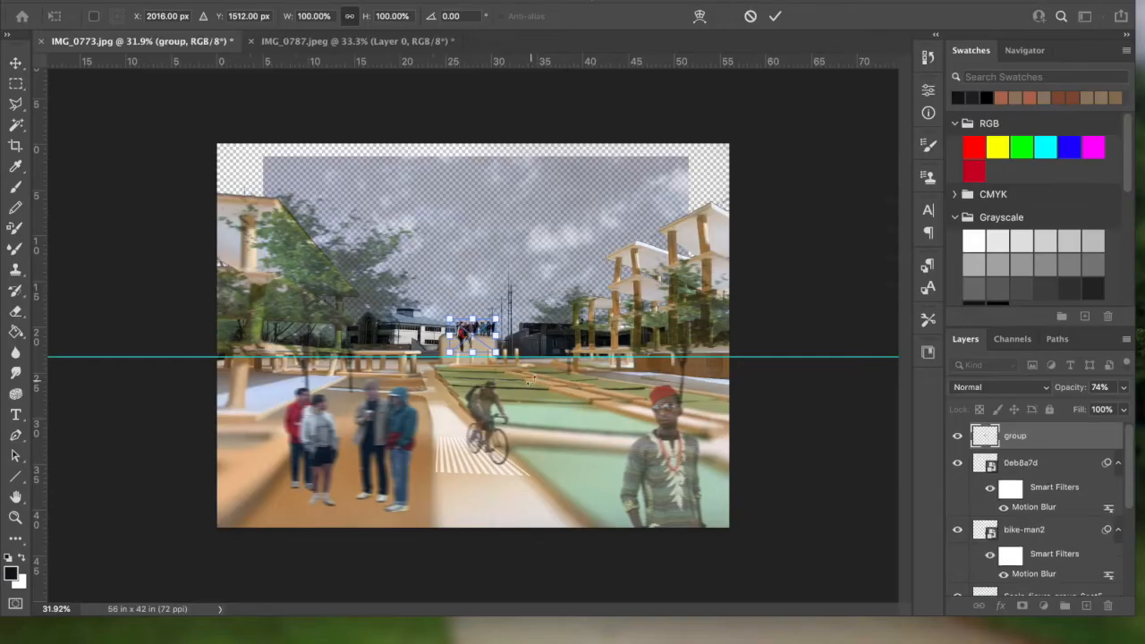
left_click_drag(472, 336, 393, 376)
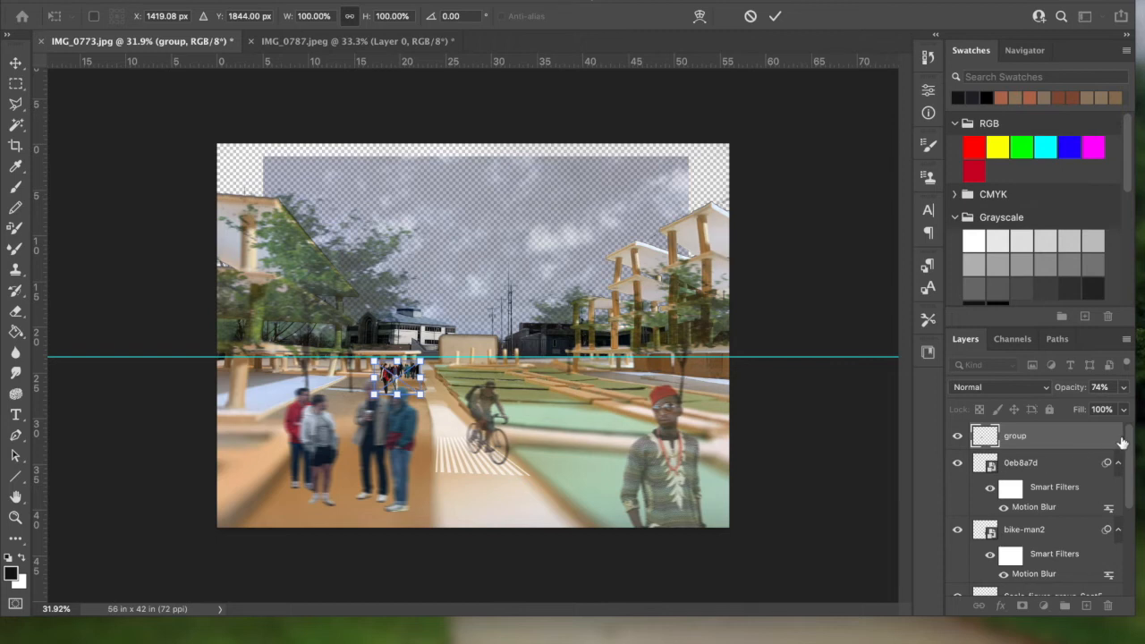
Lower the placed crowd layer's opacity to 73% and commit its placement
left_click(1125, 390)
left_click_drag(1105, 409, 1106, 410)
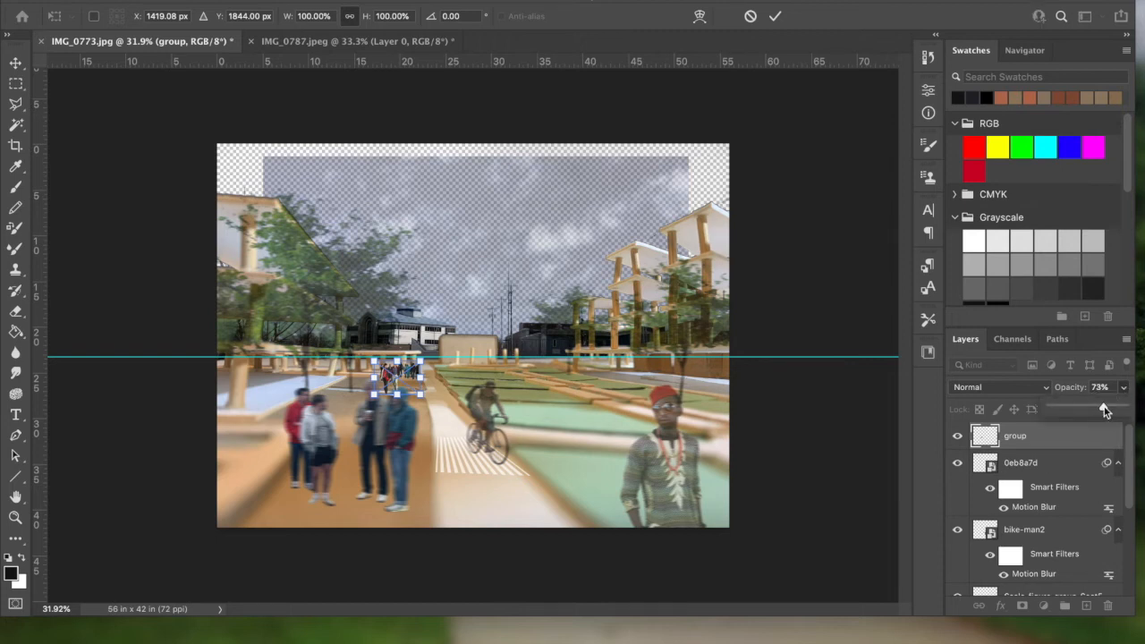
left_click(324, 0)
mouse_move(374, 0)
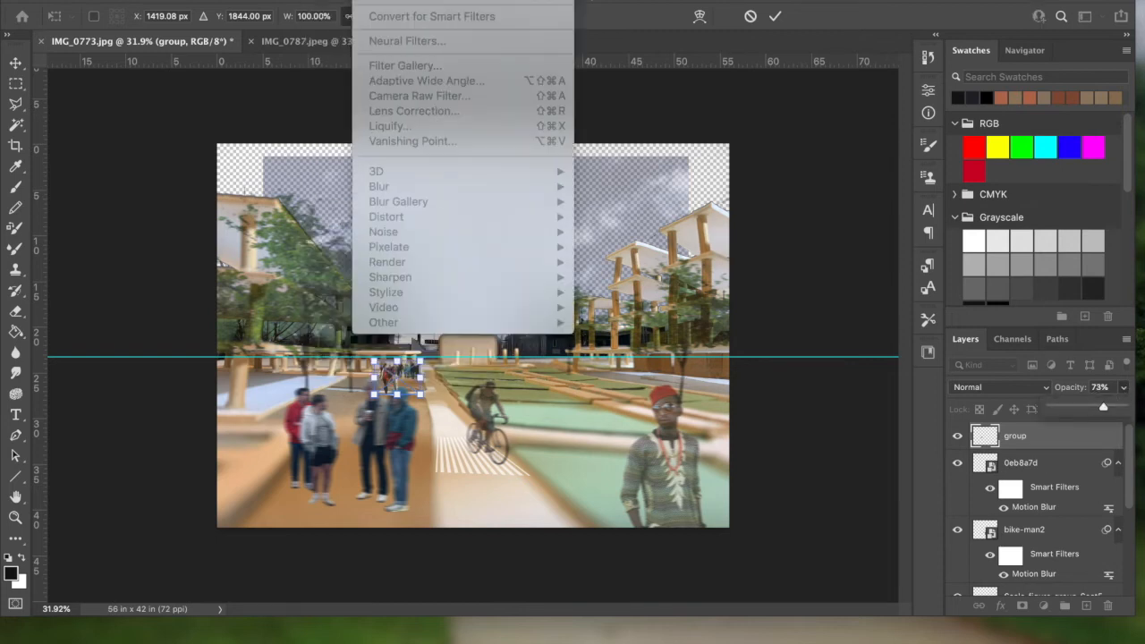
key("Escape")
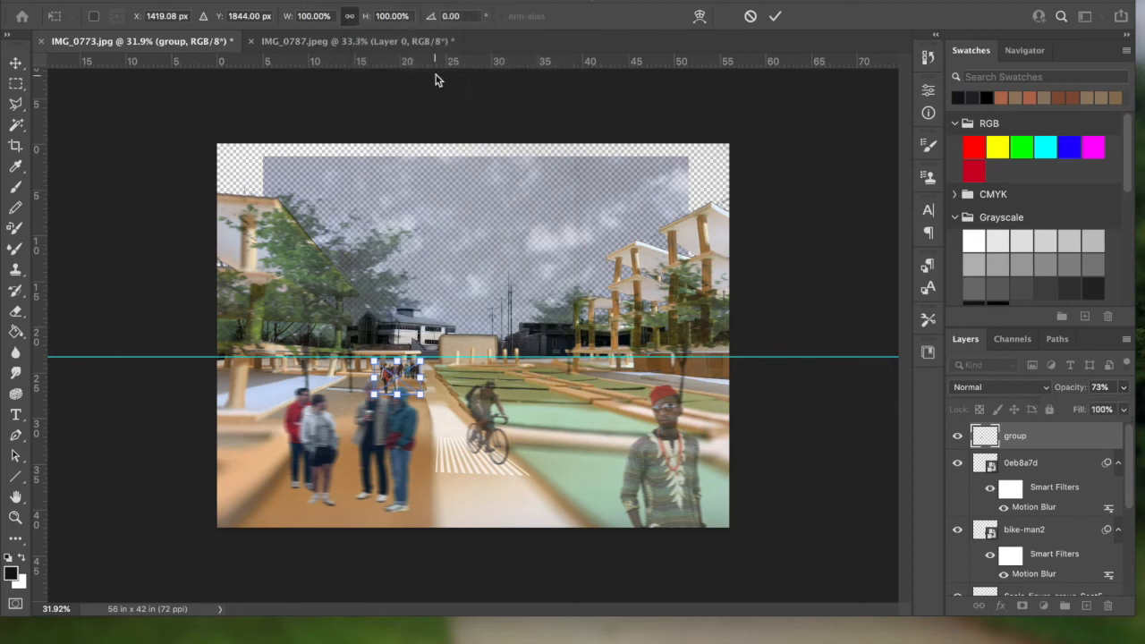
key("Return")
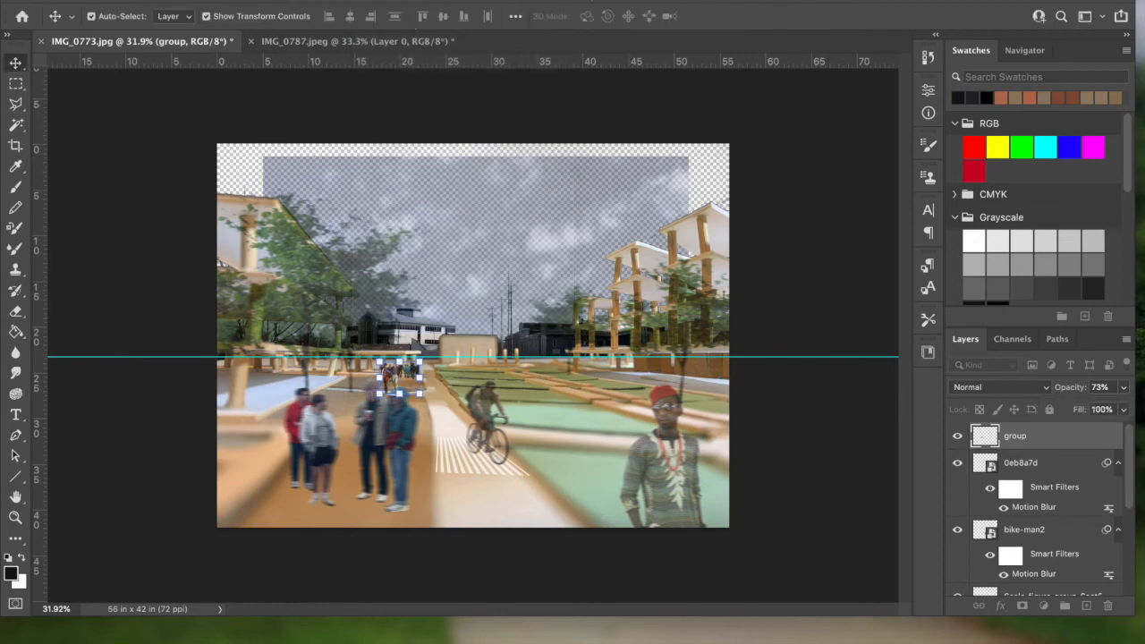
Apply a Motion Blur to the crowd layer with an angle of 0° and a distance of 24 pixels
left_click(374, 0)
mouse_move(442, 185)
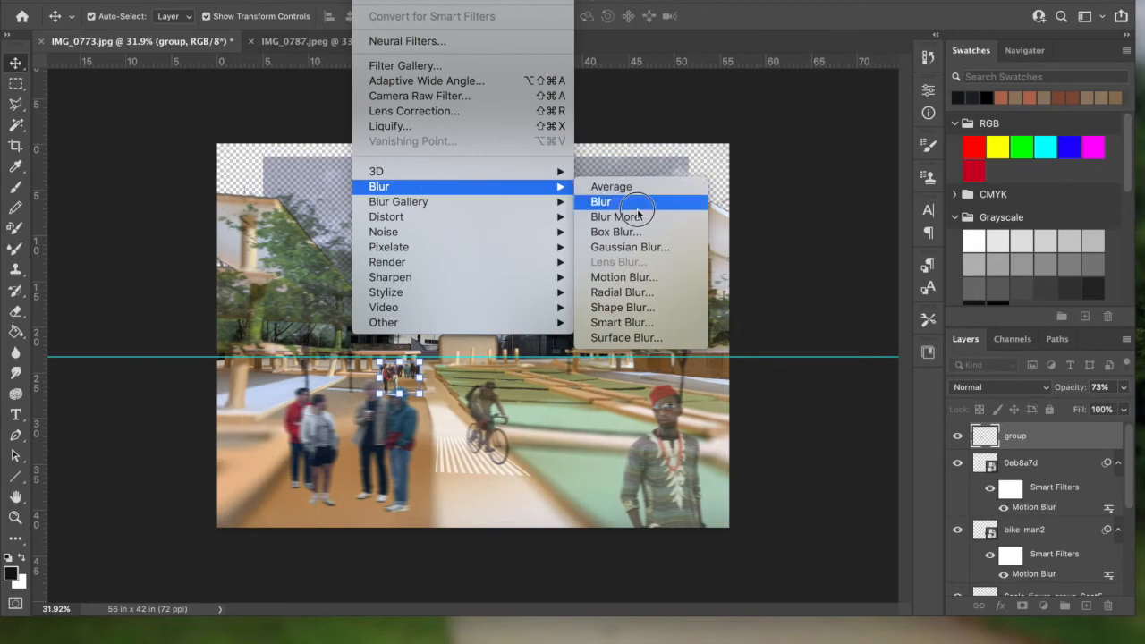
left_click(657, 278)
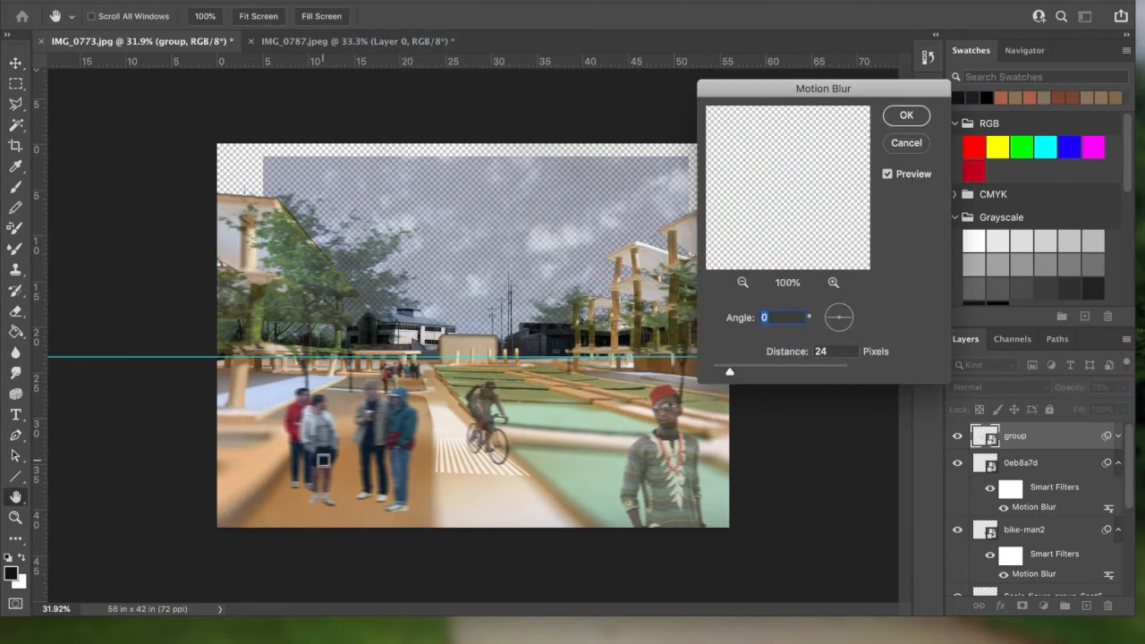
left_click(907, 117)
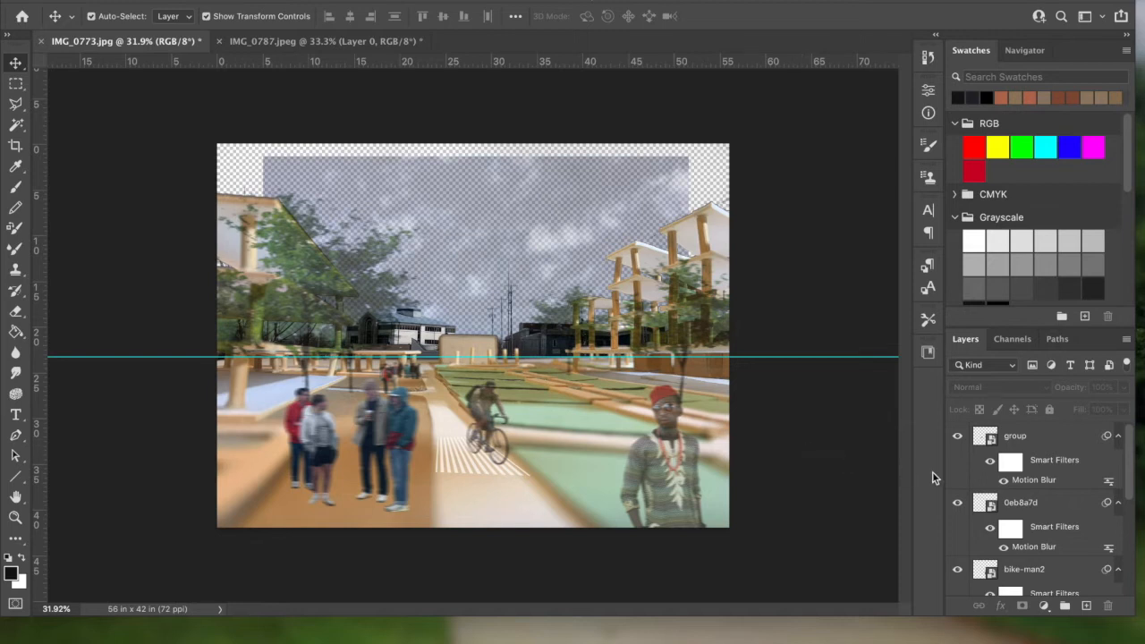
Merge the group, 0eb8a7d, bike-man2 and Scale_figure_group_Sect5 layers into a single people layer
mouse_move(1127, 454)
left_mouse_down()
mouse_move(1129, 474)
mouse_move(1132, 448)
left_mouse_up()
left_click(1057, 435)
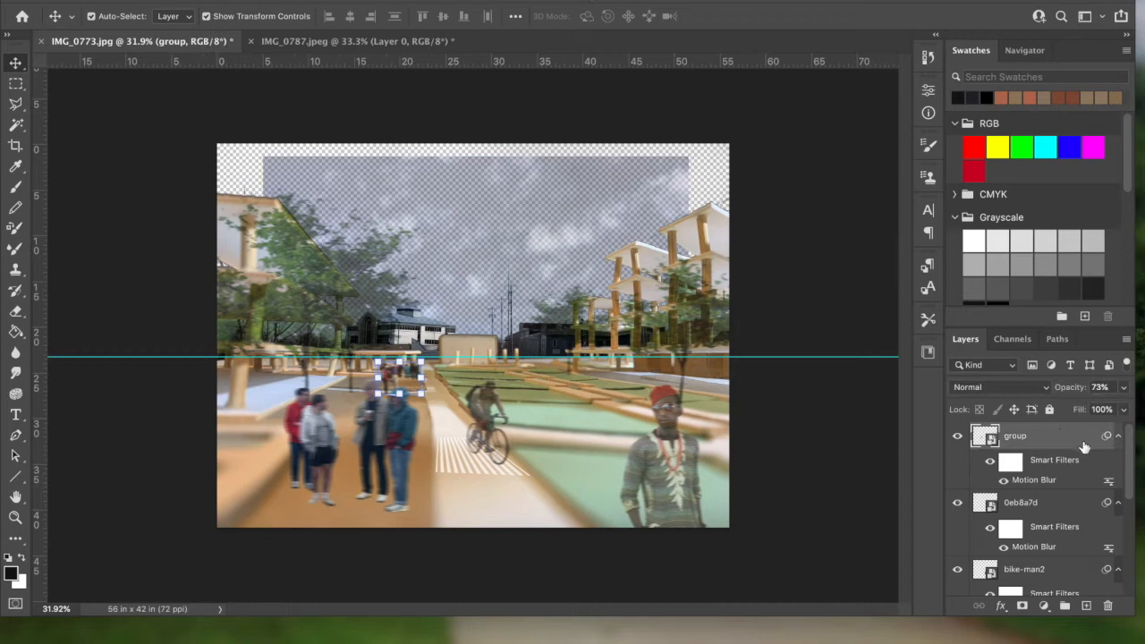
left_click(1080, 505, "shift")
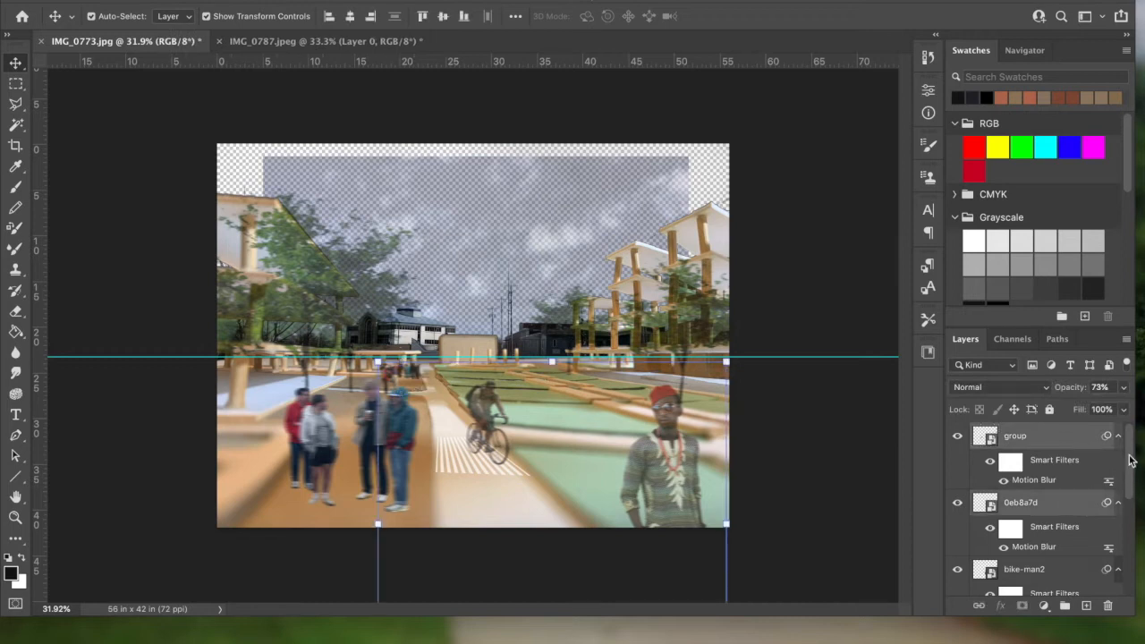
left_click_drag(1129, 460, 1127, 475)
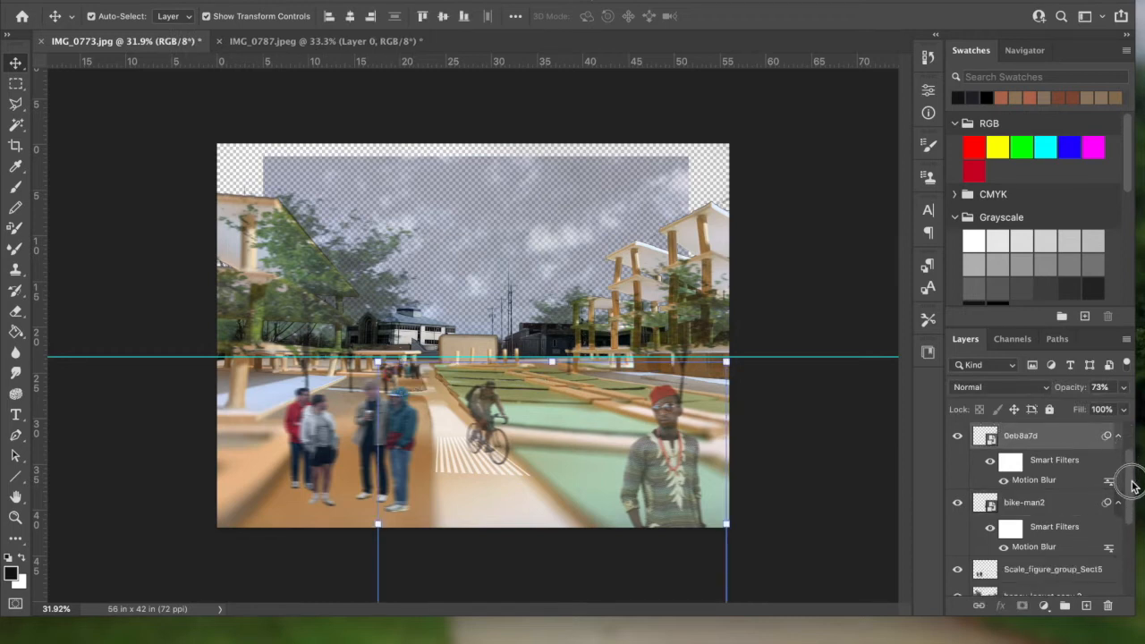
left_click(1073, 506, "shift")
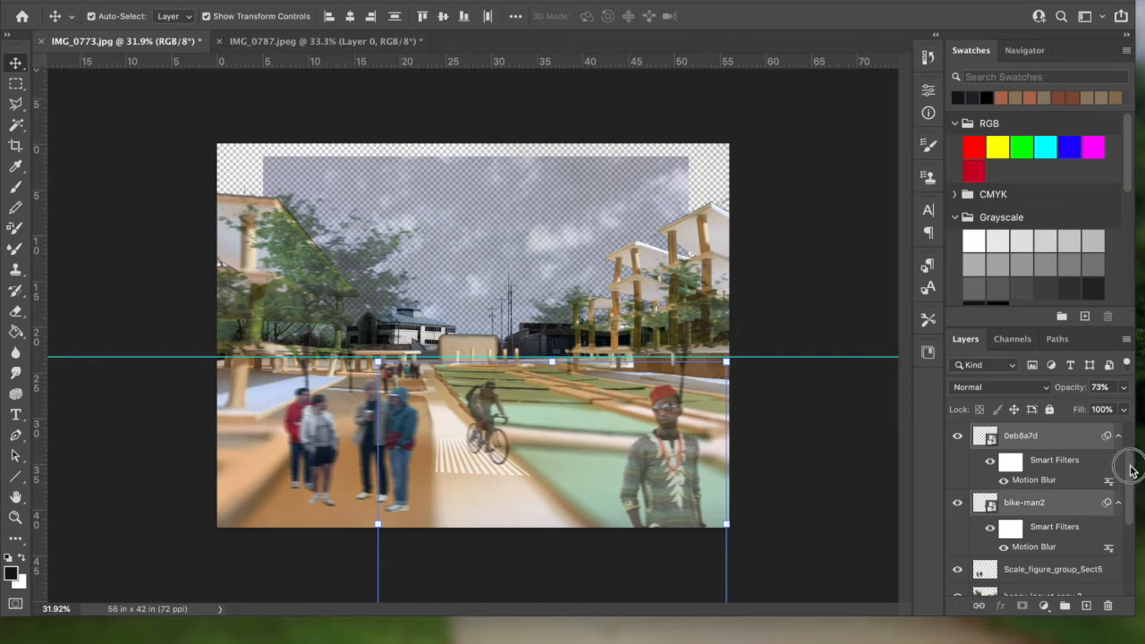
left_click_drag(1125, 468, 1125, 483)
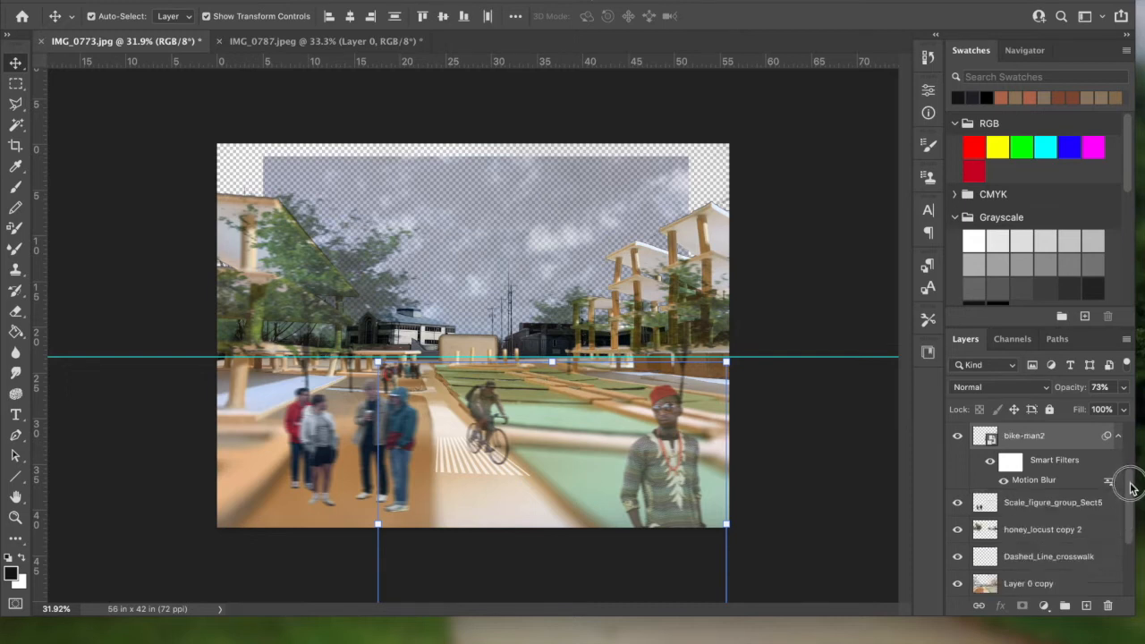
left_click(1059, 502, "shift")
left_click_drag(1129, 503, 1132, 444)
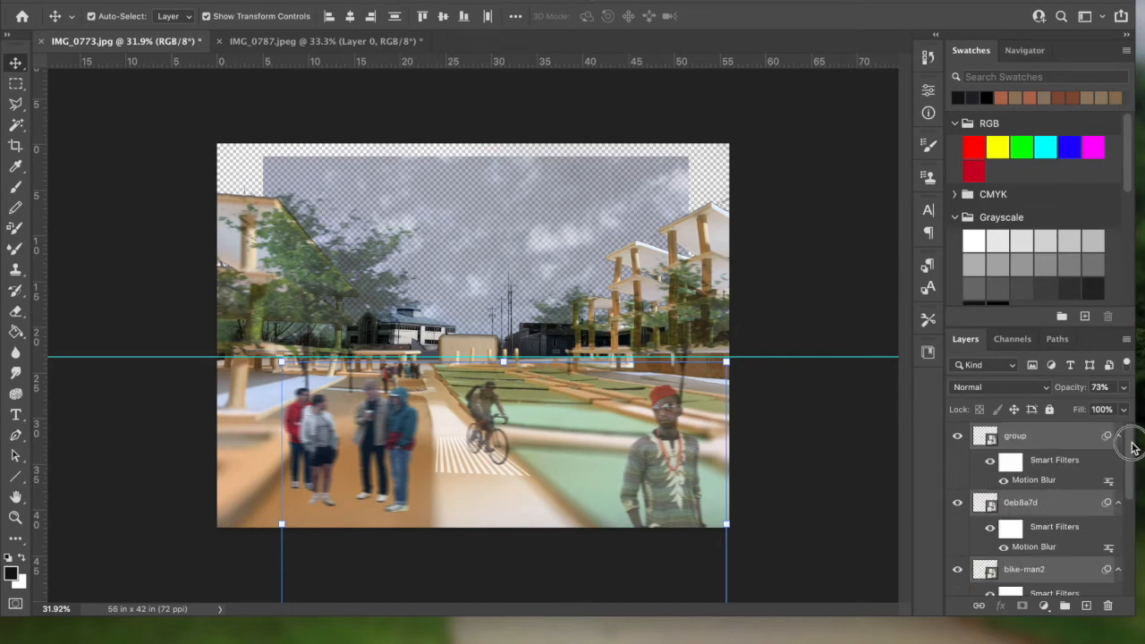
left_click(1128, 340)
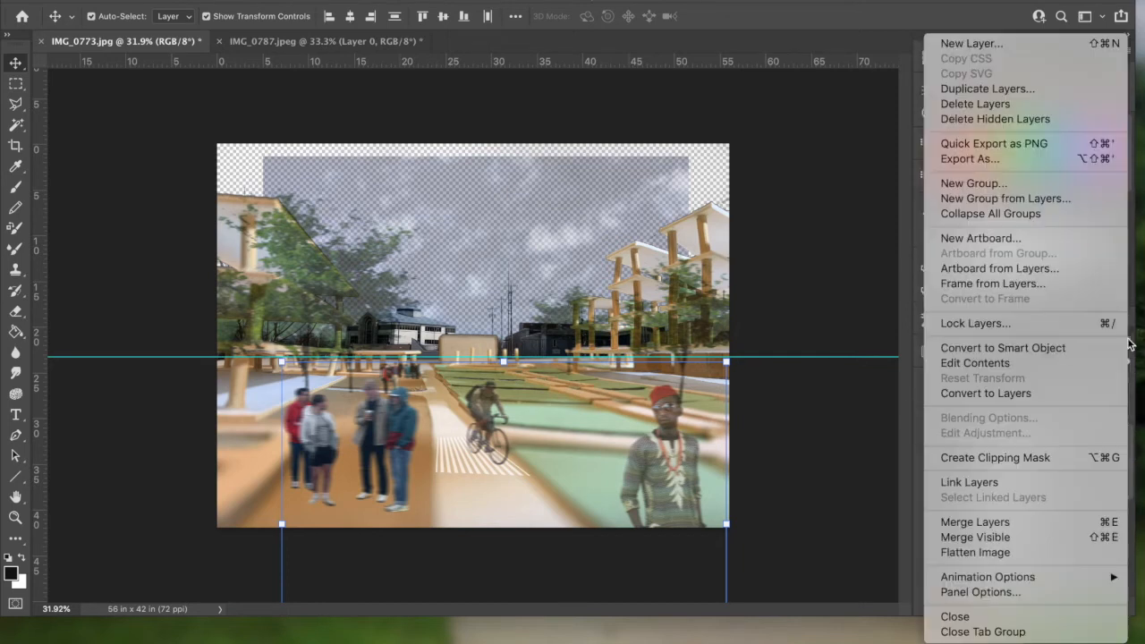
left_click(1032, 526)
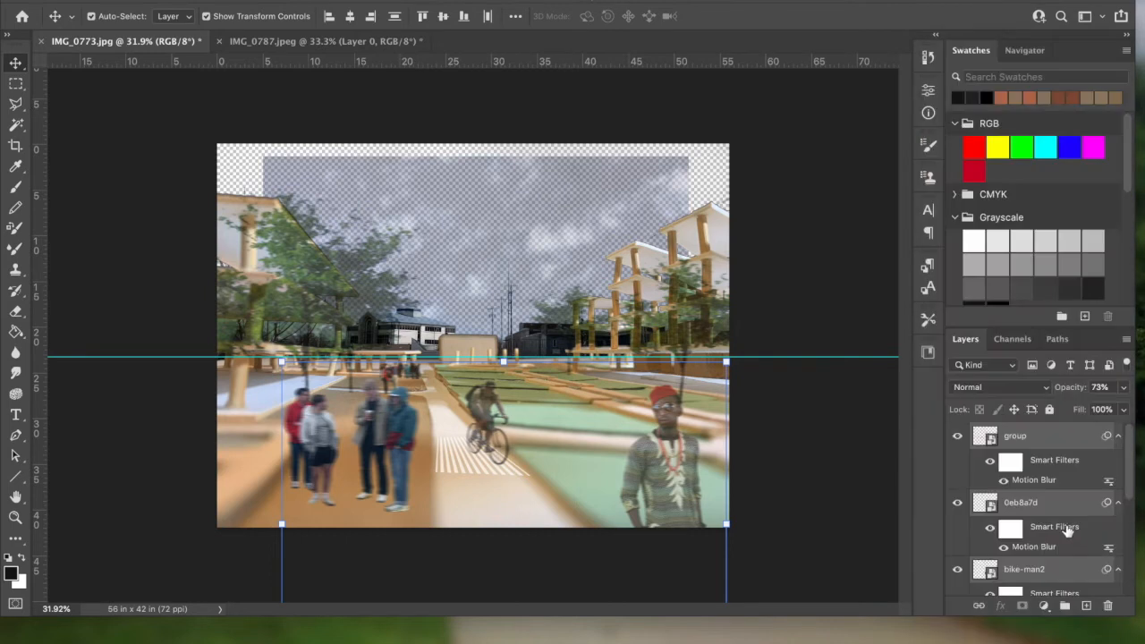
Check the merged people layer by toggling its visibility, and try scaling all the figures together to 102.77%
left_click(958, 437)
left_click(959, 438)
left_click(958, 437)
left_click(958, 437)
left_click(958, 438)
left_click(959, 437)
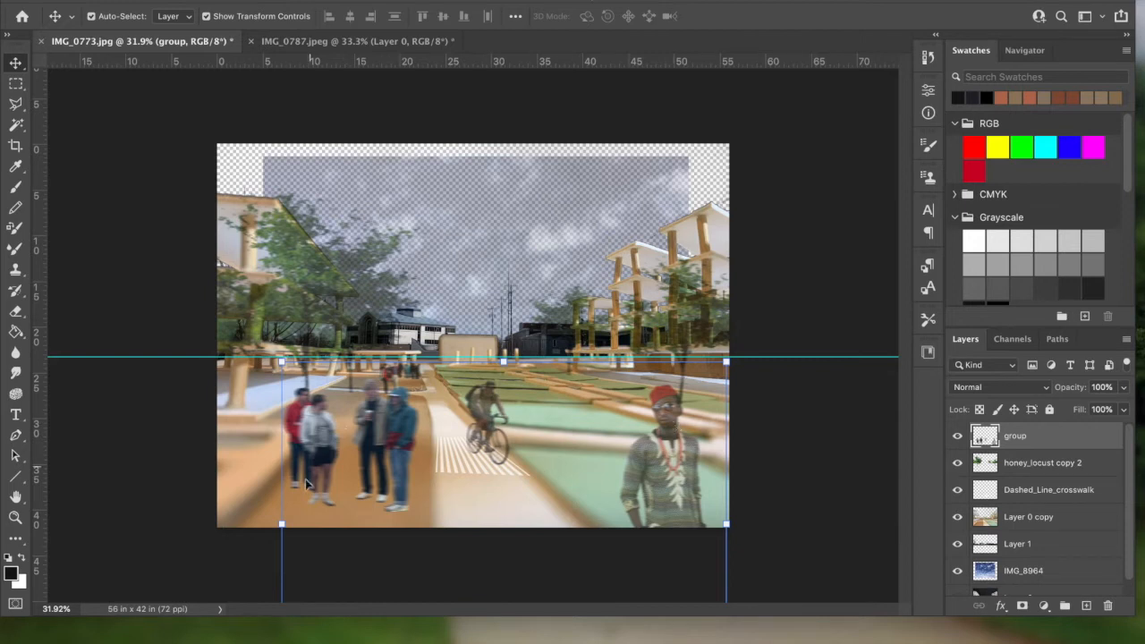
left_click_drag(280, 525, 268, 525)
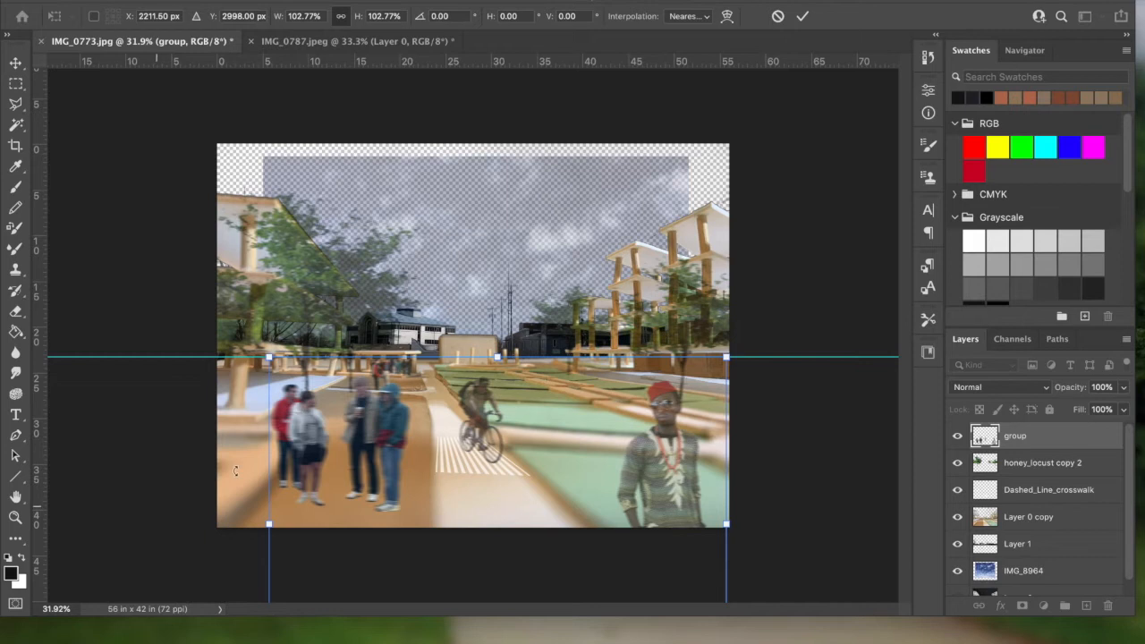
Hide the group, honey_locust copy 2 and Dashed_Line_crosswalk layers
left_click(958, 438)
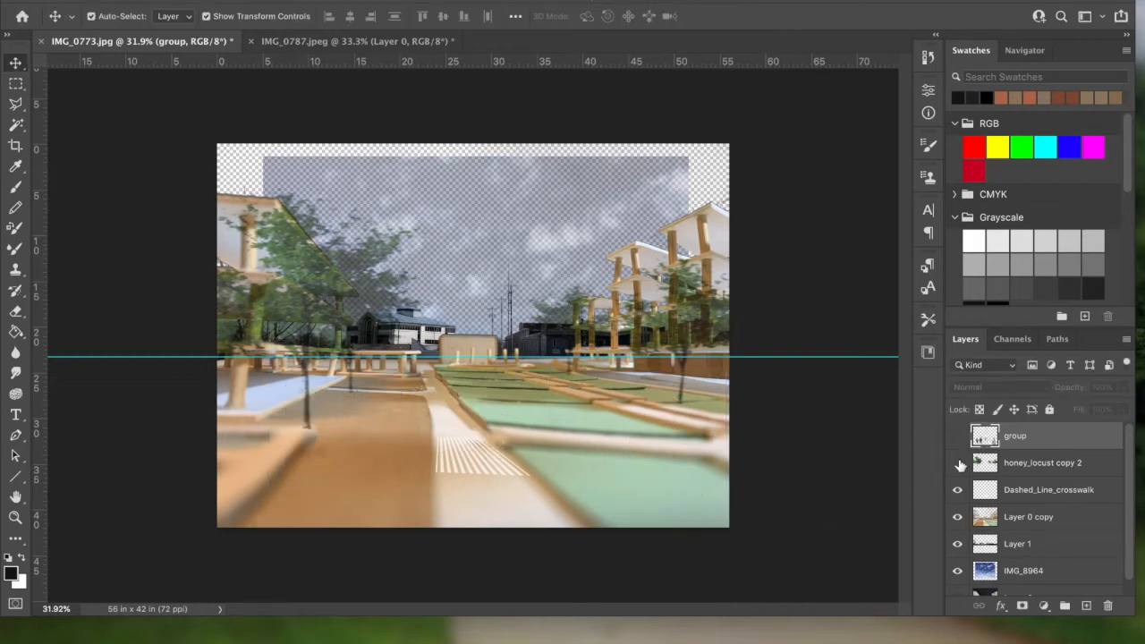
left_click(958, 463)
left_click(958, 491)
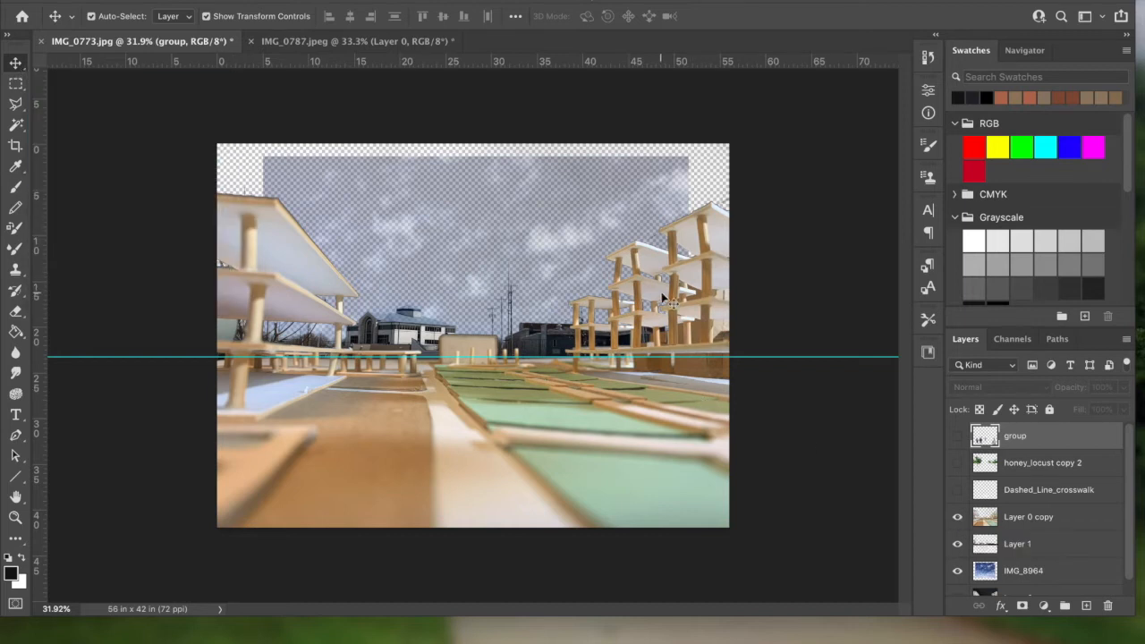
Outline the whole right-hand building model with a polygonal lasso selection, following its stepped roofline down to the ground edge
left_click(15, 102)
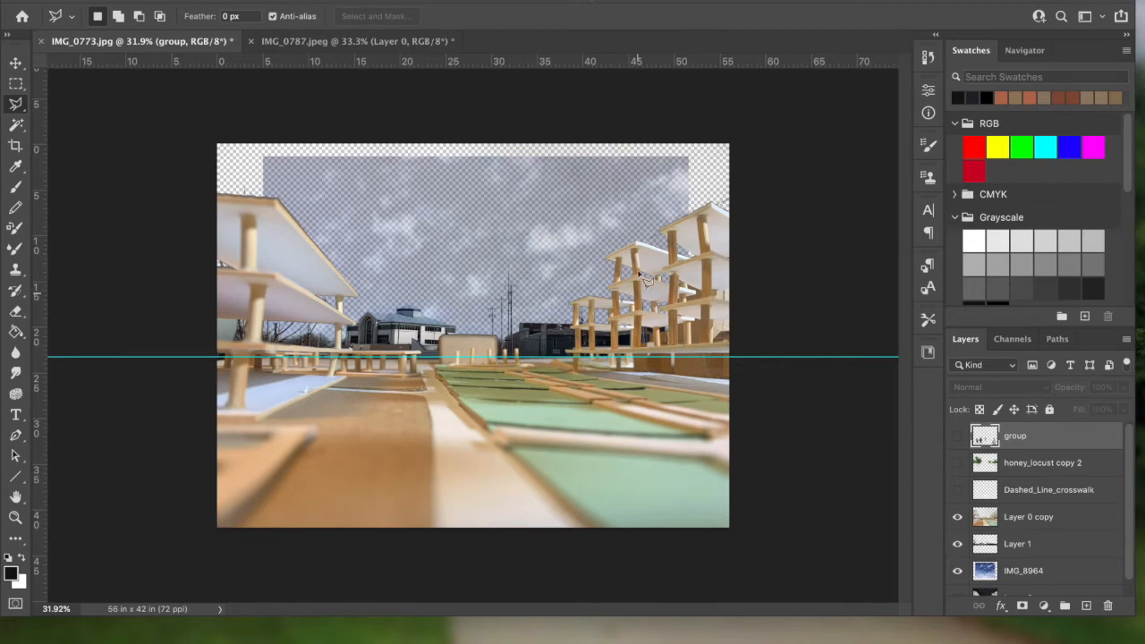
left_click(565, 294)
left_click(594, 289)
left_click(608, 290)
left_click(607, 245)
left_click(641, 229)
left_click(662, 239)
left_click(661, 216)
left_click(711, 186)
left_click(742, 194)
left_click(747, 345)
left_click(729, 350)
left_click(568, 348)
left_click(567, 301)
Create a new layer named "architecture facade" in Normal mode at 100% opacity
left_click(1126, 340)
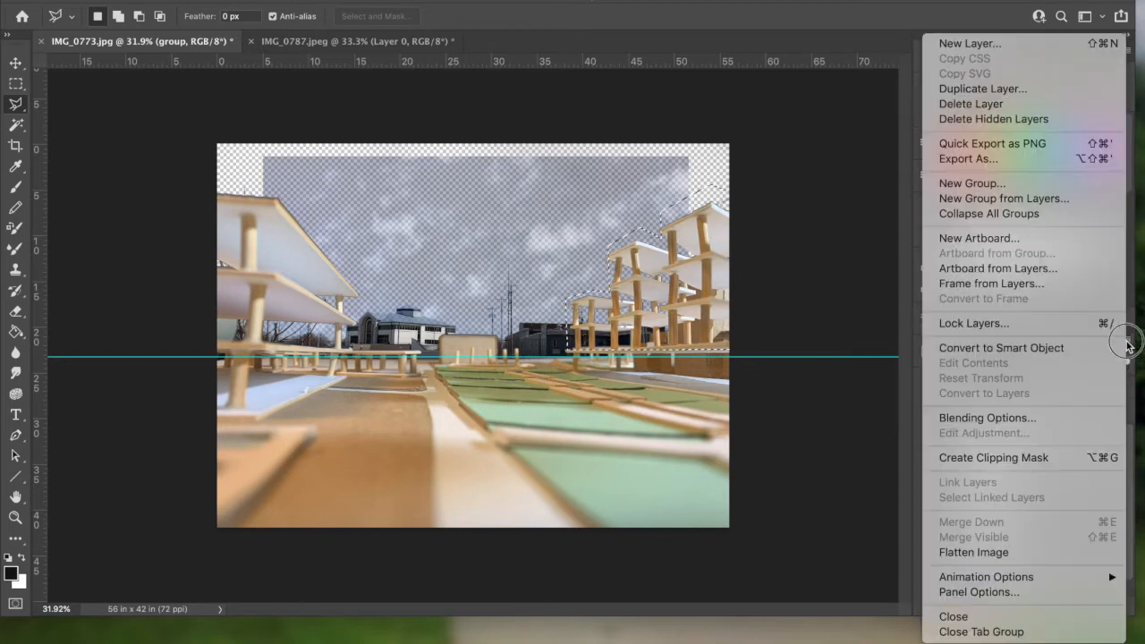
left_click(970, 43)
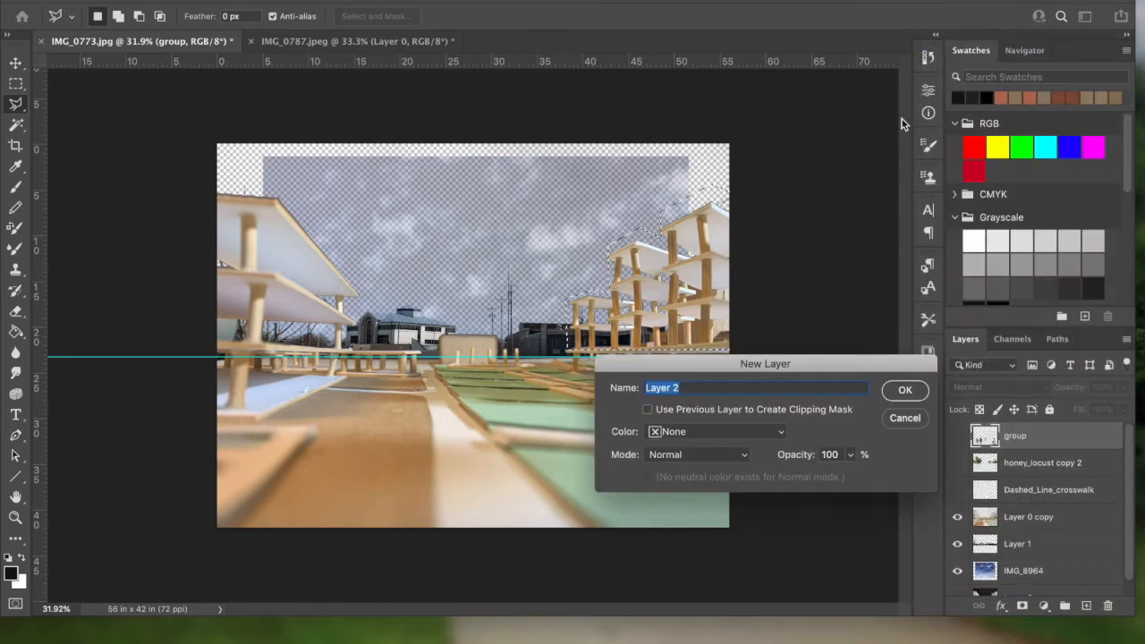
type("architec")
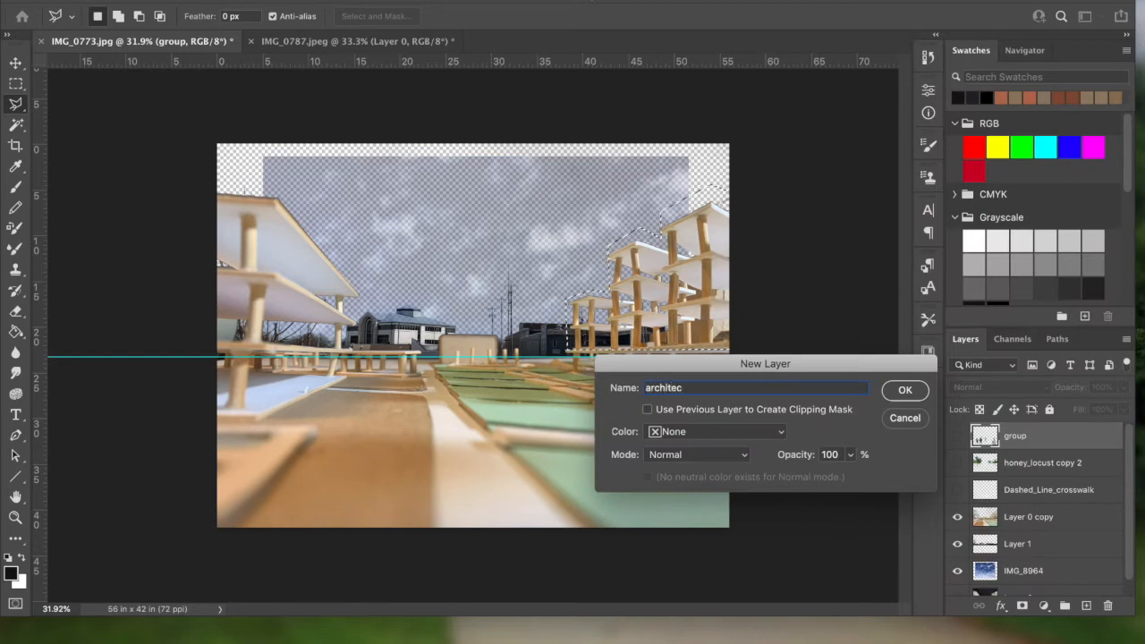
type("ture facade")
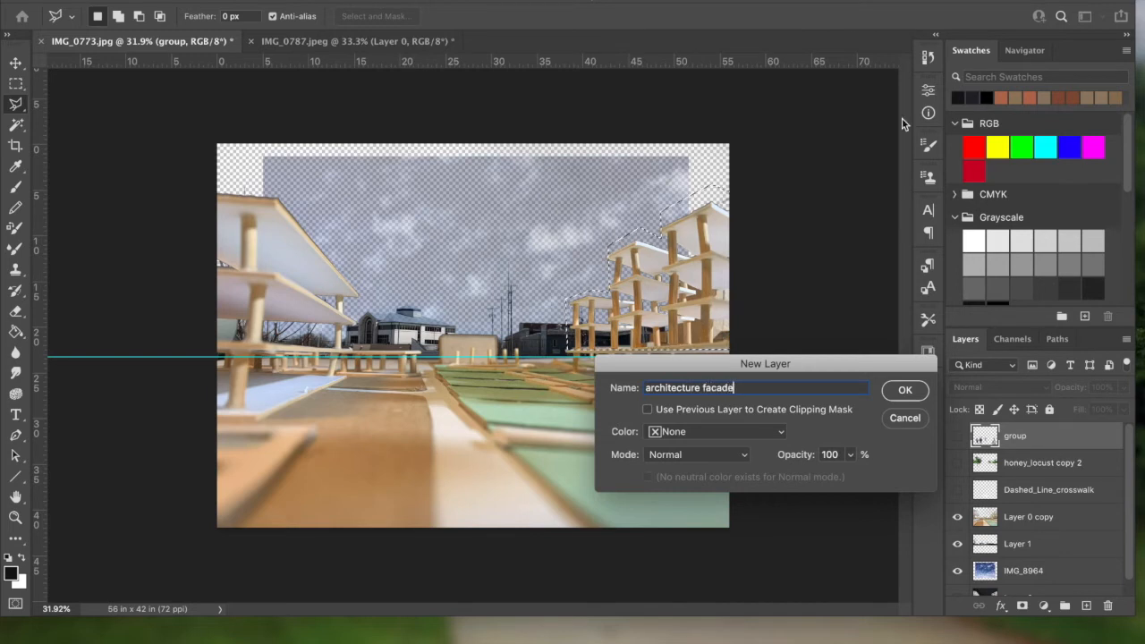
left_click(907, 391)
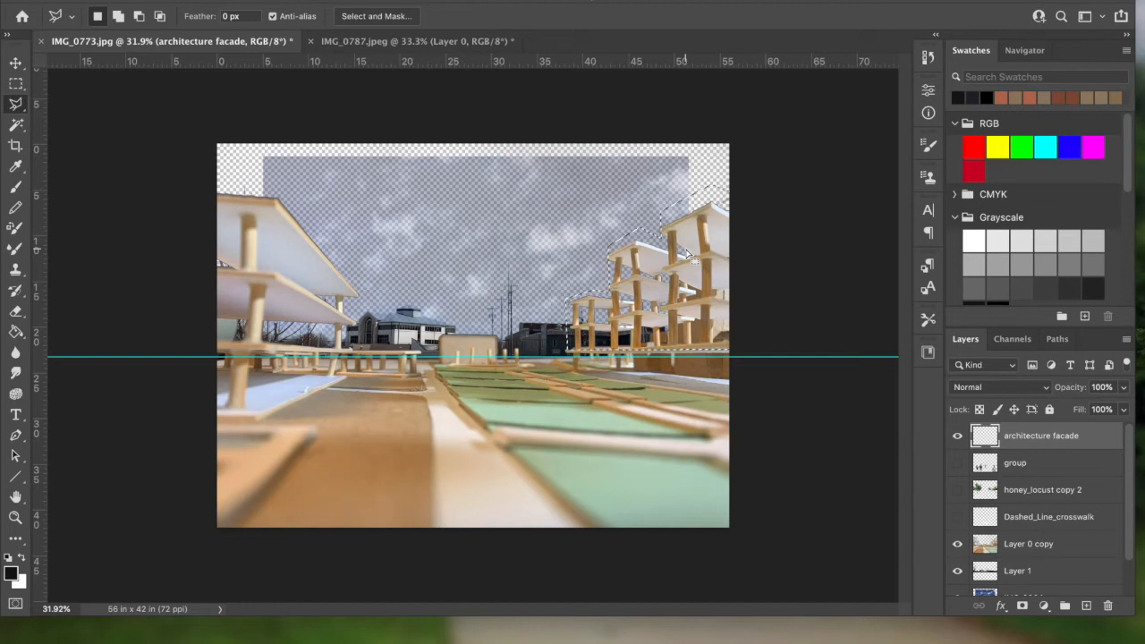
Clear the building selection and lasso only the tallest, nearest block of the right-hand building above the horizon guide
left_click(345, 2)
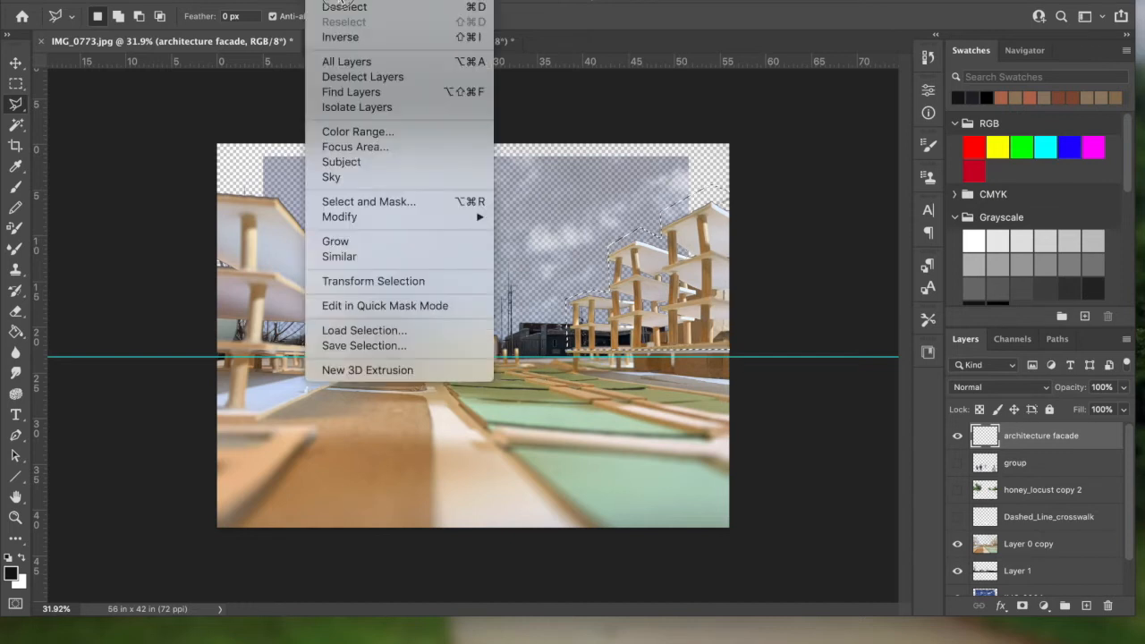
left_click(345, 7)
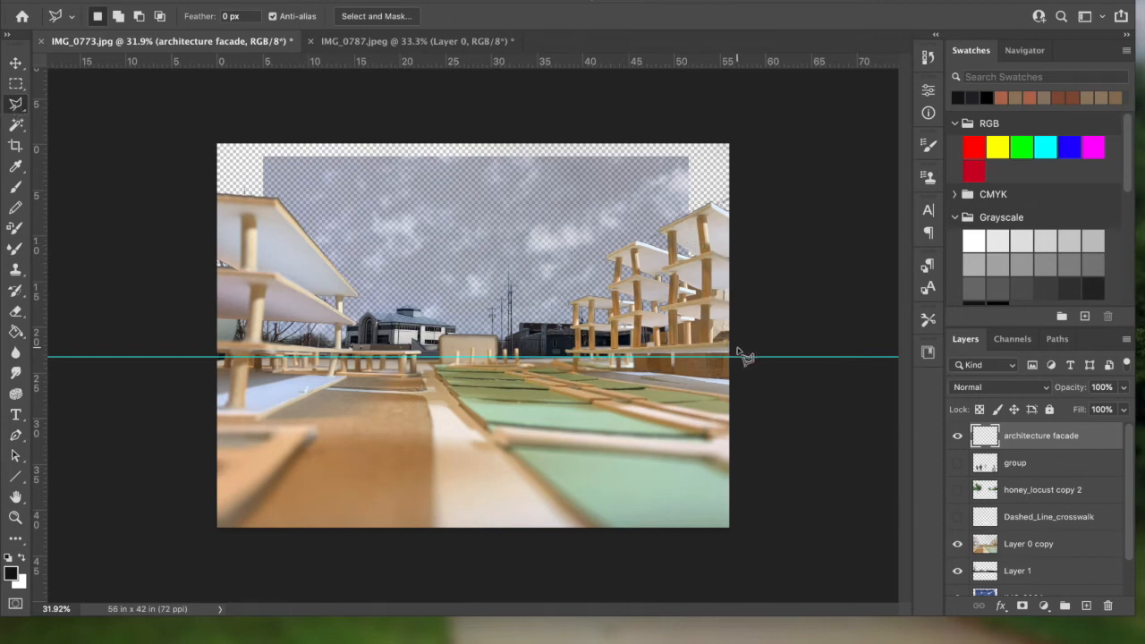
left_click(662, 351)
left_click(661, 205)
double_click(740, 350)
Set the foreground color to a light lavender and the background color to dark gray #575757
left_click(11, 575)
mouse_move(575, 391)
left_mouse_down()
mouse_move(572, 276)
mouse_move(585, 259)
mouse_move(603, 283)
mouse_move(596, 258)
mouse_move(597, 284)
left_mouse_up()
left_click(927, 300)
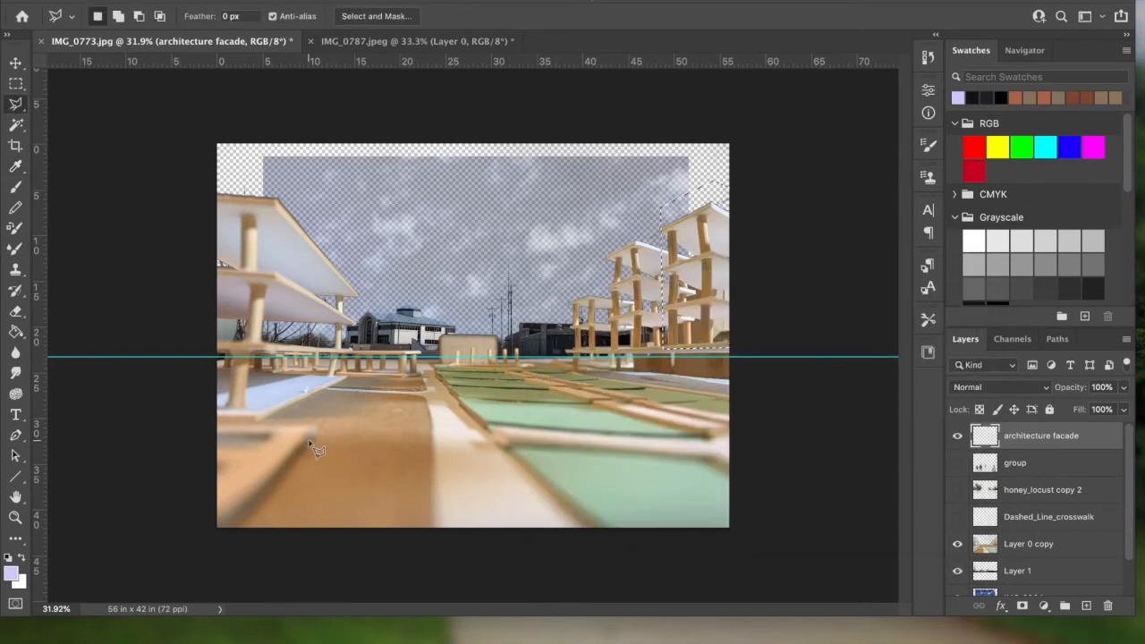
left_click(19, 584)
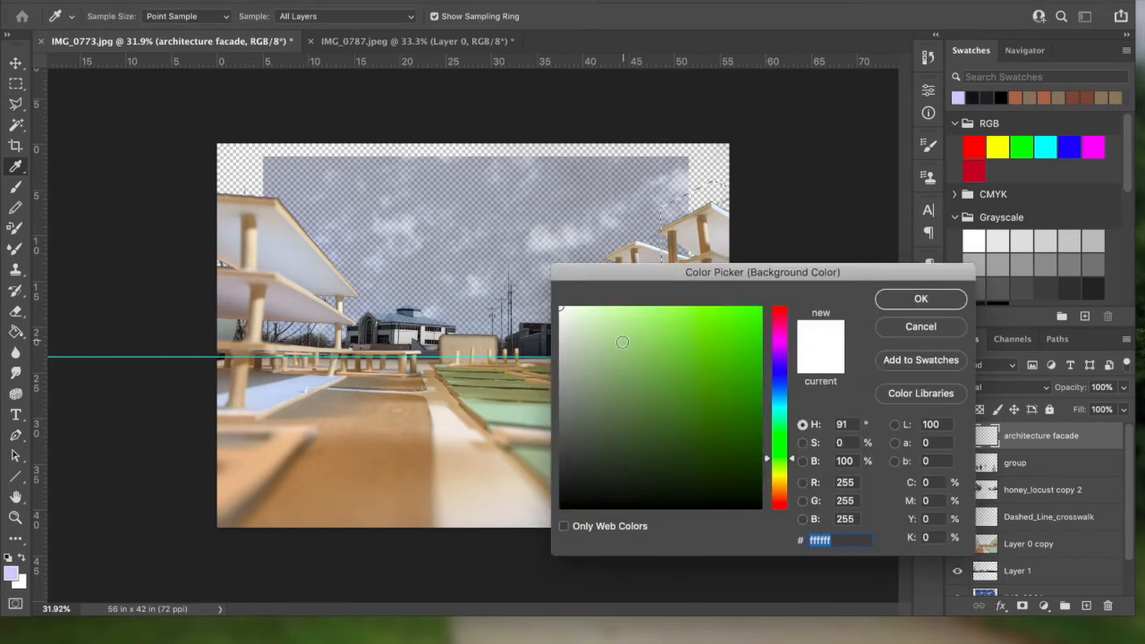
left_click_drag(577, 385, 550, 435)
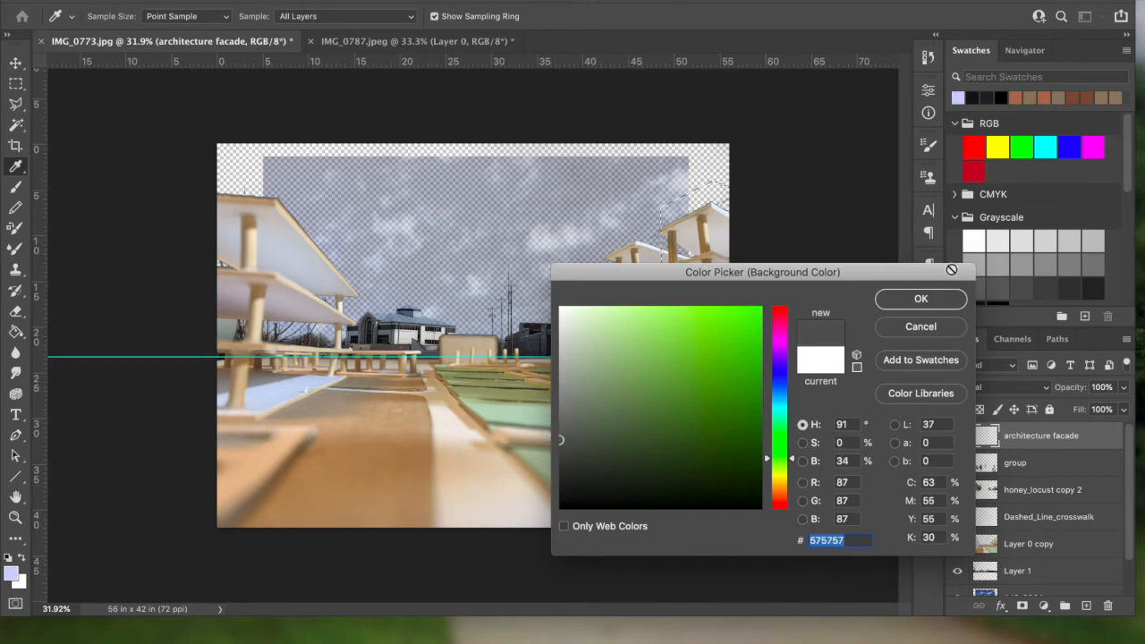
left_click(914, 308)
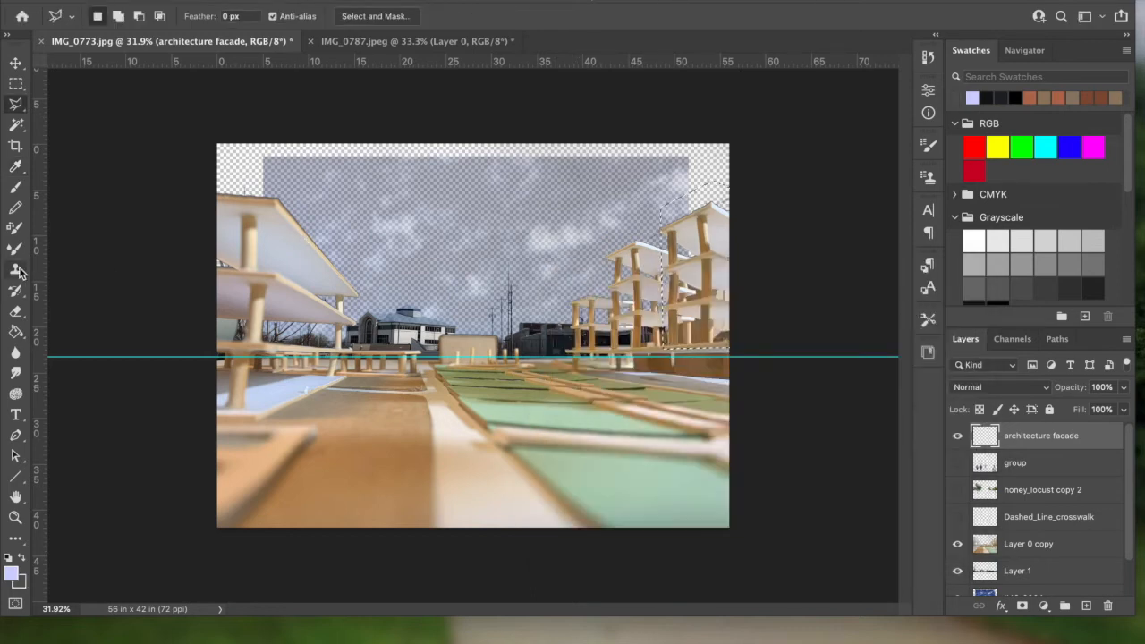
Fill the selected tallest block with a vertical linear gradient running from lavender at its roof to dark gray at its base
left_click(15, 331)
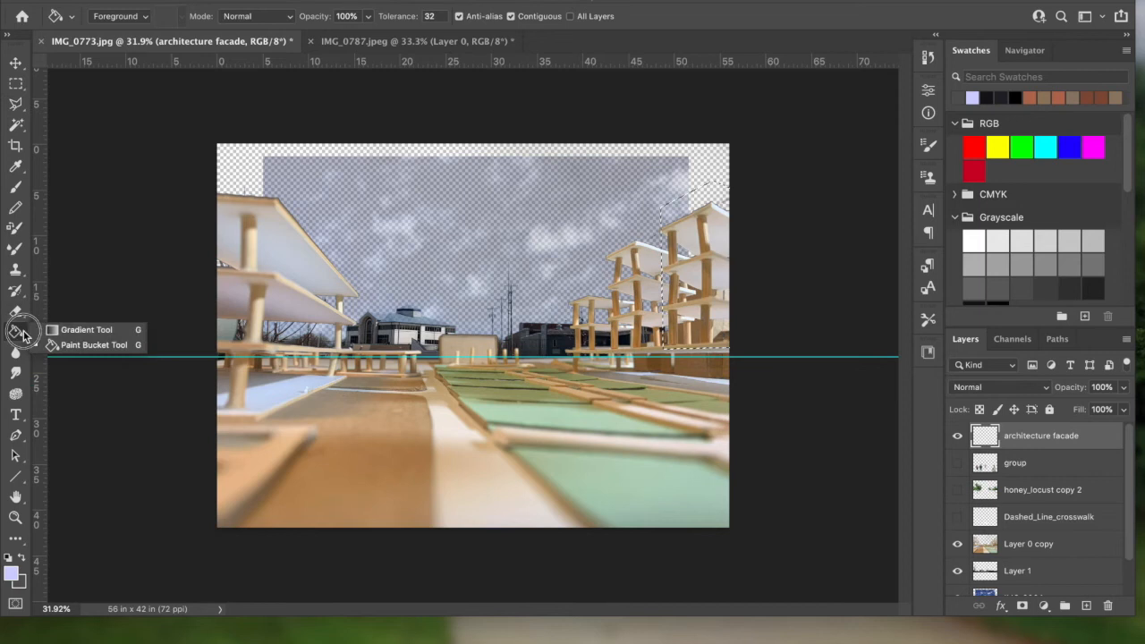
left_click(86, 331)
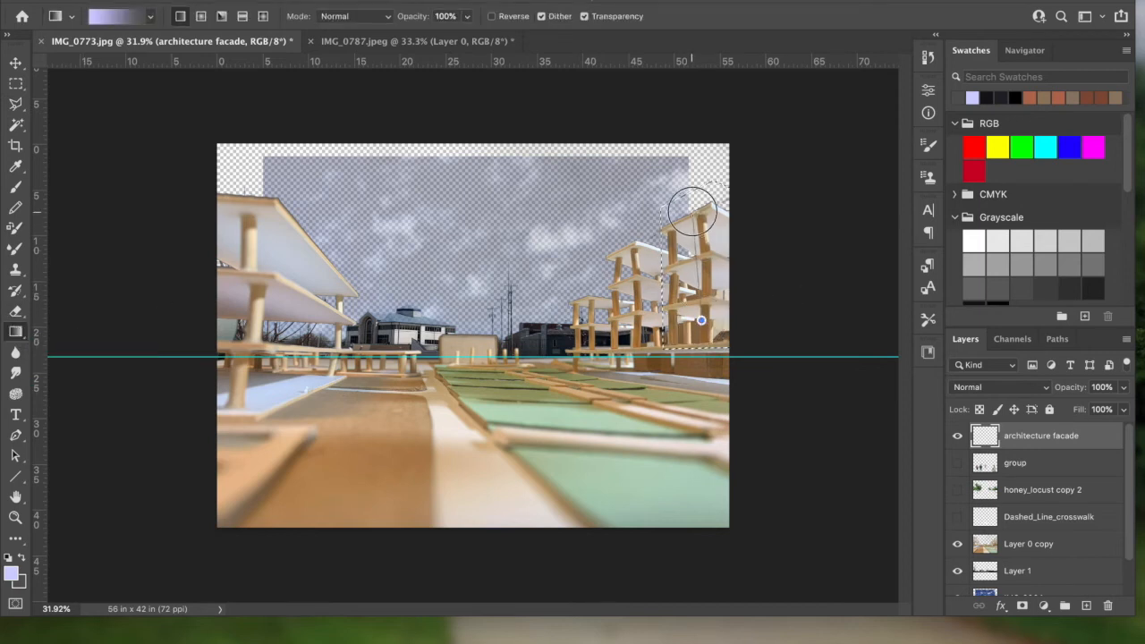
left_click_drag(693, 215, 693, 211)
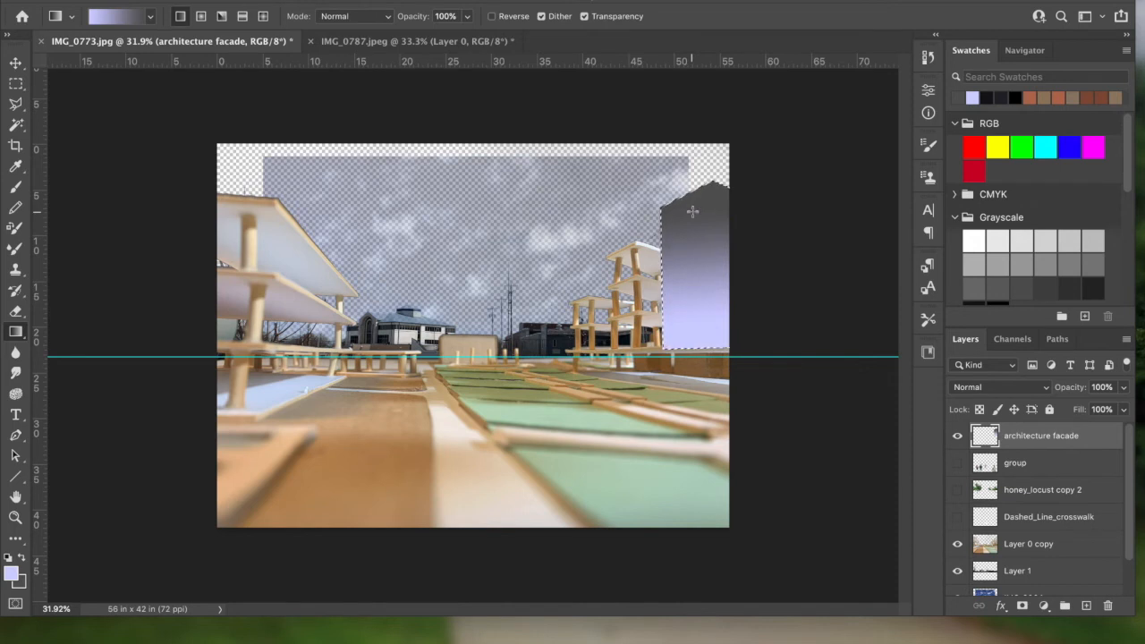
left_click_drag(699, 330, 701, 330)
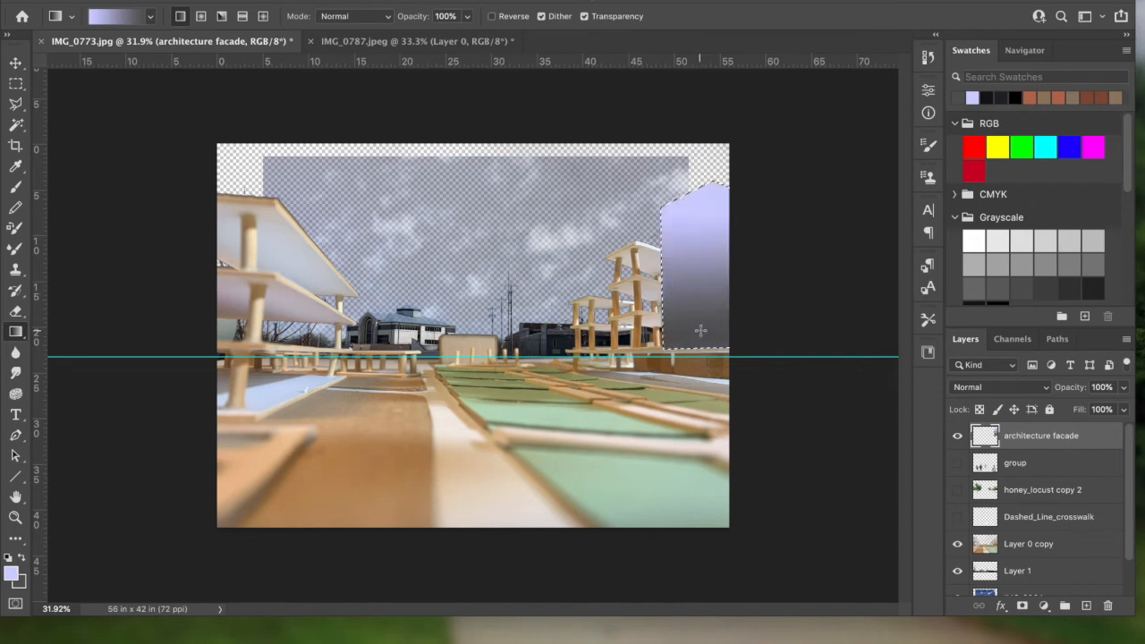
Lower the architecture facade layer's opacity to 75% and clear the selection around the tallest block
left_click(1125, 387)
left_click_drag(1114, 408, 1106, 412)
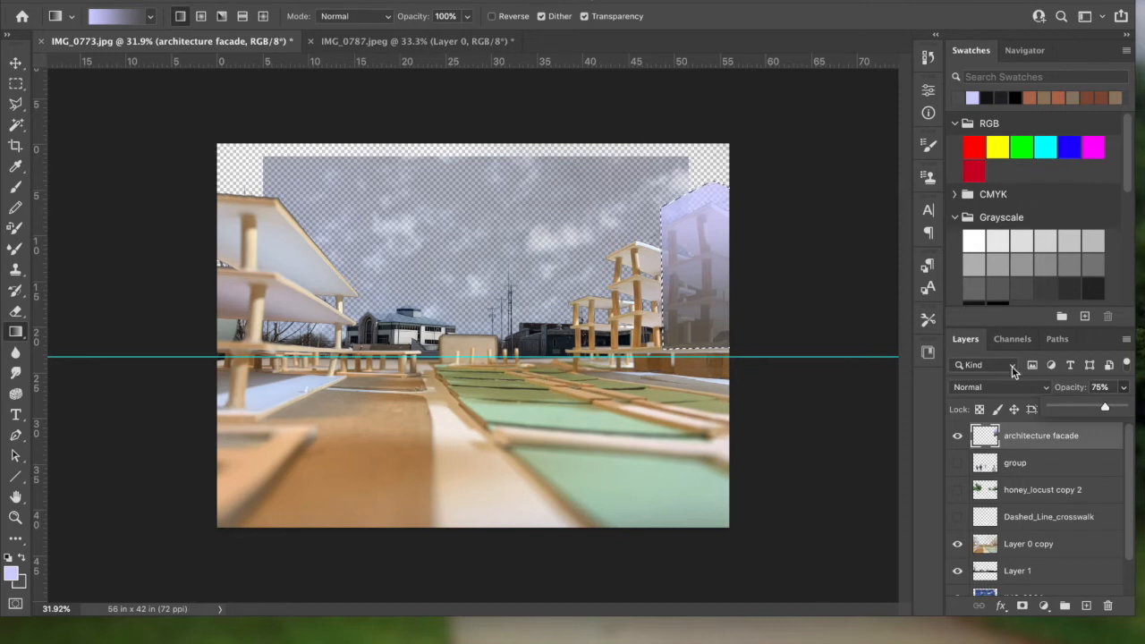
left_click(1041, 386)
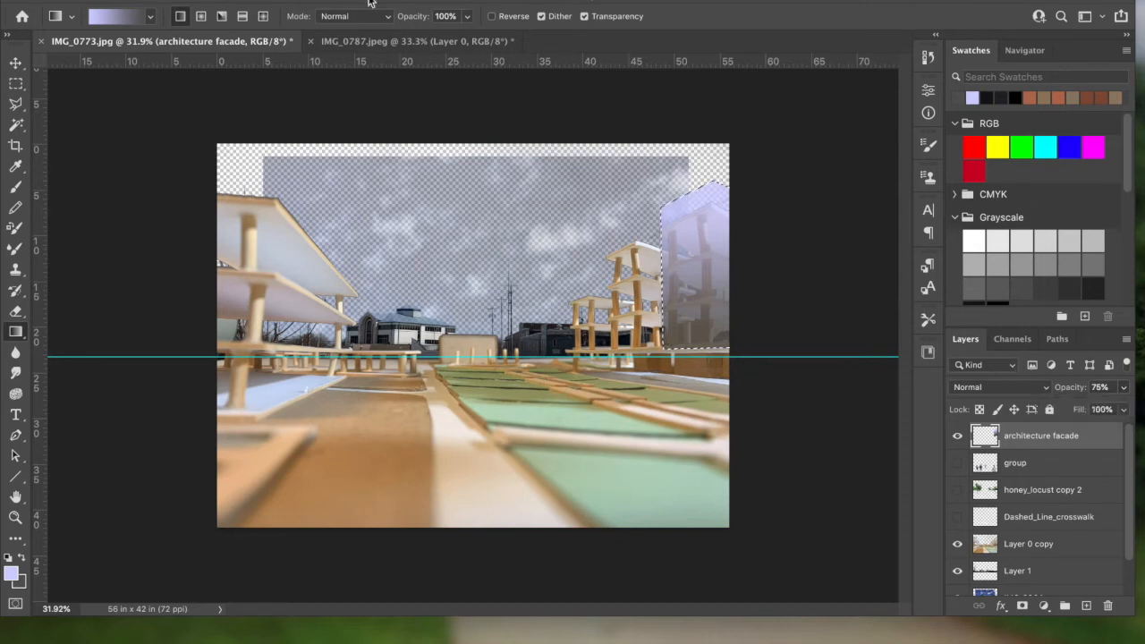
left_click(327, 2)
left_click(346, 7)
Outline the middle block of the right-hand building with a polygonal lasso, from above its roof down to the horizon guide
left_click(16, 104)
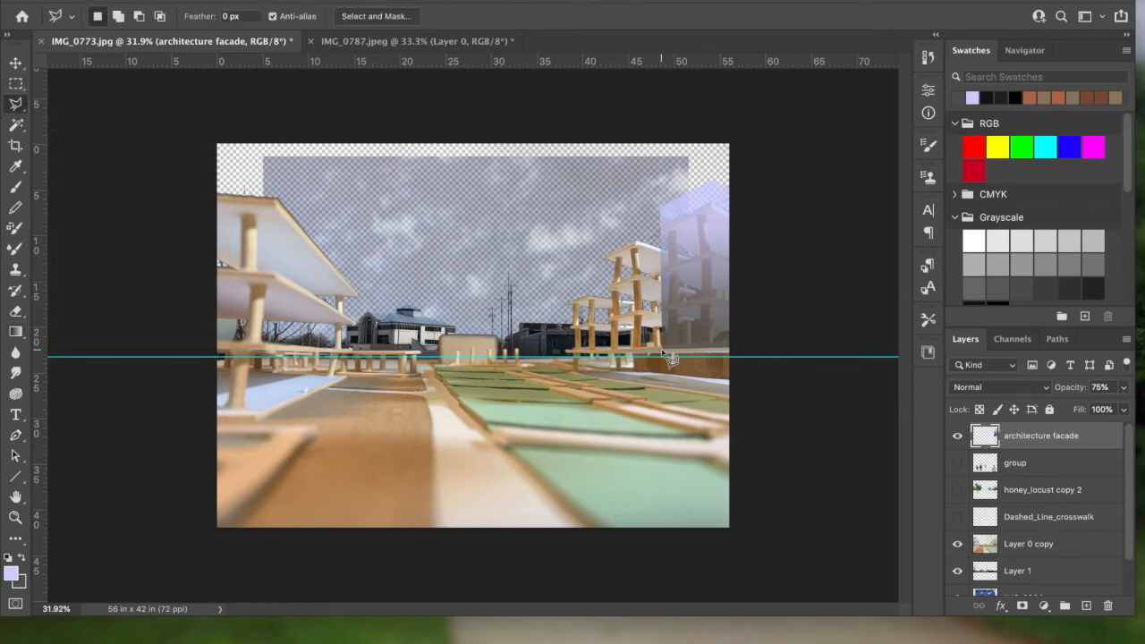
left_click(608, 356)
left_click(607, 248)
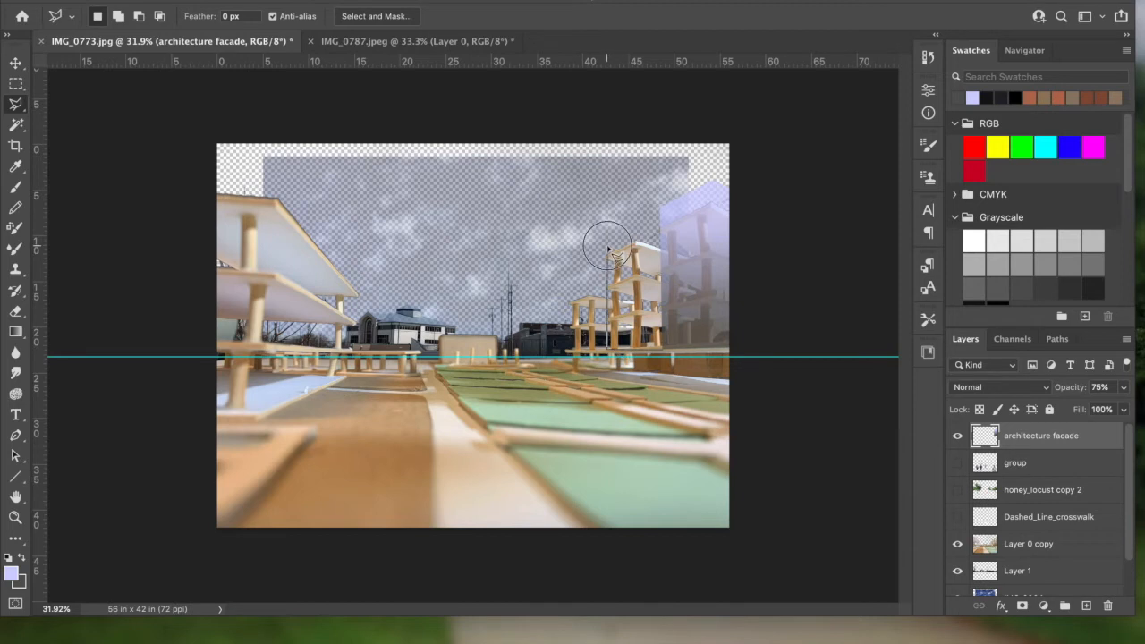
left_click(660, 235)
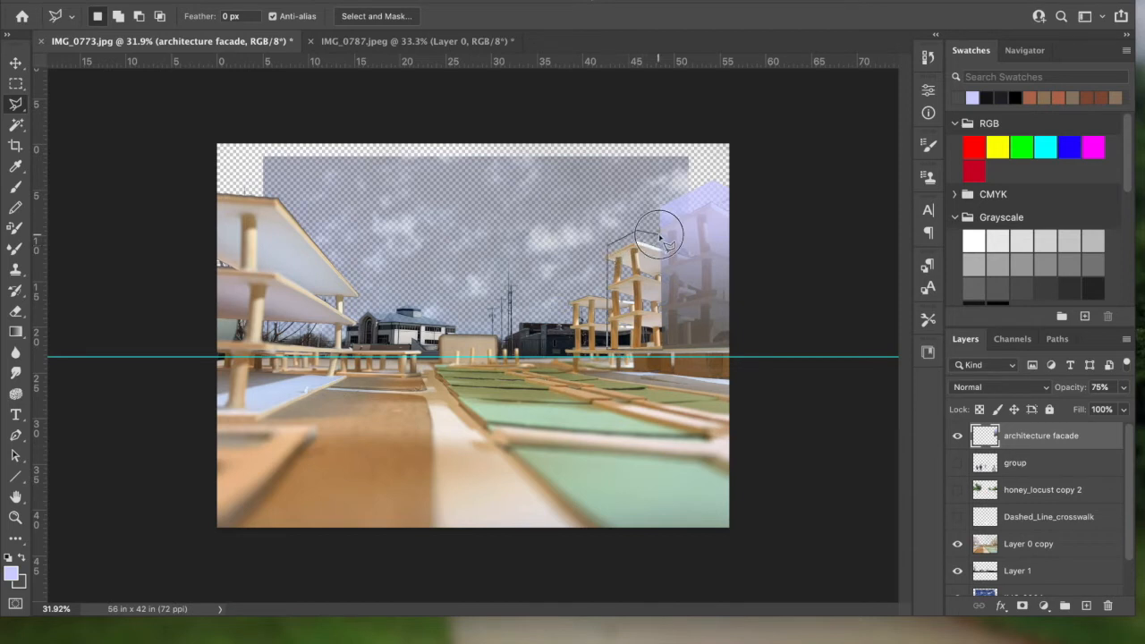
left_click(668, 356)
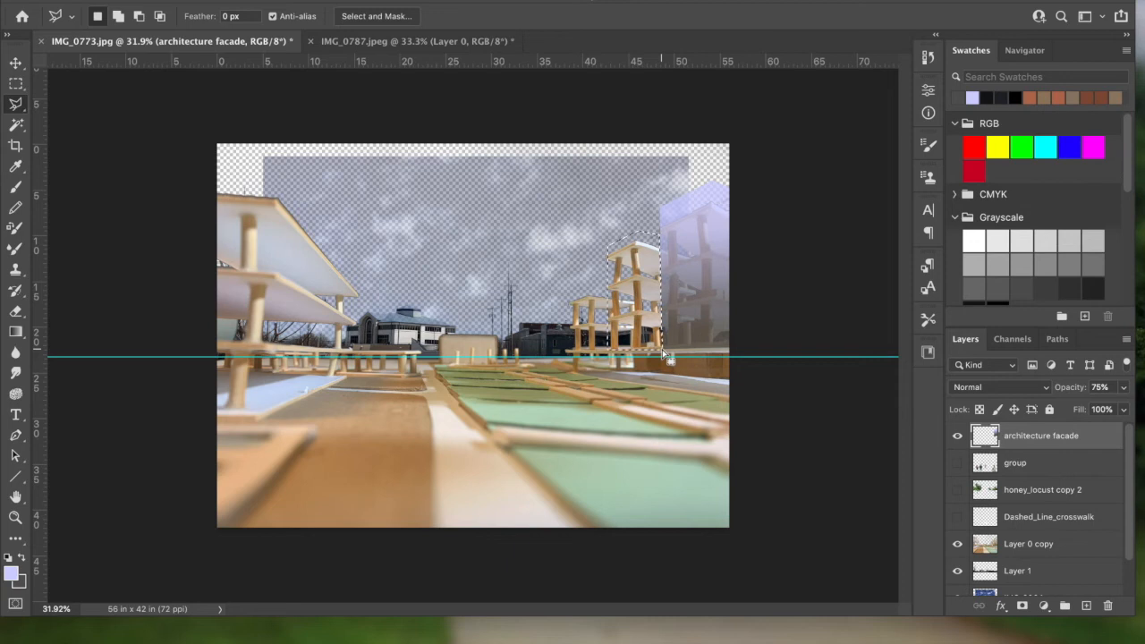
Fill the middle block with the lavender-to-dark-gray gradient, lavender at the roof, and deselect it
left_click(15, 331)
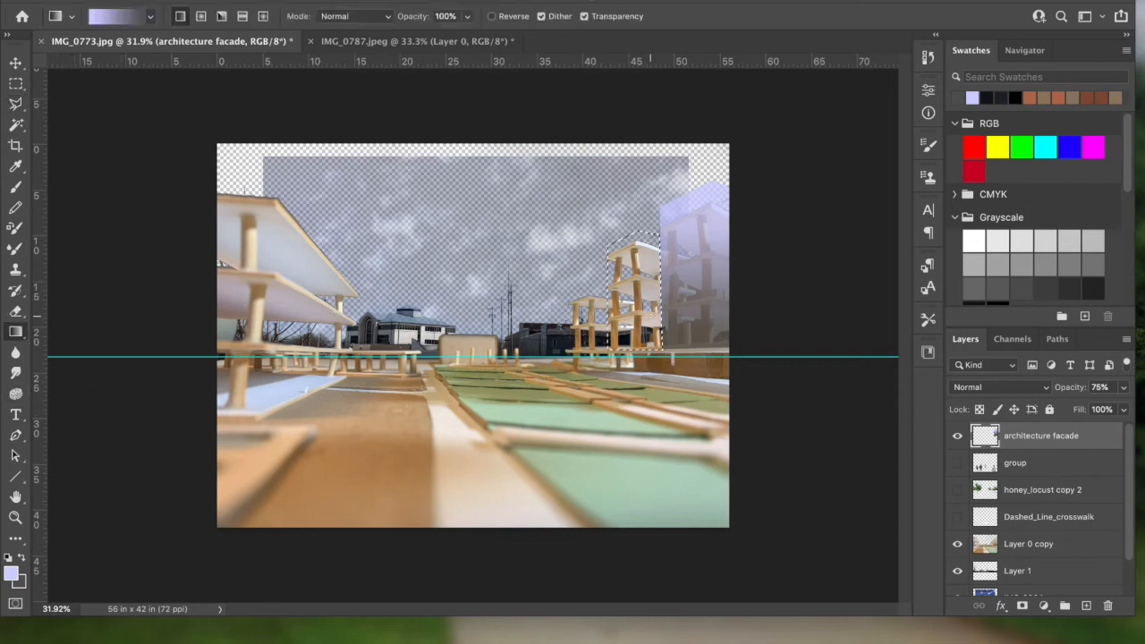
mouse_move(639, 333)
left_mouse_down()
mouse_move(633, 251)
mouse_move(637, 338)
left_mouse_up()
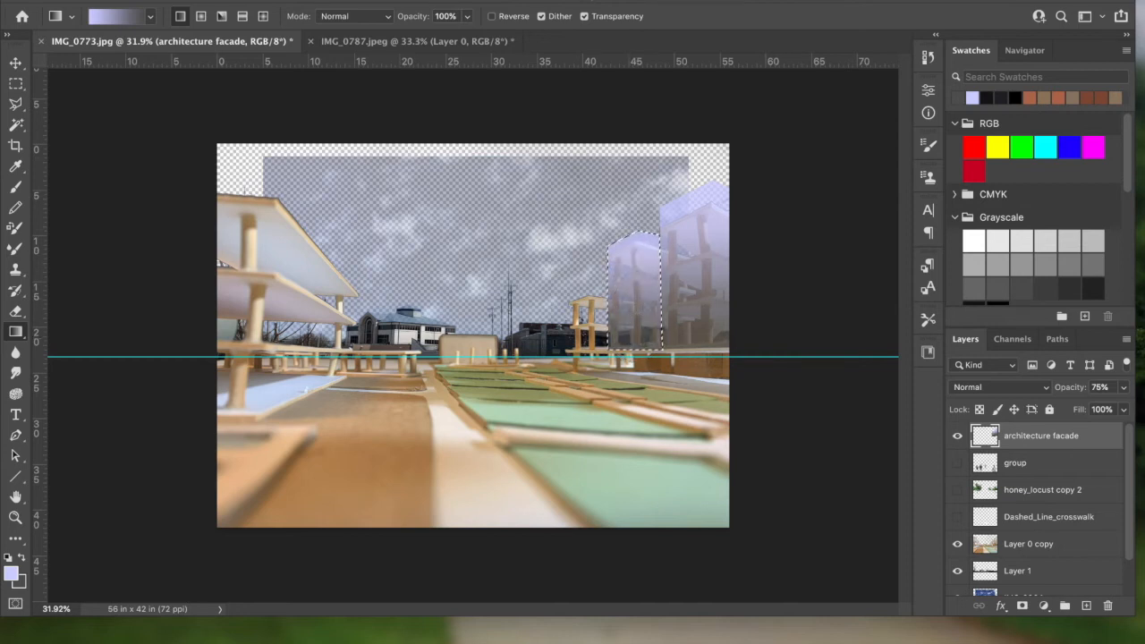
left_click(320, 2)
left_click(325, 7)
Outline the smallest, farthest block of the right-hand building with a polygonal lasso, ending just above the horizon guide
left_click(15, 104)
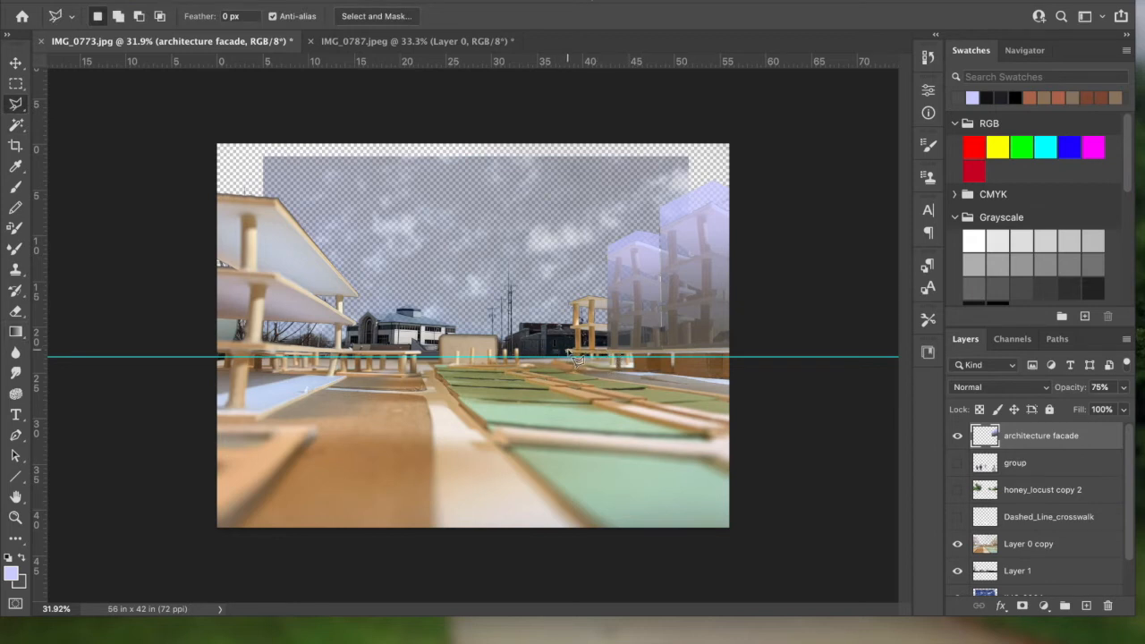
left_click(568, 293)
left_click(591, 288)
left_click(606, 291)
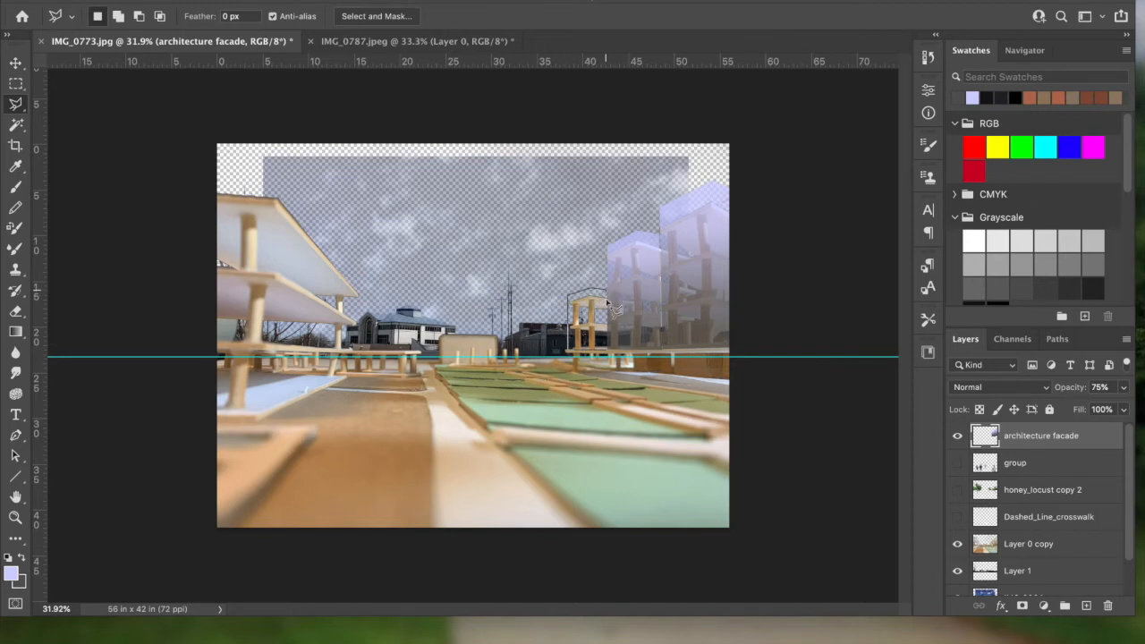
double_click(605, 349)
Fill the farthest block with the lavender-to-dark-gray gradient, lavender at the roof, and clear the selection
left_click(15, 331)
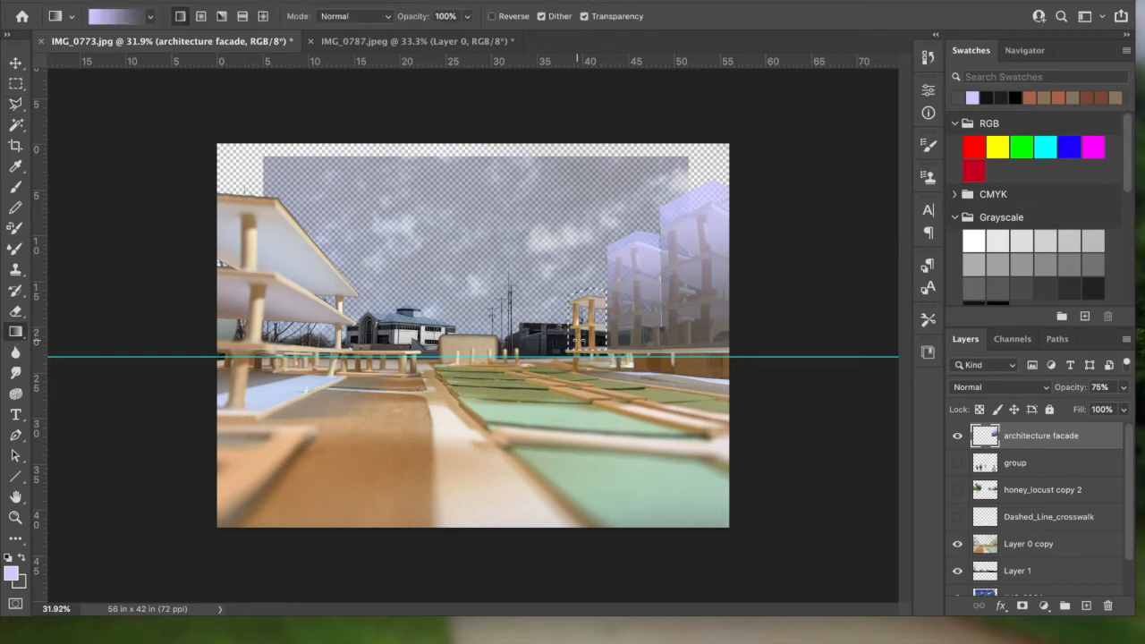
mouse_move(587, 340)
left_mouse_down()
mouse_move(587, 296)
mouse_move(587, 338)
left_mouse_up()
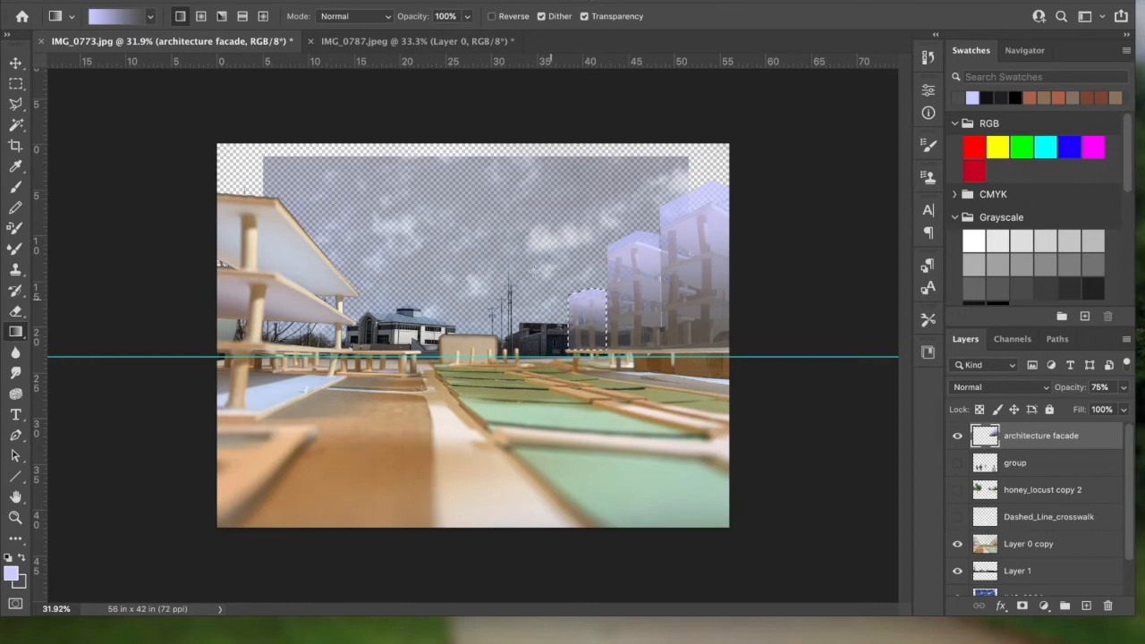
left_click(324, 1)
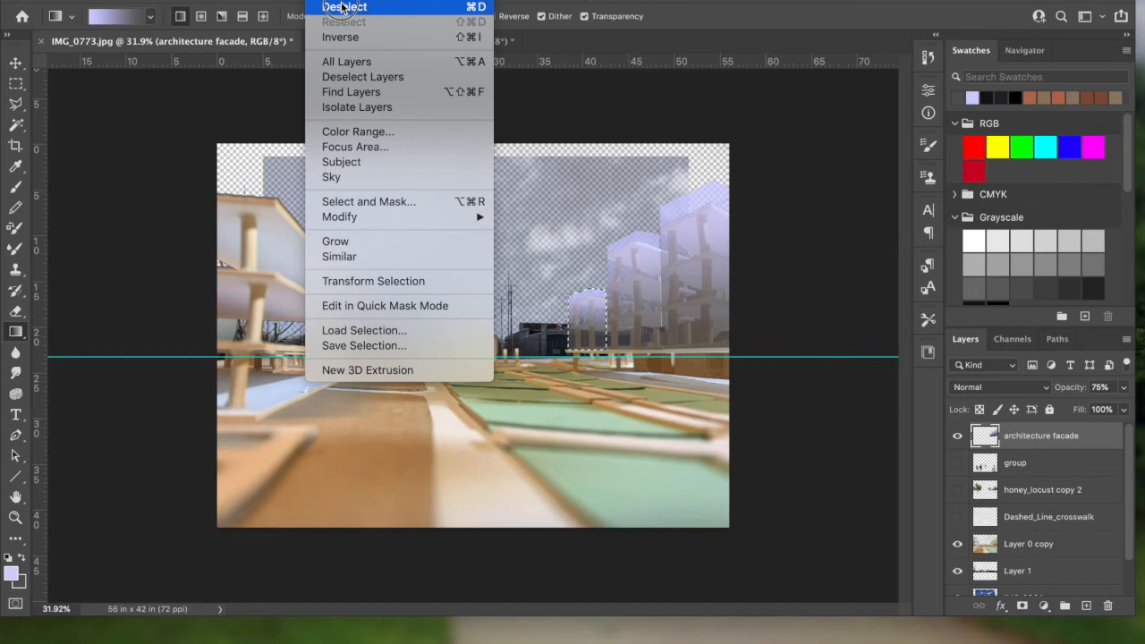
left_click(343, 7)
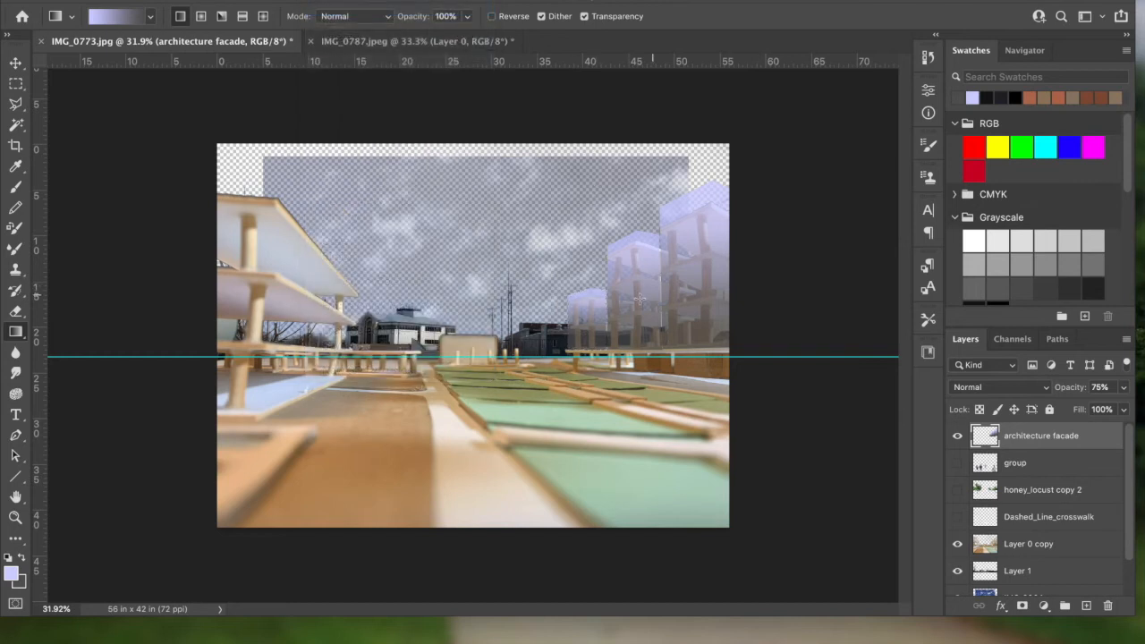
Lasso the left-hand building above the horizon guide, following its sloping roofline with some margin and extending past the canvas edge
left_click(16, 105)
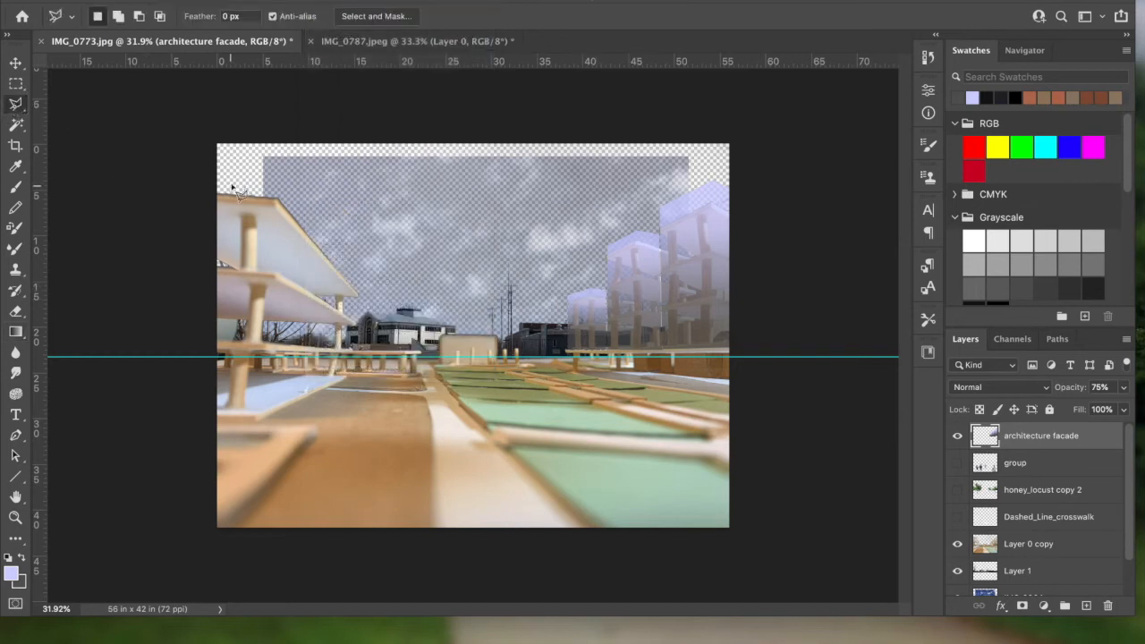
left_click(204, 347)
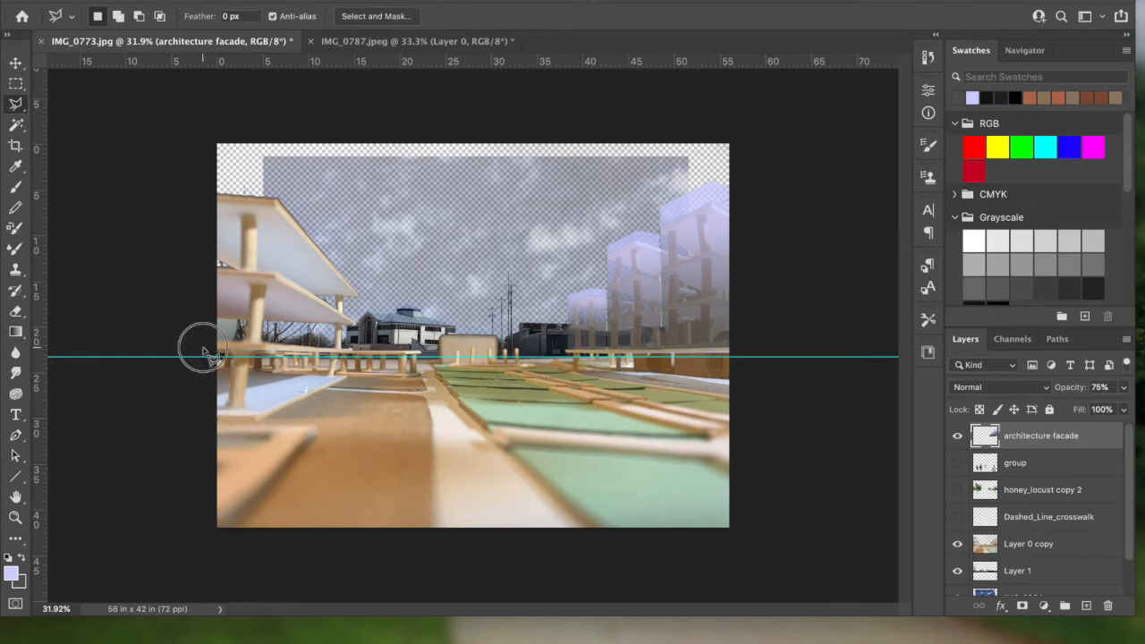
left_click(353, 351)
left_click(361, 272)
left_click(287, 165)
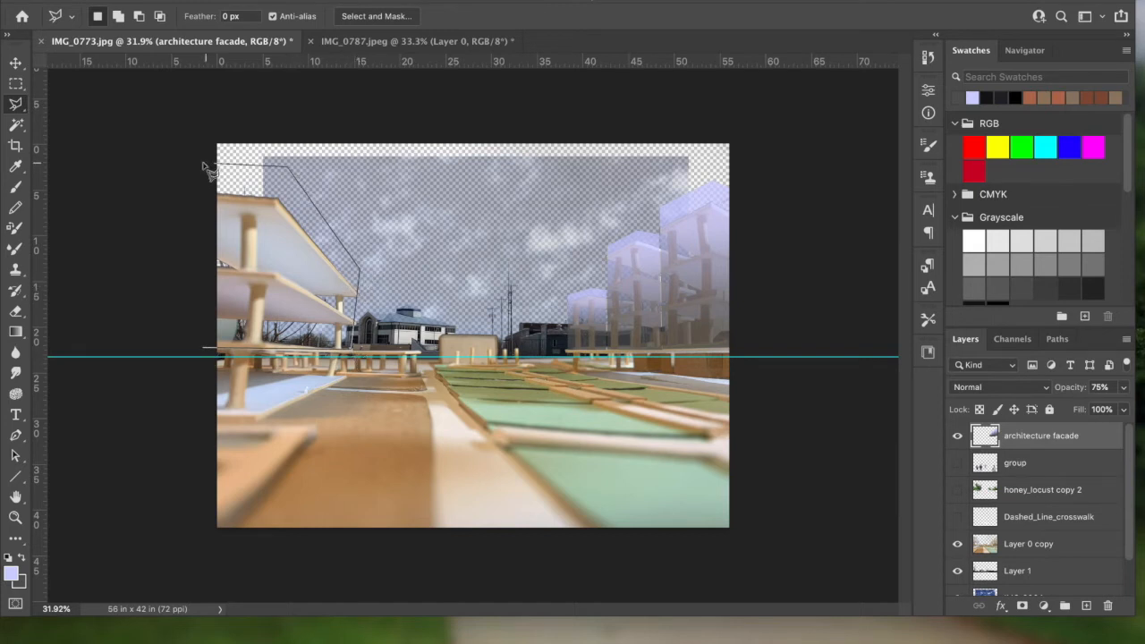
left_click(198, 163)
left_click(205, 348)
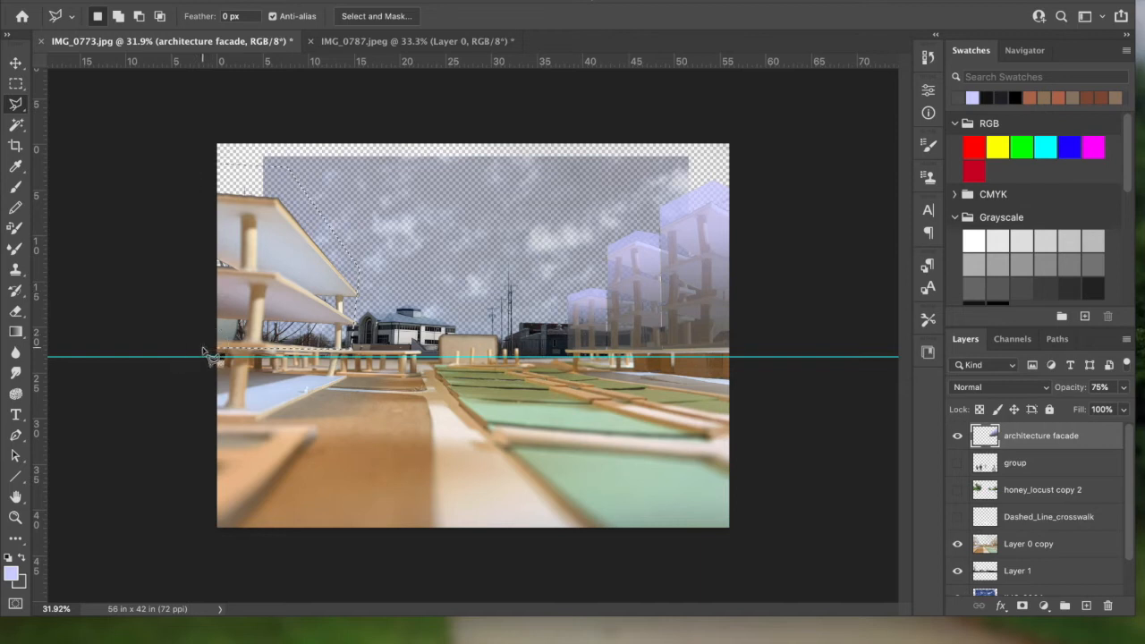
Fill the left-hand building selection with the lavender-to-dark-gray gradient, darkest near the ground, and deselect it
left_click(17, 333)
mouse_move(298, 341)
left_mouse_down()
mouse_move(302, 227)
mouse_move(277, 330)
left_mouse_up()
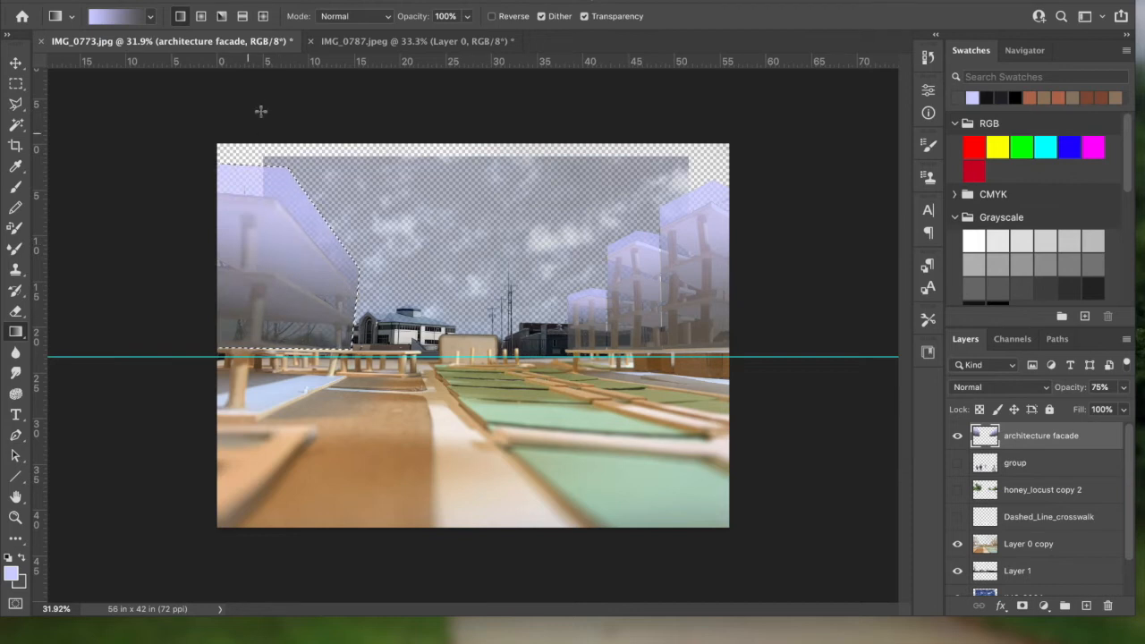
left_click(308, 1)
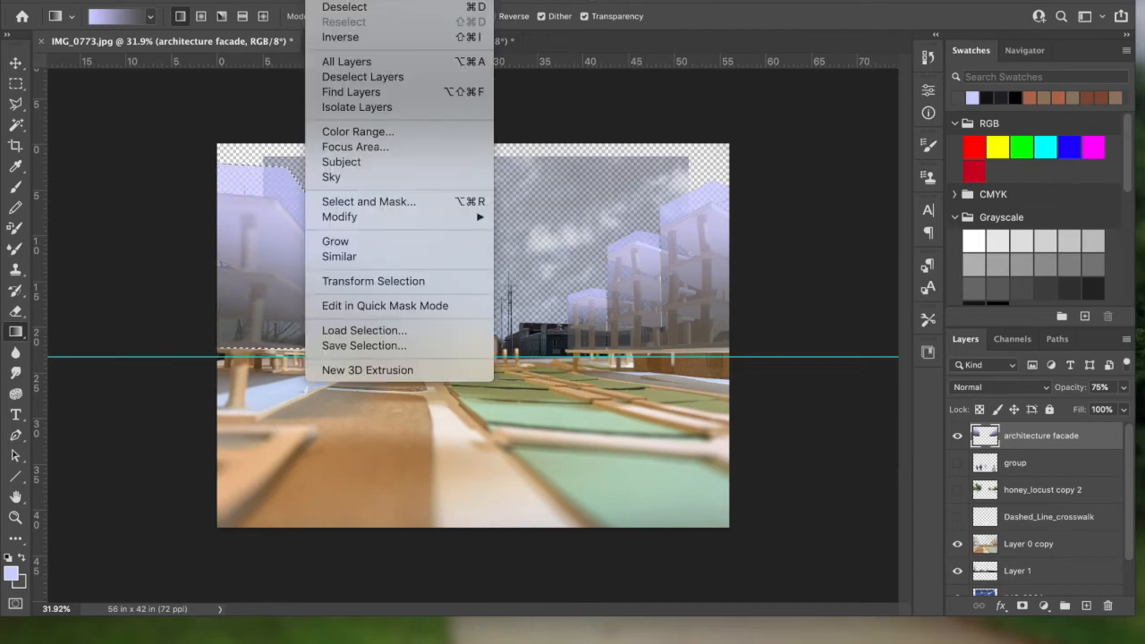
left_click(344, 7)
Compare the rendering with the architecture facade layer hidden and shown, and adjust the layer's opacity to 77%
left_click(956, 439)
left_click(957, 439)
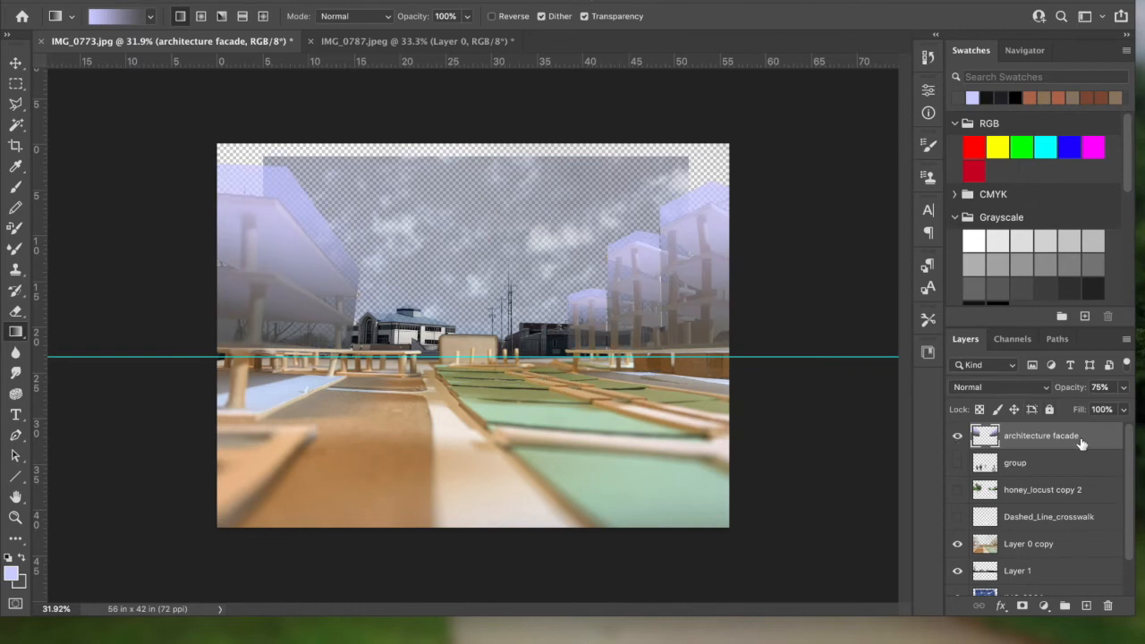
left_click(1124, 387)
mouse_move(1108, 407)
left_mouse_down()
mouse_move(1093, 409)
mouse_move(1111, 408)
mouse_move(1109, 419)
left_mouse_up()
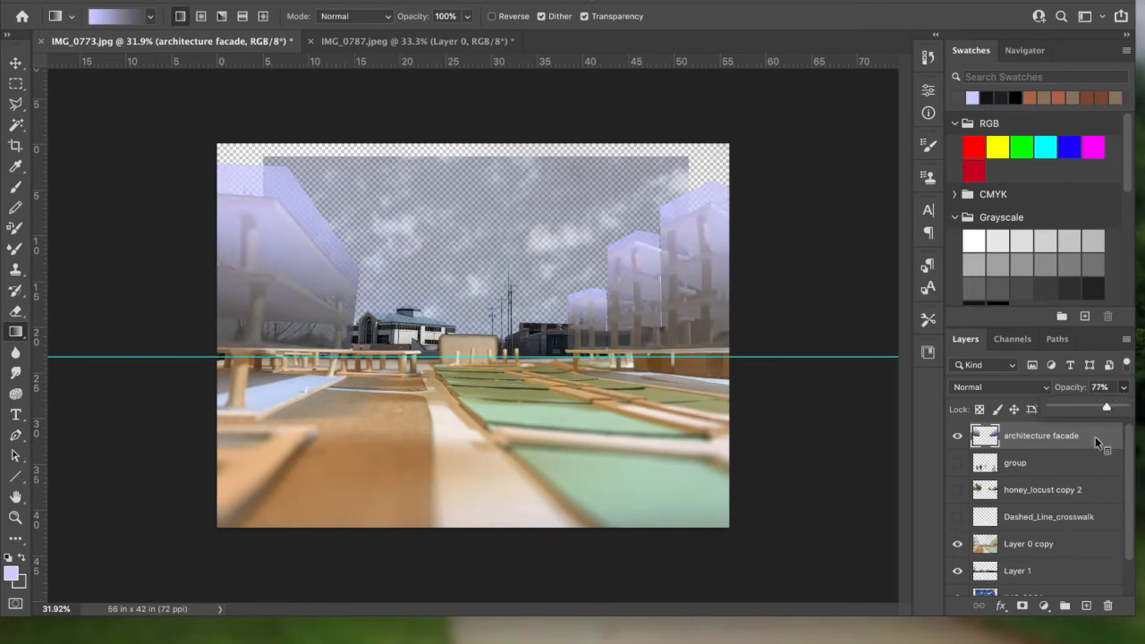
In the architecture facade layer's blending options, try Multiply, then choose Normal mode at 68% opacity
right_click(1097, 442)
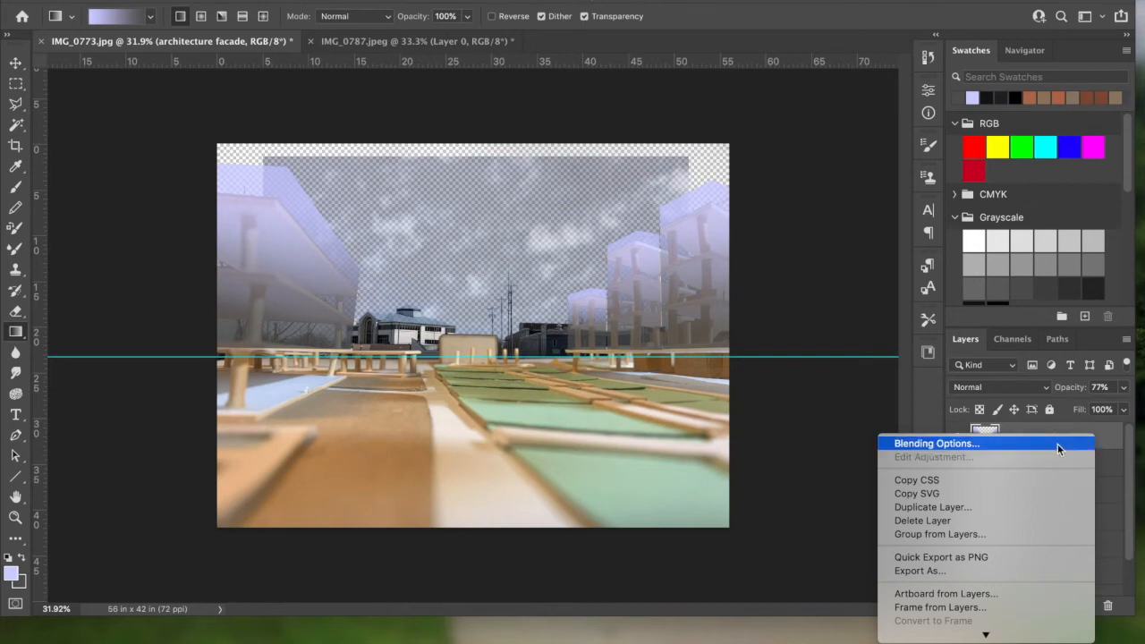
left_click(1057, 444)
left_click(879, 120)
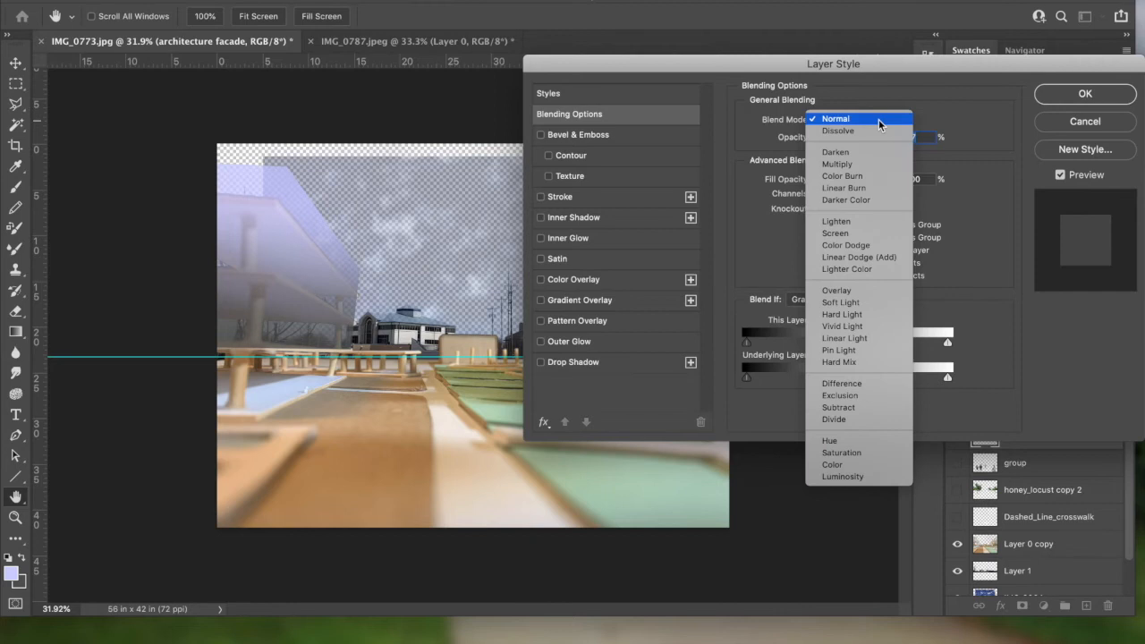
left_click(880, 165)
mouse_move(881, 145)
left_mouse_down()
mouse_move(861, 141)
mouse_move(885, 141)
left_mouse_up()
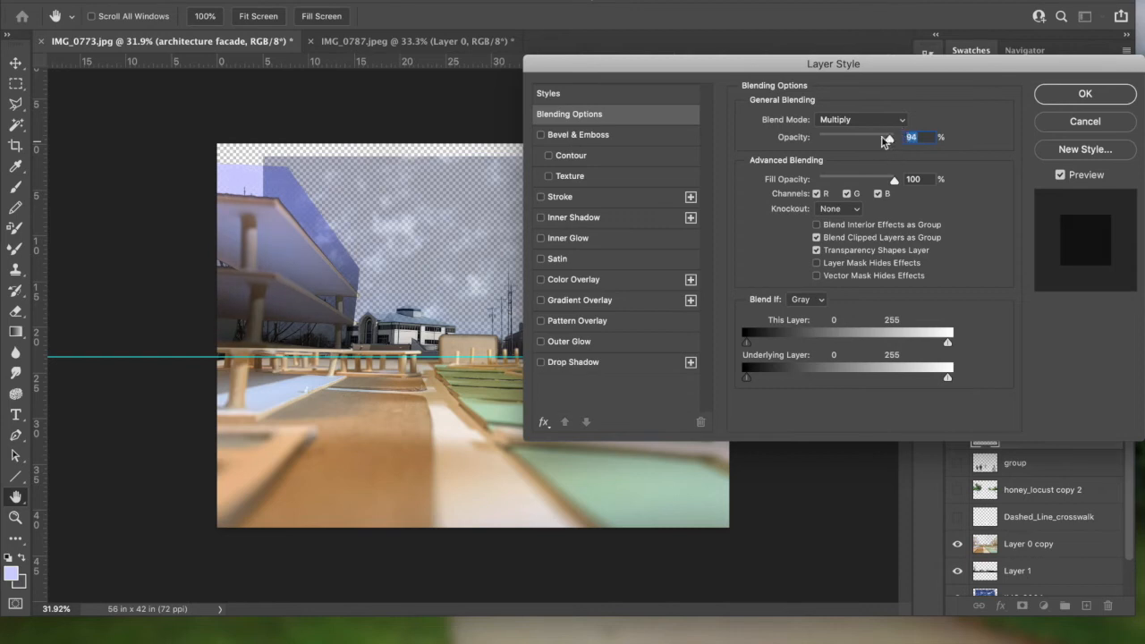
left_click_drag(760, 60, 741, 38)
mouse_move(877, 110)
left_mouse_down()
mouse_move(851, 110)
mouse_move(871, 120)
mouse_move(857, 109)
left_mouse_up()
left_click(861, 88)
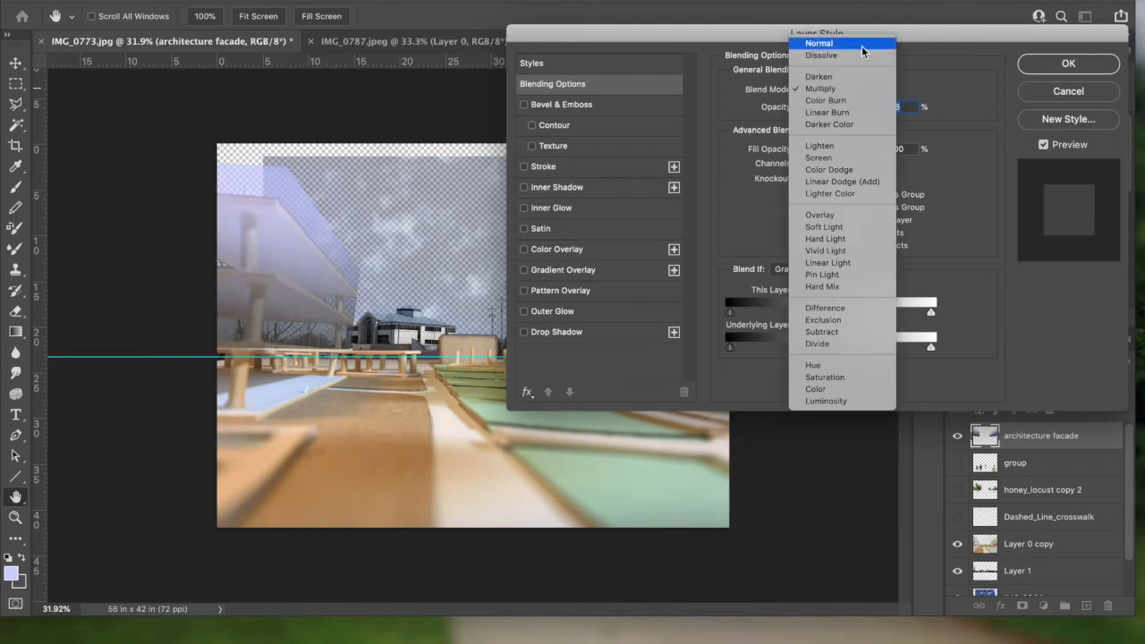
left_click(861, 44)
Preview Dissolve, Linear Burn, Hard Light and other blend modes on the facade layer, return to Normal and apply the blending options
left_click(863, 93)
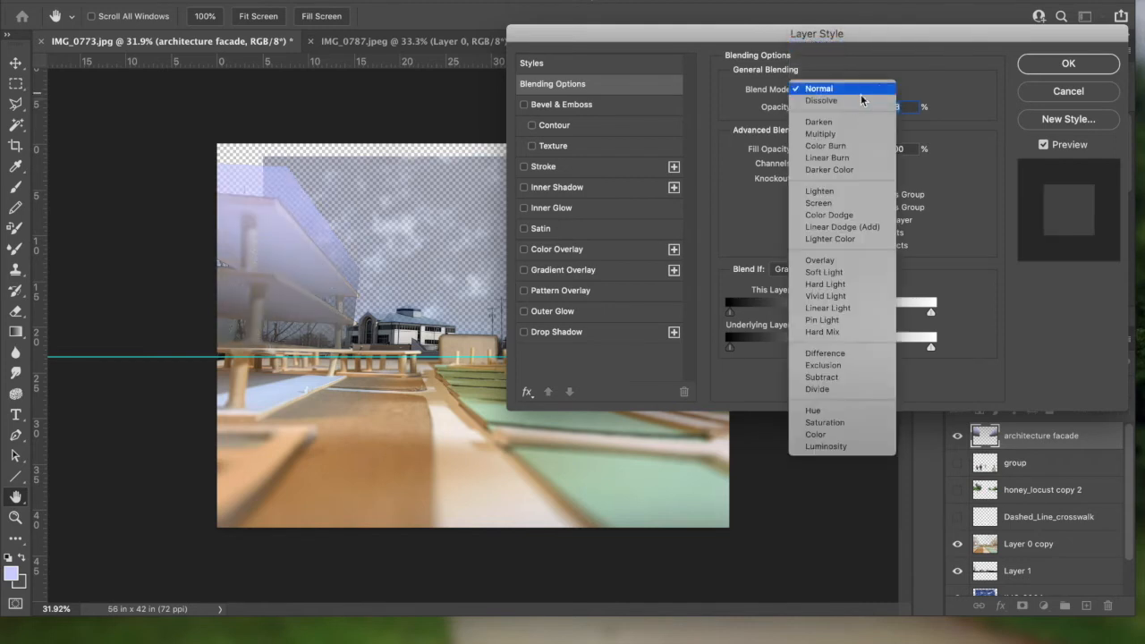
left_click(858, 104)
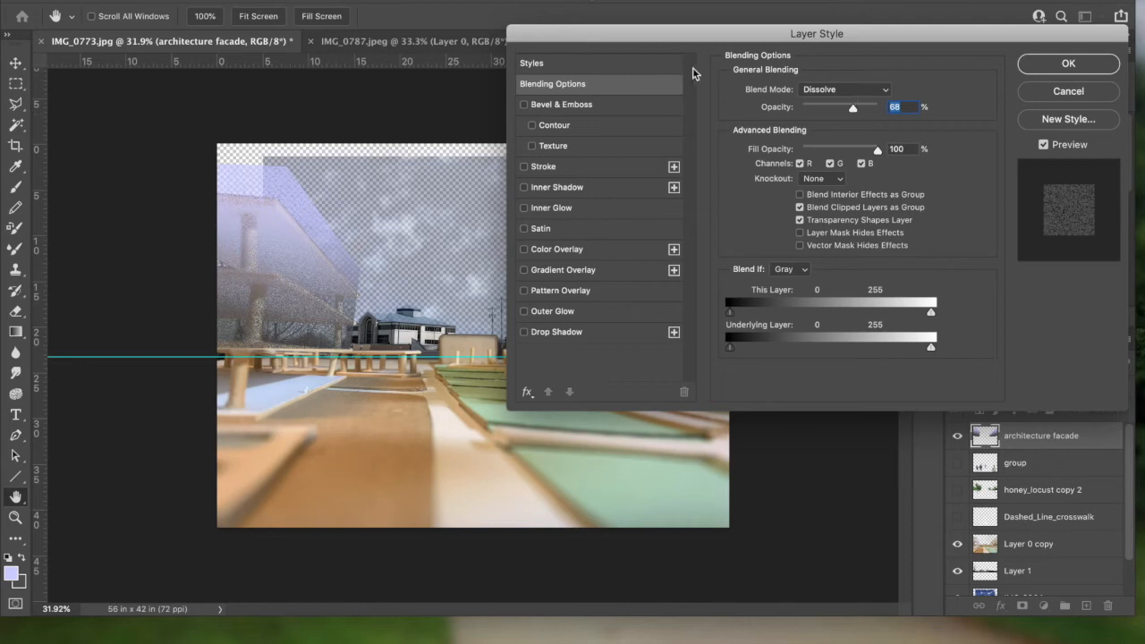
left_click_drag(642, 38, 688, 33)
left_click(900, 90)
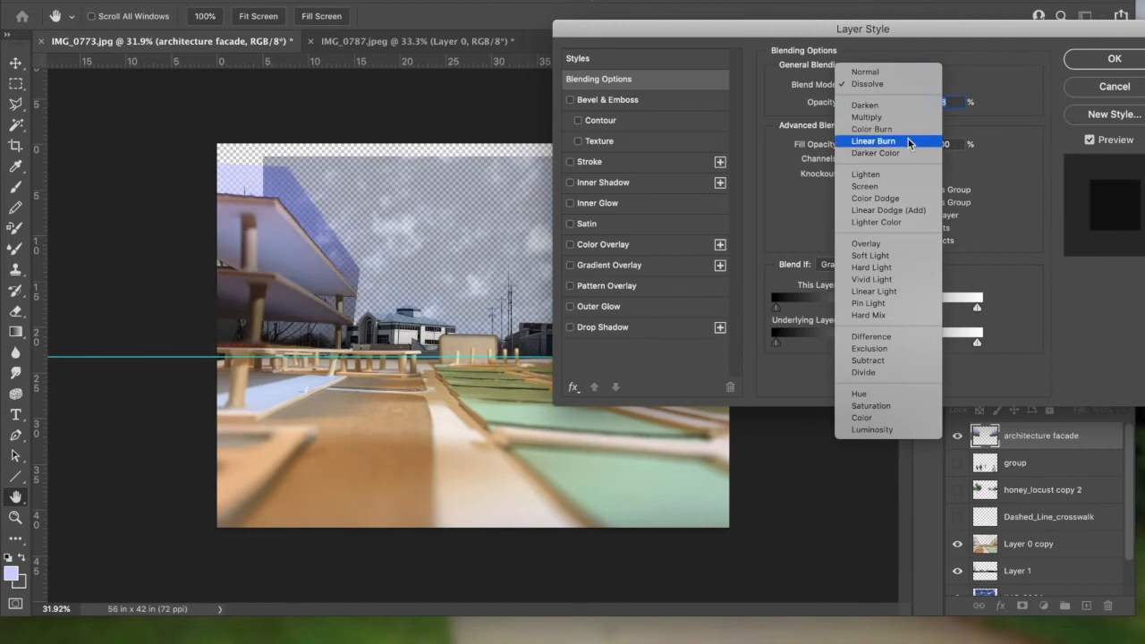
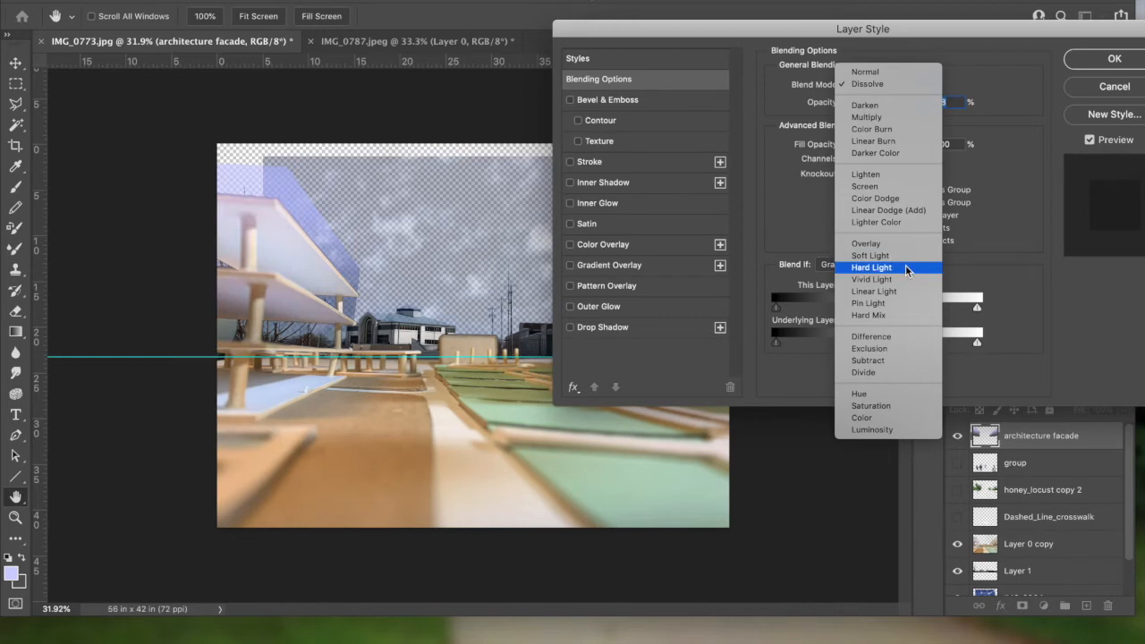
left_click(910, 79)
left_click(1110, 61)
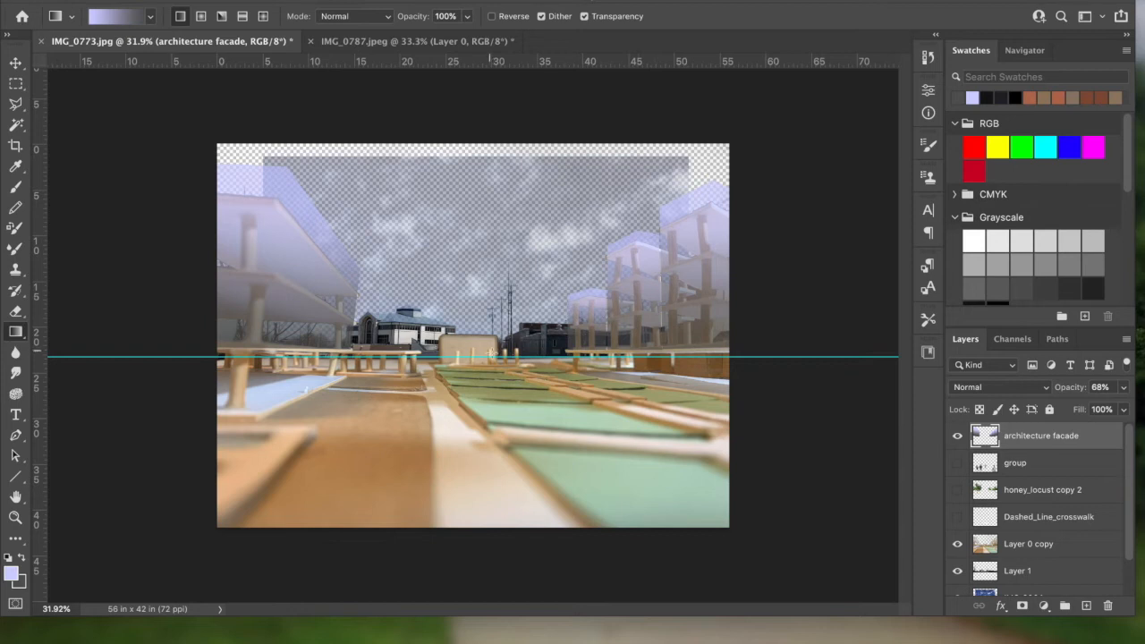
Select the Dashed_Line_crosswalk layer, switch to Dashed_Line.ai in Illustrator, and try a 10 pt dash in the stroke settings
left_click(1040, 530)
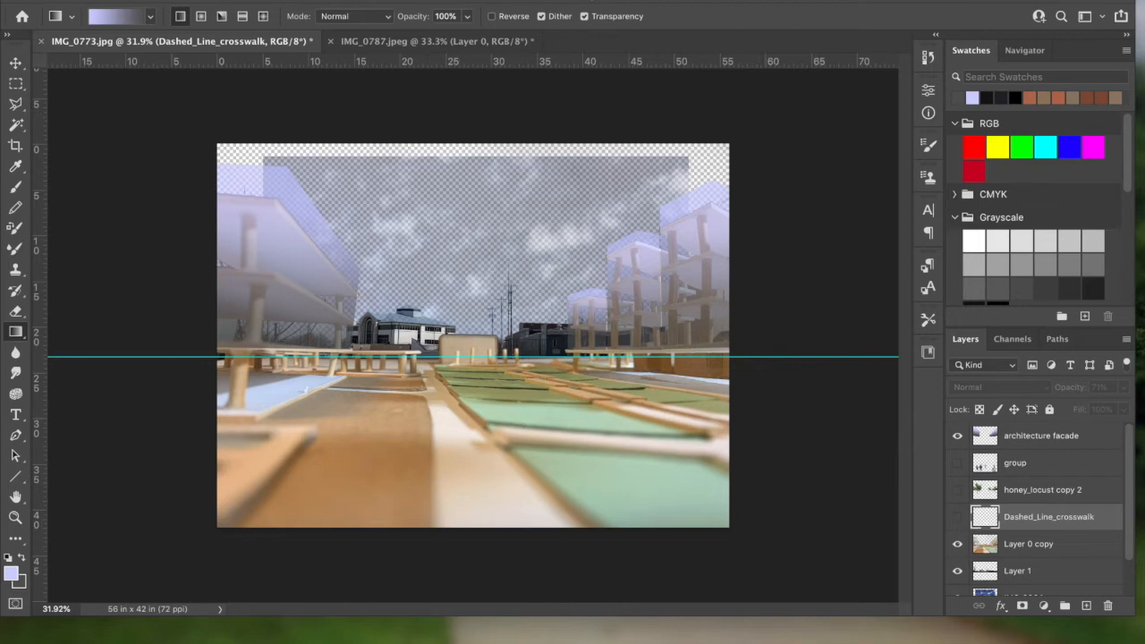
left_click(899, 640)
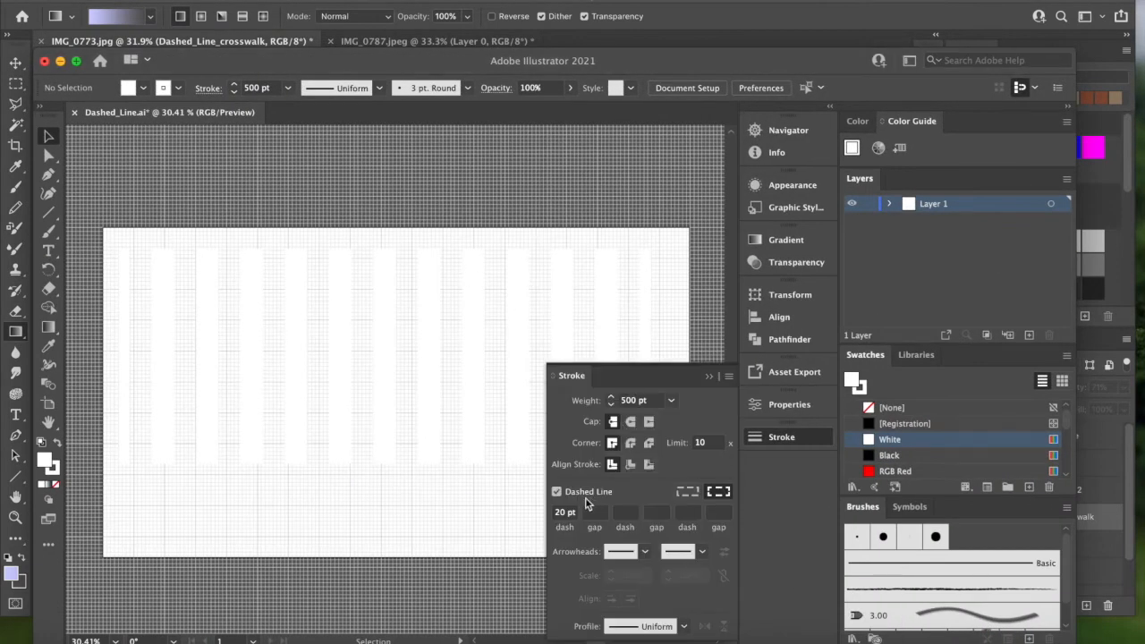
double_click(563, 513)
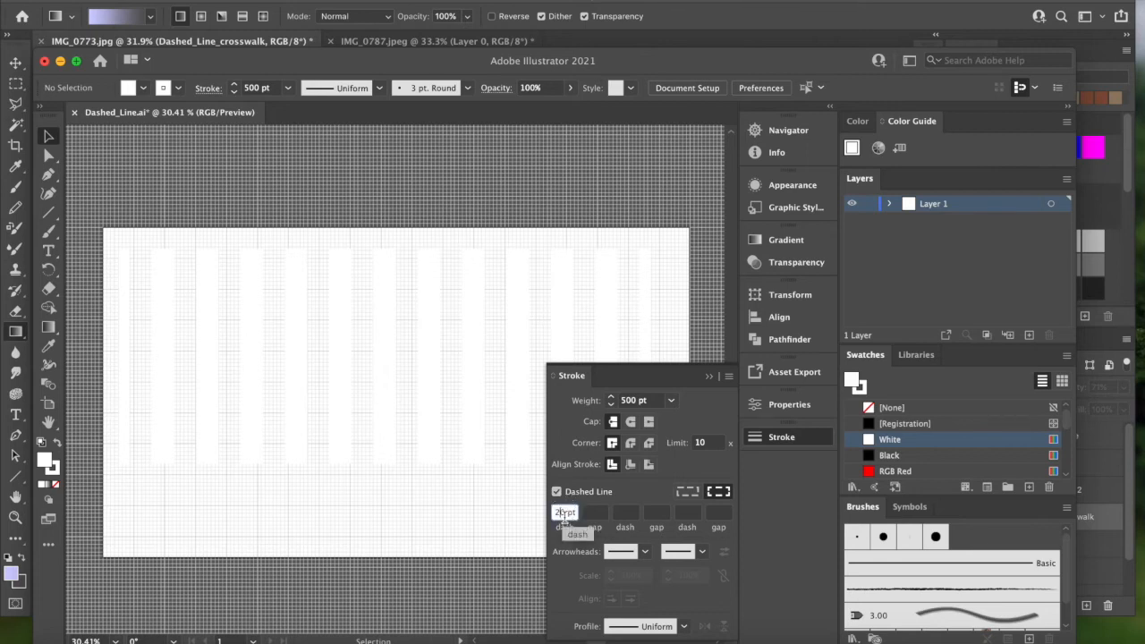
type("10")
key("Return")
left_click(566, 516)
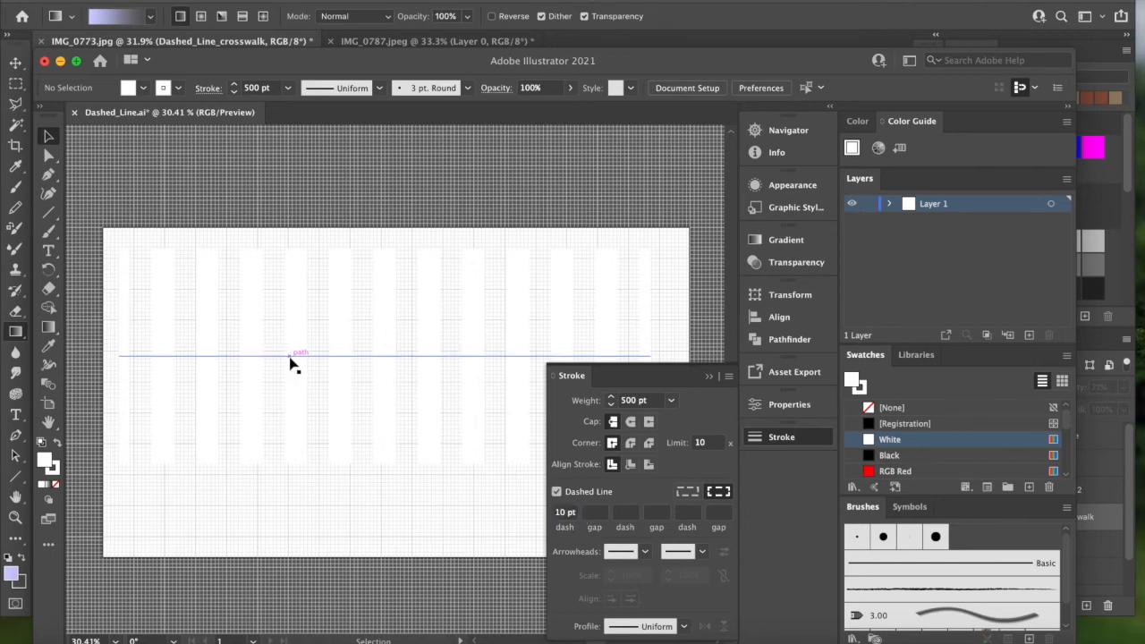
Select the horizontal dashed line on the artboard, try a 100 pt dash, and set the dash length to 10 pt
left_click(291, 360)
double_click(568, 514)
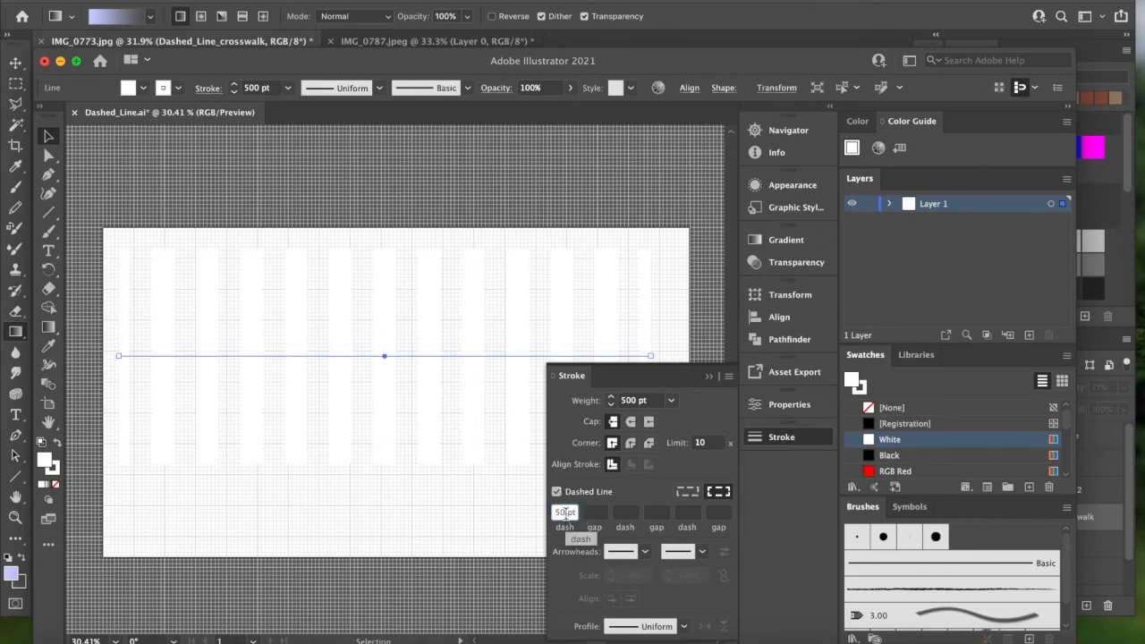
type("100")
key("Return")
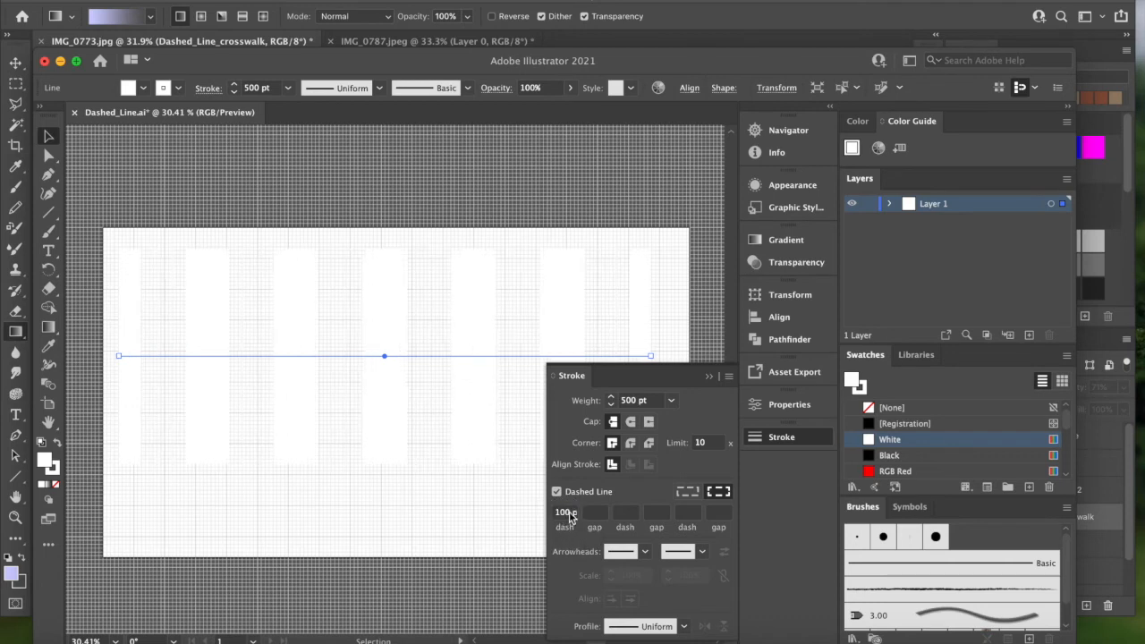
left_click_drag(569, 516, 536, 513)
type("10")
key("Return")
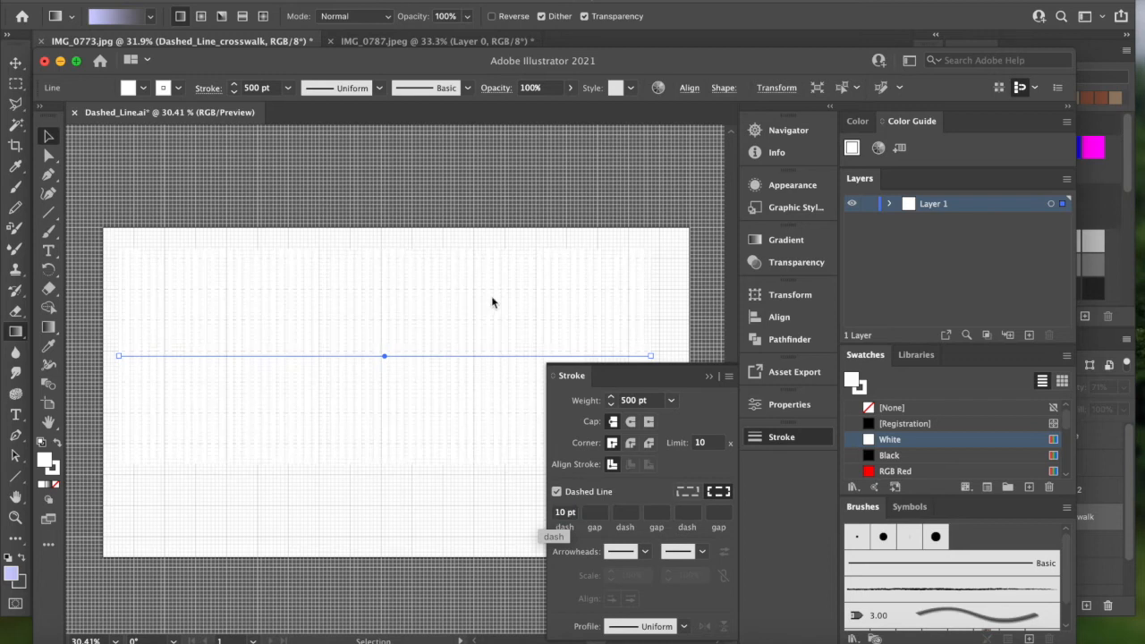
Try a dark brown stroke colour on the dashed line and settle on a lighter brown swatch
left_click(178, 88)
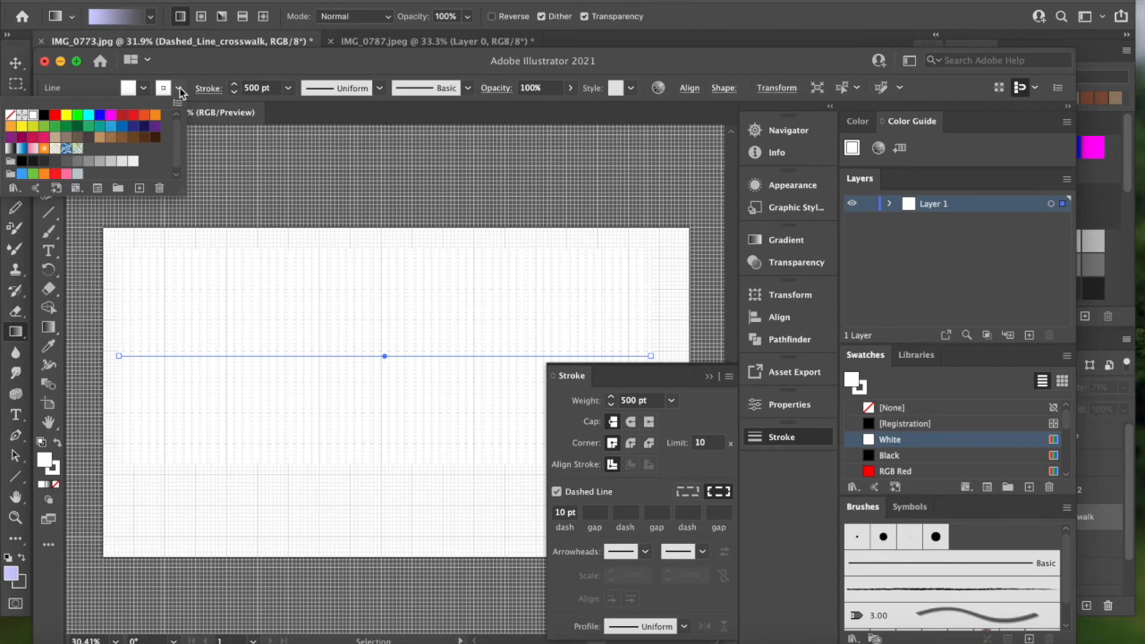
left_click(133, 141)
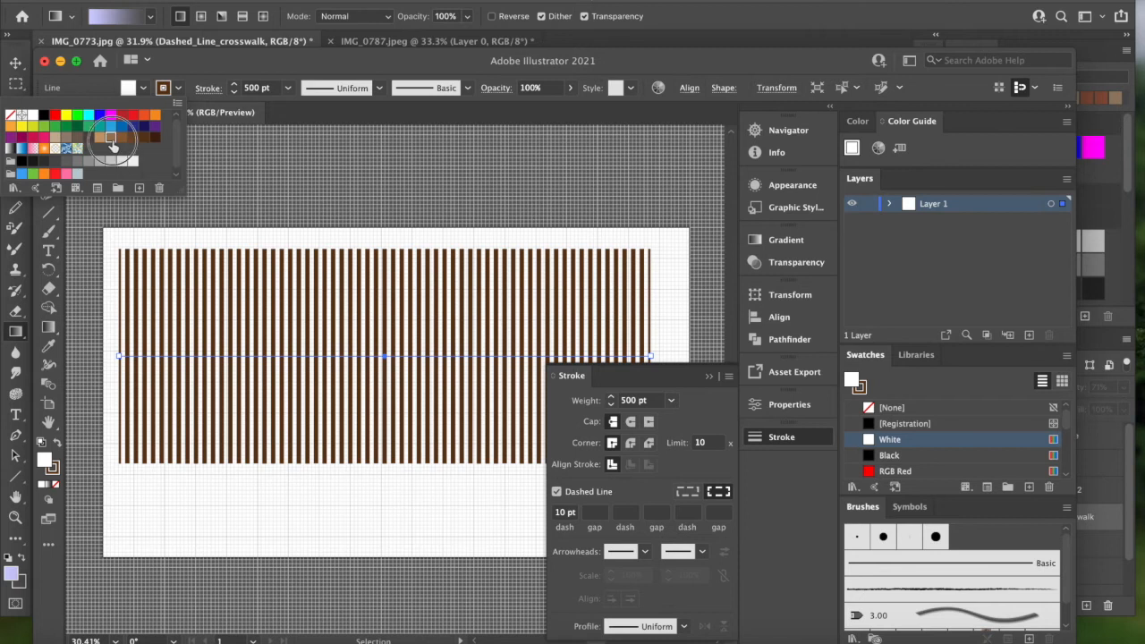
left_click(110, 139)
left_click(447, 173)
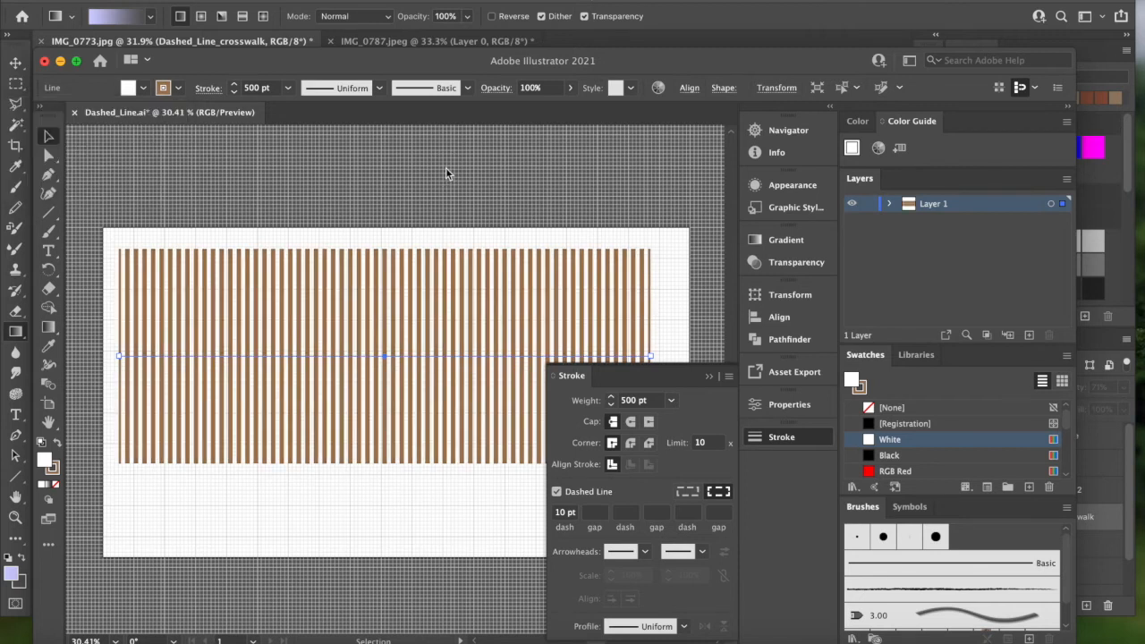
Export the striped artwork to the Desktop as a PNG named Dashed_Line_2, at 150 ppi with a transparent background
left_click(153, 1)
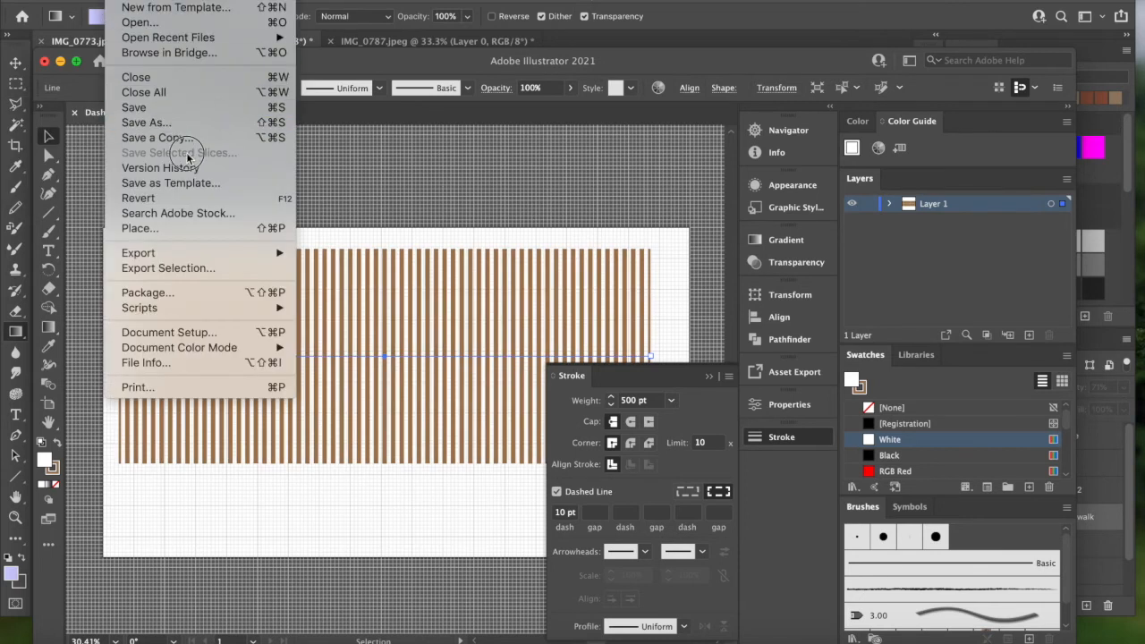
mouse_move(200, 253)
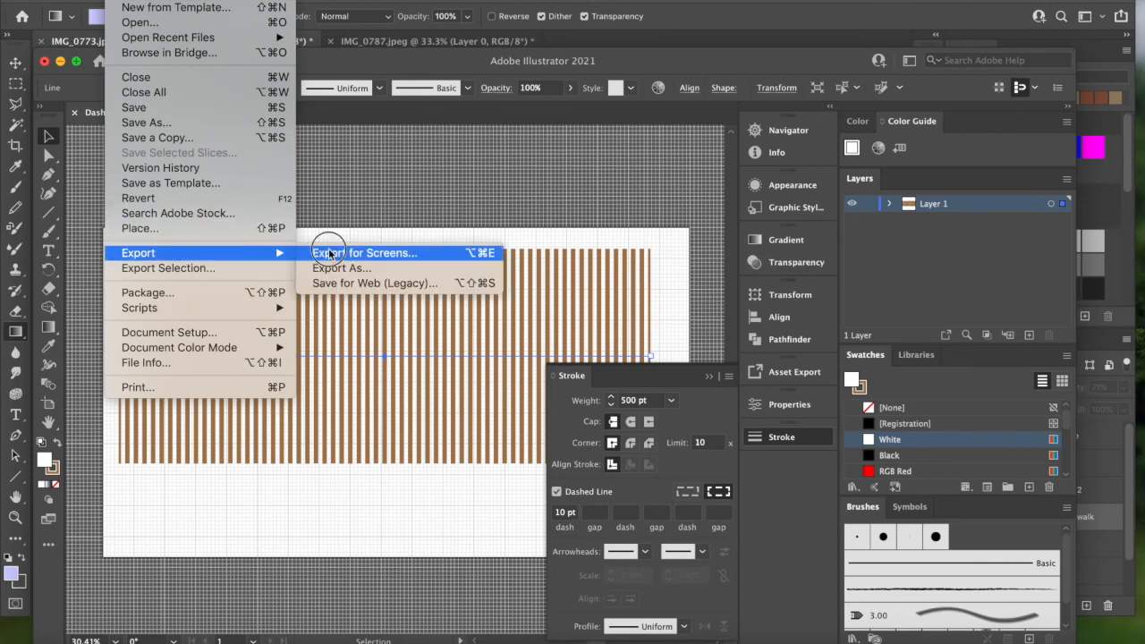
left_click(345, 267)
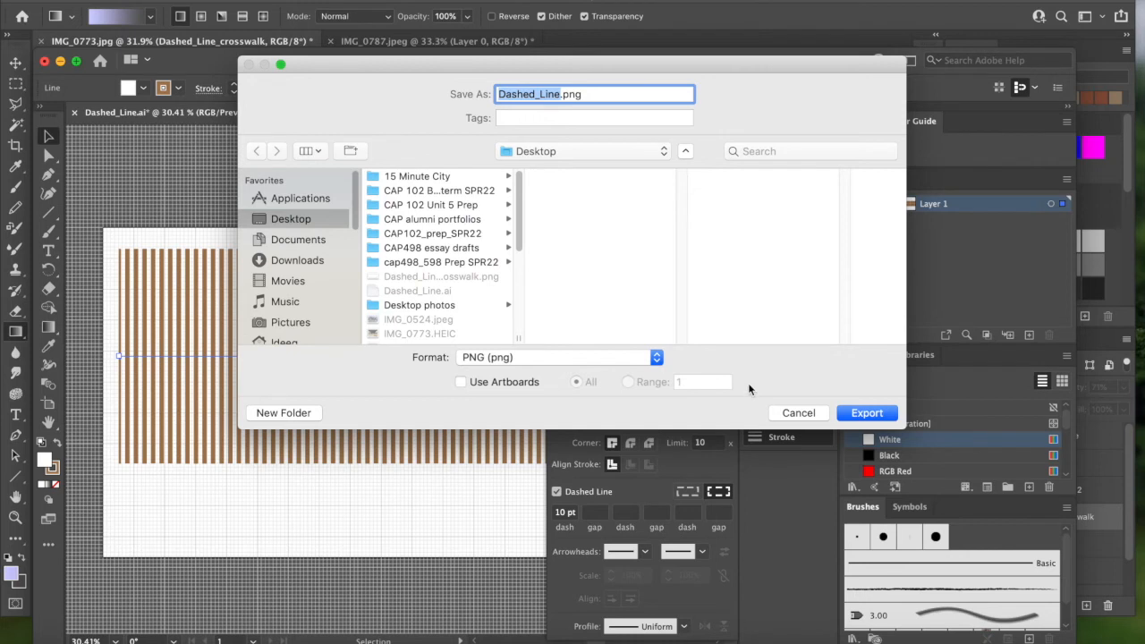
key("Right")
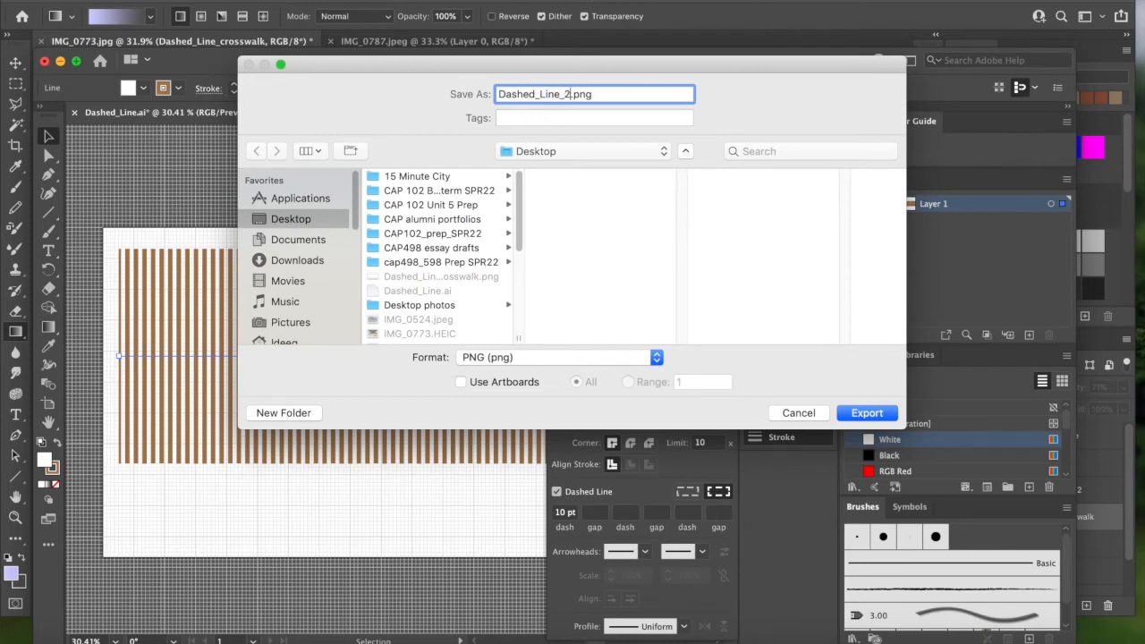
type("_2")
key("Return")
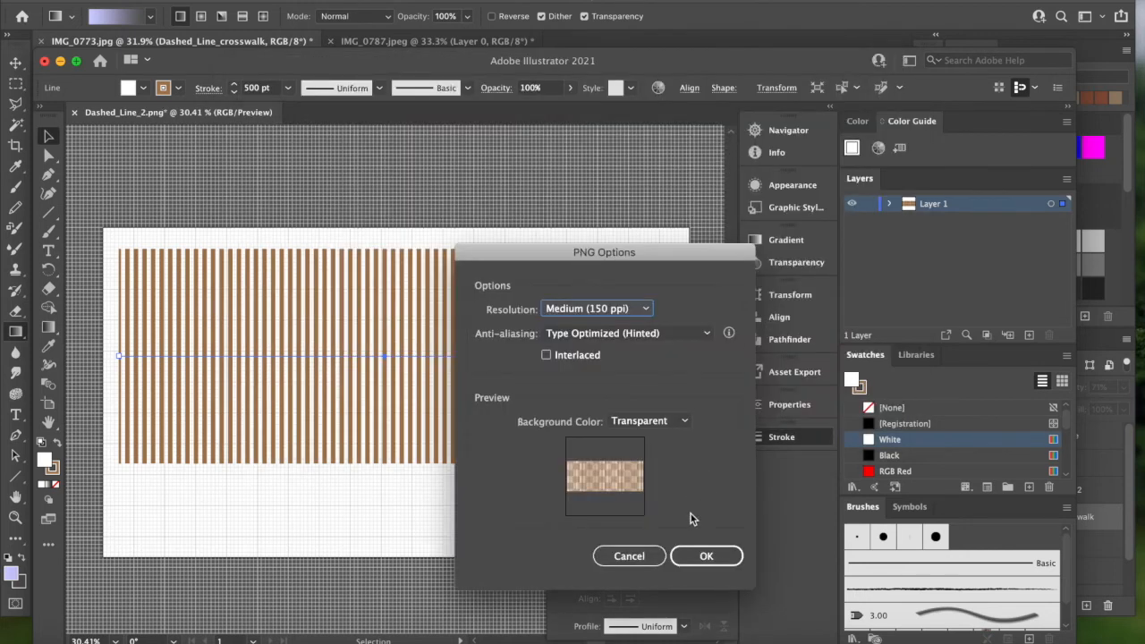
left_click(706, 558)
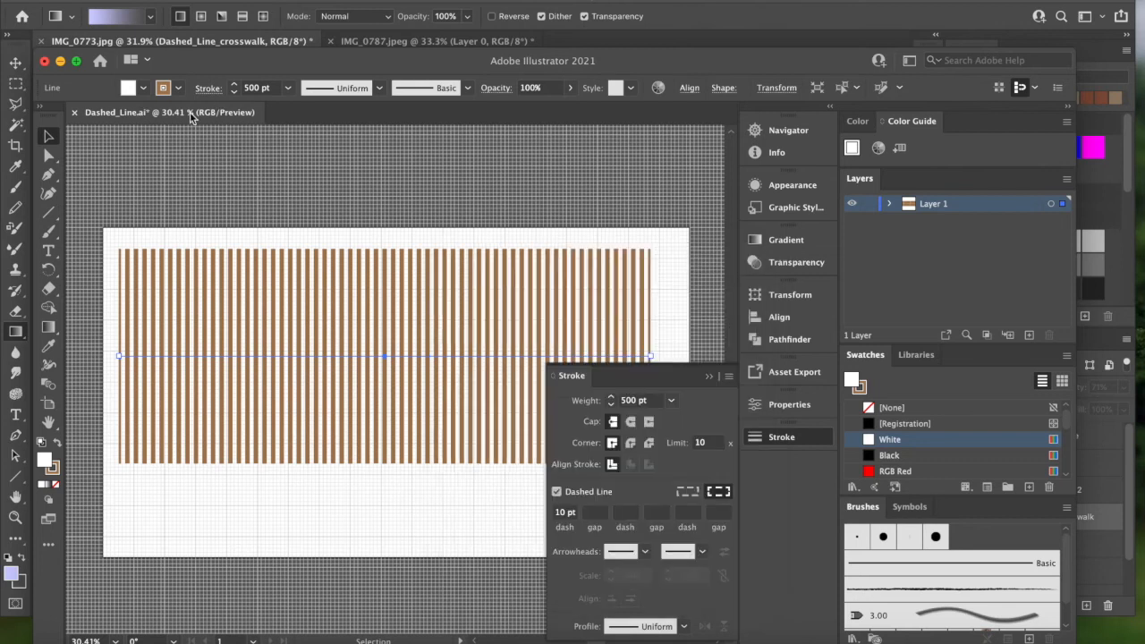
Switch back to Photoshop and place Dashed_Line_2.png from the Desktop as an embedded image
left_click(60, 62)
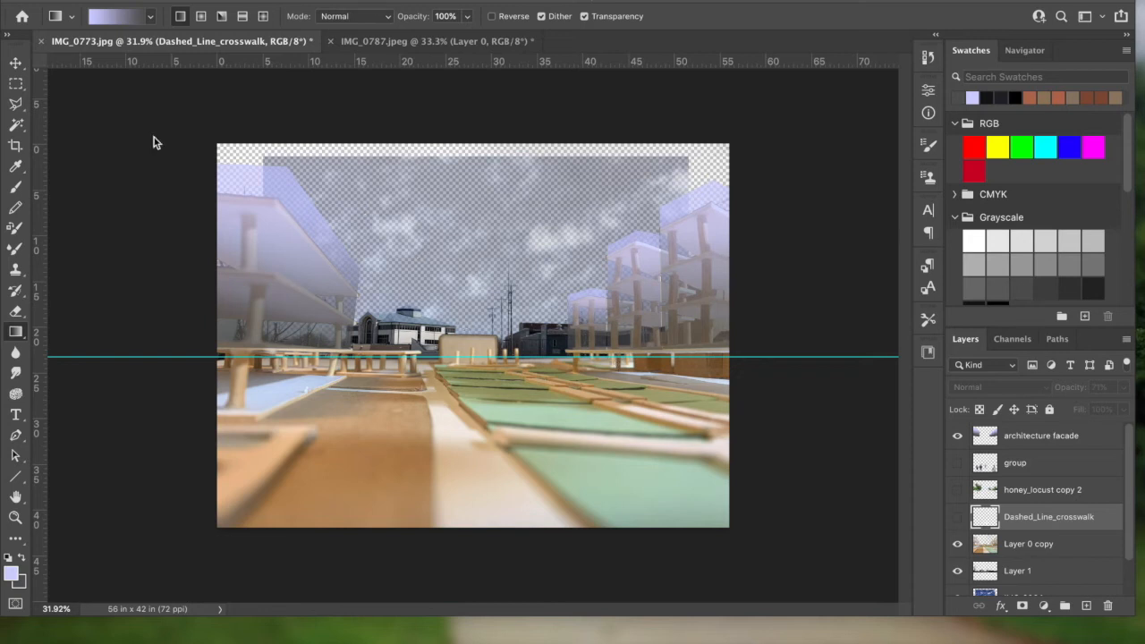
left_click(17, 64)
left_click(129, 2)
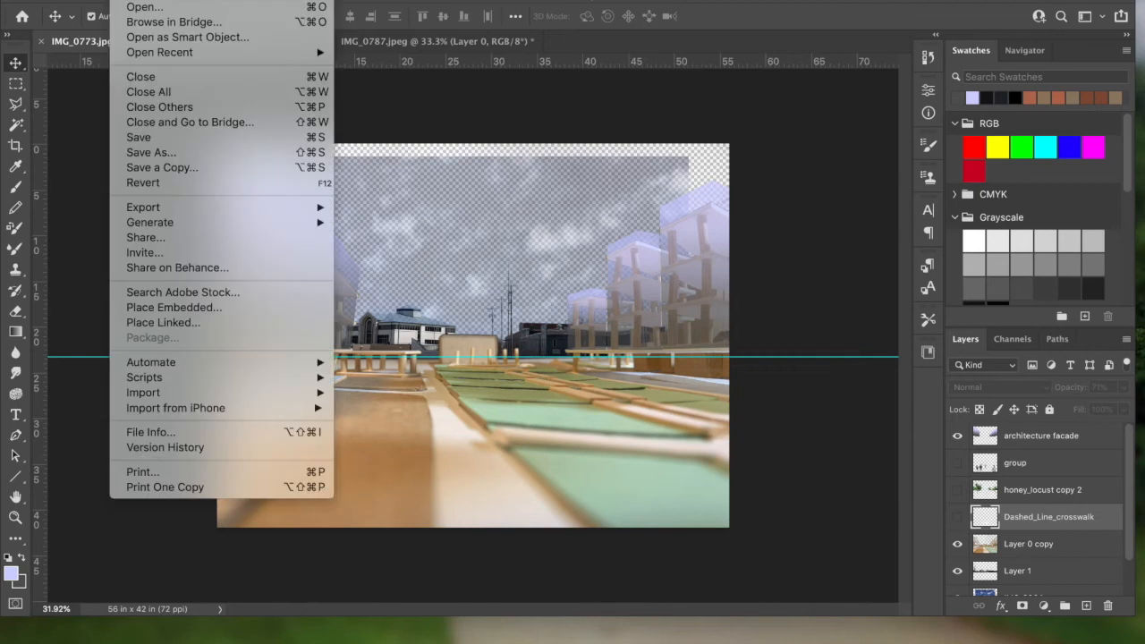
left_click(206, 308)
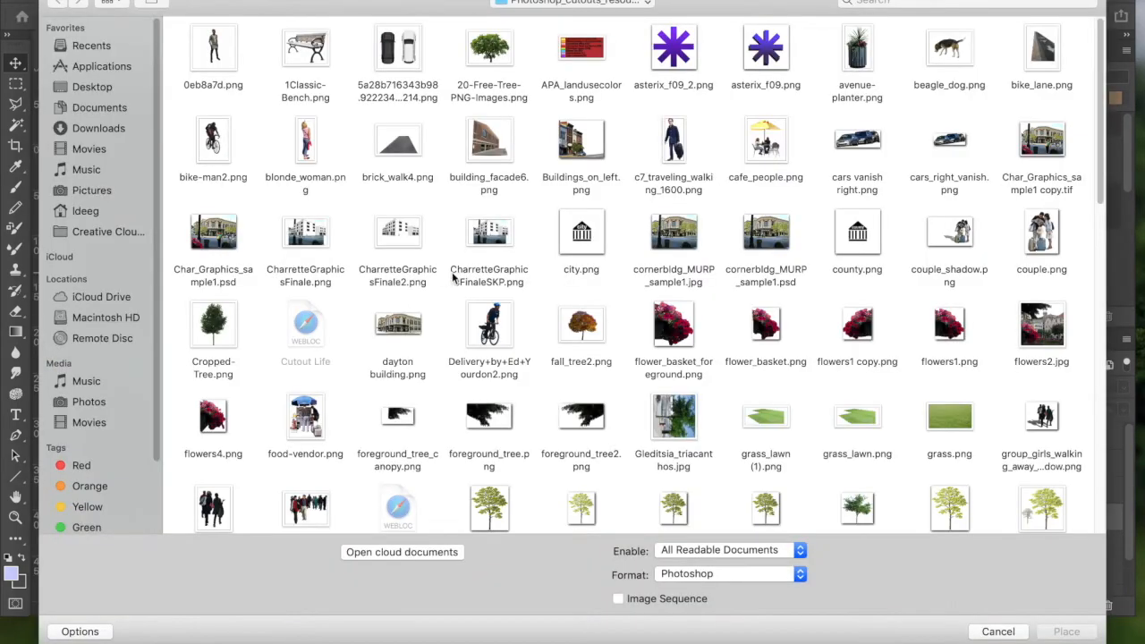
left_click(101, 88)
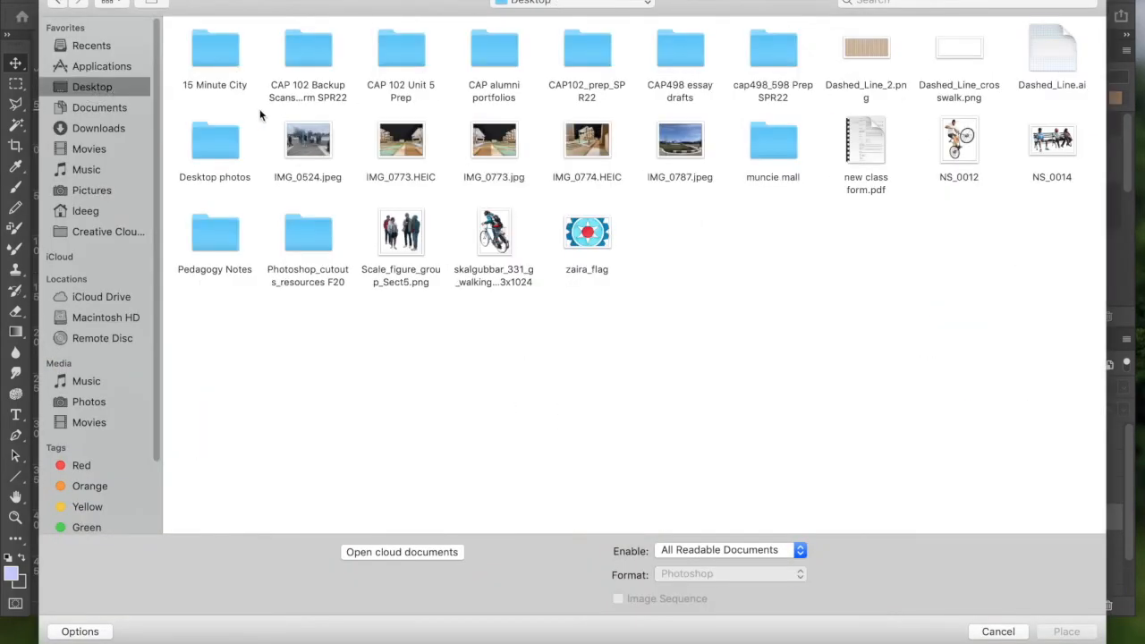
left_click(866, 49)
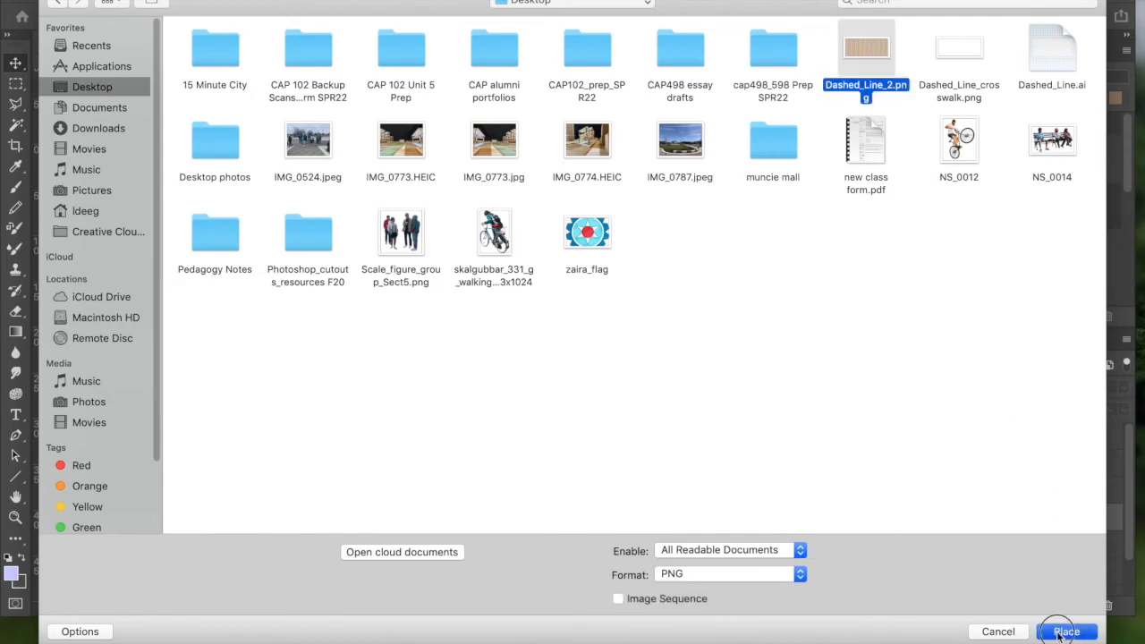
key("Return")
Scale the placed stripes to about 108%, rotate them about 90°, and position them over the tall building at the scene's right edge
left_click_drag(433, 321, 293, 226)
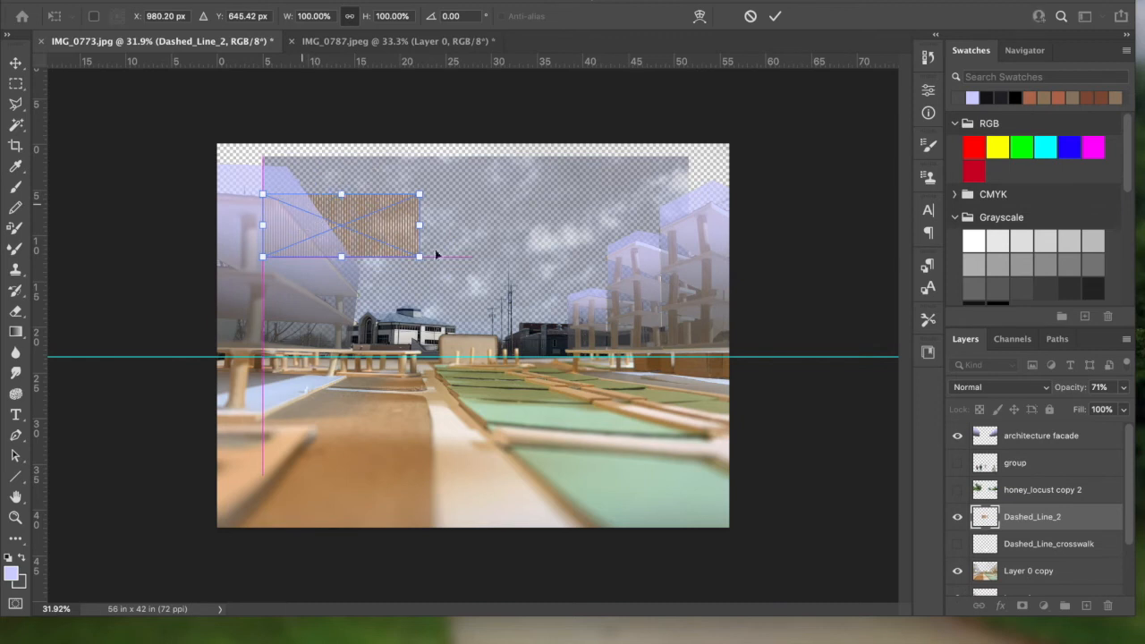
left_click_drag(341, 260, 573, 265)
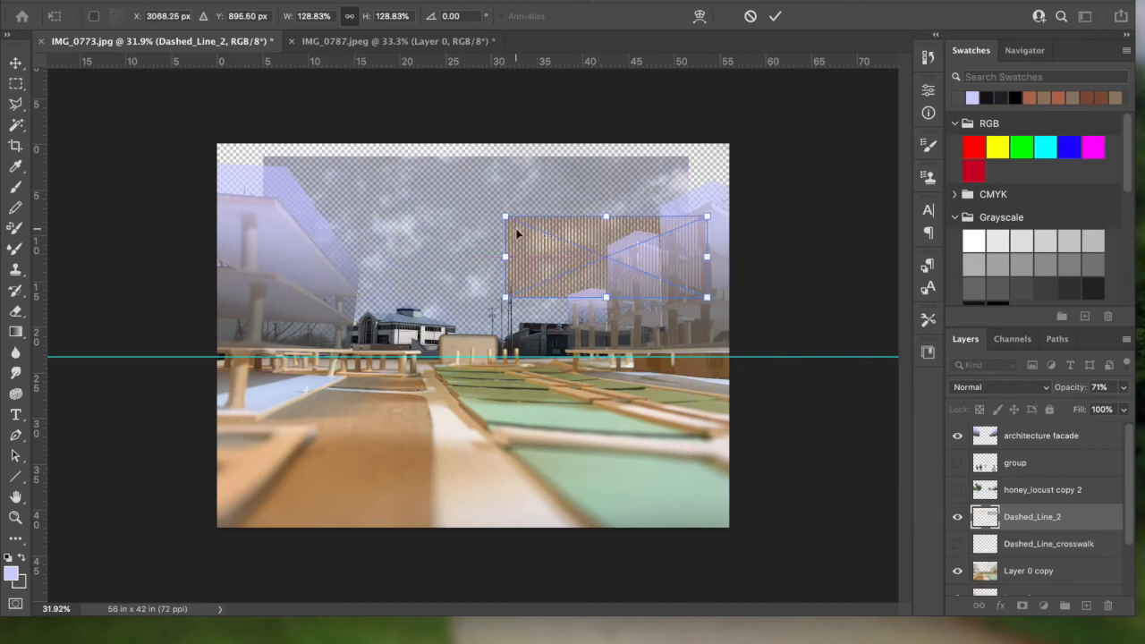
left_click_drag(508, 206, 666, 215)
left_click_drag(631, 150, 643, 183)
mouse_move(680, 236)
left_mouse_down()
mouse_move(683, 226)
mouse_move(680, 236)
left_mouse_up()
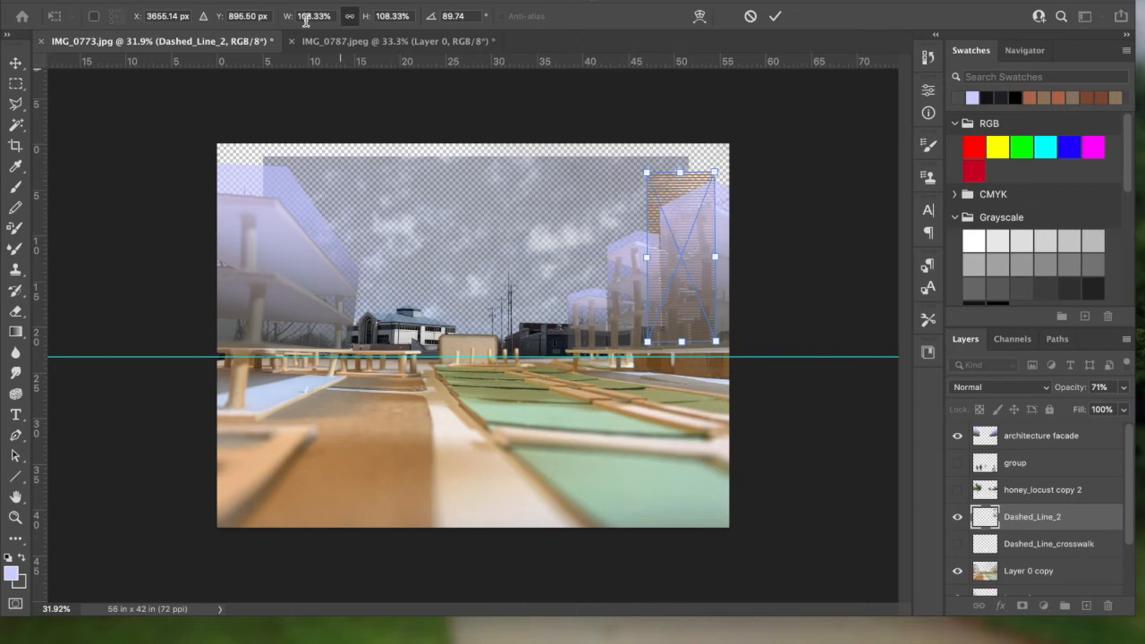
Try the Perspective transform on the stripes and reposition them so their lower edge meets the right building's base
left_click(191, 2)
mouse_move(159, 1)
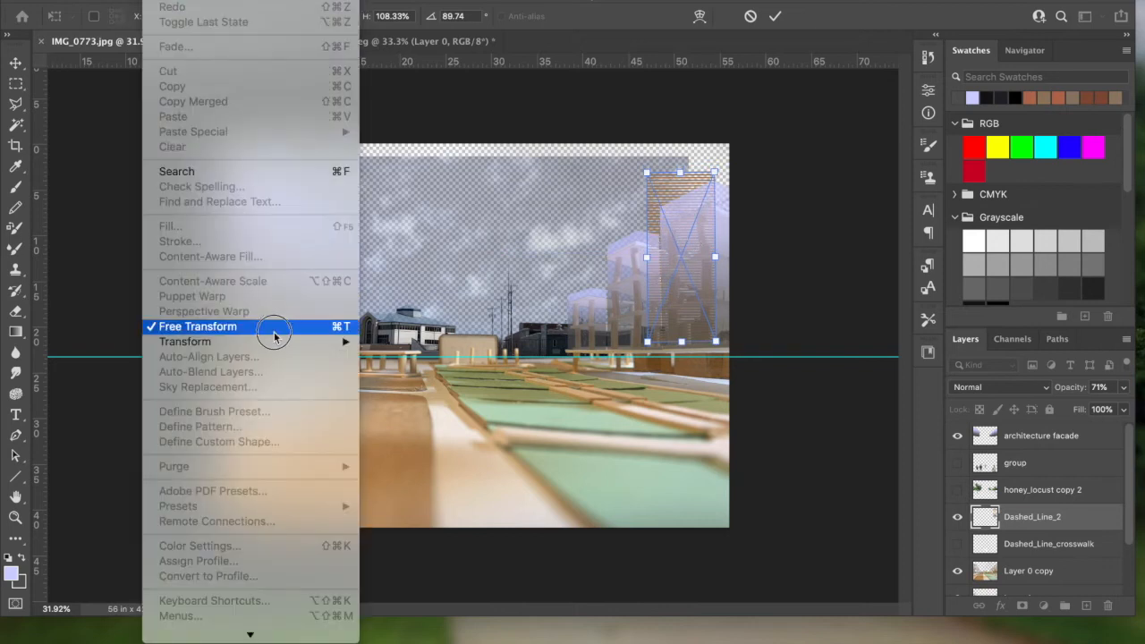
mouse_move(272, 343)
left_click(450, 402)
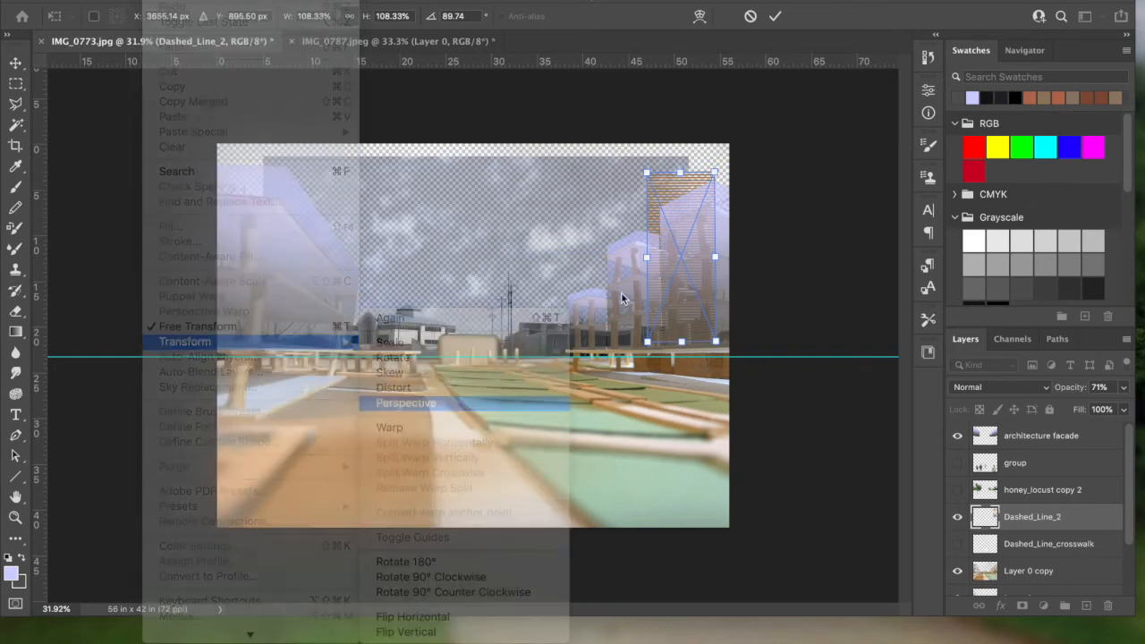
left_click_drag(646, 175, 651, 207)
left_click_drag(648, 309, 647, 333)
left_click_drag(684, 242, 688, 250)
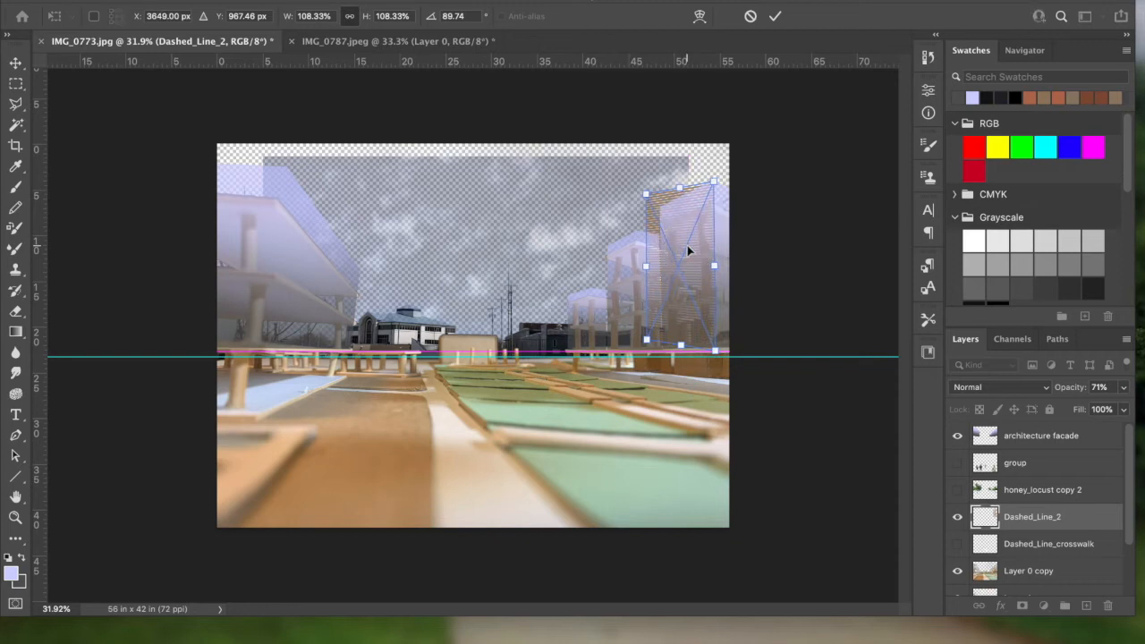
left_click_drag(648, 341, 648, 351)
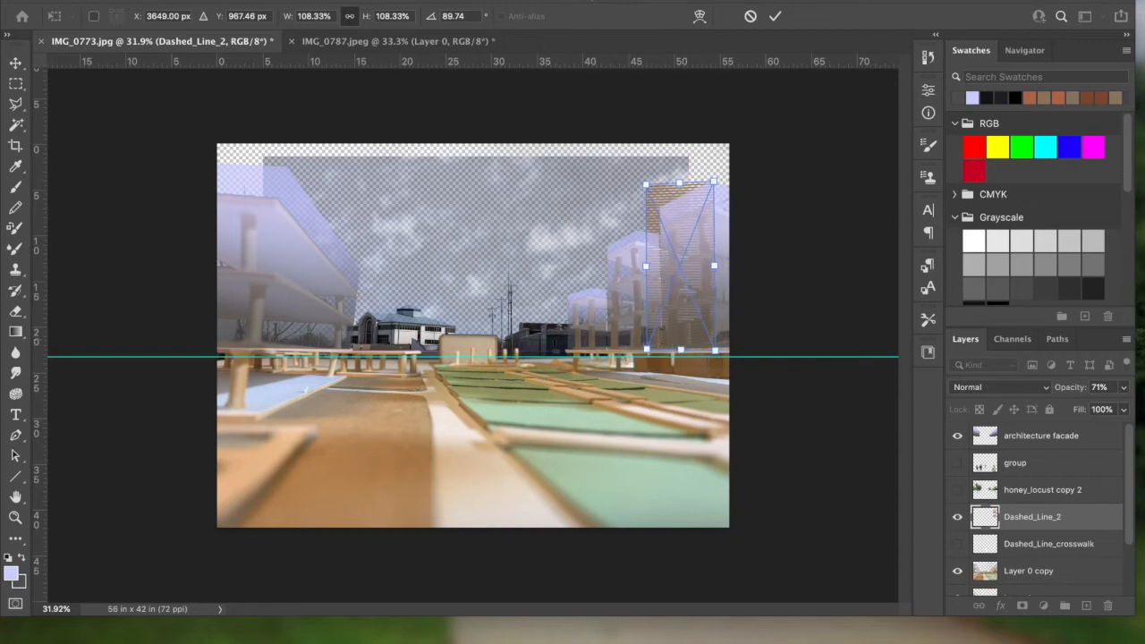
Distort the stripes' left corners to match the right building's sloping roofline and left edge, and apply the transform
left_click(179, 0)
mouse_move(280, 343)
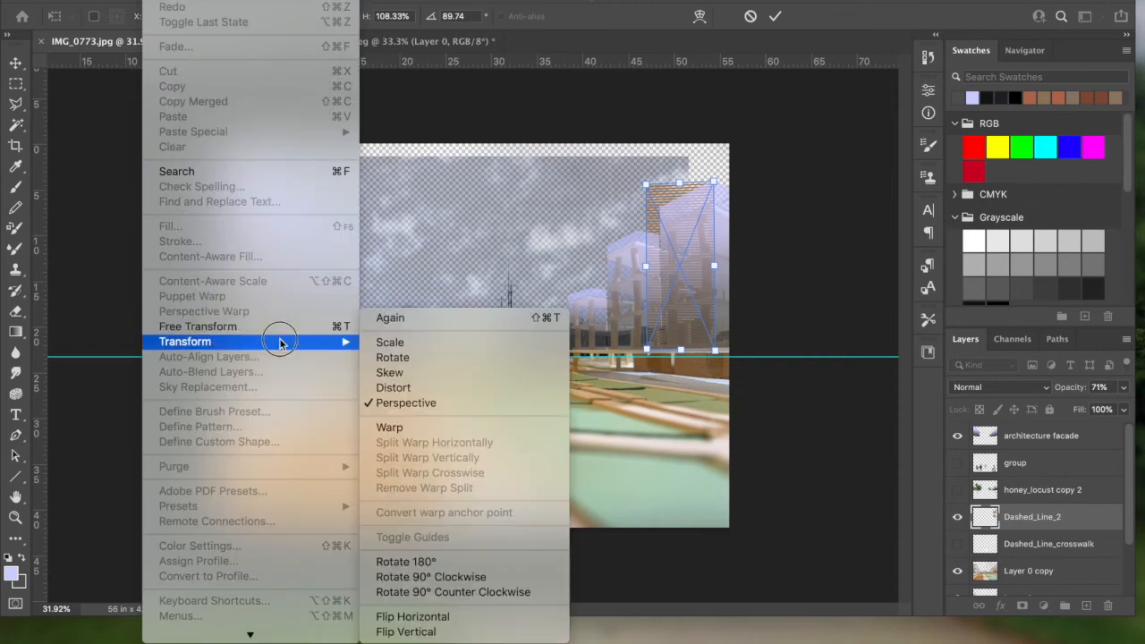
left_click(394, 388)
left_click_drag(646, 186, 646, 205)
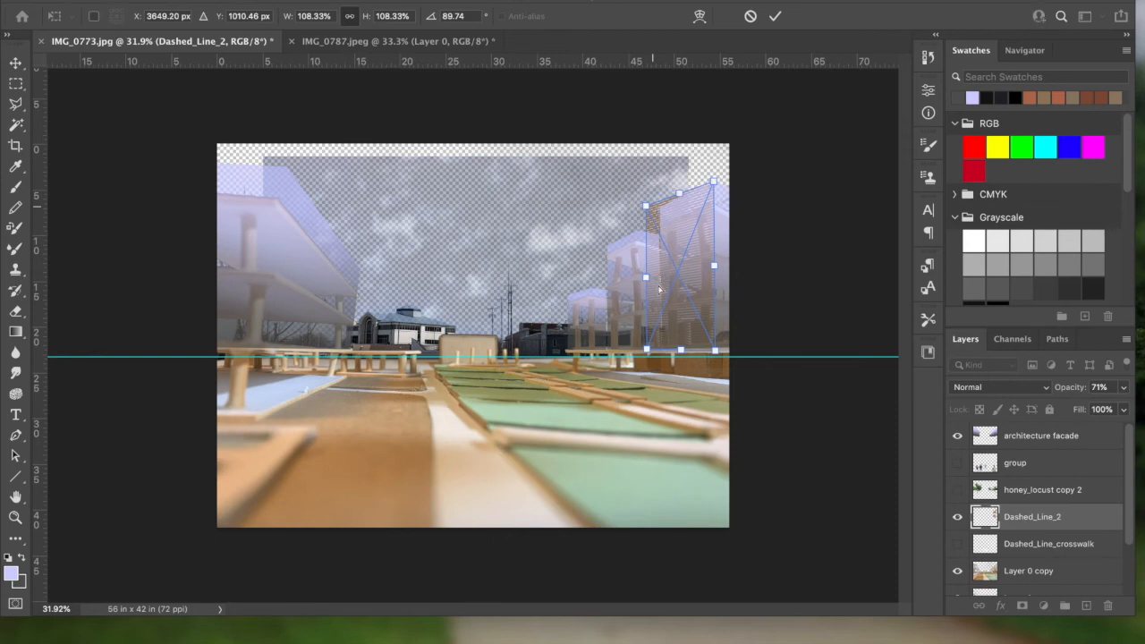
left_click_drag(652, 357, 667, 355)
left_click_drag(648, 211, 660, 201)
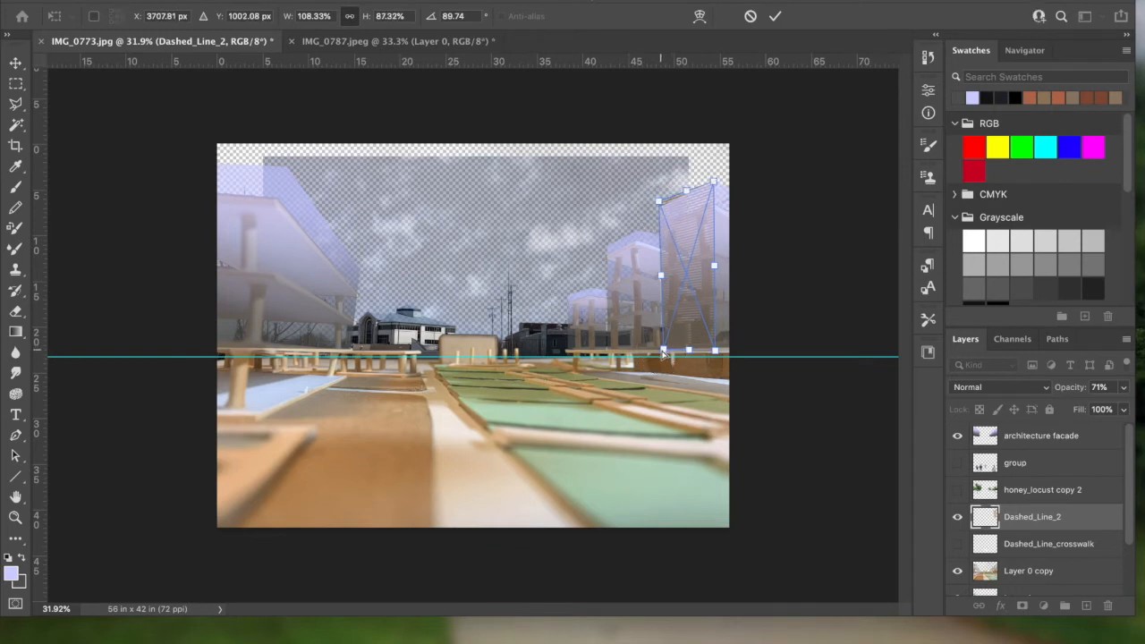
key("Return")
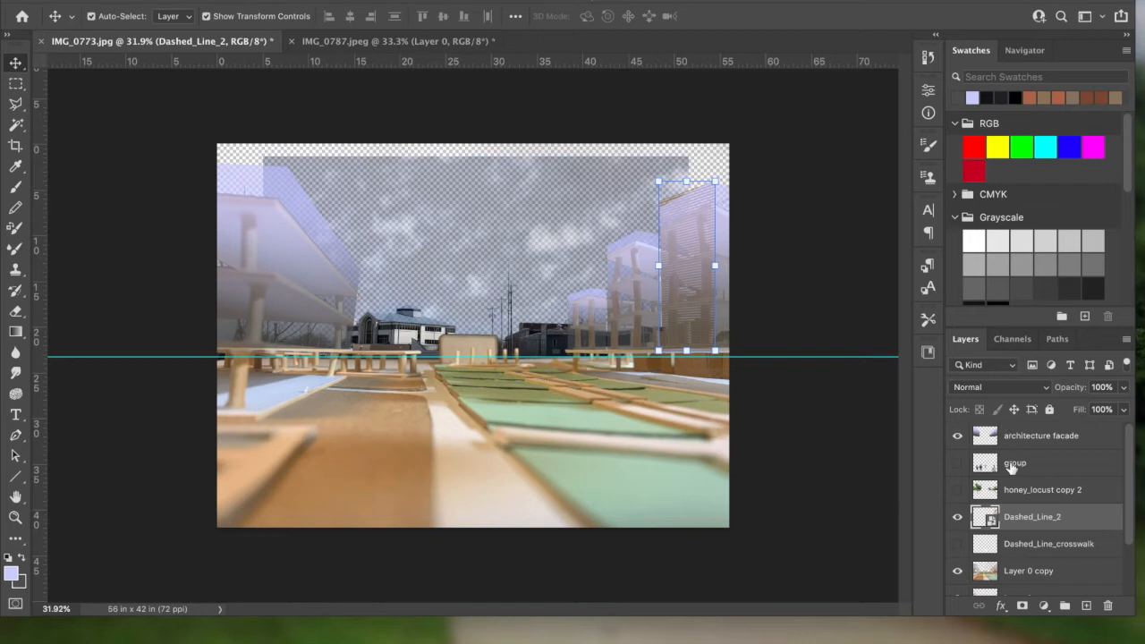
Move the Dashed_Line_2 layer above architecture facade, scale the stripes down slightly on the right building, and apply the transform
left_click_drag(1045, 524, 1049, 436)
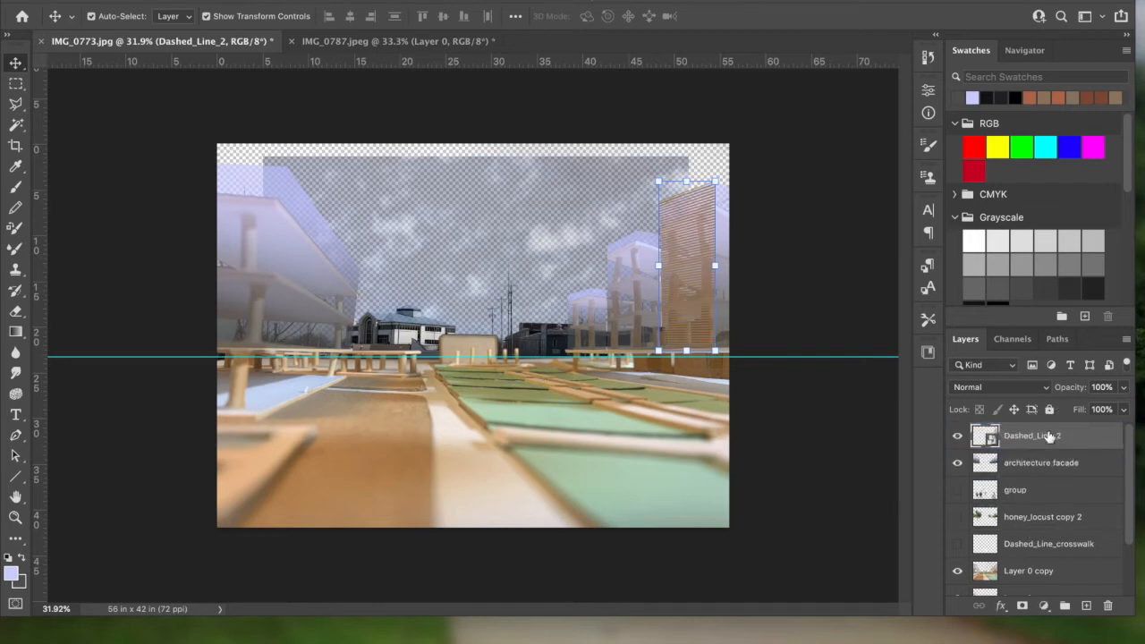
left_click(716, 267)
mouse_move(714, 266)
left_mouse_down()
mouse_move(701, 265)
mouse_move(713, 265)
left_mouse_up()
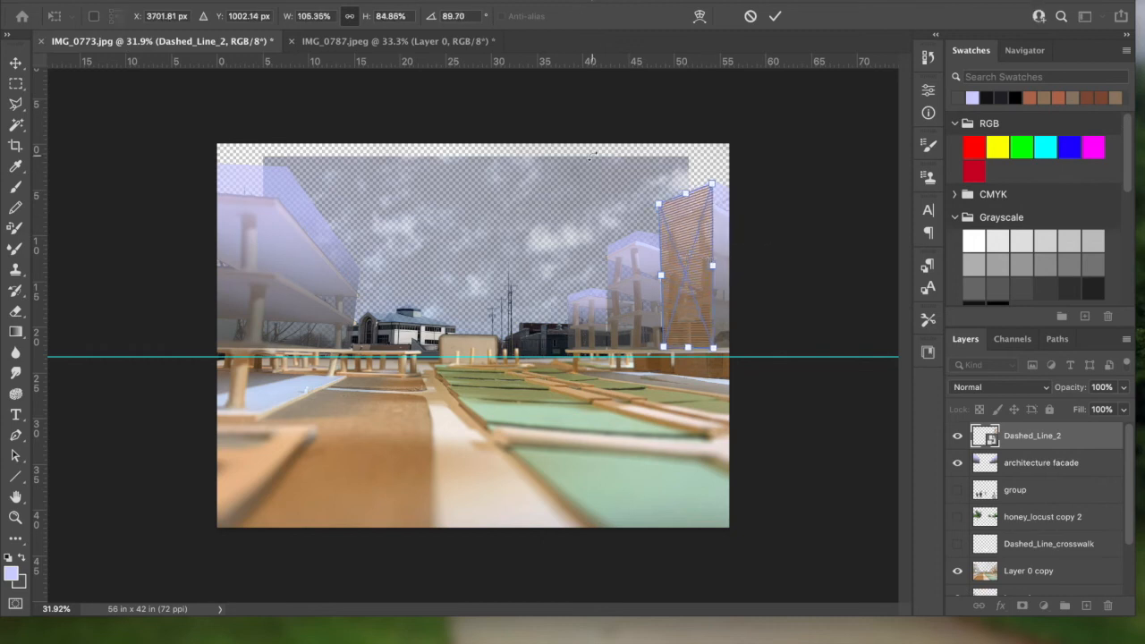
left_click_drag(157, 1, 575, 223)
left_click(26, 62)
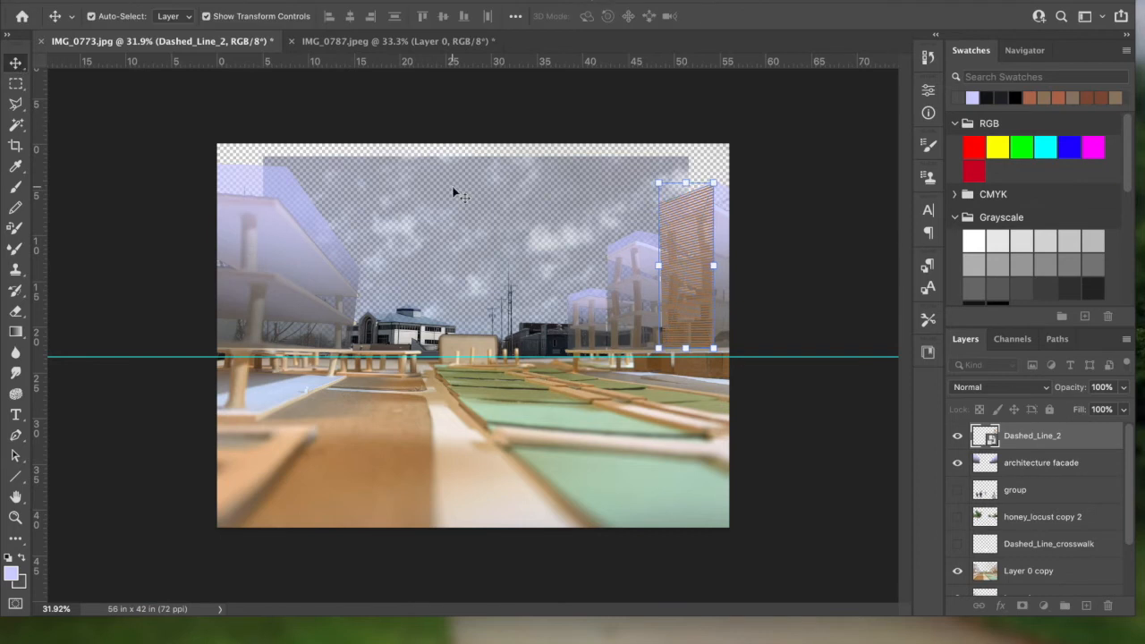
Rasterize the Dashed_Line_2 layer and lower its opacity to 73%
right_click(687, 229)
left_click(783, 178)
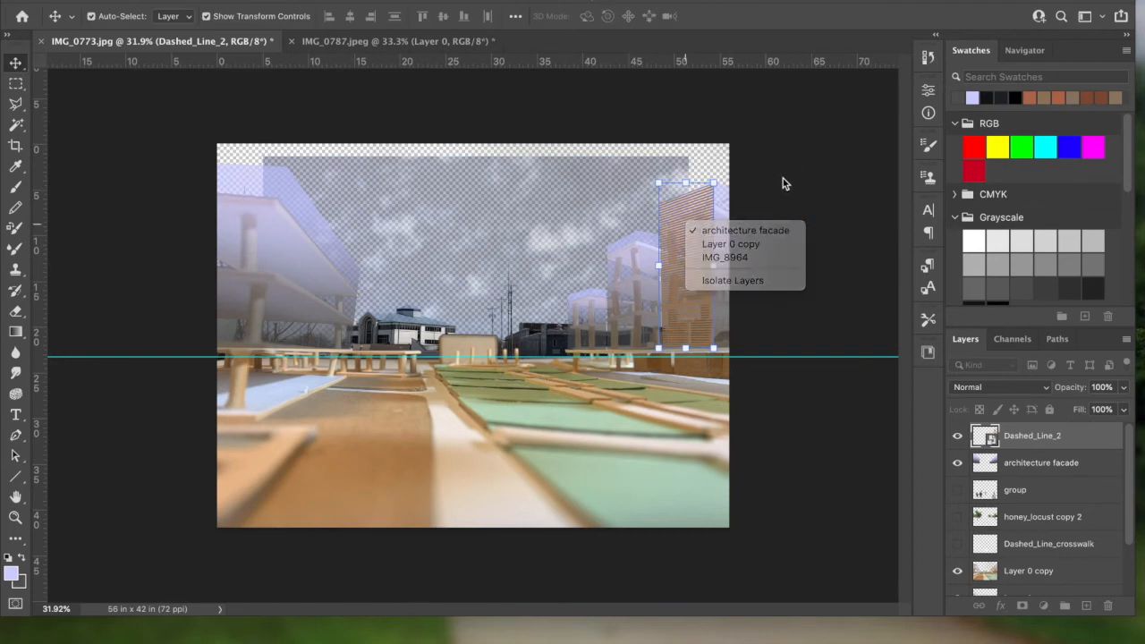
right_click(1112, 430)
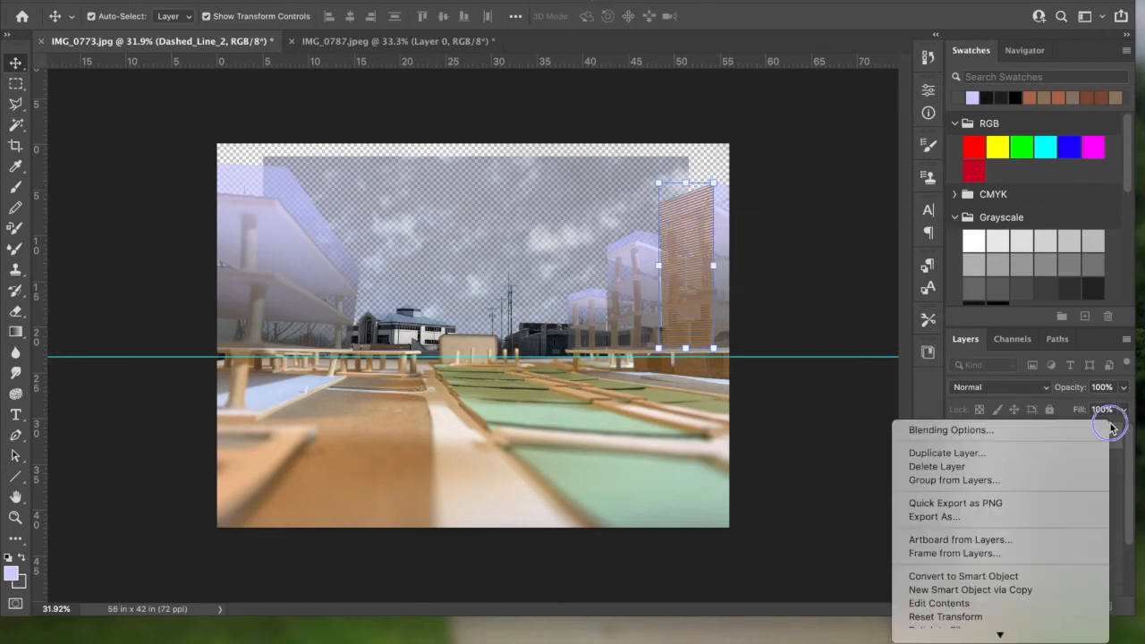
left_click(1040, 600)
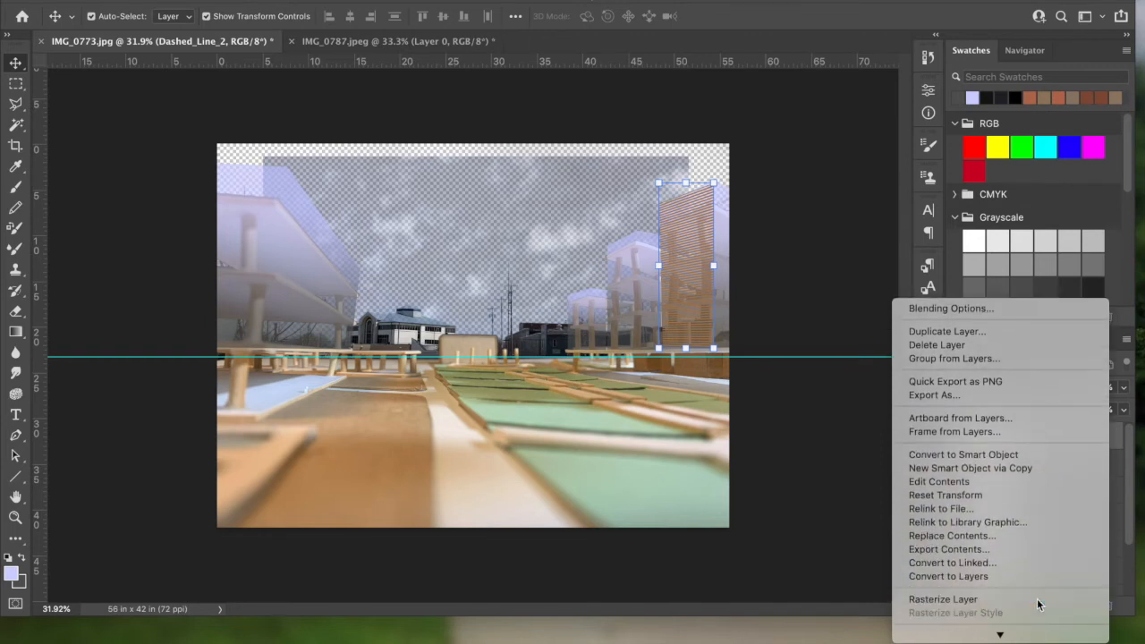
left_click(1124, 387)
left_click_drag(1124, 408, 1104, 408)
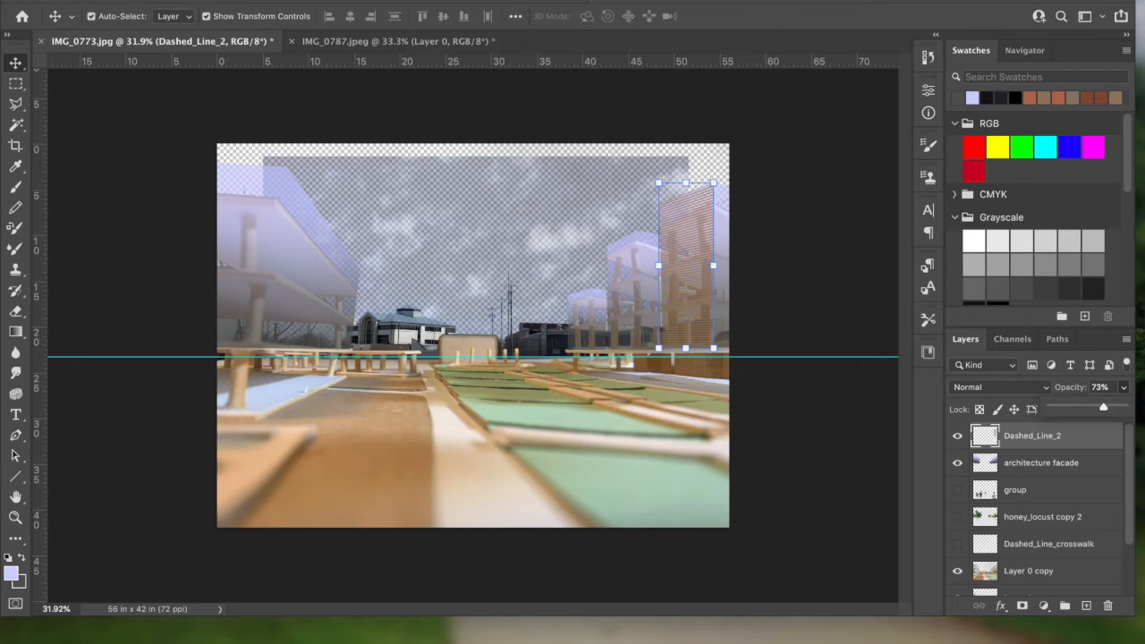
Duplicate the stripes by copying and pasting, and move the duplicate over the second building from the scene's right edge
left_click(163, 2)
left_click(188, 85)
left_click(163, 2)
left_click(202, 120)
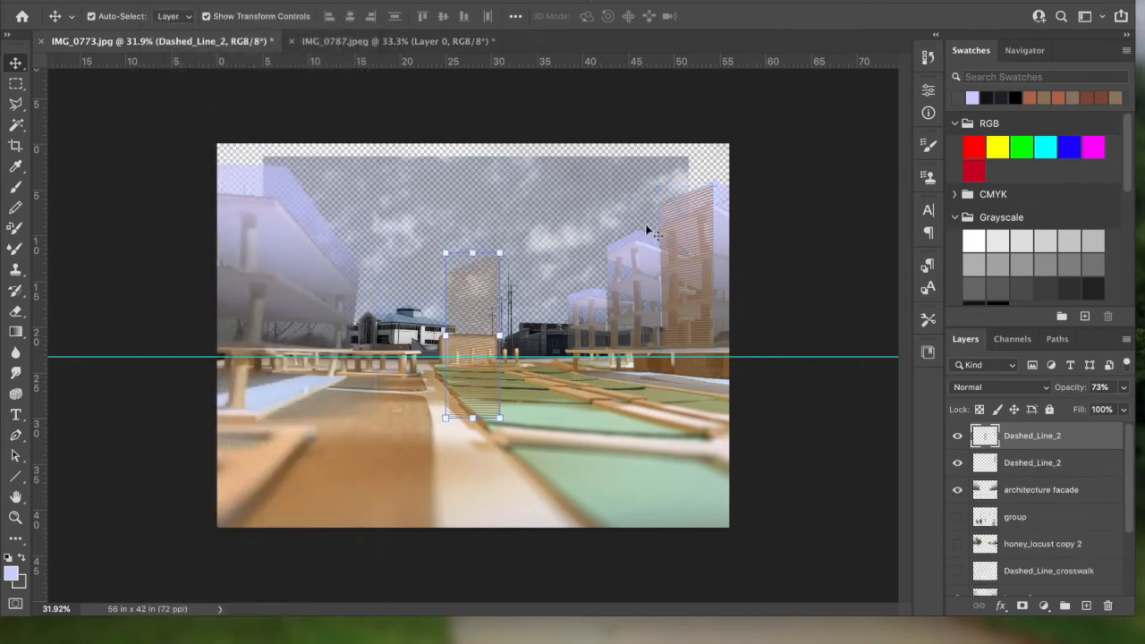
left_click_drag(481, 305, 631, 239)
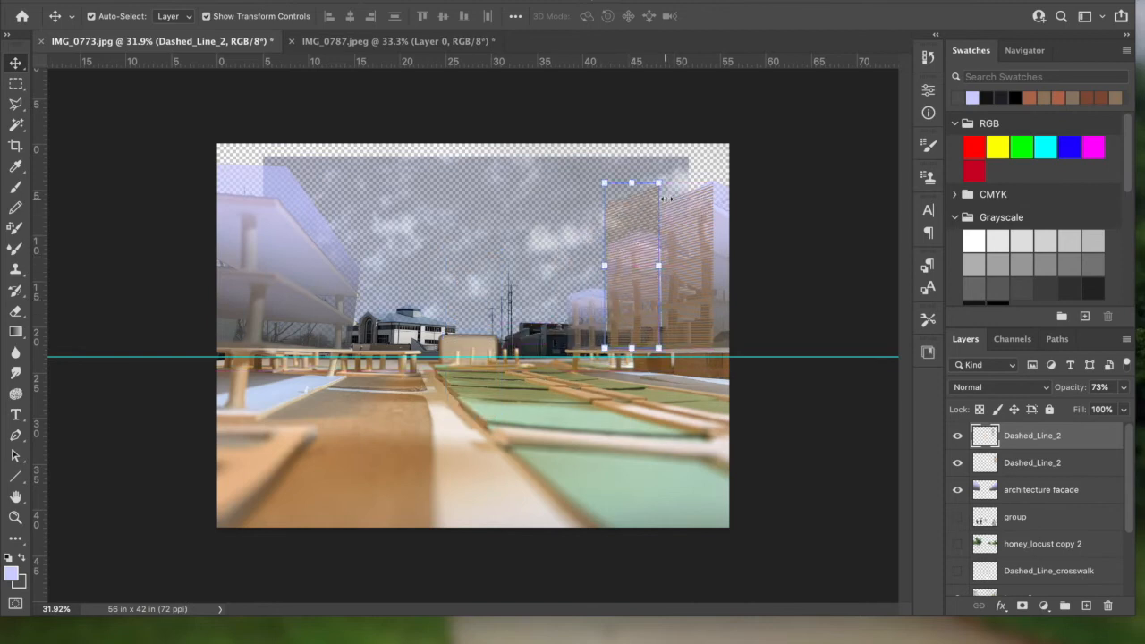
Scale the duplicated stripes down to about 77% to fit the second building, apply the transform, and deselect the layer
left_click_drag(663, 180, 654, 218)
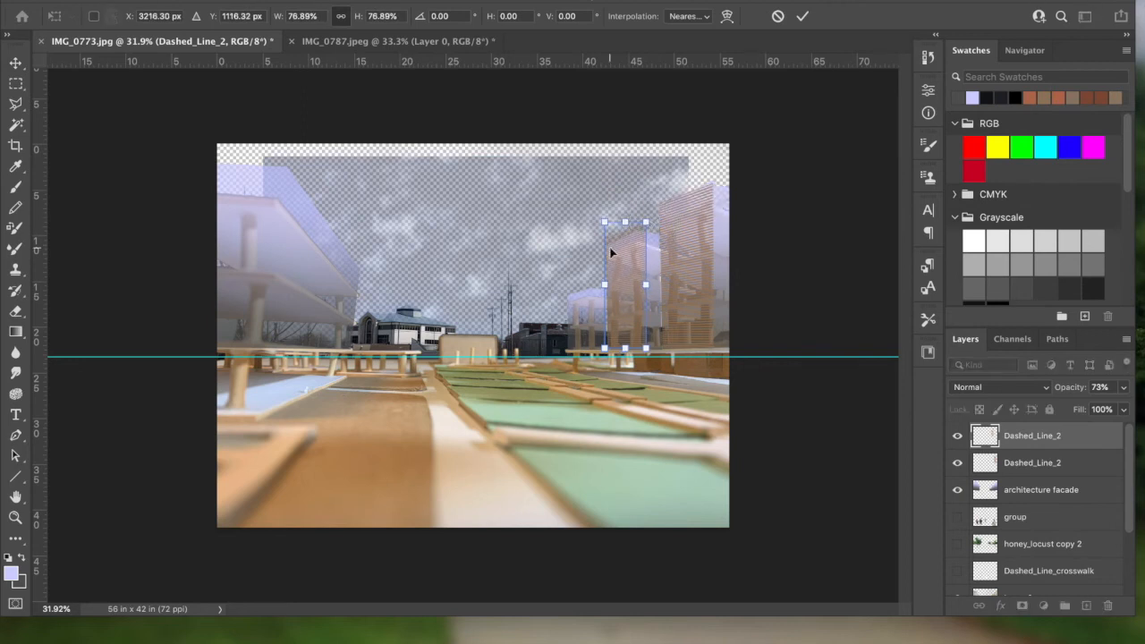
left_click(157, 2)
left_click(95, 183)
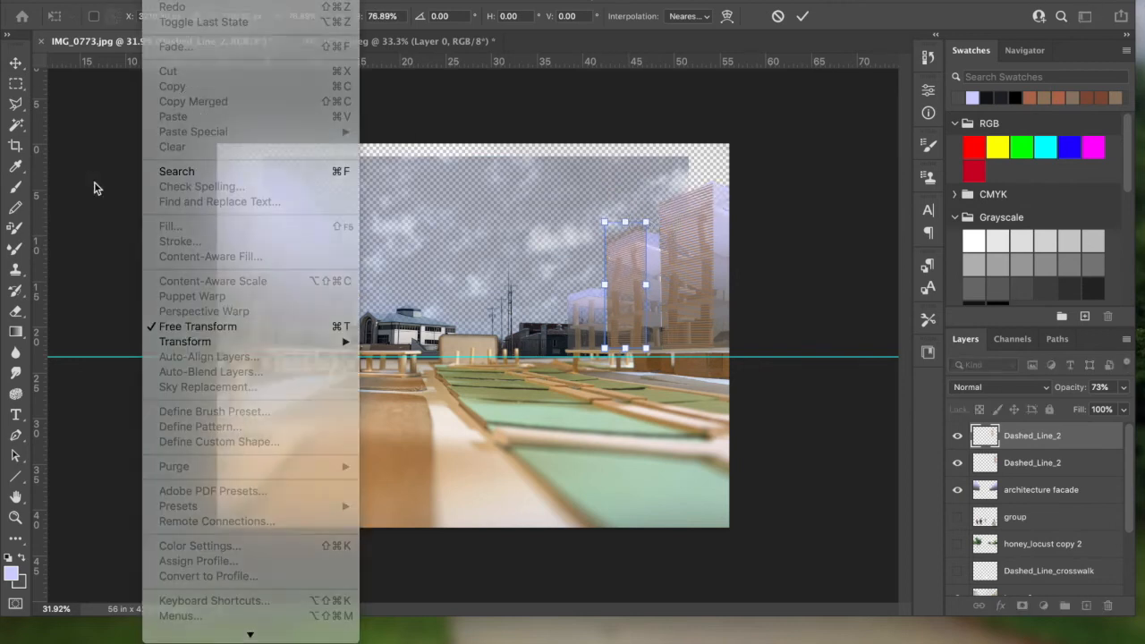
left_click(16, 65)
left_click(61, 172)
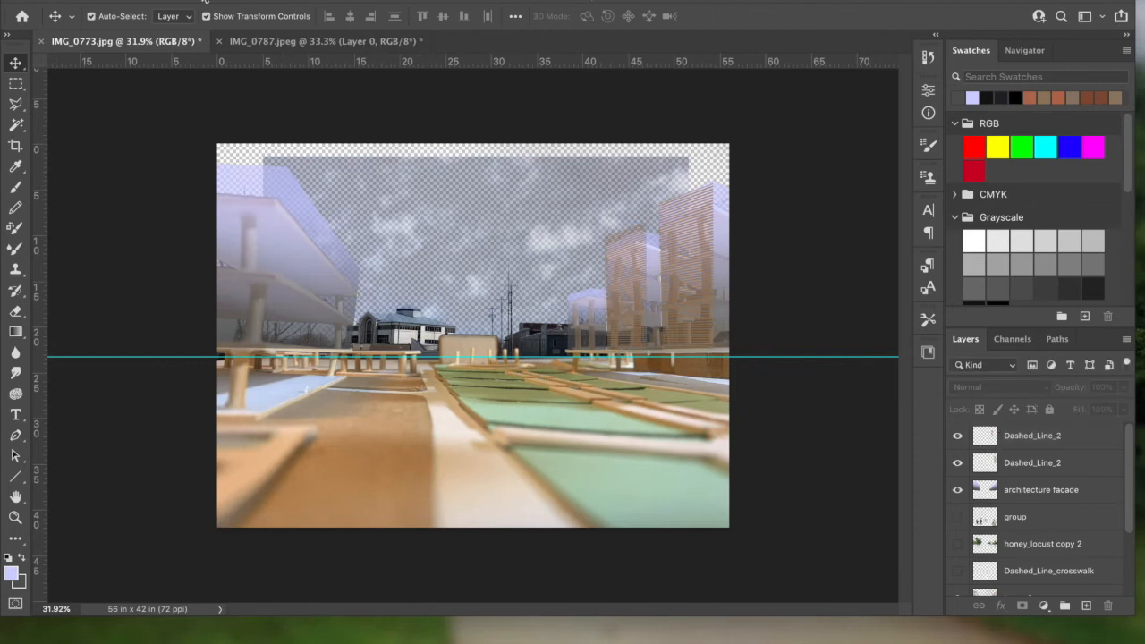
Paste another copy of the stripes into the scene
left_click(157, 2)
left_click(179, 112)
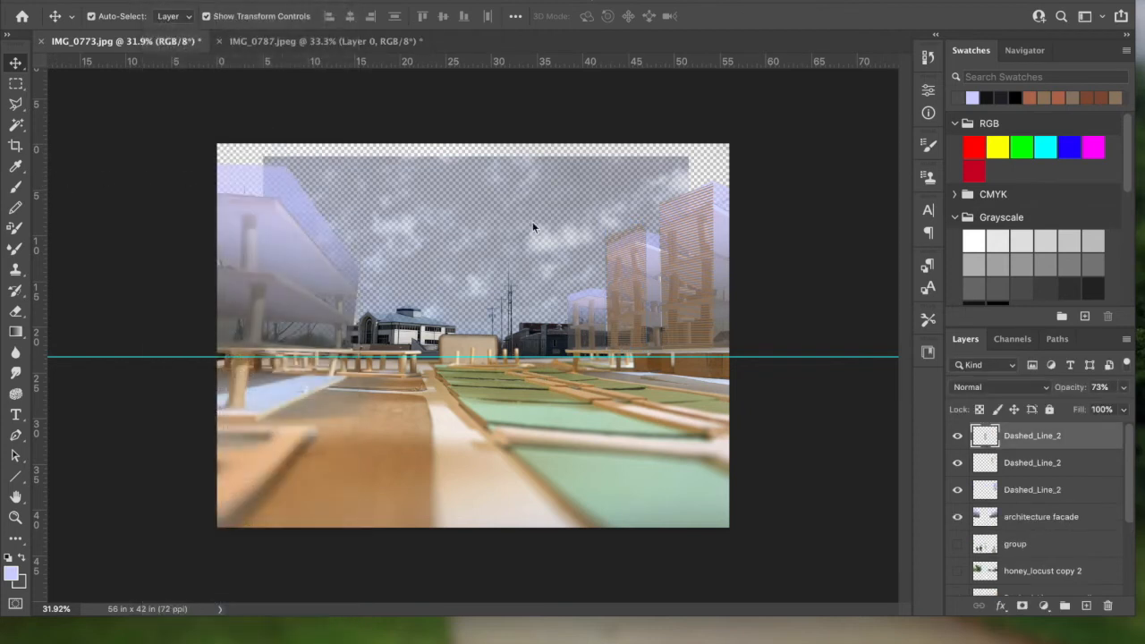
left_click_drag(463, 317, 567, 256)
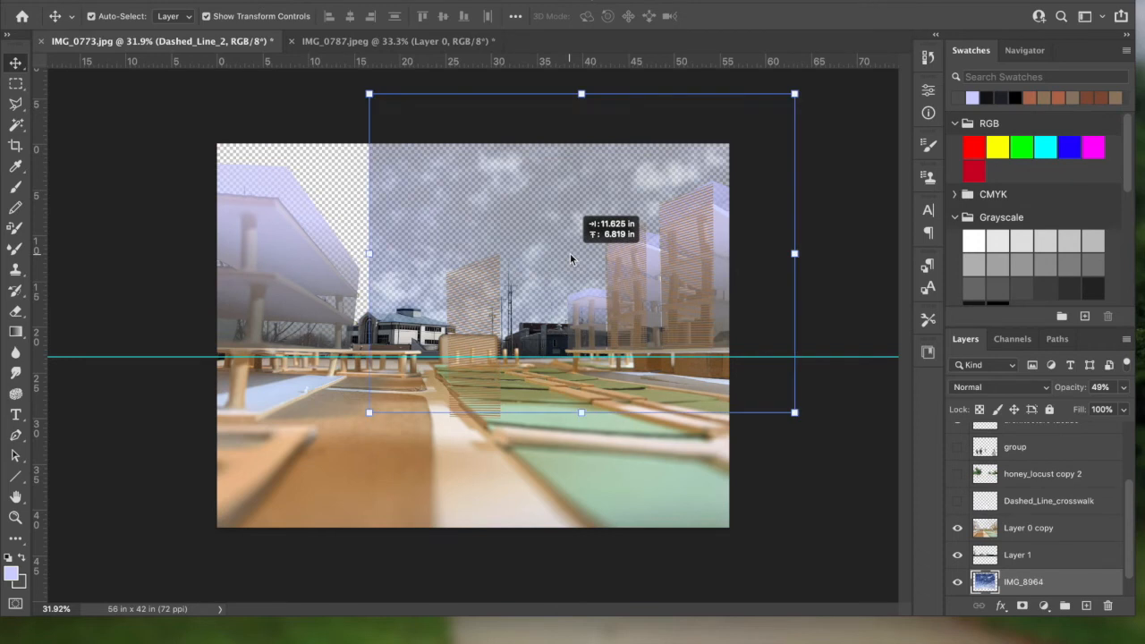
left_click(178, 5)
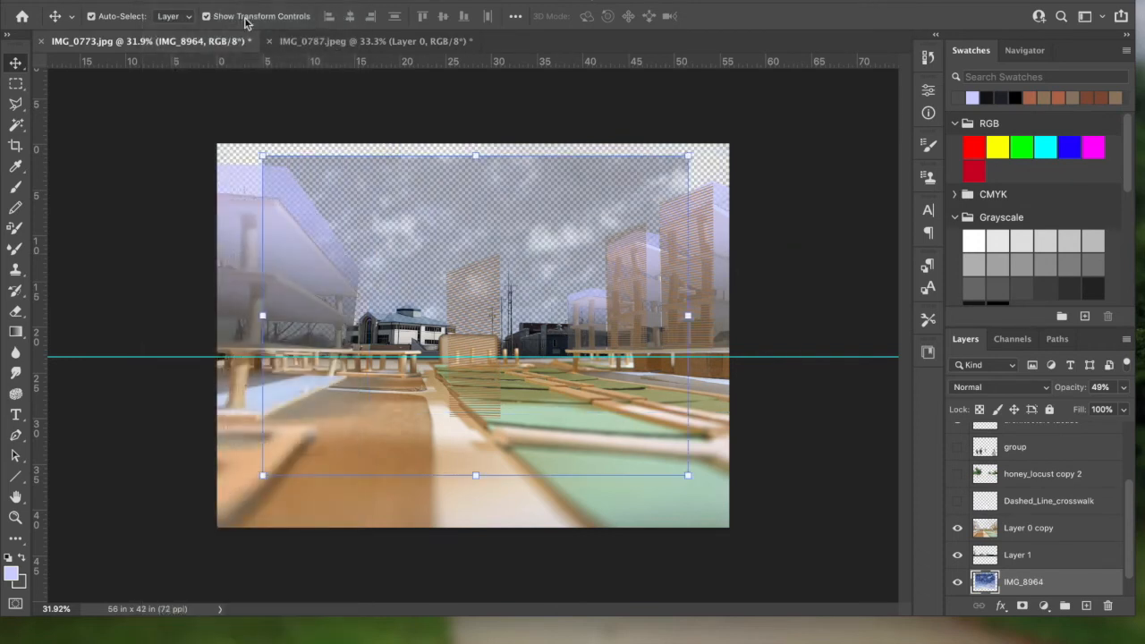
right_click(479, 300)
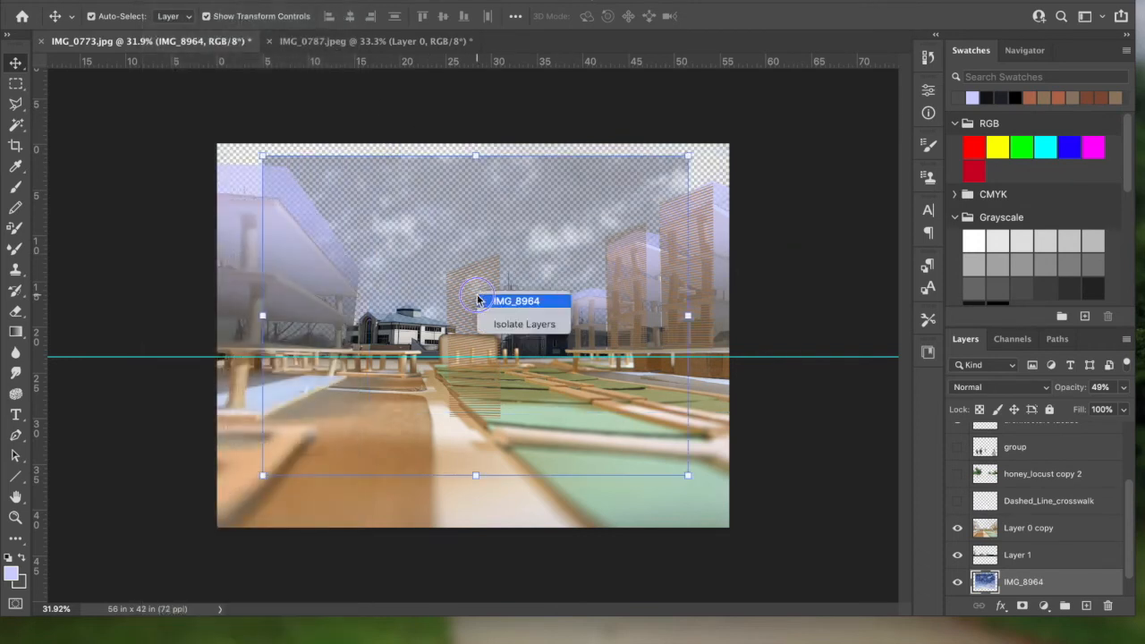
left_click(731, 294)
Move the newly pasted stripes onto the farthest small building on the scene's right side, scaled to about 42%, and apply the transform
left_click_drag(1127, 511, 1118, 442)
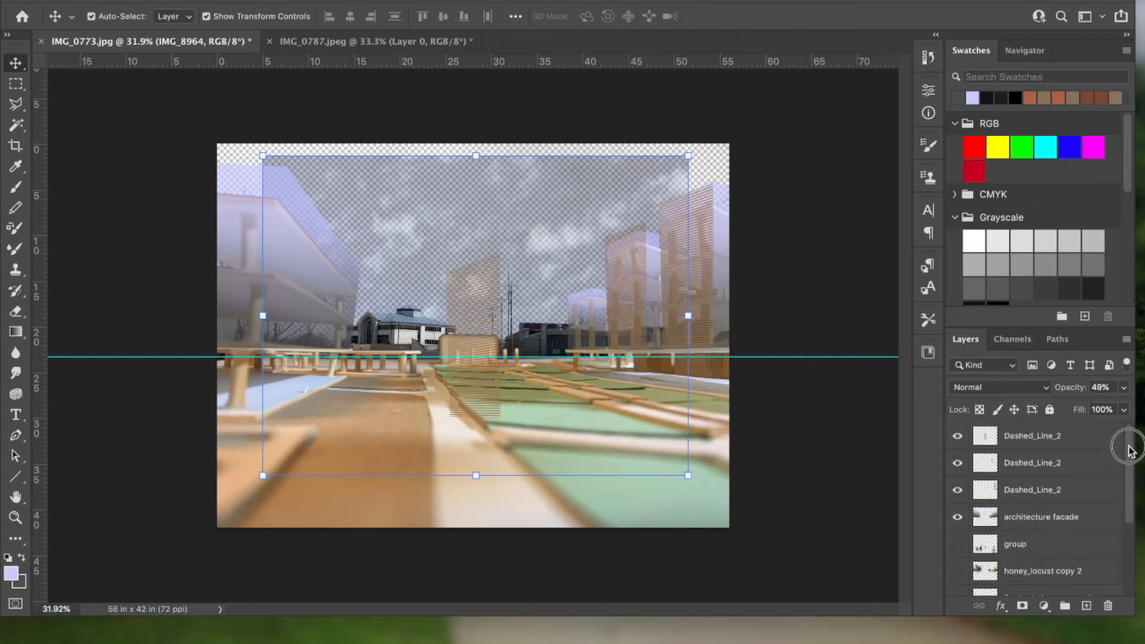
left_click(1077, 438)
left_click(957, 437)
left_click(957, 437)
left_click_drag(466, 315, 566, 284)
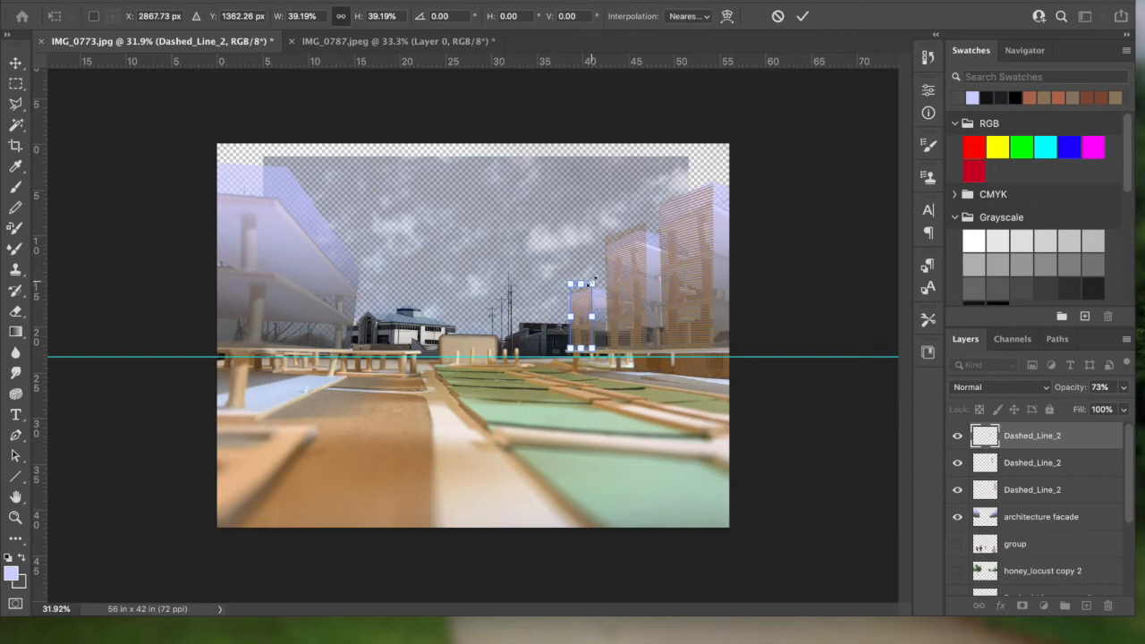
left_click_drag(590, 317, 592, 316)
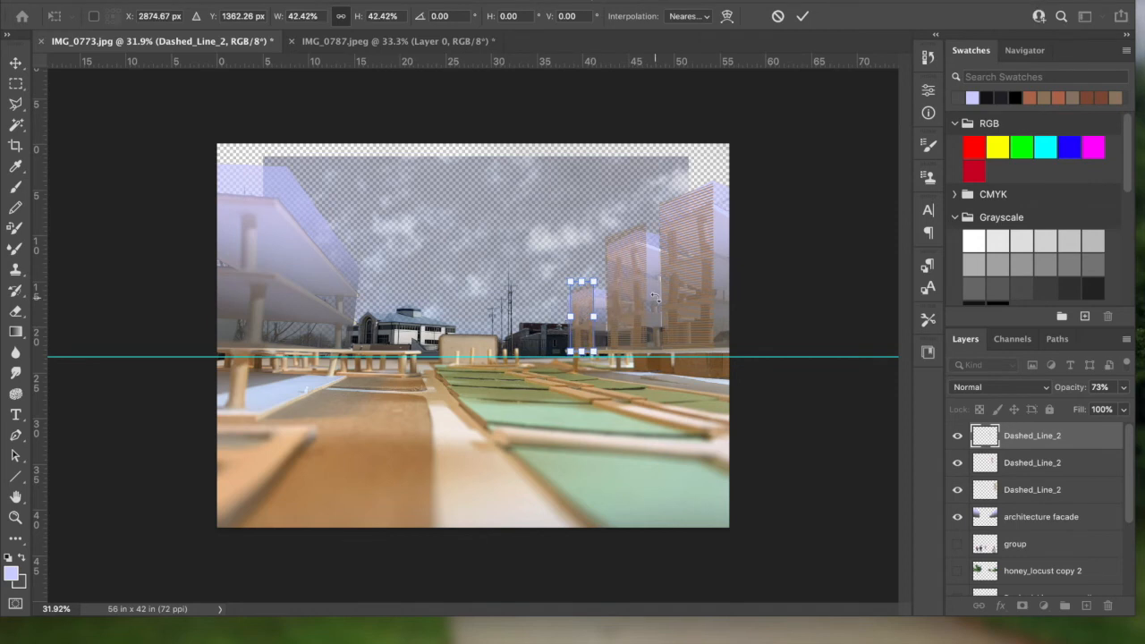
key("Return")
left_click(779, 231)
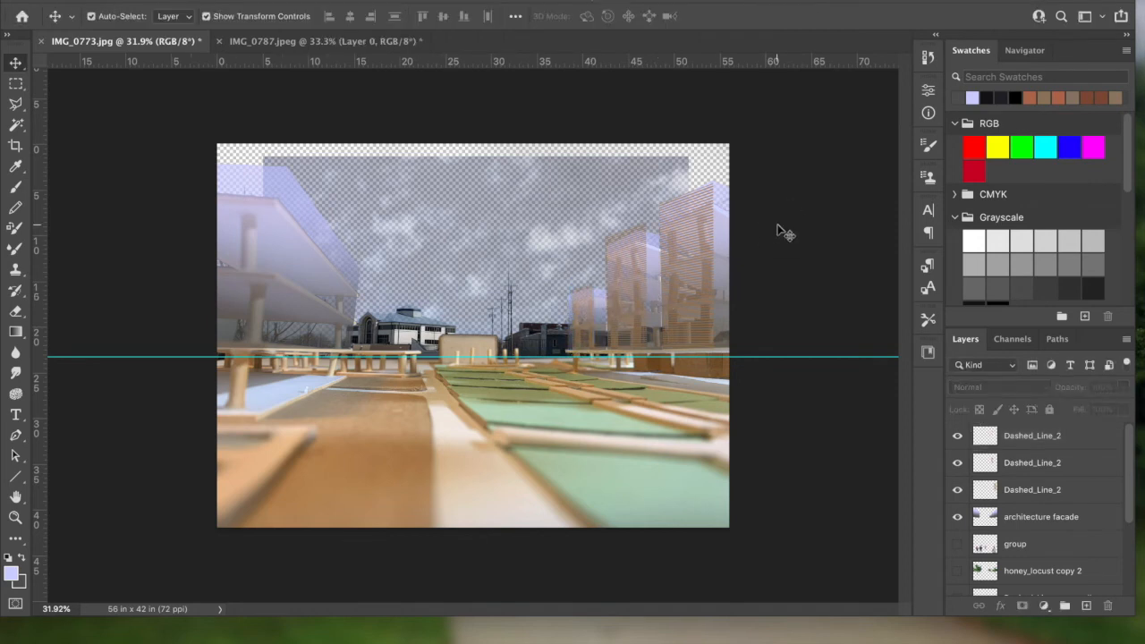
Duplicate the rightmost building's stripe layer within IMG_0773.jpg and move the copy to the inner edge of the large left building
right_click(677, 223)
left_click(706, 227)
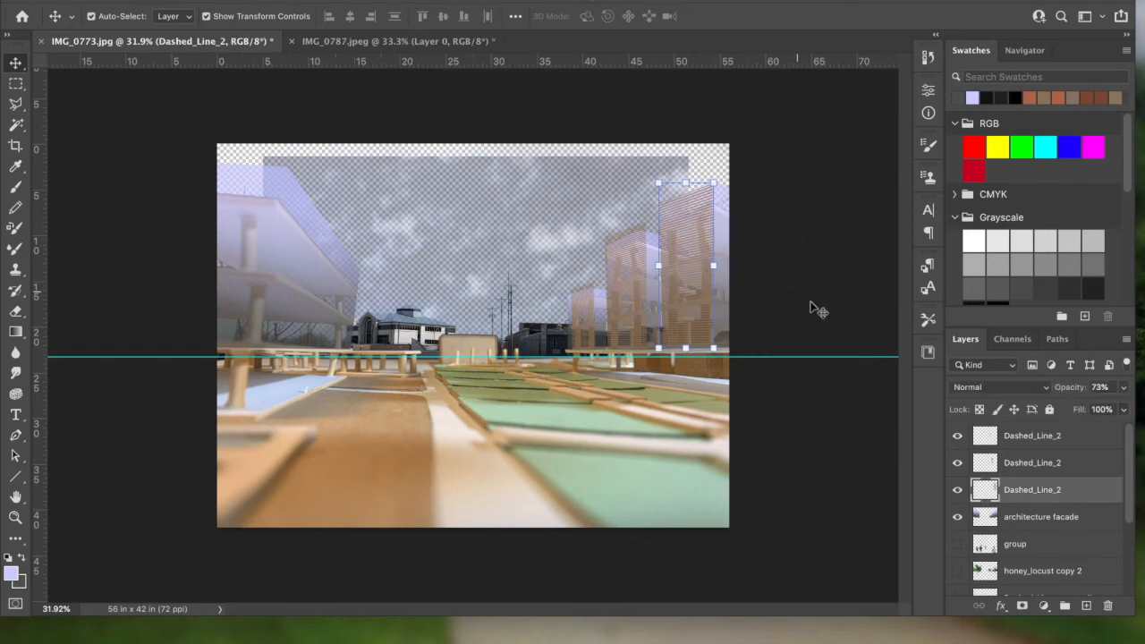
left_click(1126, 341)
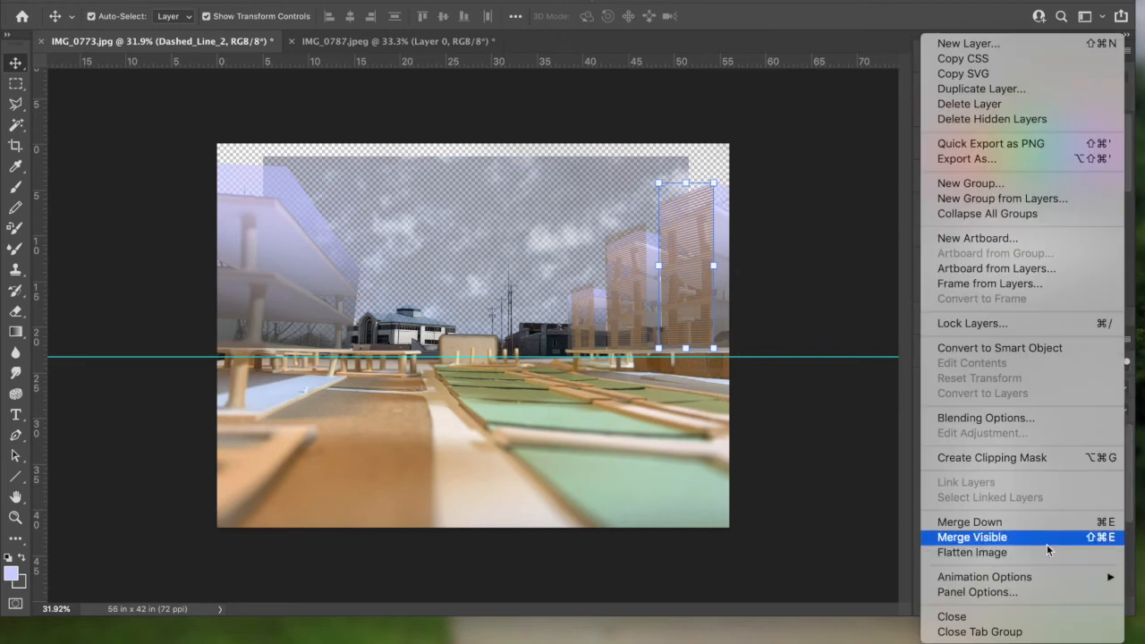
left_click(1017, 89)
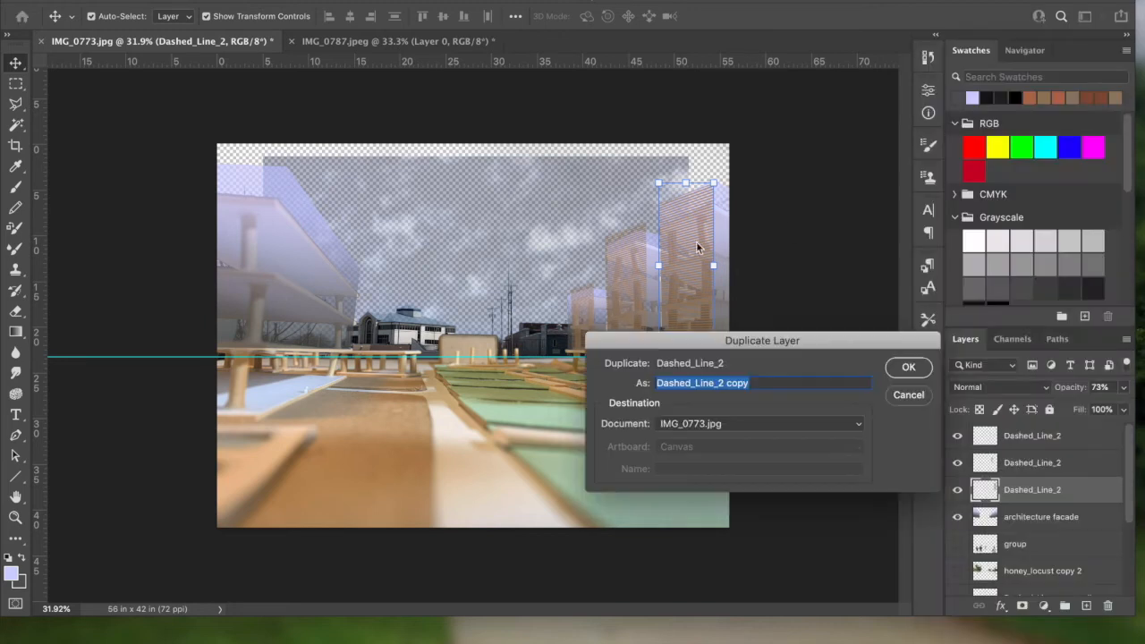
left_click(909, 367)
left_click_drag(677, 242, 343, 241)
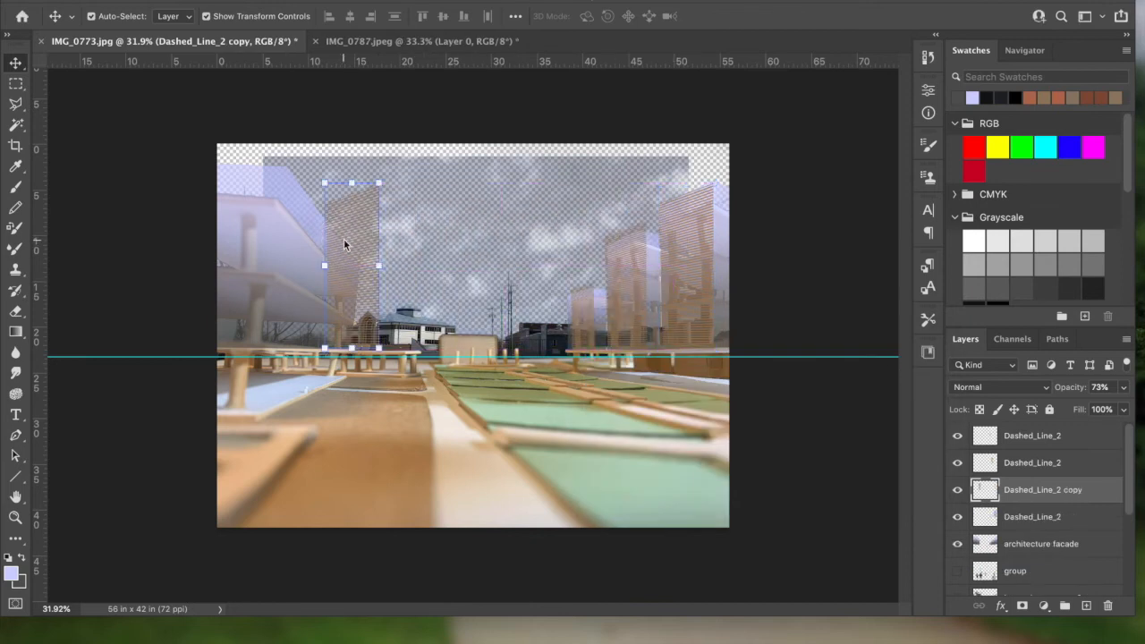
Flip the Dashed_Line_2 copy layer horizontally
left_click(195, 1)
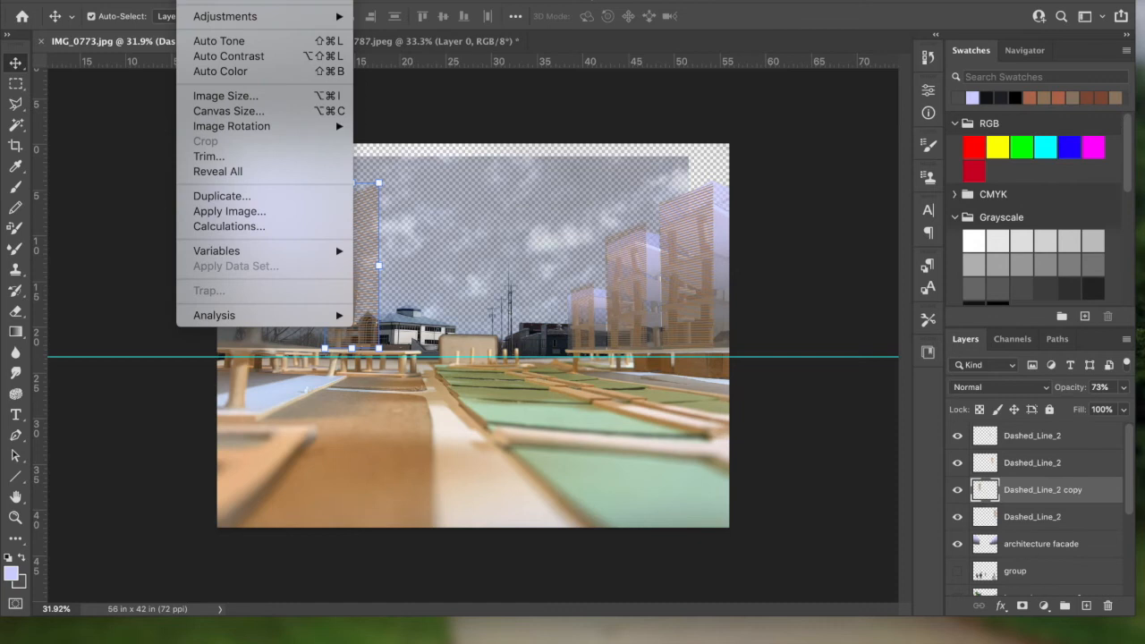
mouse_move(159, 1)
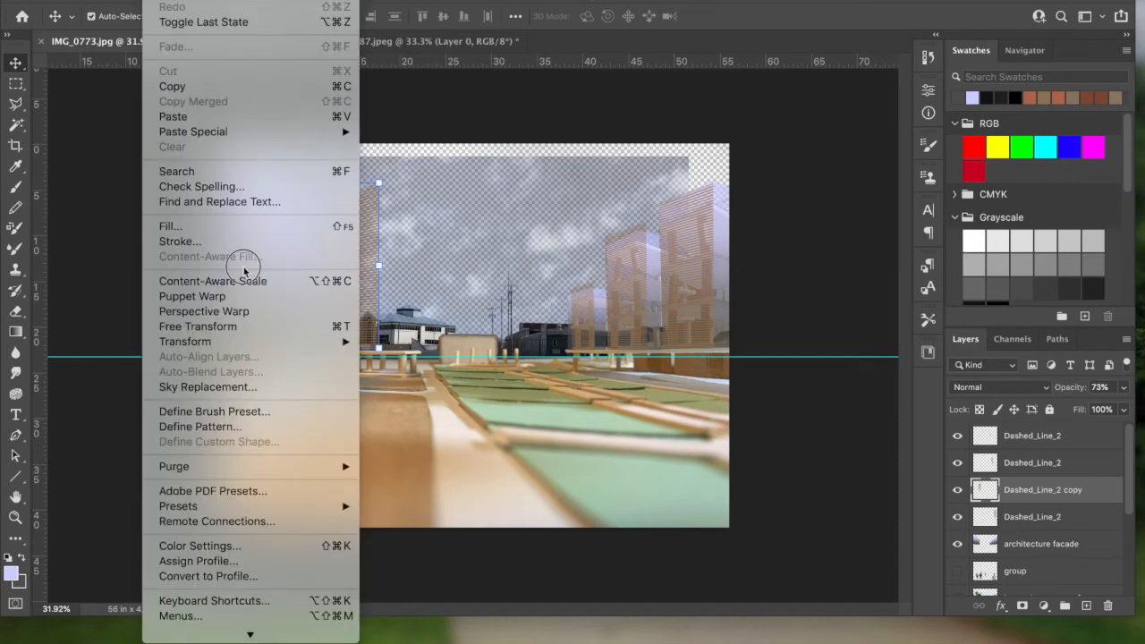
mouse_move(247, 343)
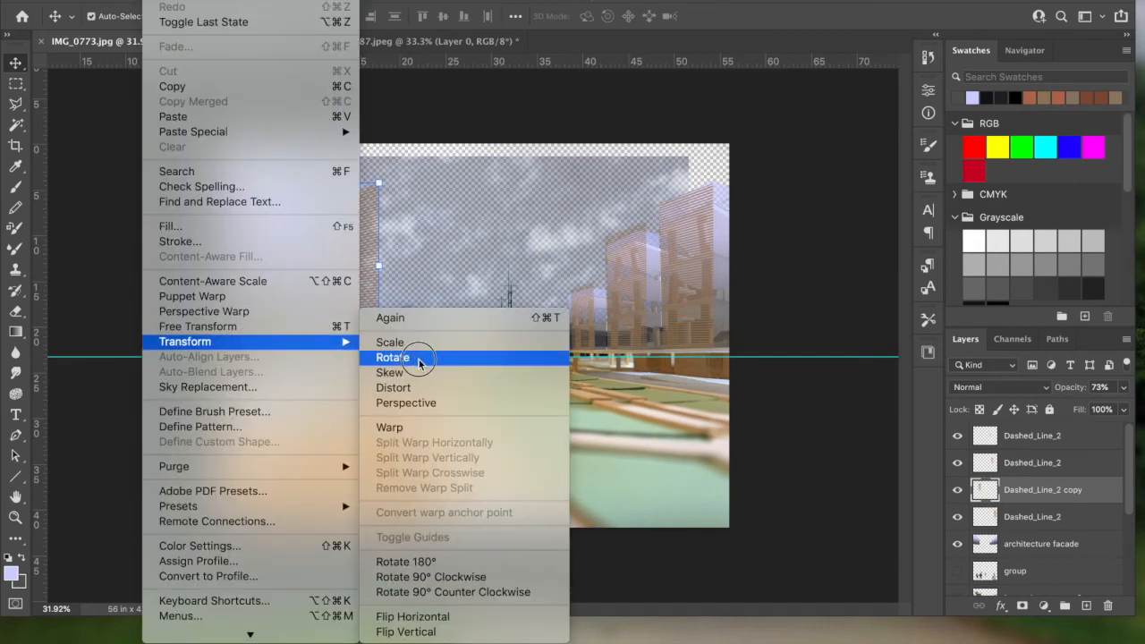
left_click(482, 621)
left_click_drag(349, 244, 335, 230)
left_click(157, 2)
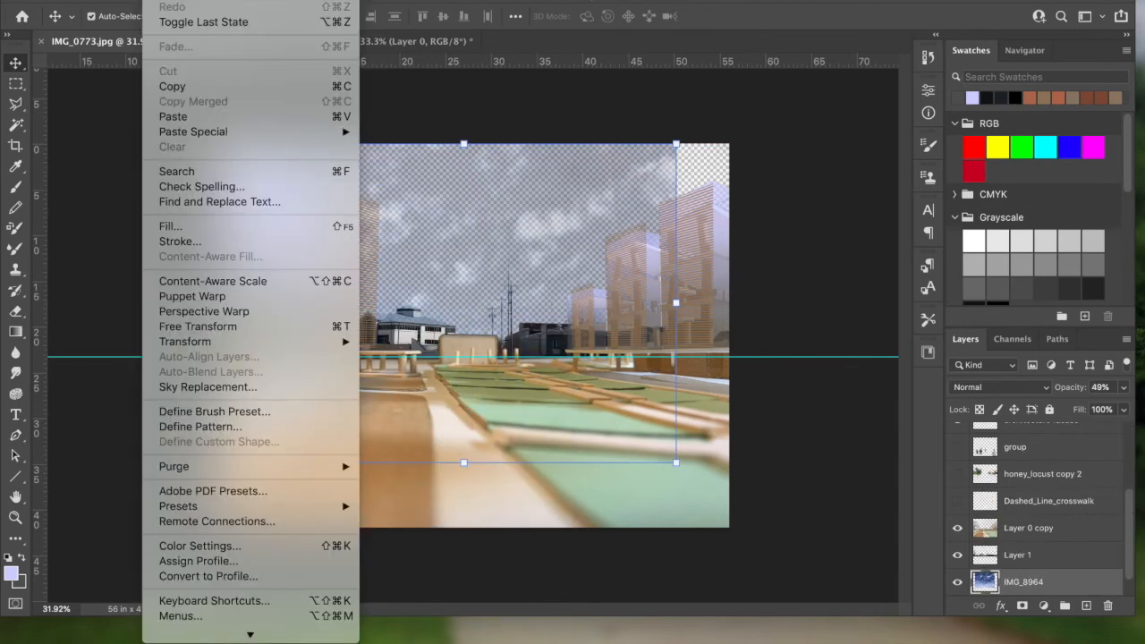
key("super+z")
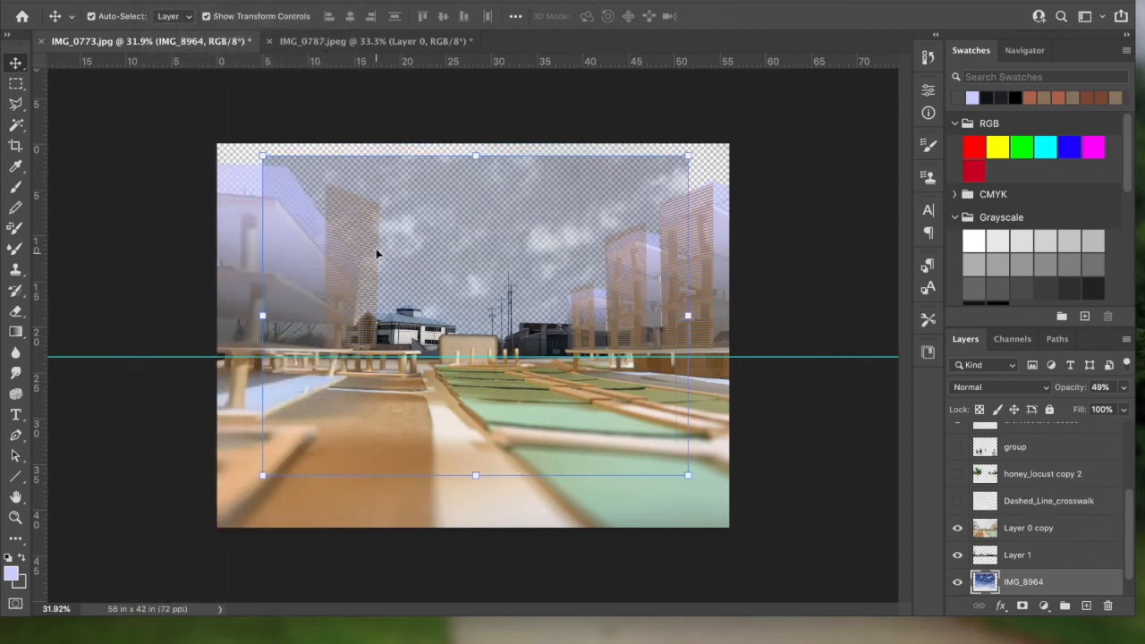
Move the flipped stripes onto the left building's side facade and scale them up to about 114%
left_click(350, 241)
left_click_drag(352, 232, 305, 240)
left_click_drag(304, 328, 305, 351)
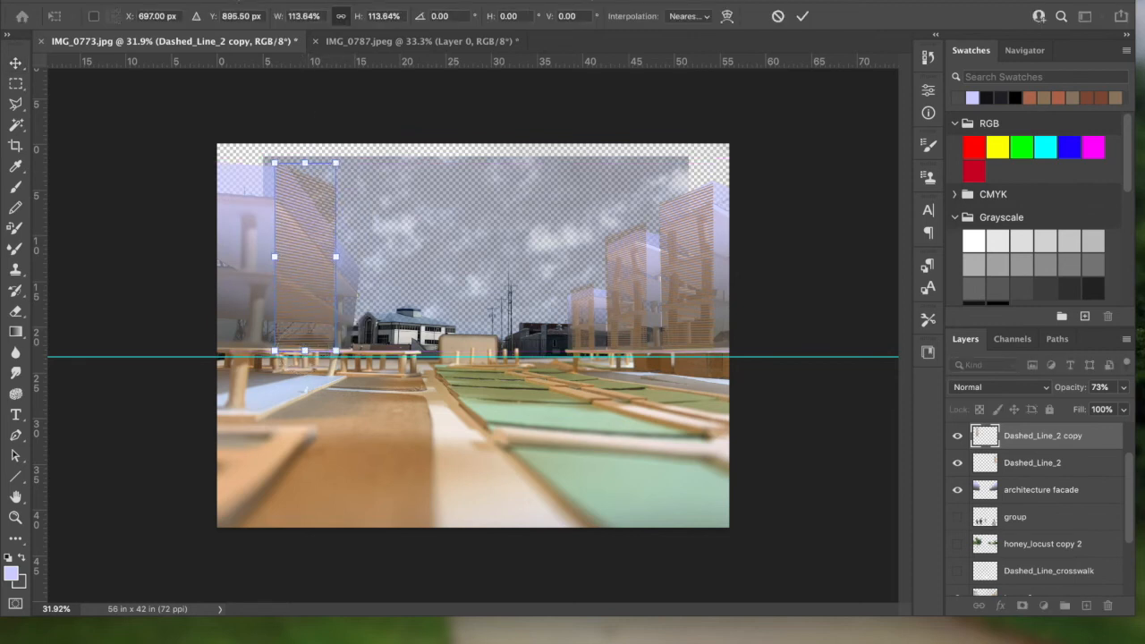
Skew the flipped stripes vertically by about 40° so their upper edge follows the left building's descending roofline, and close the transform
left_click(192, 2)
mouse_move(159, 2)
mouse_move(266, 341)
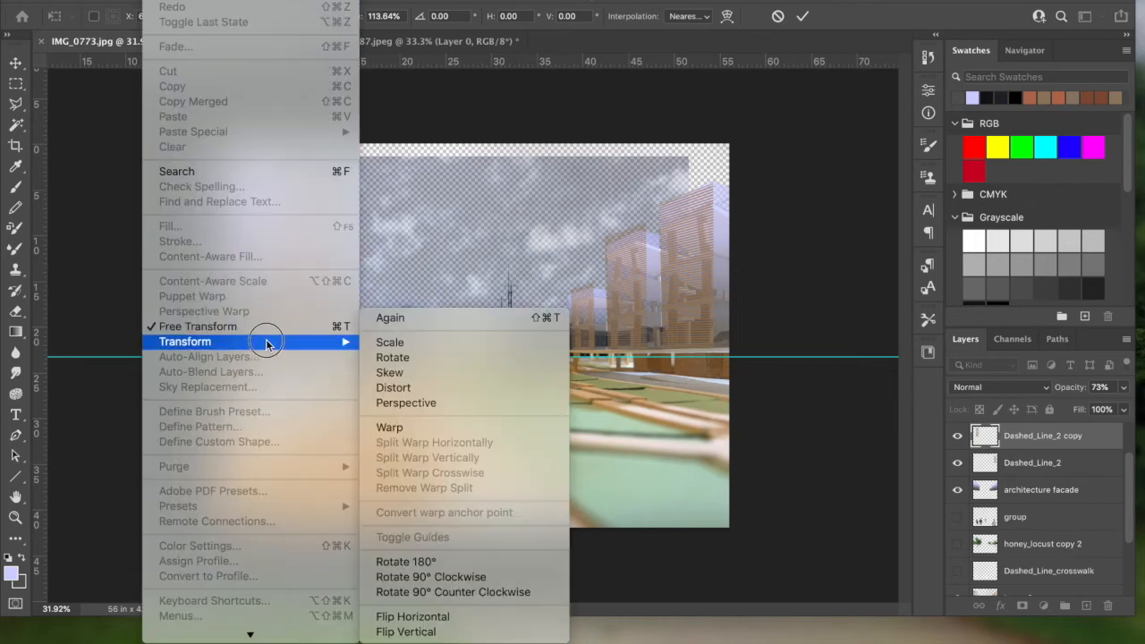
left_click(447, 373)
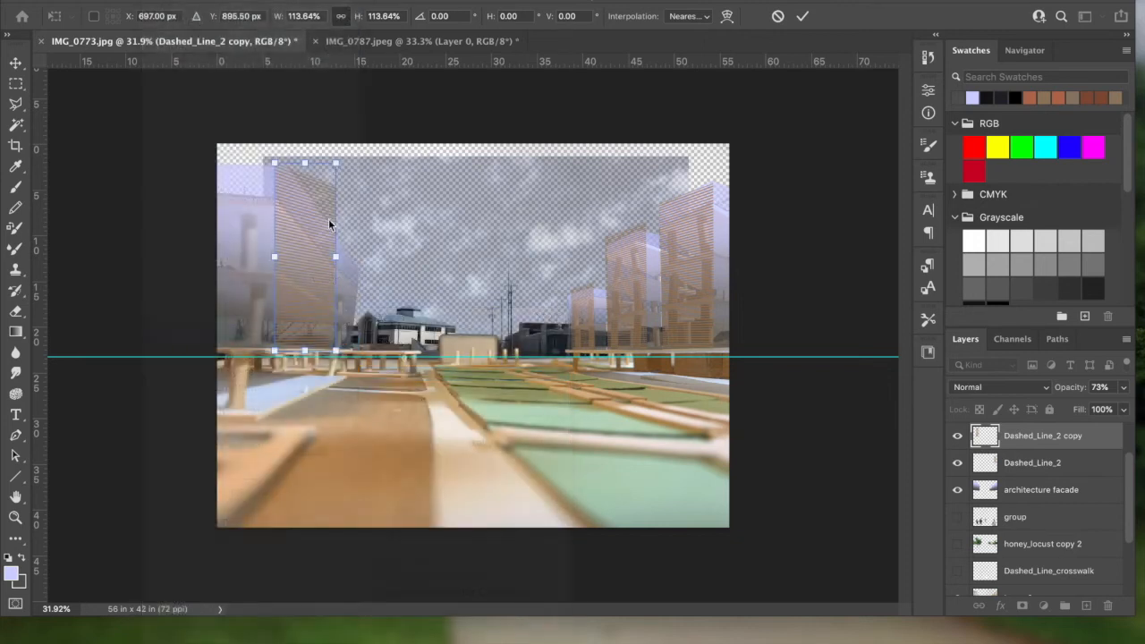
left_click_drag(338, 166, 335, 216)
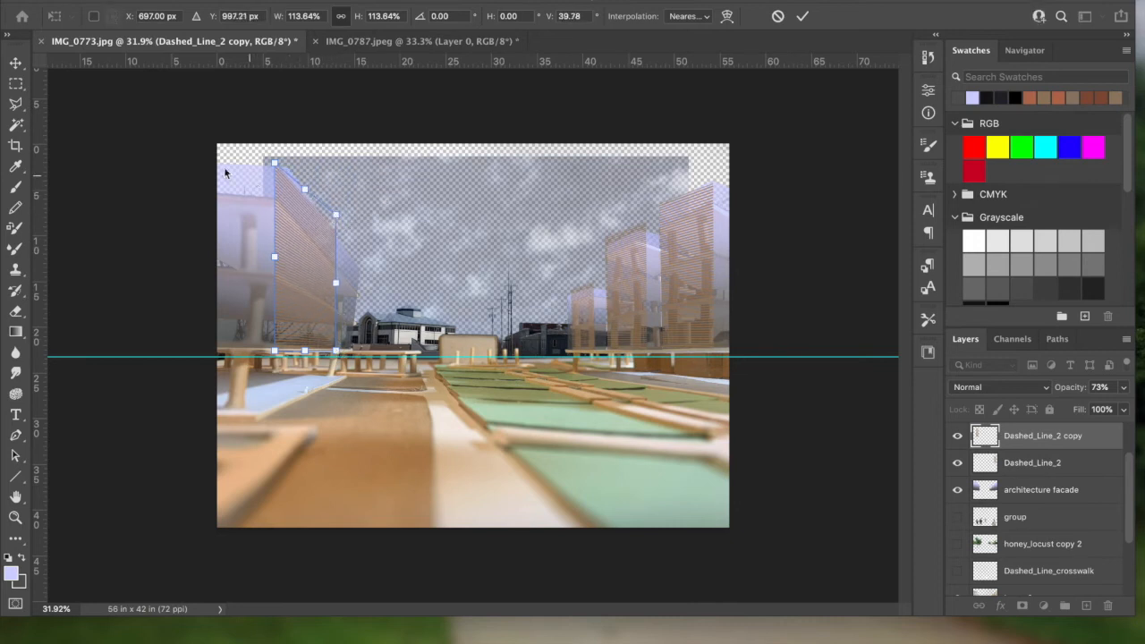
key("Escape")
left_click(284, 206)
left_click_drag(298, 218, 294, 212)
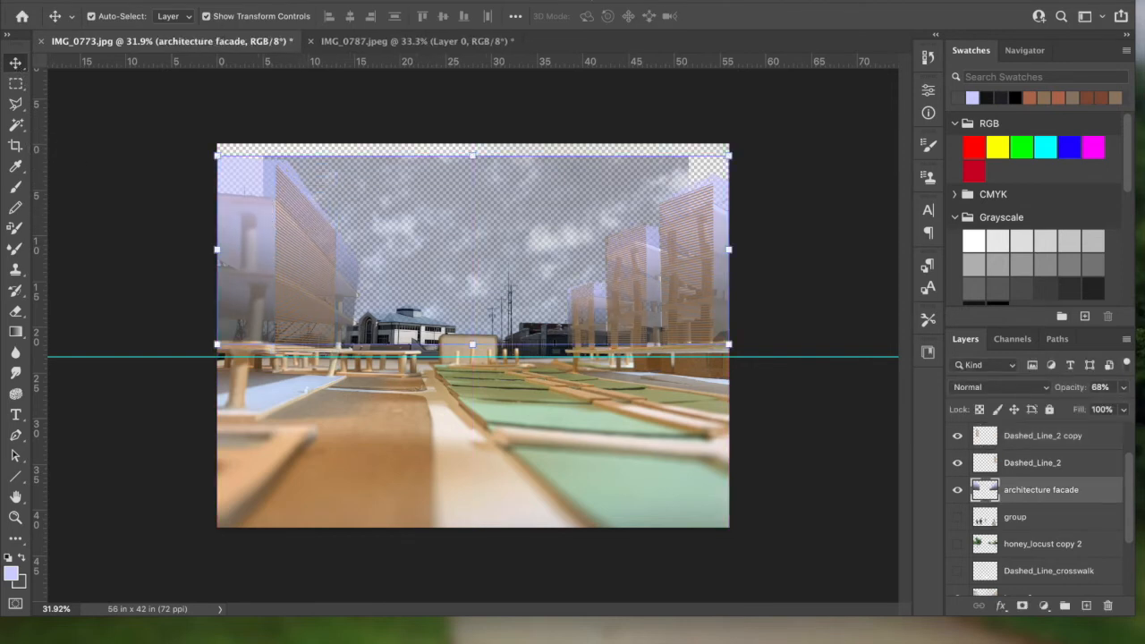
left_click(159, 2)
left_click(120, 192)
left_click(120, 193)
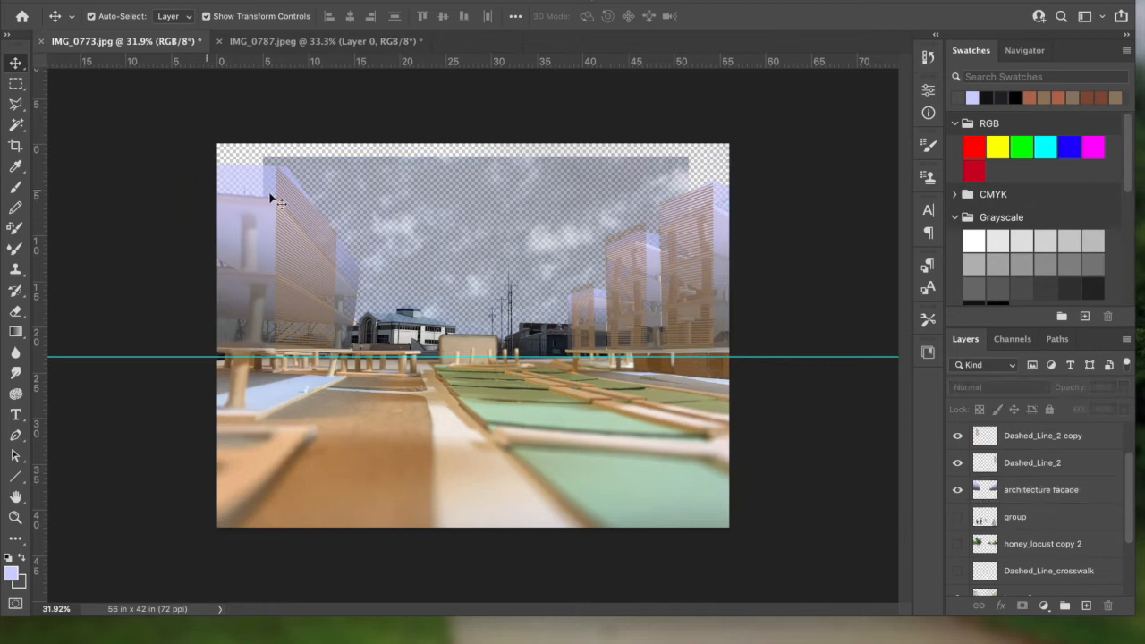
Select the Dashed_Line_2 copy stripes on the left building and shift them slightly upward to meet the roofline
right_click(295, 216)
left_click(319, 215)
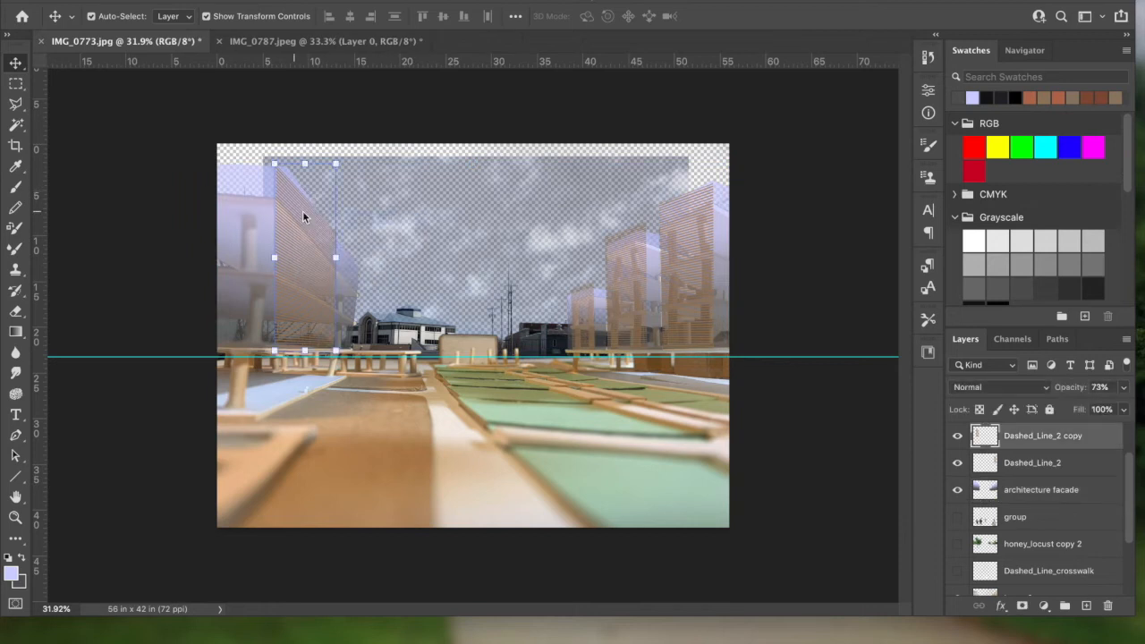
left_click_drag(296, 218, 302, 213)
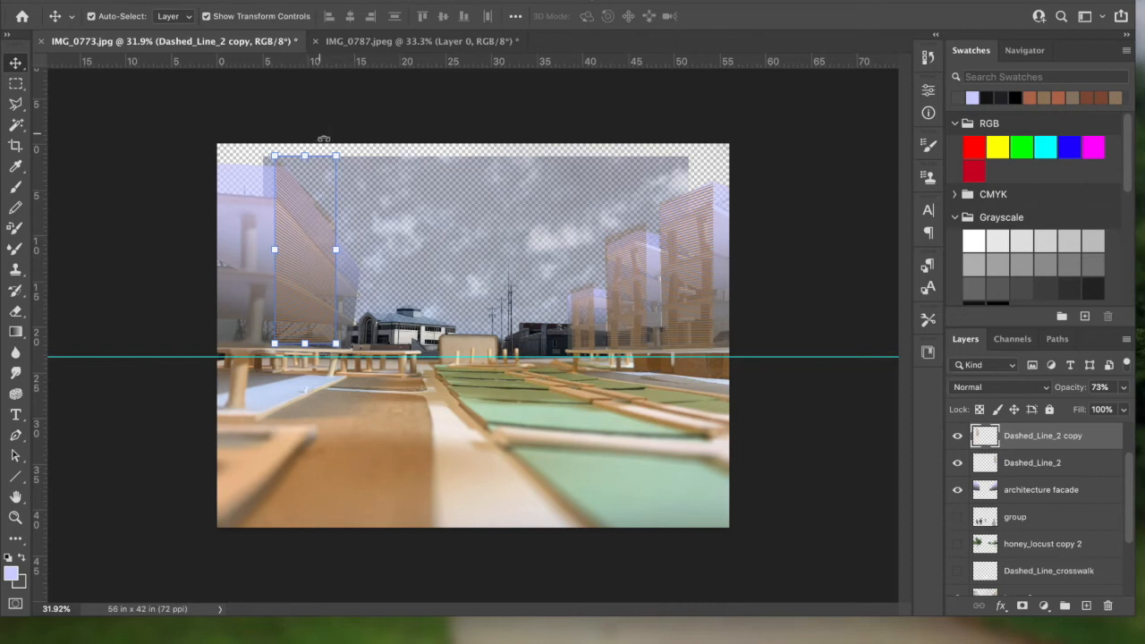
Distort the left building's stripes by lowering the upper-right corner and pulling the lower-left corner outward to the facade edge, and apply it
left_click(154, 1)
mouse_move(123, 1)
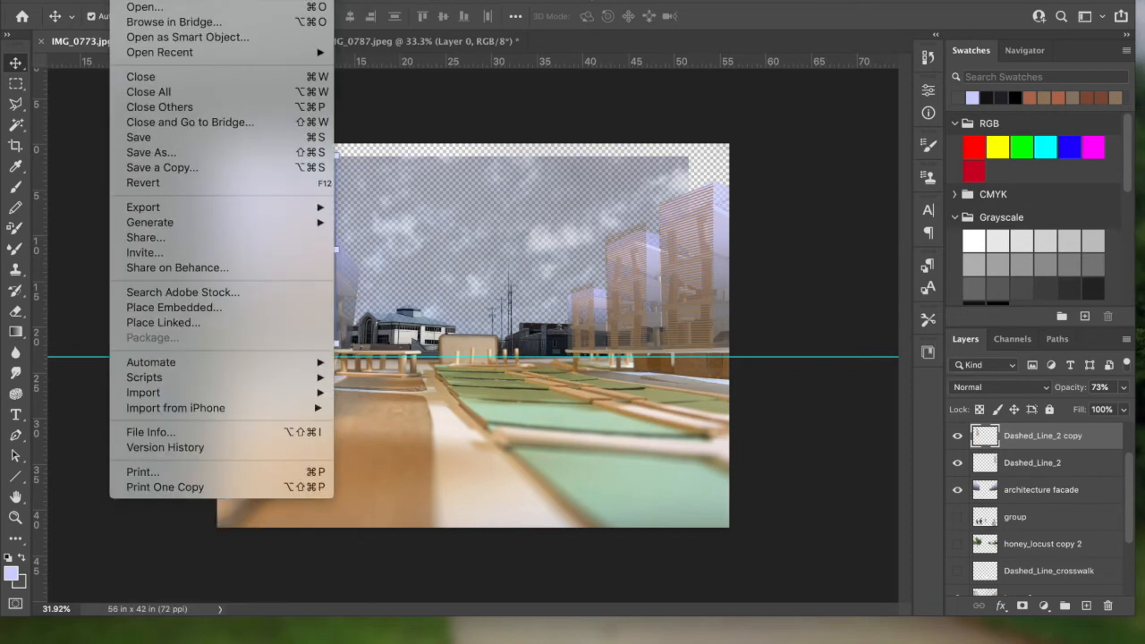
mouse_move(320, 340)
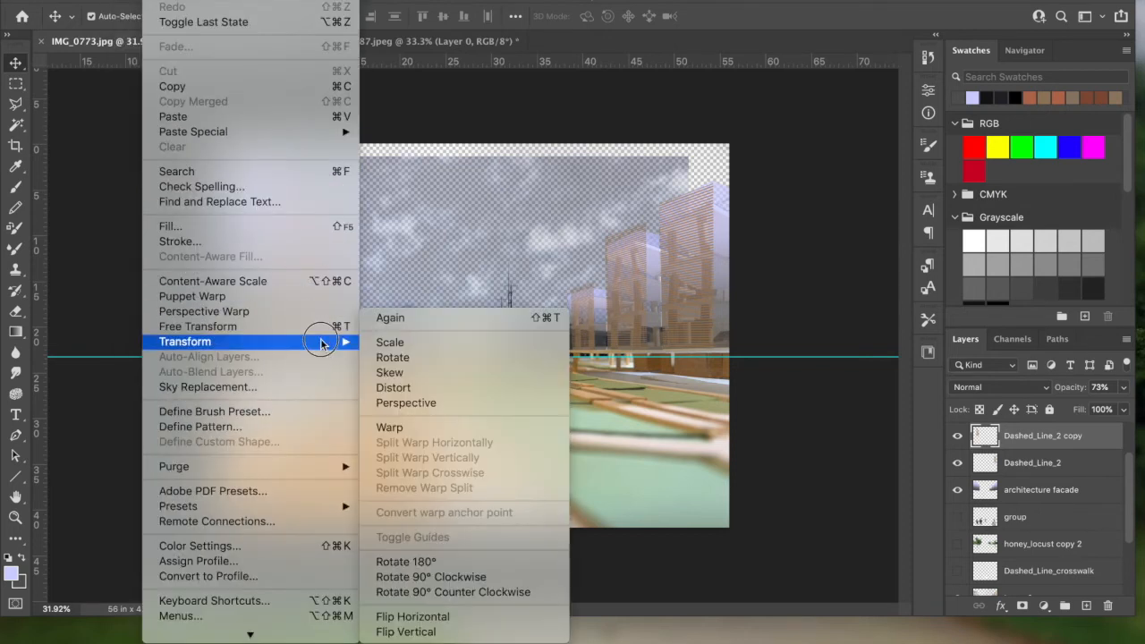
left_click(441, 391)
left_click_drag(337, 161, 335, 169)
left_click_drag(305, 344, 264, 337)
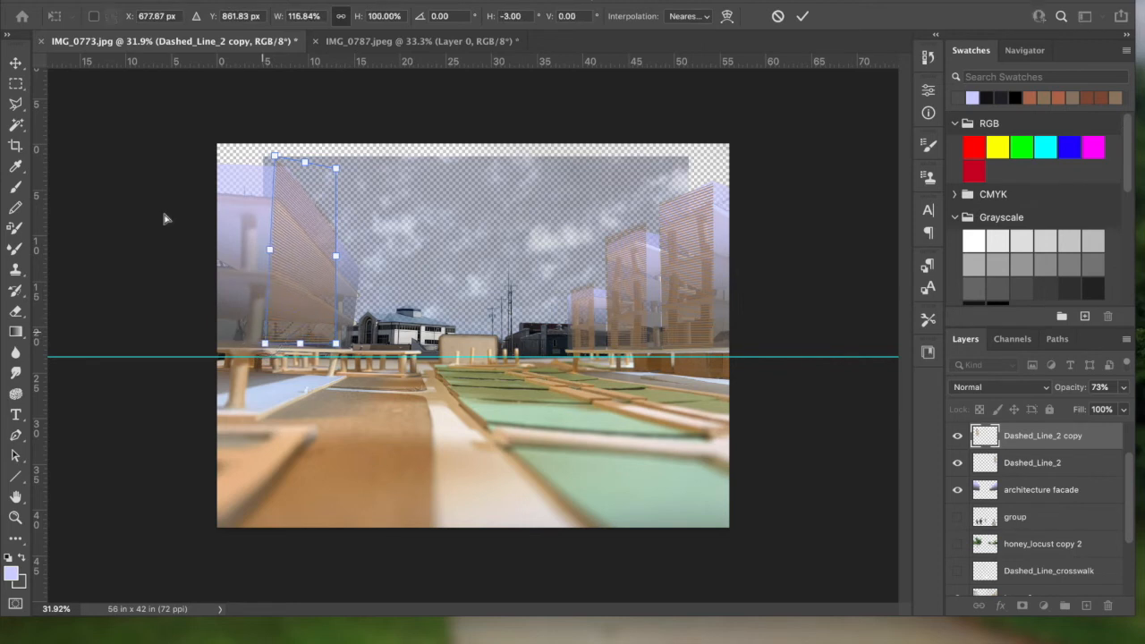
key("Return")
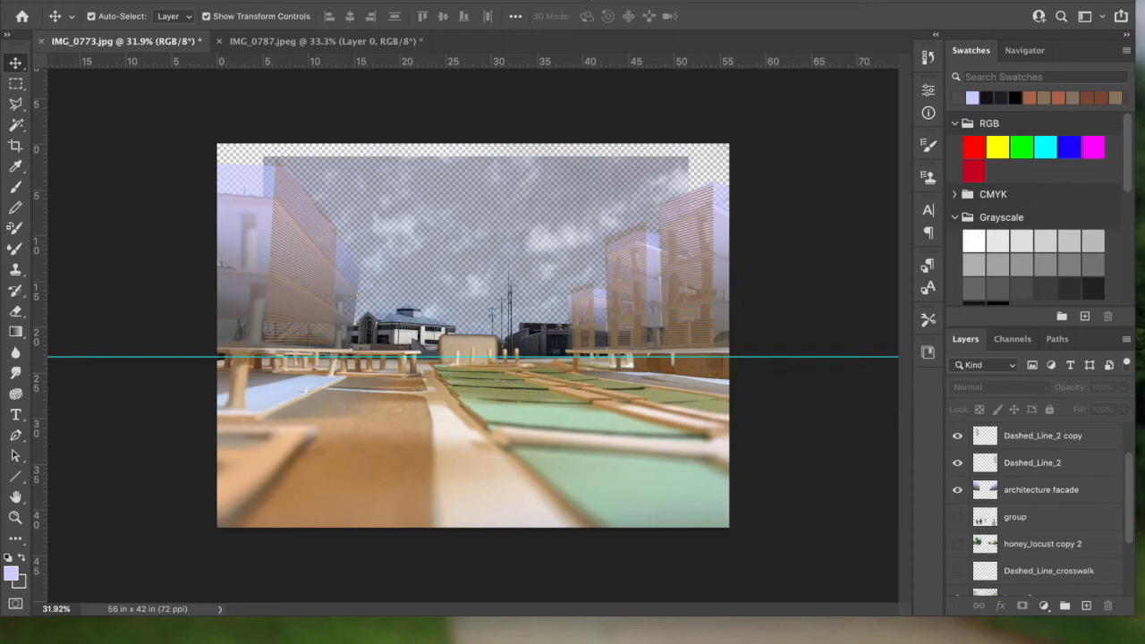
Place the zaira_flag image as an embedded object and move it up into the sky between the buildings
left_click(127, 2)
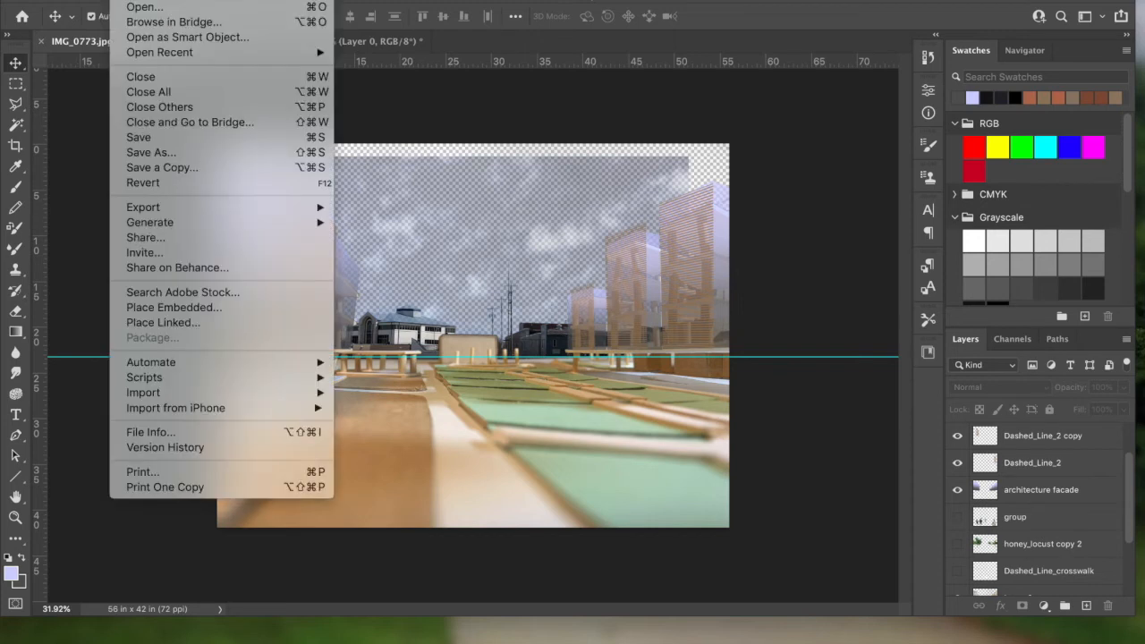
mouse_move(198, 229)
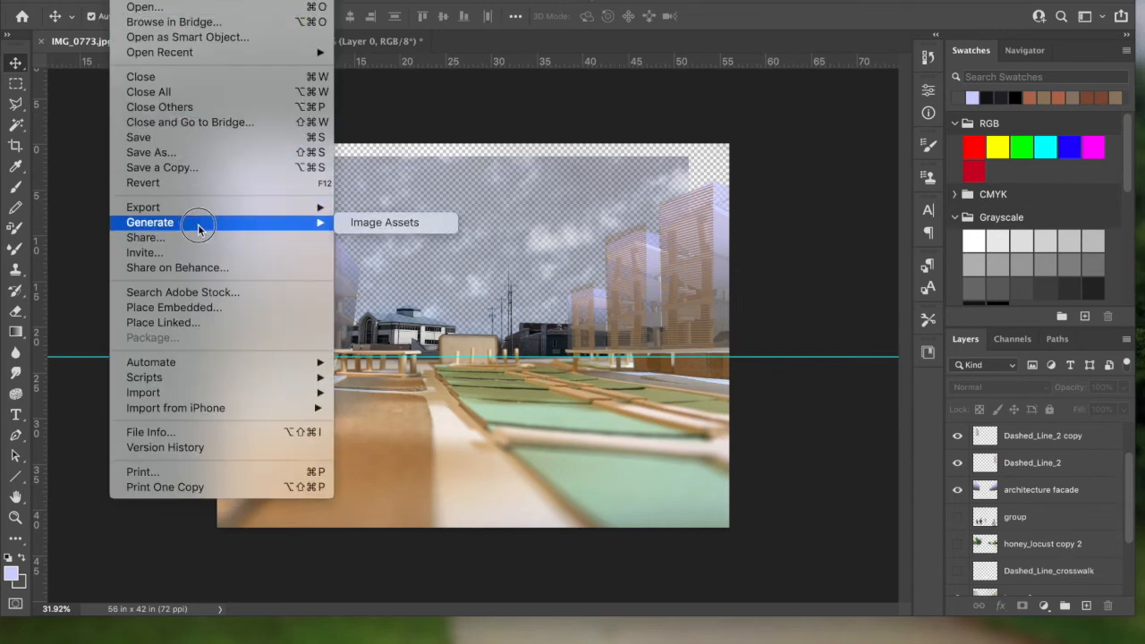
left_click(206, 306)
left_click(604, 234)
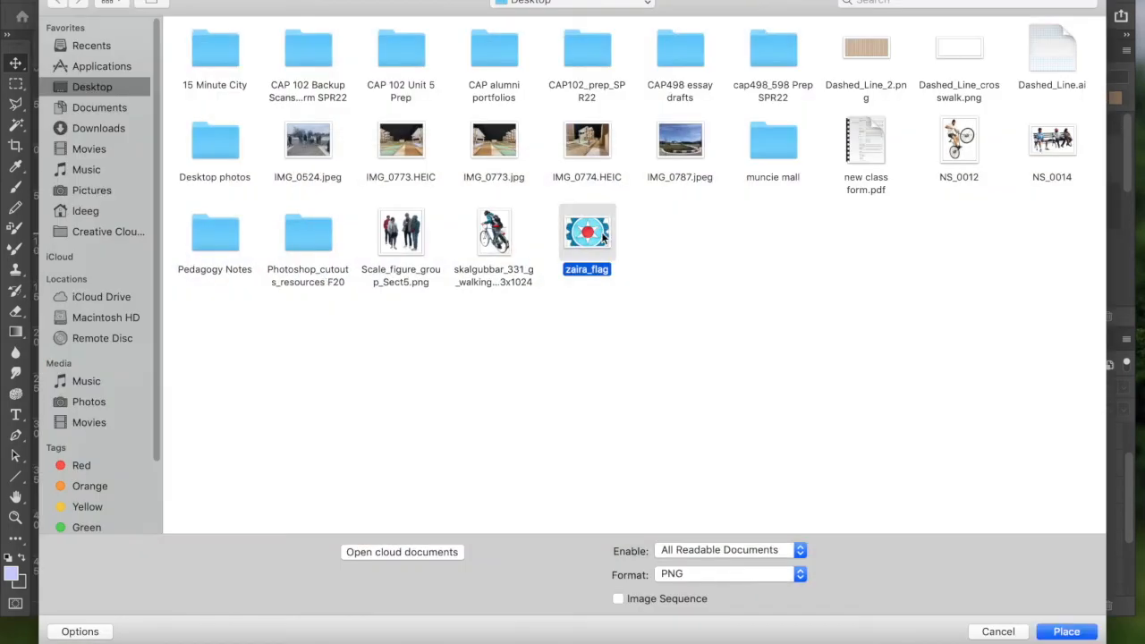
left_click(1065, 630)
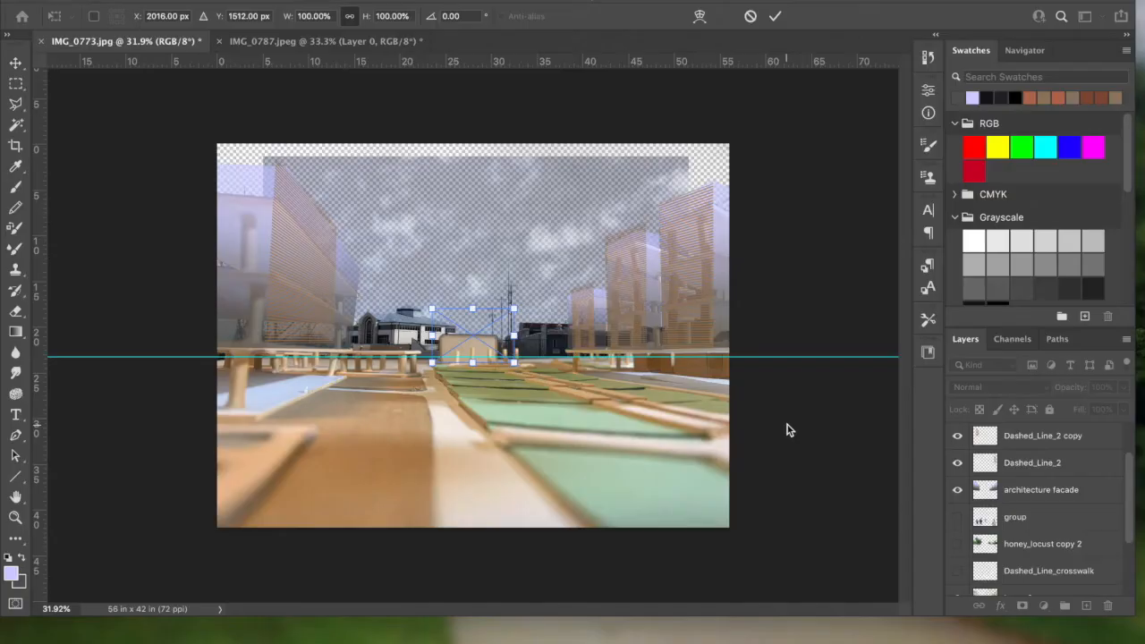
left_click(466, 320)
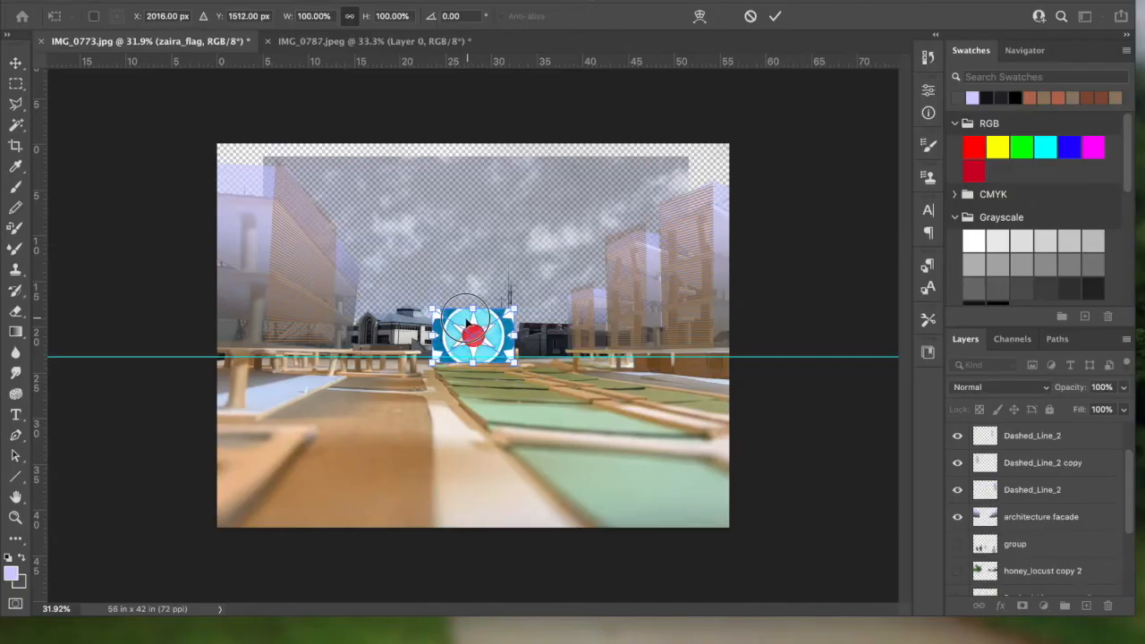
left_click_drag(474, 338, 458, 279)
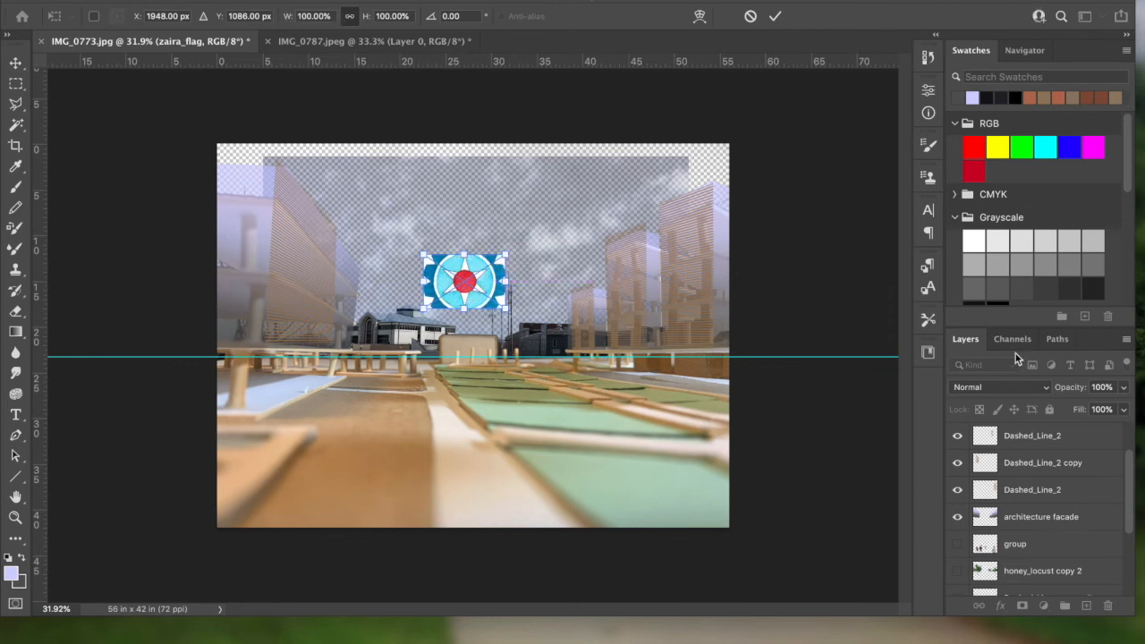
Accept the flag placement and set the zaira_flag layer's opacity to 71%
left_click_drag(1125, 498, 1132, 443)
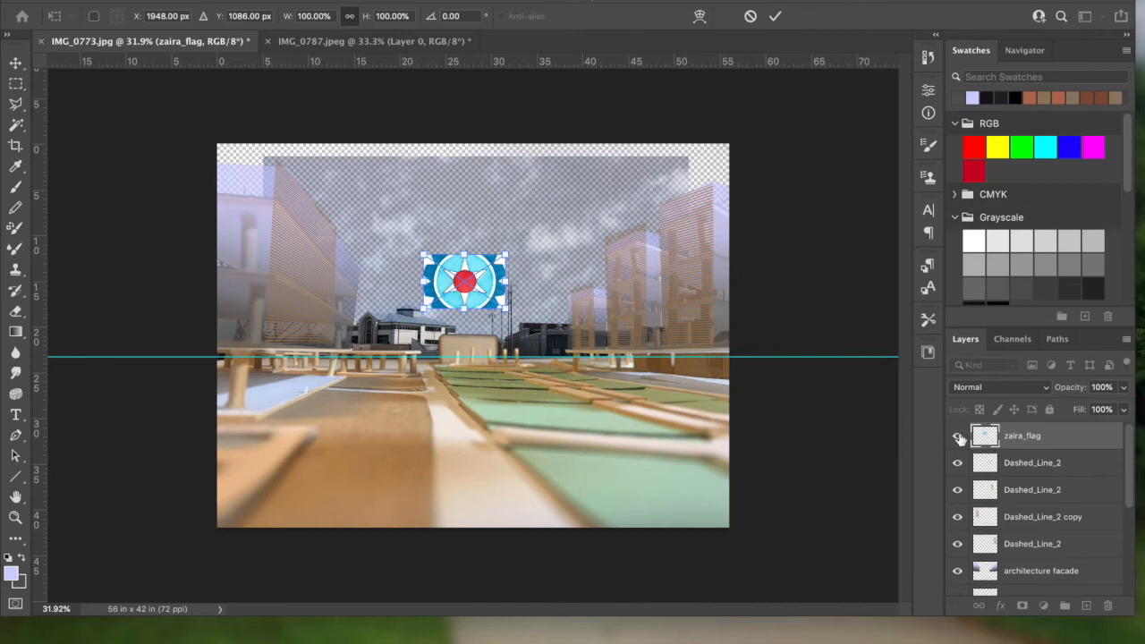
left_click(958, 437)
left_click(959, 437)
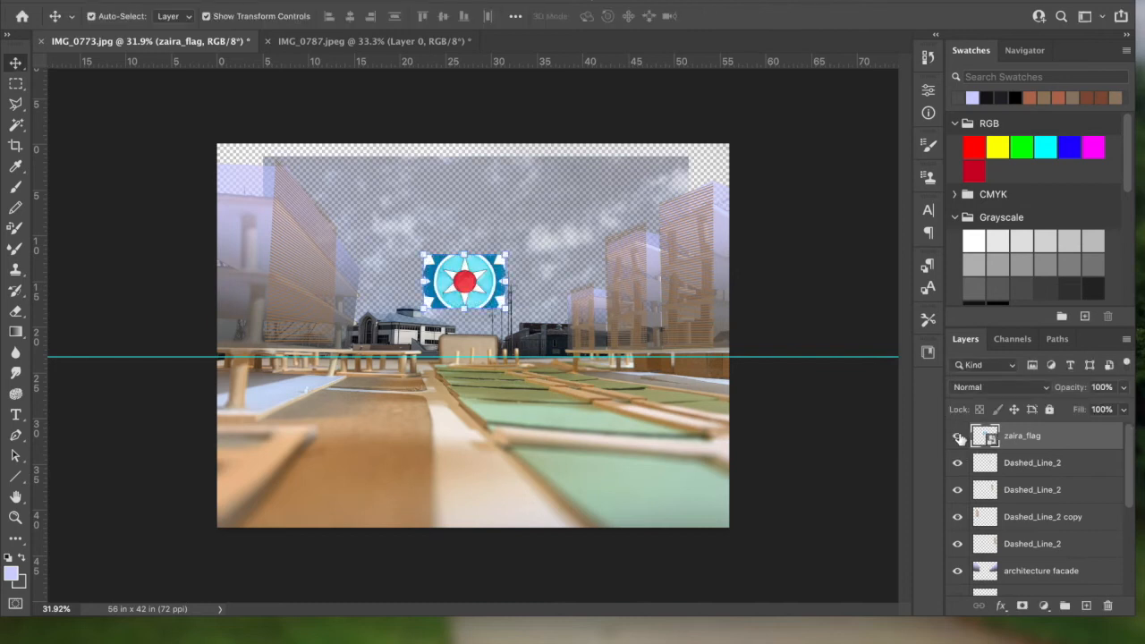
left_click(1125, 395)
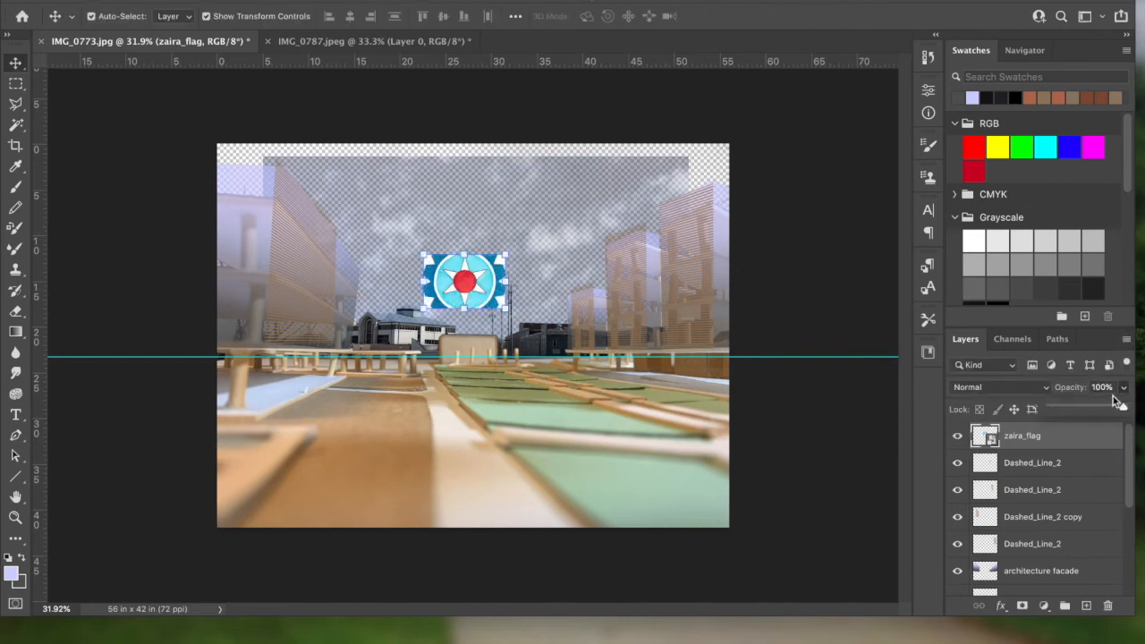
left_click(1100, 409)
left_click_drag(1100, 408, 1106, 409)
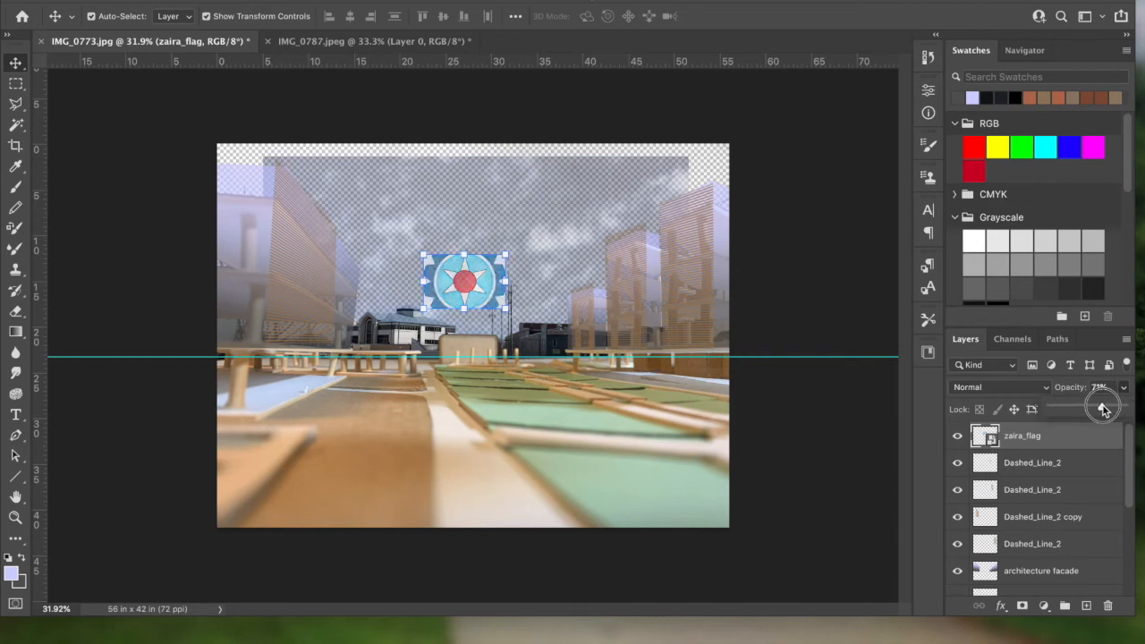
right_click(1082, 432)
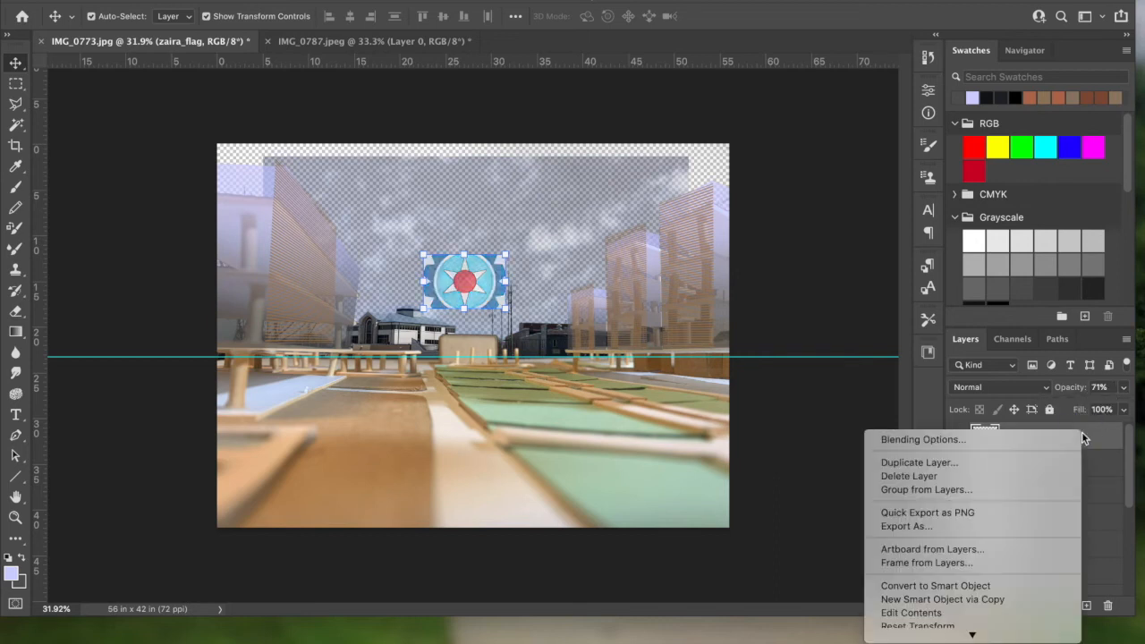
left_click(1029, 440)
left_click(874, 86)
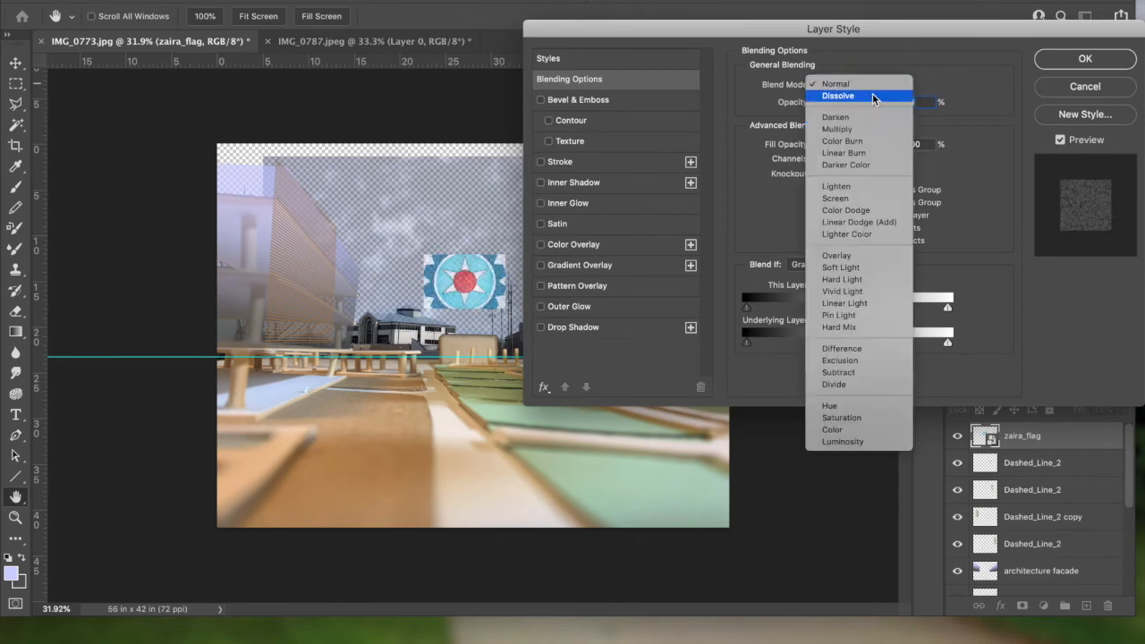
left_click(1056, 87)
left_click(1056, 87)
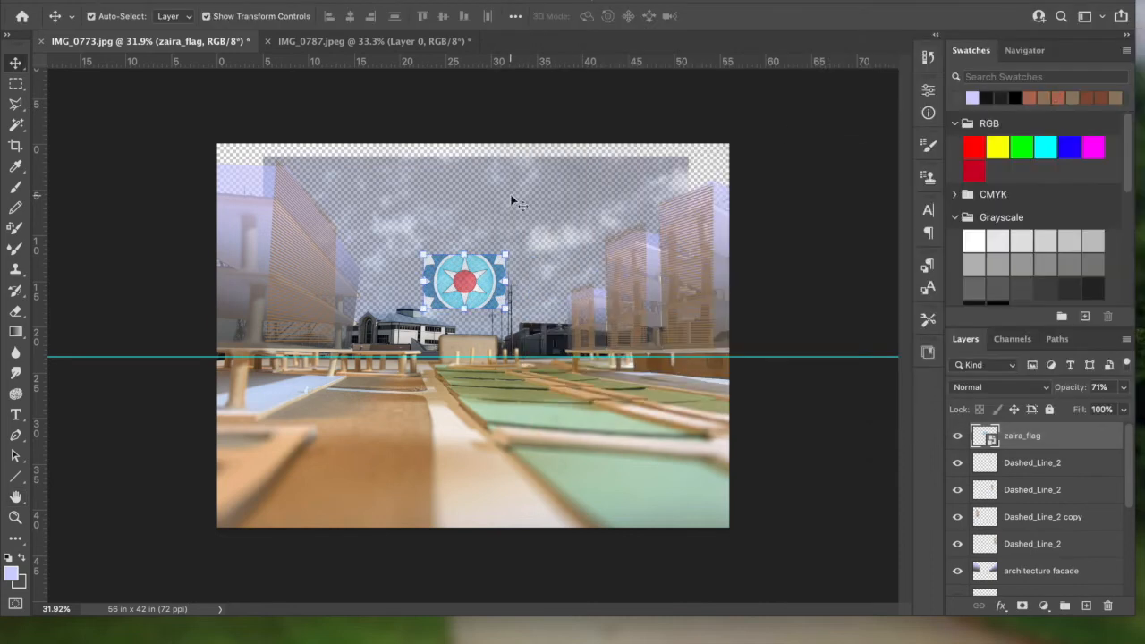
Apply a Perspective transform to the flag so its right edge becomes shorter than its left edge
left_click(165, 0)
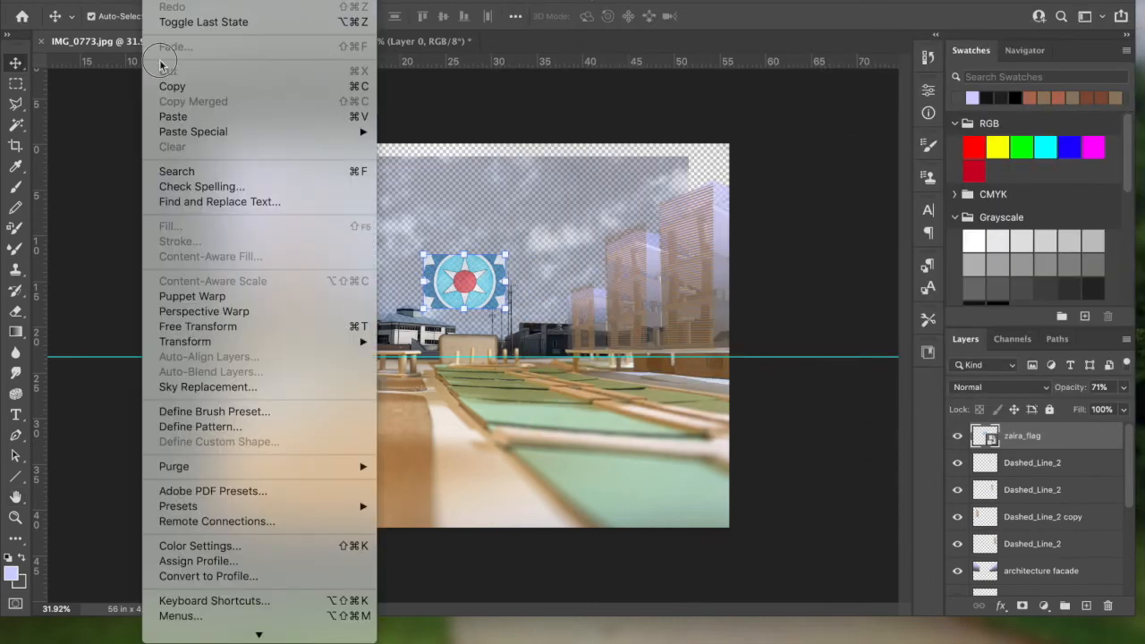
mouse_move(269, 342)
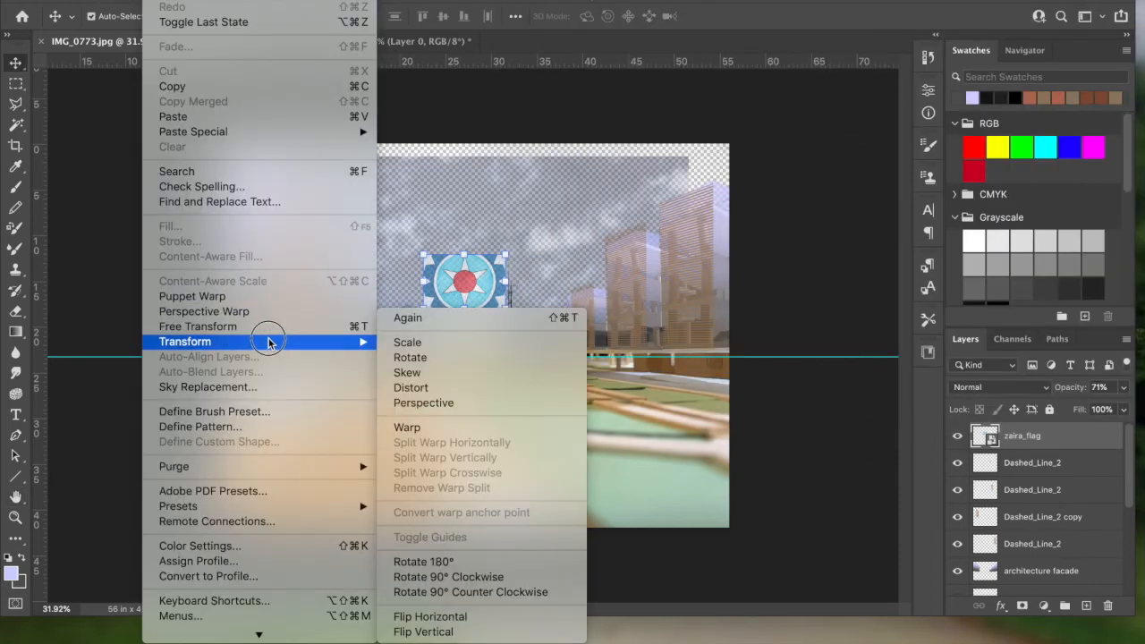
left_click(423, 403)
mouse_move(506, 260)
left_mouse_down()
mouse_move(495, 269)
mouse_move(507, 269)
left_mouse_up()
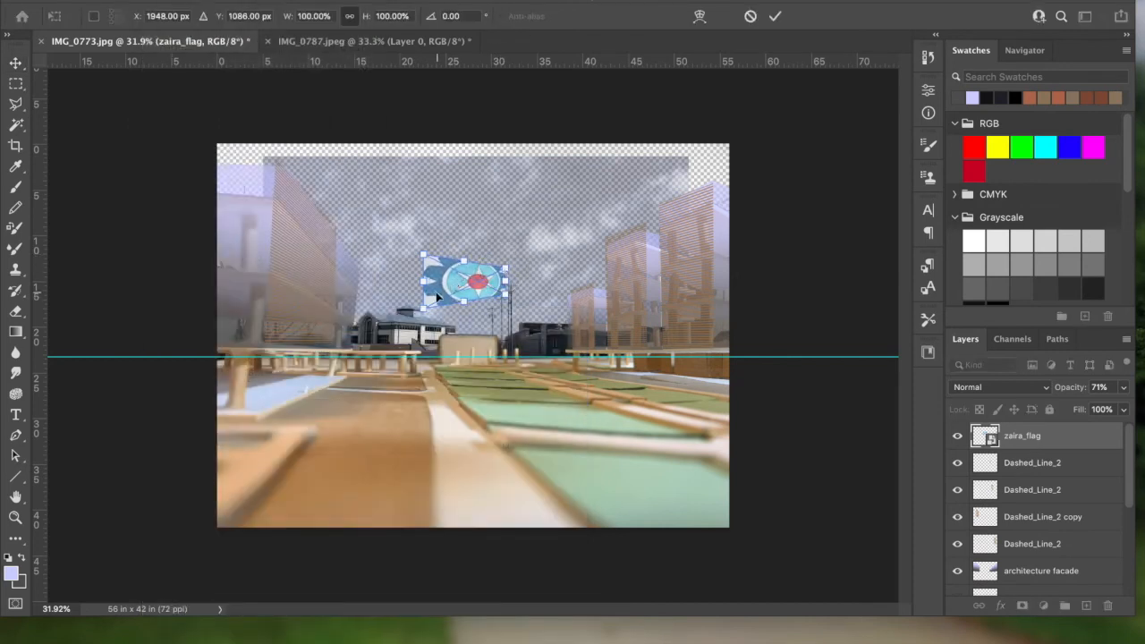
Skew the flag by raising its upper-left corner and lowering its lower-right corner, and apply the transform
left_click(196, 0)
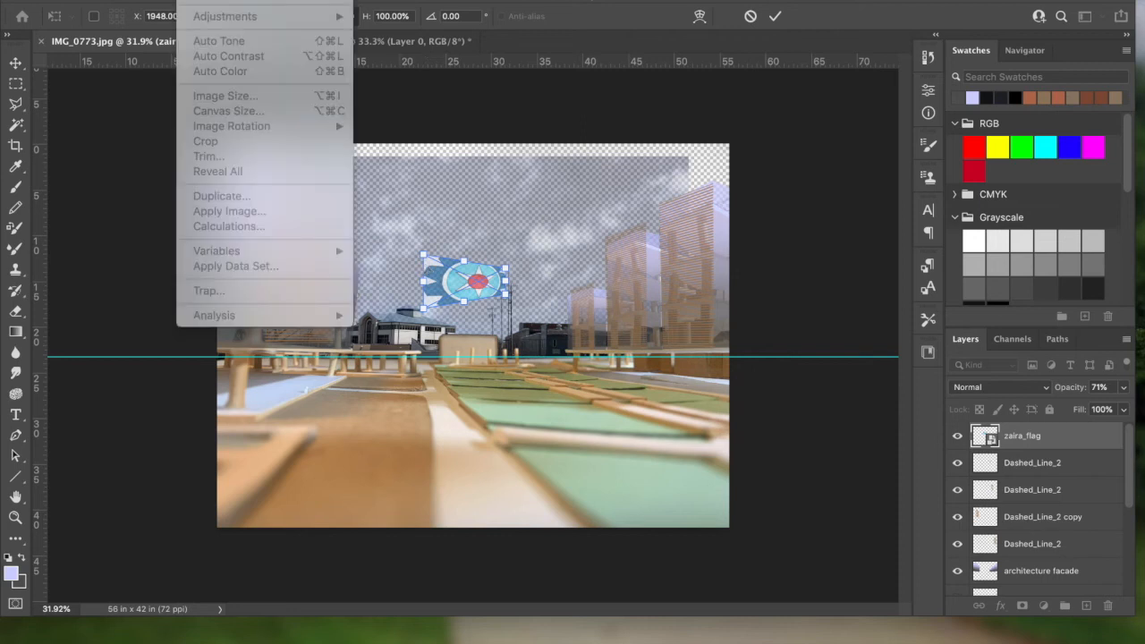
mouse_move(159, 0)
mouse_move(274, 341)
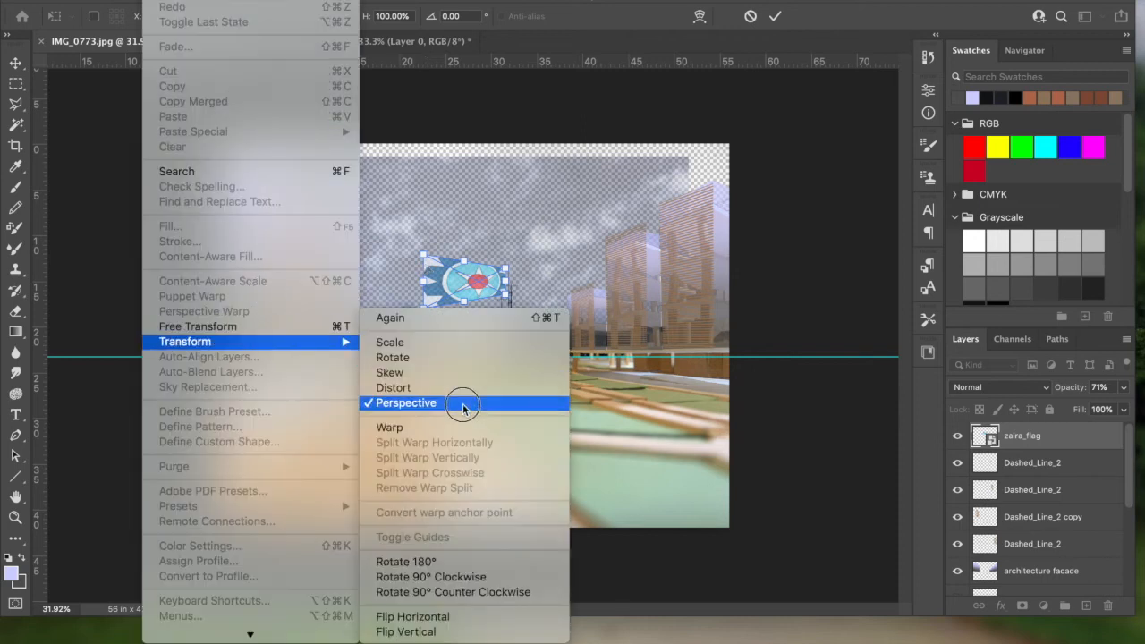
left_click(460, 372)
left_click_drag(428, 259, 437, 238)
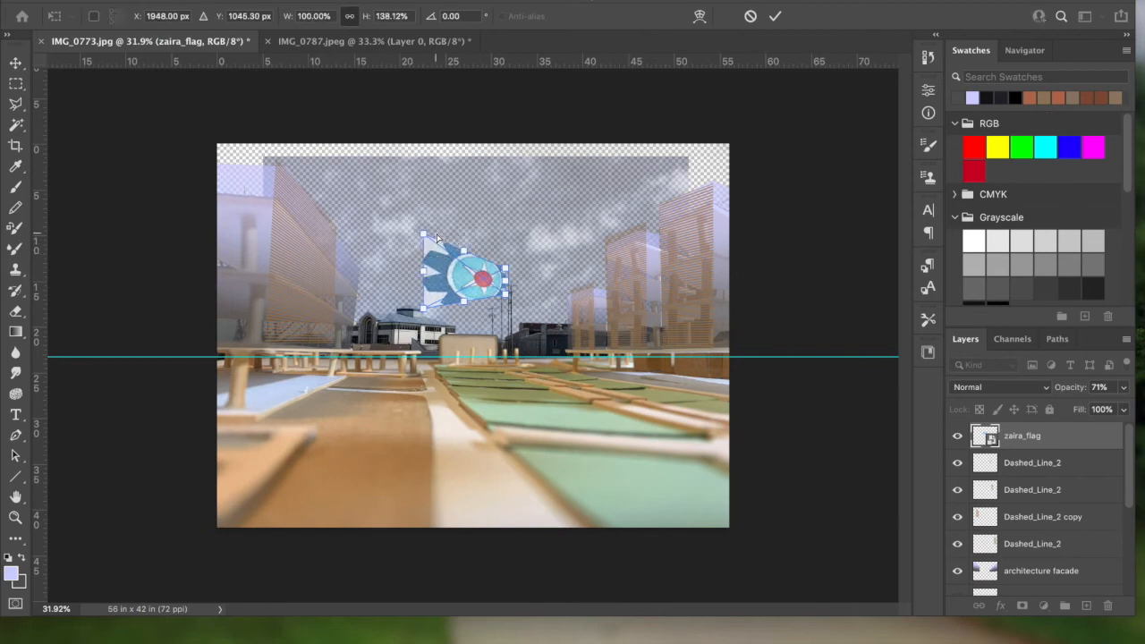
left_click_drag(506, 295, 499, 312)
key("Return")
Move the flag onto the left building's lower facade and reshape its corners to the wall, about 101% wide and 119% high
left_click_drag(436, 290, 267, 325)
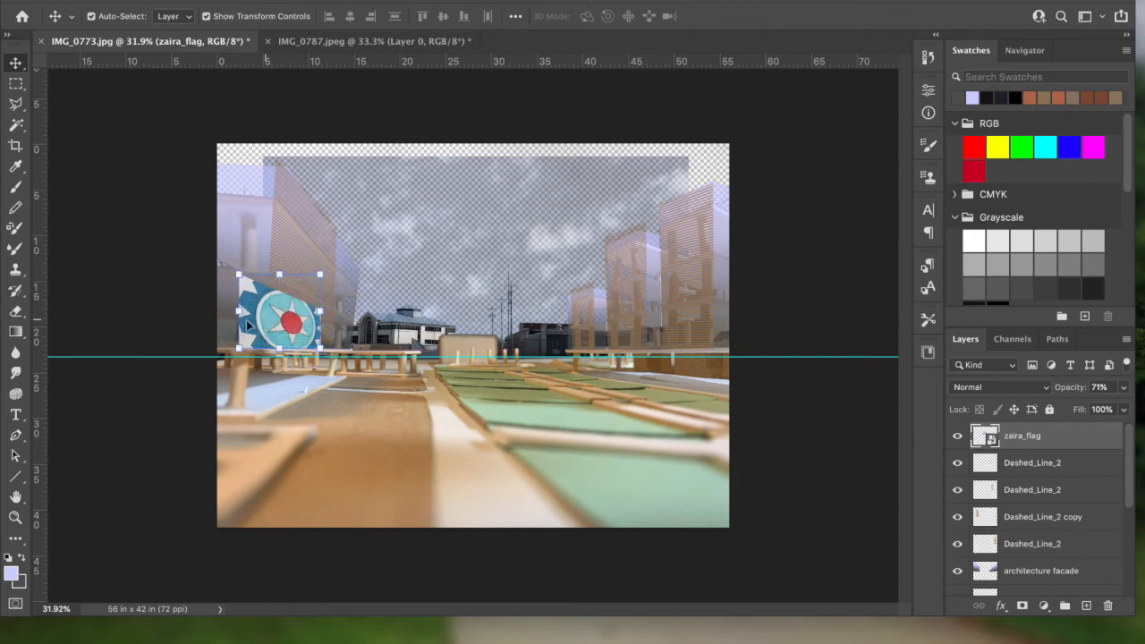
left_click(132, 283)
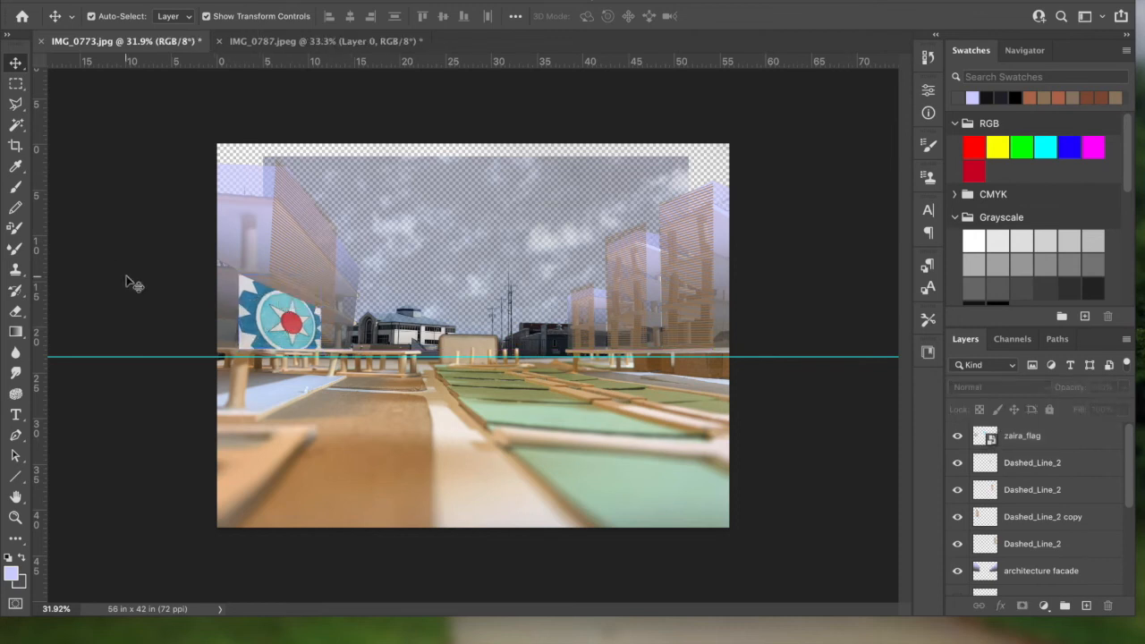
left_click(248, 311)
left_click_drag(322, 284, 320, 286)
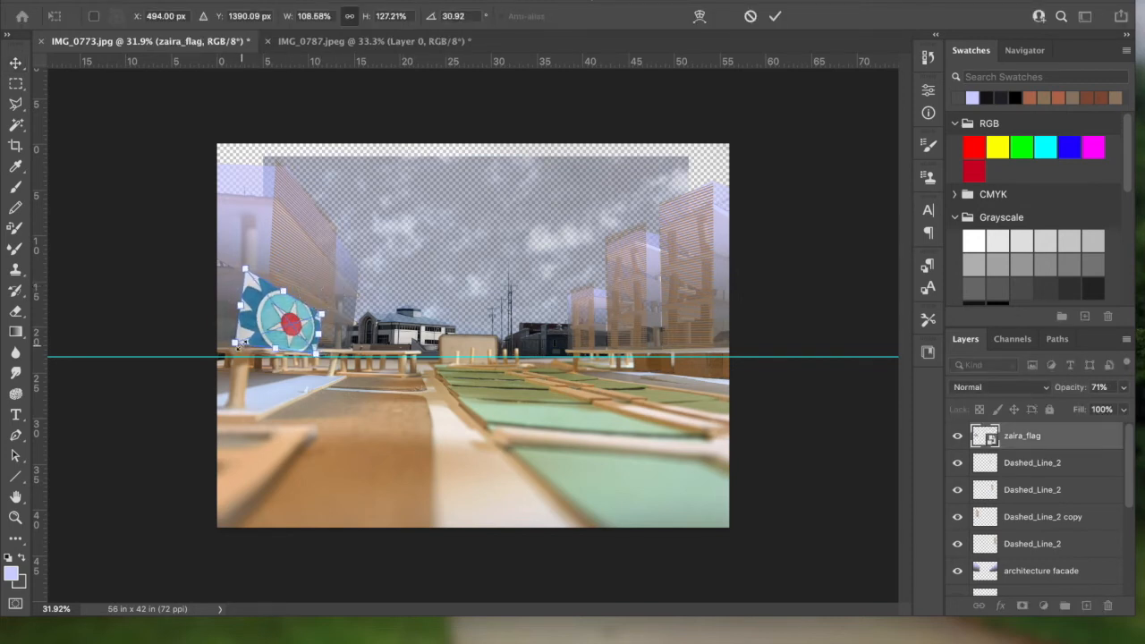
left_click_drag(237, 344, 242, 342)
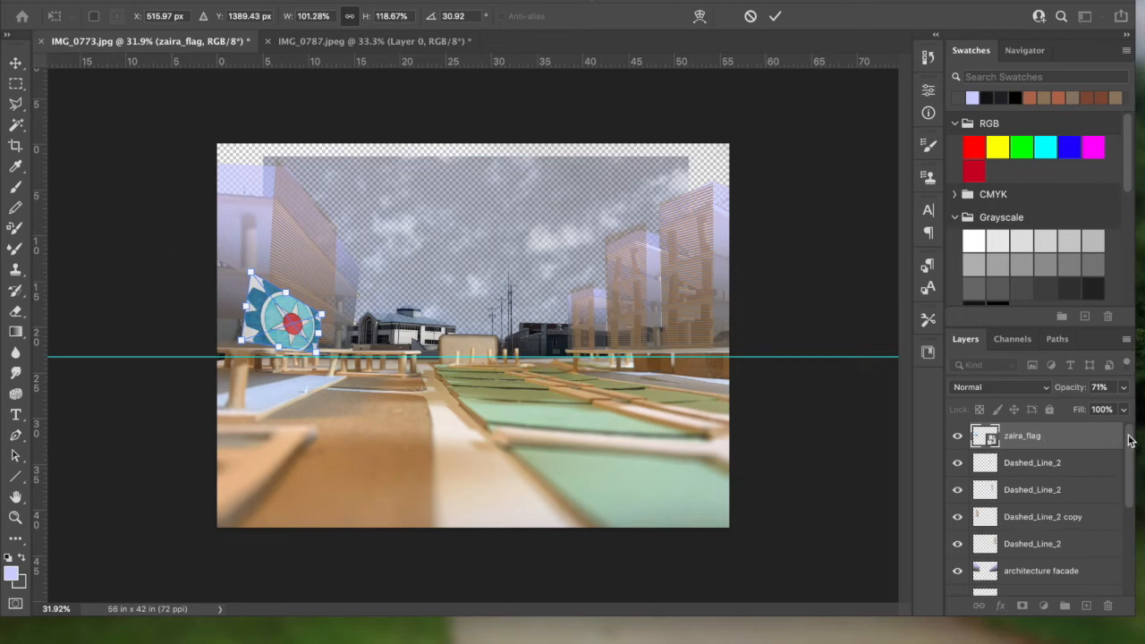
Turn on the visibility of the honey_locust copy 2, Dashed_Line_crosswalk and group layers
left_click_drag(1127, 481, 1130, 588)
left_click(957, 446)
left_click(957, 473)
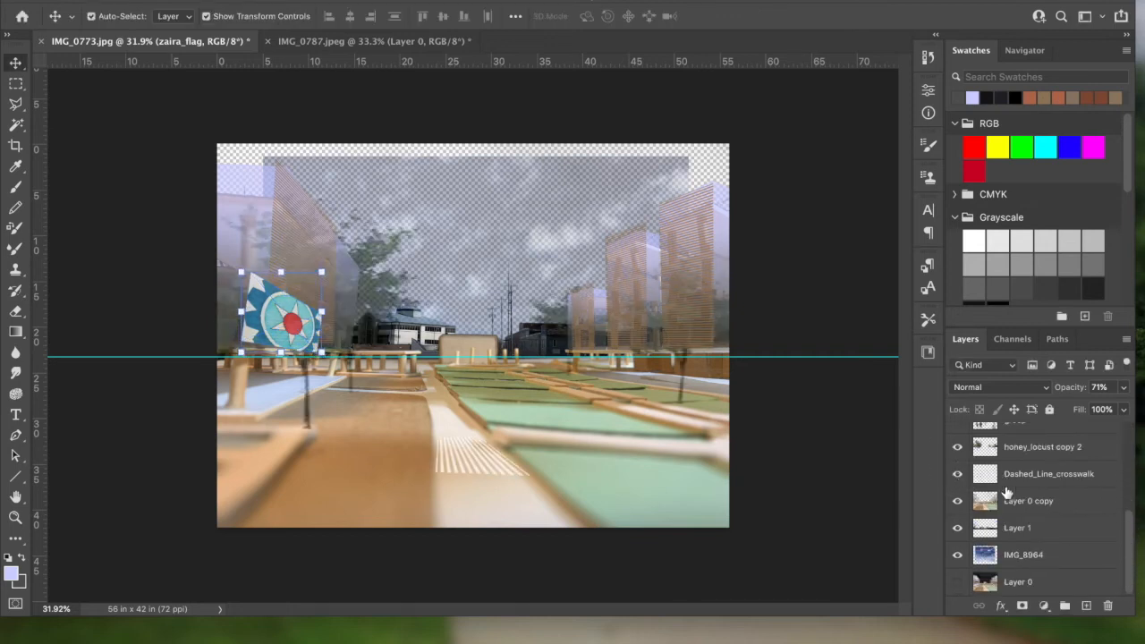
left_click(1129, 514)
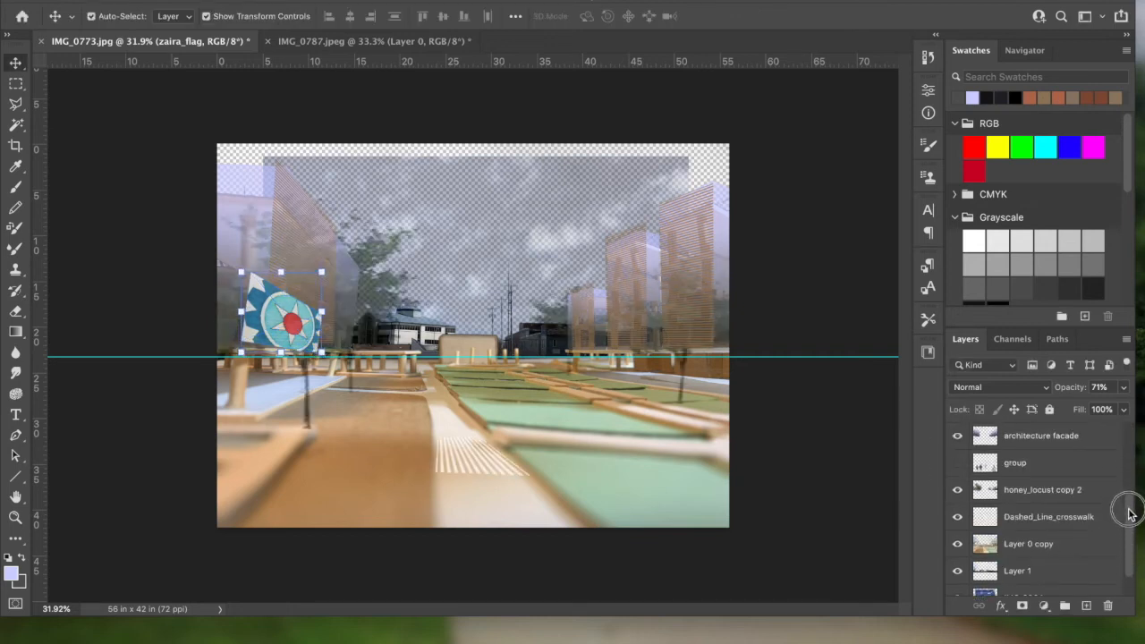
left_click(958, 463)
scroll(1130, 526, "down", 2)
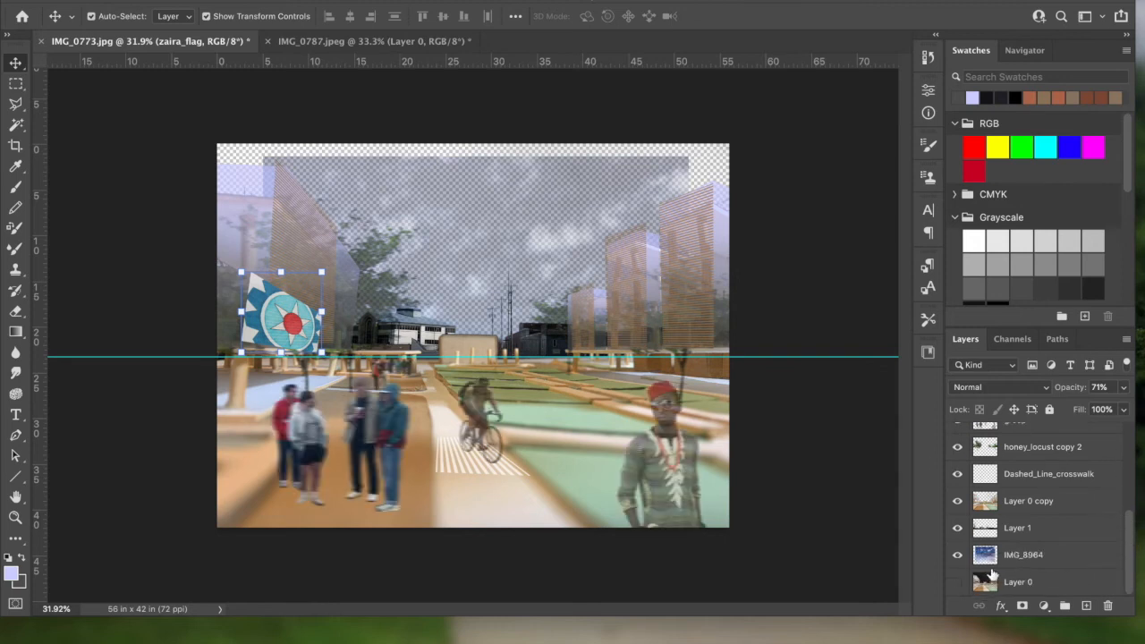
Review the layer stack from Layer 0 up to zaira_flag, toggling layer visibility to check what each contributes
left_click(958, 582)
left_click(958, 584)
left_click(1045, 585)
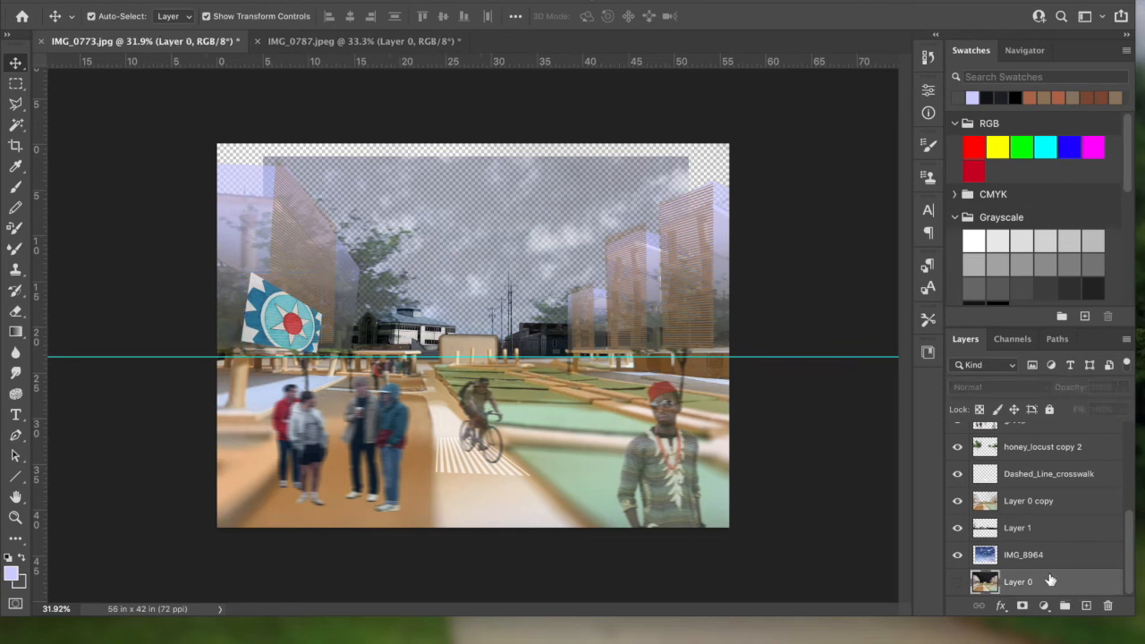
left_click(959, 558)
left_click_drag(1129, 540, 1132, 417)
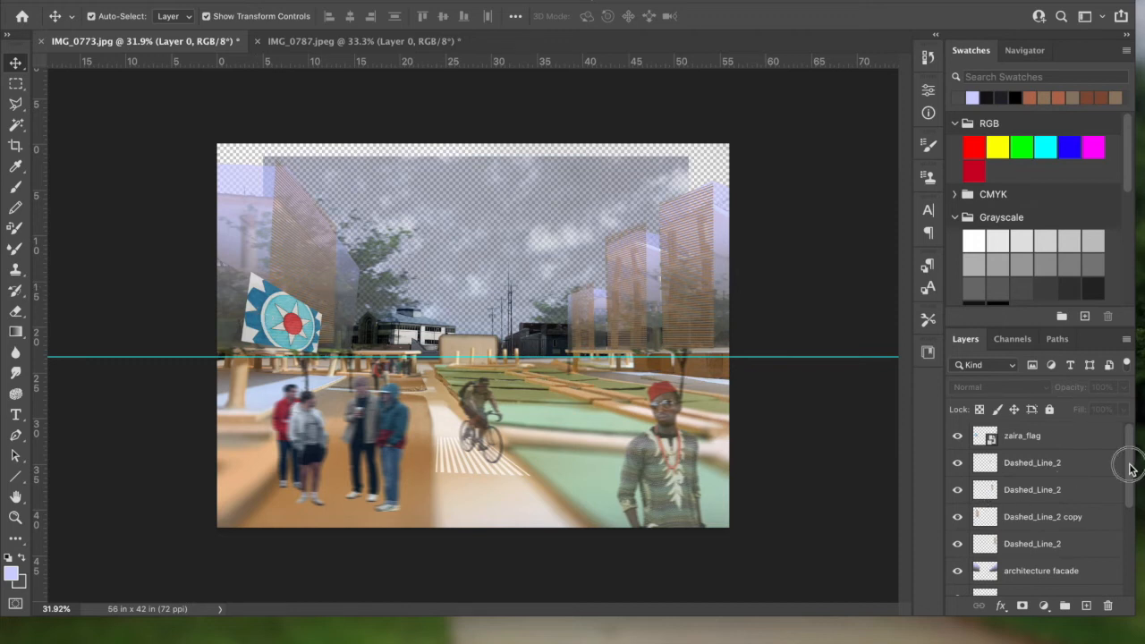
left_click(957, 438)
left_click(957, 437)
mouse_move(1128, 453)
left_mouse_down()
mouse_move(1128, 466)
mouse_move(1130, 454)
left_mouse_up()
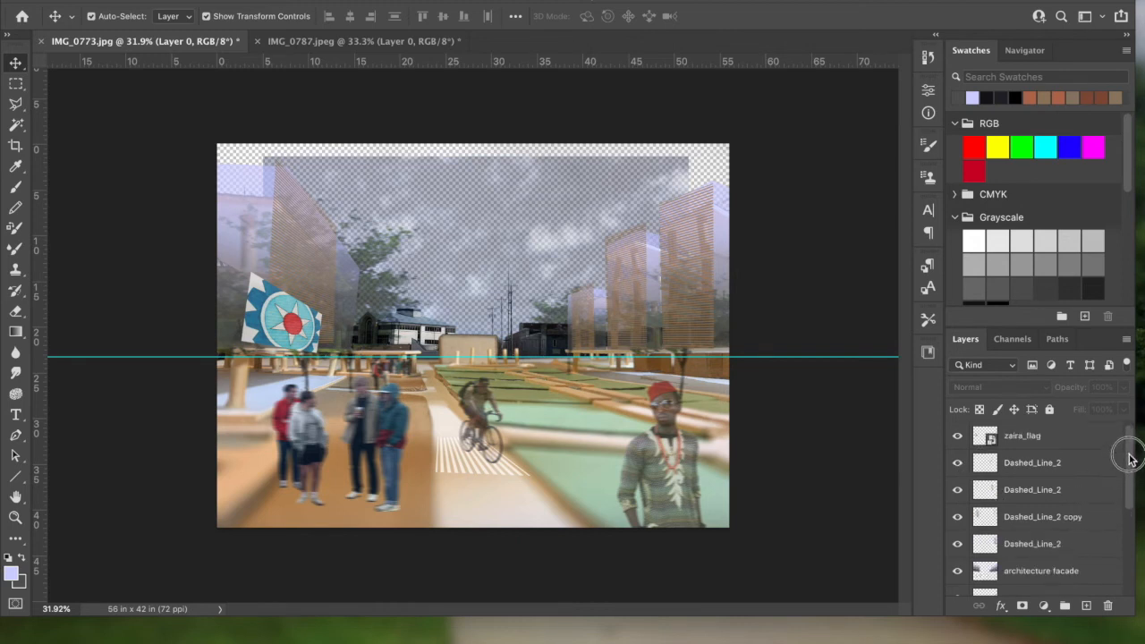
left_click(1096, 544)
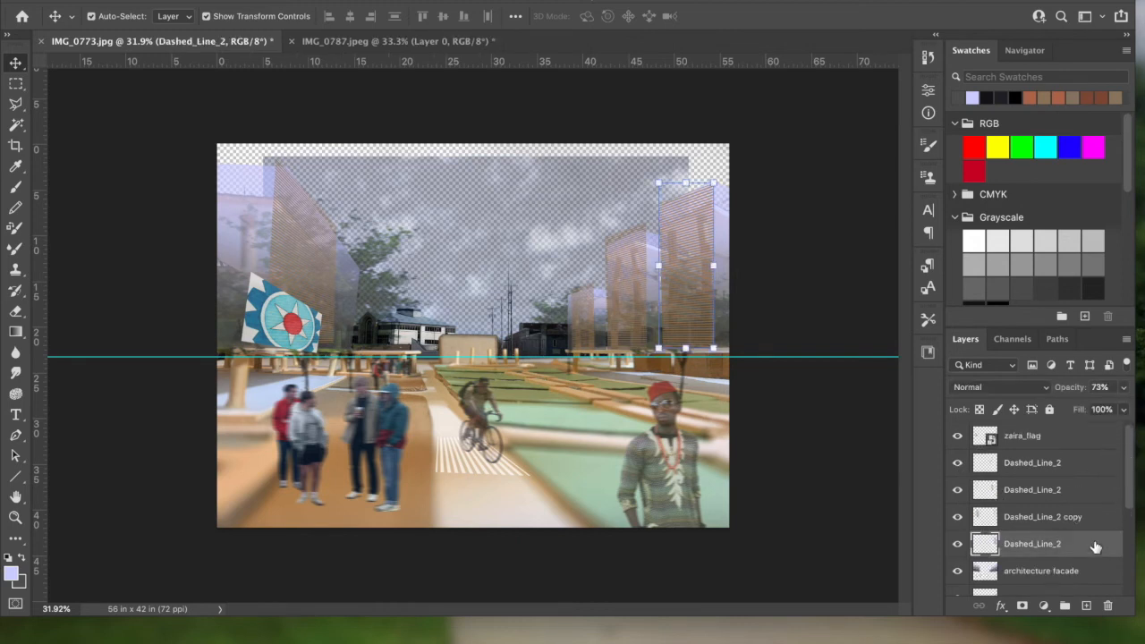
left_click(1097, 465, "shift")
right_click(1106, 466)
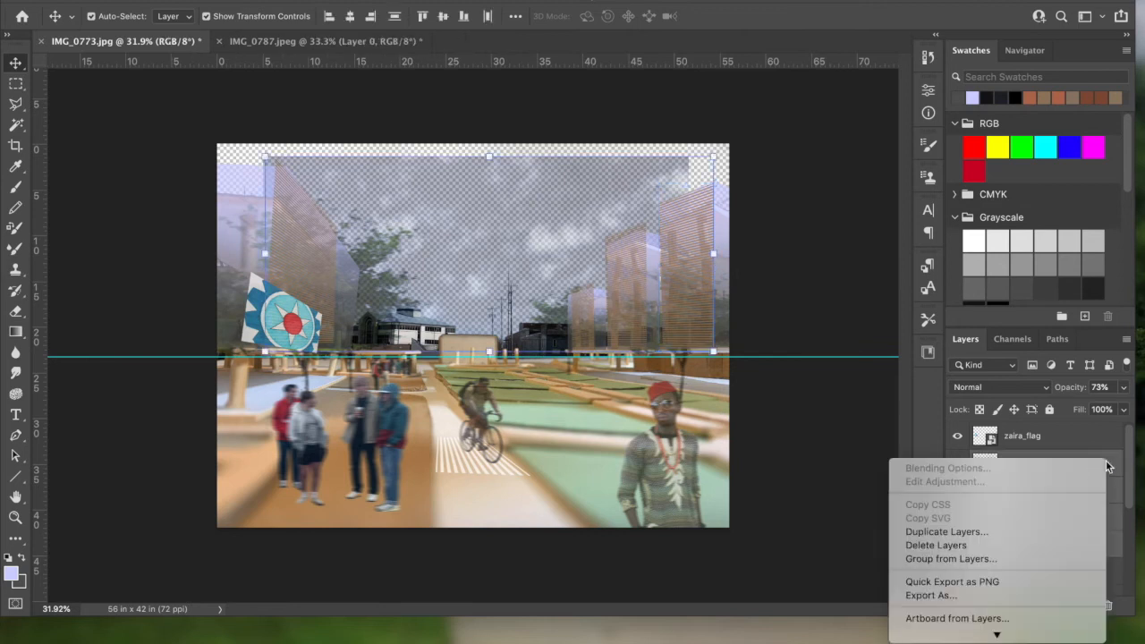
mouse_move(1012, 634)
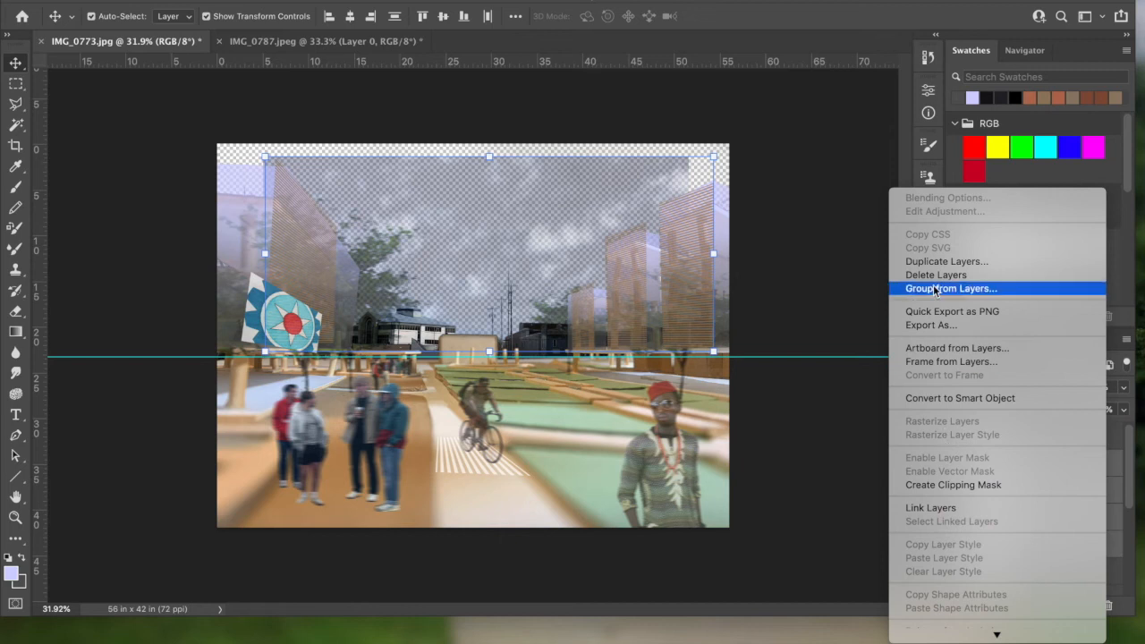
left_click(861, 212)
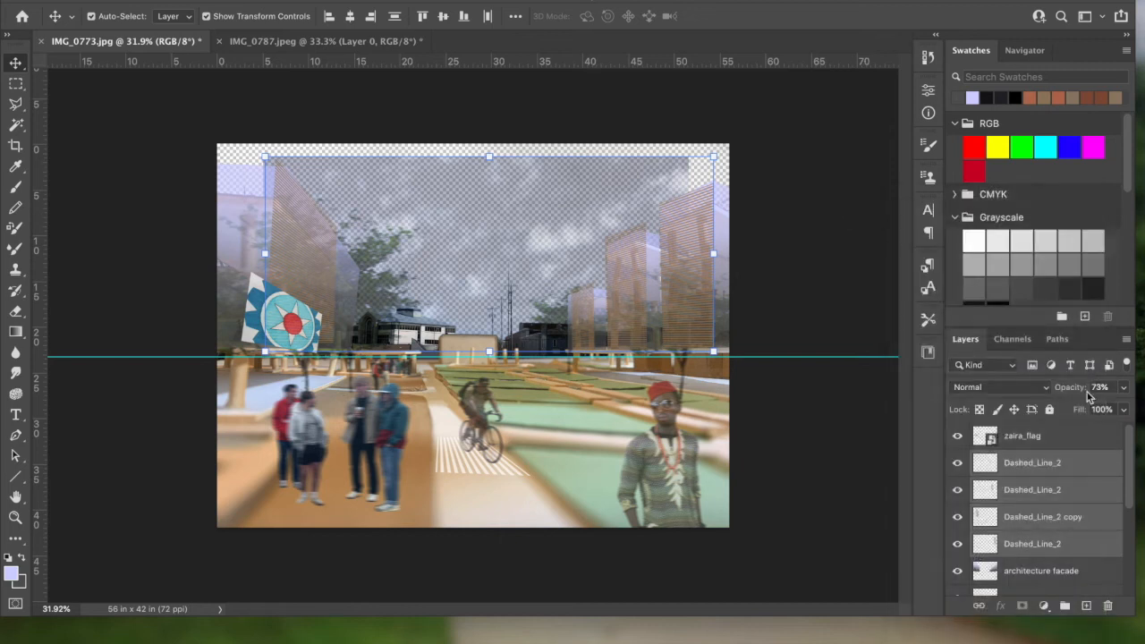
right_click(1101, 468)
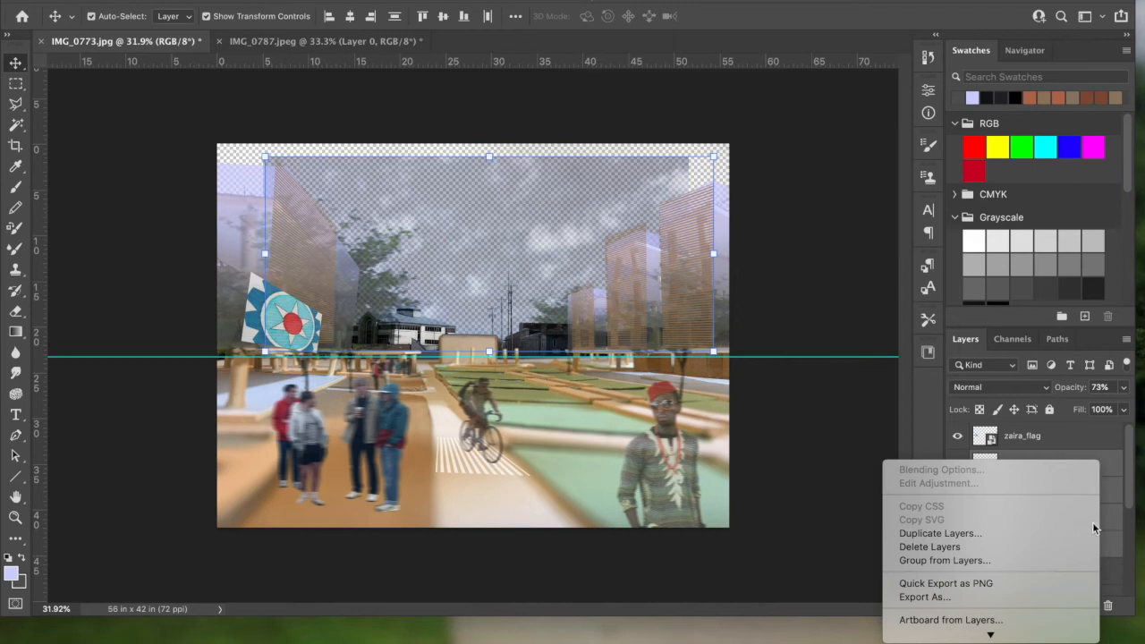
left_click(863, 462)
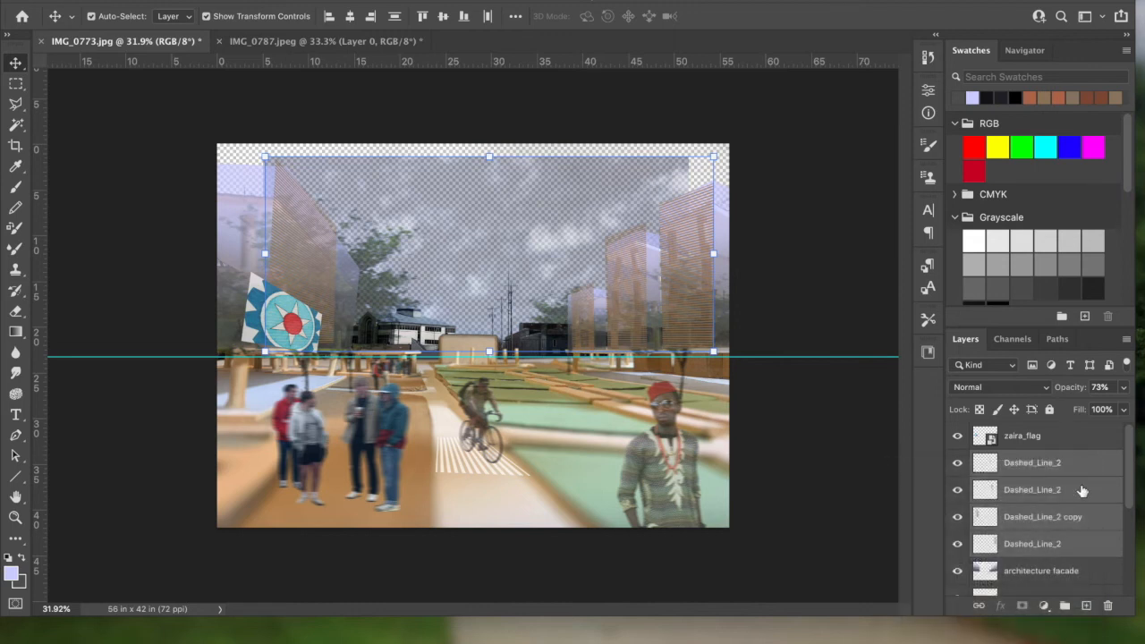
left_click(1094, 570)
left_click(1091, 545)
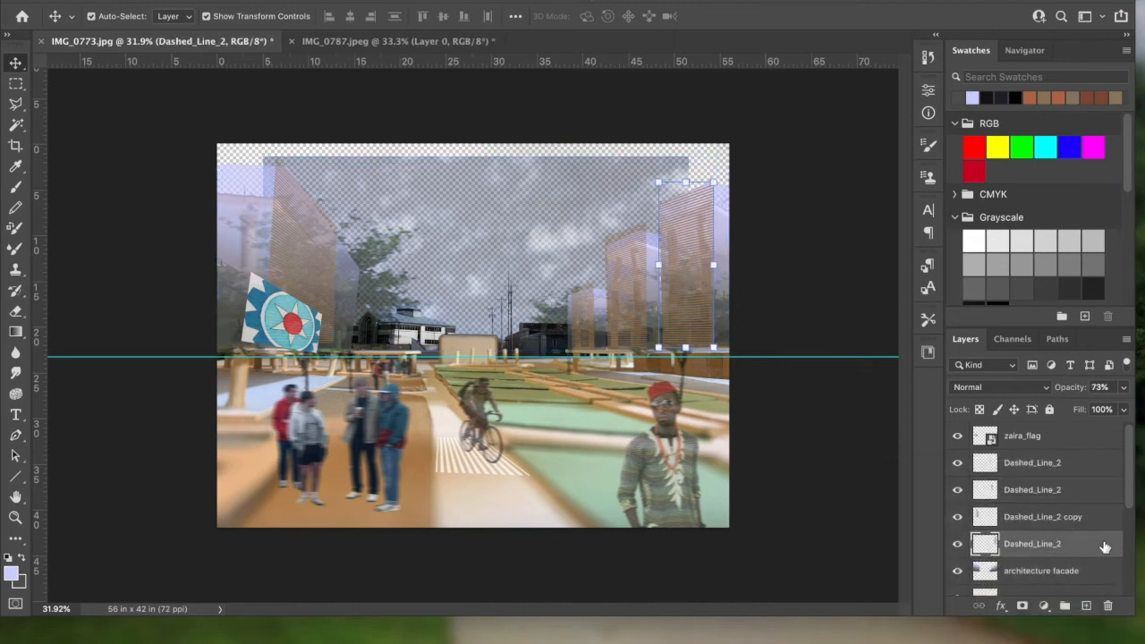
left_click(1089, 467, "shift")
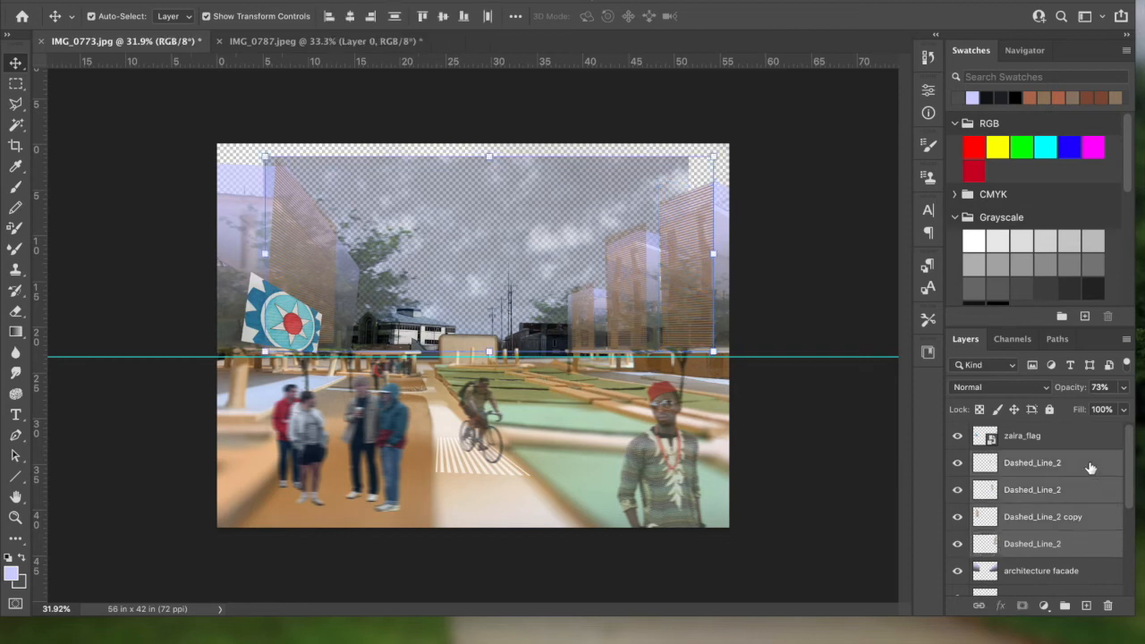
right_click(1090, 467)
scroll(985, 573, "down", 8)
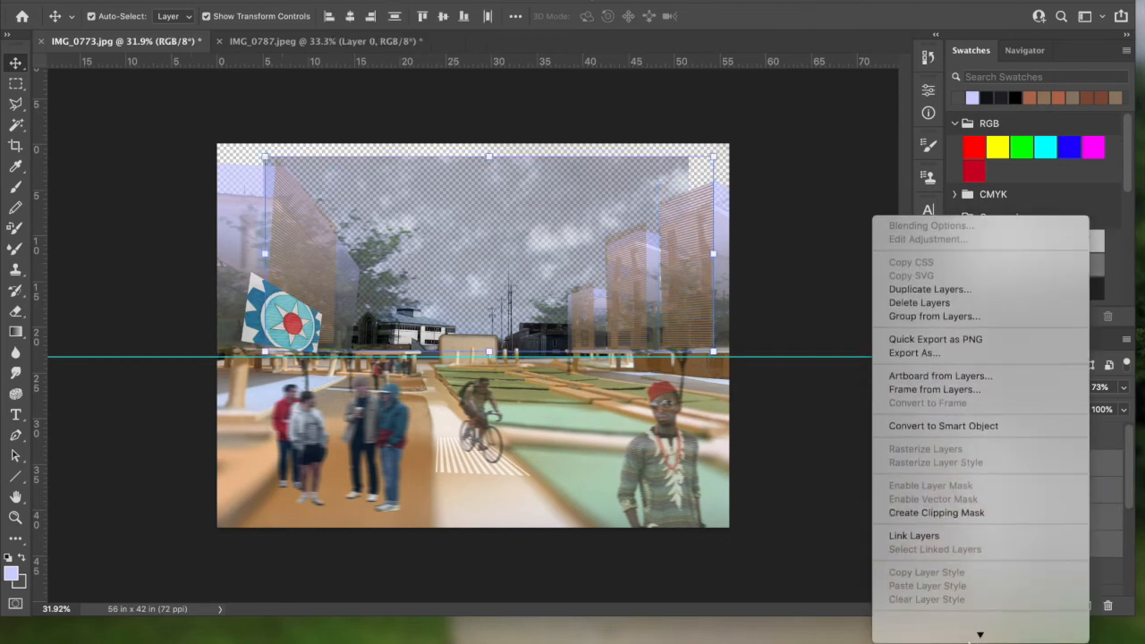
left_click(799, 483)
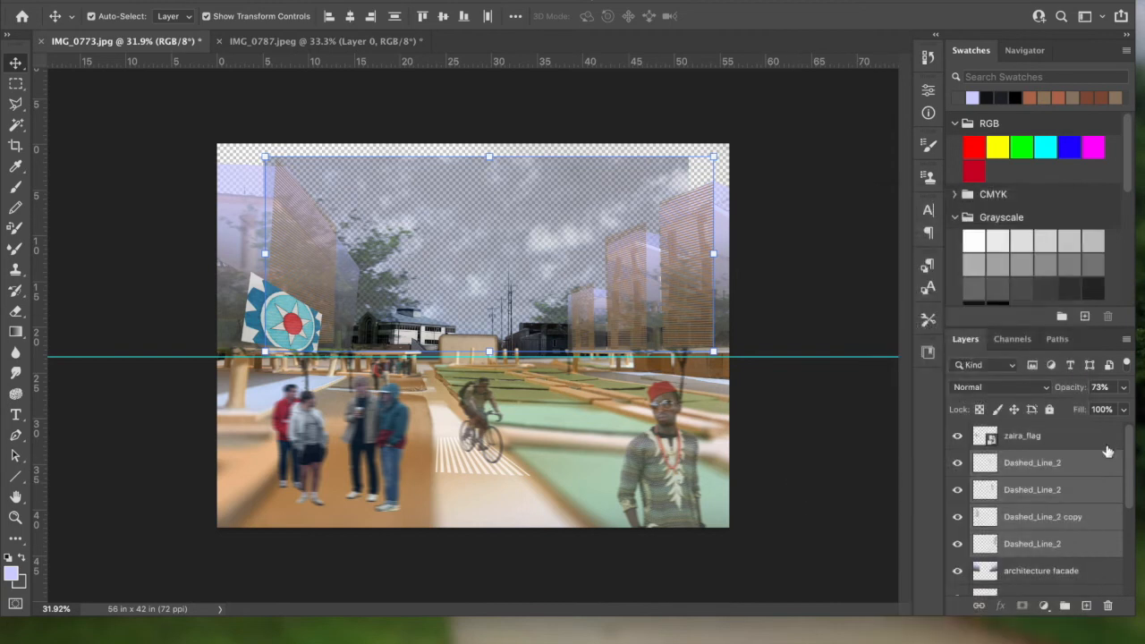
Reduce the zaira_flag layer's opacity to 57%
left_click(1074, 436)
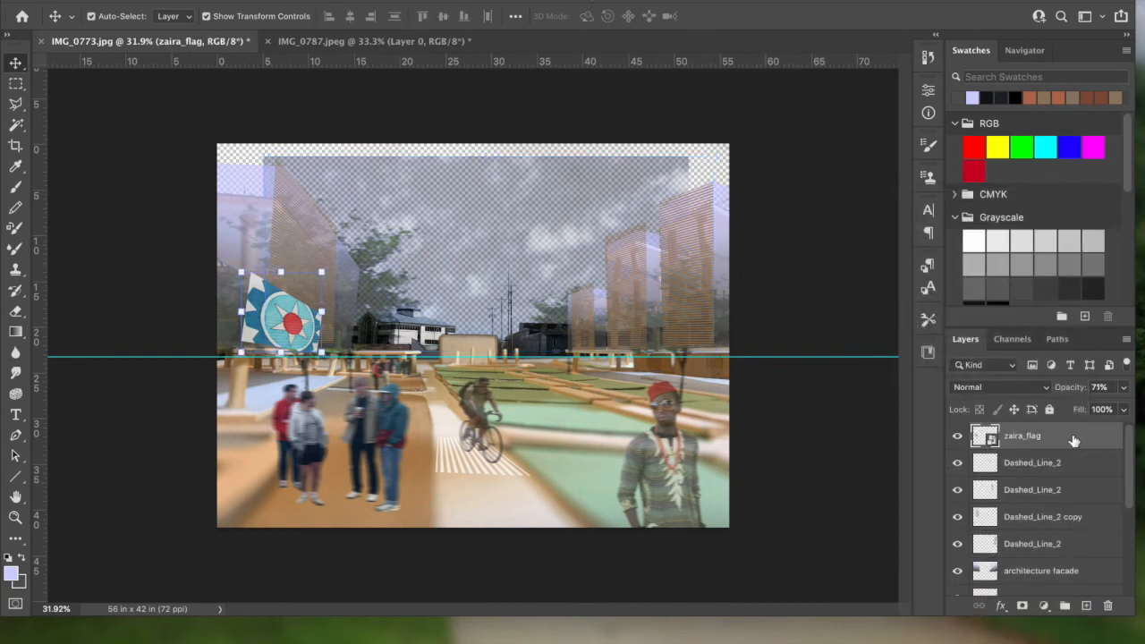
left_click(1123, 391)
left_click_drag(1109, 410, 1091, 410)
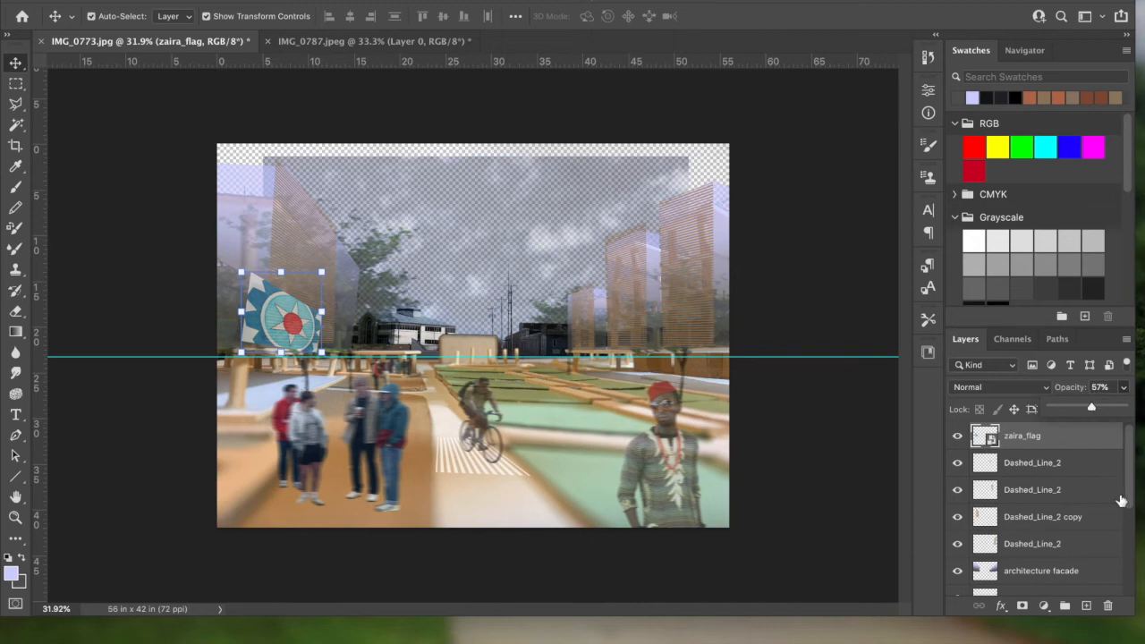
Restack the honey_locust copy 2 layer to the very top, directly above zaira_flag, so the trees stand in front of the flag
left_click_drag(1125, 485, 1126, 517)
left_click(956, 543)
left_click(957, 545)
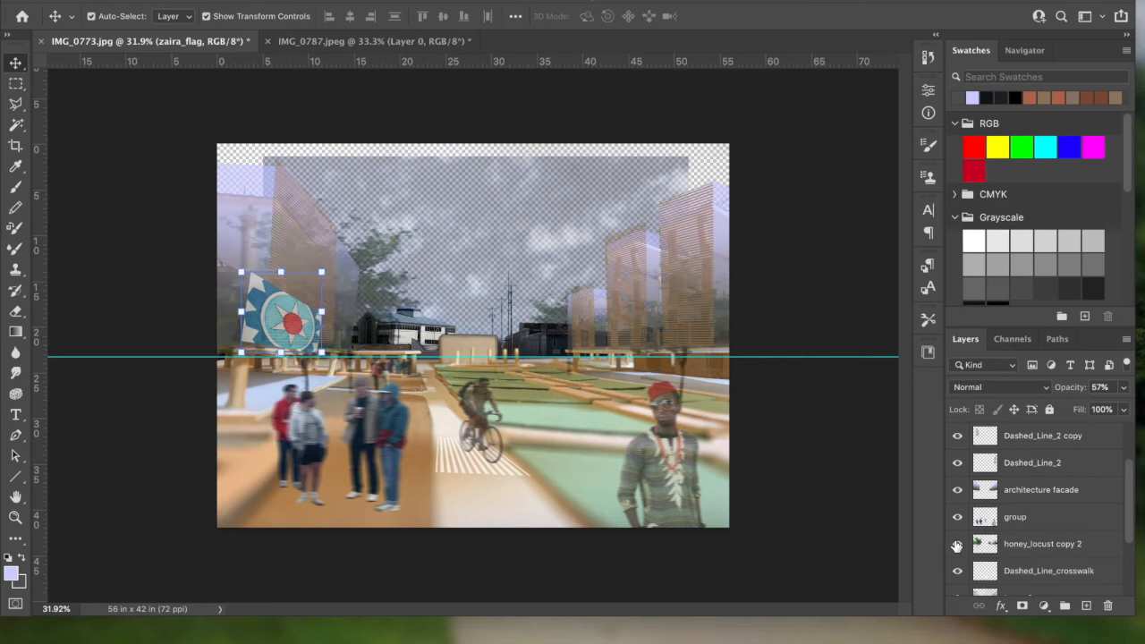
left_click(1066, 545)
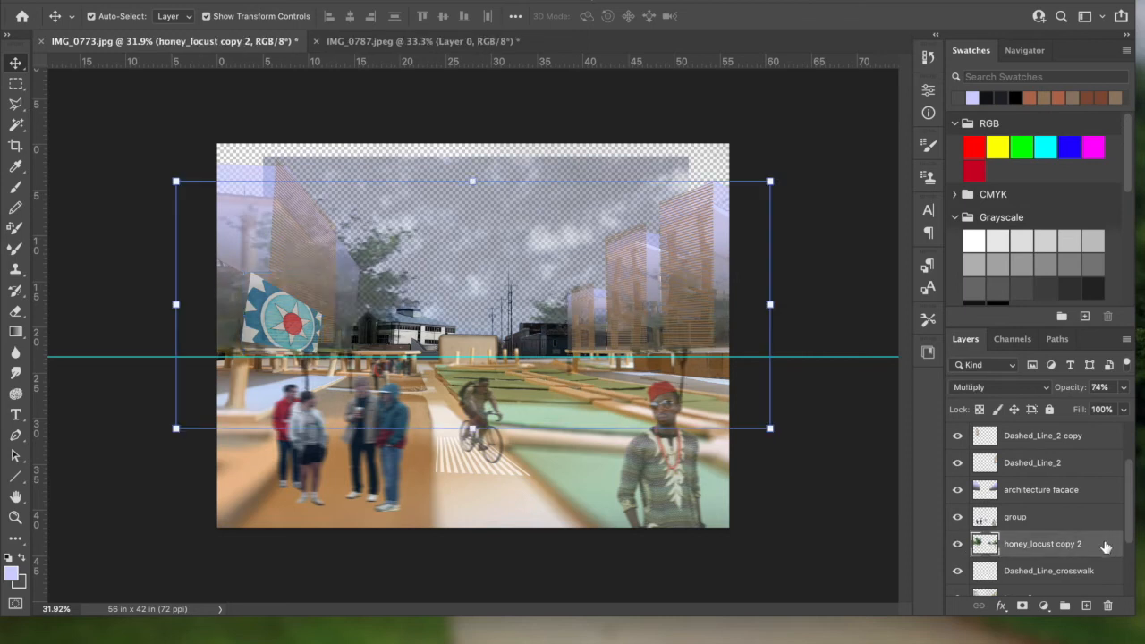
left_click_drag(1108, 548, 1106, 515)
left_click_drag(1101, 449, 1068, 437)
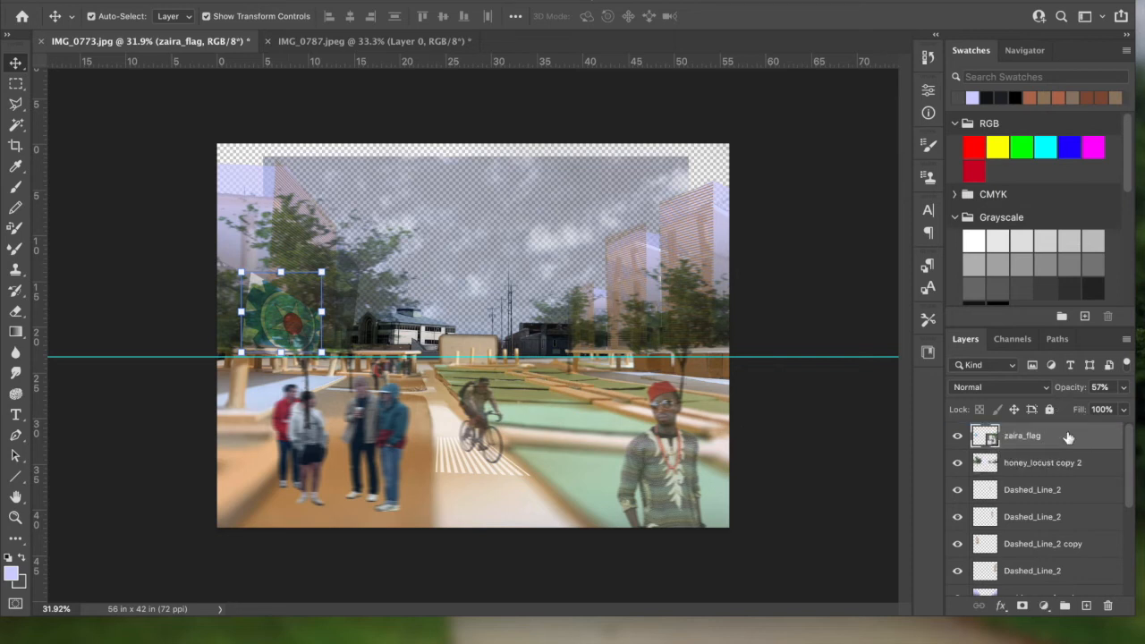
left_click(1074, 464)
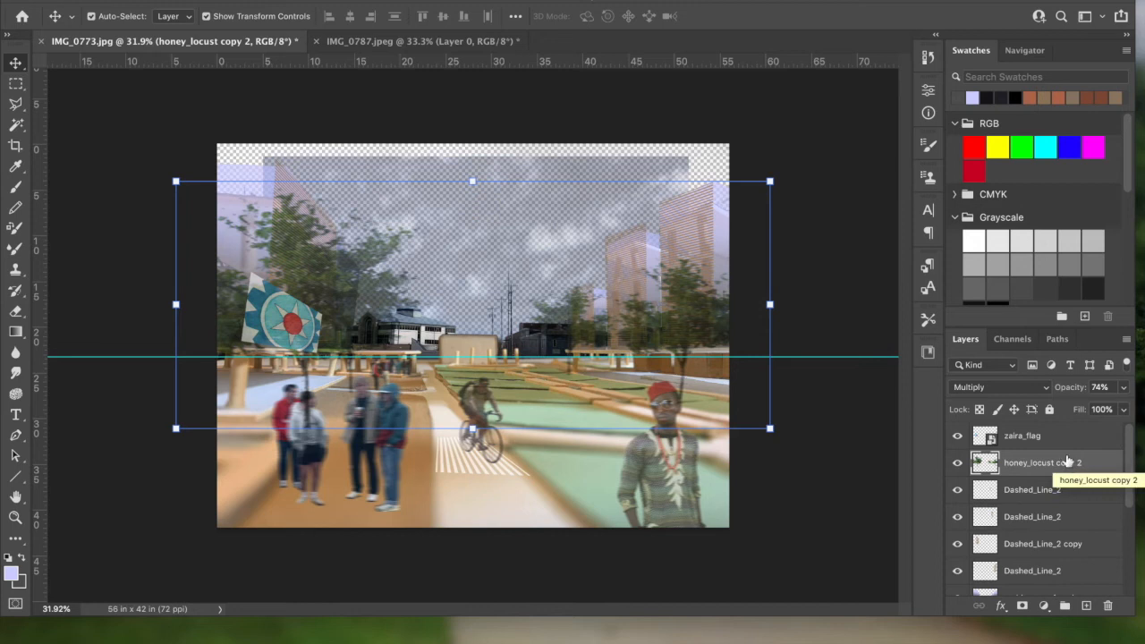
left_click(1070, 438)
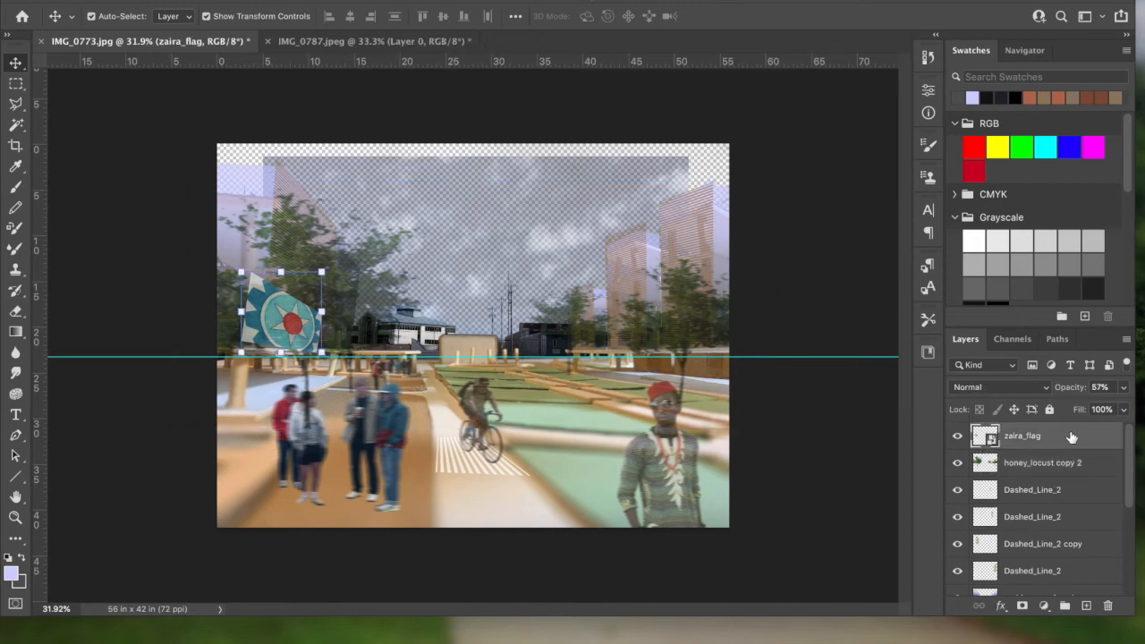
left_click_drag(1071, 438, 1072, 468)
Move the flag to the left building's upper facade, scale it to about 91% wide and 98% high, rotate it to about 32°, and apply
left_click_drag(288, 268, 272, 254)
left_click_drag(288, 322, 291, 204)
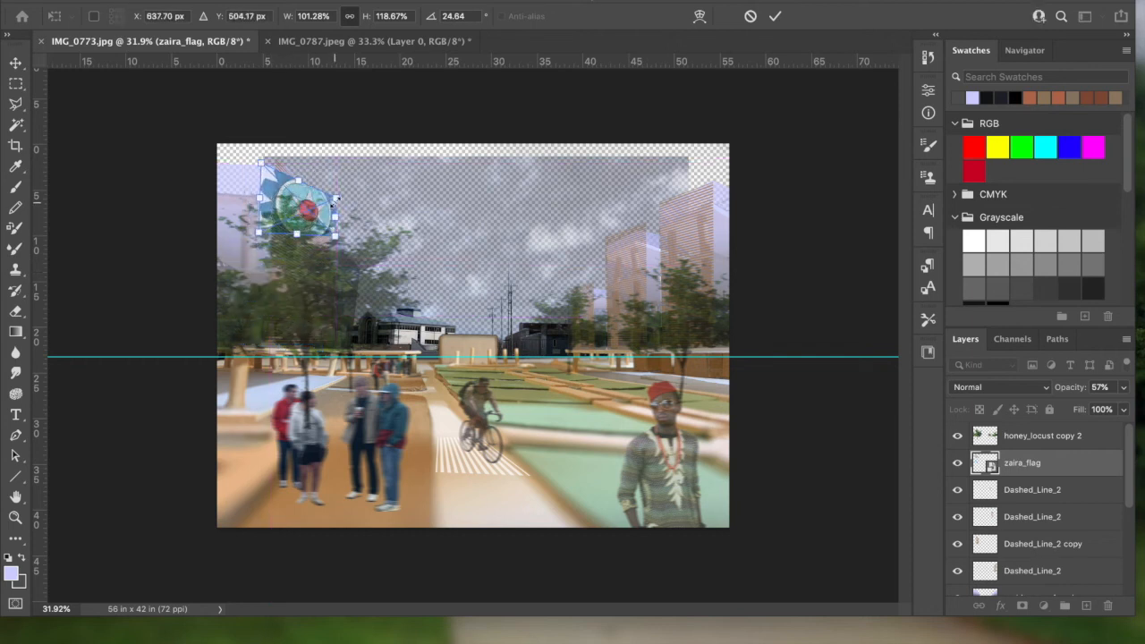
mouse_move(334, 236)
left_mouse_down()
mouse_move(334, 247)
mouse_move(313, 217)
mouse_move(331, 228)
left_mouse_up()
left_click_drag(339, 187, 340, 190)
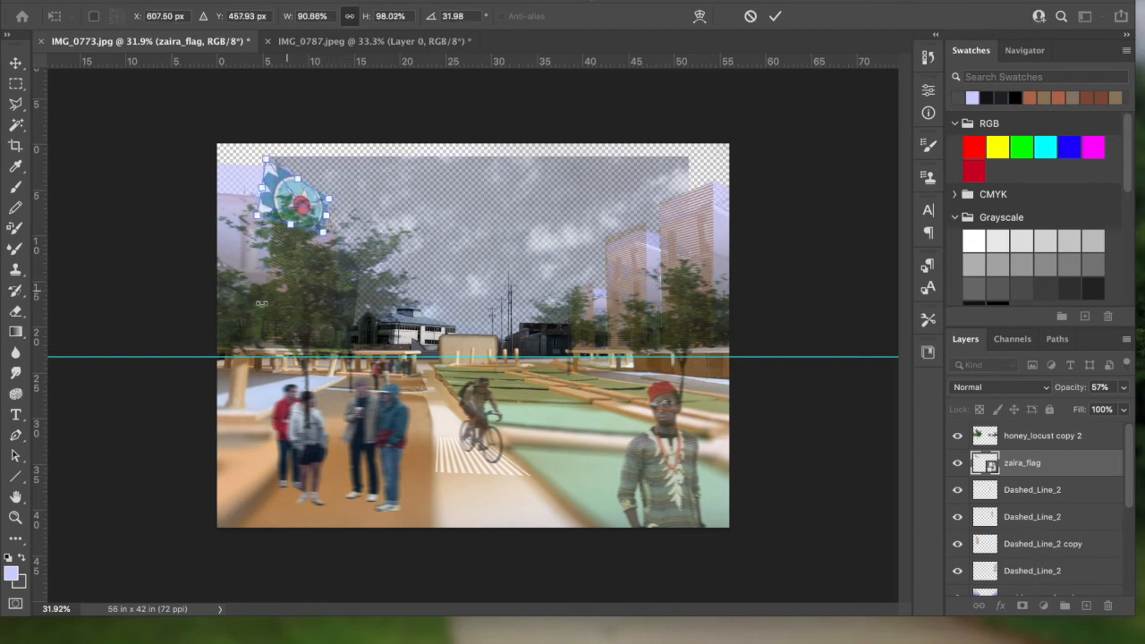
key("Return")
left_click(162, 266)
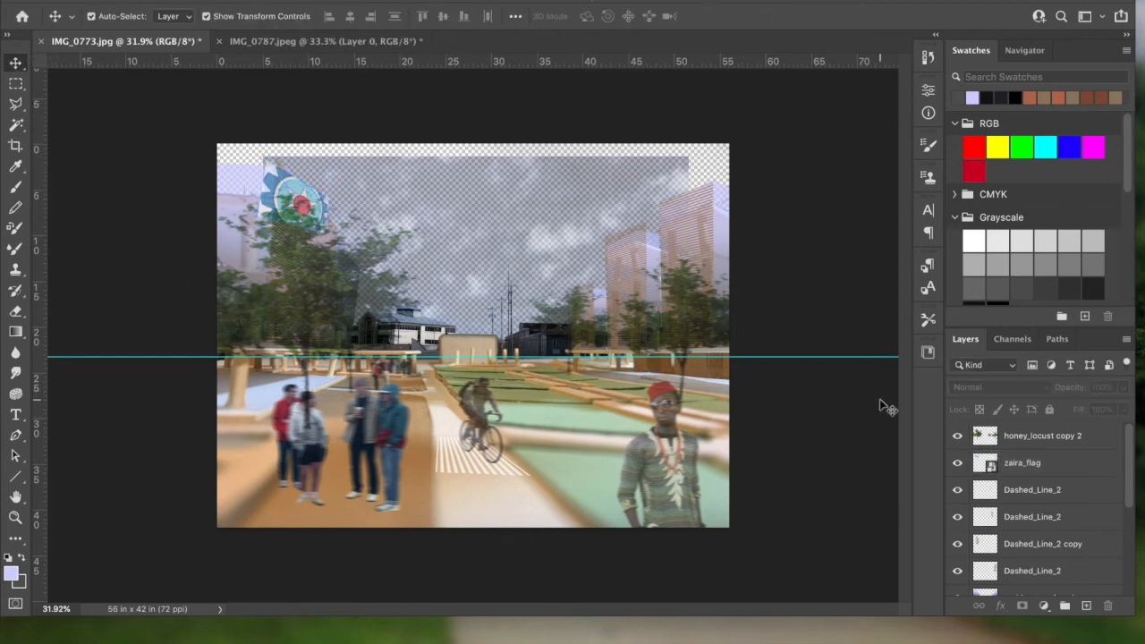
Merge the three Dashed_Line_2 layers and Dashed_Line_2 copy into a single facade texture layer
right_click(403, 370)
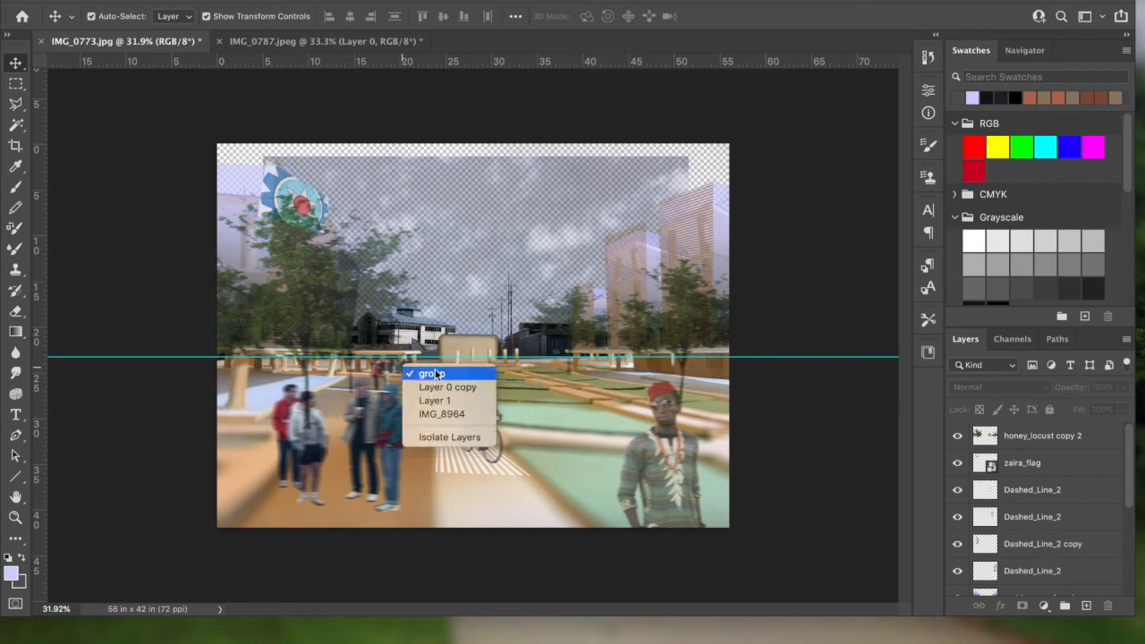
left_click(435, 374)
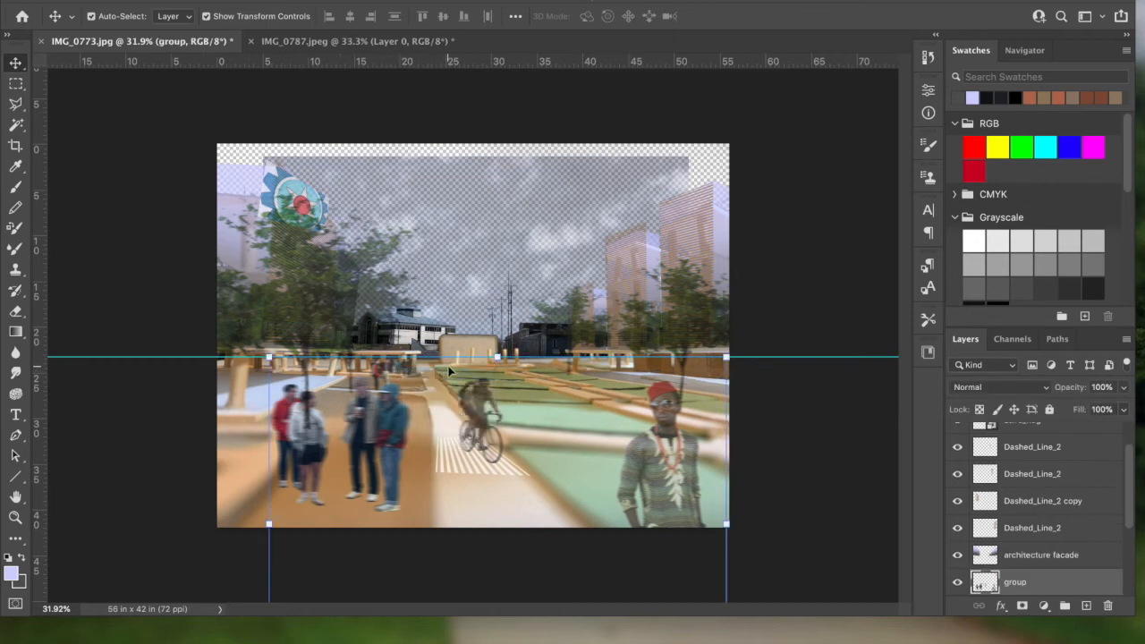
left_click(1070, 528)
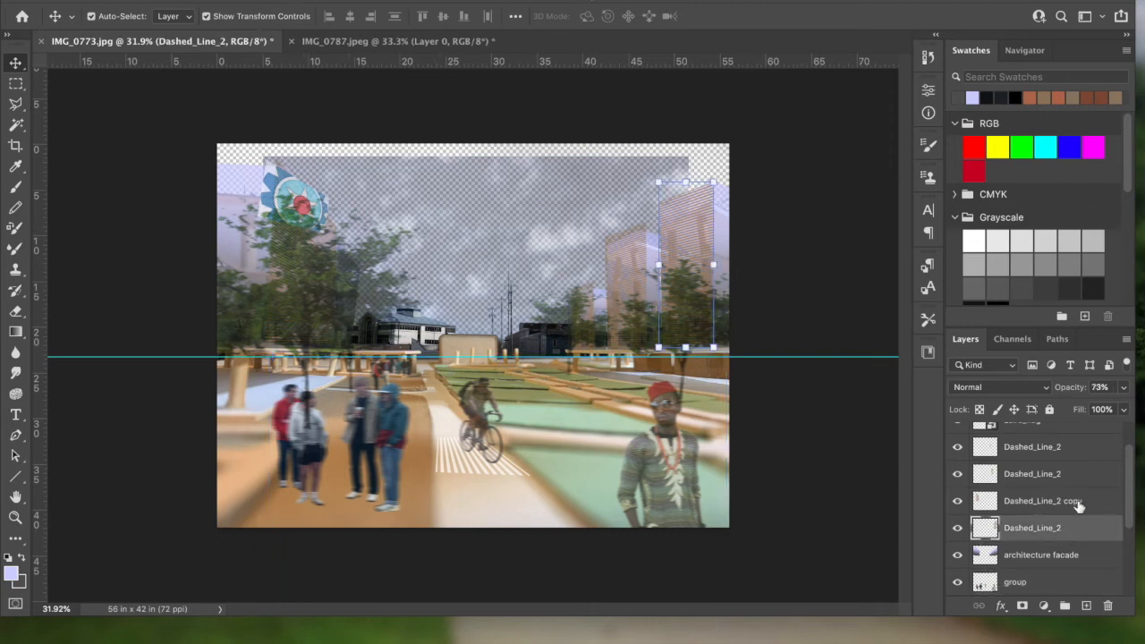
scroll(1129, 470, "up", 1)
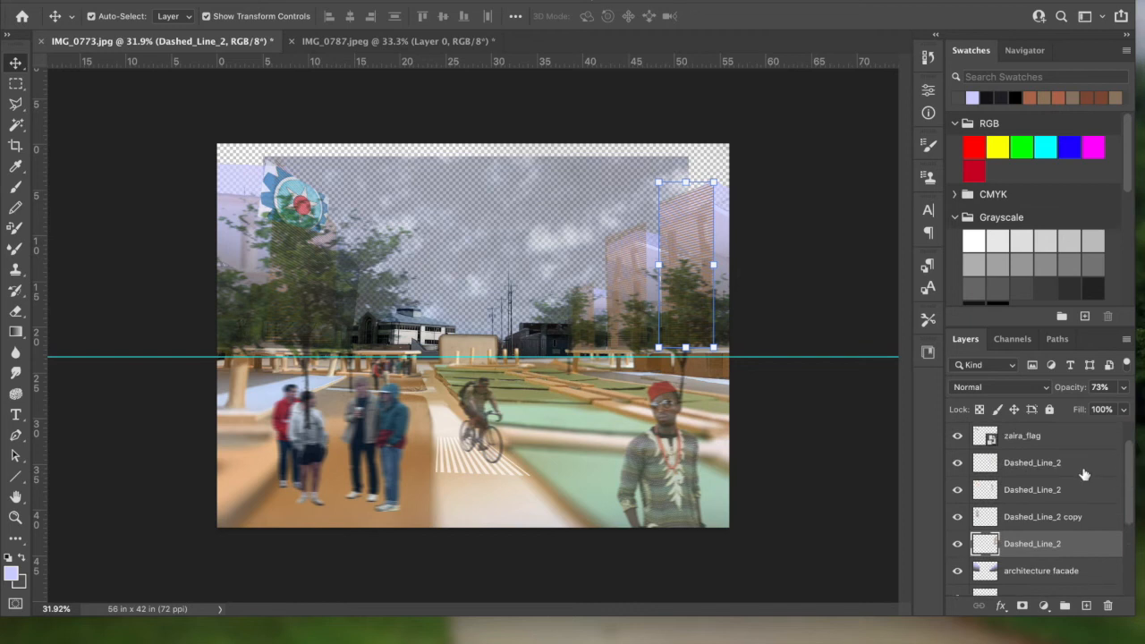
left_click(1083, 462, "shift")
right_click(1086, 465)
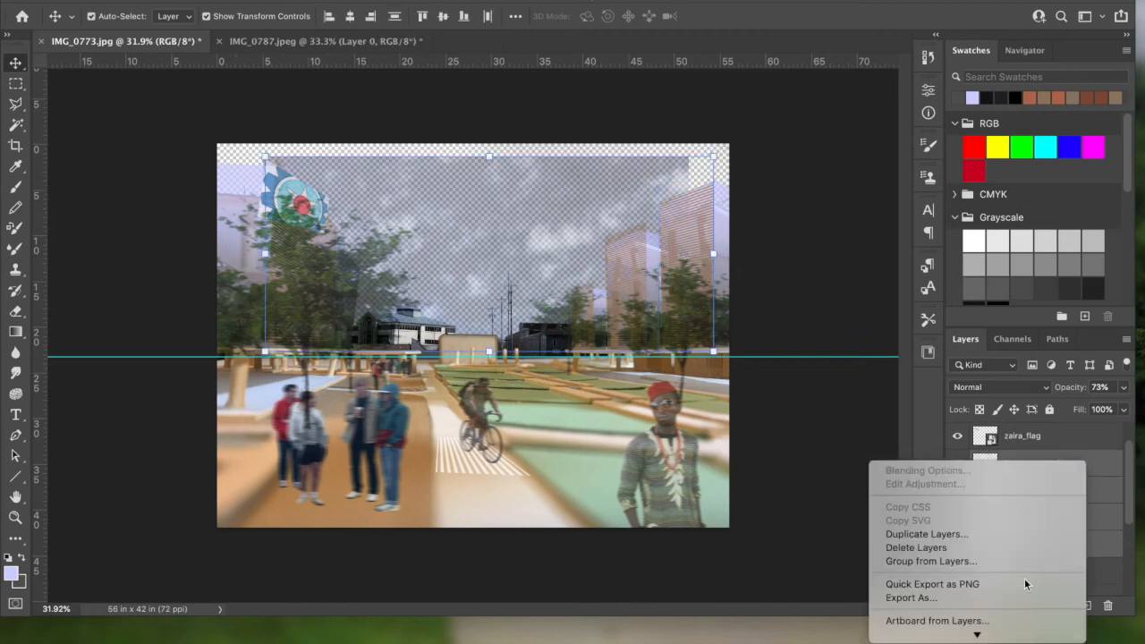
mouse_move(1000, 639)
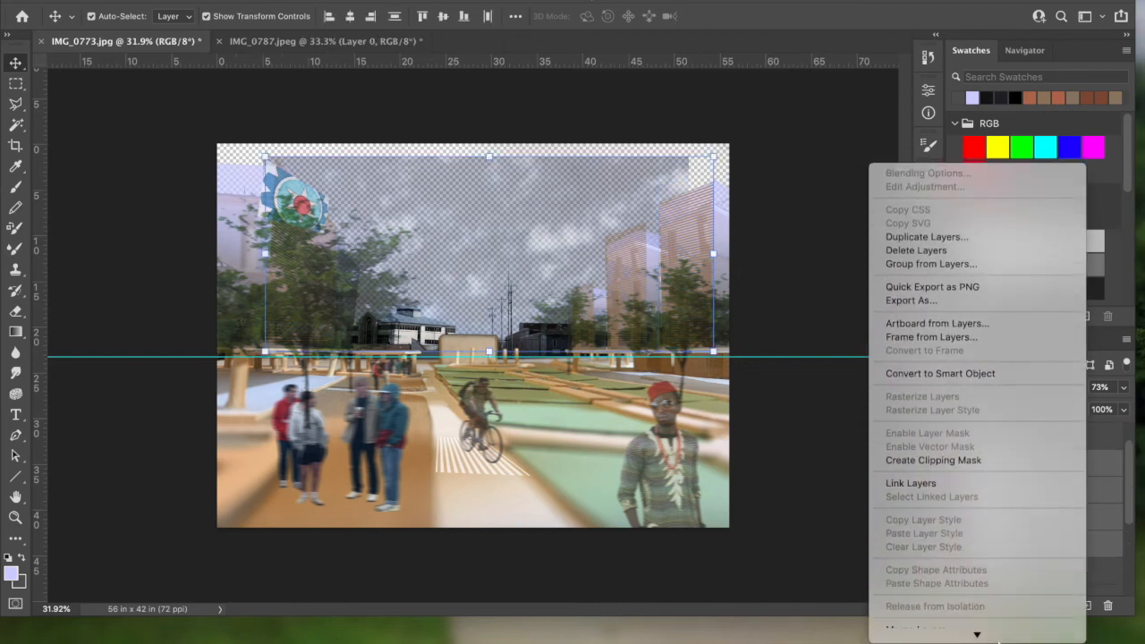
left_click(997, 430)
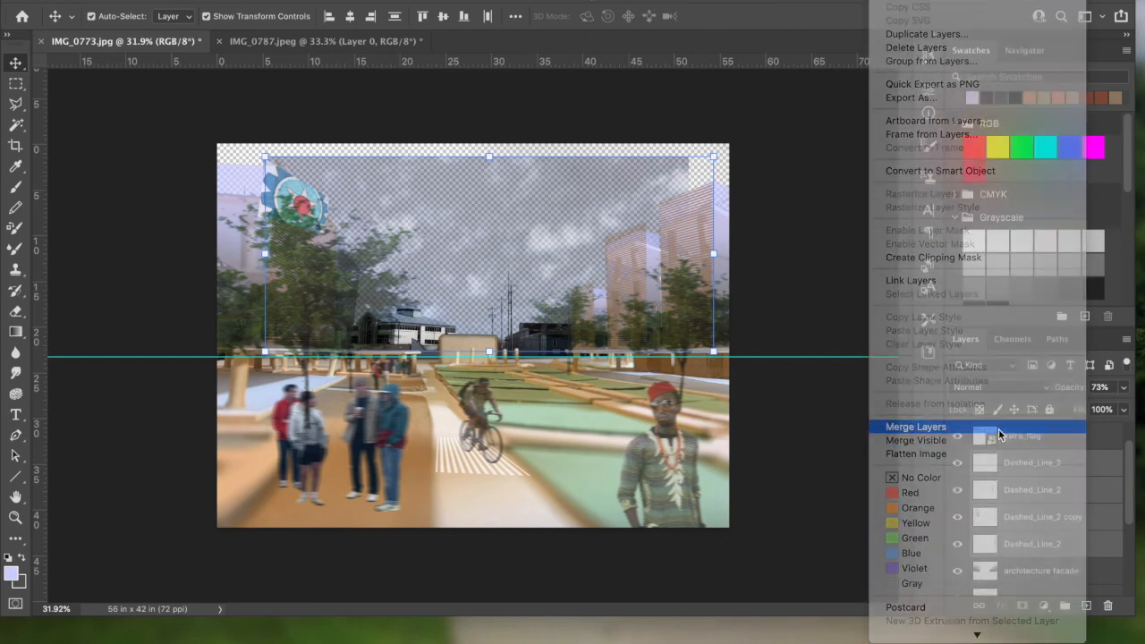
Check the merged texture and facade layers, and move the group layer of people to the top, above honey_locust copy 2
left_click(1051, 437)
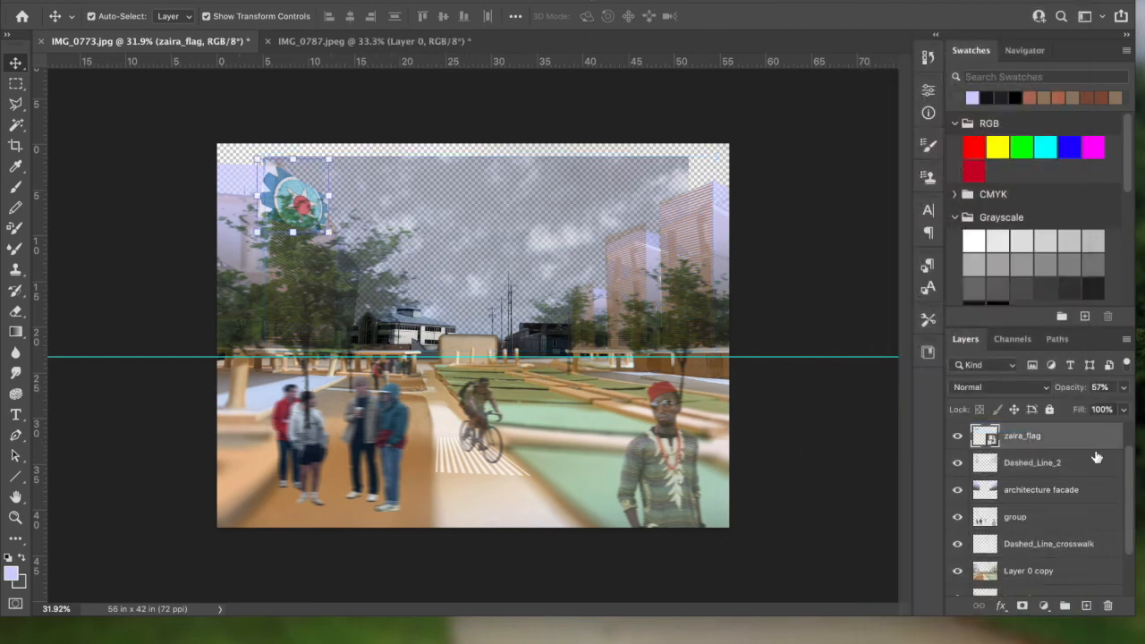
left_click(1085, 491)
left_click(1063, 464)
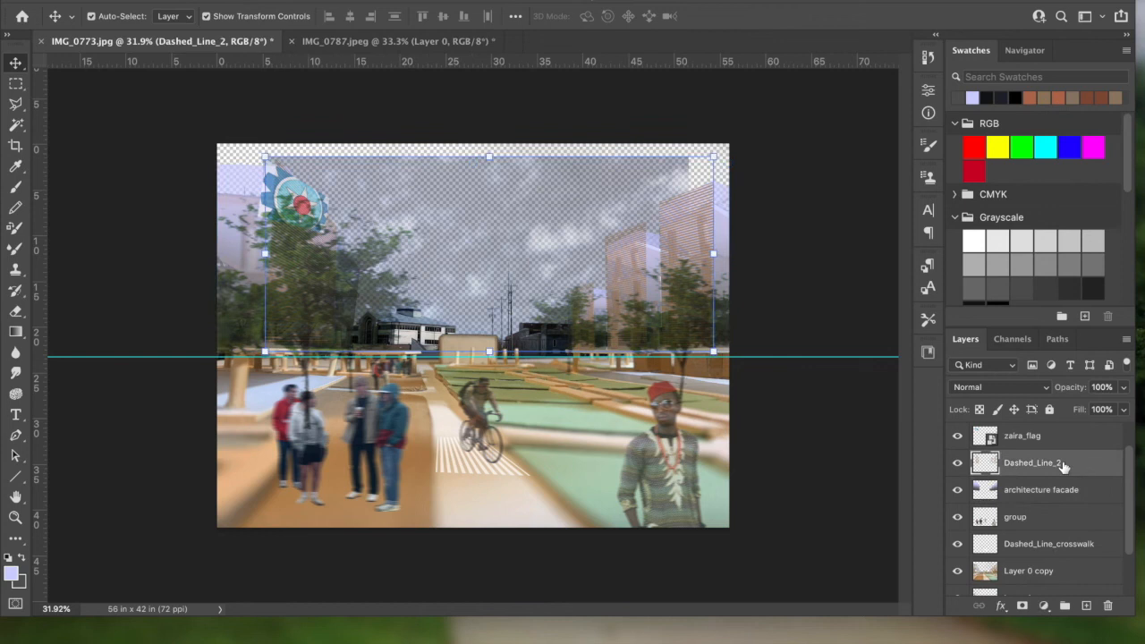
left_click(958, 464)
left_click(959, 491)
left_click(1044, 520)
left_click_drag(1061, 520, 1061, 433)
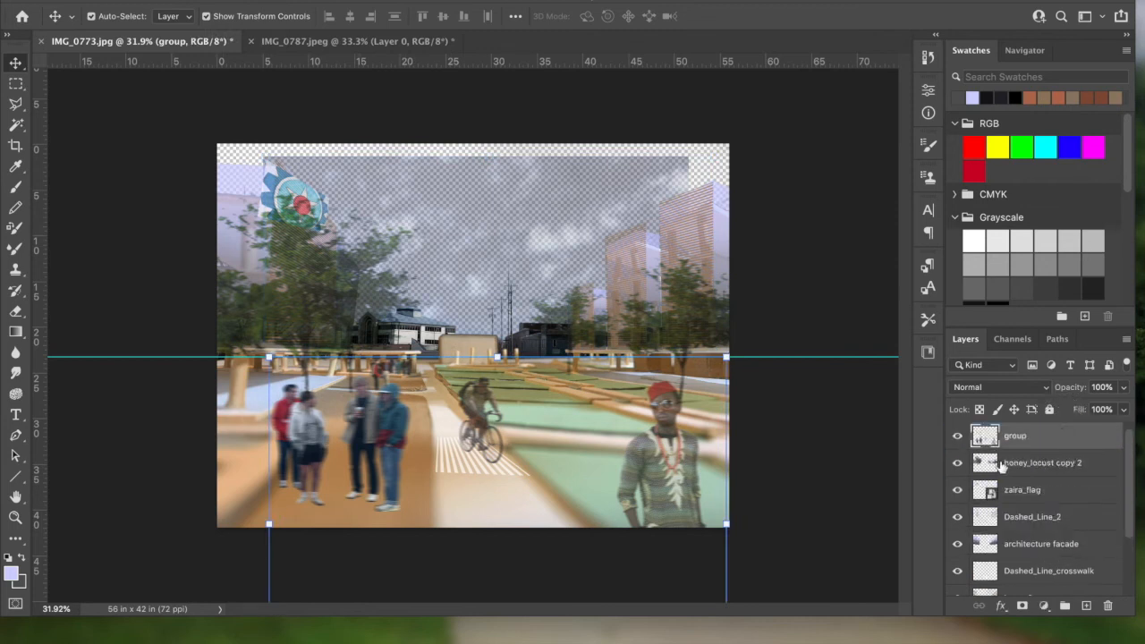
Check the honey_locust copy 2 layer's visibility and lower its opacity to 55%
left_click(957, 463)
left_click(956, 463)
left_click(1062, 464)
left_click(1124, 388)
left_click_drag(1106, 407, 1093, 413)
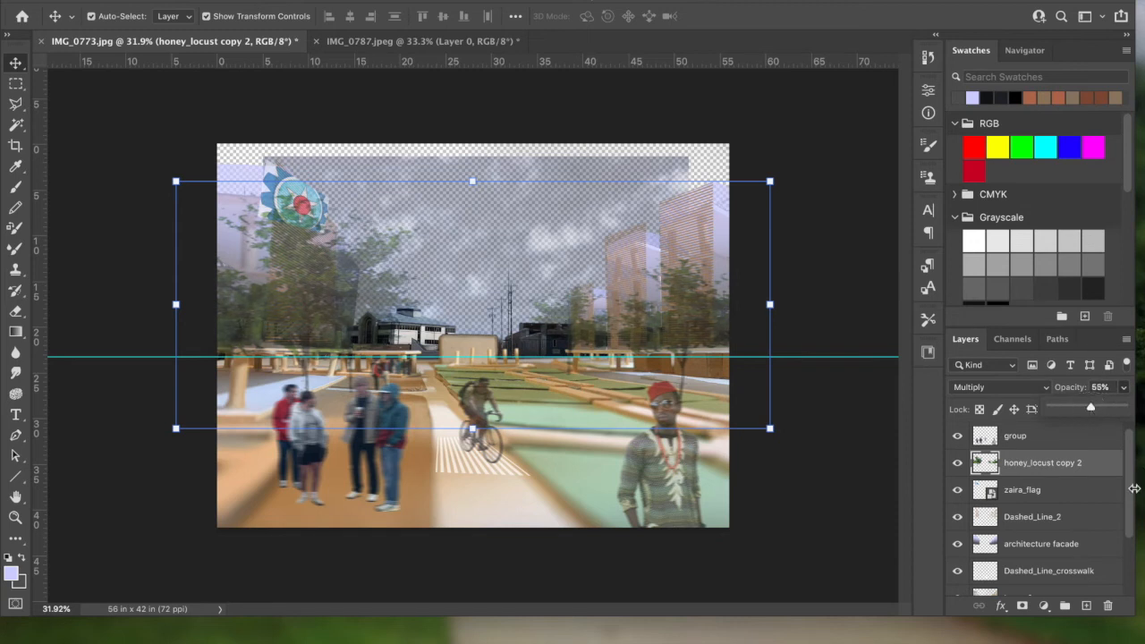
Check what Layer 1 contributes behind the street, set its opacity to 92%, and deselect it
left_click_drag(1130, 491, 1127, 546)
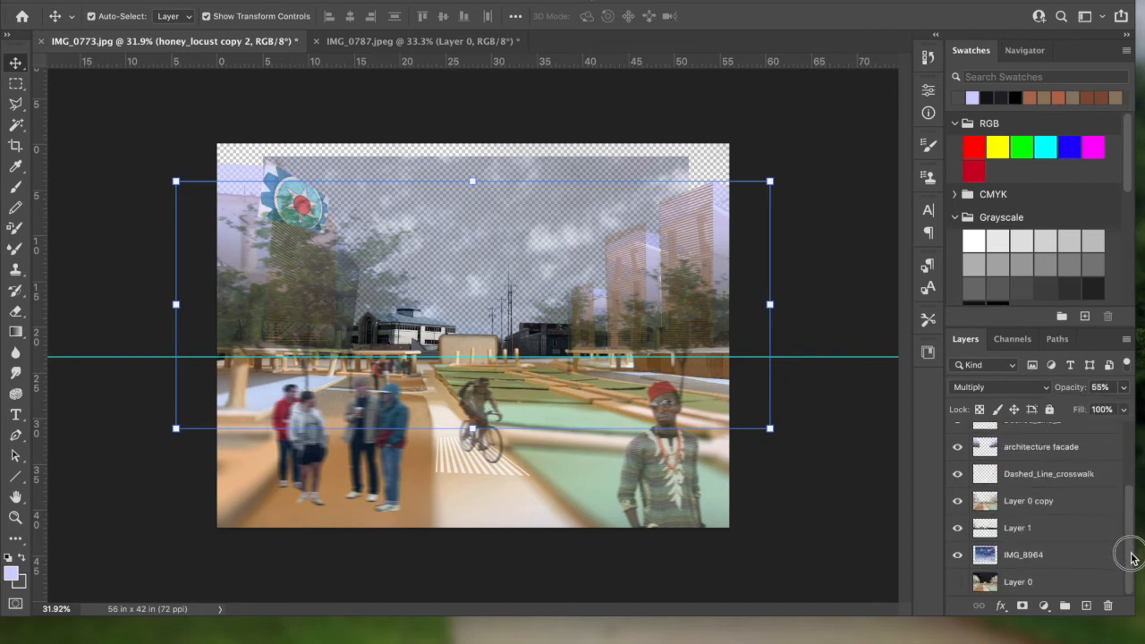
left_click(957, 528)
left_click(957, 528)
left_click(1085, 529)
left_click(1124, 387)
mouse_move(1124, 409)
left_mouse_down()
mouse_move(1099, 410)
mouse_move(1110, 409)
left_mouse_up()
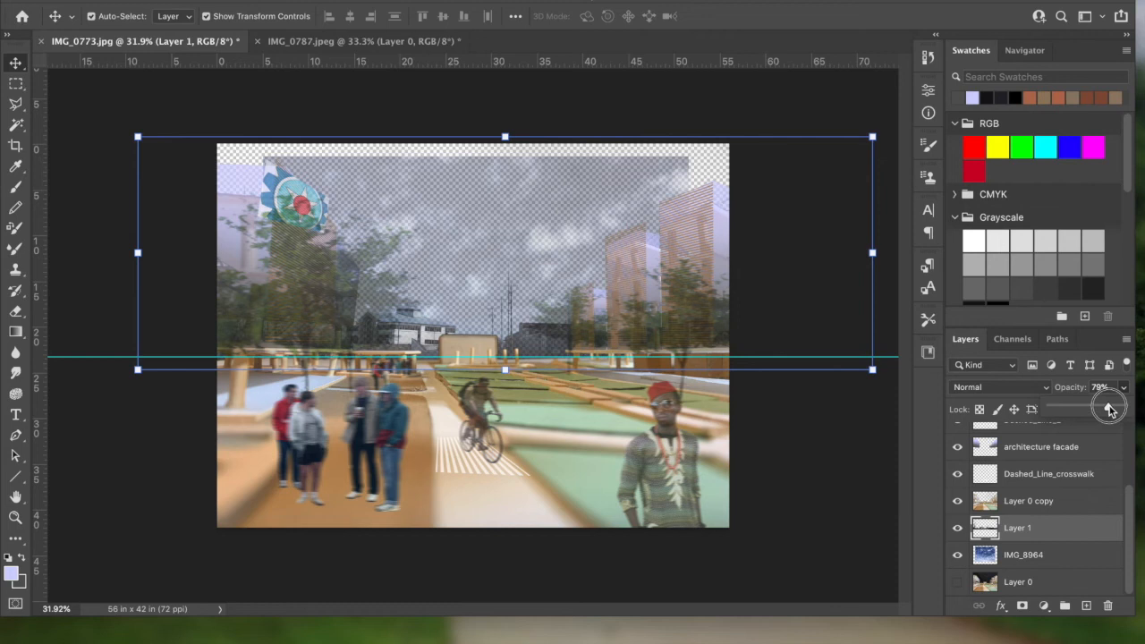
left_click_drag(1109, 408, 1119, 412)
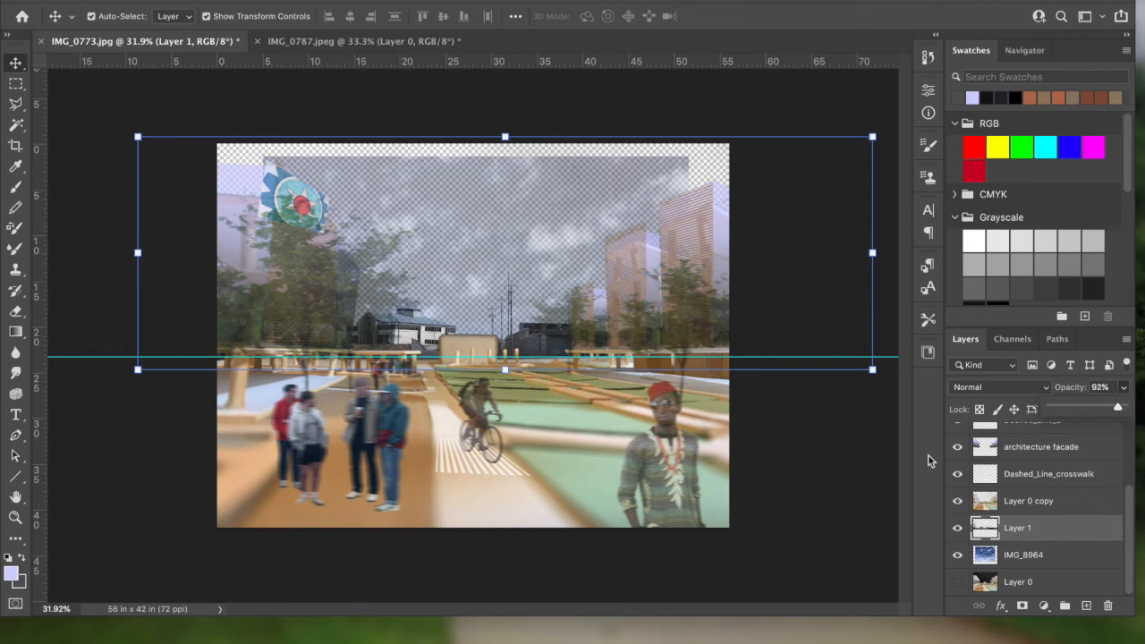
left_click(807, 503)
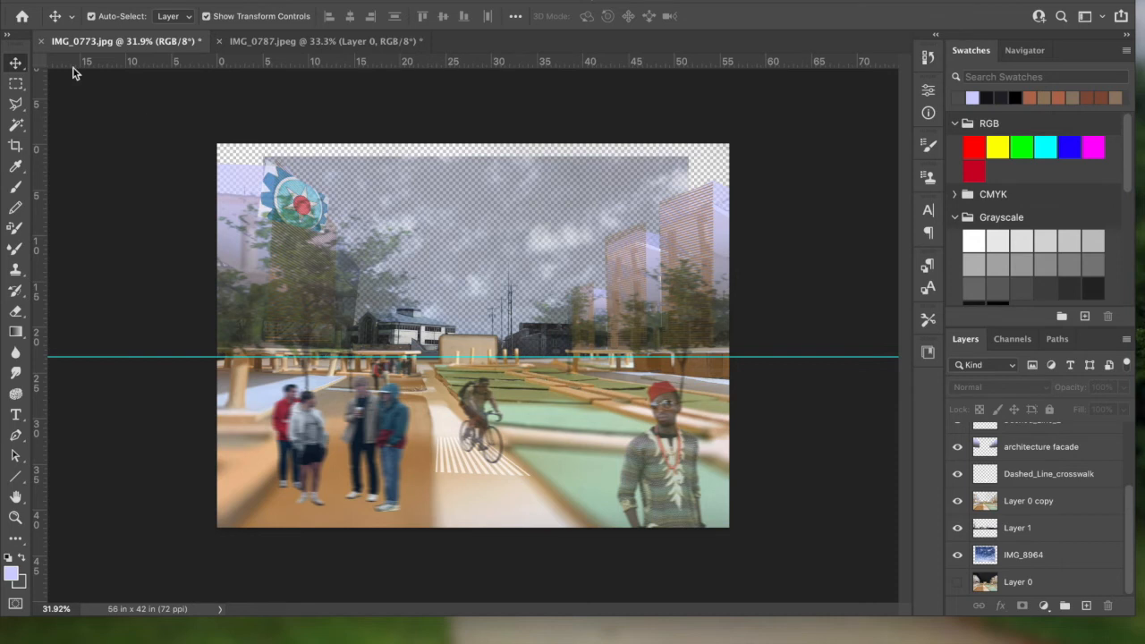
Move the zaira_flag layer down and left onto the facade at the image's left edge, and deselect it
left_click(278, 190)
left_click_drag(277, 190, 225, 242)
left_click(112, 295)
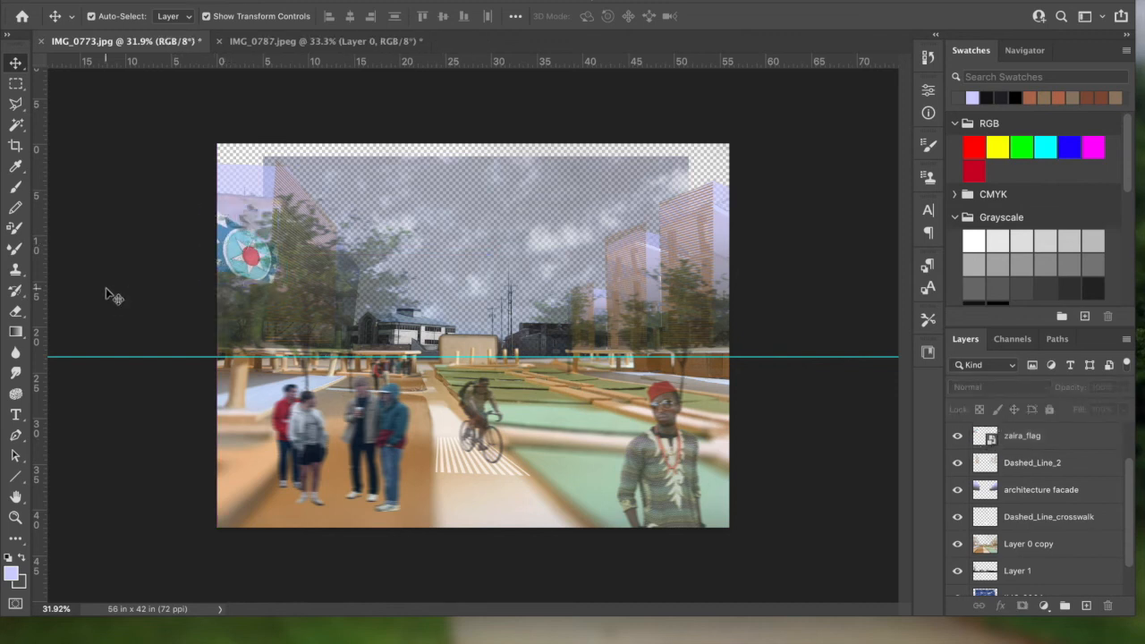
left_click(783, 480)
left_click_drag(1129, 492, 1135, 548)
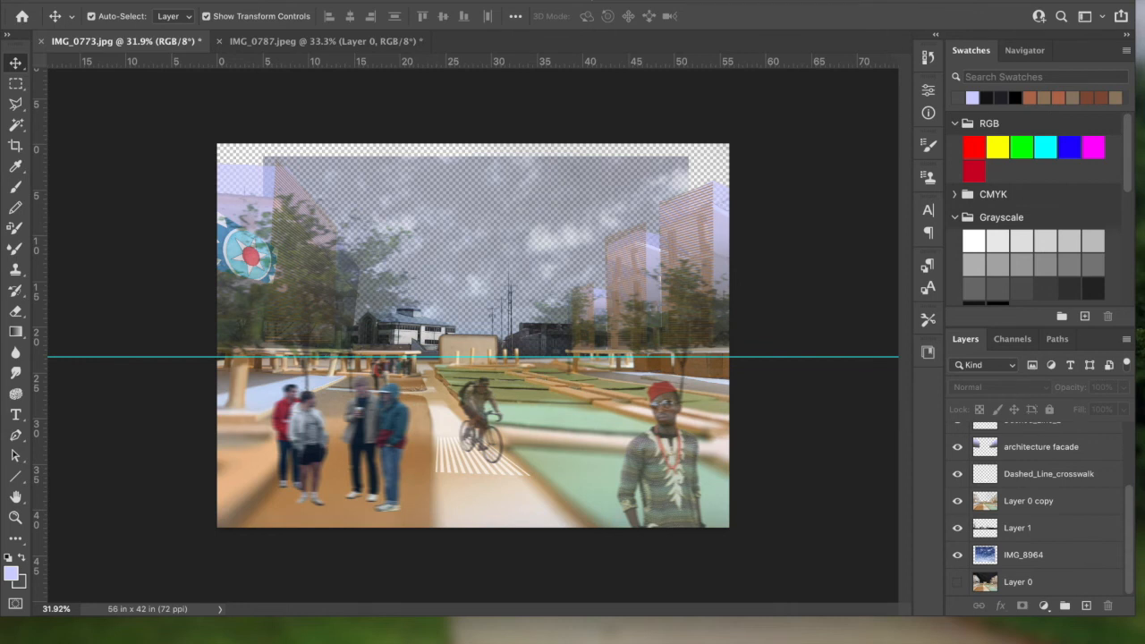
Save the layered collage to the Desktop in Photoshop format as Unit5_Collage_1_Layers.psd
left_click(126, 2)
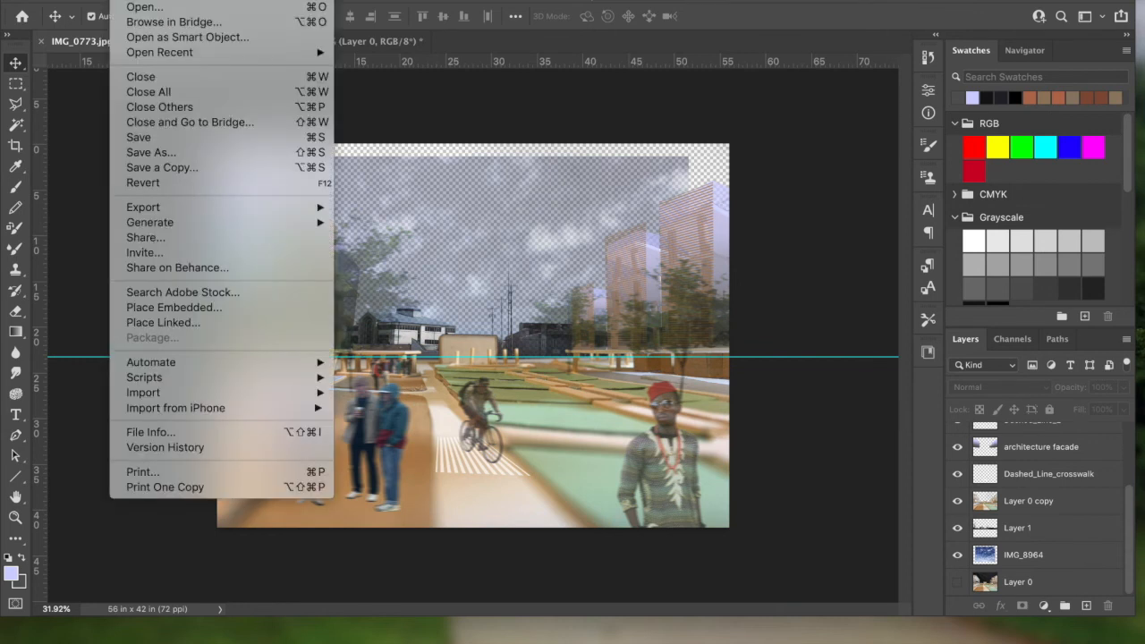
left_click(239, 153)
left_click(664, 457)
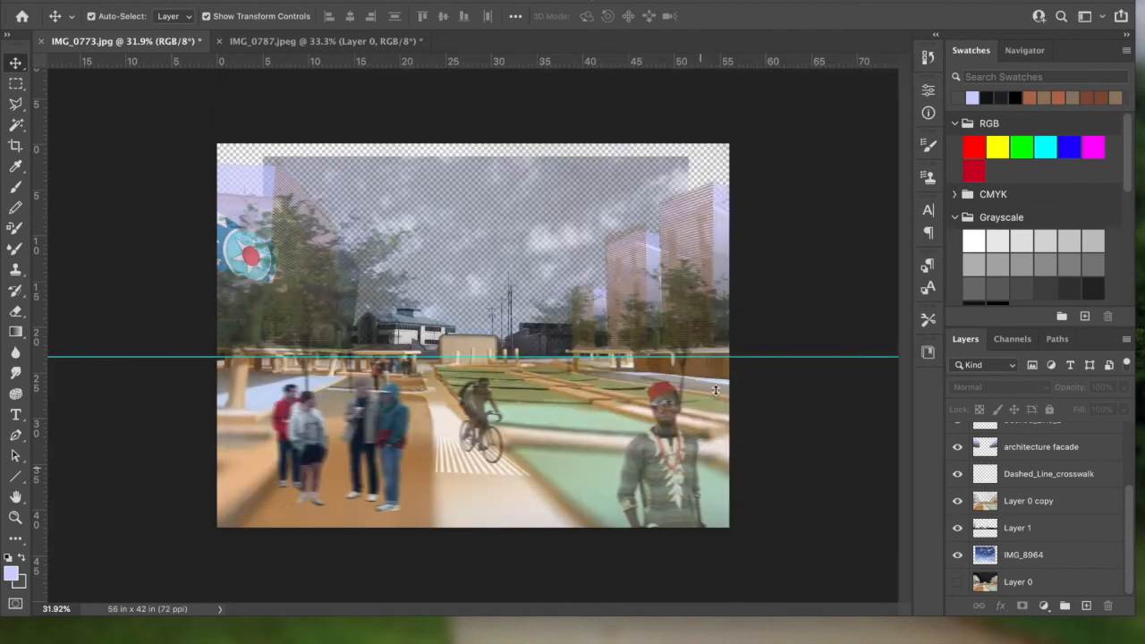
left_click(590, 365)
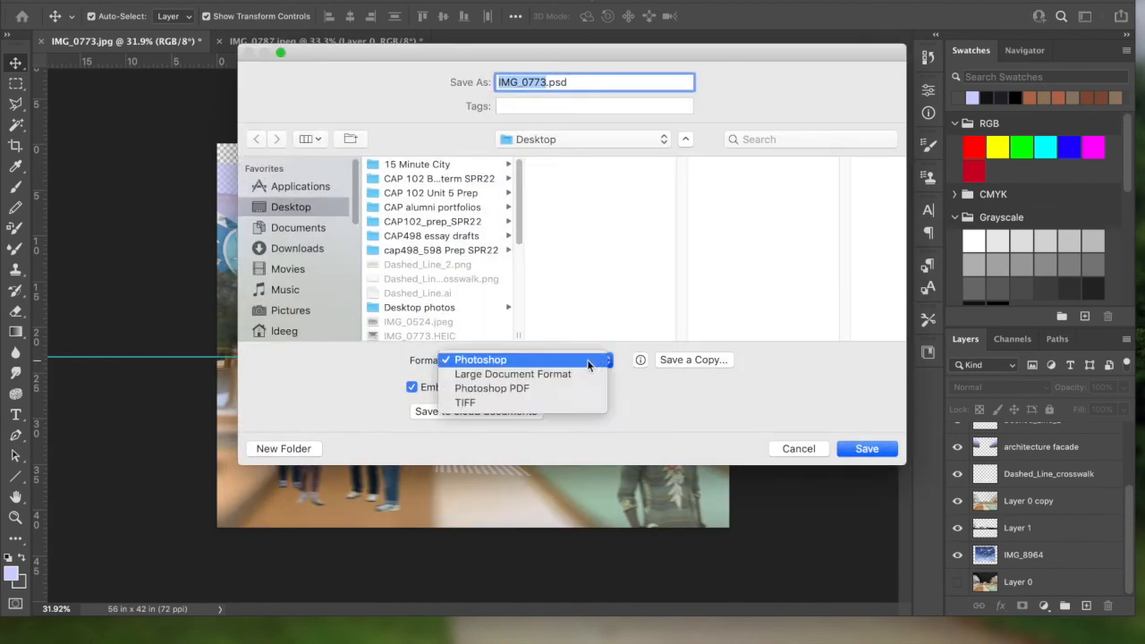
left_click(577, 361)
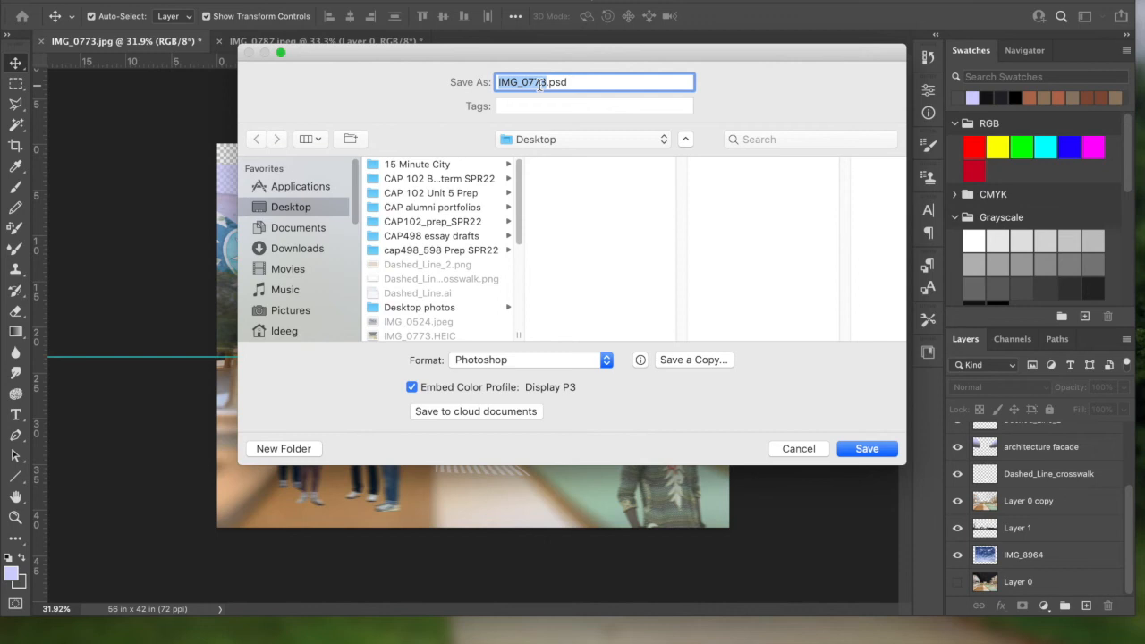
type("Un")
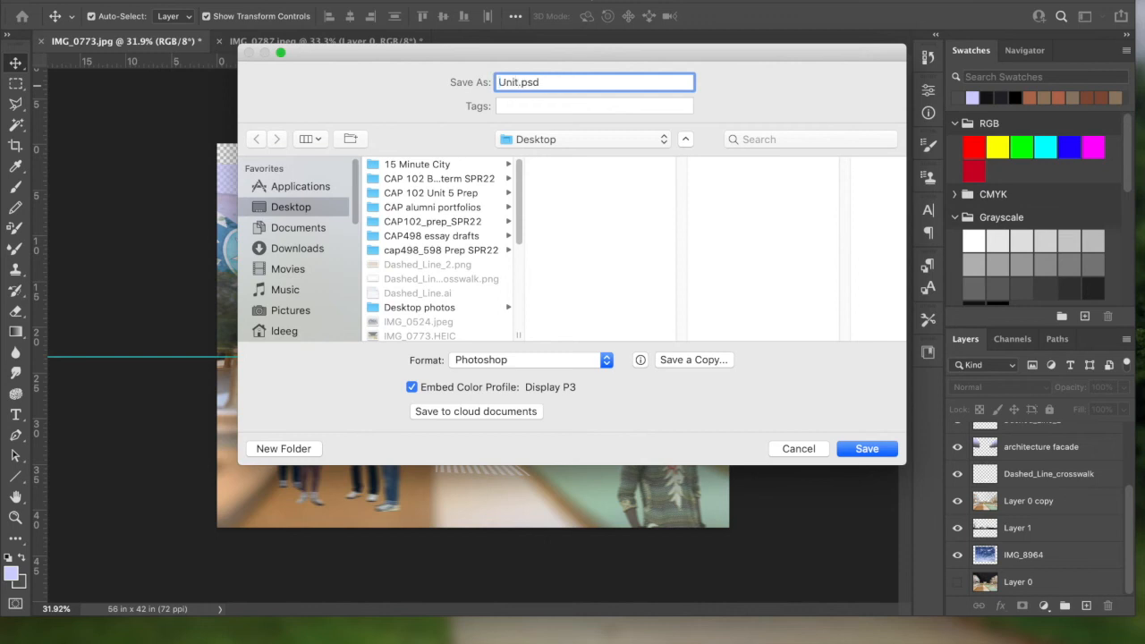
type("it5_Collage_1_Layers")
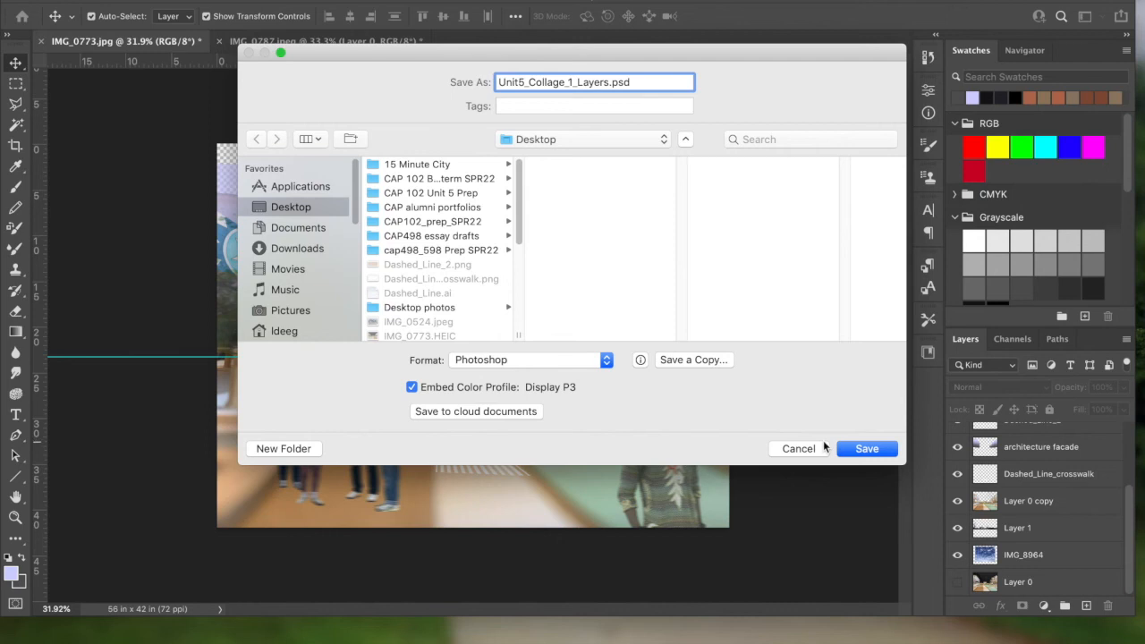
left_click(865, 449)
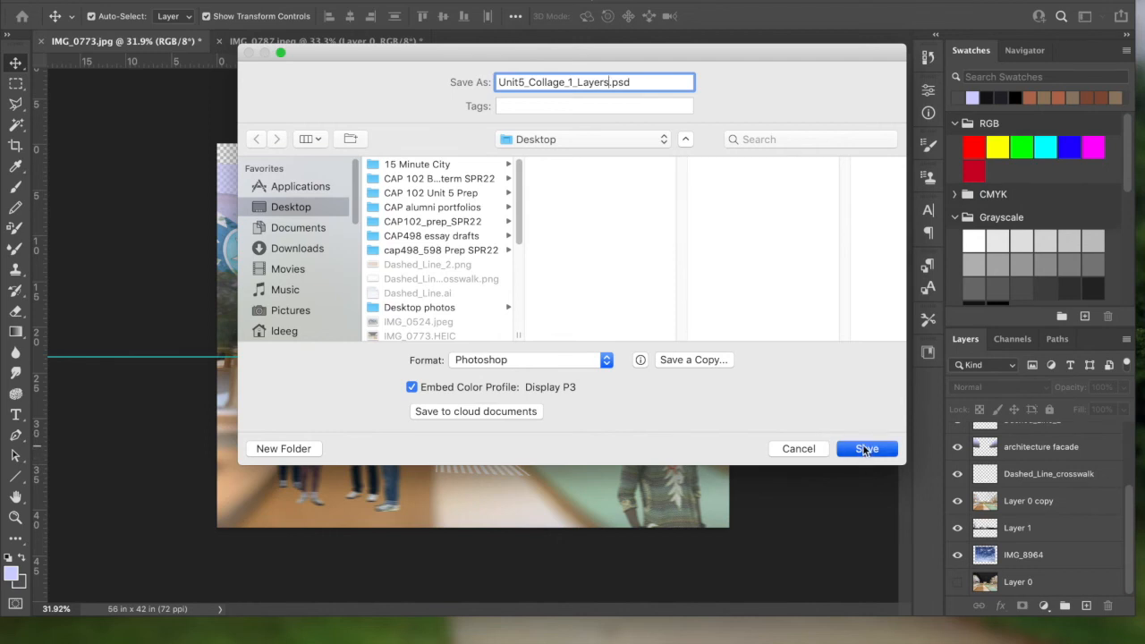
left_click(956, 372)
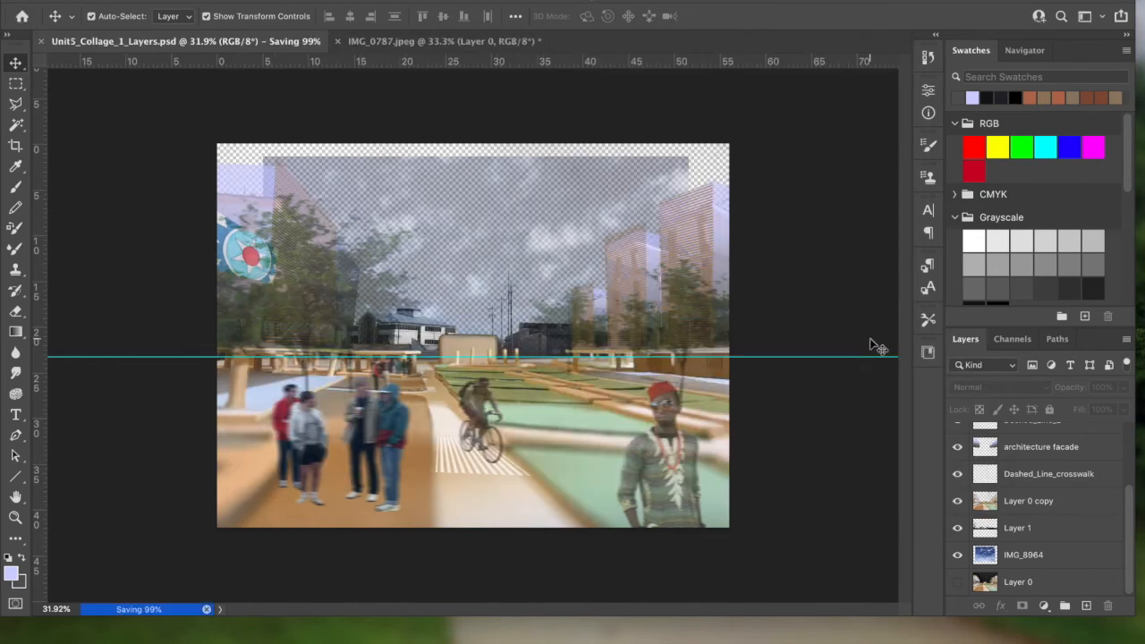
Start saving a copy of the collage to the Desktop and choose JPEG as its format
left_click(125, 2)
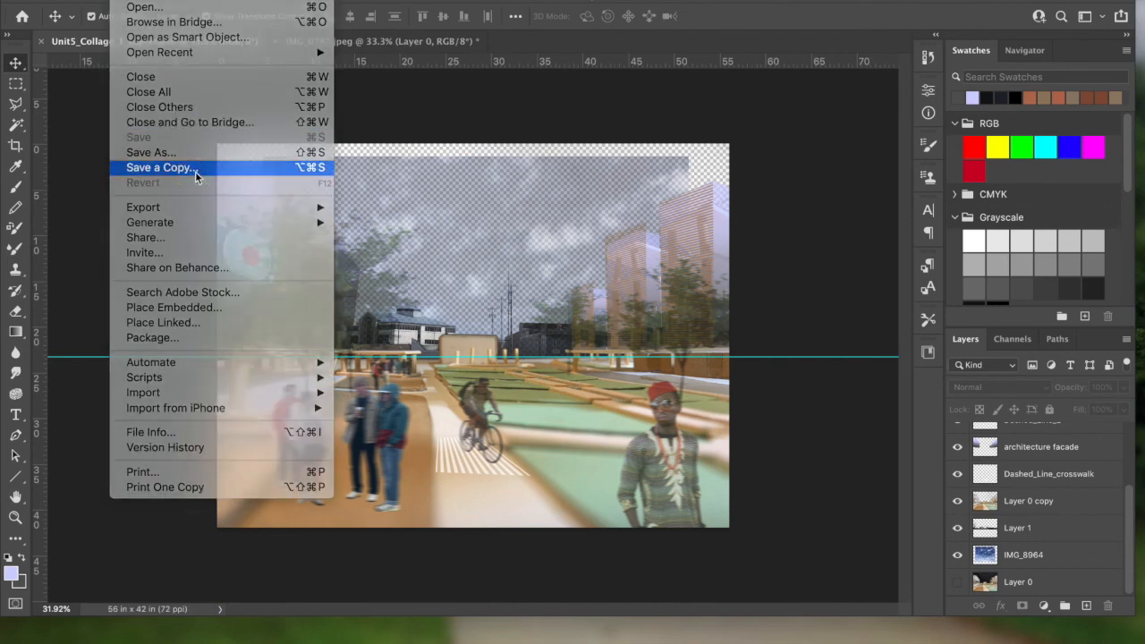
left_click(195, 170)
left_click(666, 459)
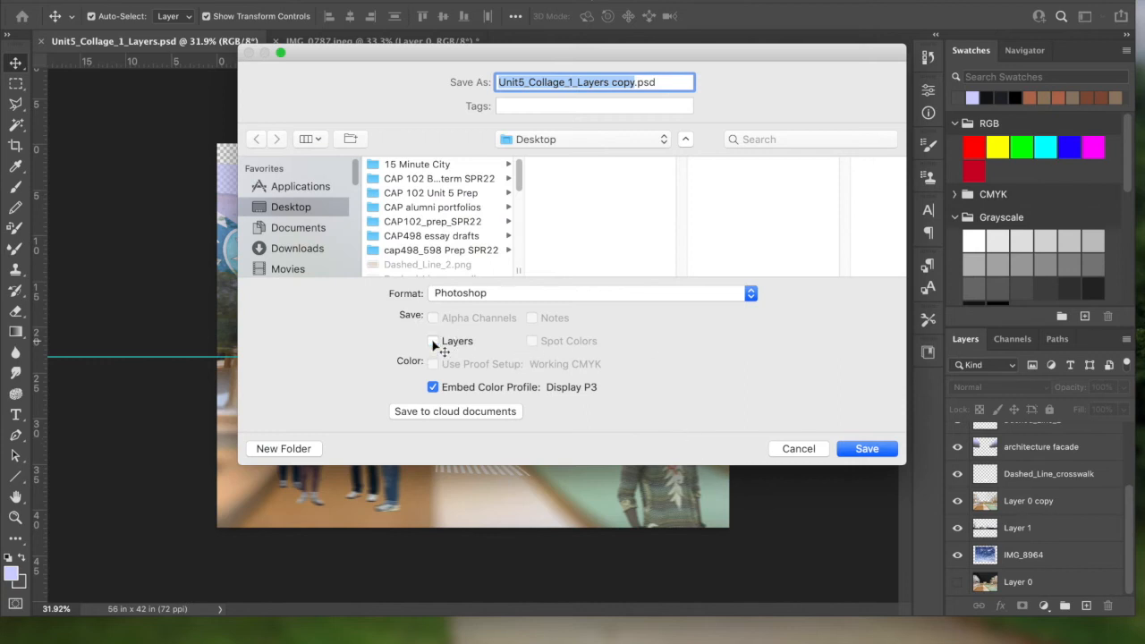
left_click(498, 294)
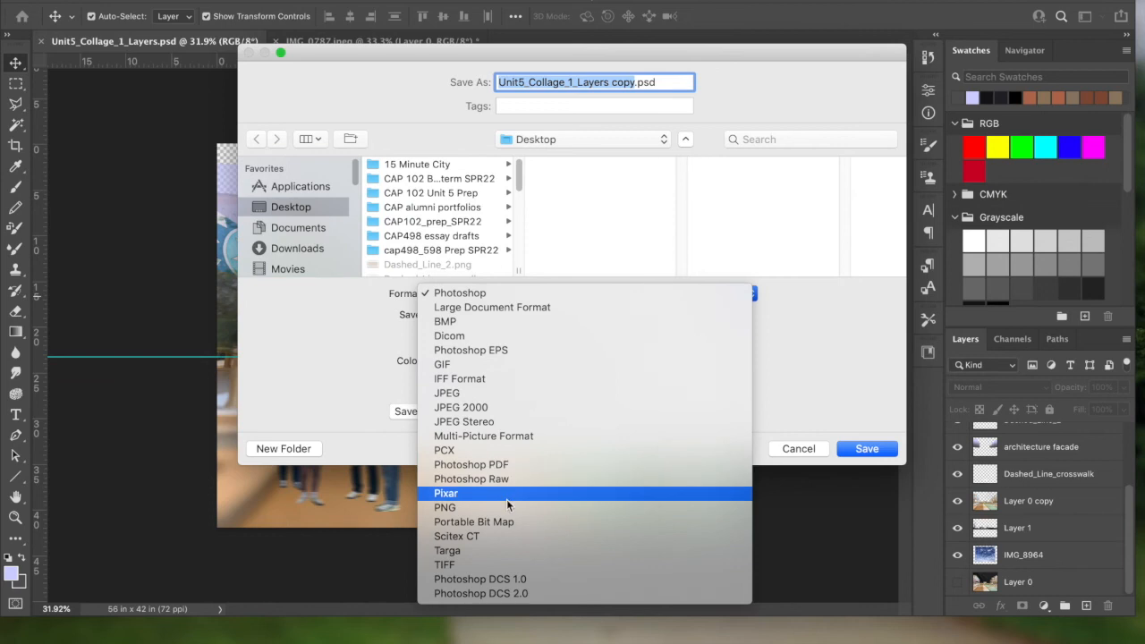
left_click(534, 392)
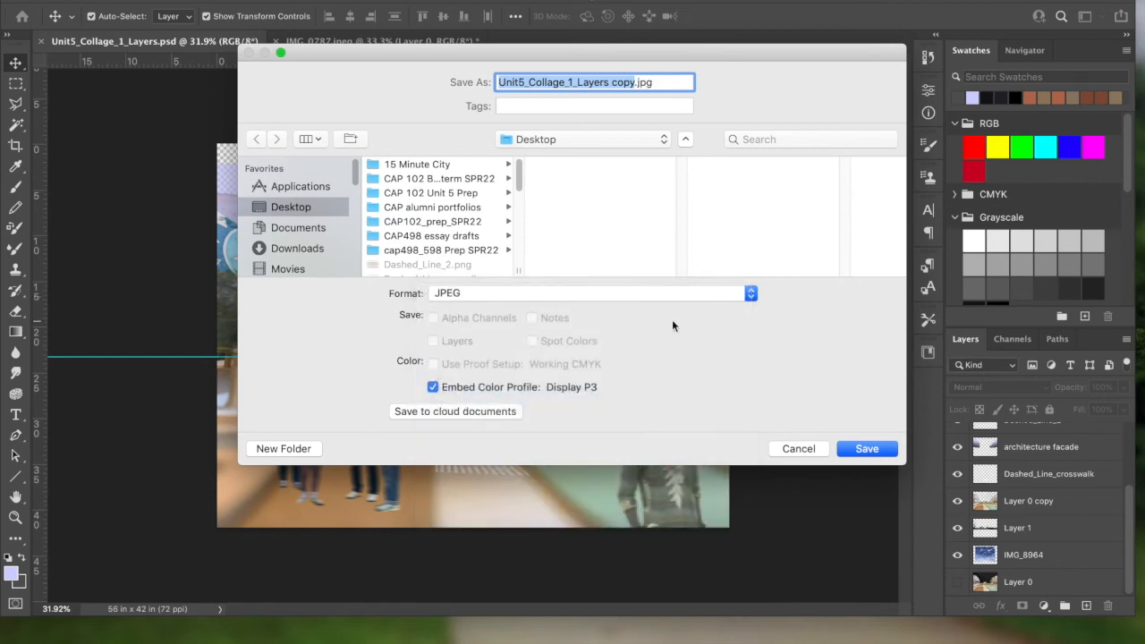
Name the JPEG copy Unit5_Collage_1_merged and save it with the offered JPEG options
left_click(613, 84)
key("BackSpace")
key("BackSpace")
key("BackSpace")
key("BackSpace")
key("BackSpace")
key("BackSpace")
key("BackSpace")
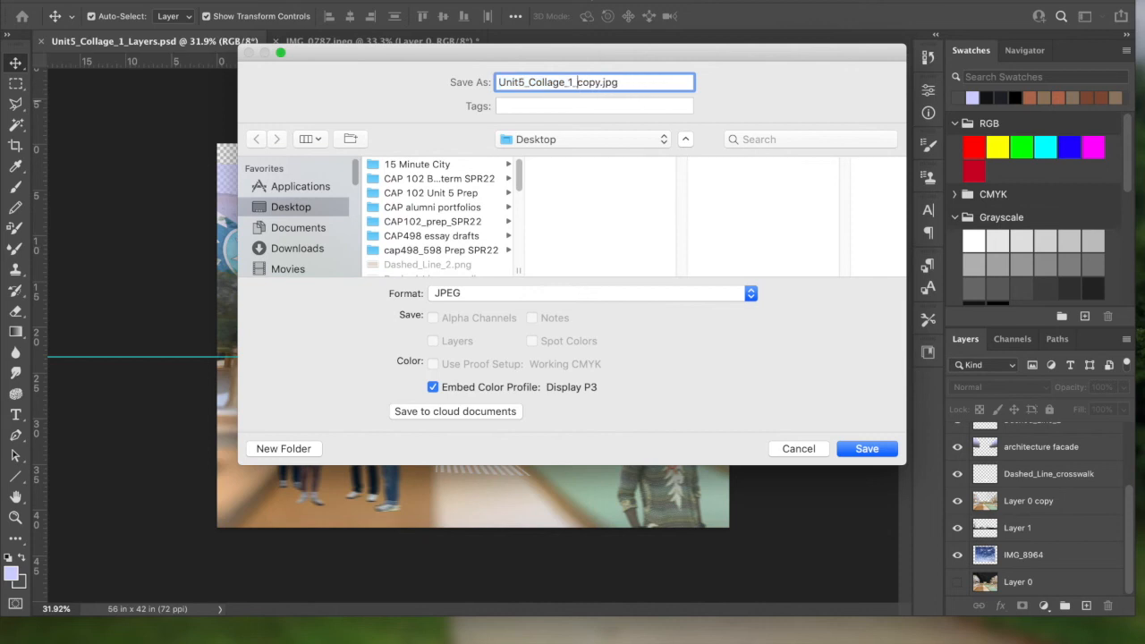
key("BackSpace")
key("BackSpace")
key("BackSpace")
key("BackSpace")
type("merged")
left_click(865, 450)
left_click(860, 216)
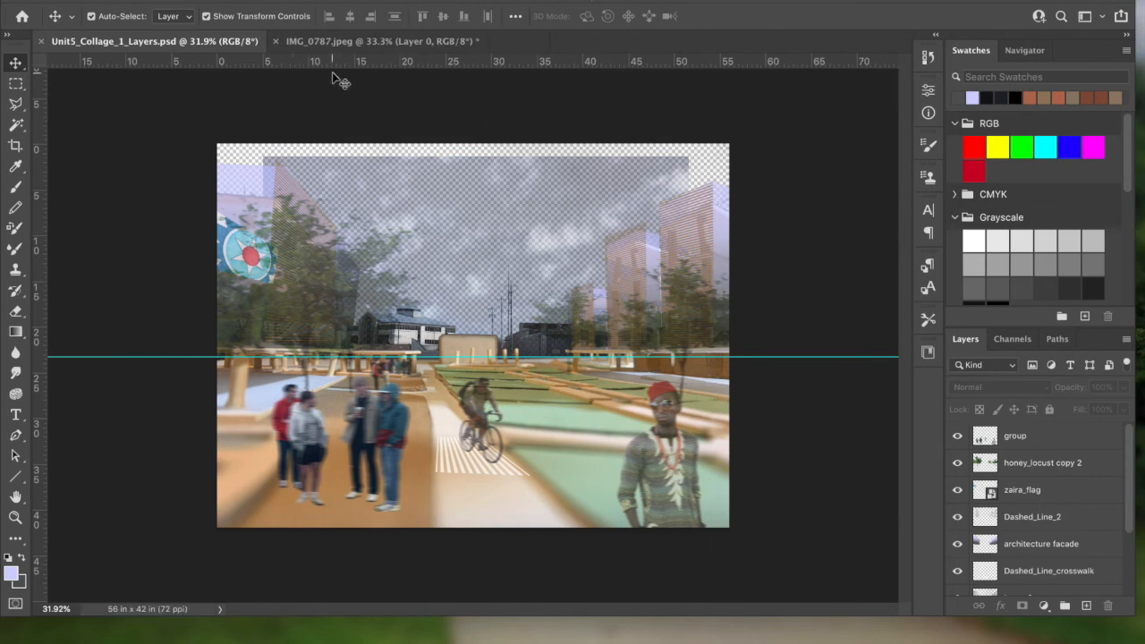
Close IMG_0787.jpeg without saving its changes, and close the layered collage document
left_click(331, 42)
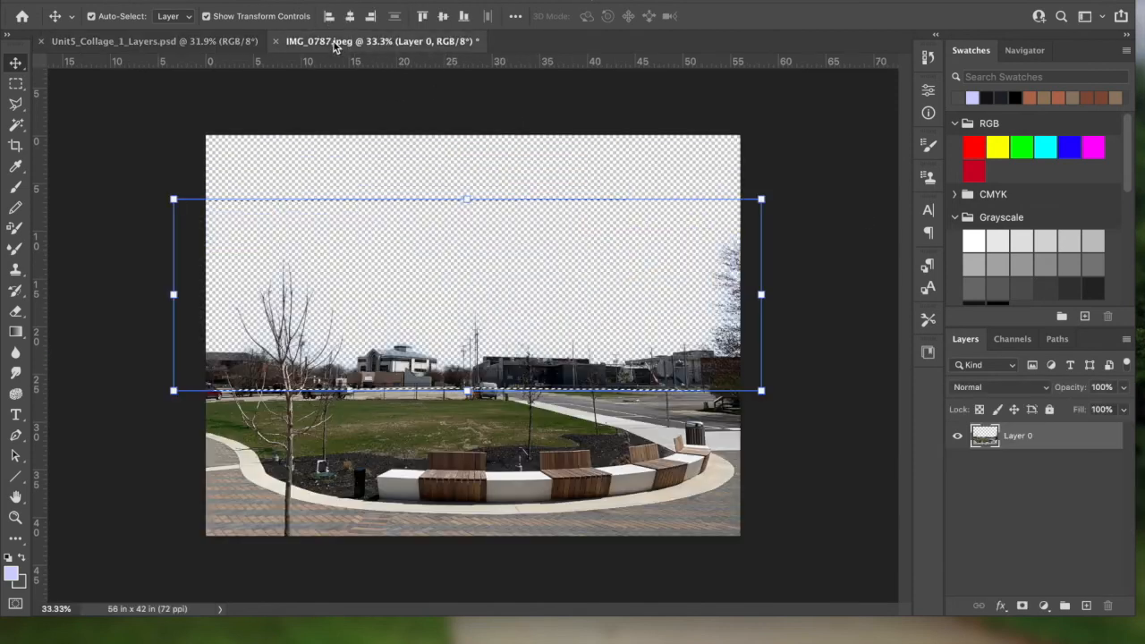
left_click(277, 42)
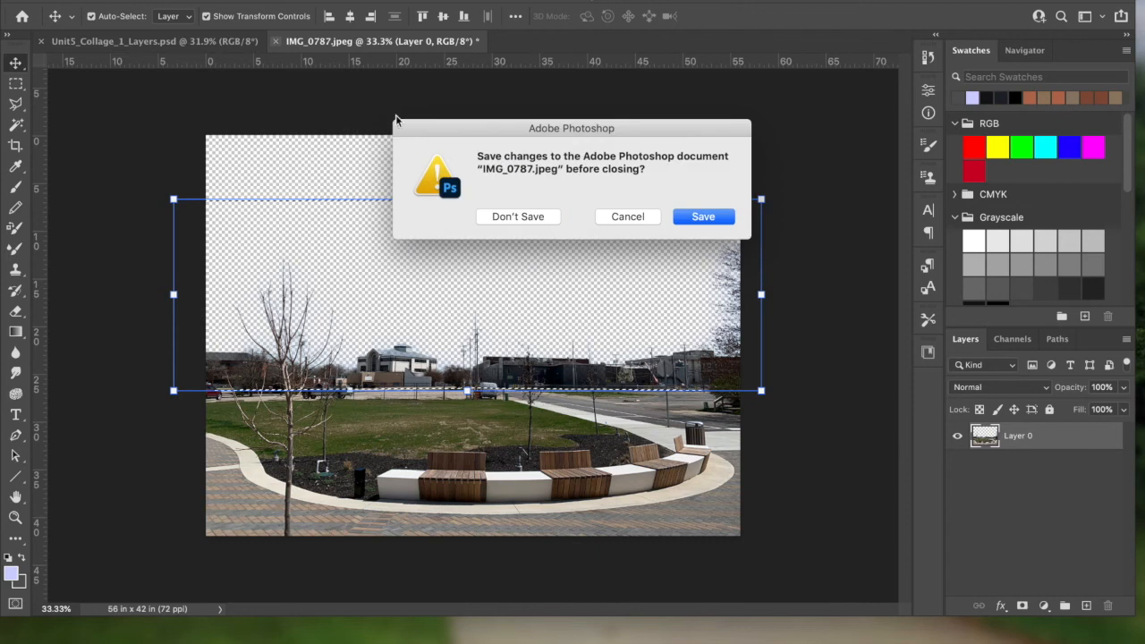
left_click(528, 217)
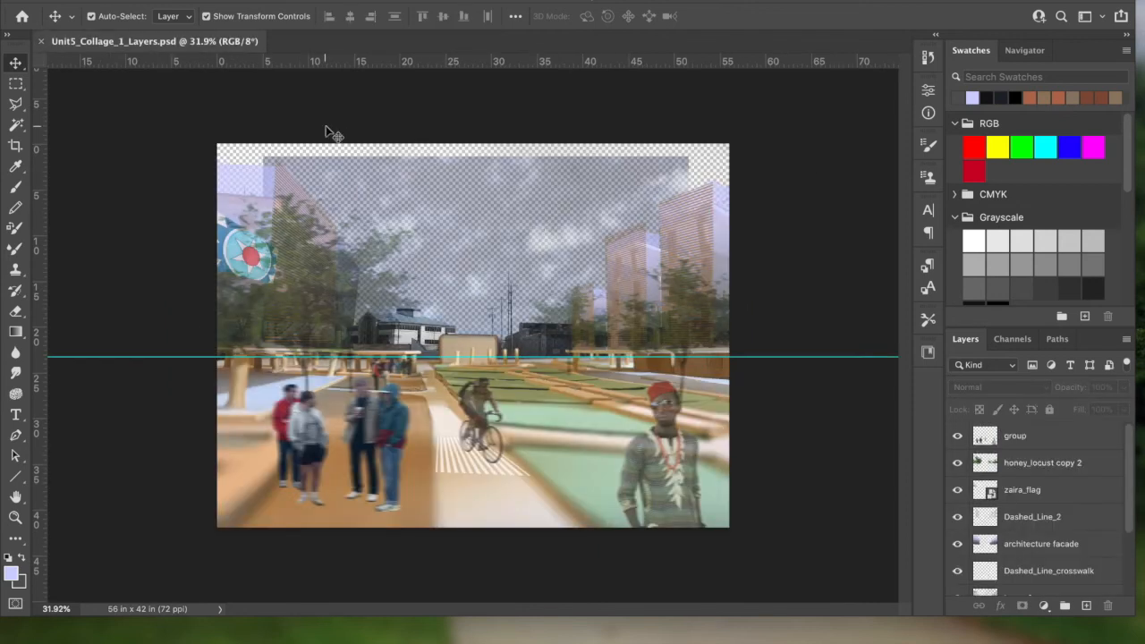
left_click(40, 42)
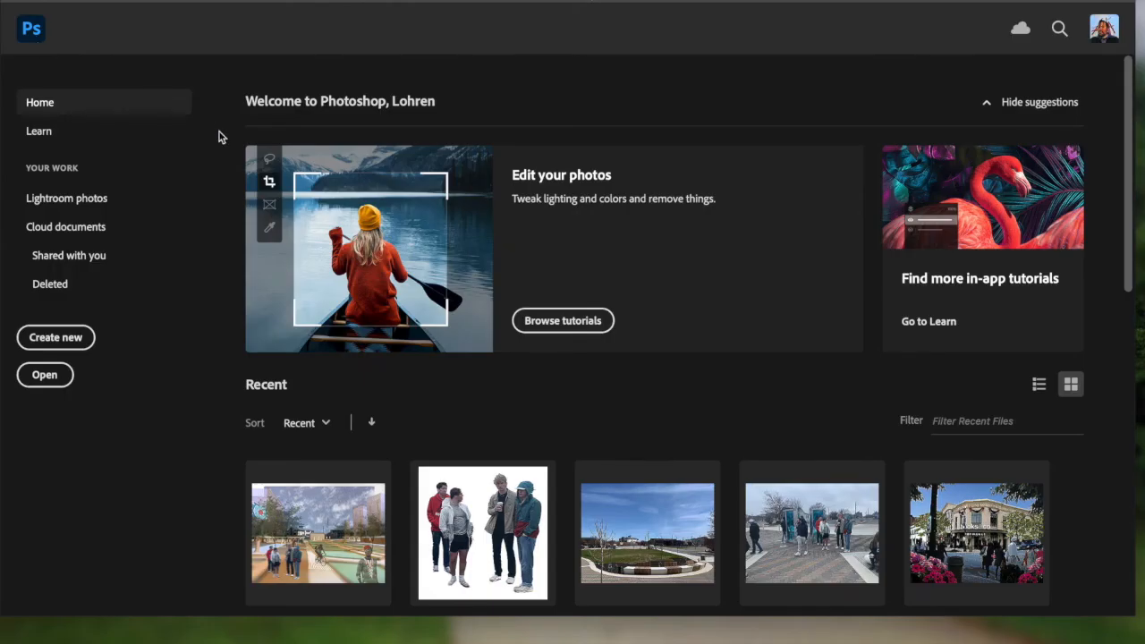
Open Unit5_Collage_1_merged.jpg from the Desktop and remove the horizontal guide from the image
left_click(45, 375)
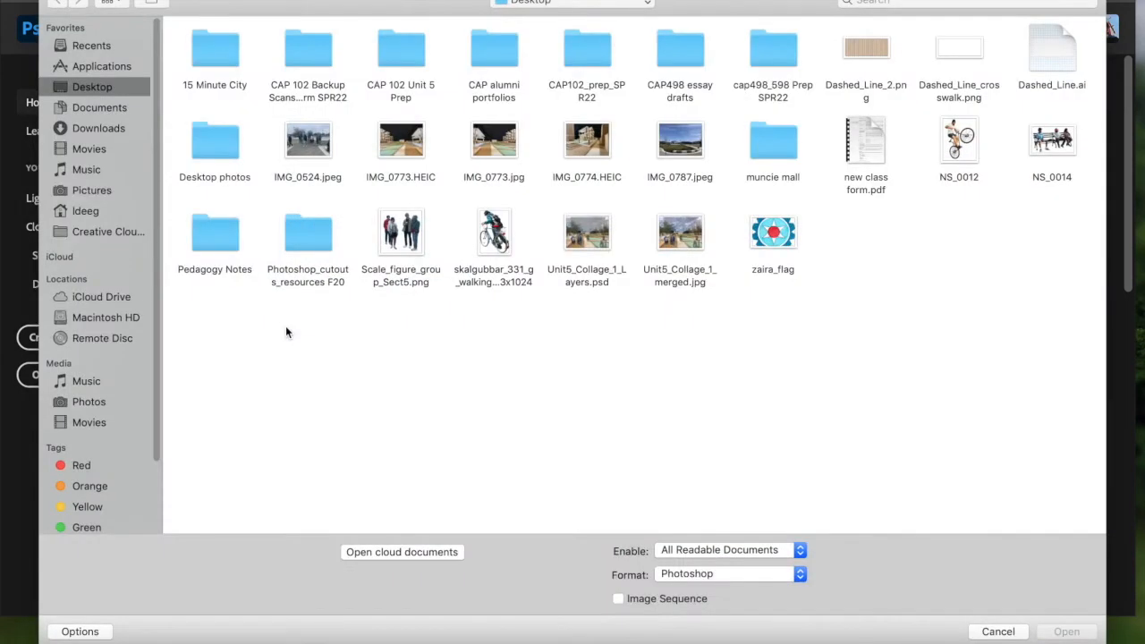
left_click(685, 234)
left_click(1067, 631)
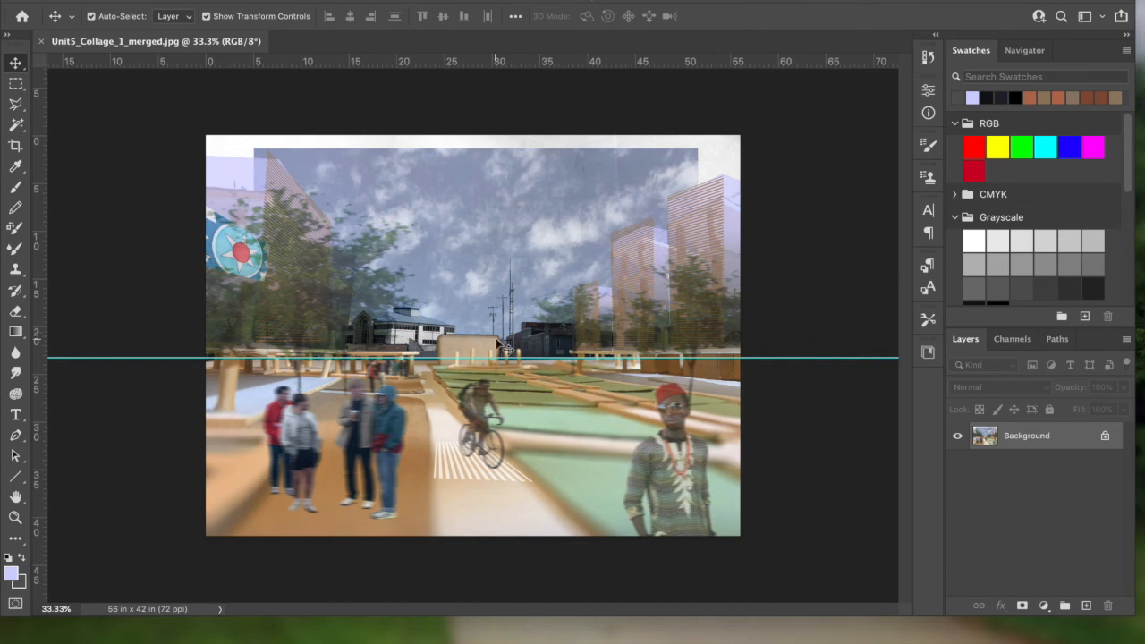
left_click_drag(159, 355, 159, 57)
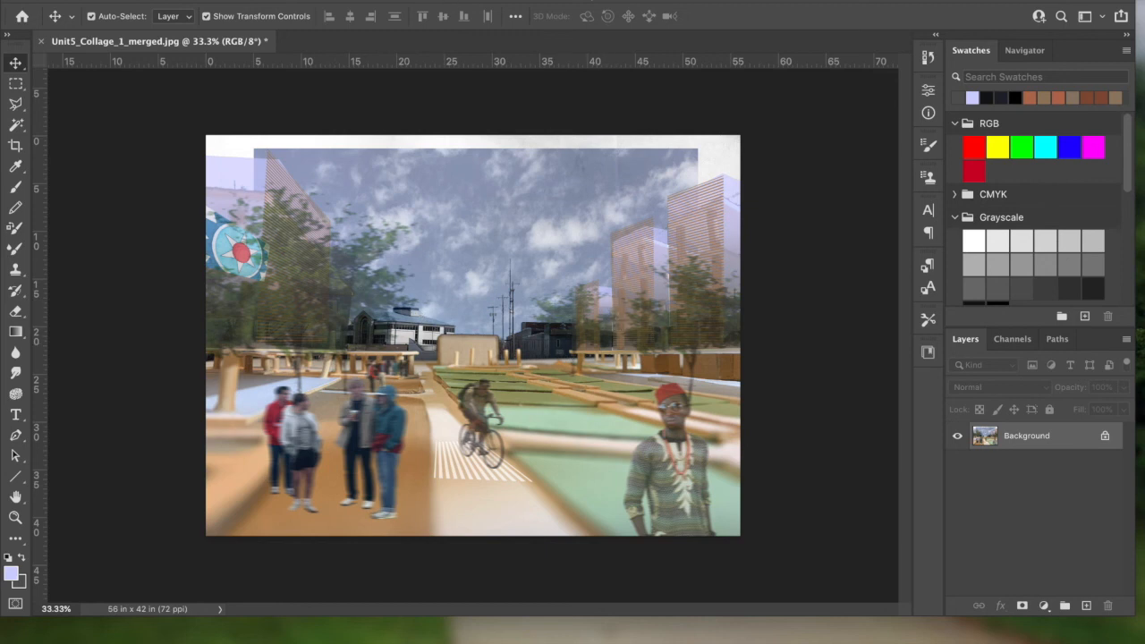
Open the Filter Gallery on the merged collage's Background layer
left_click(372, 0)
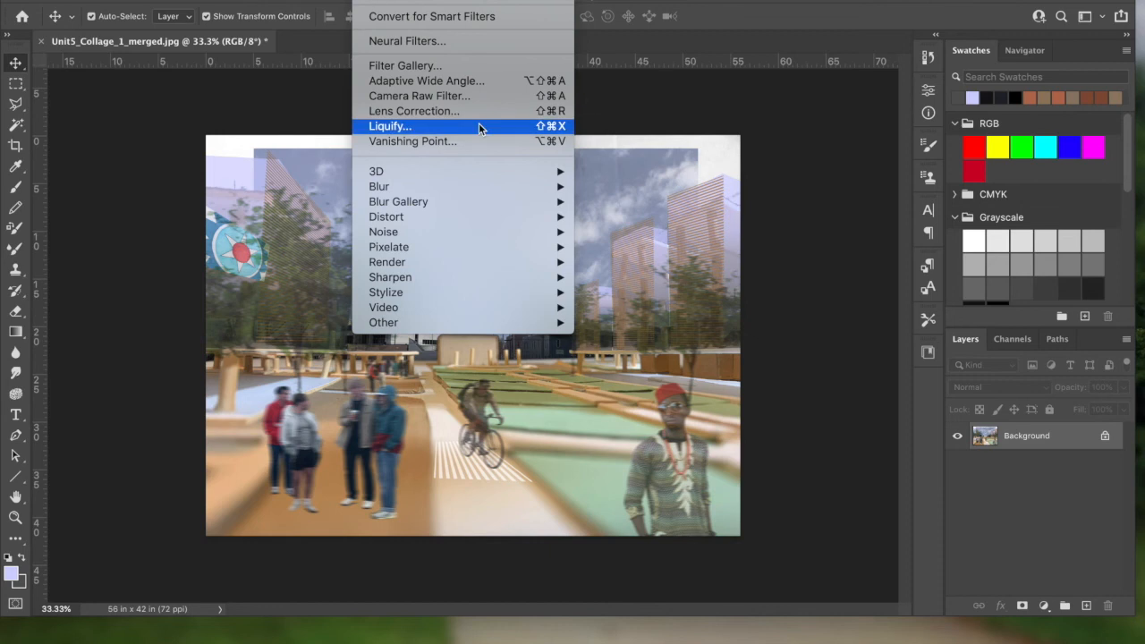
mouse_move(493, 202)
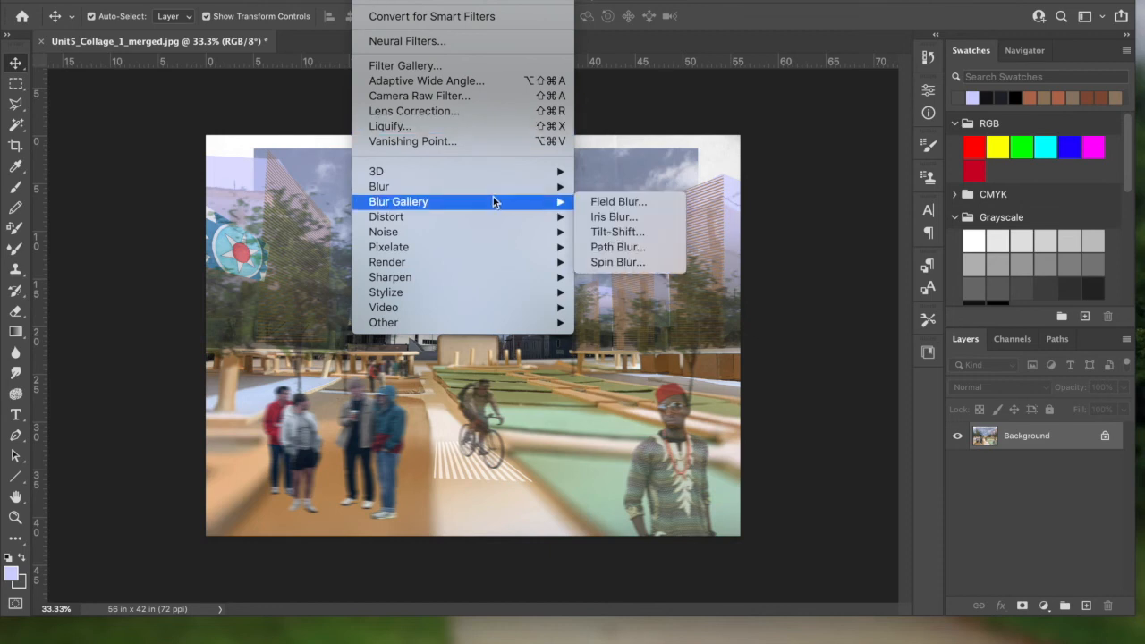
left_click(478, 66)
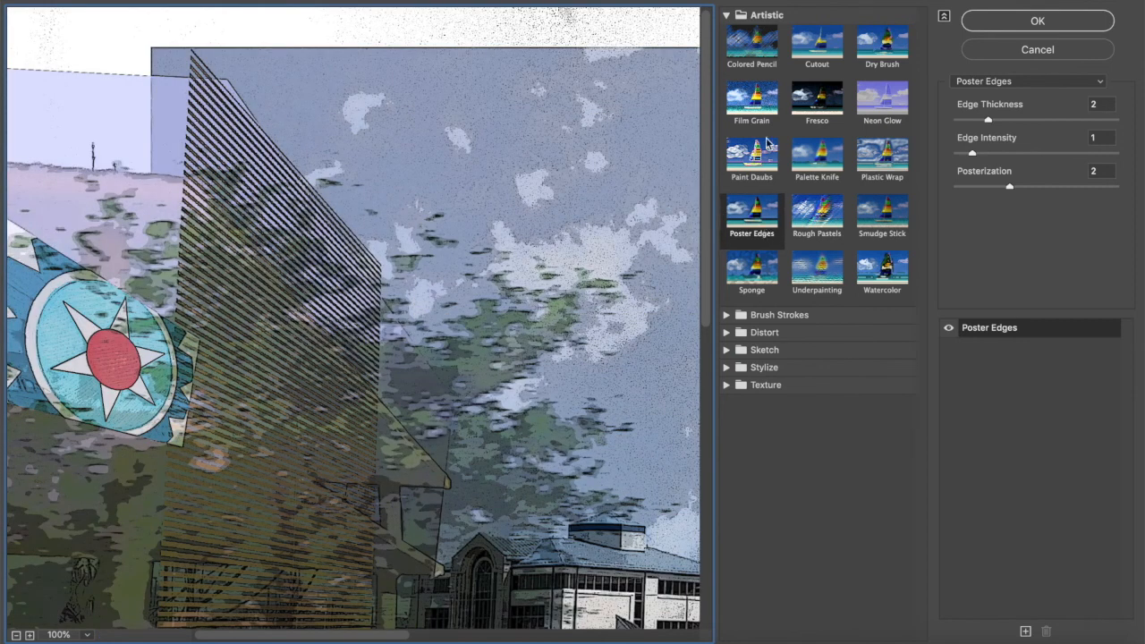
Preview the artistic filters Colored Pencil, Film Grain, Poster Edges and Sponge on the collage
left_click(753, 54)
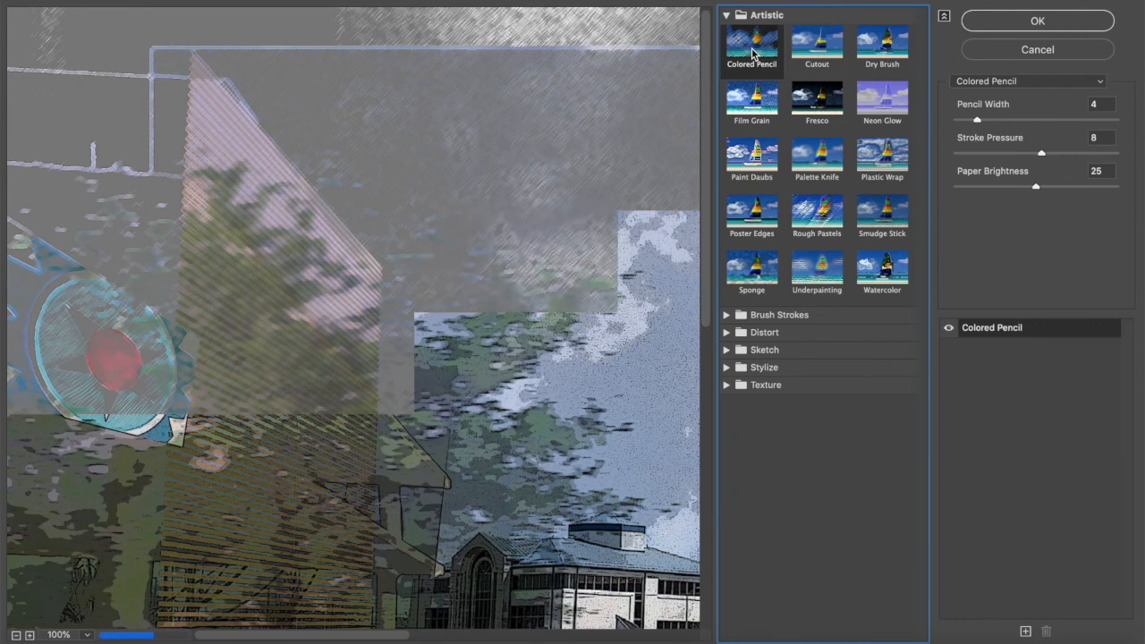
left_click(753, 105)
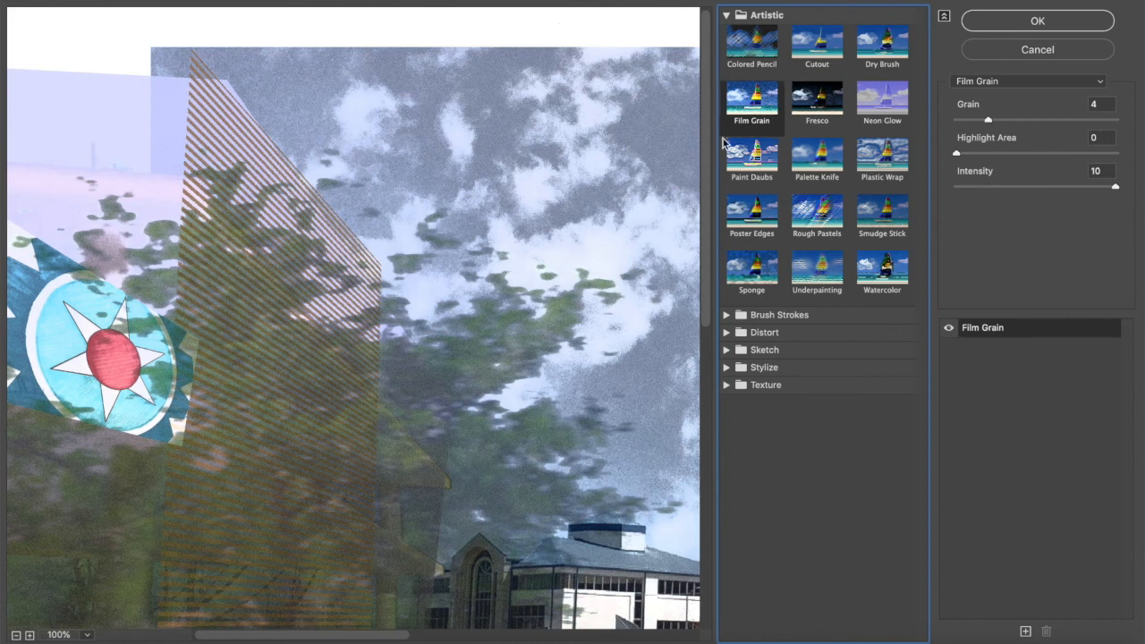
left_click(776, 235)
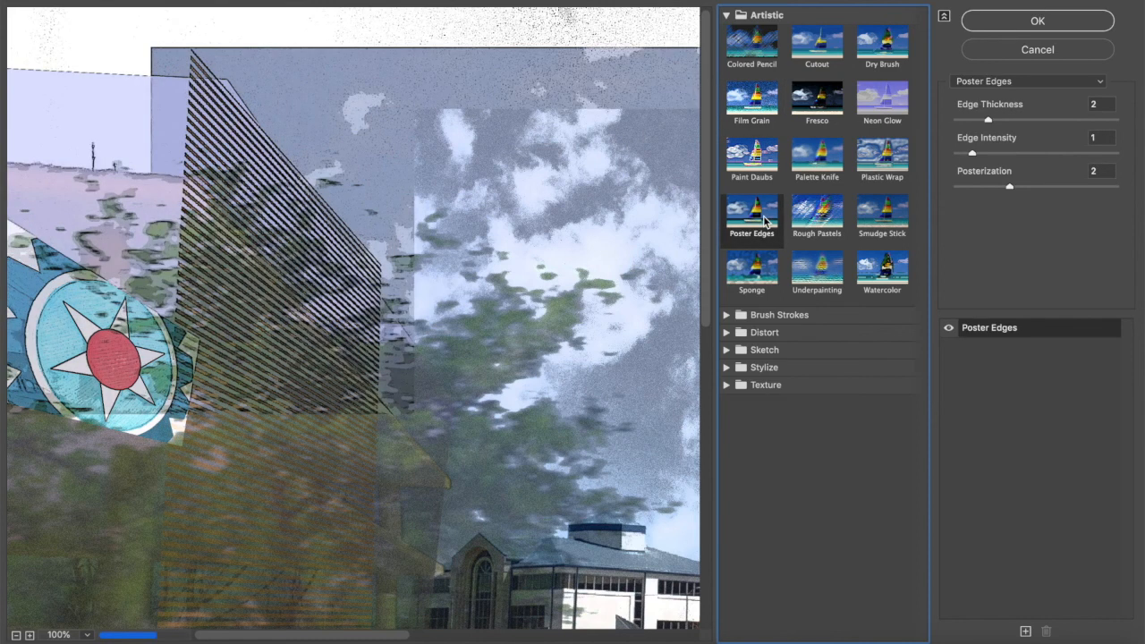
left_click(761, 268)
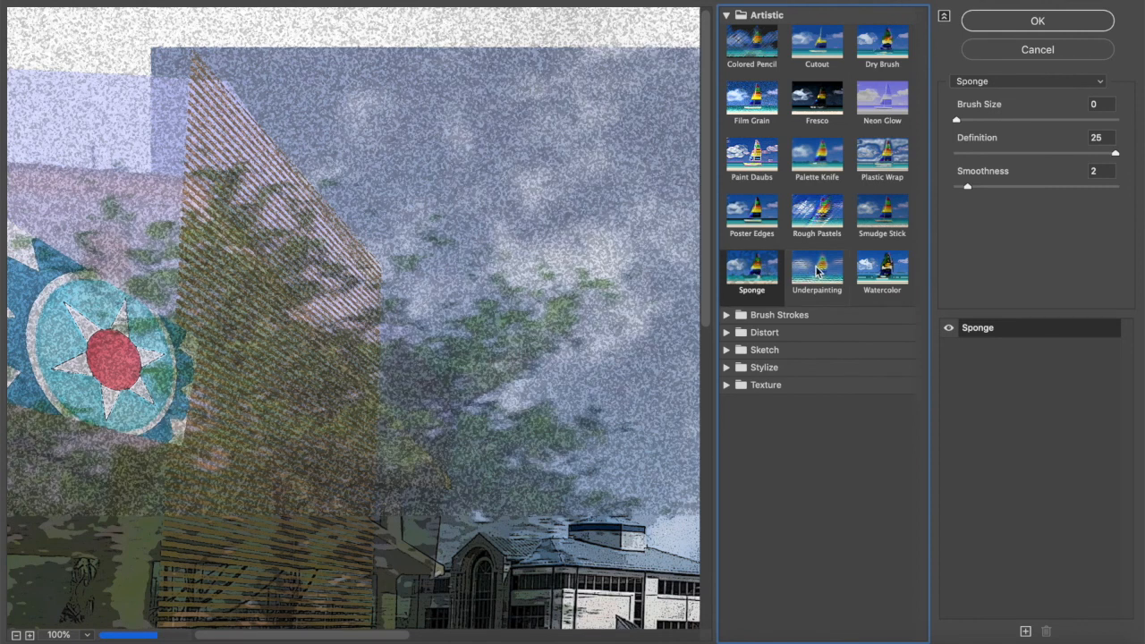
Choose the Watercolor filter with Brush Detail 14, Shadow Intensity 0 and Texture 3, and check its effect across the collage
left_click(880, 273)
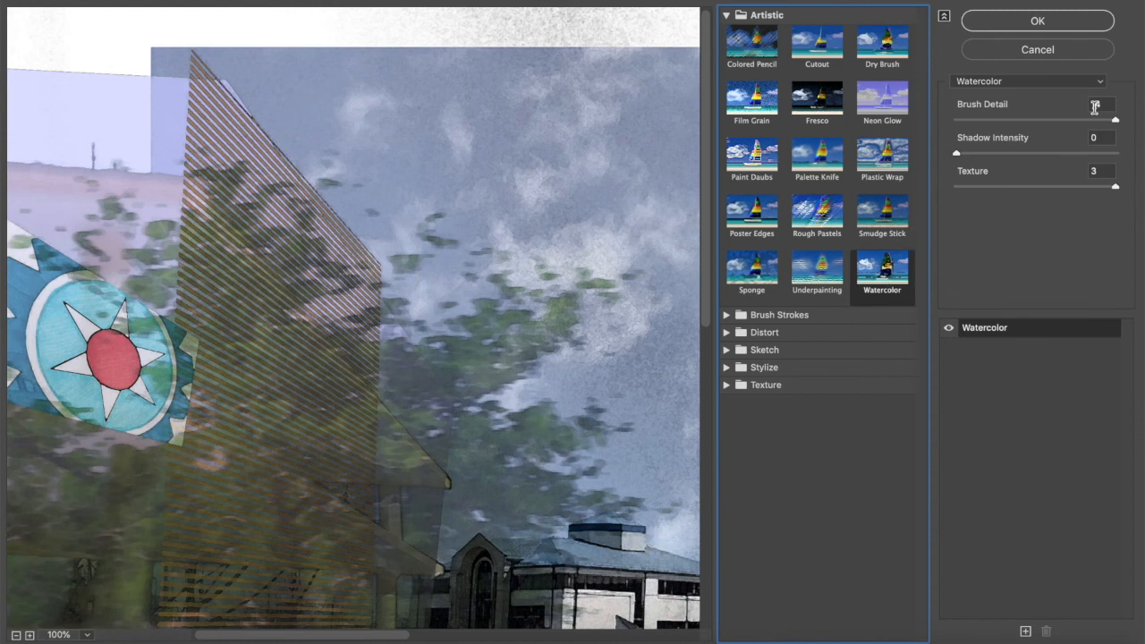
mouse_move(1116, 119)
left_mouse_down()
mouse_move(1084, 126)
mouse_move(1119, 128)
left_mouse_up()
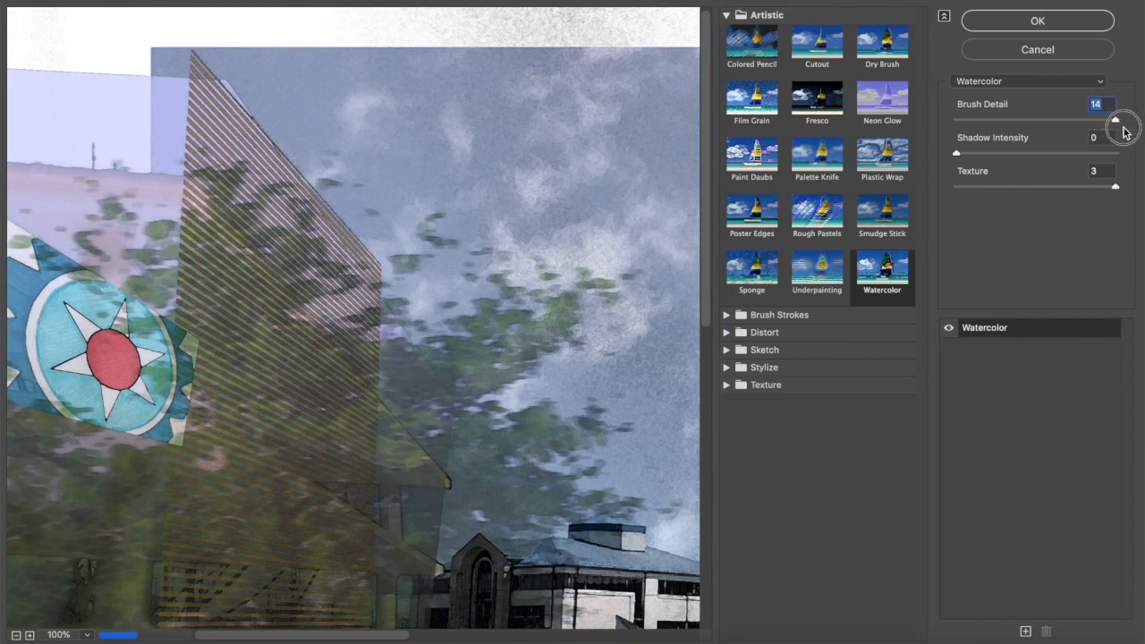
mouse_move(961, 153)
left_mouse_down()
mouse_move(1010, 155)
mouse_move(935, 159)
left_mouse_up()
left_click_drag(1097, 190, 1130, 191)
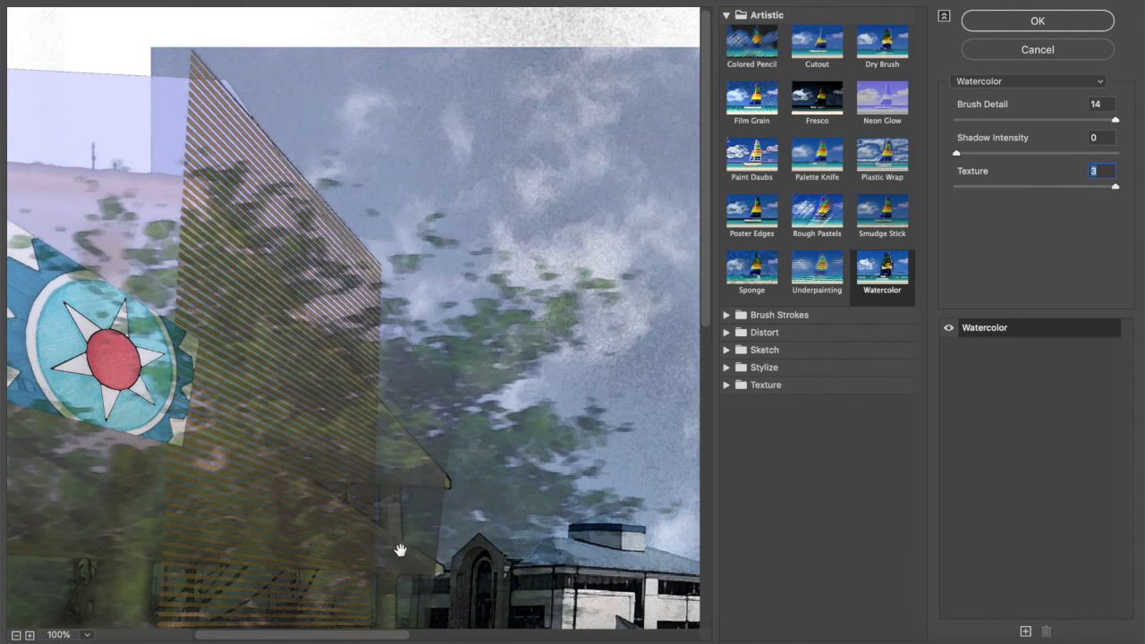
left_click(16, 635)
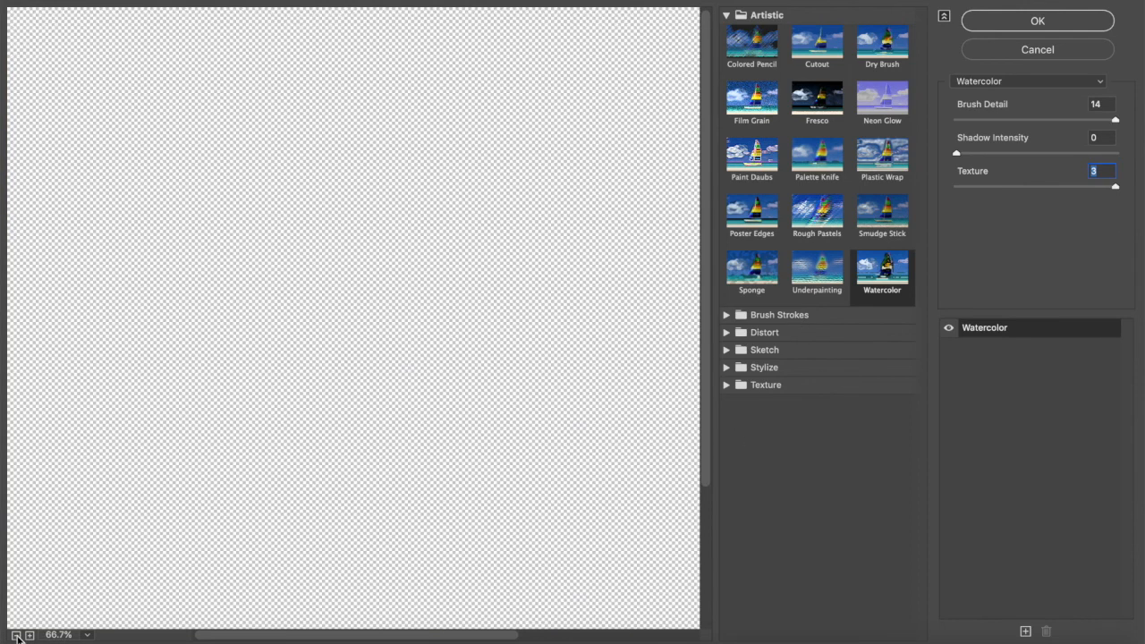
left_click(16, 635)
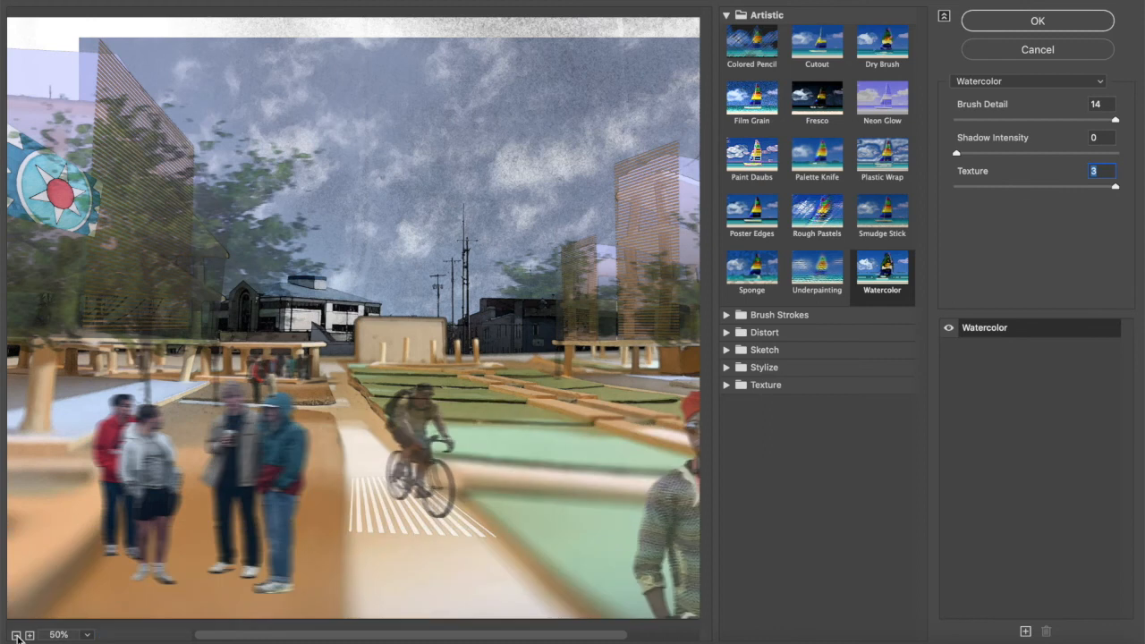
Look through the Brush Strokes, Distort, Sketch, Stylize and Texture filter categories in the Filter Gallery with the whole collage in view
left_click(16, 635)
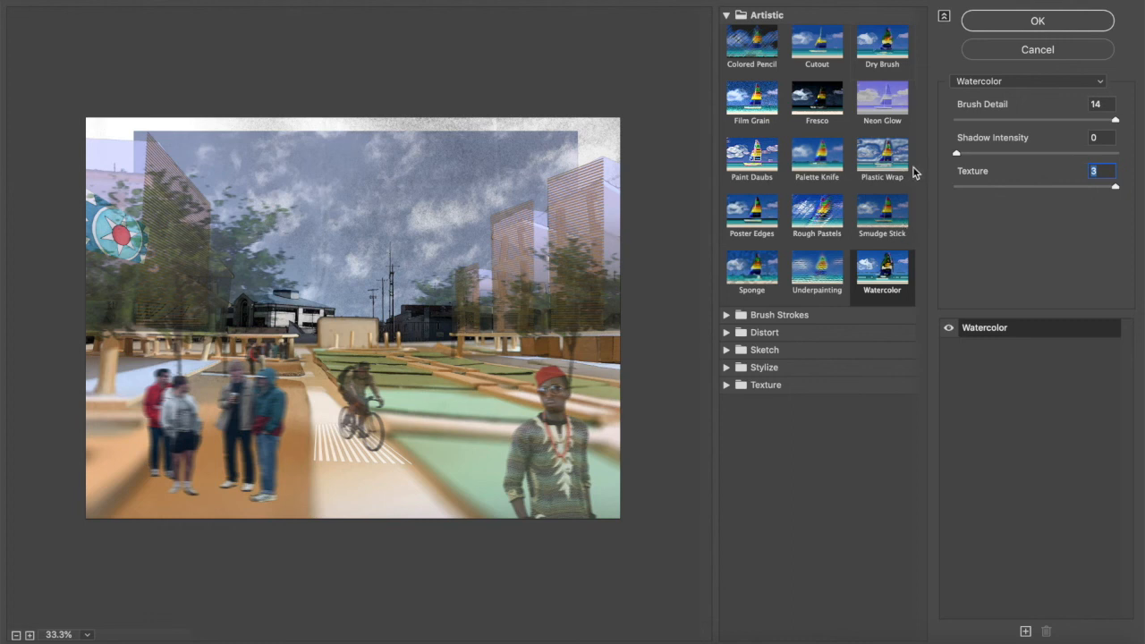
left_click(726, 315)
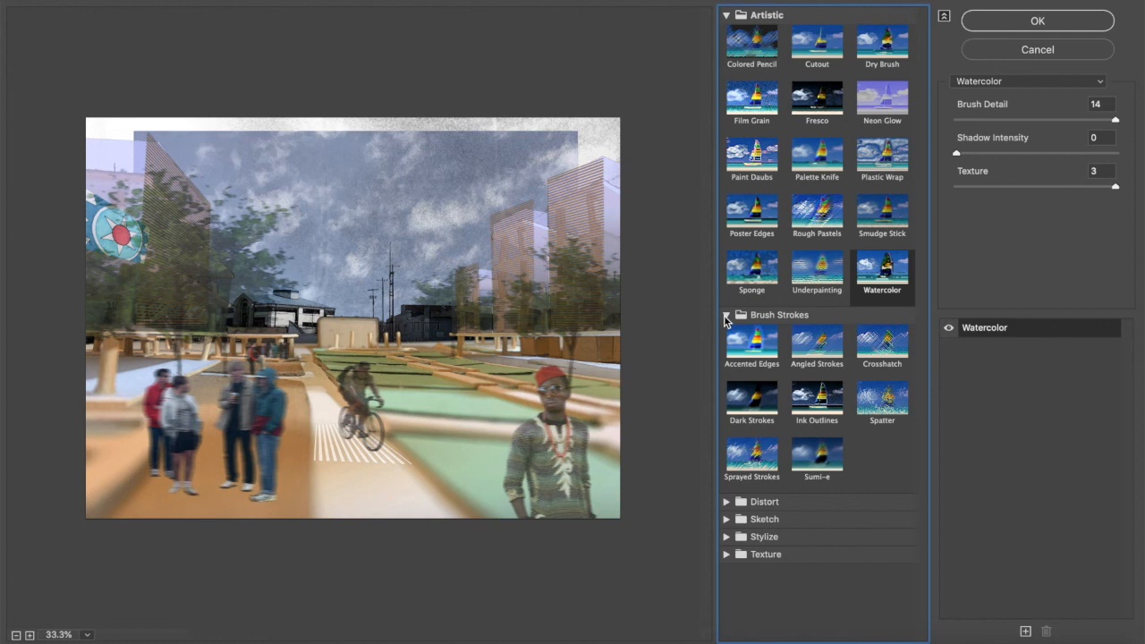
left_click(726, 315)
left_click(726, 332)
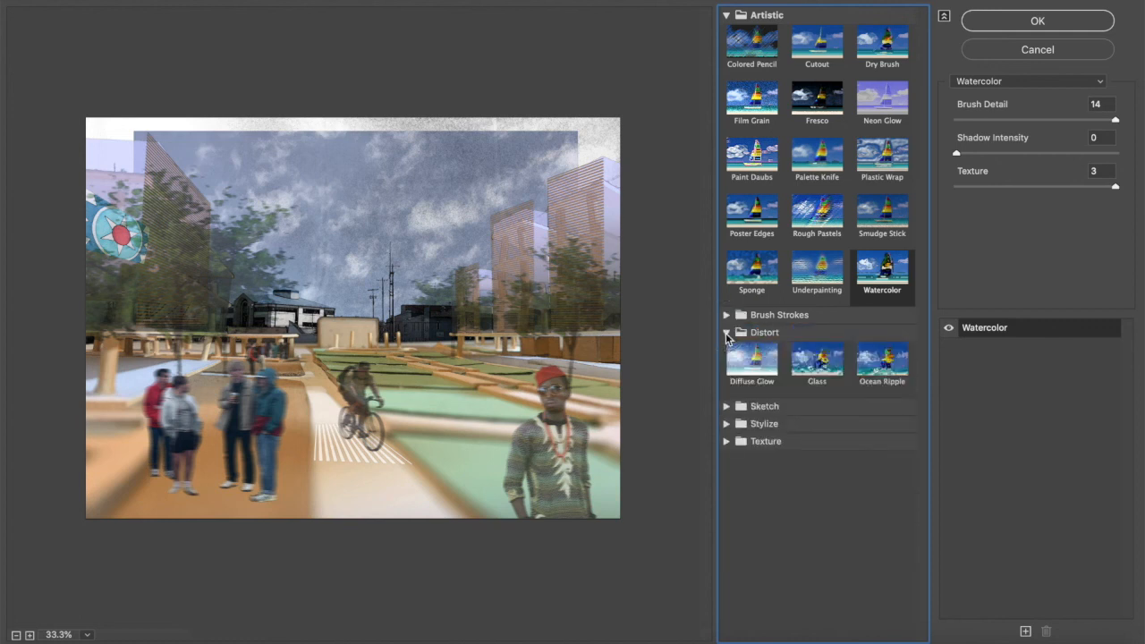
left_click(725, 332)
left_click(725, 350)
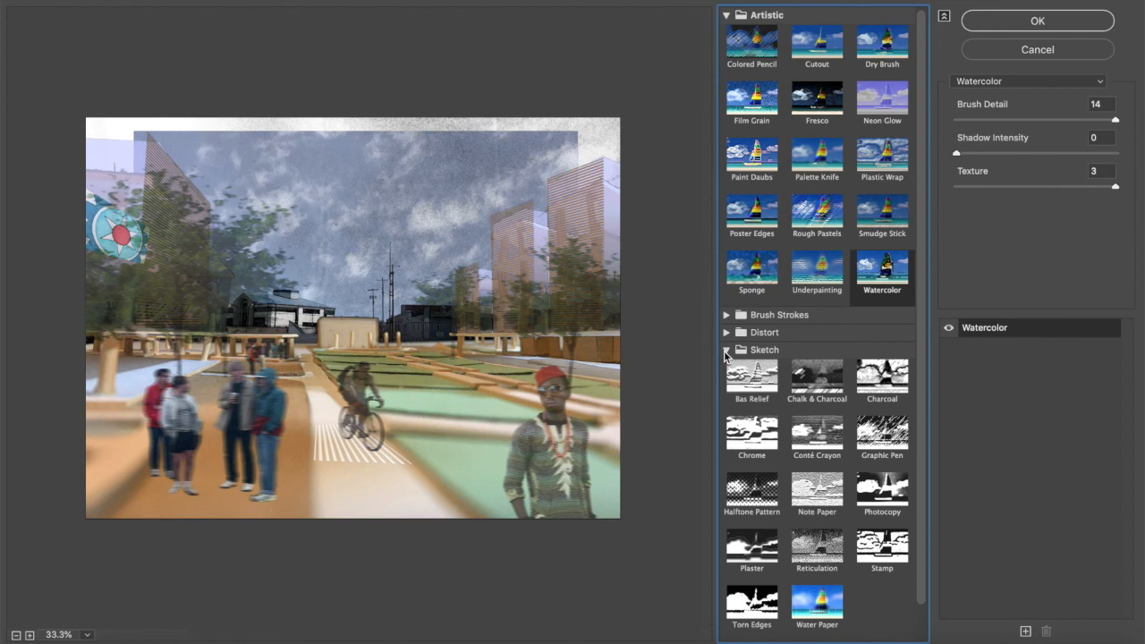
left_click(725, 350)
left_click(725, 366)
left_click(726, 367)
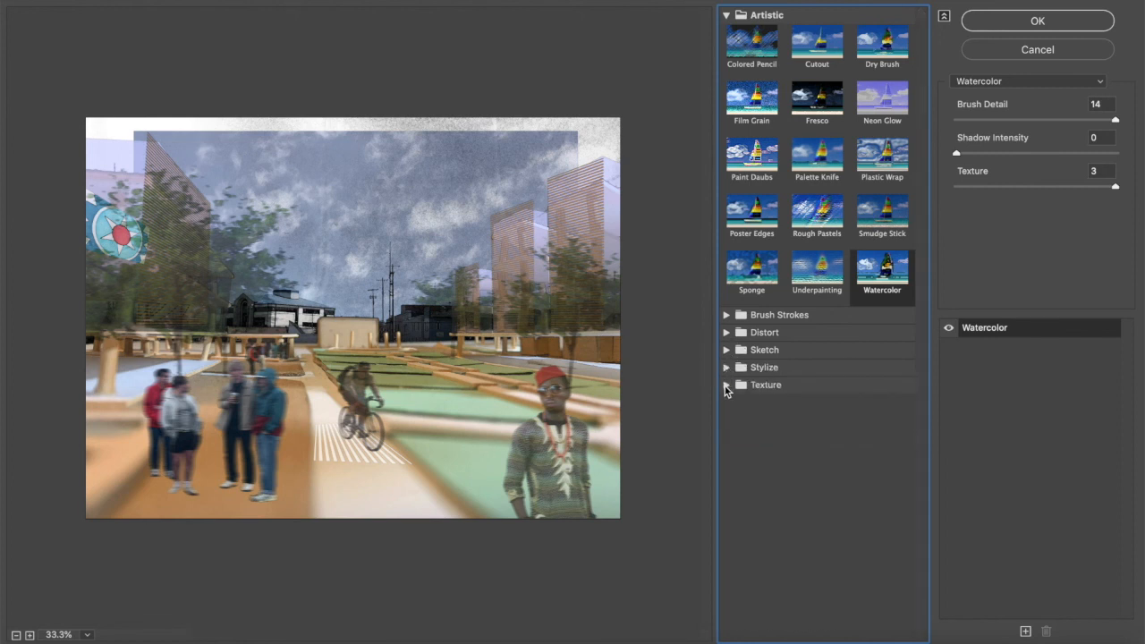
left_click(726, 386)
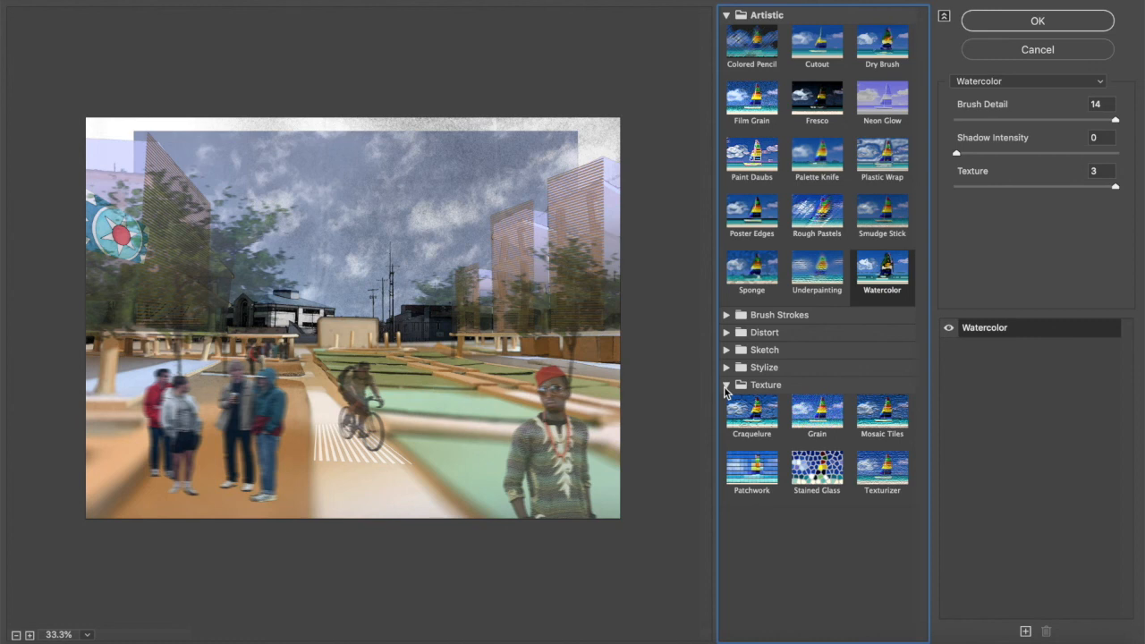
left_click(726, 386)
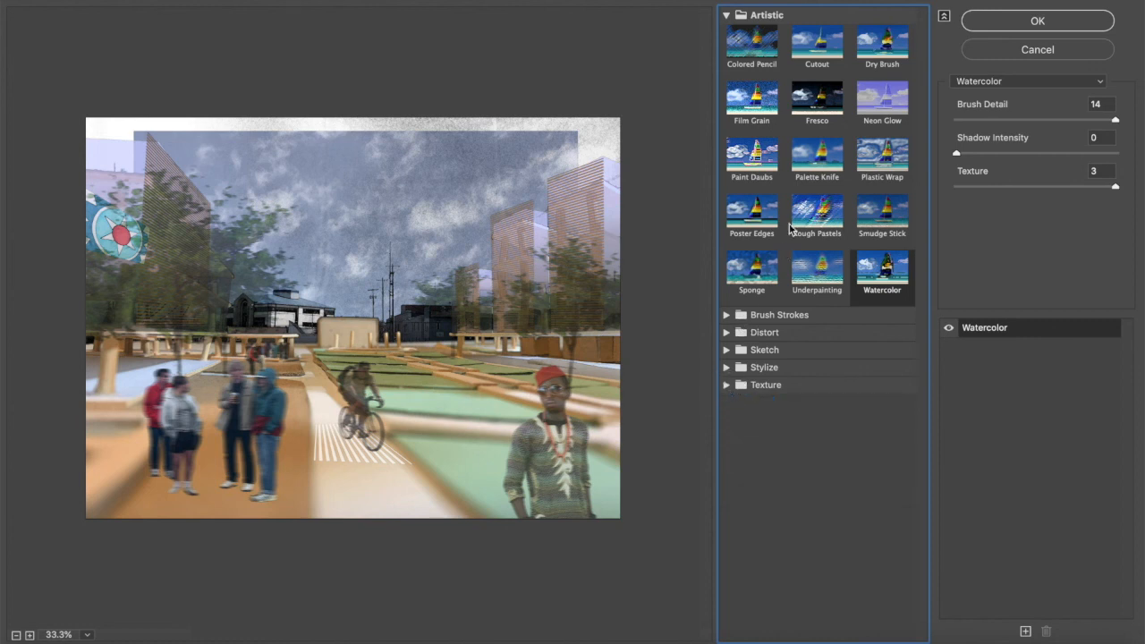
Try the Cutout filter on the collage with Number of Levels 8, Edge Simplicity 0 and Edge Fidelity 3
left_click(829, 50)
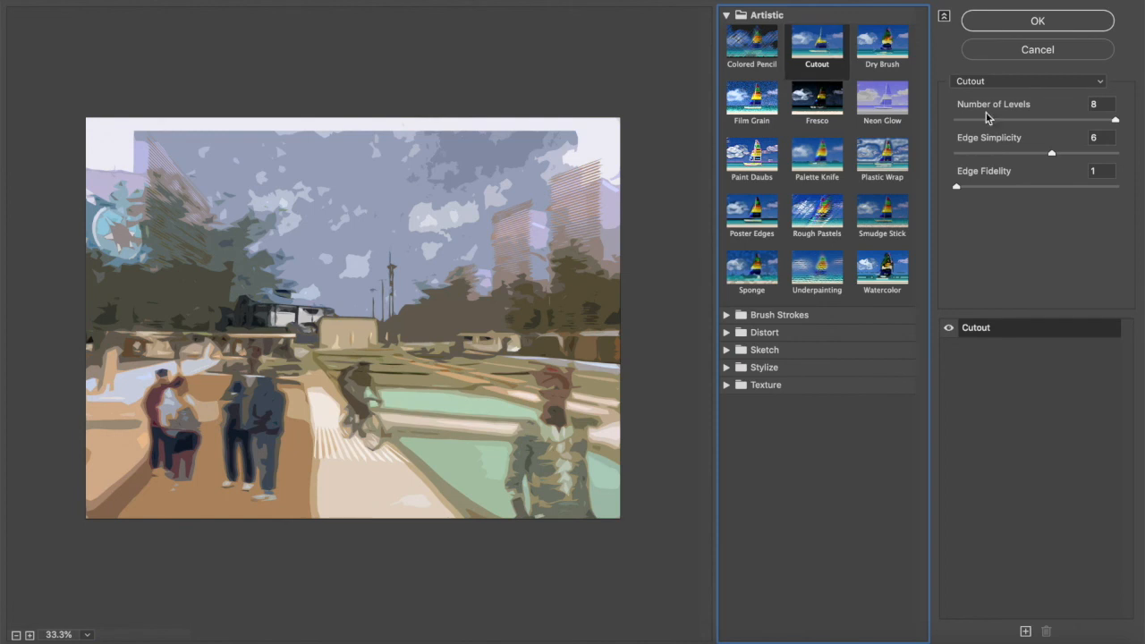
mouse_move(1115, 120)
left_mouse_down()
mouse_move(944, 125)
mouse_move(1059, 118)
mouse_move(1129, 133)
left_mouse_up()
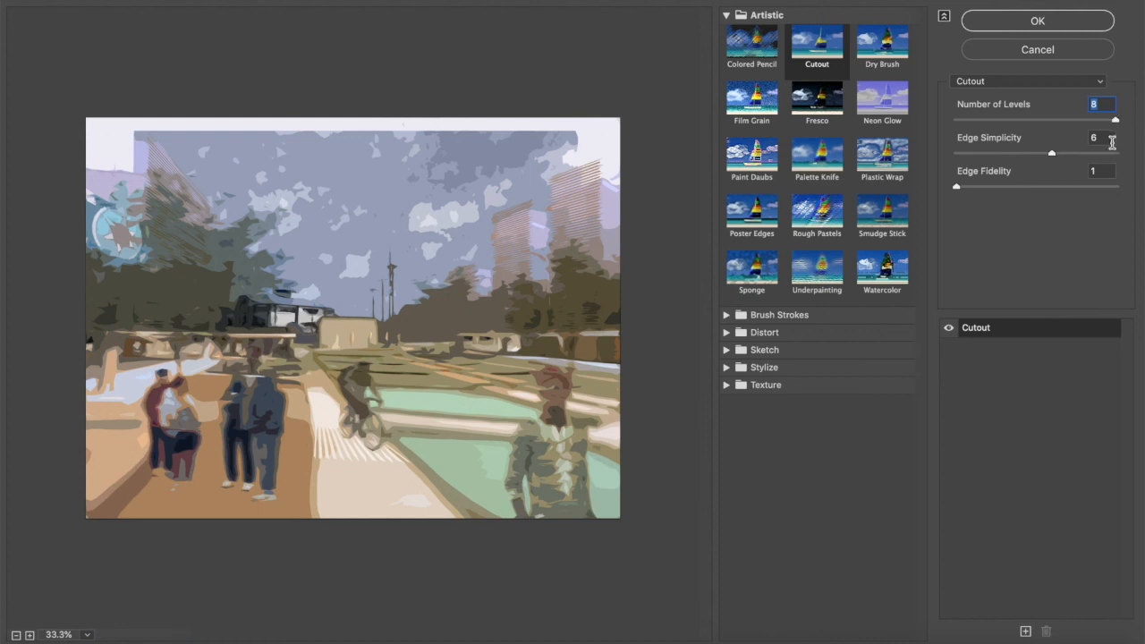
left_click_drag(1052, 156, 939, 154)
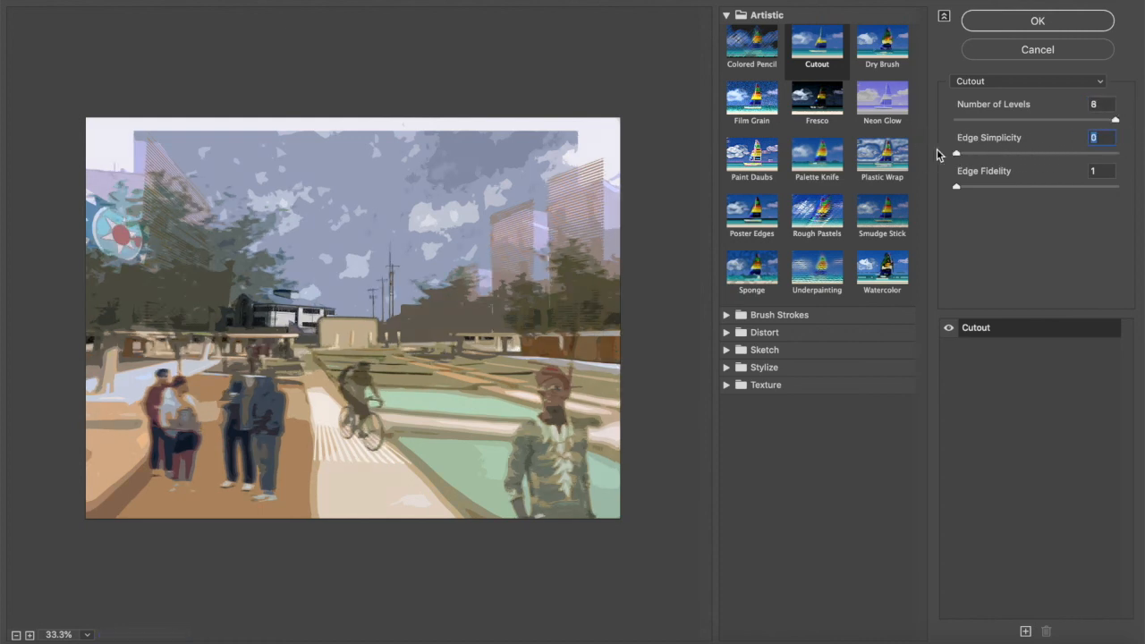
left_click_drag(957, 155, 920, 152)
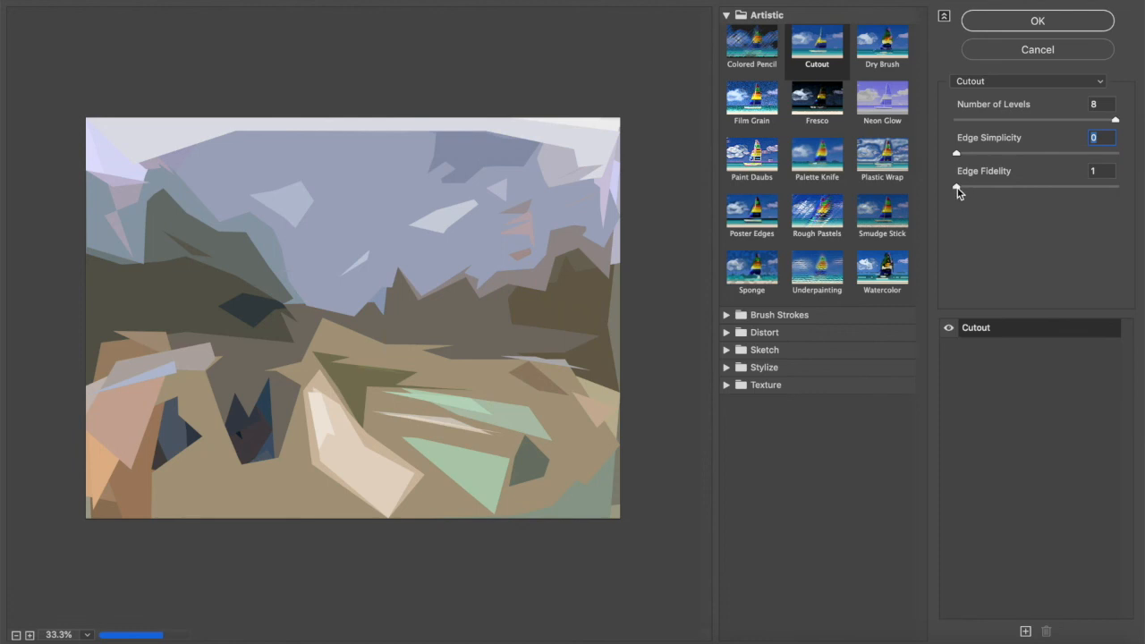
left_click_drag(958, 192, 1078, 202)
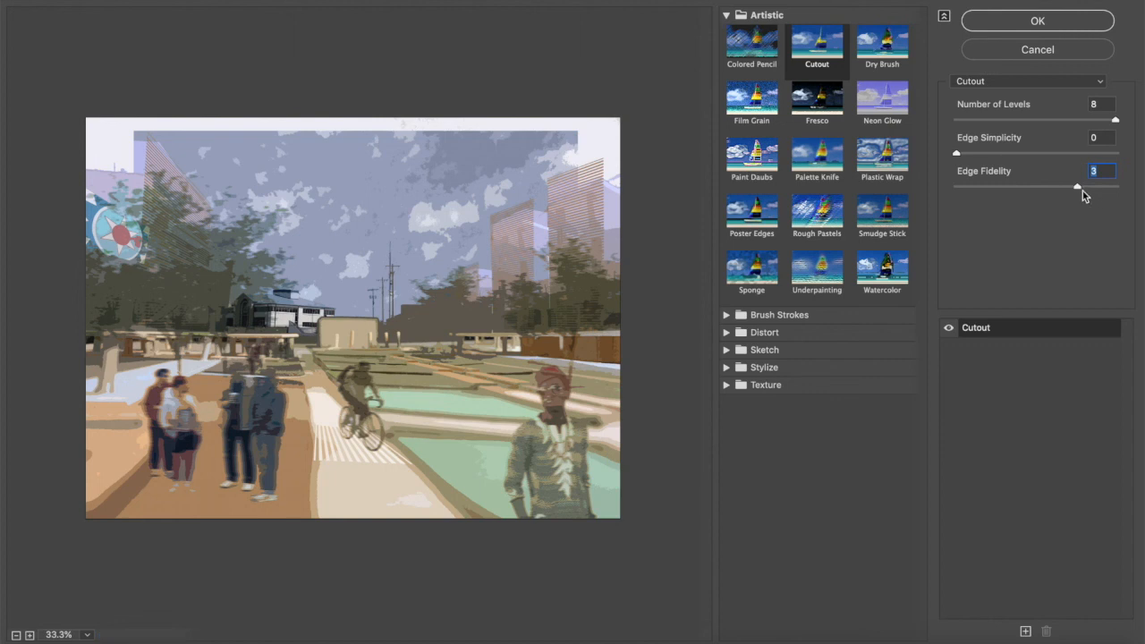
left_click_drag(1077, 185, 1142, 201)
Cancel the Filter Gallery and close Unit5_Collage_1_merged.jpg without saving its changes
left_click(879, 265)
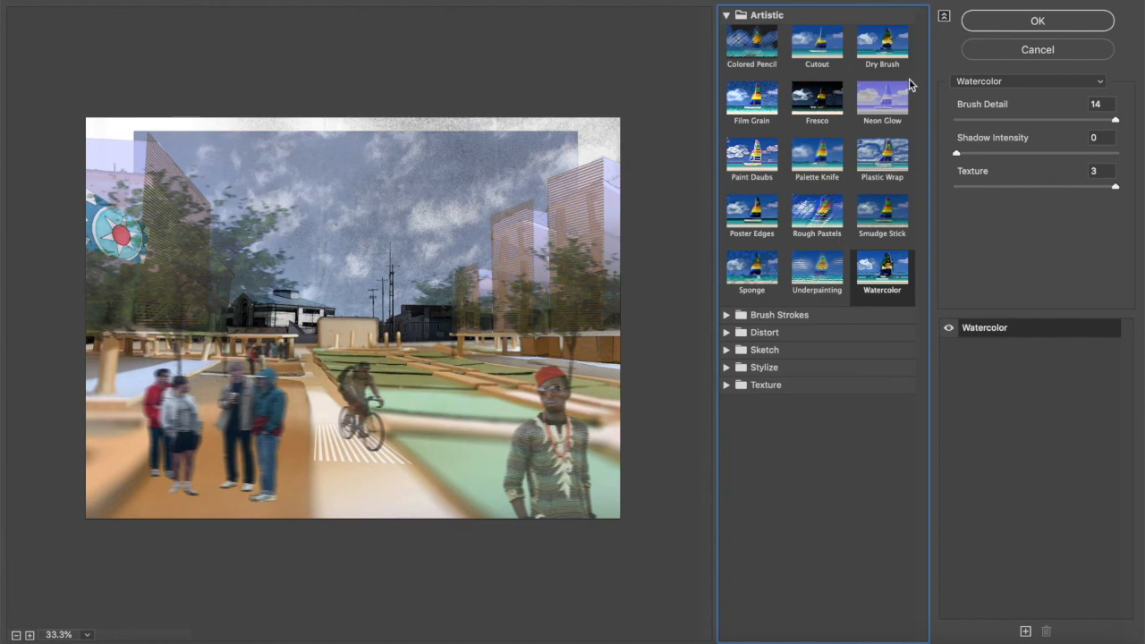
left_click(1029, 50)
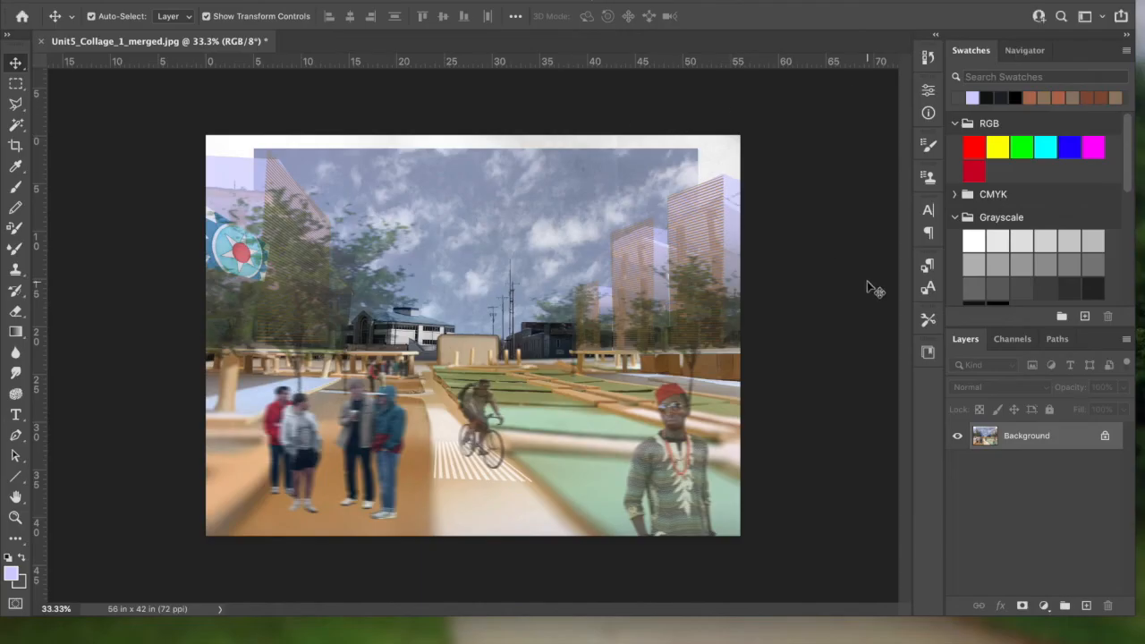
left_click(41, 41)
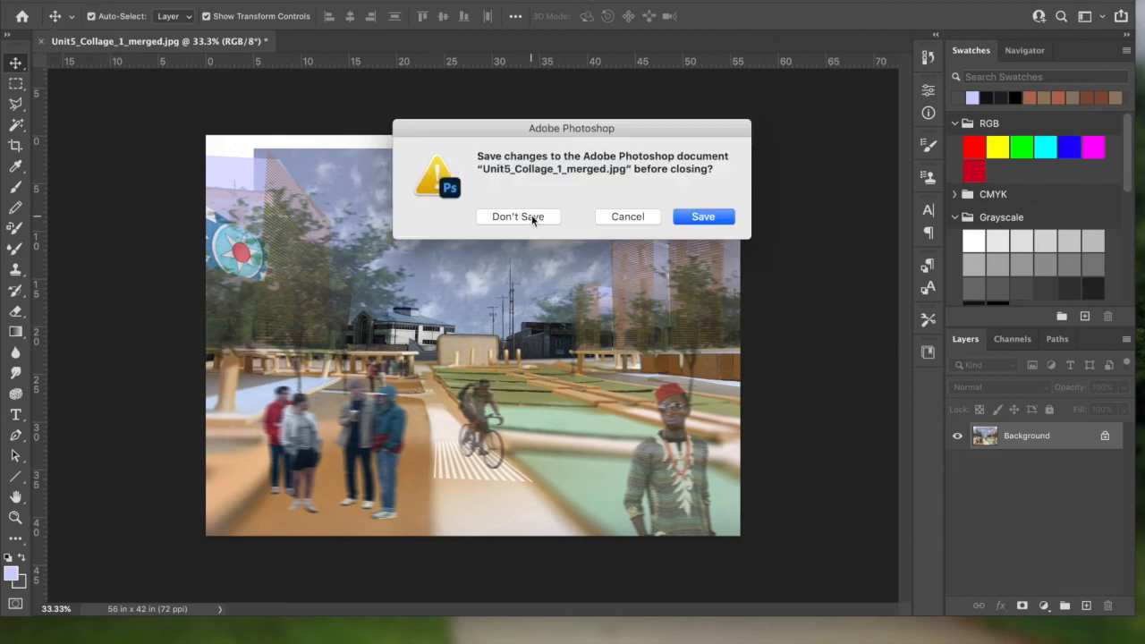
left_click(626, 218)
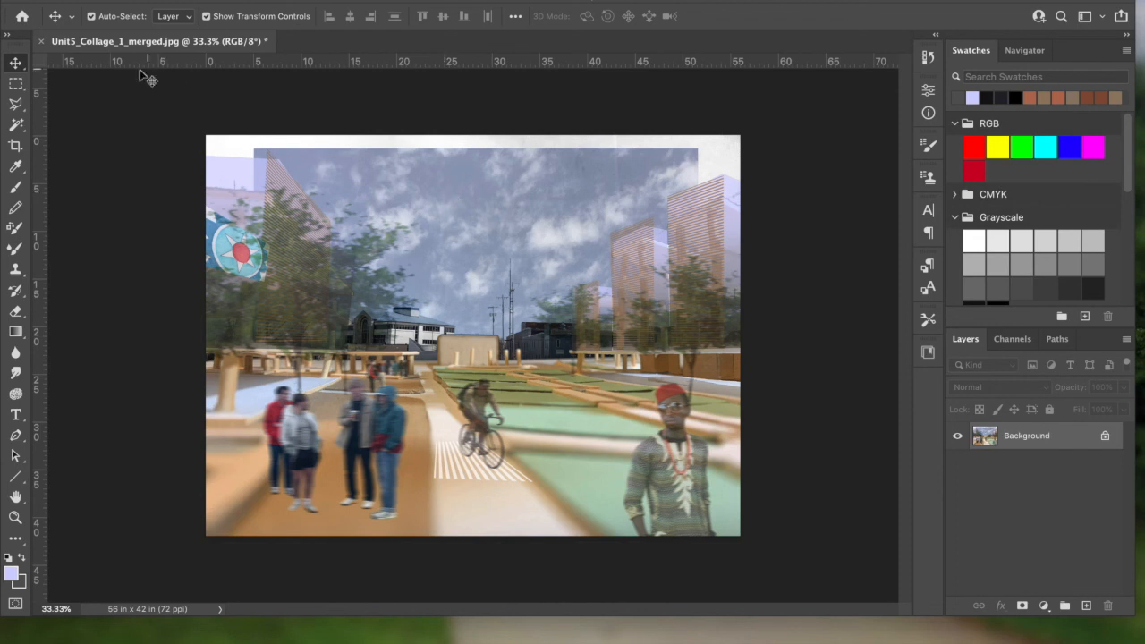
left_click(40, 41)
left_click(531, 221)
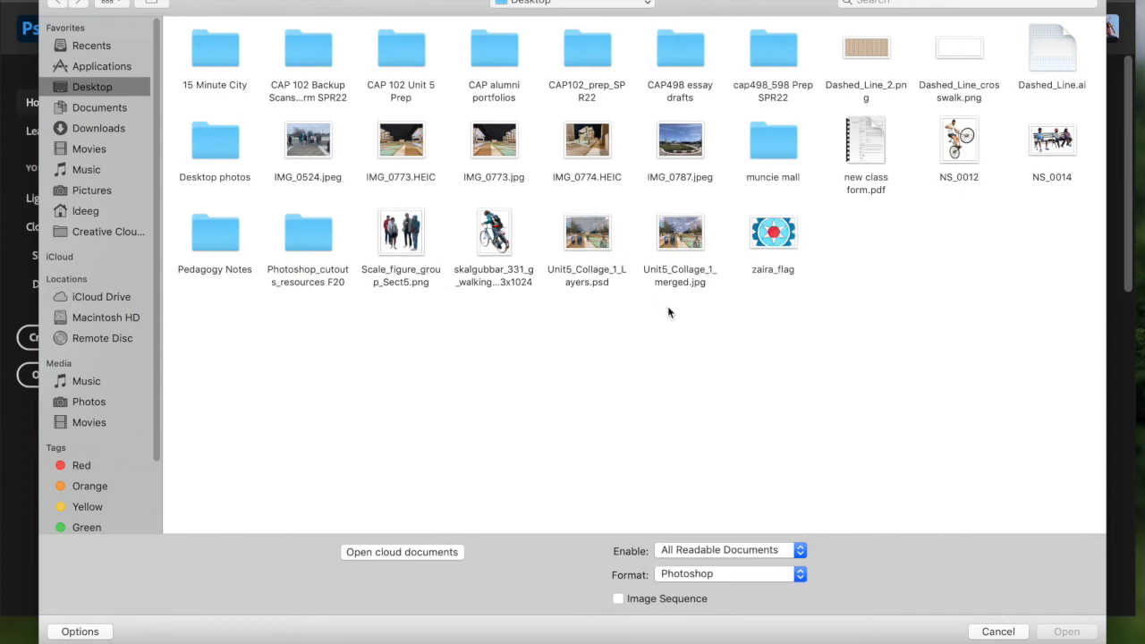
Open Unit5_Collage_1_Layers.psd from the Desktop and delete the bottommost layer in the stack
left_click(601, 238)
left_click(1067, 631)
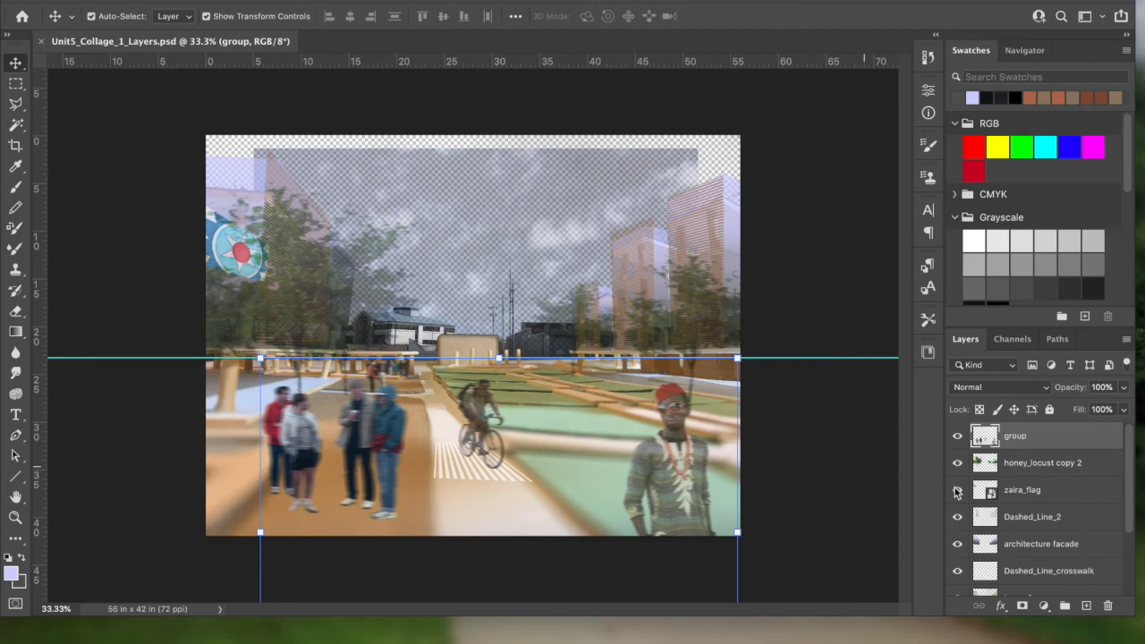
left_click(1073, 557)
left_click(1072, 583)
left_click_drag(1072, 583, 1108, 606)
left_click(832, 224)
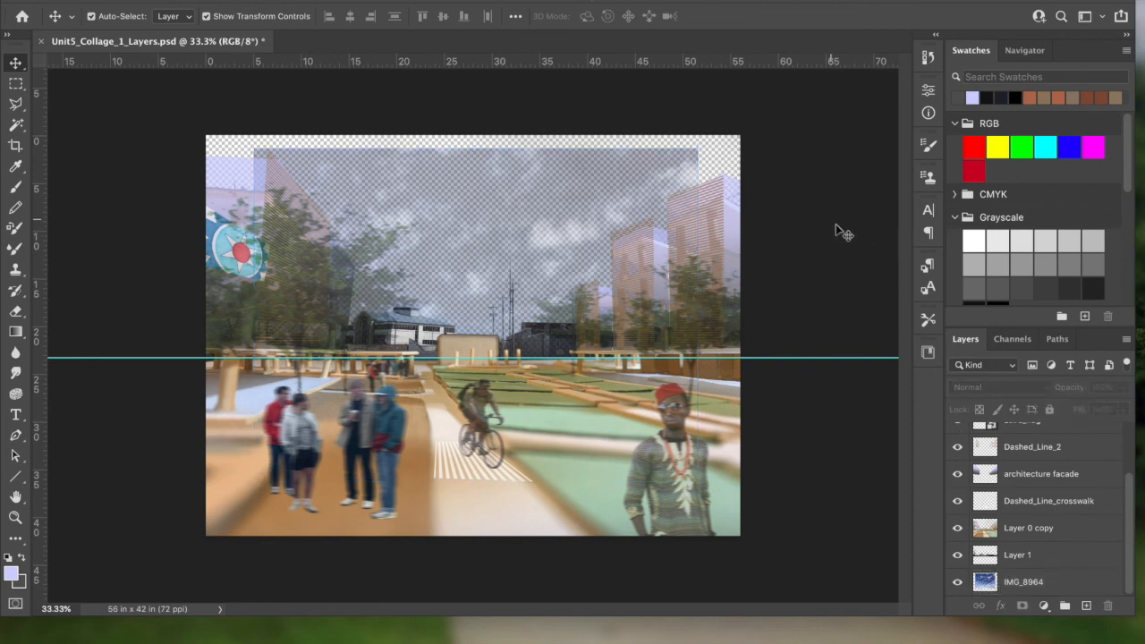
Hide the Dashed_Line_crosswalk, architecture facade, Dashed_Line_2, zaira_flag, honey_locust copy 2 and group layers
left_click(958, 555)
left_click(958, 556)
left_click(958, 528)
left_click(958, 528)
left_click_drag(958, 503, 959, 425)
left_click_drag(1126, 524, 1137, 435)
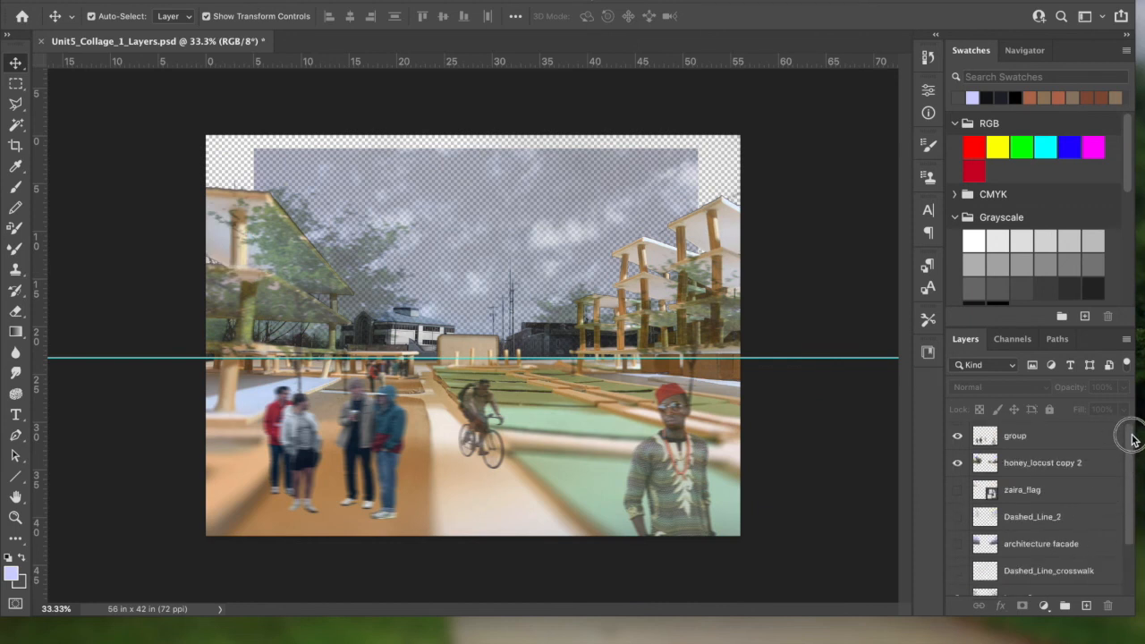
left_click_drag(958, 438, 958, 467)
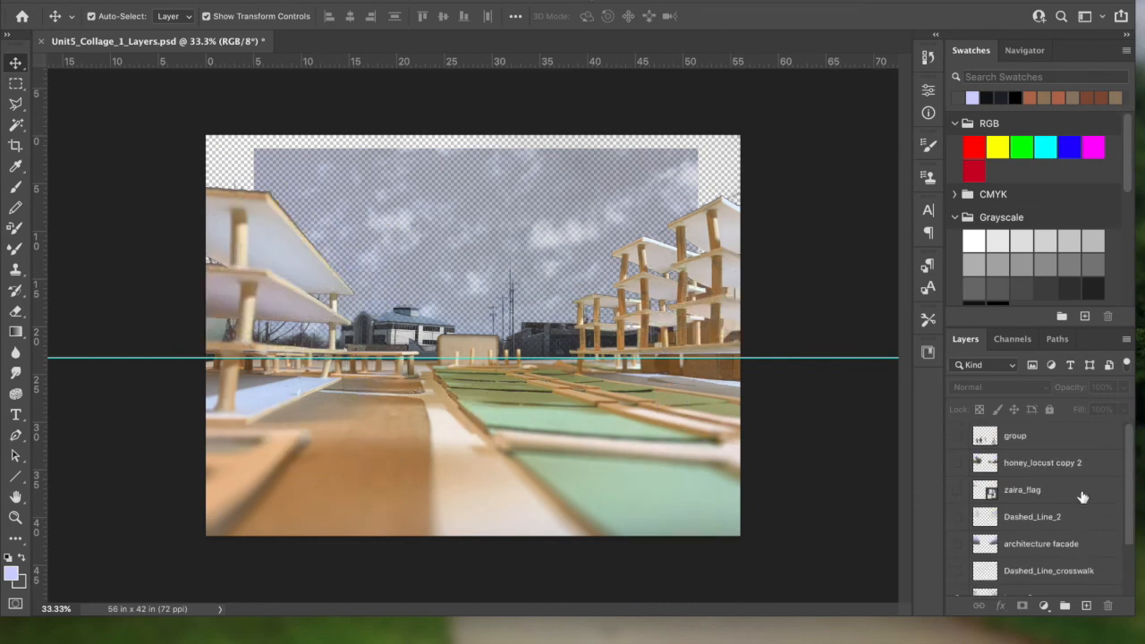
Hide the IMG_8964 and Layer 1 layers, leaving only Layer 0 copy visible
left_click_drag(1126, 455, 1125, 531)
left_click(958, 527)
left_click(959, 528)
left_click(958, 580)
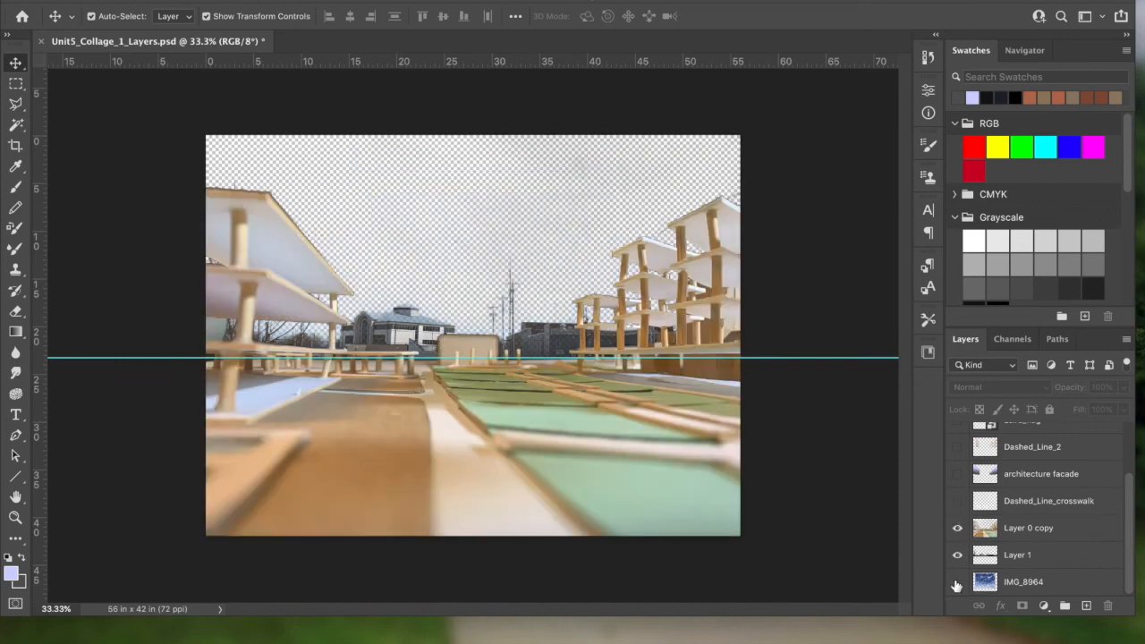
left_click(958, 555)
left_click(958, 555)
left_click(958, 555)
left_click(958, 555)
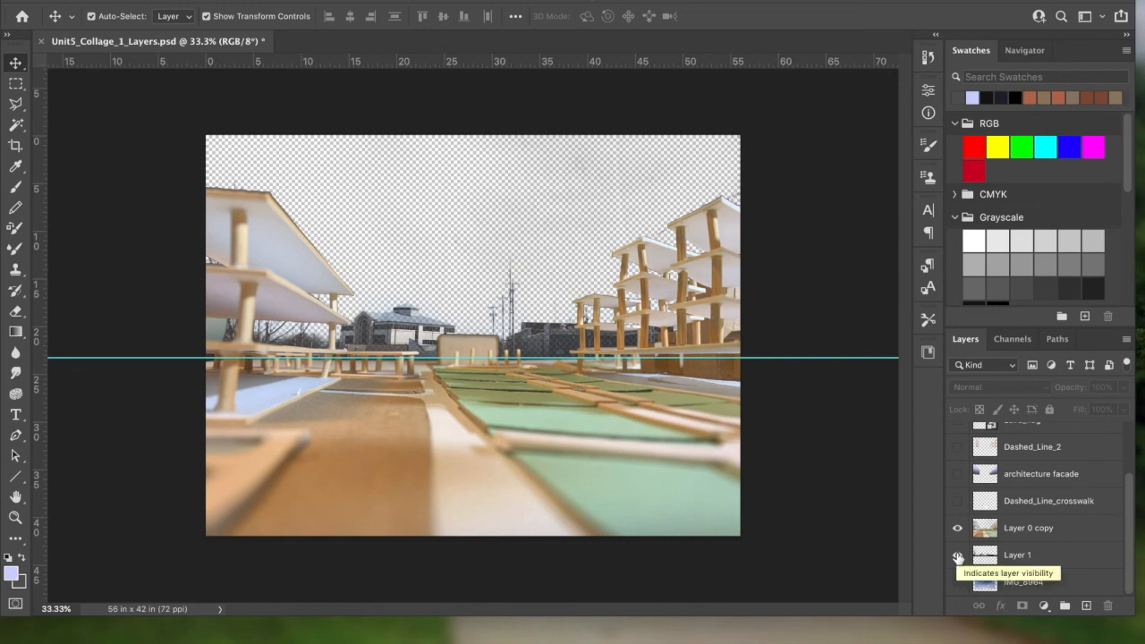
left_click(958, 556)
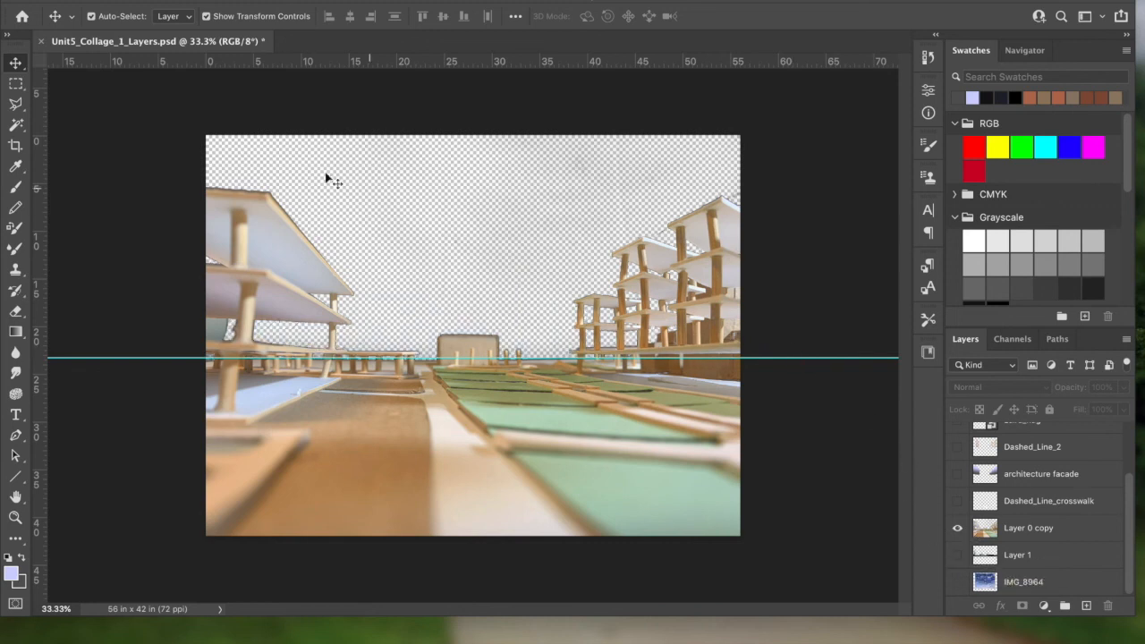
Outline the sky above the model buildings with the Polygonal Lasso, delete its leftover gray haze from Layer 0 copy, and deselect
left_click(16, 104)
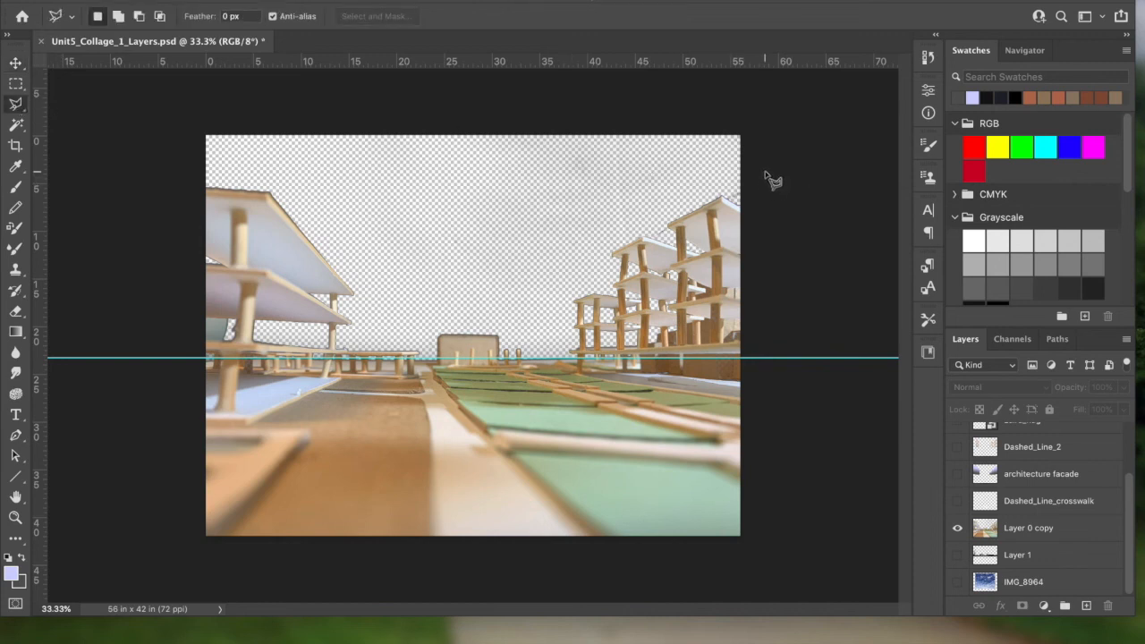
left_click(762, 215)
left_click(722, 195)
left_click(612, 253)
left_click(612, 288)
left_click(571, 294)
left_click(570, 344)
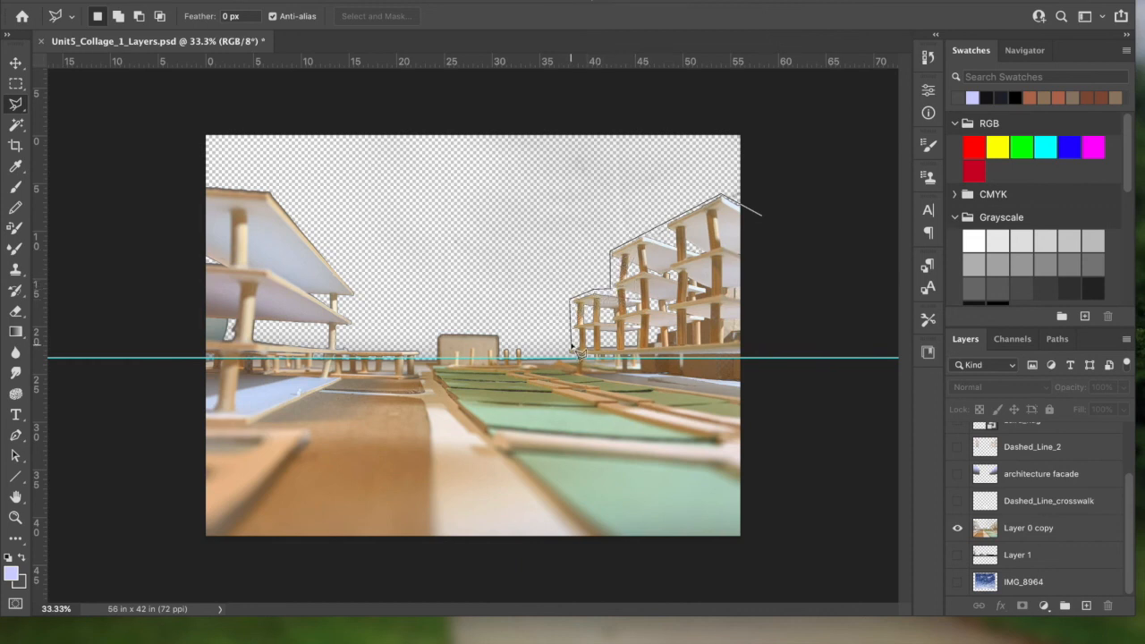
left_click(560, 357)
left_click(526, 355)
left_click(499, 330)
left_click(442, 331)
left_click(424, 350)
left_click(353, 344)
left_click(355, 291)
left_click(273, 190)
left_click(168, 184)
left_click(186, 115)
left_click(767, 114)
left_click(763, 222)
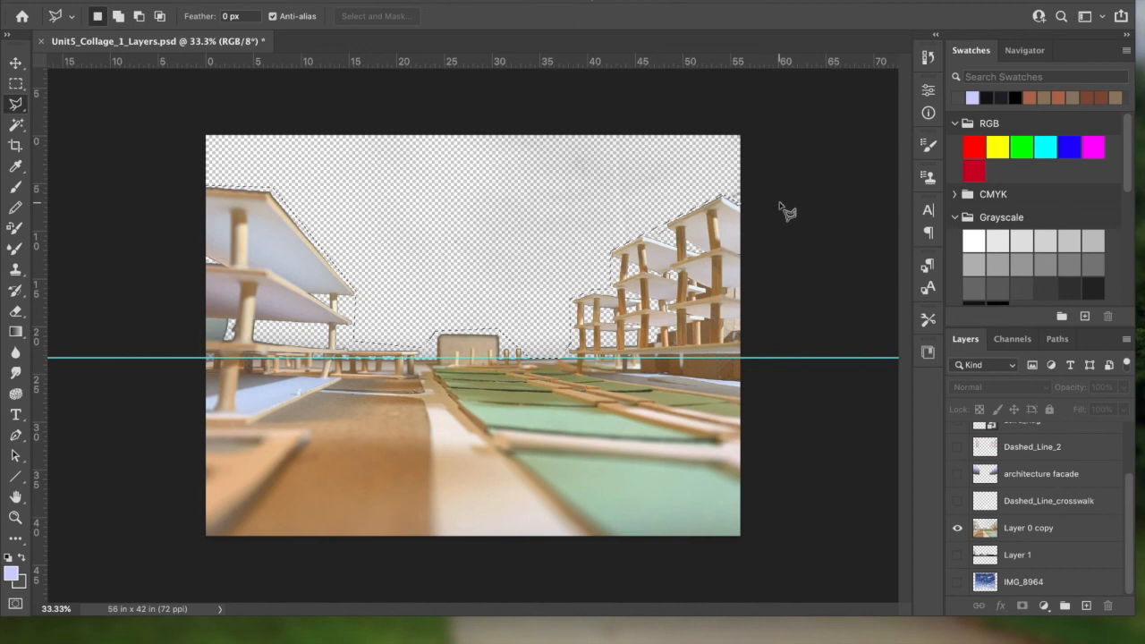
left_click(1035, 529)
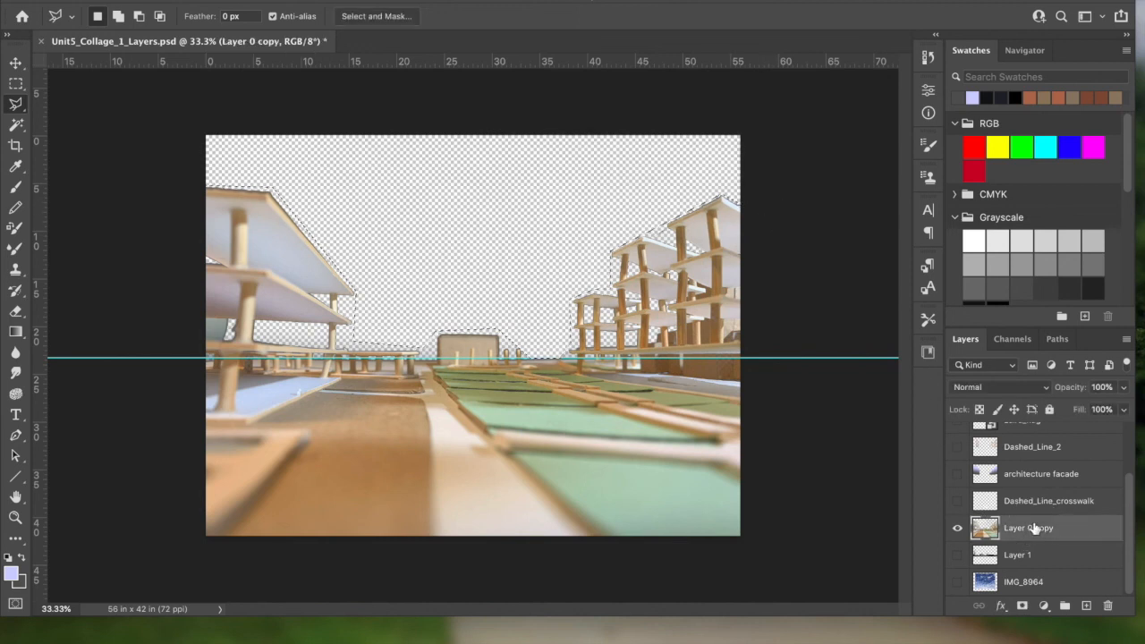
left_click(353, 0)
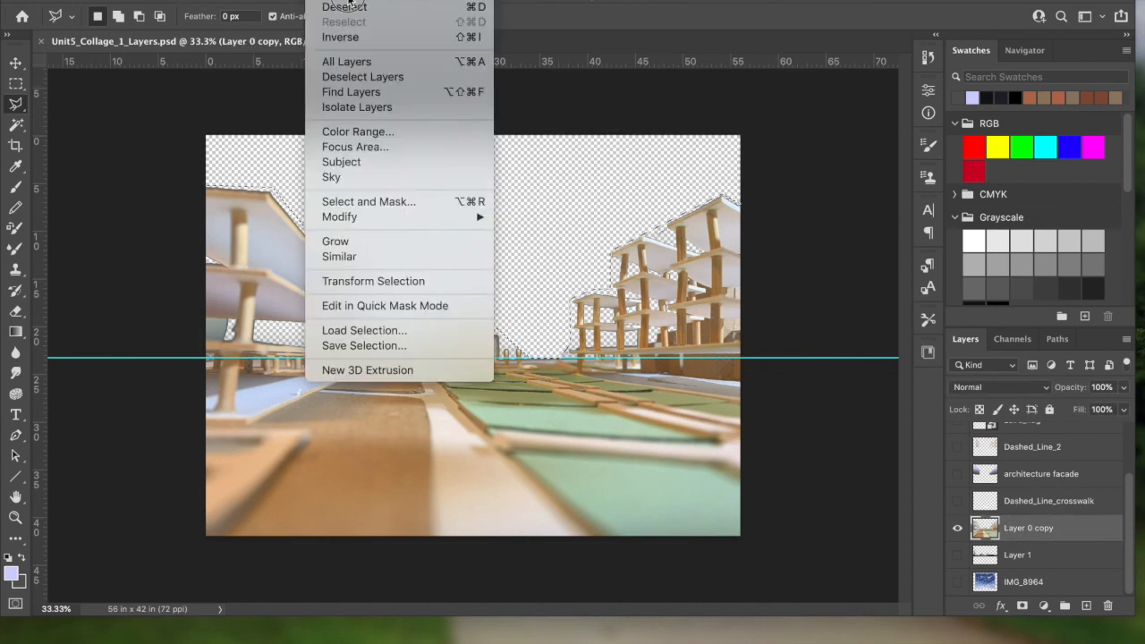
left_click(357, 7)
Show Layer 1, IMG_8964, Dashed_Line_crosswalk, architecture facade, Dashed_Line_2, zaira_flag, honey_locust copy 2 and group again
left_click(957, 555)
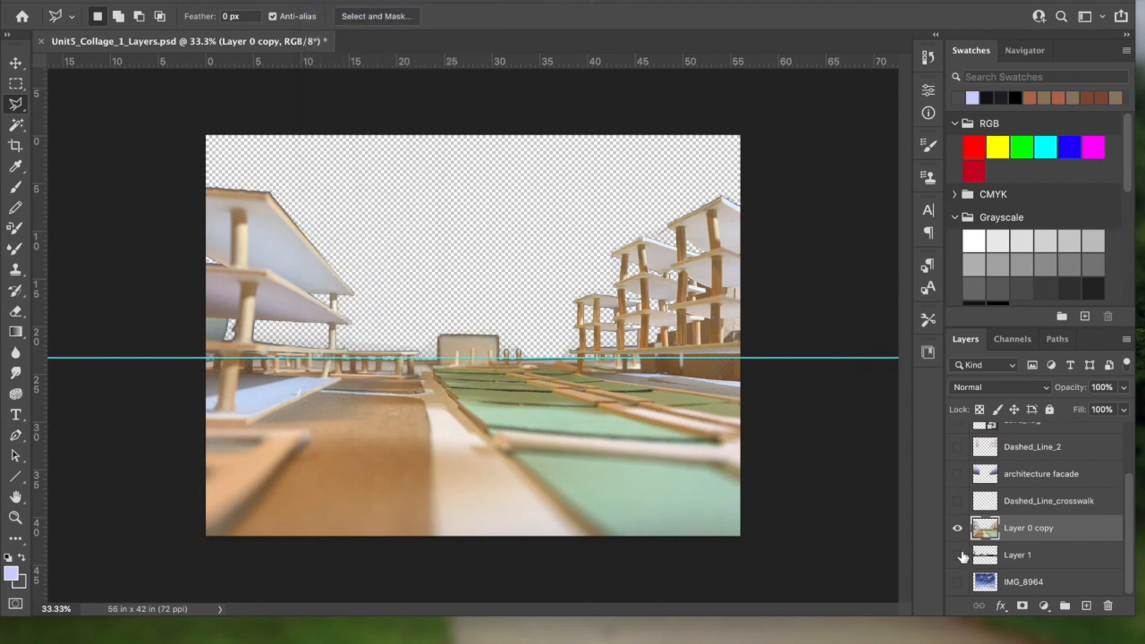
left_click(957, 582)
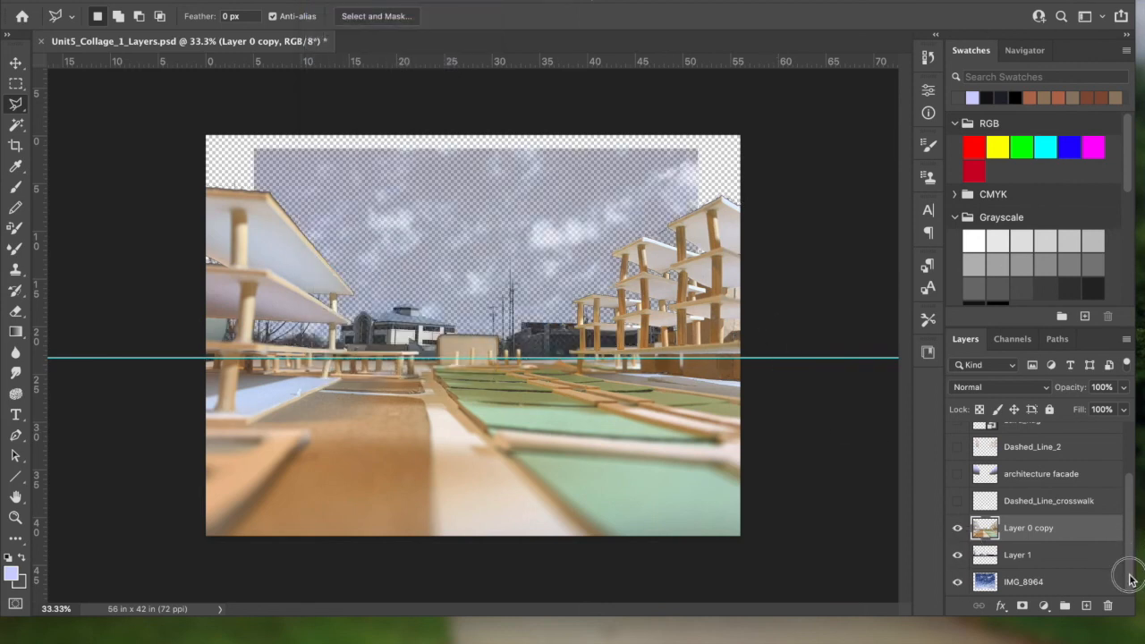
left_click(958, 501)
left_click(957, 474)
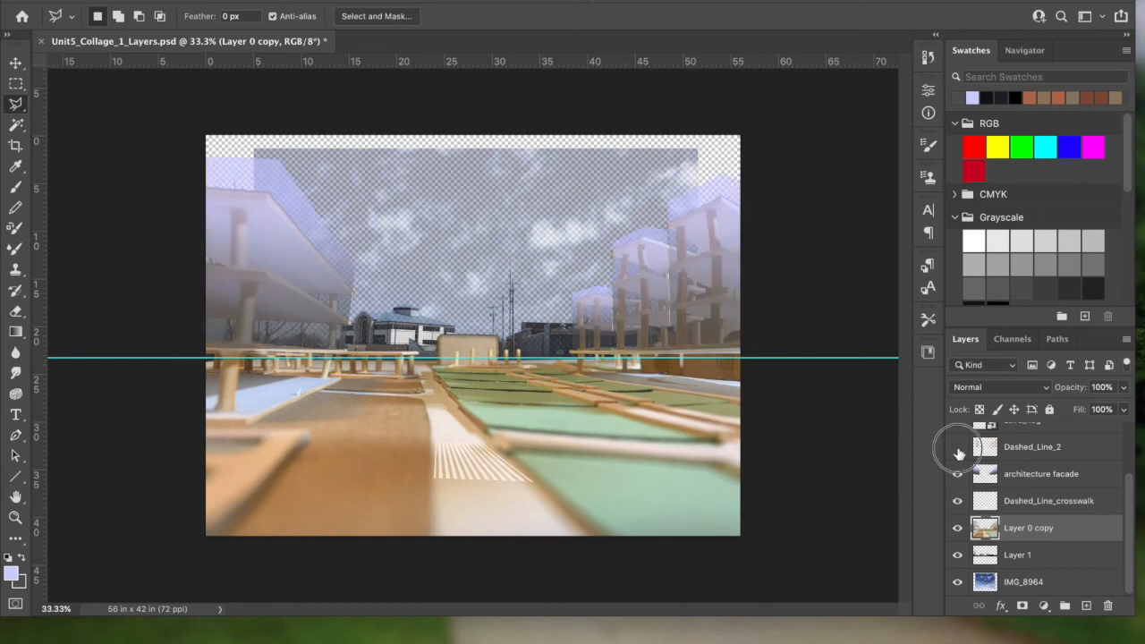
left_click(958, 447)
left_click_drag(1129, 527, 1135, 477)
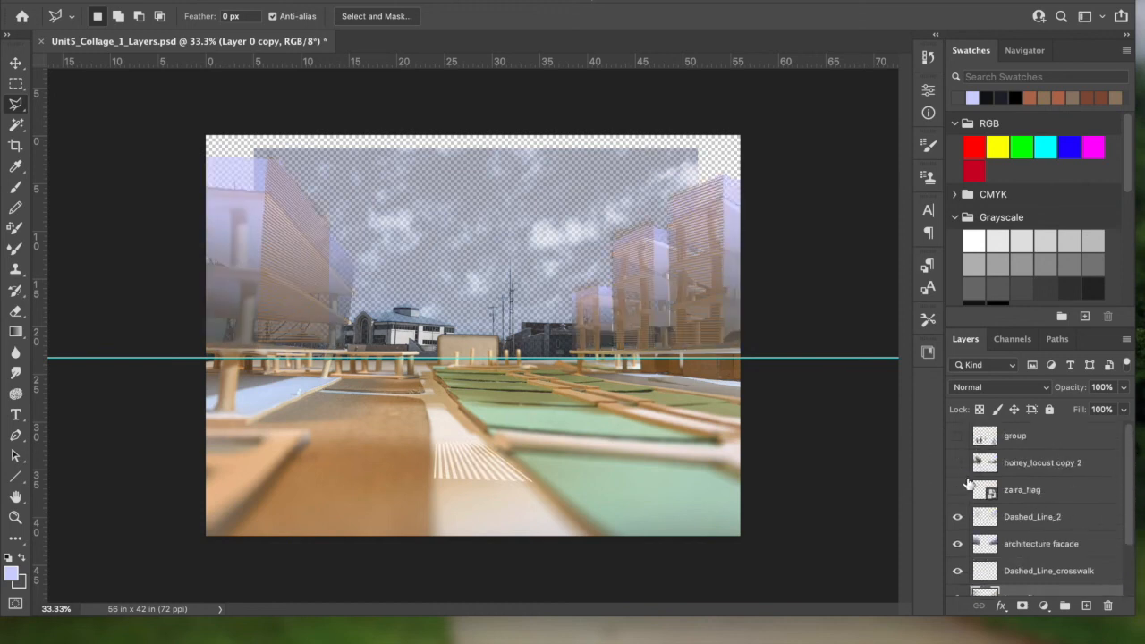
left_click(958, 489)
left_click(958, 463)
left_click(958, 436)
left_click(958, 436)
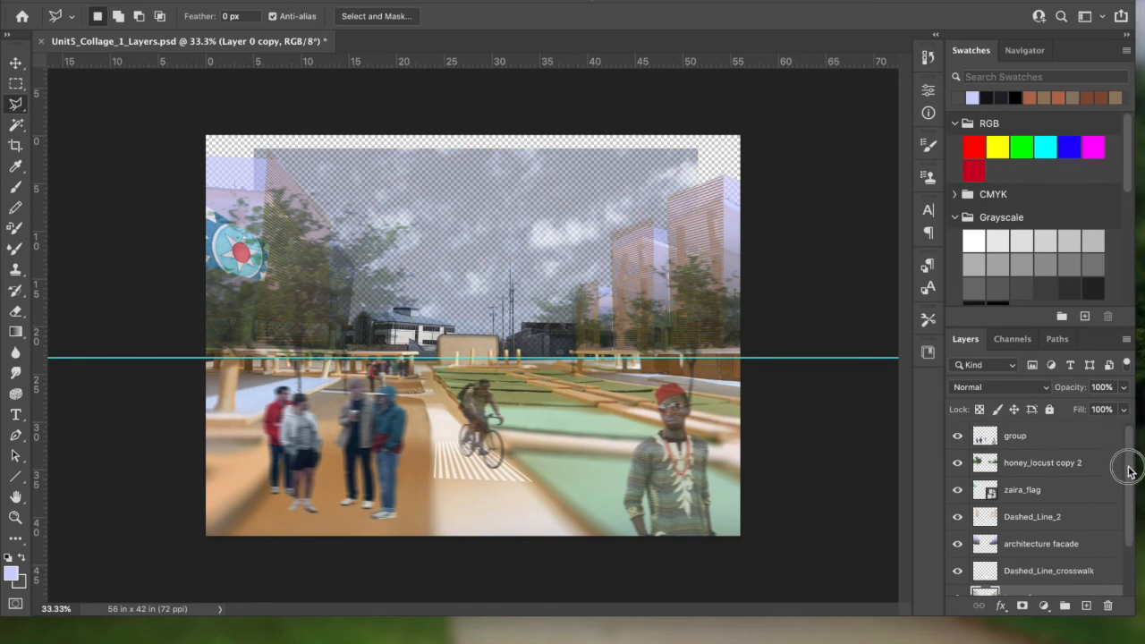
left_click_drag(1130, 467, 1130, 543)
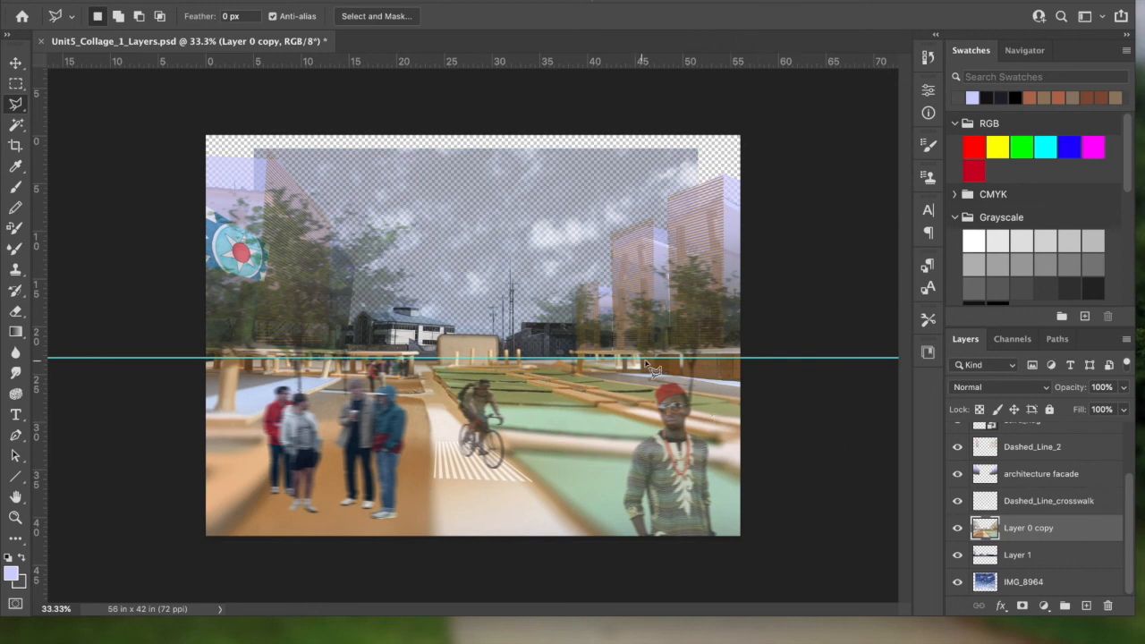
Toggle the Layer 0 copy layer off and on to check it, and save the layered collage
left_click(958, 528)
left_click(957, 528)
left_click(125, 1)
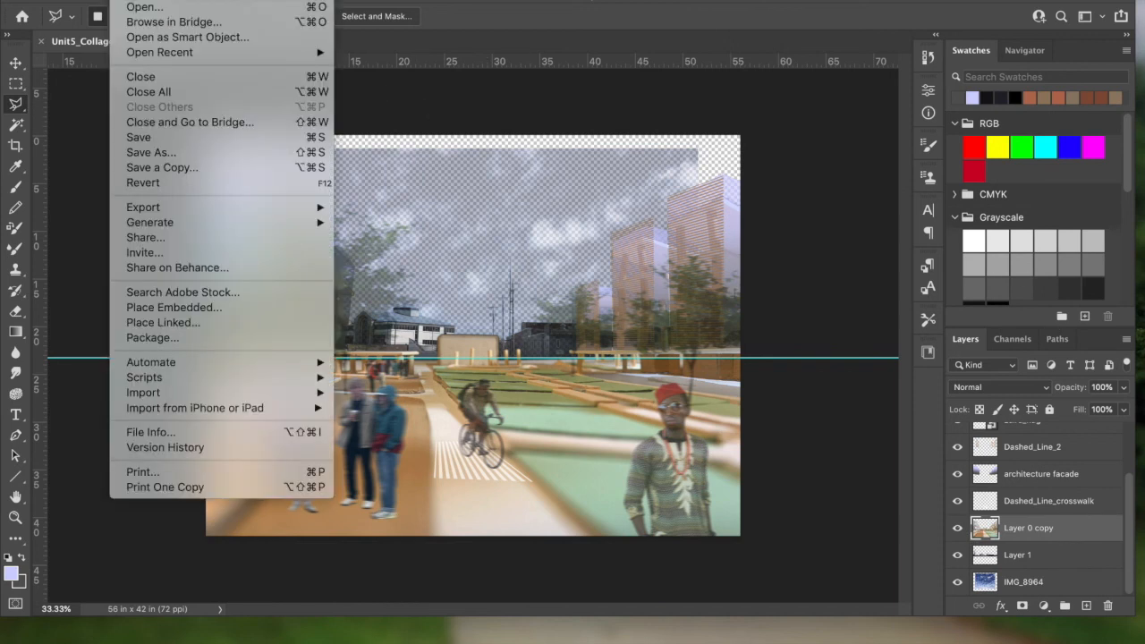
left_click(177, 134)
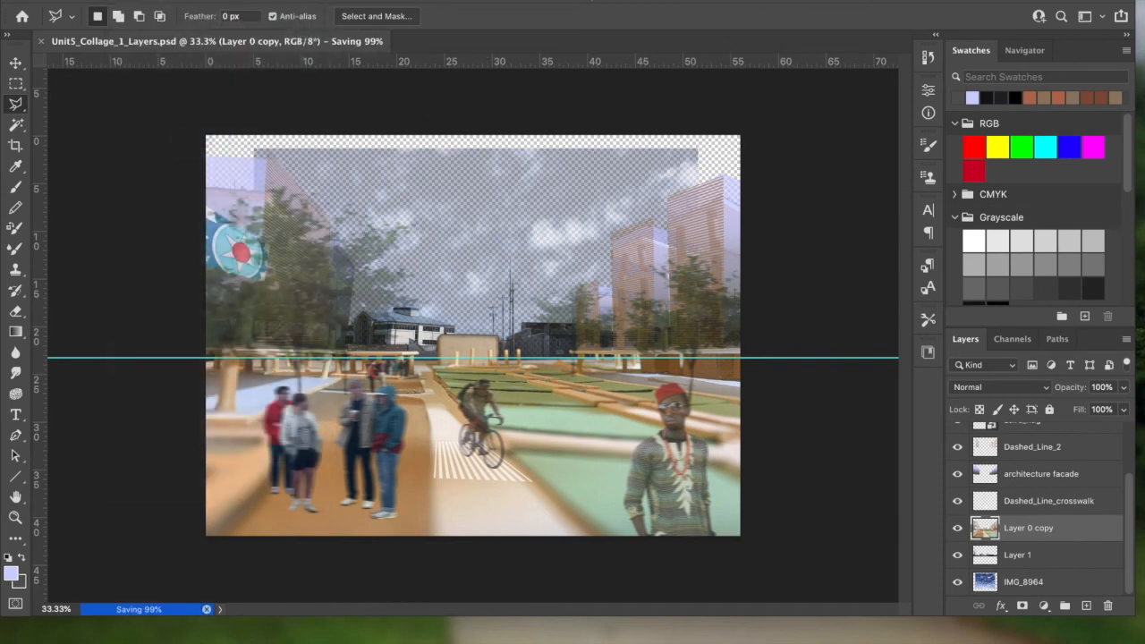
Try to save a copy of the layered collage while the background save is running
left_click(126, 1)
left_click(174, 173)
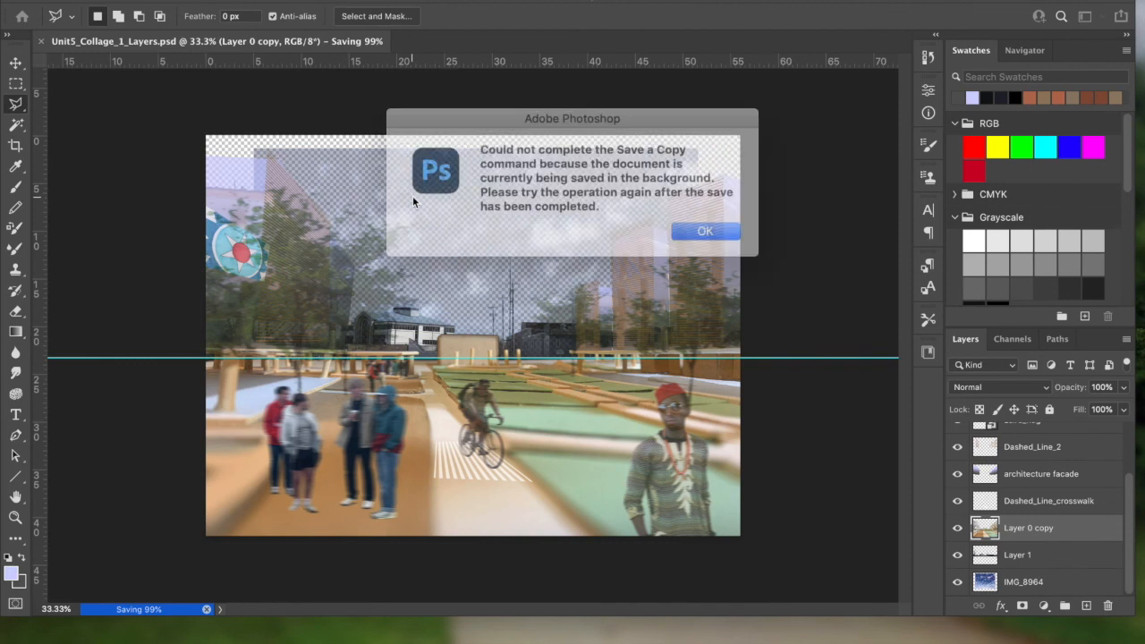
left_click(692, 226)
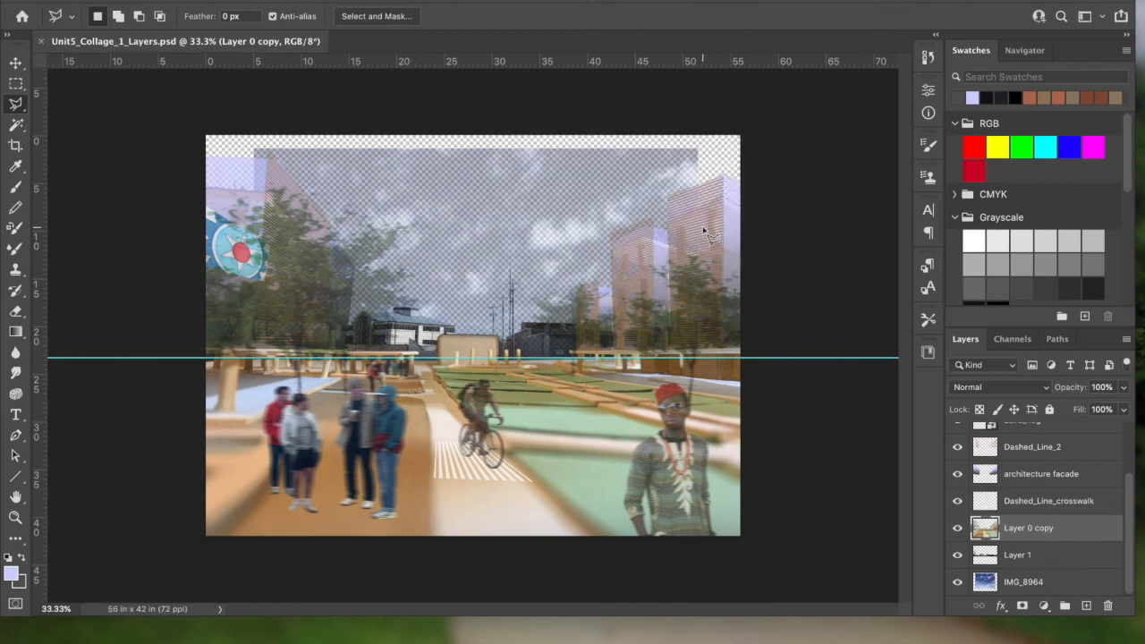
Save a Photoshop-format copy on the computer over Unit5_Collage_1_merged.jpg on the Desktop, with Maximize Compatibility enabled
left_click(117, 2)
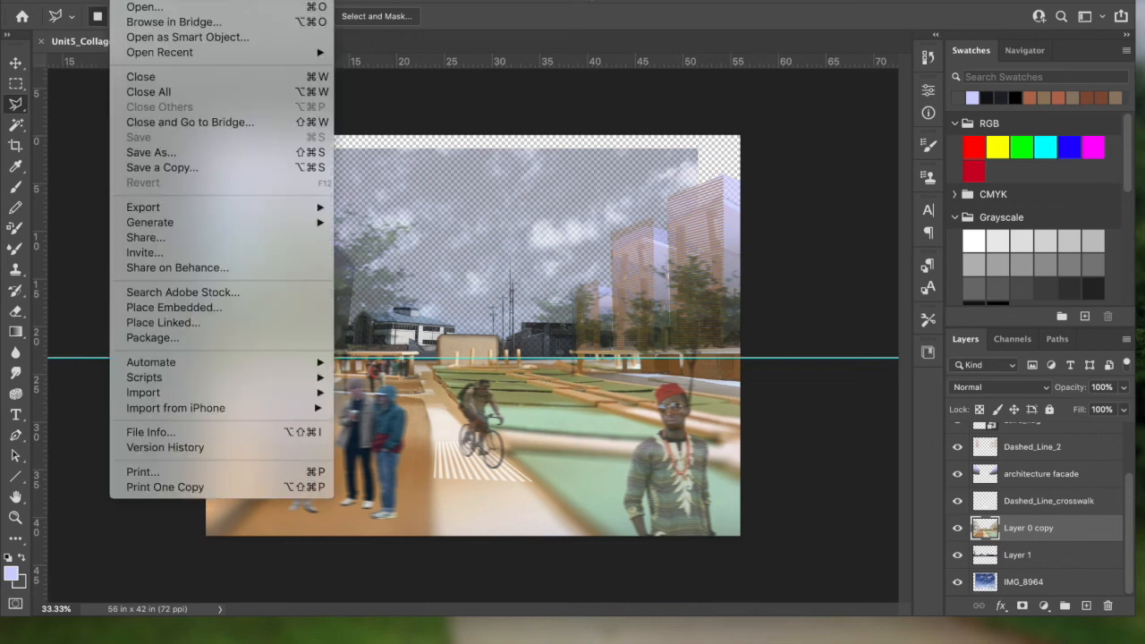
left_click(179, 169)
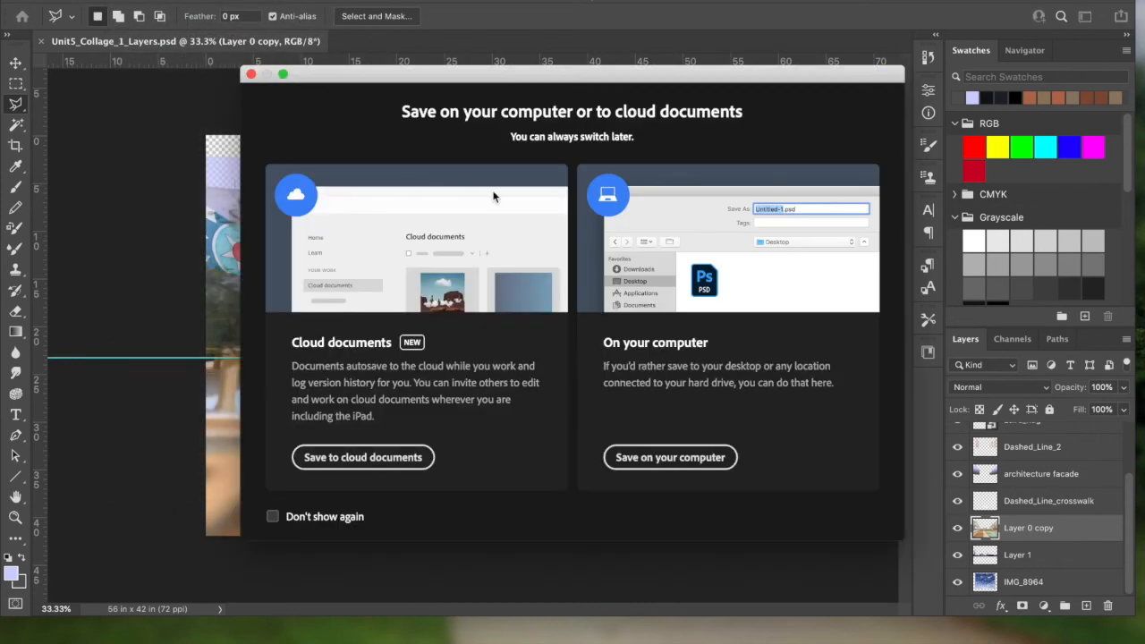
left_click(671, 457)
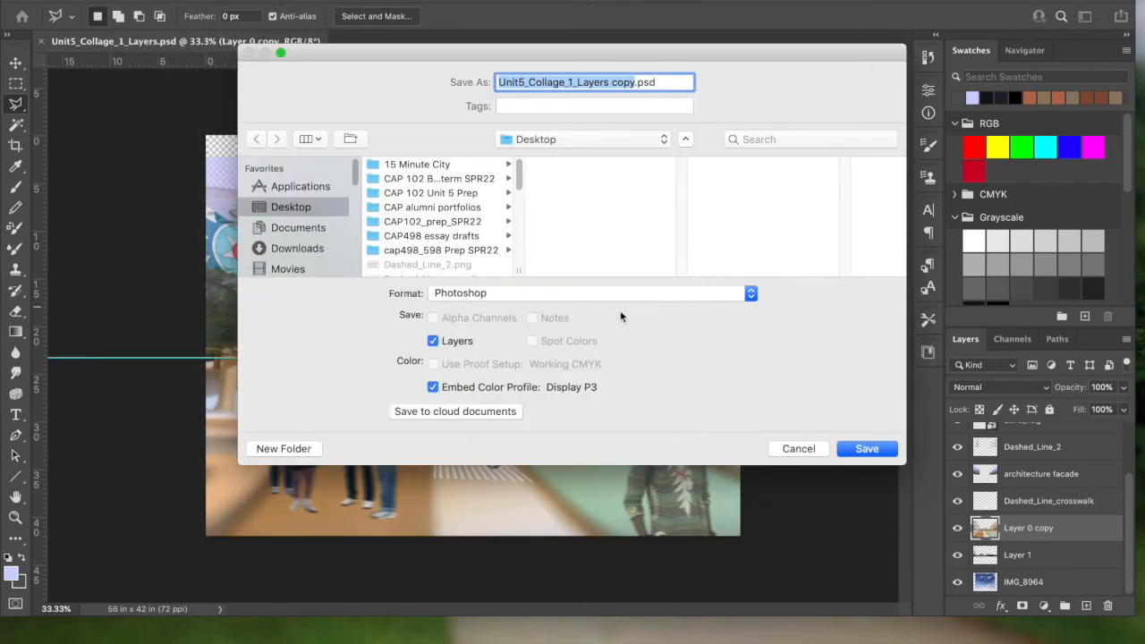
left_click_drag(517, 183, 524, 248)
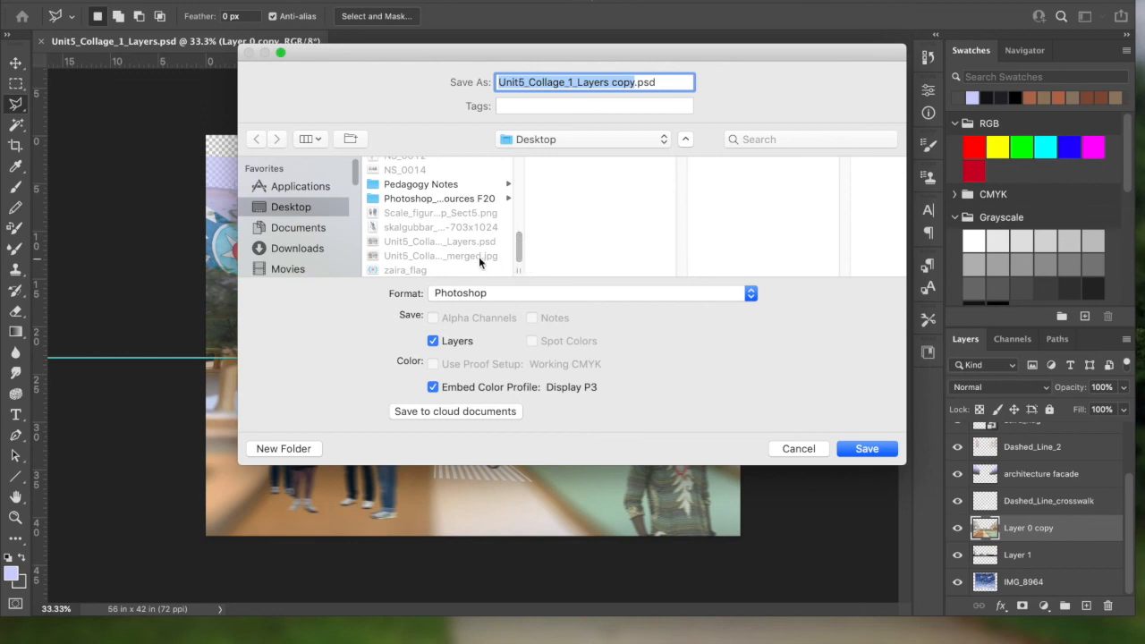
left_click(479, 256)
left_click(873, 454)
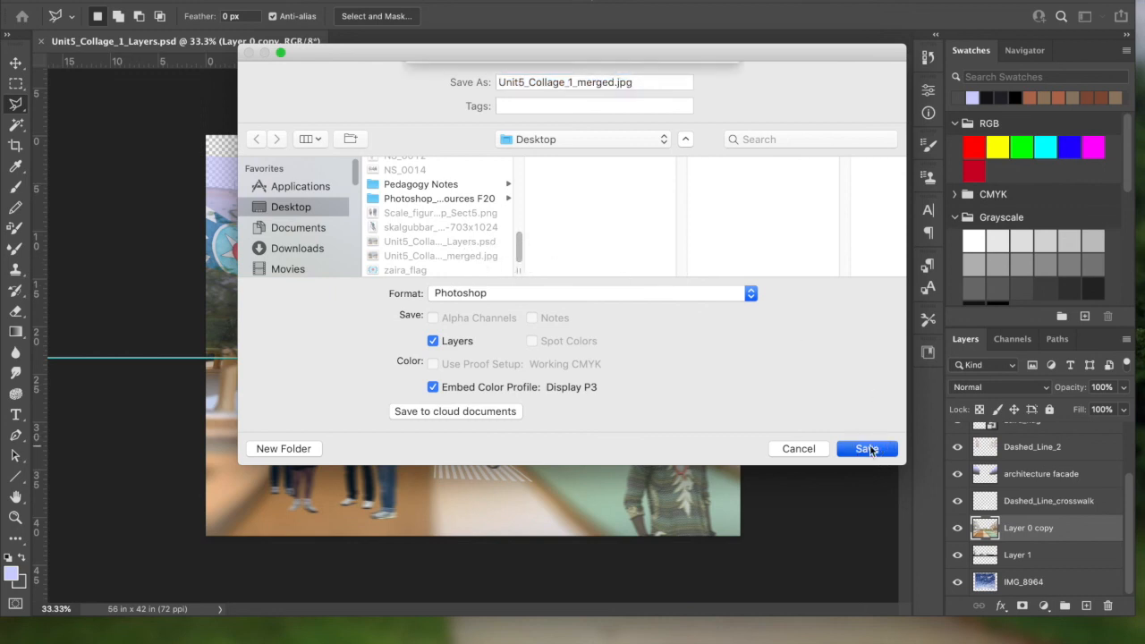
left_click(688, 156)
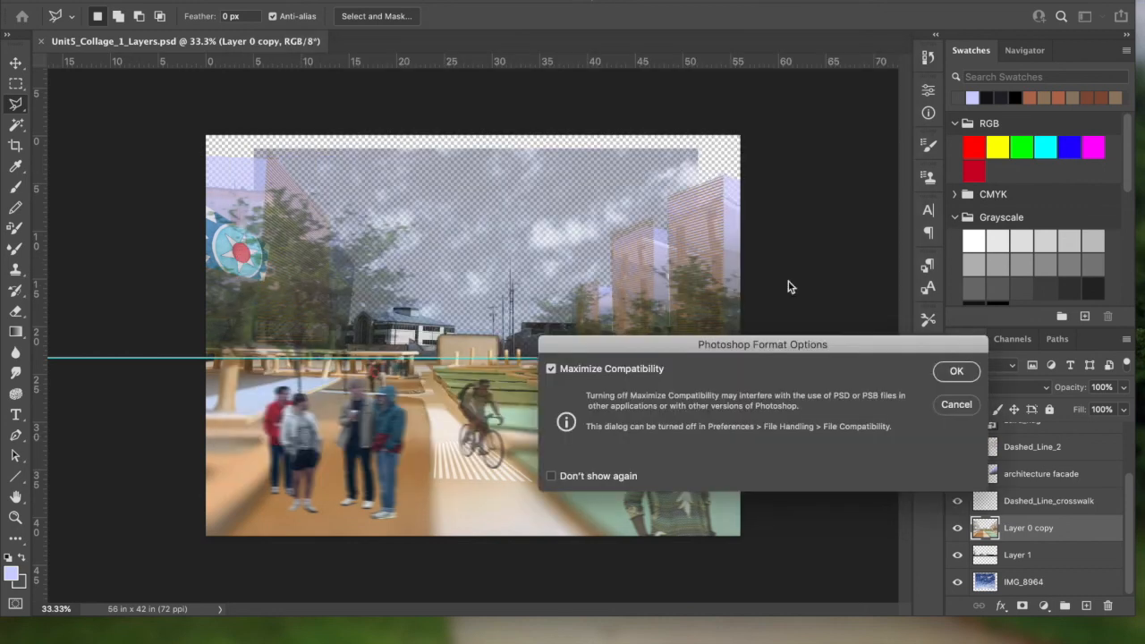
left_click(956, 370)
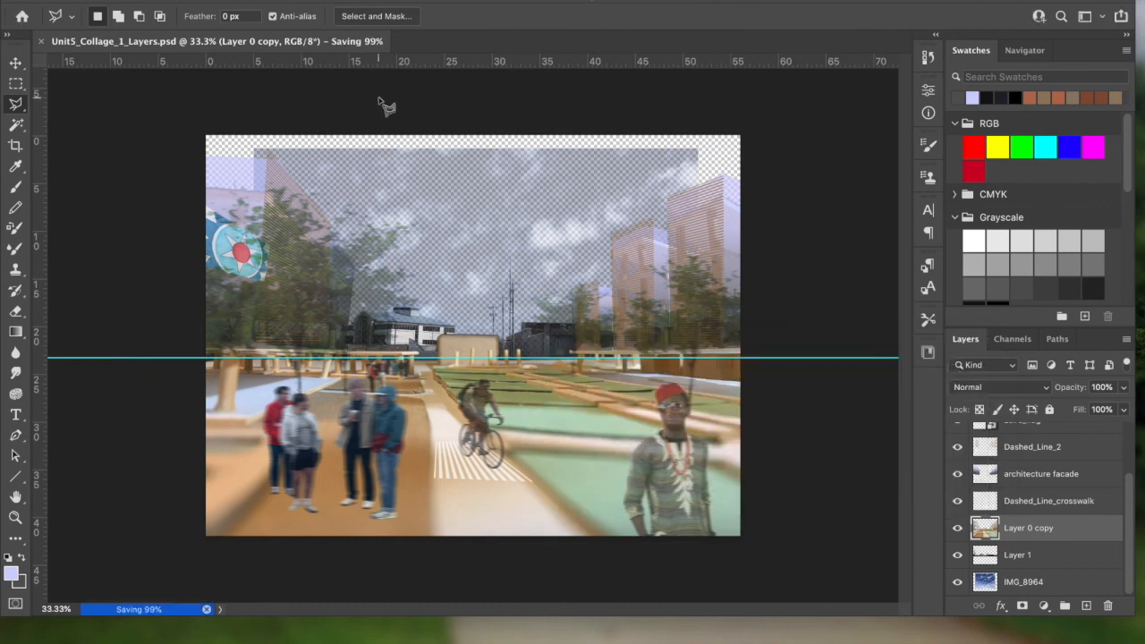
Close the layered collage and open Unit5_Collage_1_merged.jpg from the Desktop
left_click(41, 41)
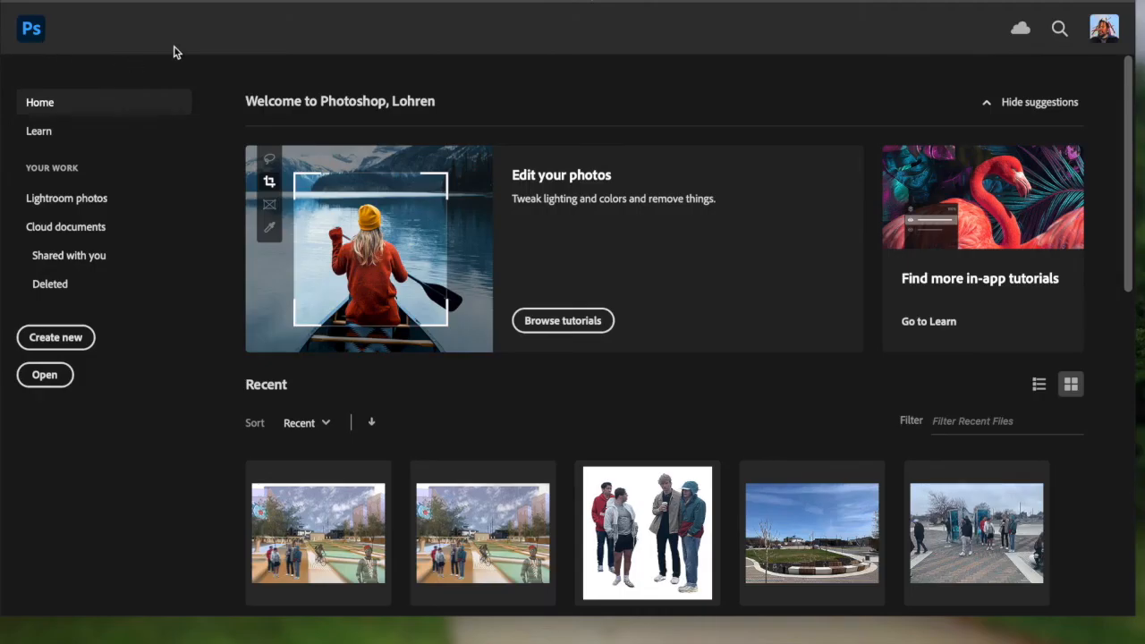
left_click(46, 376)
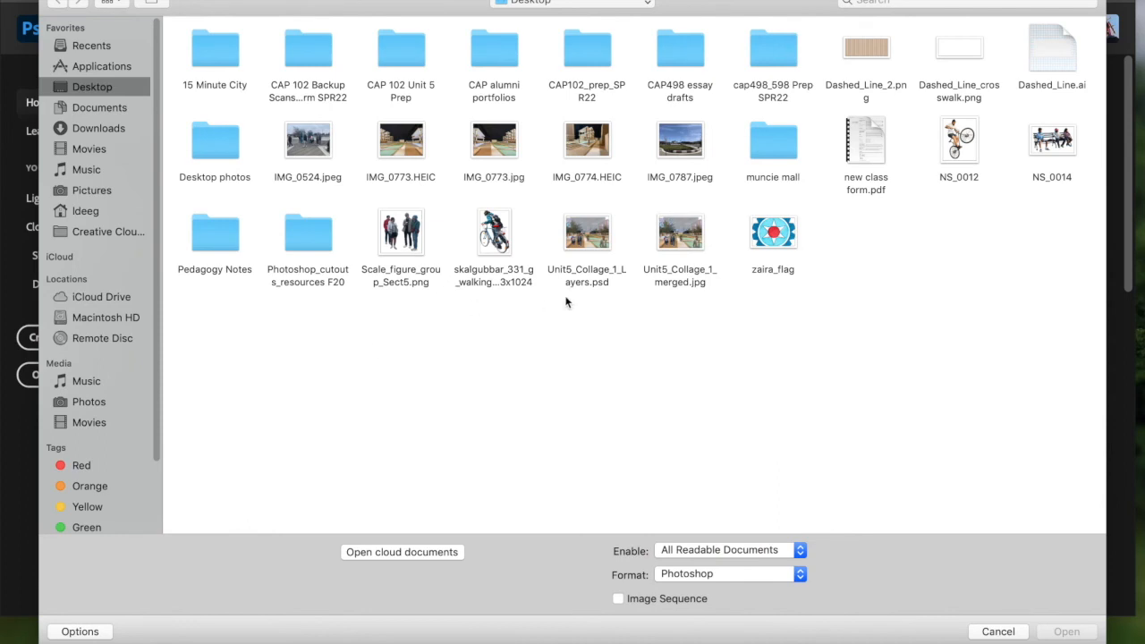
left_click(700, 249)
left_click(1068, 632)
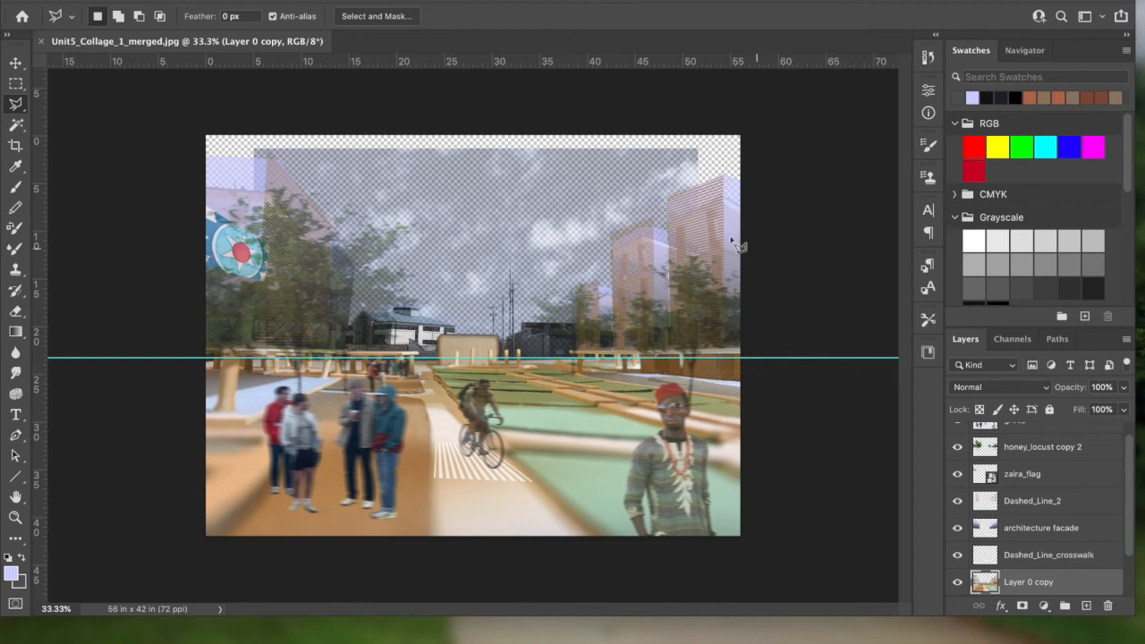
Close the merged collage and reopen Unit5_Collage_1_merged.jpg from the Desktop
left_click(40, 41)
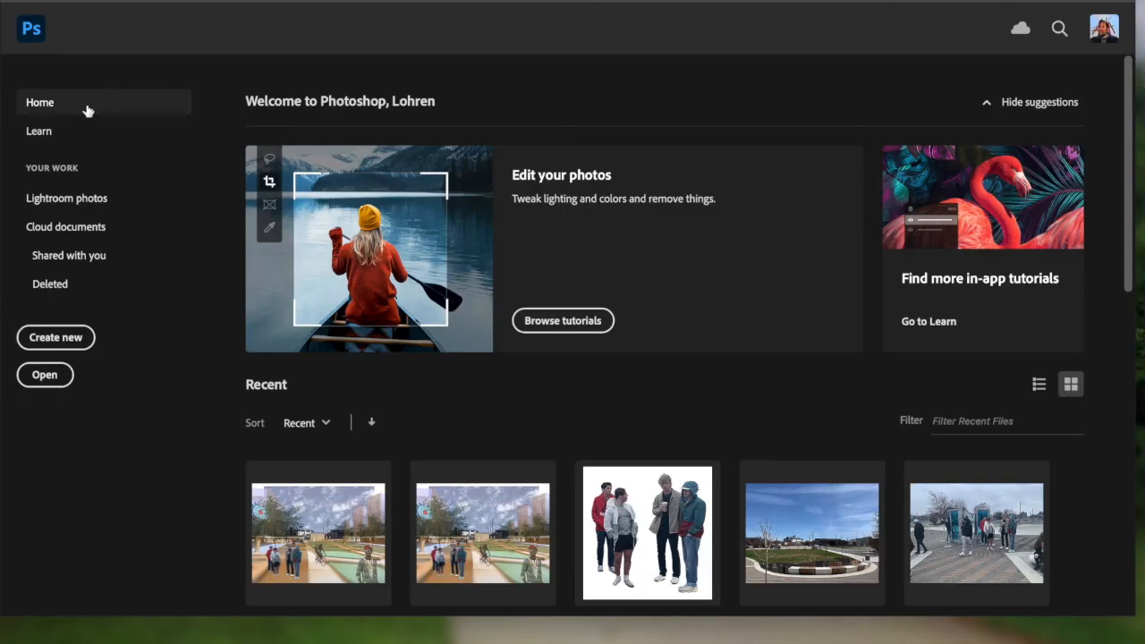
left_click(45, 375)
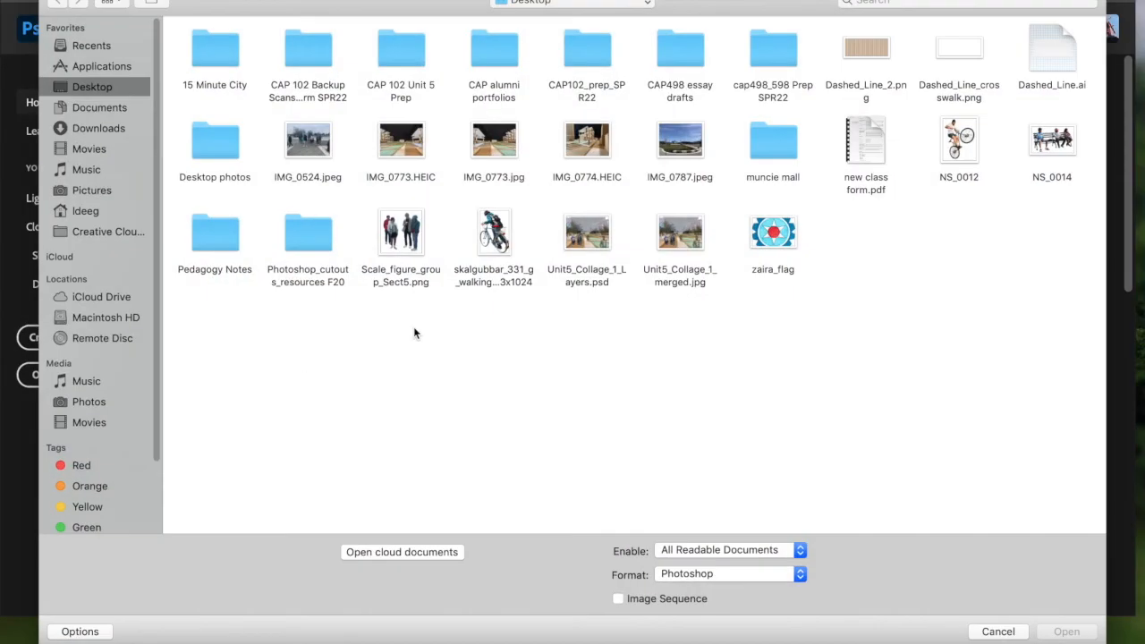
left_click(671, 240)
left_click(1057, 630)
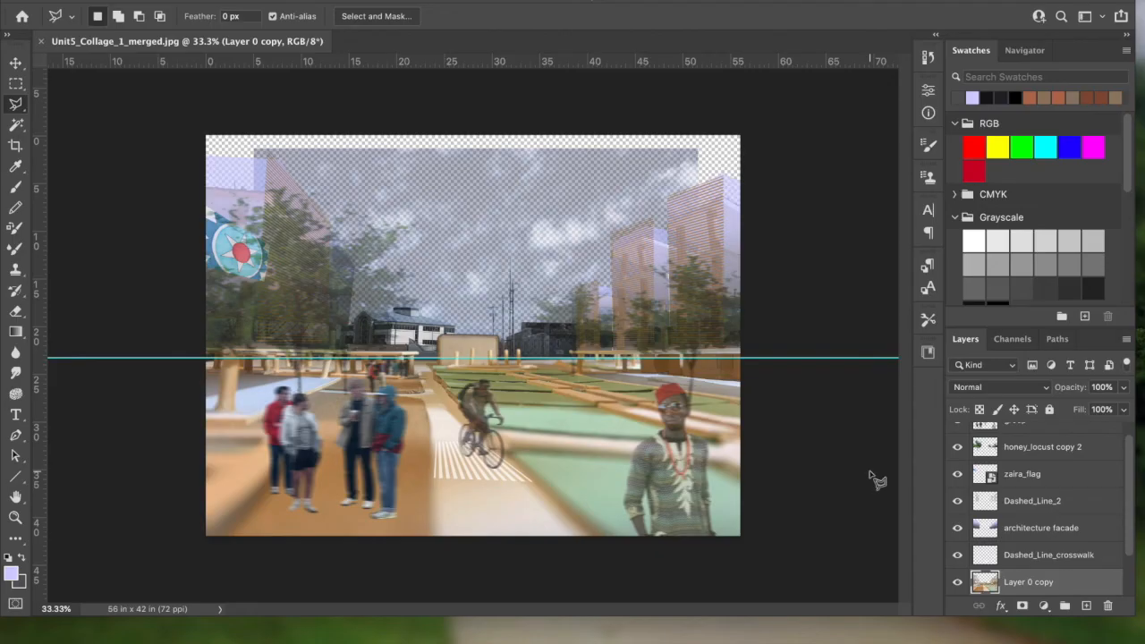
Flatten the merged collage into a single background and remove the horizontal guide across the horizon
left_click(1127, 340)
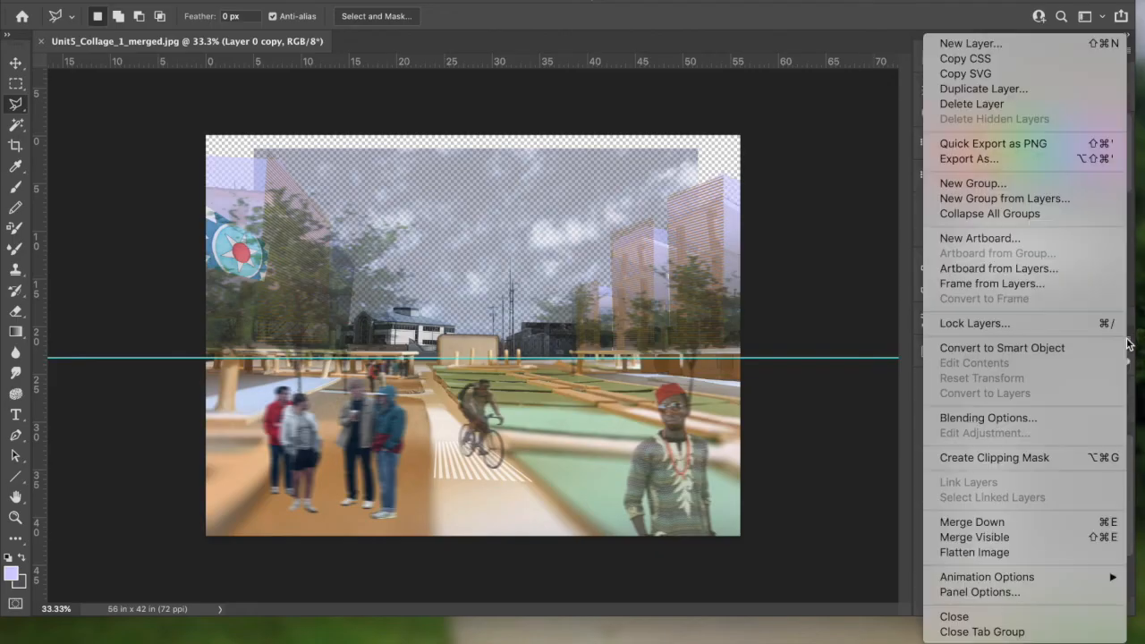
left_click(1034, 551)
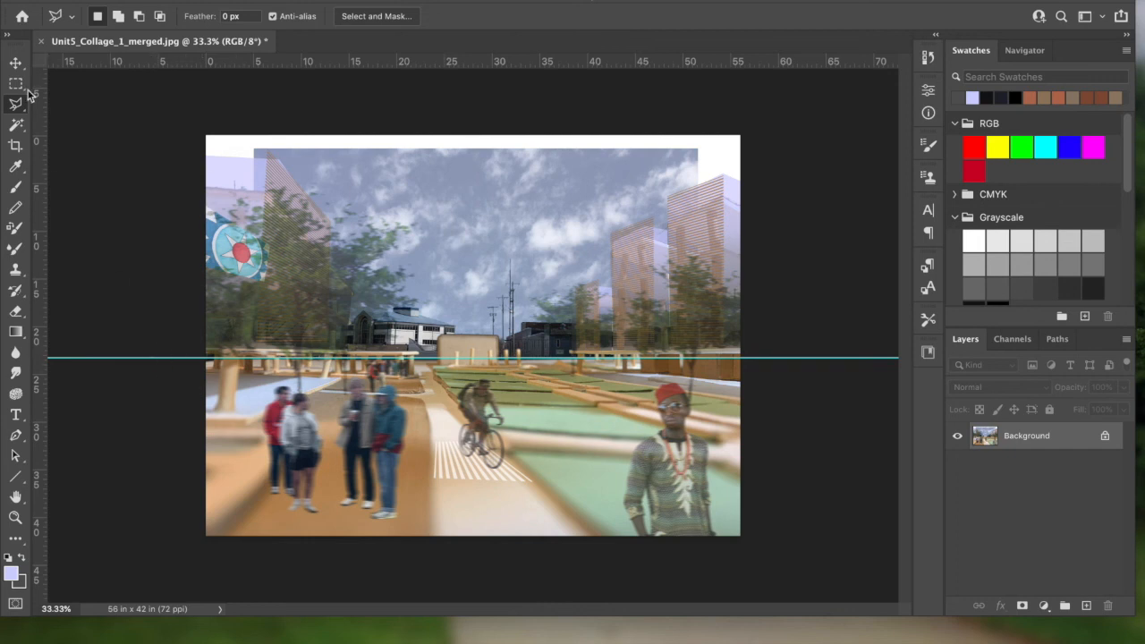
left_click(15, 62)
left_click_drag(156, 358, 173, 59)
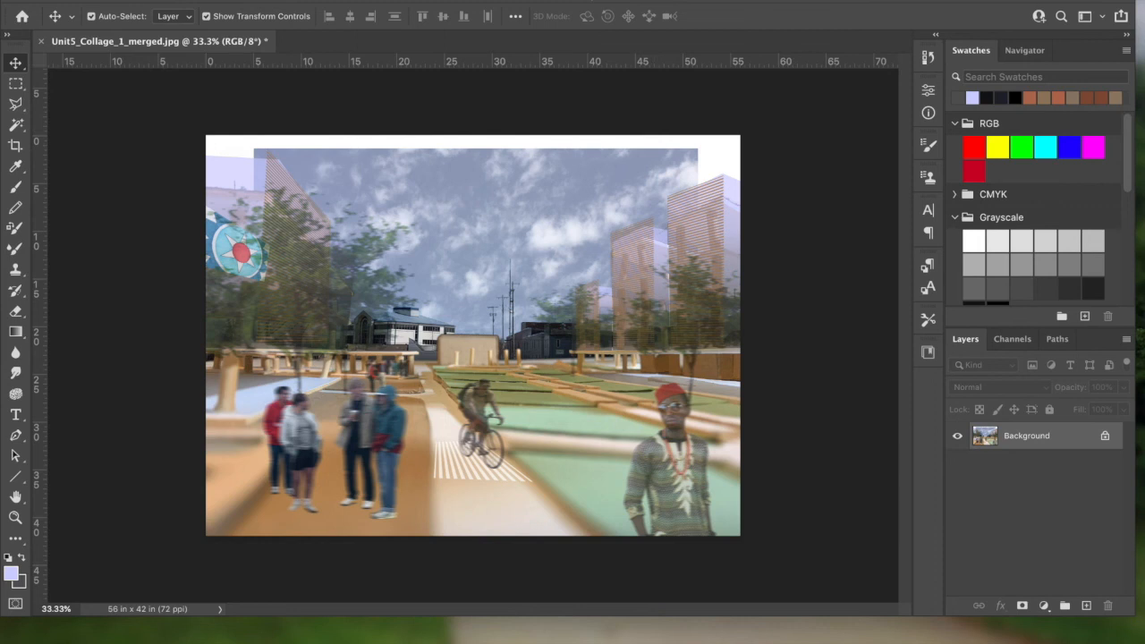
Apply the Filter Gallery's Poster Edges effect to the flattened collage with edge thickness 2, edge intensity 1 and posterization 2
left_click(376, 1)
mouse_move(480, 219)
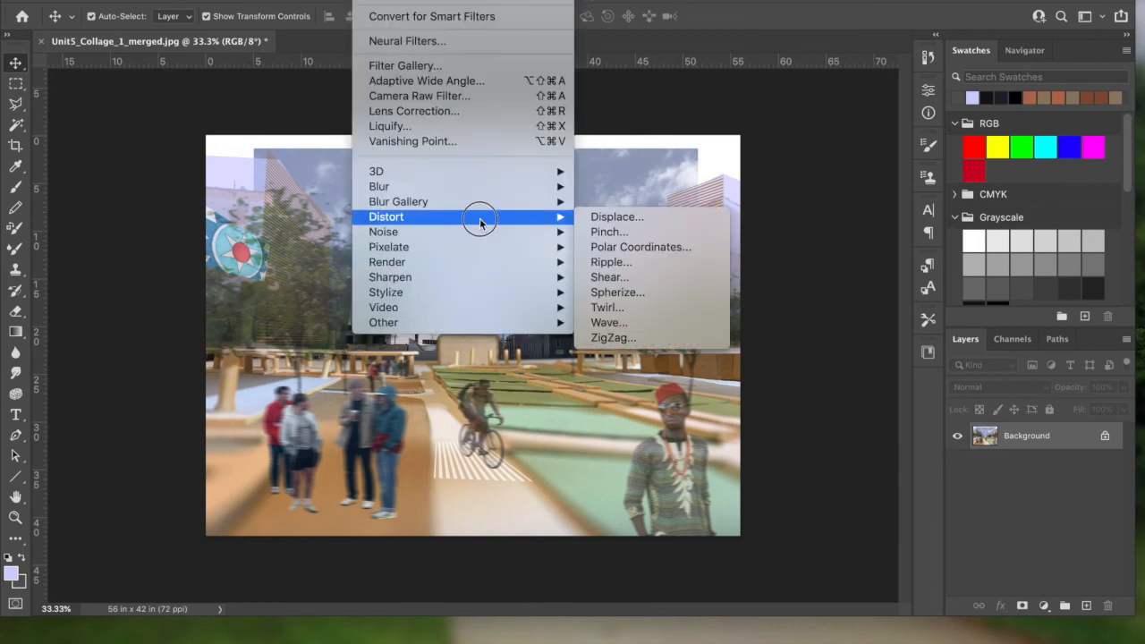
left_click(483, 68)
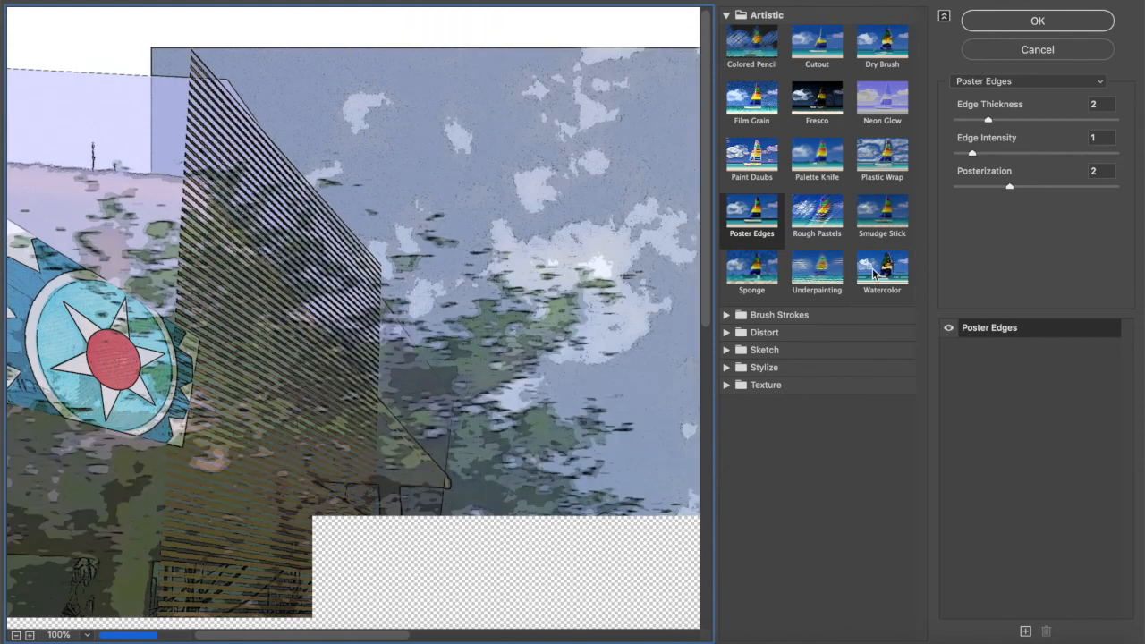
left_click(875, 273)
left_click(1004, 21)
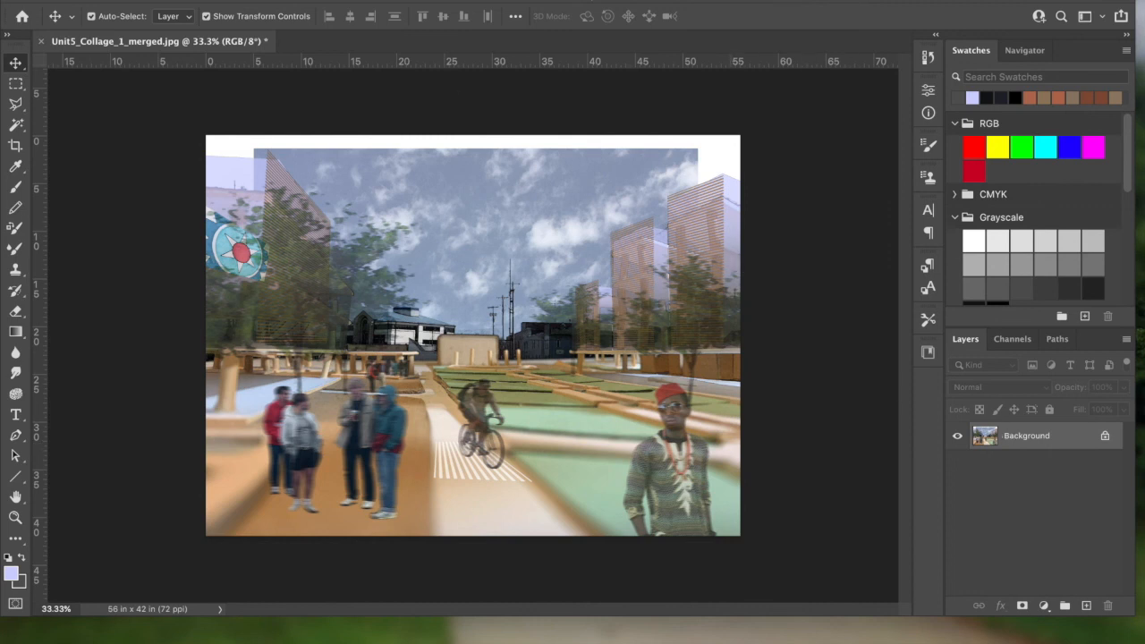
Start saving the filtered collage on the computer under the new file name Unit5_Collage_1_filtered on the Desktop
left_click(126, 1)
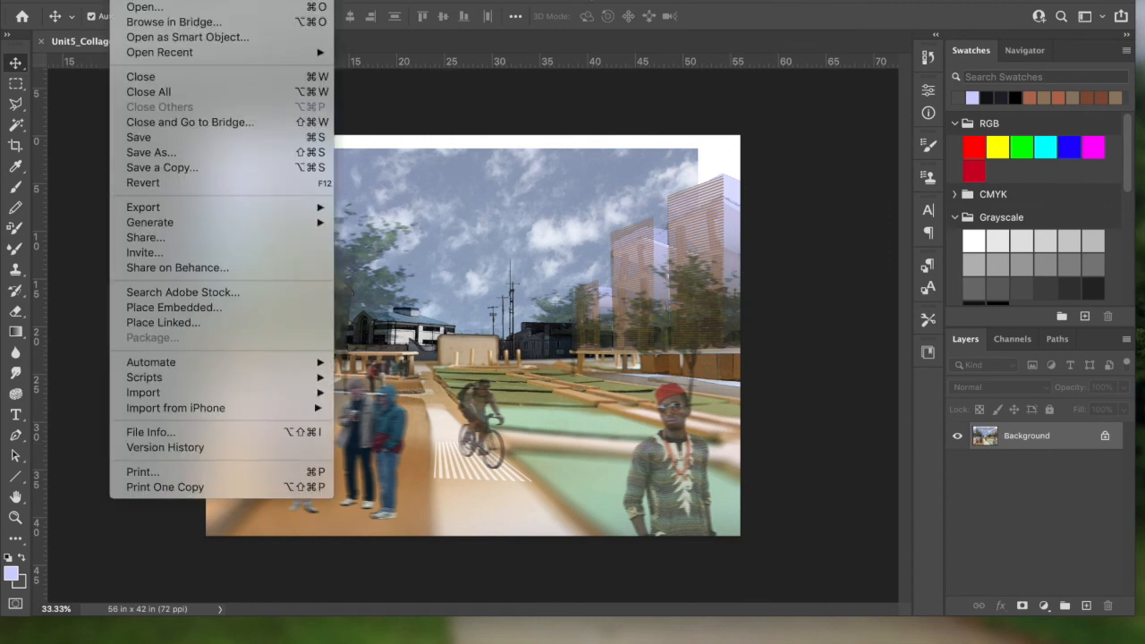
left_click(178, 156)
left_click(679, 456)
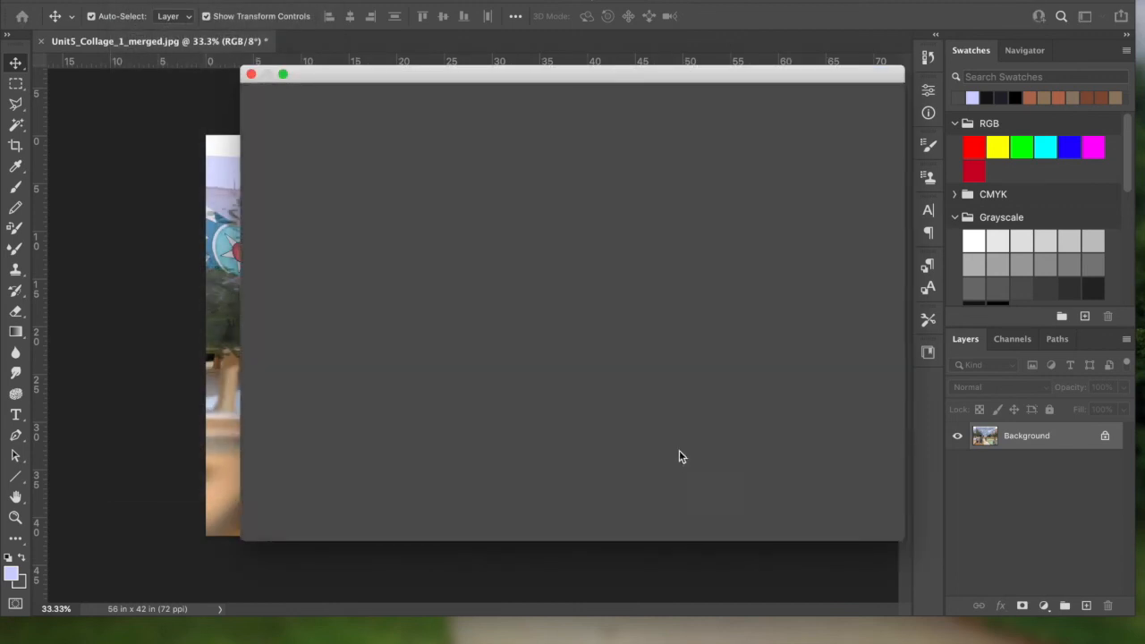
left_click(613, 83)
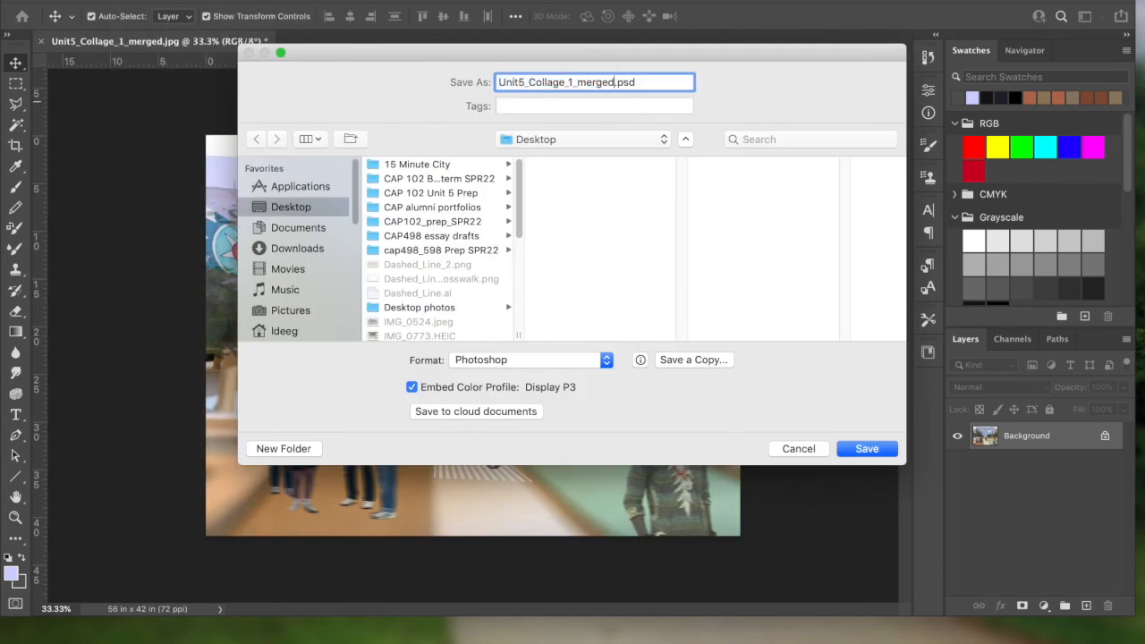
key("BackSpace")
key("BackSpace")
key("BackSpace")
key("BackSpace")
key("BackSpace")
type("filtere")
Set the file format to JPEG and save the image, accepting the JPEG options
left_click(529, 358)
left_click(528, 449)
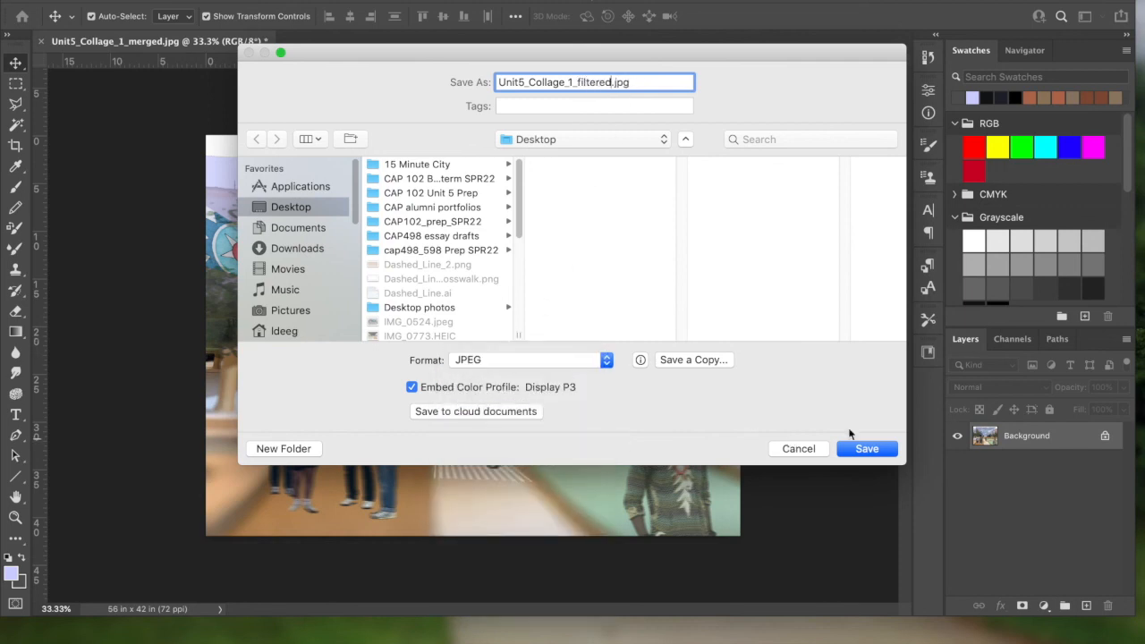
left_click(868, 449)
left_click(866, 217)
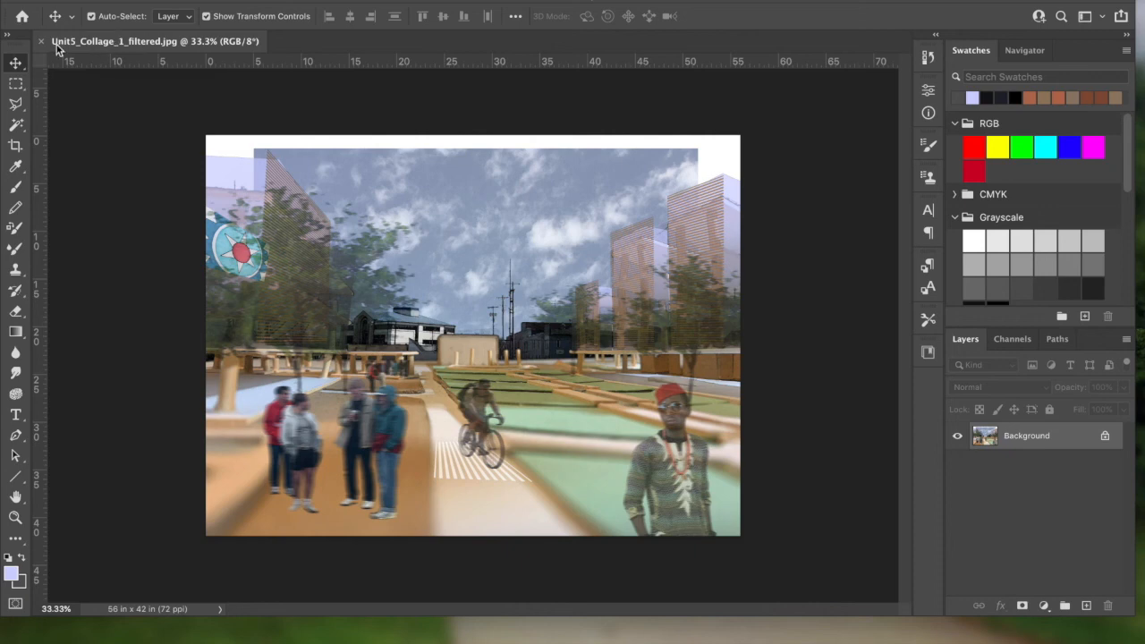
Switch to the desktop and open Unit5_Collage_1_filtered.jpg in Preview
left_click(12, 2)
left_click(361, 291)
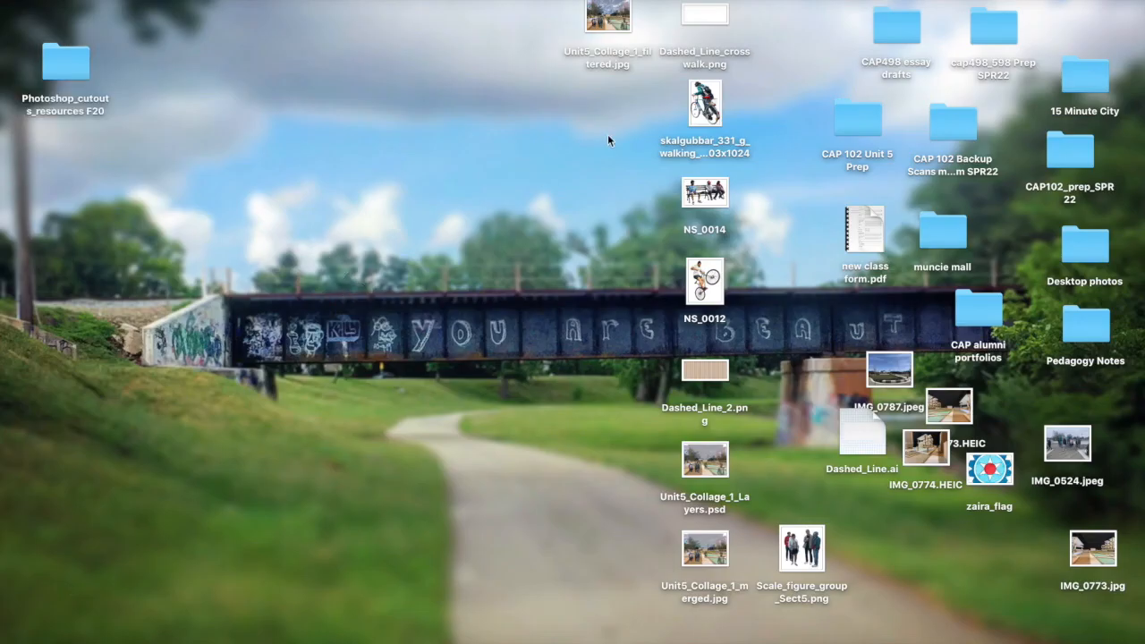
left_click(608, 16)
key("super+o")
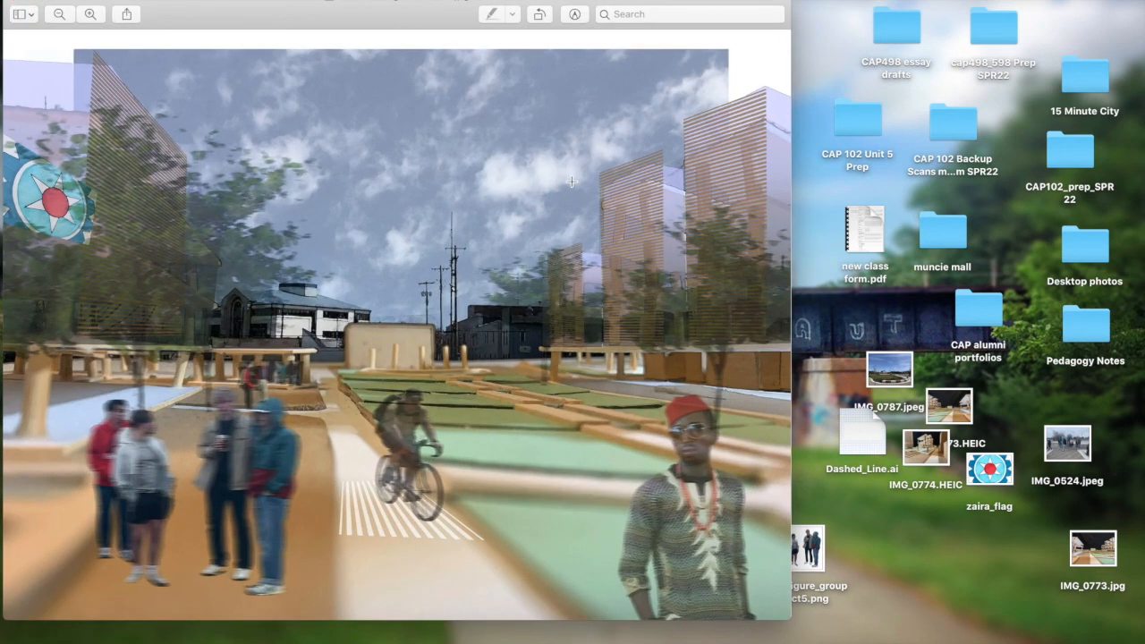
Display the filtered collage full screen to review the finished image
left_click(182, 2)
left_click(269, 367)
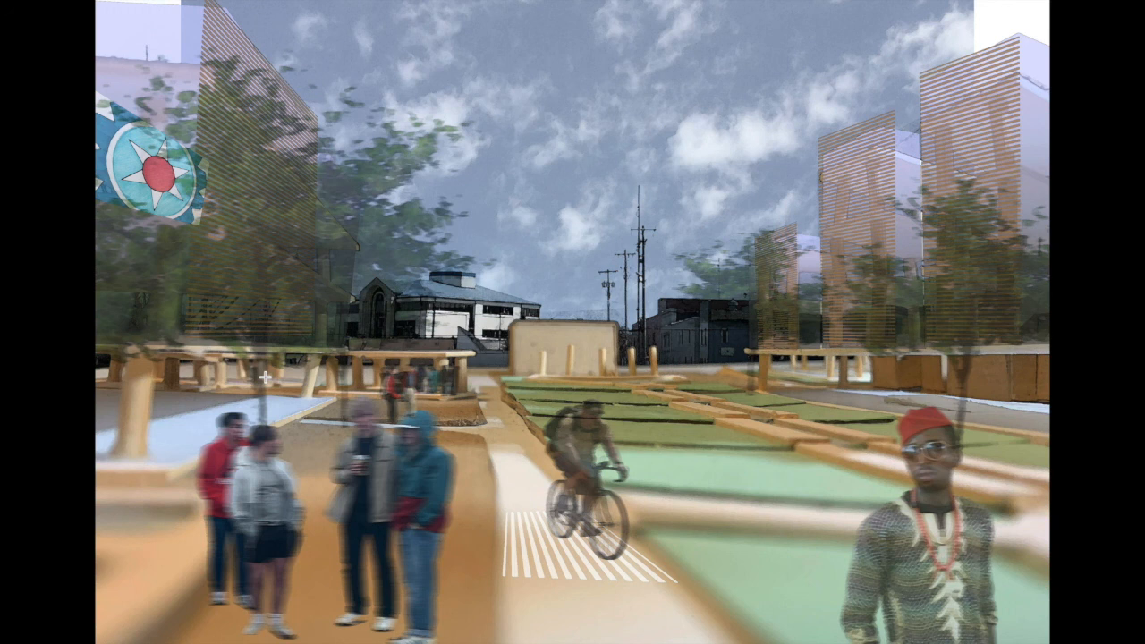
key("super+shift+5")
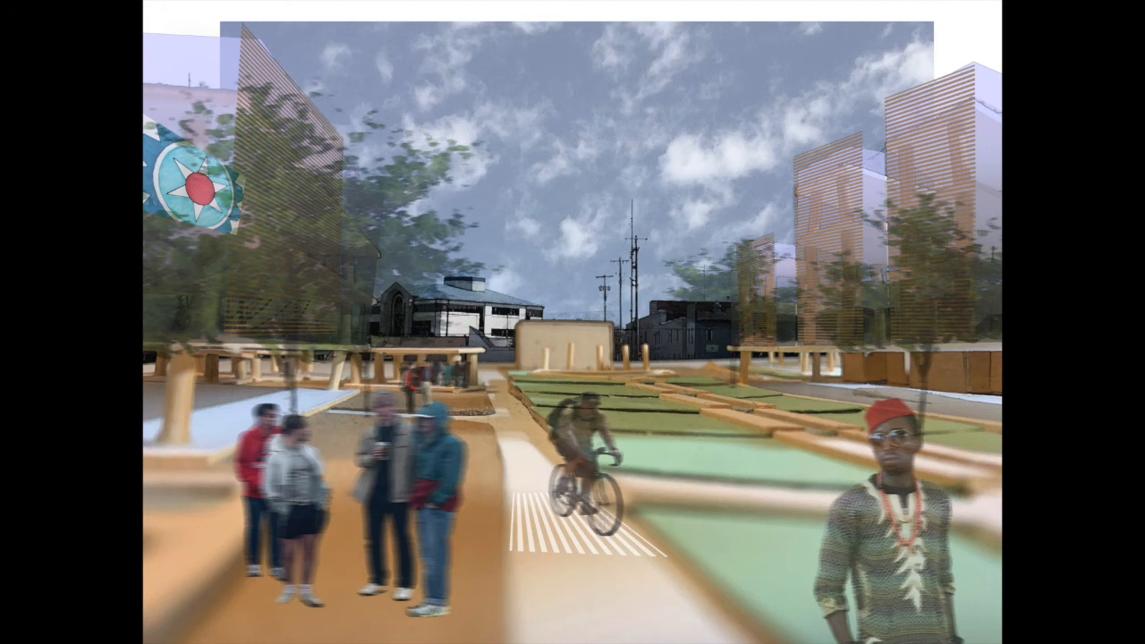